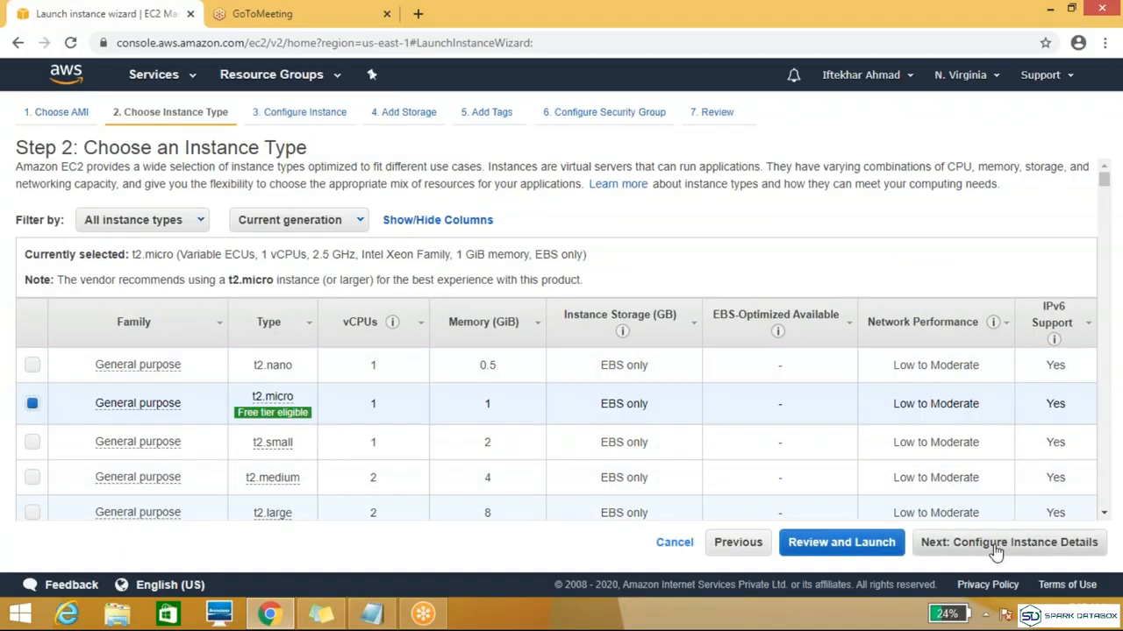
Step: Continue to the instance details with the t2.micro type and begin the user data script with "#! /bin/bash"
{"action": "left_click", "coordinate": [998, 551]}
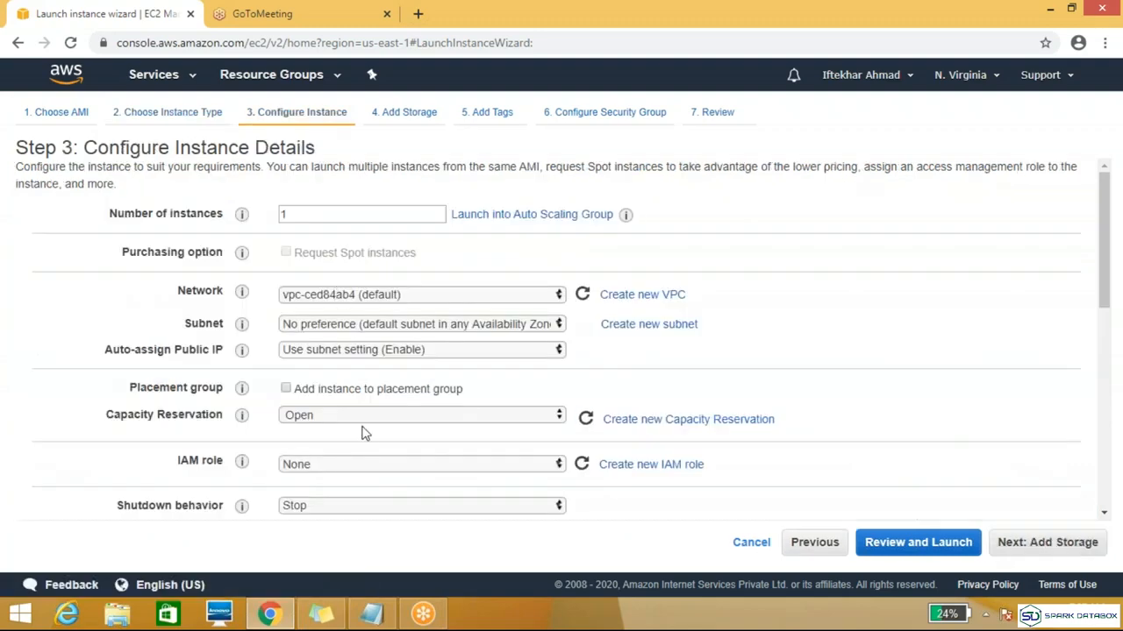
{"action": "left_click_drag", "start_coordinate": [1108, 233], "coordinate": [1108, 400]}
{"action": "left_click", "coordinate": [447, 473]}
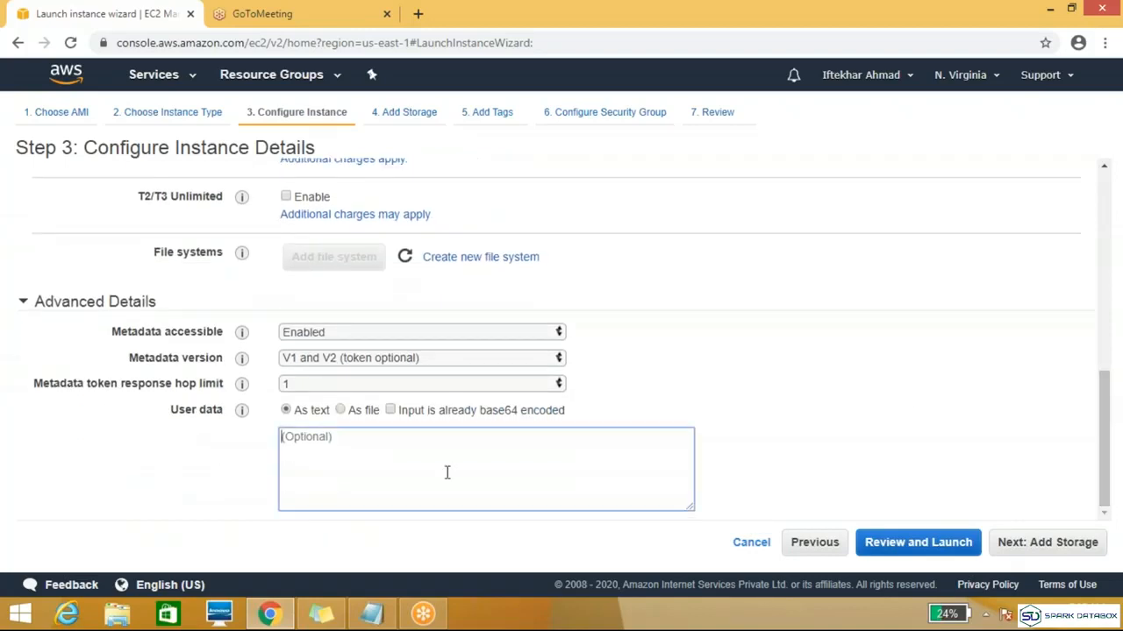
{"action": "type", "text": "#! /bin/bash"}
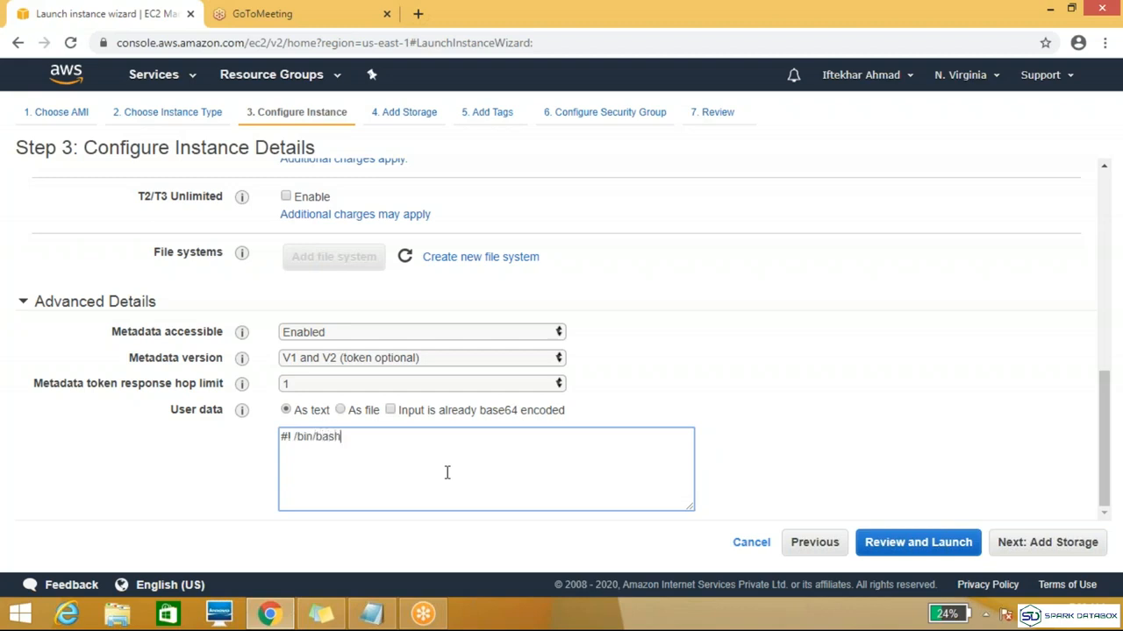
Step: Add the line "sudo yum install httpd -y" to the user data script
{"action": "key", "text": "Return"}
{"action": "type", "text": "sudo yum instal"}
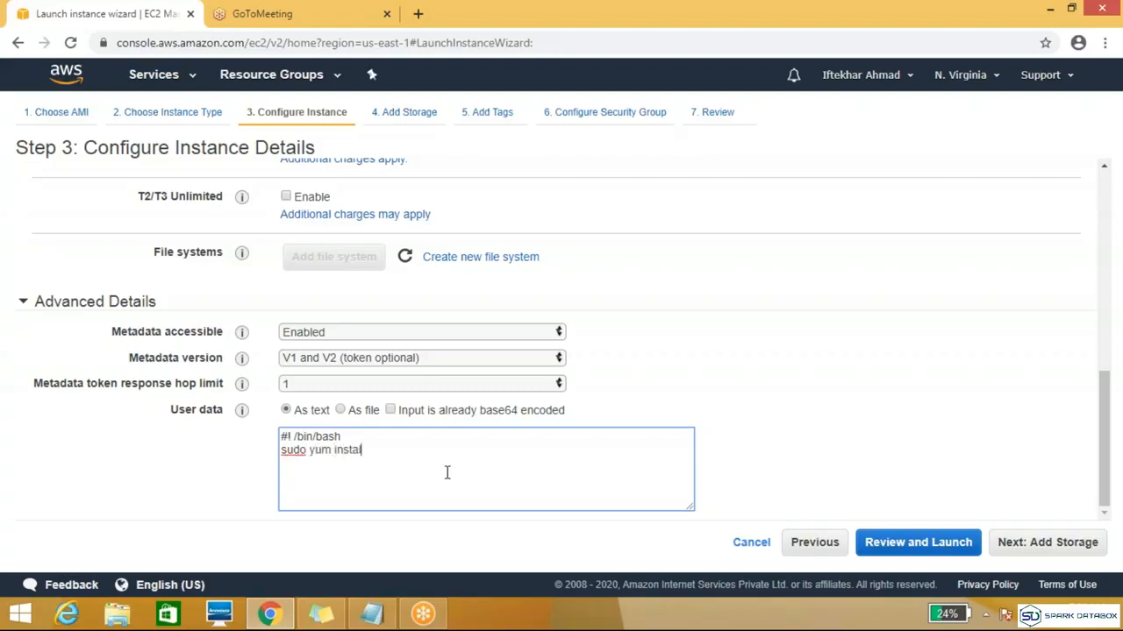
{"action": "type", "text": "l httpd -y"}
Step: Add the line "sudo systemctl start httpd" below the install command in the user data script
{"action": "key", "text": "Return"}
{"action": "type", "text": "systemctl s"}
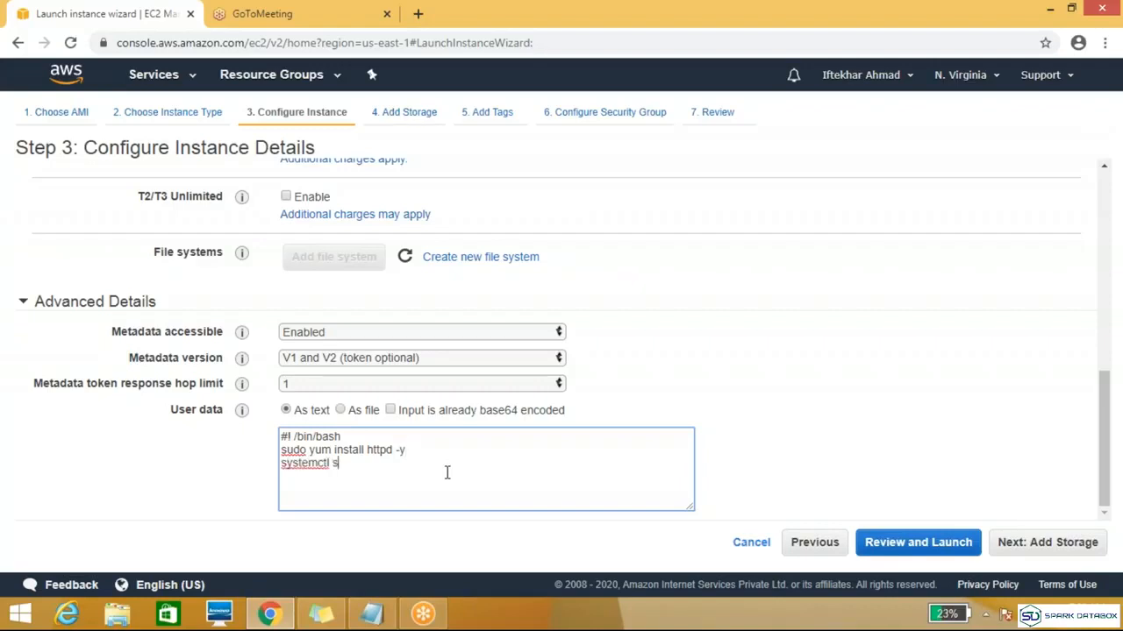
{"action": "type", "text": "tart httpd"}
{"action": "key", "text": "Left"}
{"action": "key", "text": "Left"}
{"action": "key", "text": "Left"}
{"action": "key", "text": "Left"}
{"action": "key", "text": "Left"}
{"action": "key", "text": "Left"}
{"action": "key", "text": "Left"}
{"action": "key", "text": "Left"}
{"action": "key", "text": "Left"}
{"action": "key", "text": "Left"}
{"action": "key", "text": "Left"}
{"action": "key", "text": "Left"}
{"action": "key", "text": "Left"}
{"action": "key", "text": "Left"}
{"action": "key", "text": "Left"}
{"action": "key", "text": "Left"}
{"action": "key", "text": "Left"}
{"action": "key", "text": "Left"}
{"action": "type", "text": "sudo"}
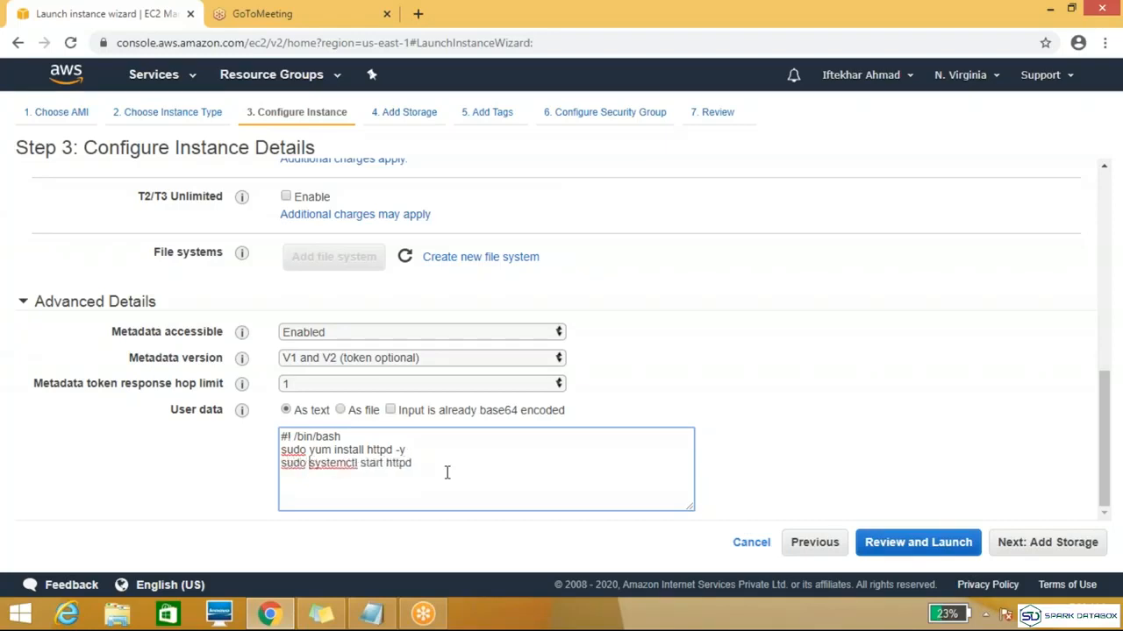
{"action": "key", "text": "Right"}
{"action": "key", "text": "Right"}
{"action": "key", "text": "Right"}
{"action": "key", "text": "Right"}
{"action": "key", "text": "Right"}
{"action": "key", "text": "Right"}
{"action": "key", "text": "Right"}
{"action": "key", "text": "Right"}
{"action": "key", "text": "Right"}
{"action": "key", "text": "Right"}
{"action": "key", "text": "Right"}
{"action": "key", "text": "Right"}
{"action": "key", "text": "Right"}
{"action": "key", "text": "Right"}
{"action": "key", "text": "Right"}
{"action": "key", "text": "Right"}
{"action": "key", "text": "Right"}
Step: Add the line "sudo systemctl enable httpd" to the user data script
{"action": "key", "text": "Return"}
{"action": "type", "text": "sudo systemctl en"}
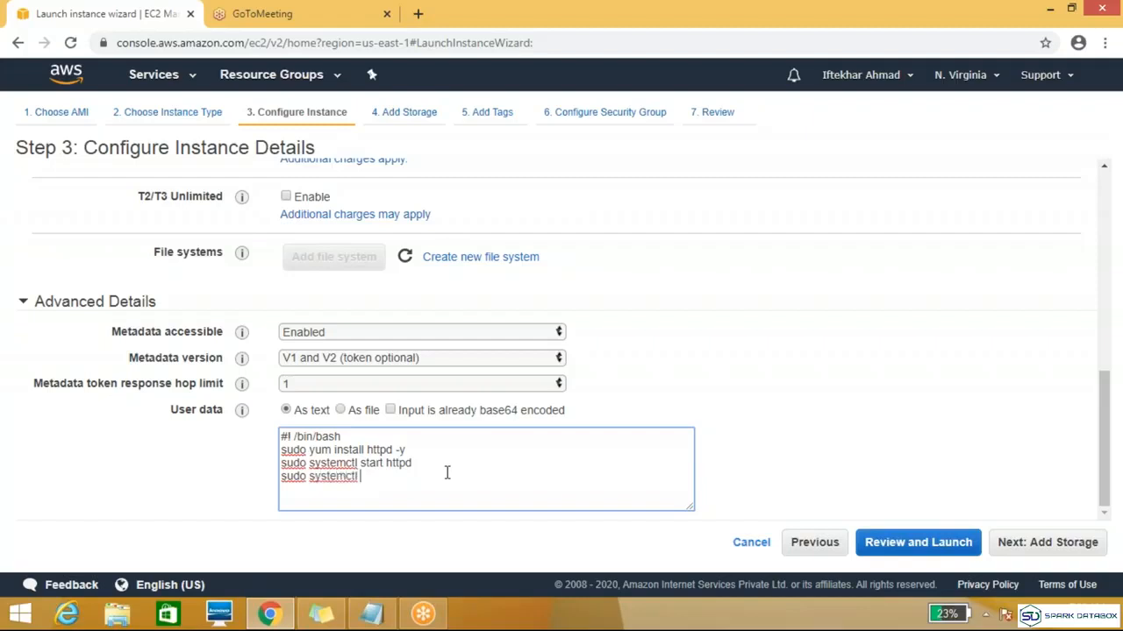
{"action": "type", "text": "able httpd"}
Step: Begin a last script line with the command echo "This is testing server"
{"action": "key", "text": "Return"}
{"action": "type", "text": "echo "}
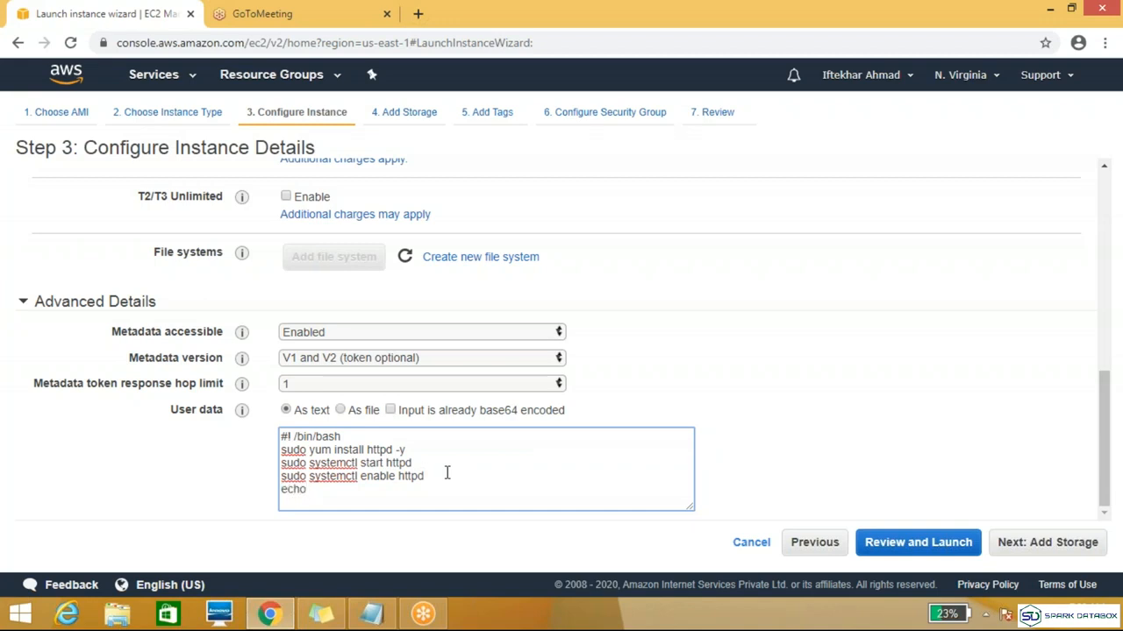
{"action": "type", "text": "\"This is testing server"}
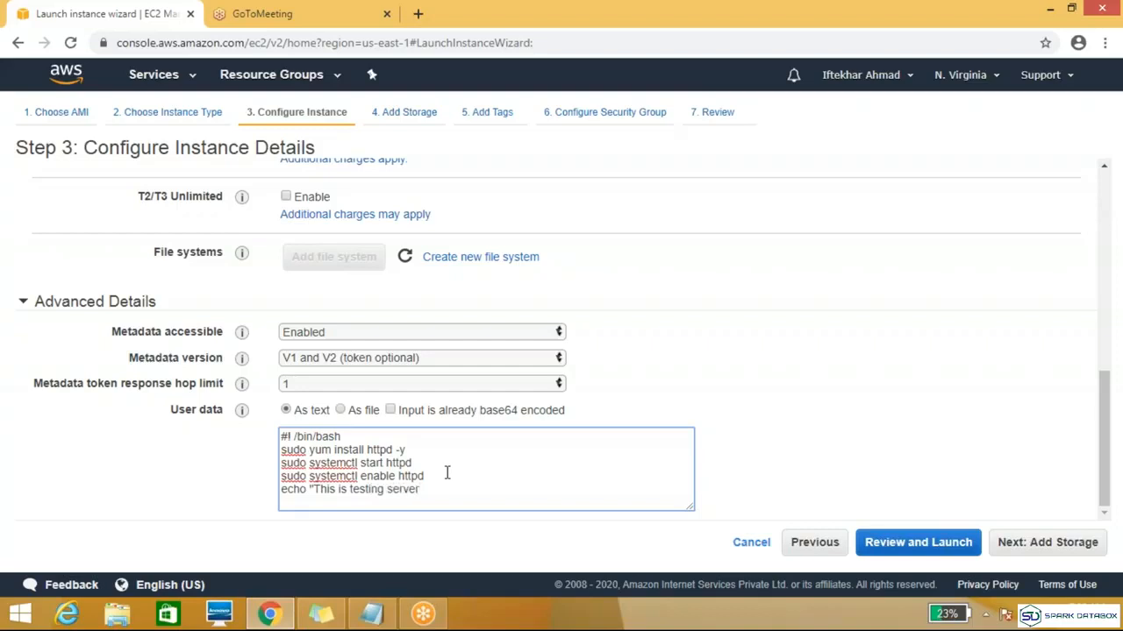
{"action": "type", "text": "\""}
{"action": "type", "text": " > s"}
{"action": "type", "text": "udo "}
{"action": "type", "text": "/etc"}
Step: Complete the echo line with the redirection "> sudo /var/www/html/index.html"
{"action": "key", "text": "BackSpace"}
{"action": "key", "text": "BackSpace"}
{"action": "key", "text": "BackSpace"}
{"action": "type", "text": "var"}
{"action": "key", "text": "Tab"}
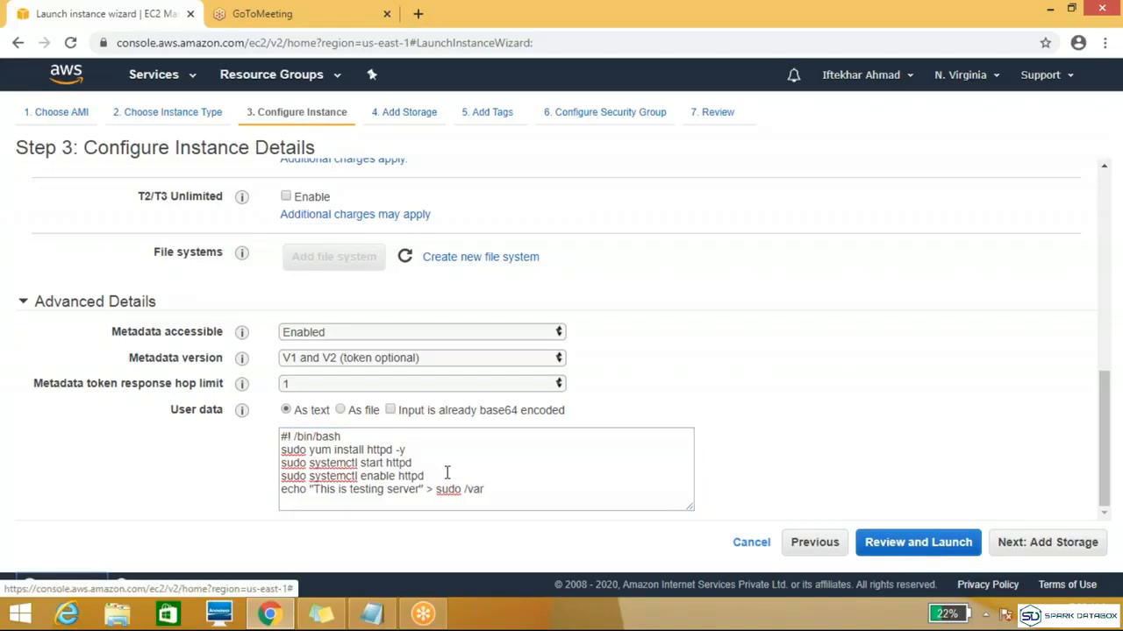
{"action": "left_click", "coordinate": [489, 489]}
{"action": "type", "text": "/"}
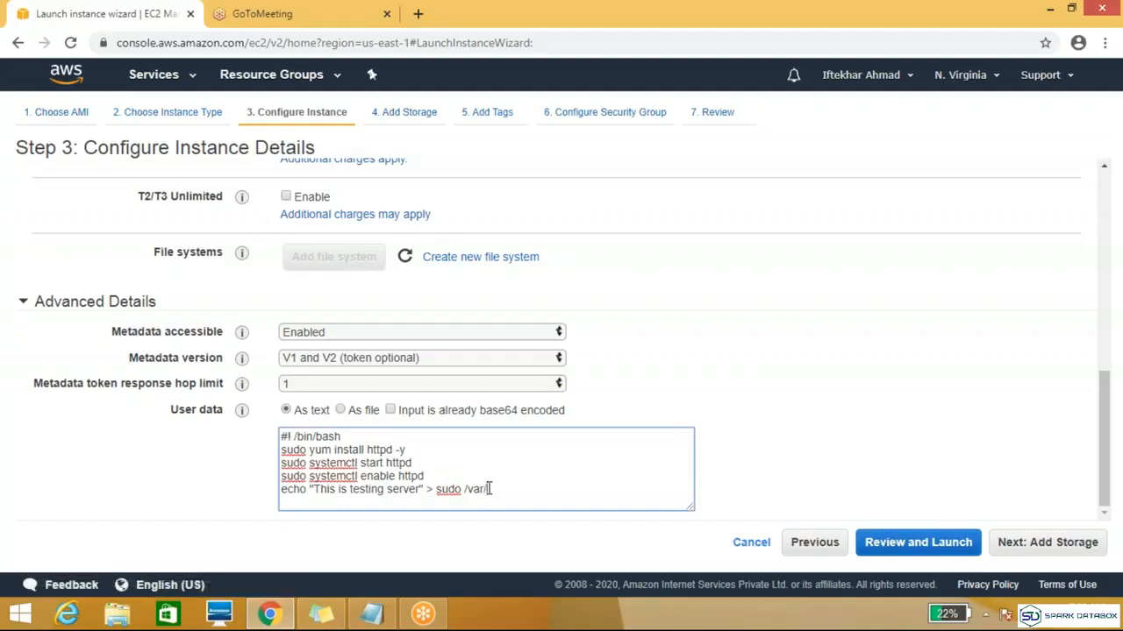
{"action": "type", "text": "www/html/index.html"}
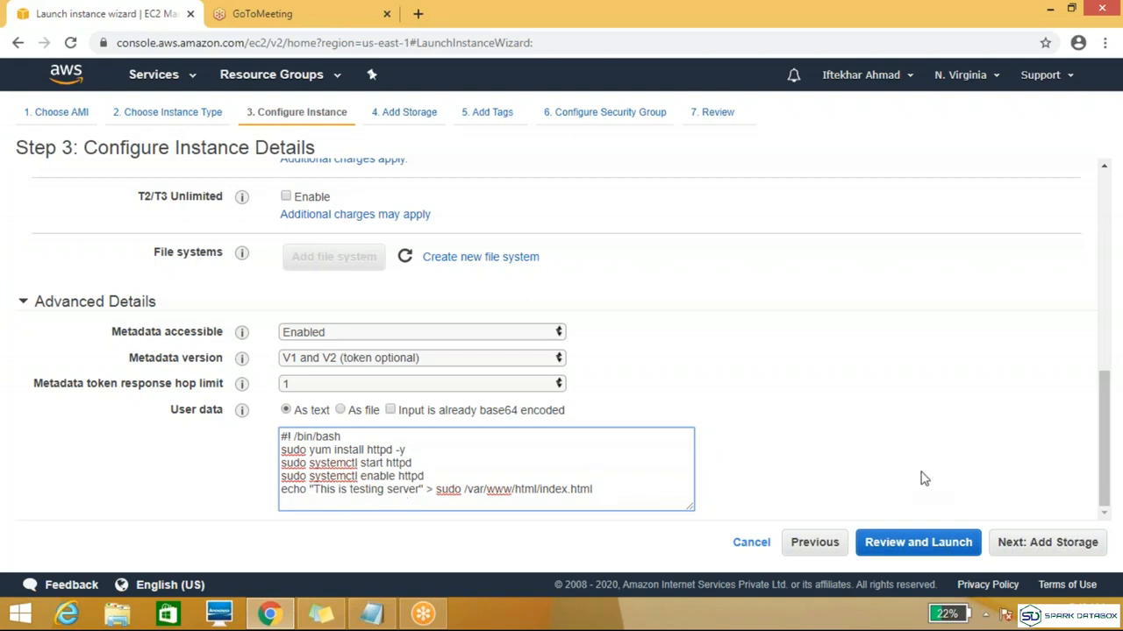
Step: Continue to storage, keep the 8 GiB General Purpose SSD root volume, and proceed to the tags
{"action": "left_click", "coordinate": [1041, 548]}
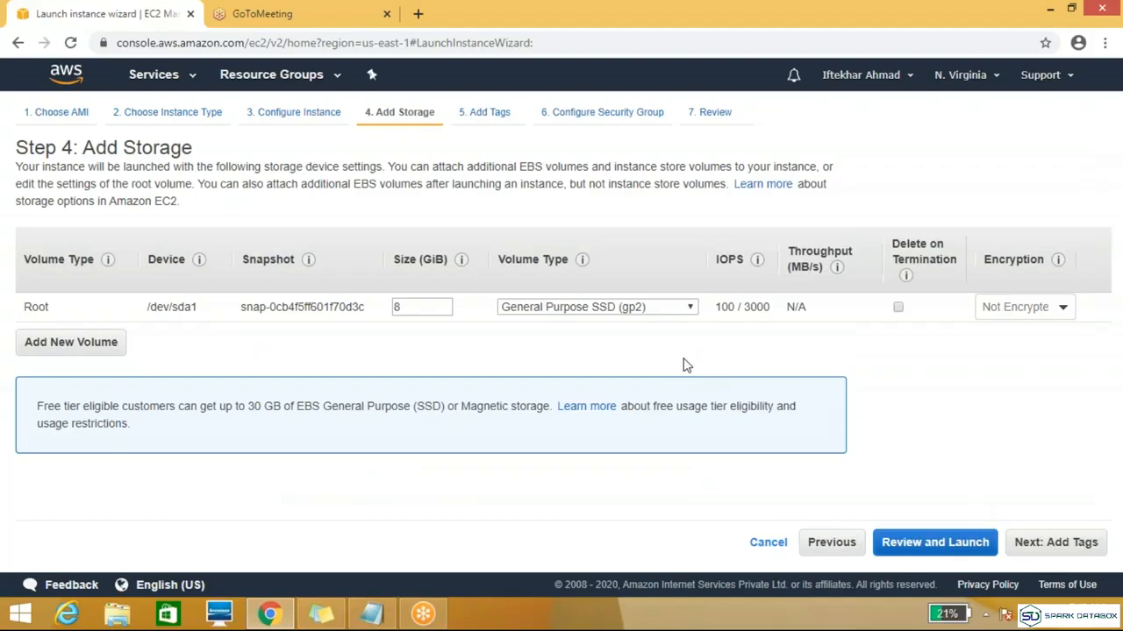
{"action": "double_click", "coordinate": [418, 308]}
{"action": "left_click", "coordinate": [614, 357]}
{"action": "left_click", "coordinate": [1057, 542]}
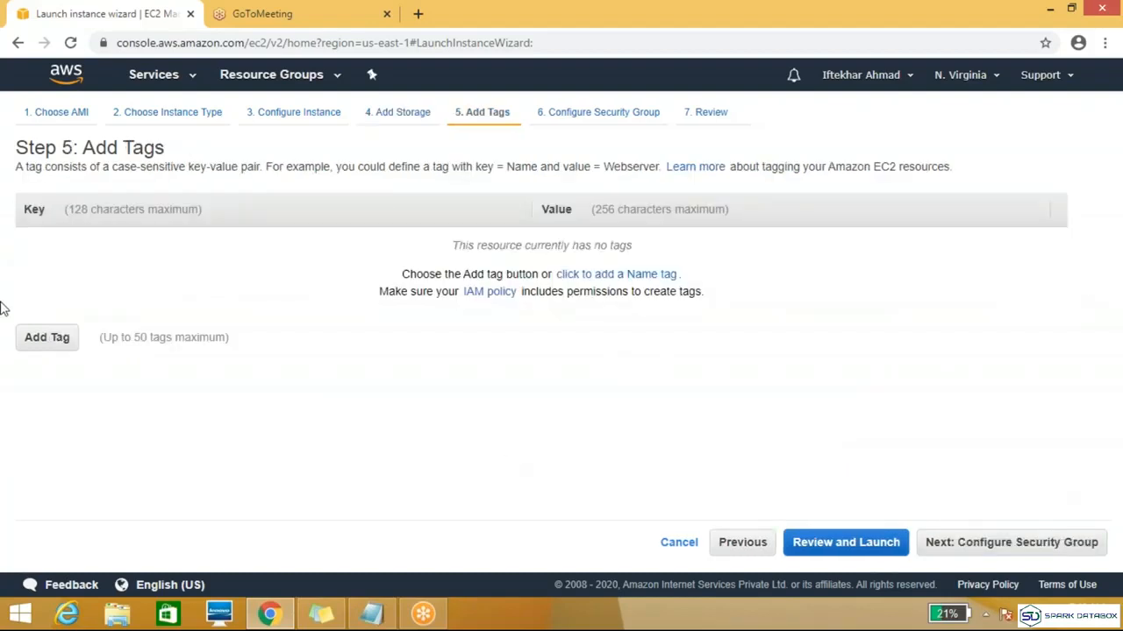
Step: Add an instance tag with the key "team" and the value "Devlopers"
{"action": "left_click", "coordinate": [37, 346]}
{"action": "left_click", "coordinate": [186, 243]}
{"action": "type", "text": "team"}
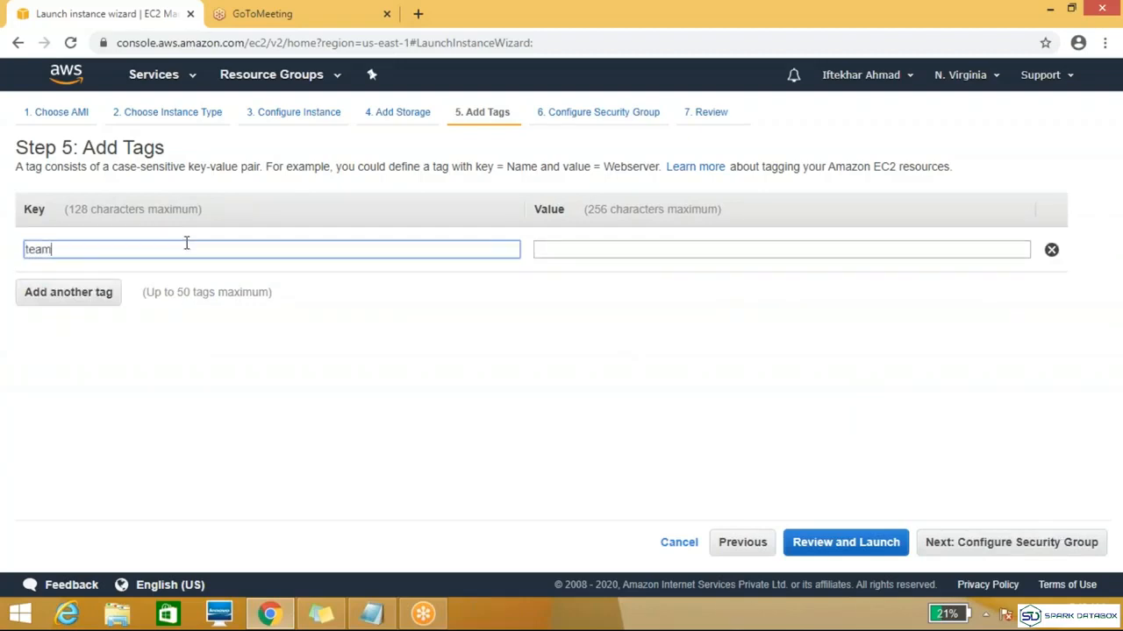
{"action": "key", "text": "Tab"}
{"action": "type", "text": "De"}
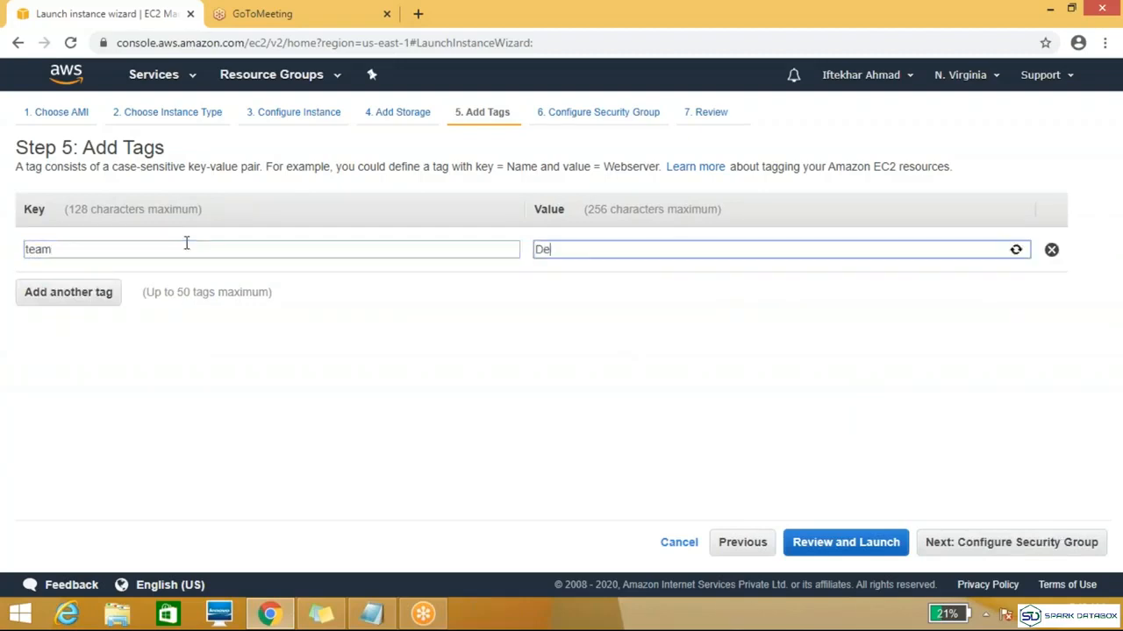
{"action": "type", "text": "vlopers"}
Step: Assign the existing security group Demo_sg to the instance and continue to the launch review
{"action": "left_click", "coordinate": [982, 559]}
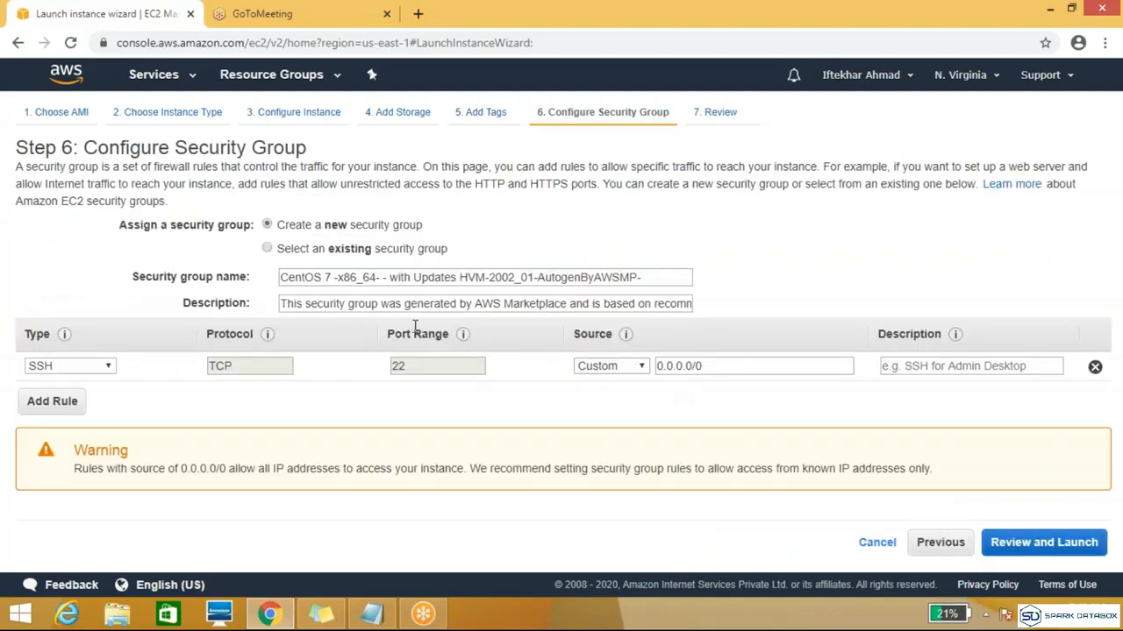
{"action": "left_click", "coordinate": [267, 249]}
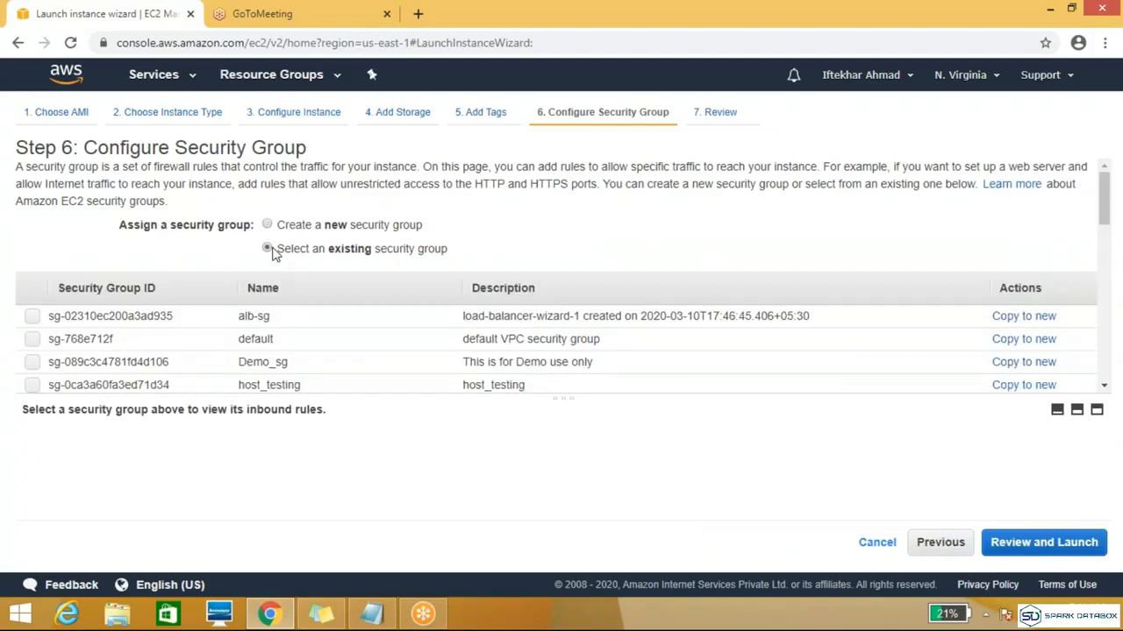
{"action": "left_click", "coordinate": [32, 363]}
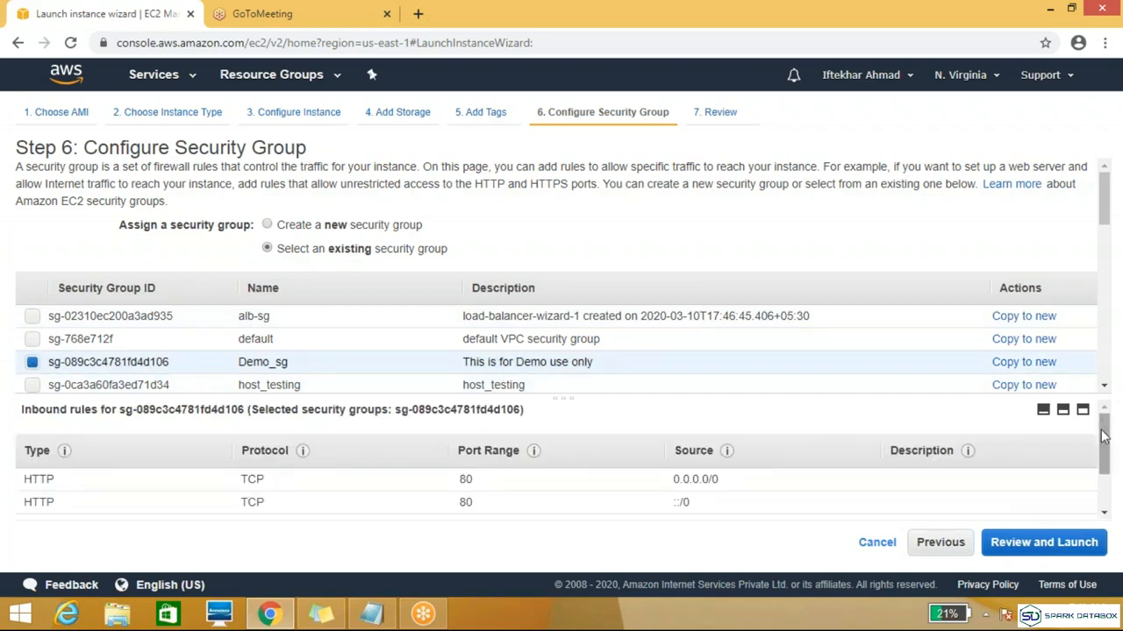
{"action": "scroll", "coordinate": [1105, 436], "scroll_direction": "down", "scroll_amount": 2}
{"action": "left_click", "coordinate": [1042, 549]}
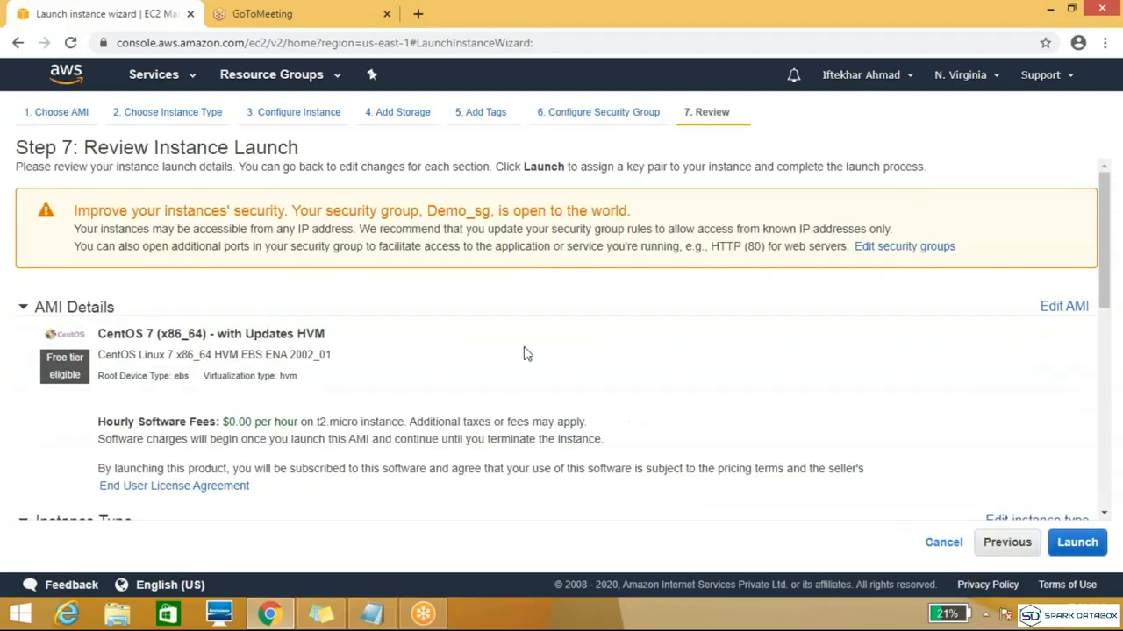
Step: Launch the instance with the existing key pair "demo", acknowledging access to its private key file
{"action": "left_click", "coordinate": [1074, 555]}
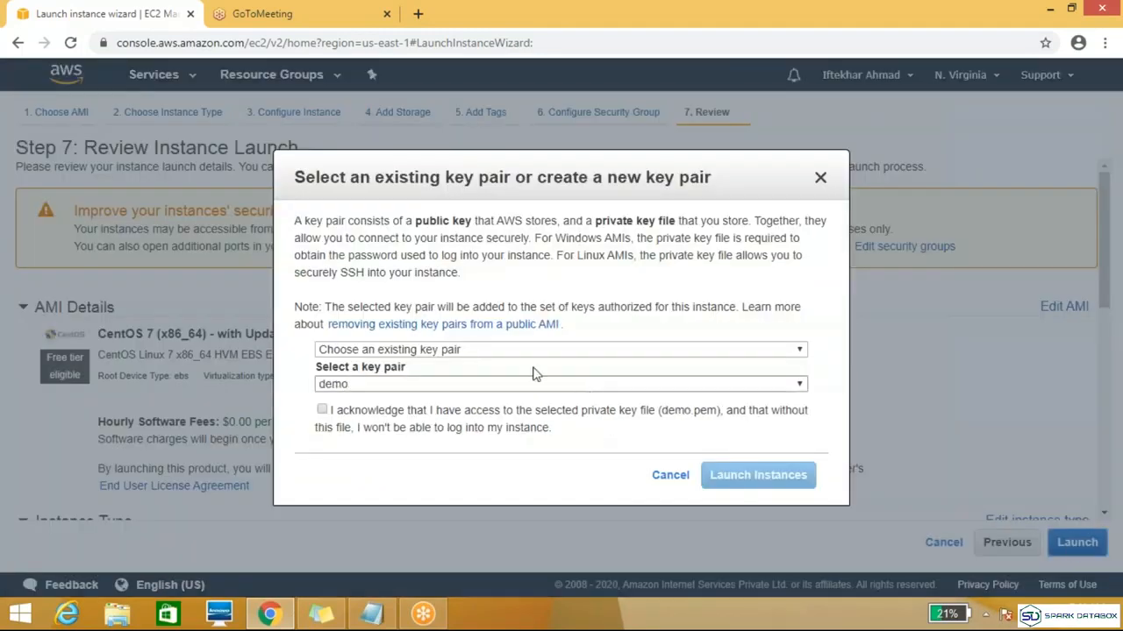
{"action": "left_click", "coordinate": [322, 410]}
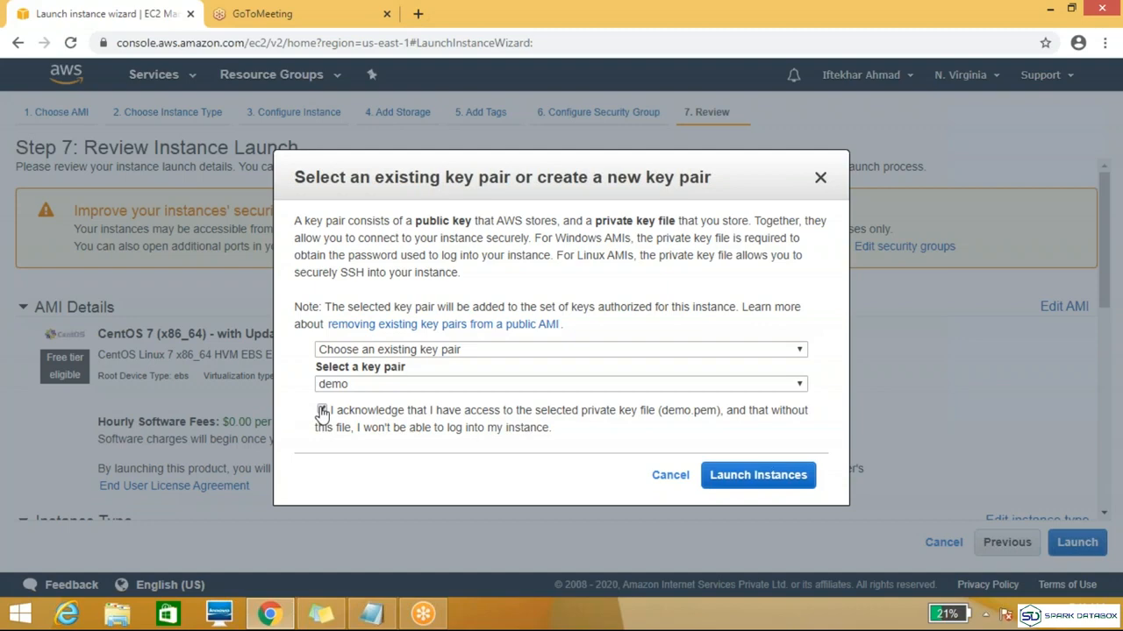
{"action": "left_click", "coordinate": [733, 474]}
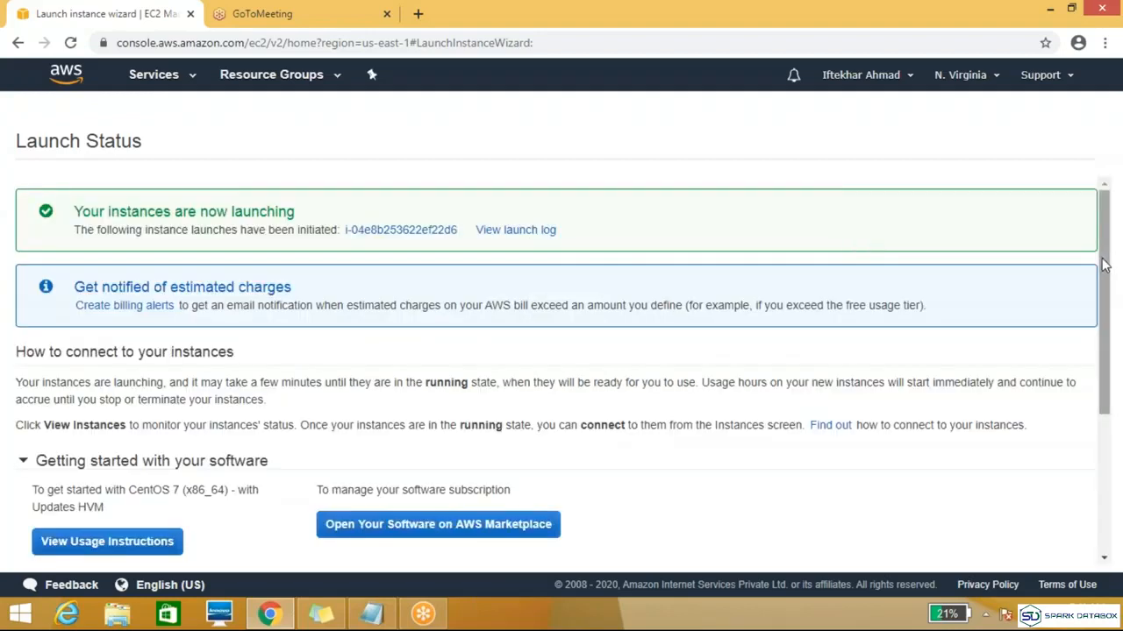
Step: Open the instances list and refresh it to check the state of the newly launched instance
{"action": "scroll", "coordinate": [1090, 399], "scroll_direction": "down", "scroll_amount": 3}
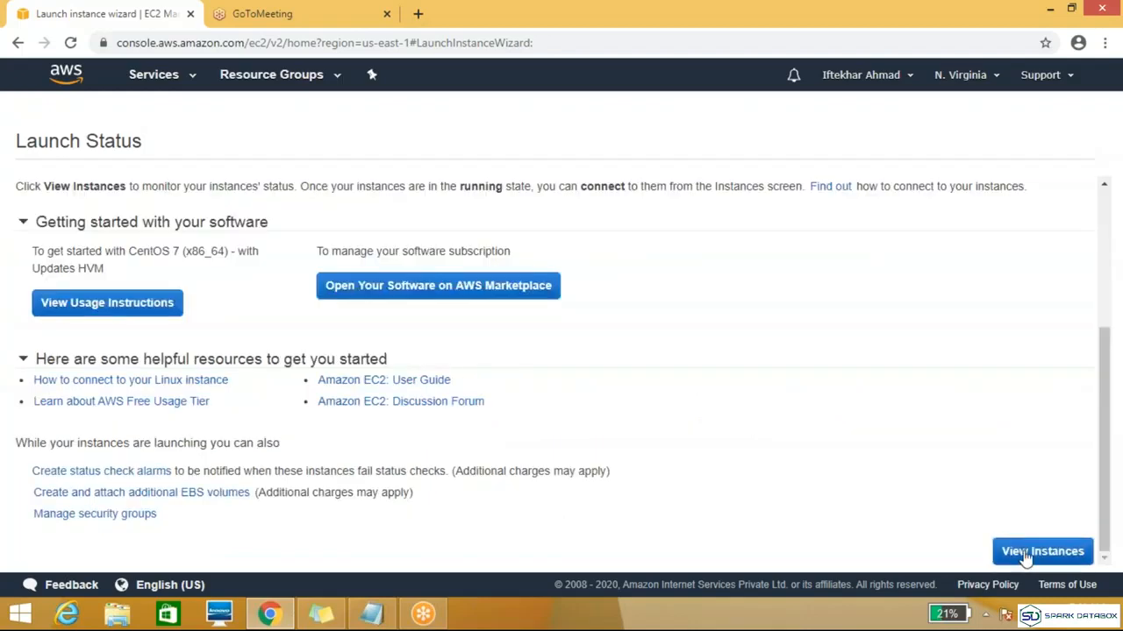
{"action": "left_click", "coordinate": [1040, 549]}
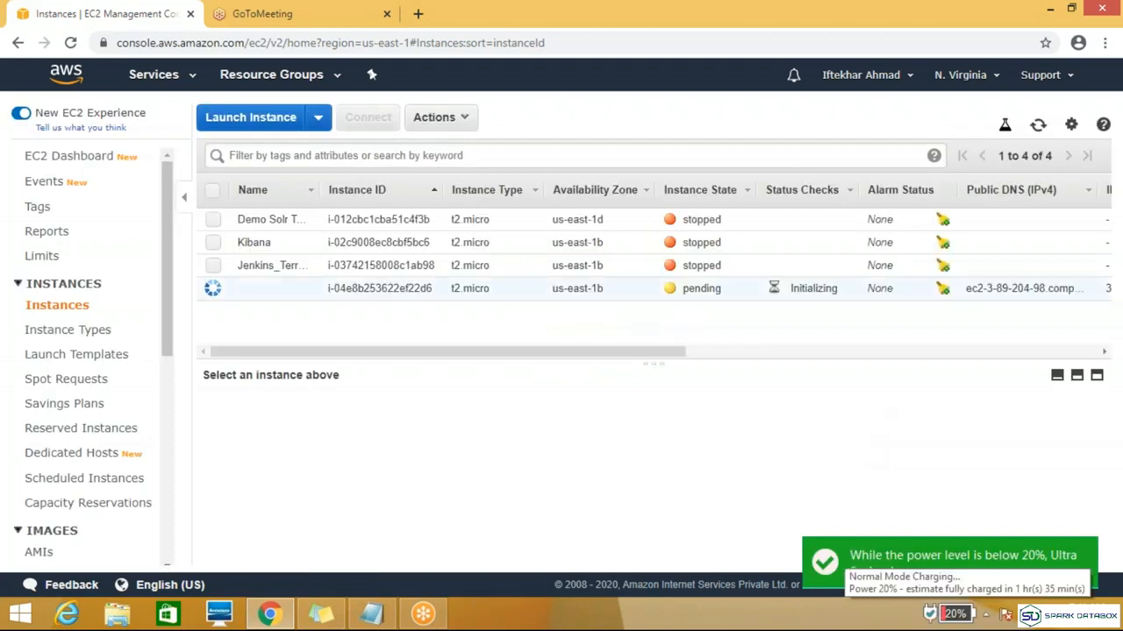
{"action": "left_click", "coordinate": [1036, 129]}
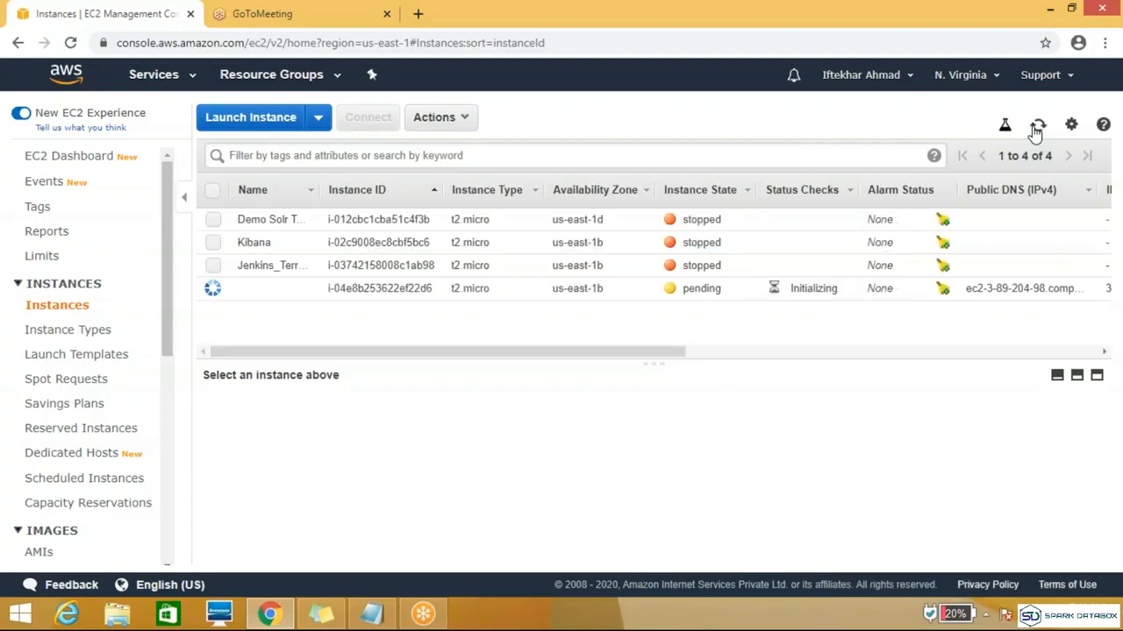
{"action": "left_click", "coordinate": [1035, 128]}
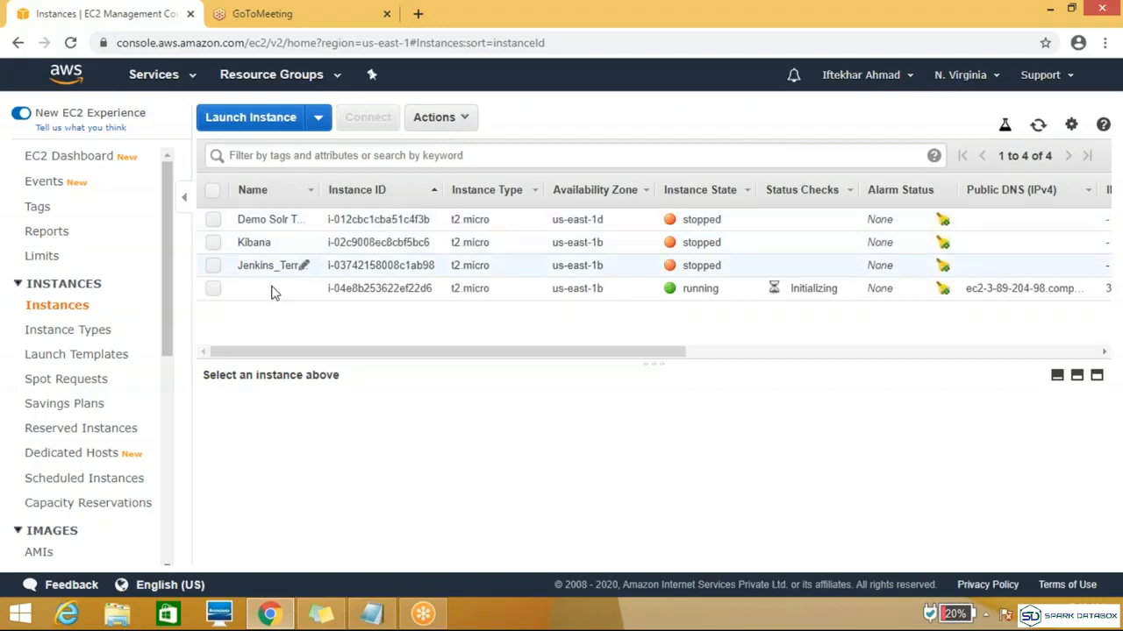
Step: Name the new unnamed instance "Devlopers" and refresh the instances list
{"action": "left_click", "coordinate": [213, 290]}
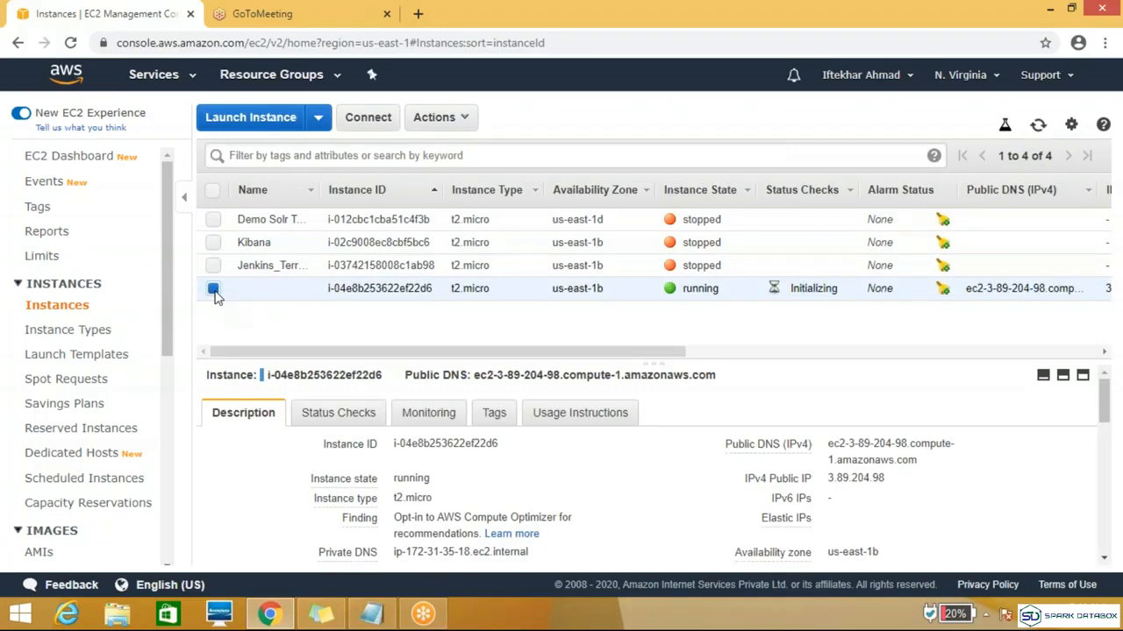
{"action": "left_click", "coordinate": [304, 290]}
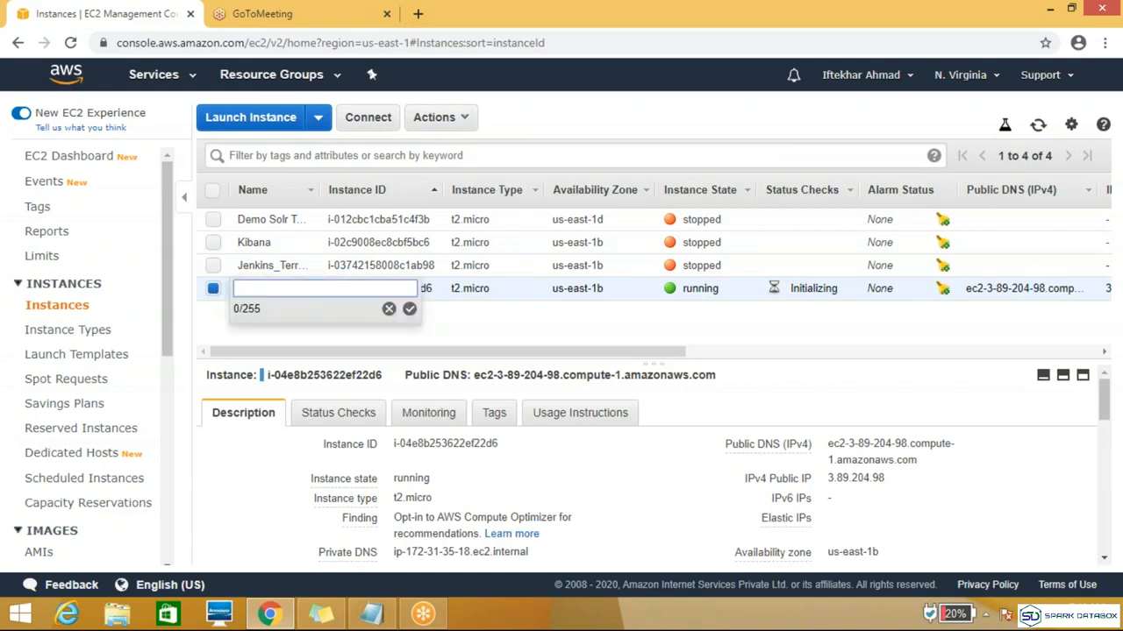
{"action": "type", "text": "Devlopers"}
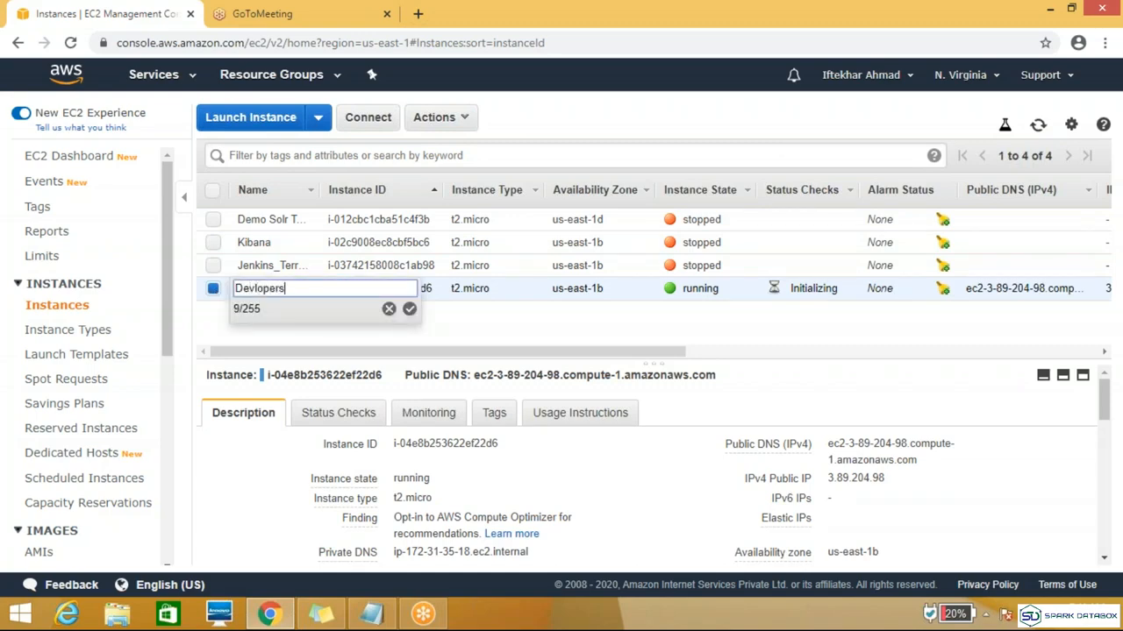
{"action": "left_click", "coordinate": [409, 310]}
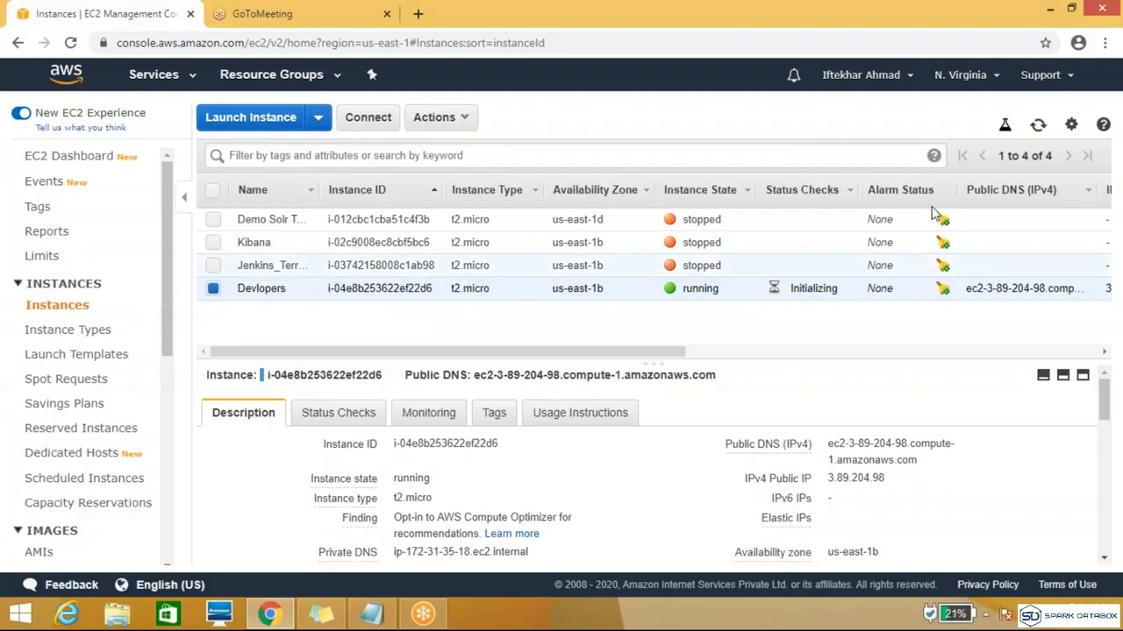
{"action": "left_click", "coordinate": [1039, 125]}
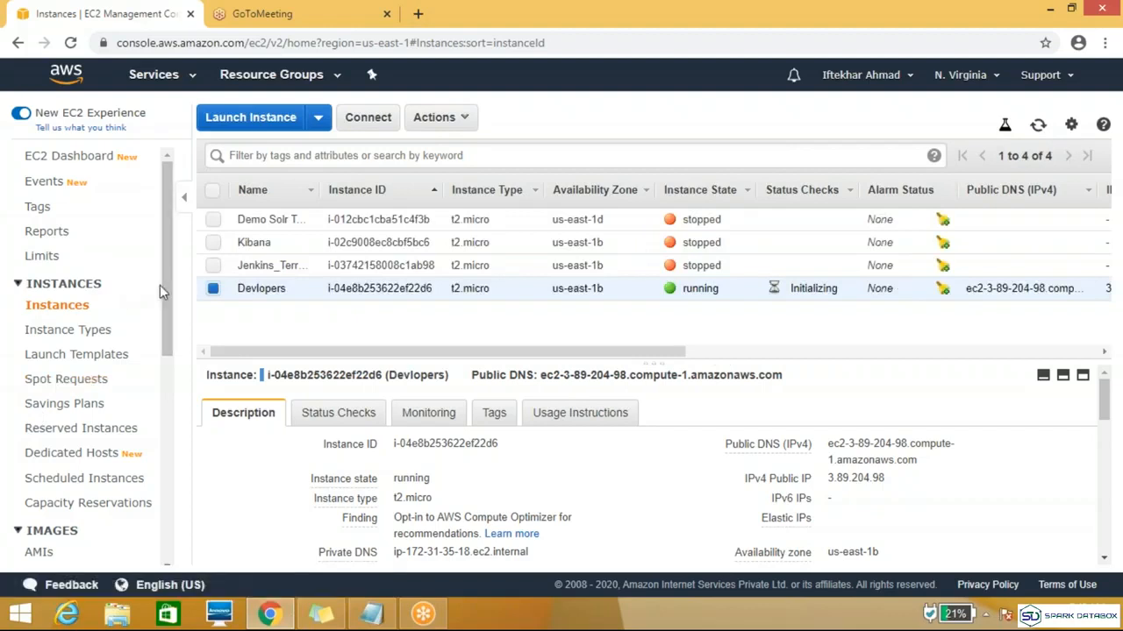
Step: Open the Elastic Block Store volumes list and select the 8 GiB volume created on April 24, 2020
{"action": "left_click_drag", "start_coordinate": [162, 288], "coordinate": [164, 415]}
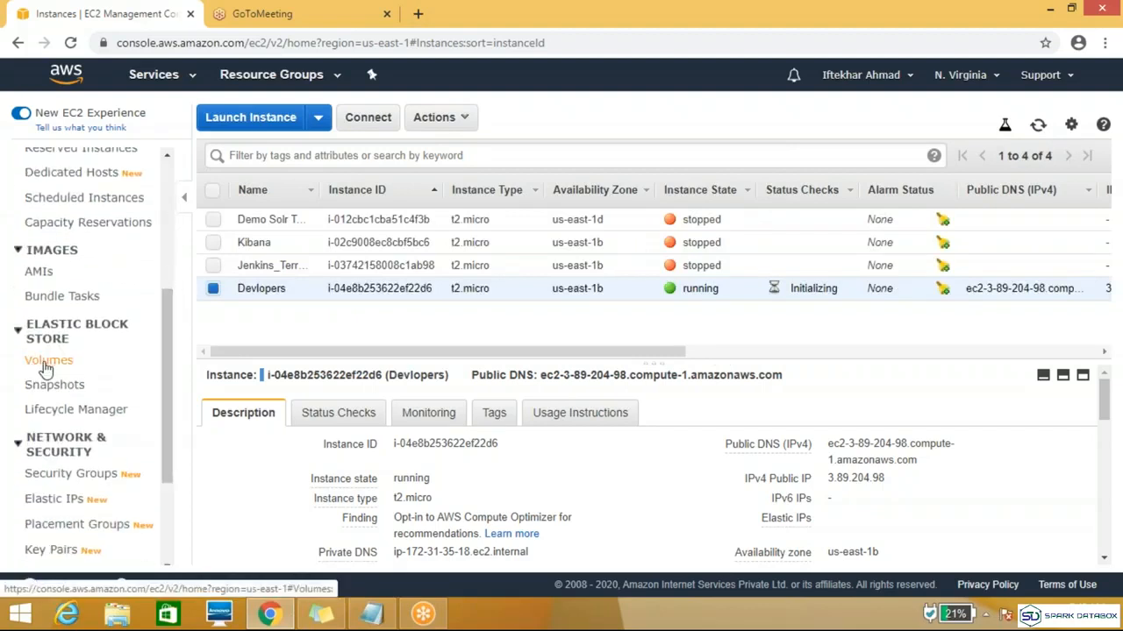
{"action": "left_click", "coordinate": [46, 367]}
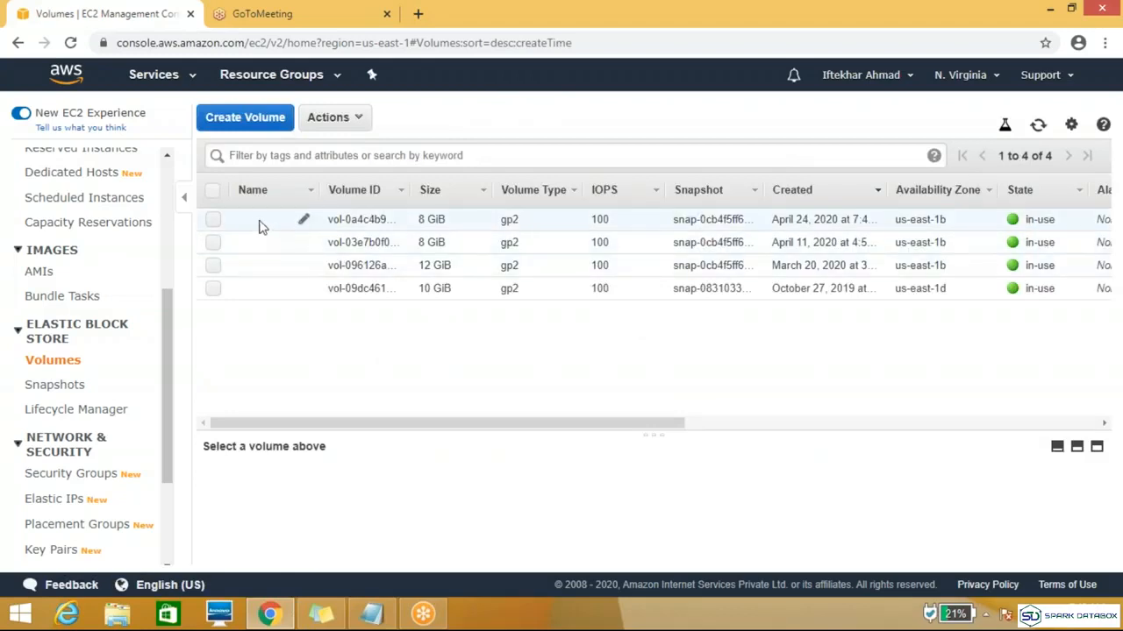
{"action": "left_click", "coordinate": [212, 223]}
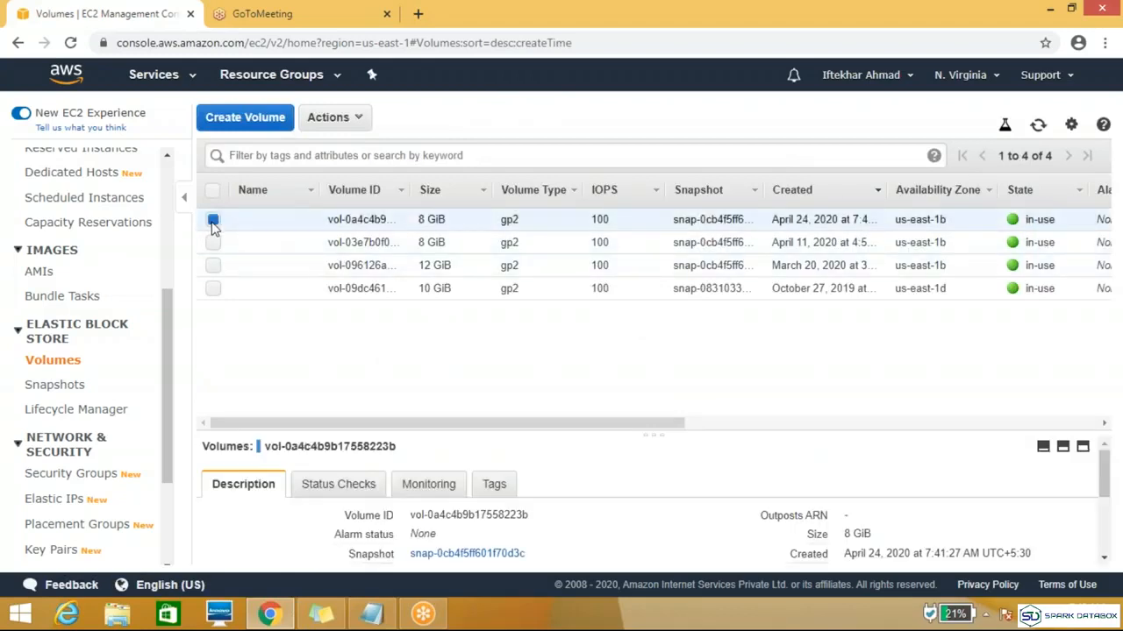
Step: Try modifying the selected volume's size to 4 GiB, and put the size back to 8
{"action": "left_click", "coordinate": [357, 123]}
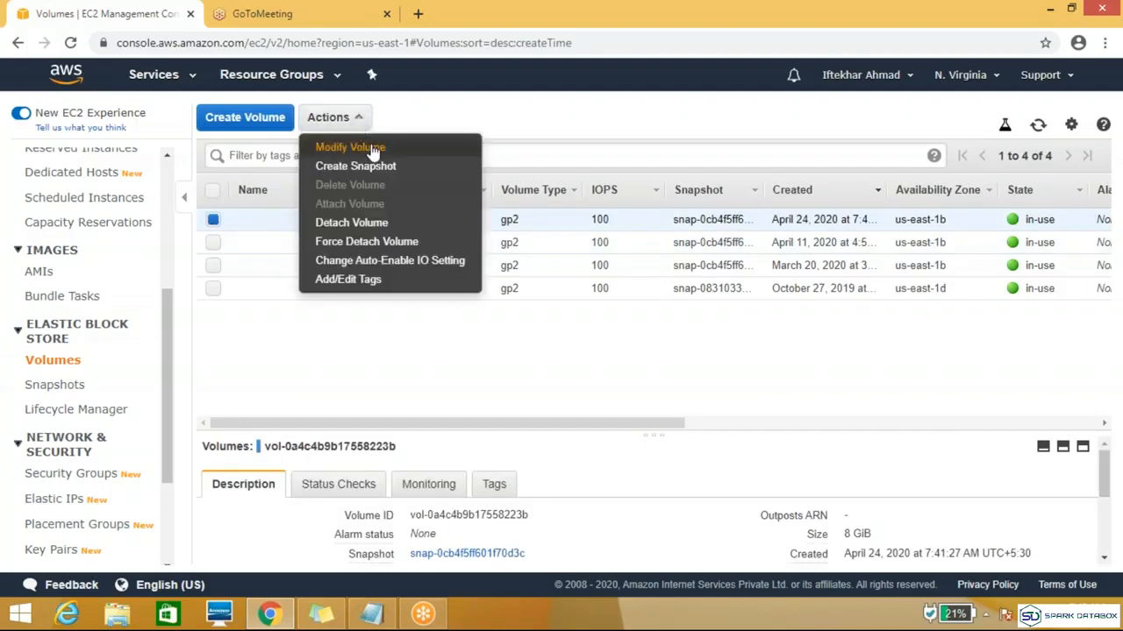
{"action": "left_click", "coordinate": [369, 149]}
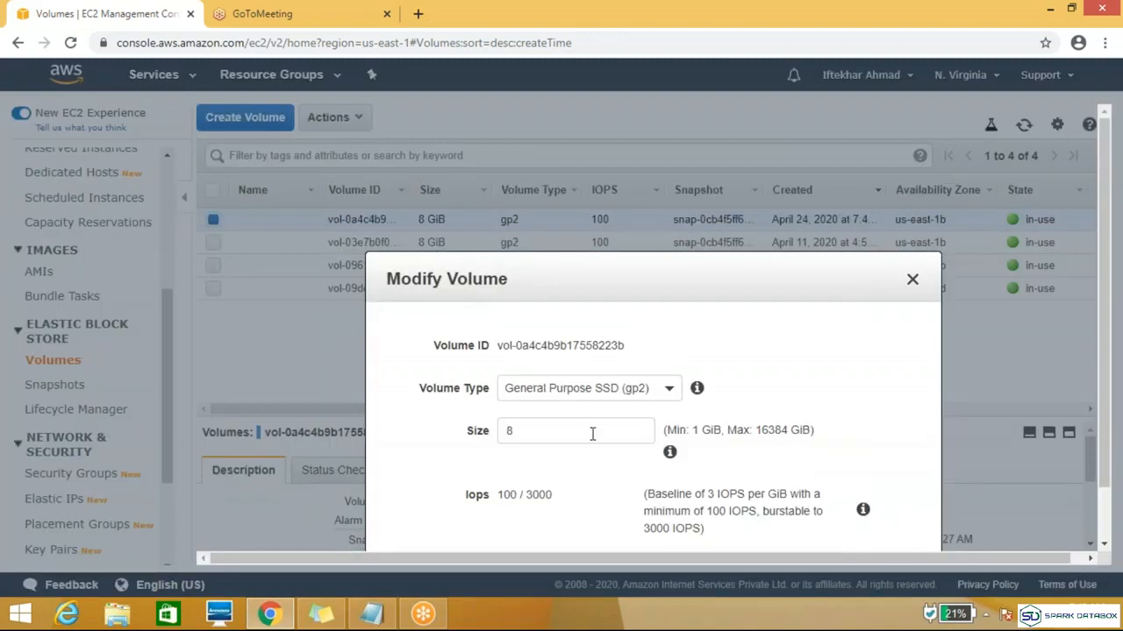
{"action": "double_click", "coordinate": [540, 433]}
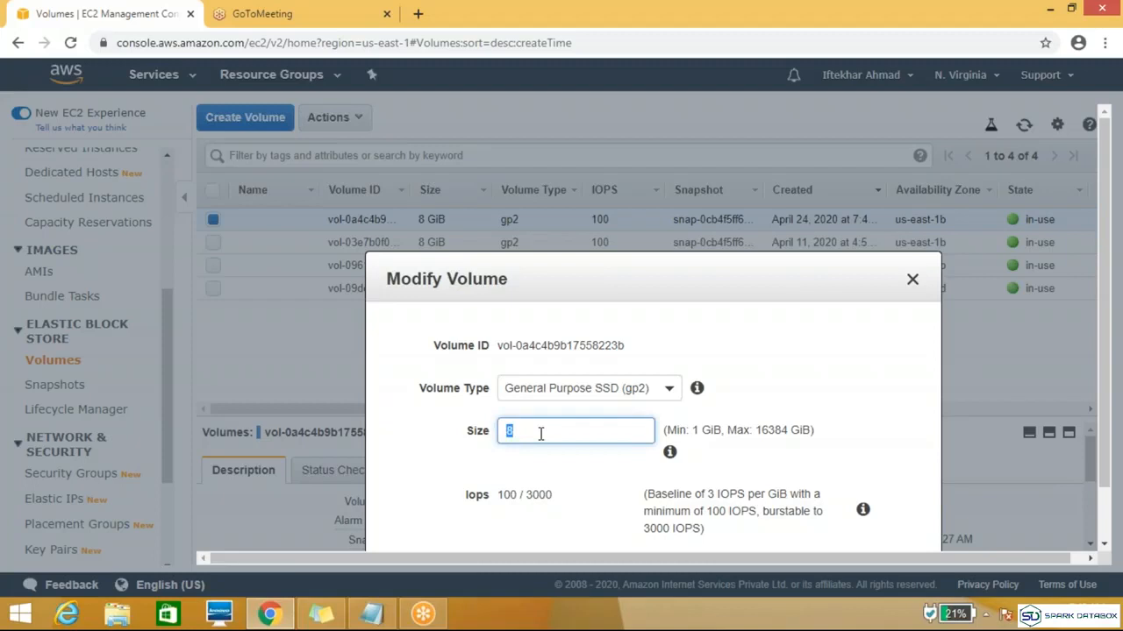
{"action": "type", "text": "4"}
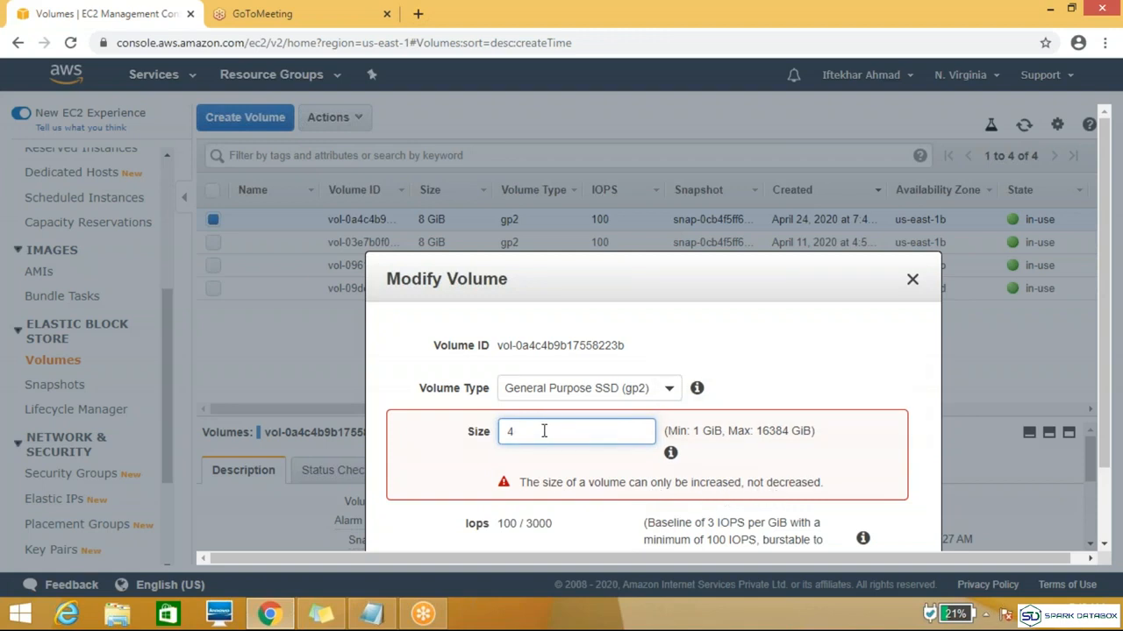
{"action": "key", "text": "BackSpace"}
{"action": "type", "text": "8"}
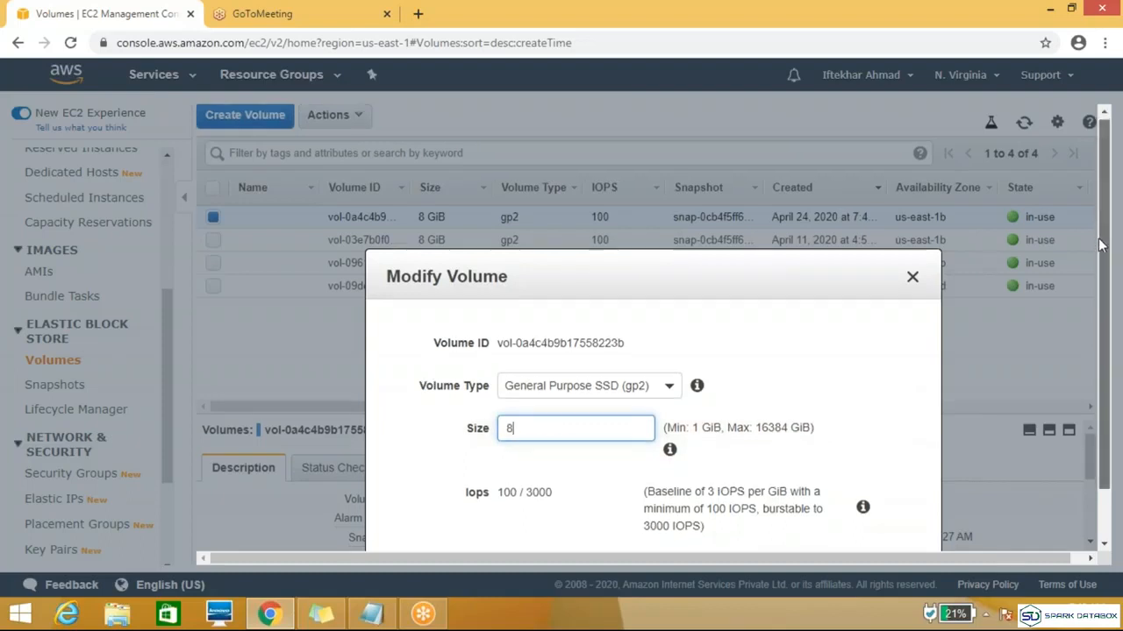
Step: Enter 10 GiB as the volume's size and cancel the modification
{"action": "scroll", "coordinate": [670, 389], "scroll_direction": "down", "scroll_amount": 1}
{"action": "double_click", "coordinate": [585, 383]}
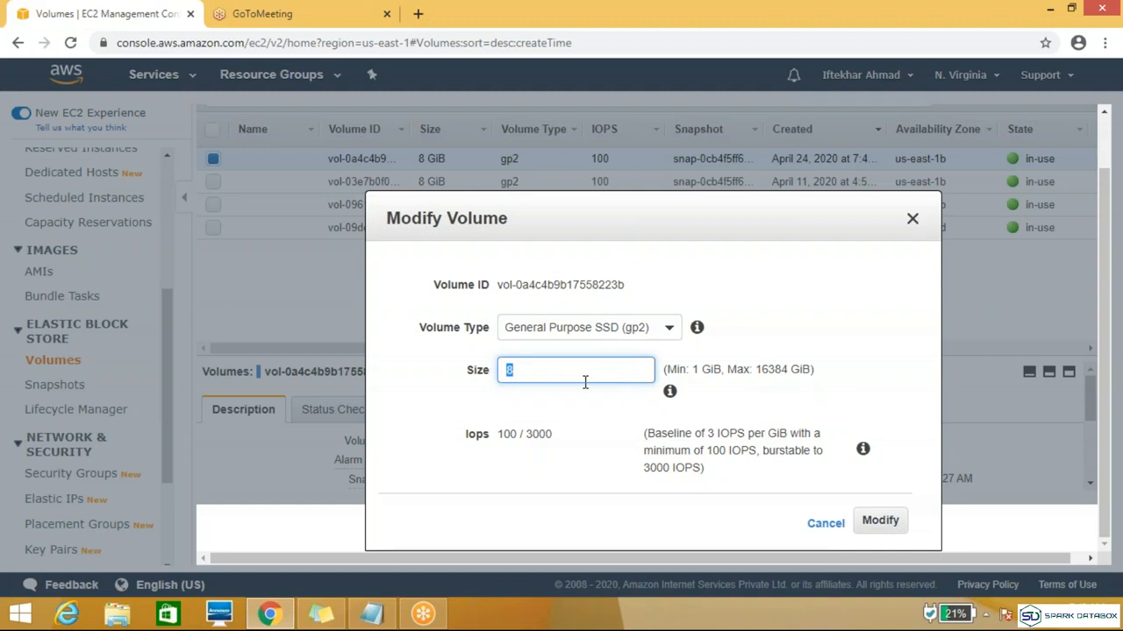
{"action": "type", "text": "10"}
{"action": "left_click", "coordinate": [826, 524]}
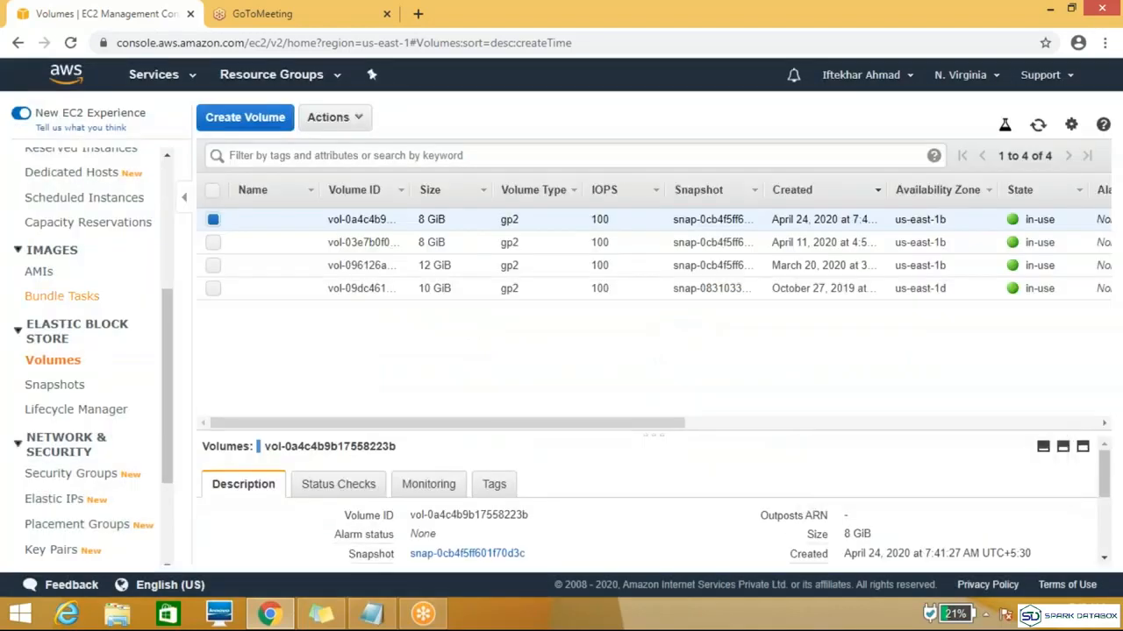
Step: Return to the instances list and copy the public IPv4 address of the "Devlopers" instance
{"action": "scroll", "coordinate": [163, 310], "scroll_direction": "up", "scroll_amount": 10}
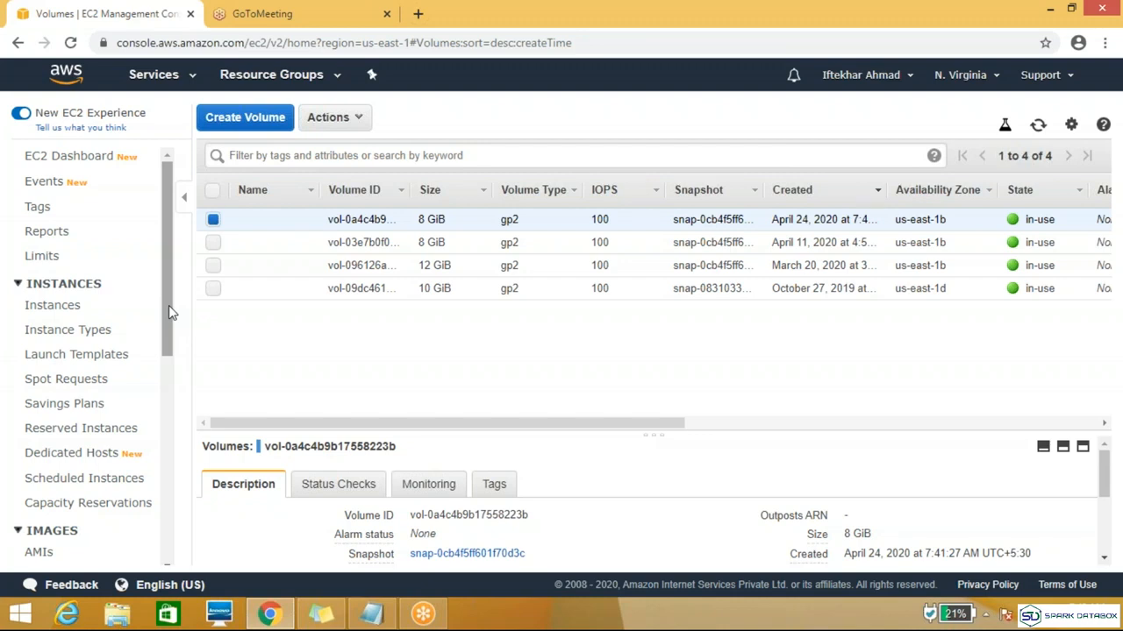
{"action": "left_click", "coordinate": [53, 306]}
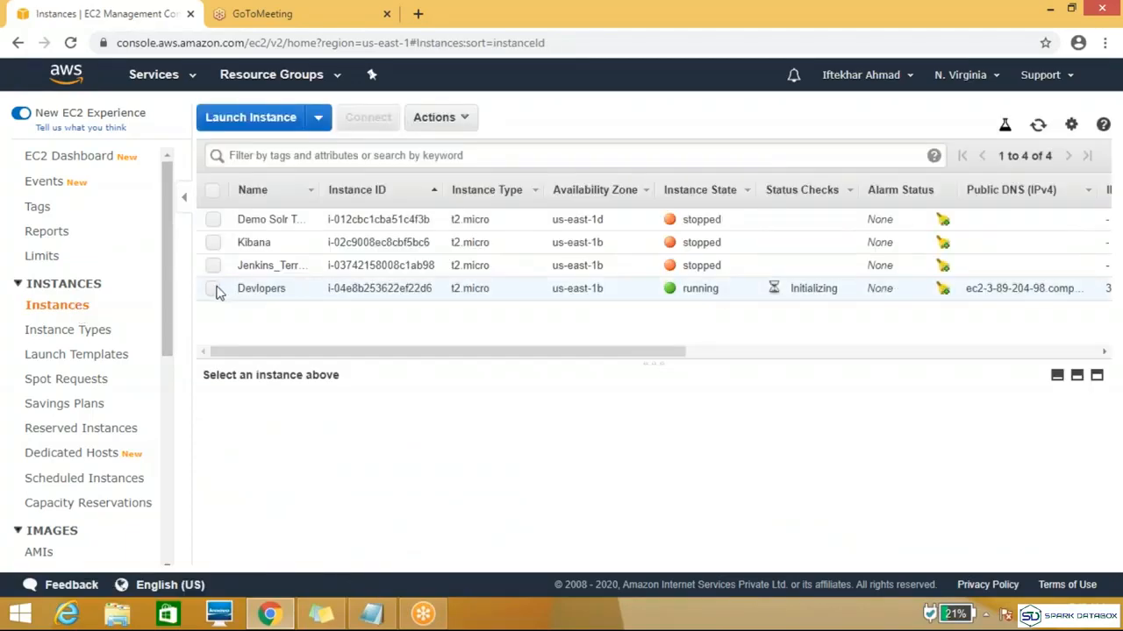
{"action": "left_click", "coordinate": [213, 288]}
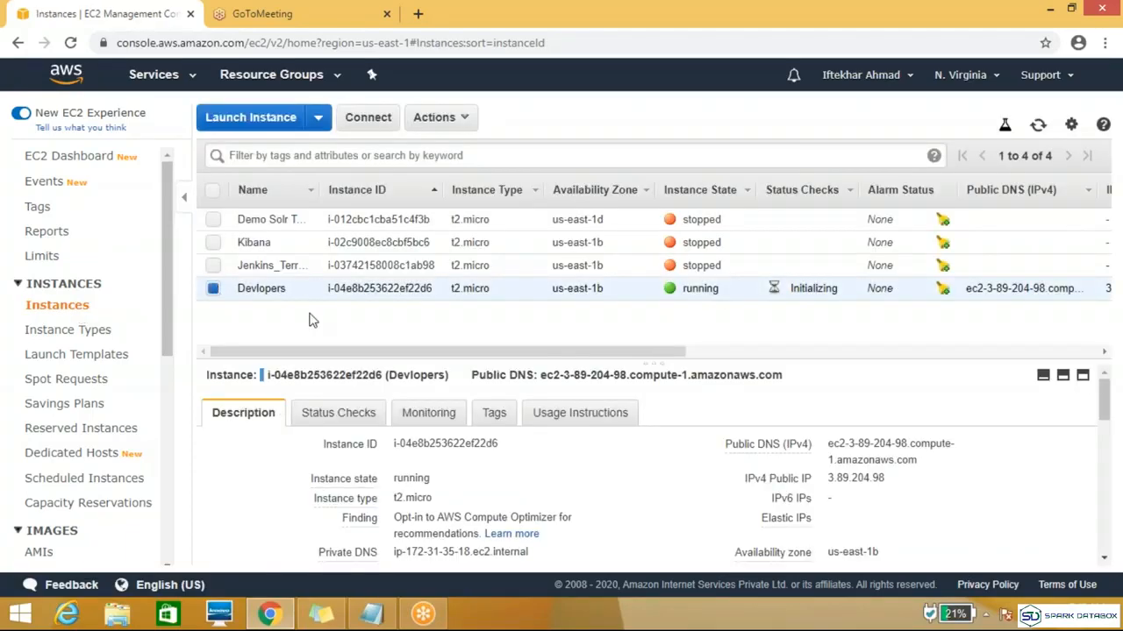
{"action": "left_click", "coordinate": [897, 481]}
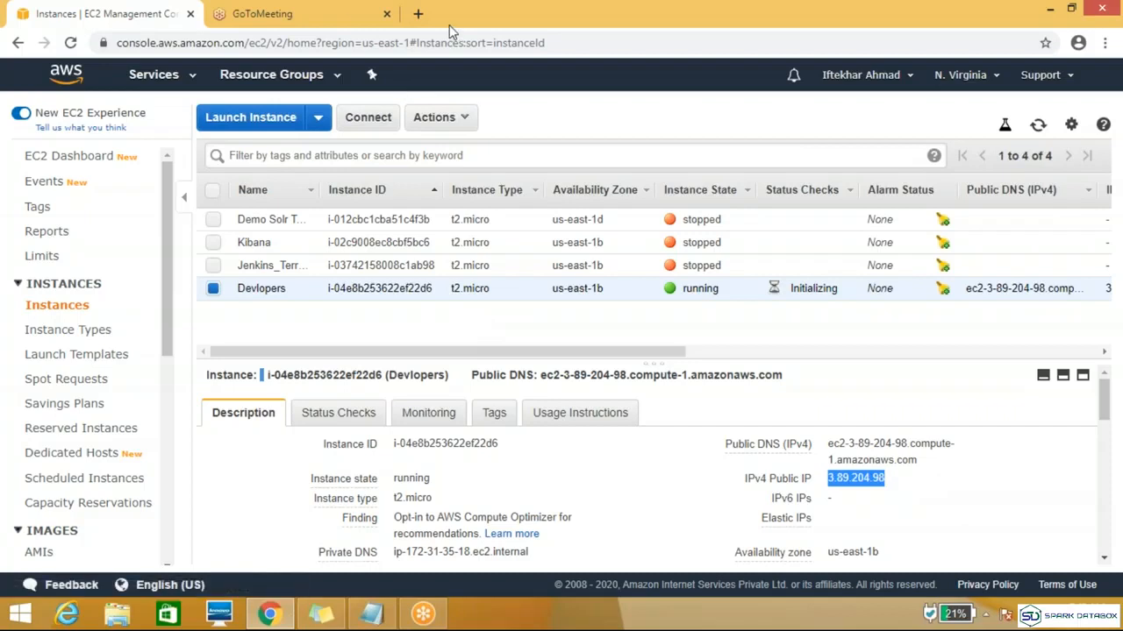
Step: Open the copied address 3.89.204.98 in a new browser tab and reload the page to test the web server
{"action": "left_click", "coordinate": [418, 13]}
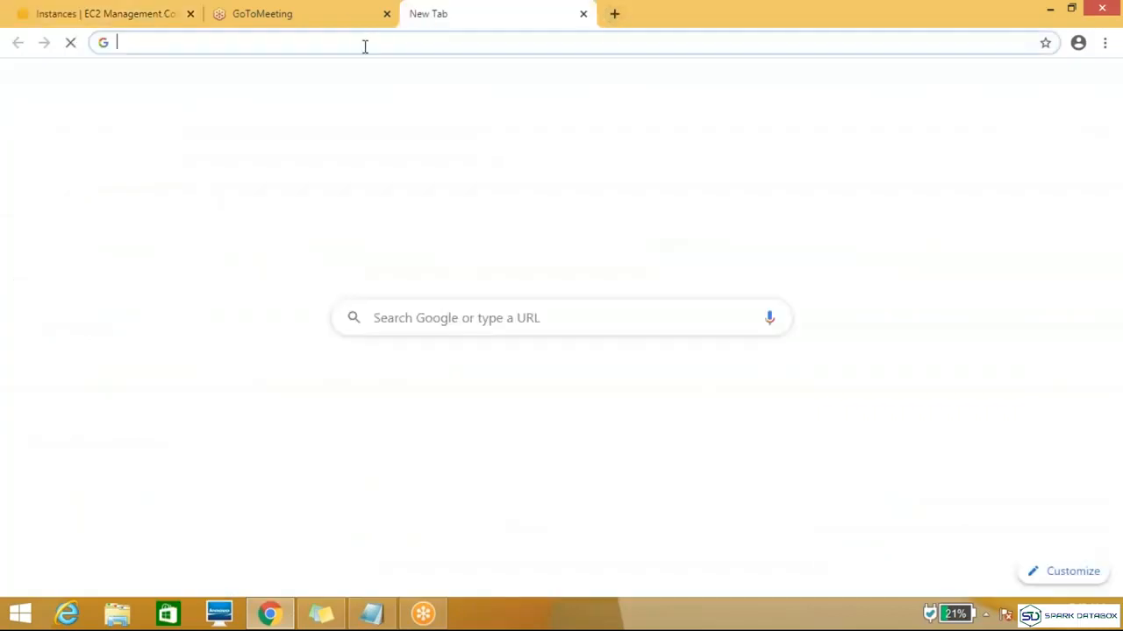
{"action": "key", "text": "ctrl+v"}
{"action": "key", "text": "Return"}
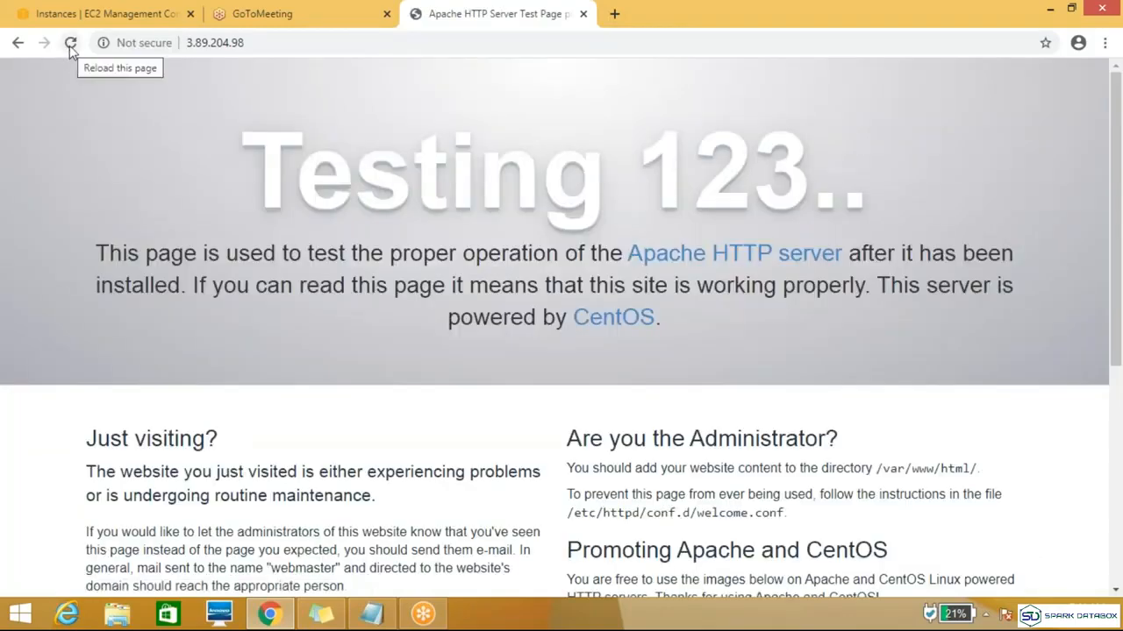
{"action": "left_click", "coordinate": [70, 44]}
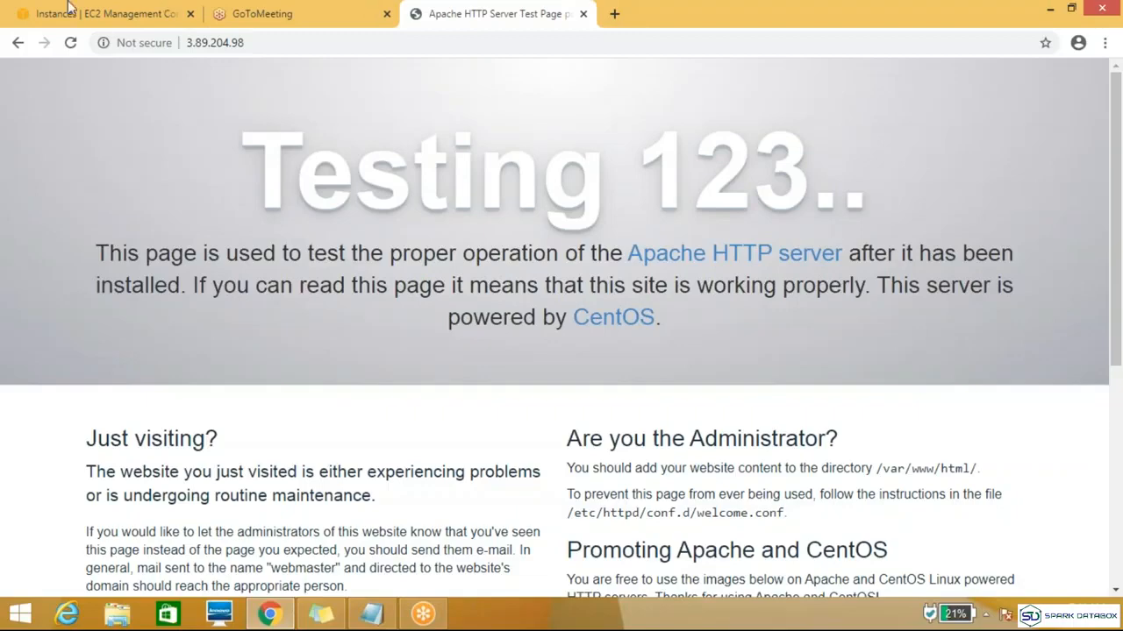
Step: Copy the instance's public IPv4 address again and open a maximized Git Bash window from the desktop
{"action": "left_click", "coordinate": [112, 19]}
{"action": "left_click", "coordinate": [897, 481]}
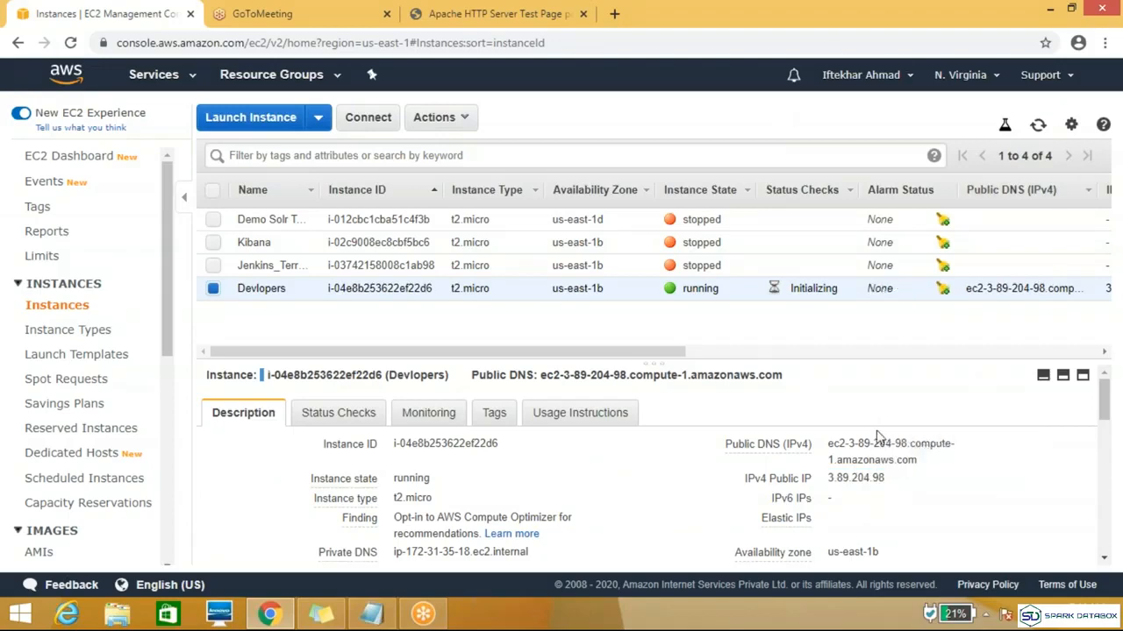
{"action": "left_click", "coordinate": [1120, 627]}
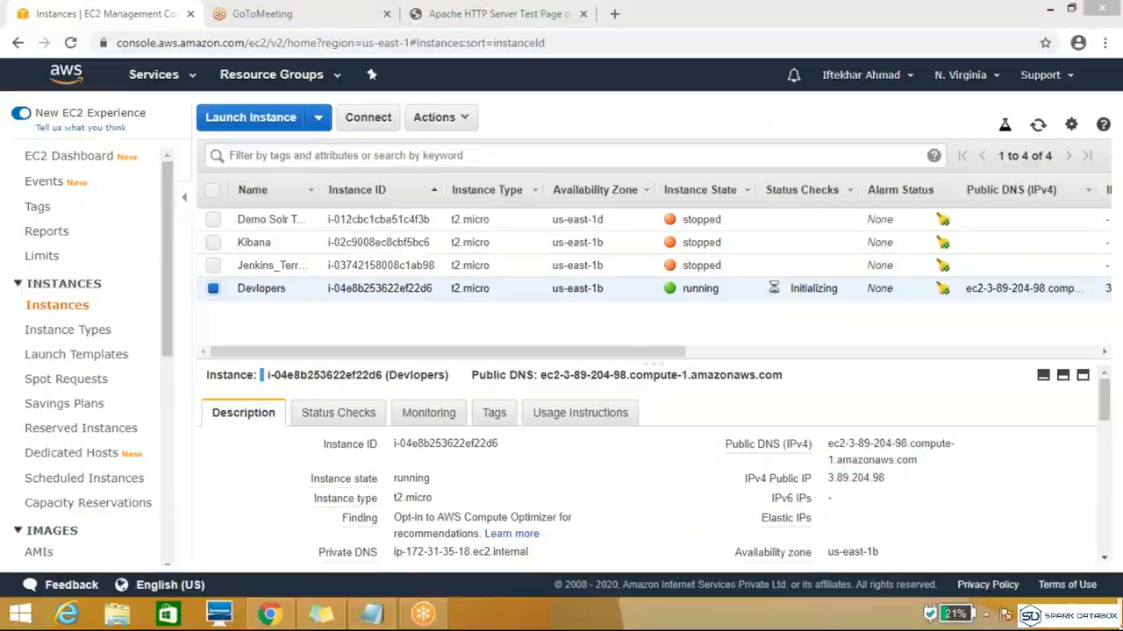
{"action": "right_click", "coordinate": [573, 243]}
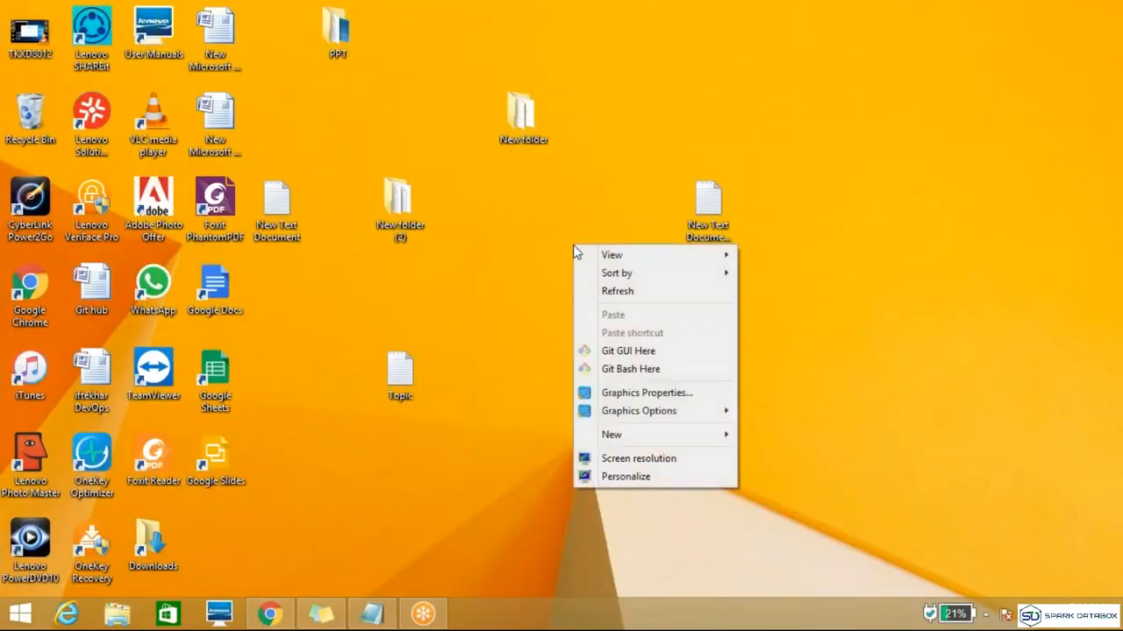
{"action": "left_click", "coordinate": [639, 369]}
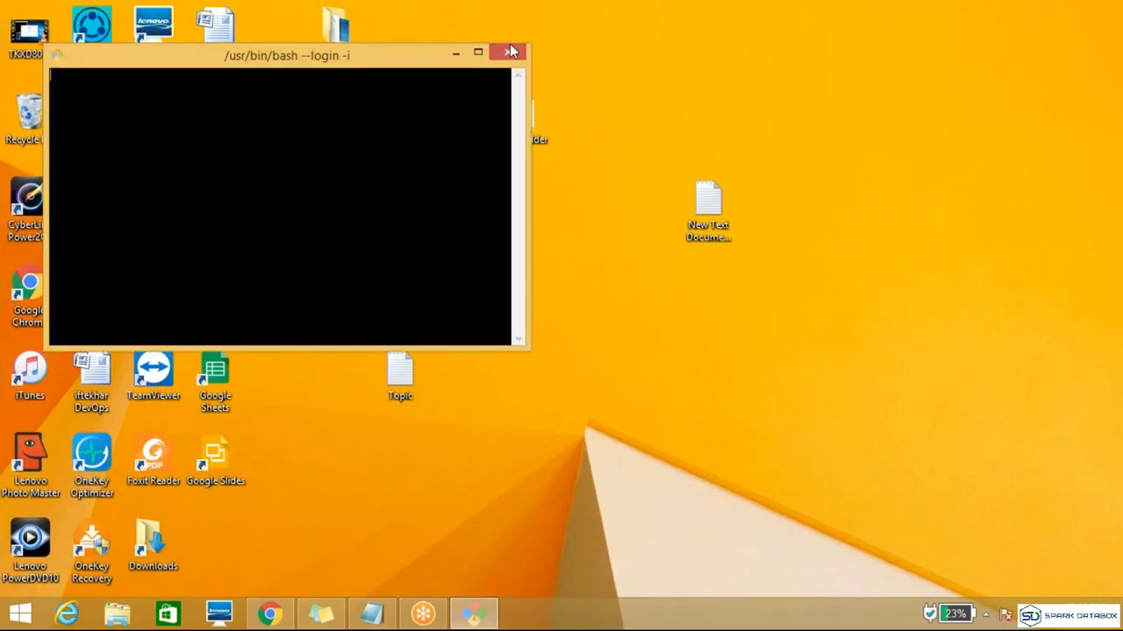
{"action": "left_click", "coordinate": [476, 50]}
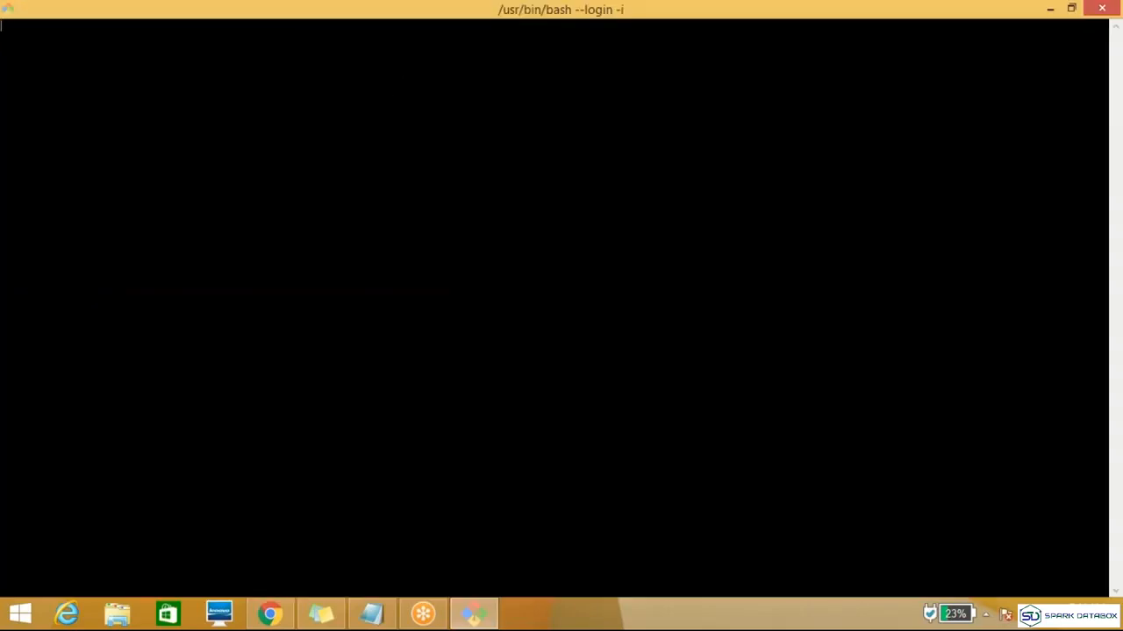
Step: Go up from the Desktop folder and change into the Downloads directory in Git Bash
{"action": "type", "text": "cd "}
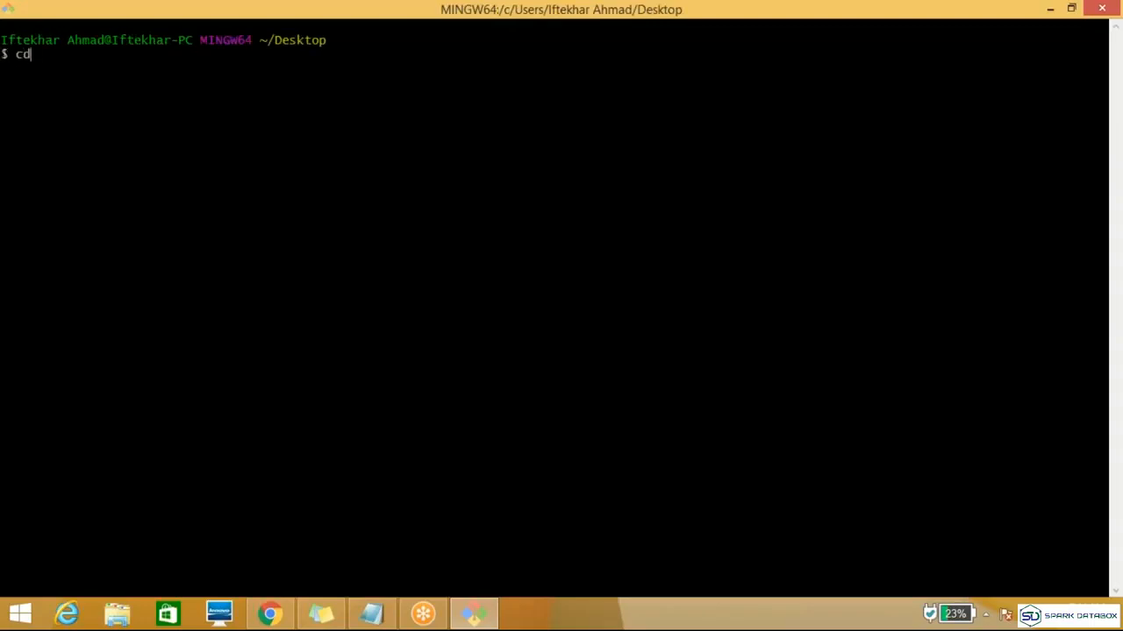
{"action": "type", "text": ".."}
{"action": "key", "text": "Return"}
{"action": "type", "text": "cd do"}
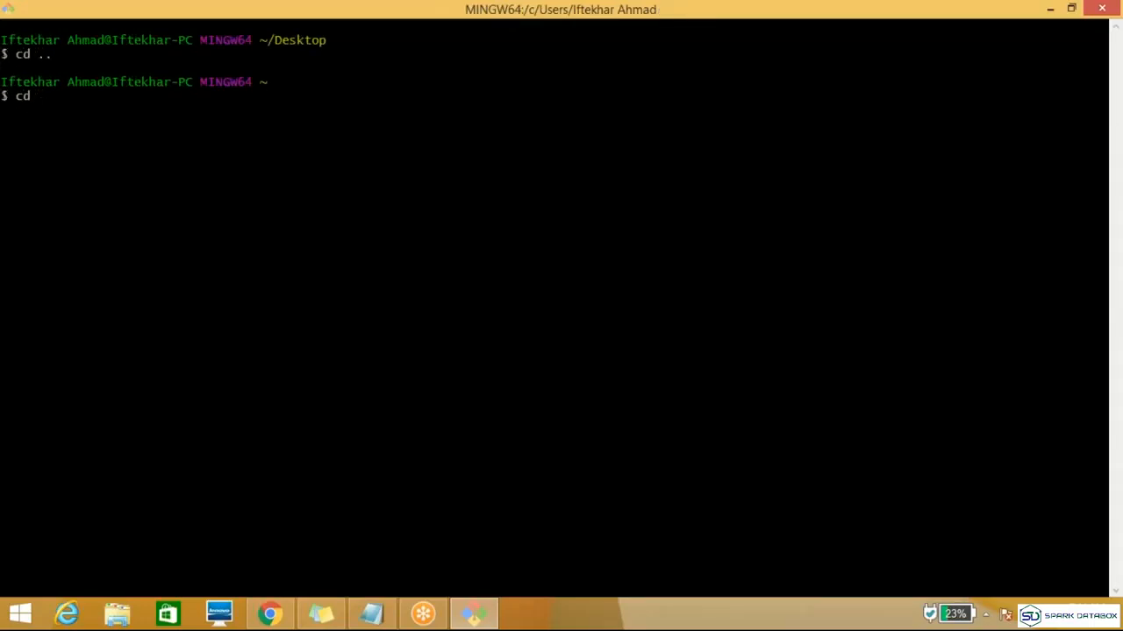
{"action": "key", "text": "Tab"}
{"action": "key", "text": "Return"}
{"action": "key", "text": "Up"}
{"action": "key", "text": "Up"}
{"action": "key", "text": "Up"}
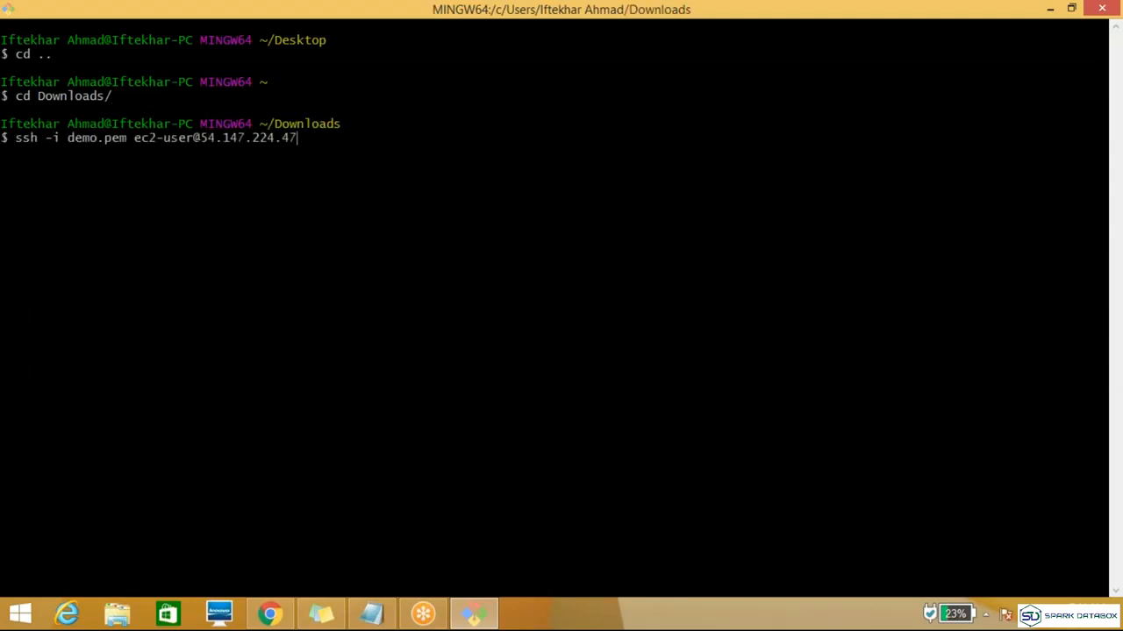
{"action": "key", "text": "BackSpace"}
{"action": "key", "text": "BackSpace"}
{"action": "key", "text": "BackSpace"}
{"action": "key", "text": "BackSpace"}
{"action": "key", "text": "BackSpace"}
{"action": "key", "text": "BackSpace"}
{"action": "key", "text": "BackSpace"}
{"action": "key", "text": "BackSpace"}
{"action": "key", "text": "BackSpace"}
{"action": "key", "text": "BackSpace"}
{"action": "key", "text": "BackSpace"}
{"action": "key", "text": "BackSpace"}
{"action": "key", "text": "BackSpace"}
{"action": "key", "text": "Left"}
{"action": "key", "text": "BackSpace"}
{"action": "key", "text": "BackSpace"}
{"action": "key", "text": "BackSpace"}
{"action": "key", "text": "BackSpace"}
{"action": "key", "text": "BackSpace"}
{"action": "key", "text": "BackSpace"}
{"action": "key", "text": "BackSpace"}
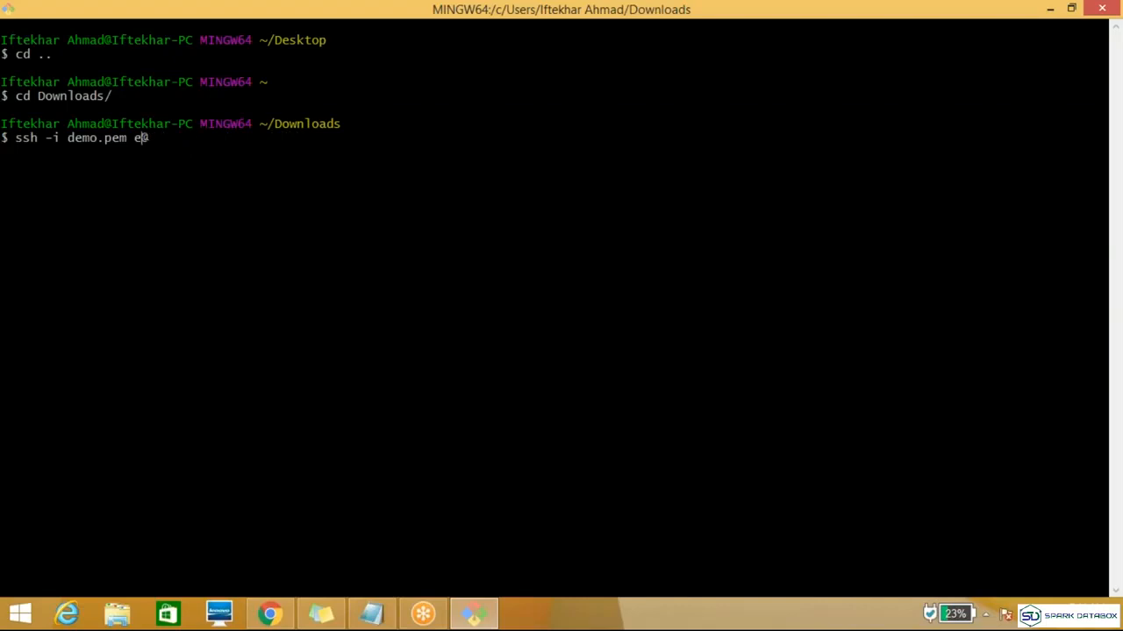
{"action": "key", "text": "BackSpace"}
{"action": "type", "text": "centos"}
{"action": "key", "text": "End"}
{"action": "key", "text": "shift+Insert"}
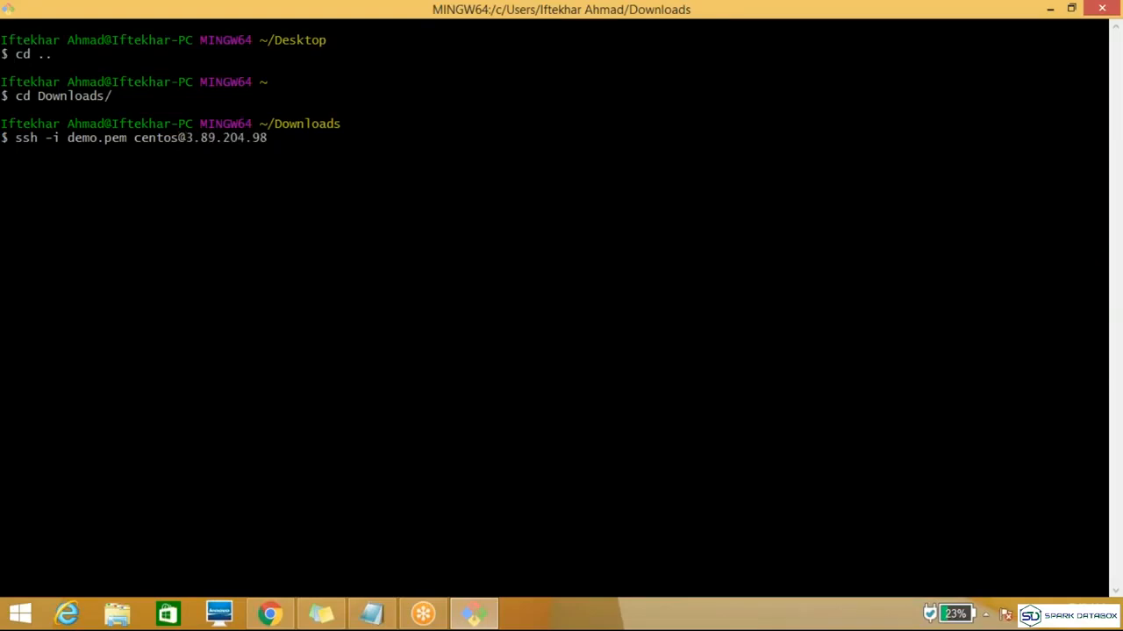
Step: Run the SSH connection to the instance and accept its host key with "yes"
{"action": "key", "text": "Return"}
{"action": "type", "text": "yes"}
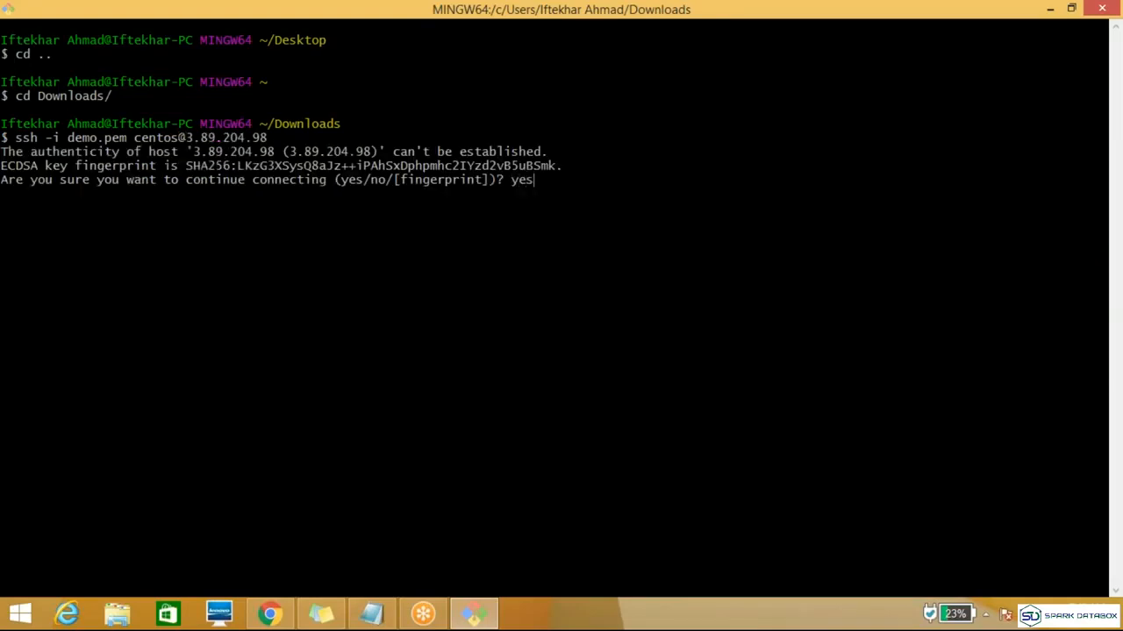
{"action": "key", "text": "Return"}
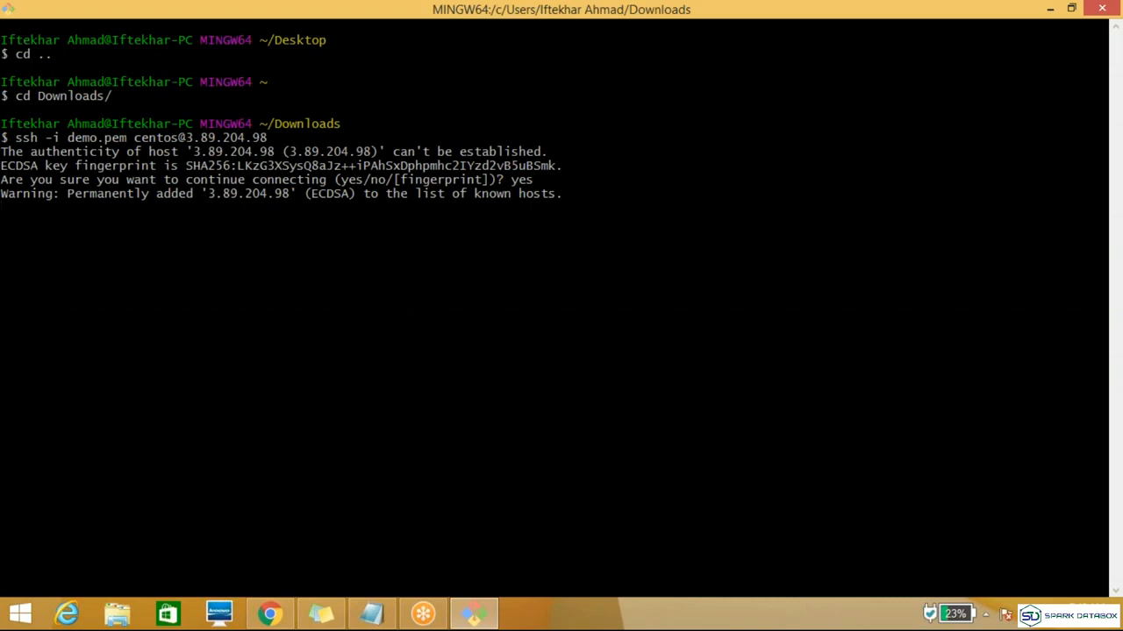
Step: Switch to the root user with "sudo su" and change into the /var/www/html/ directory named on the Apache test page
{"action": "type", "text": "sudo su"}
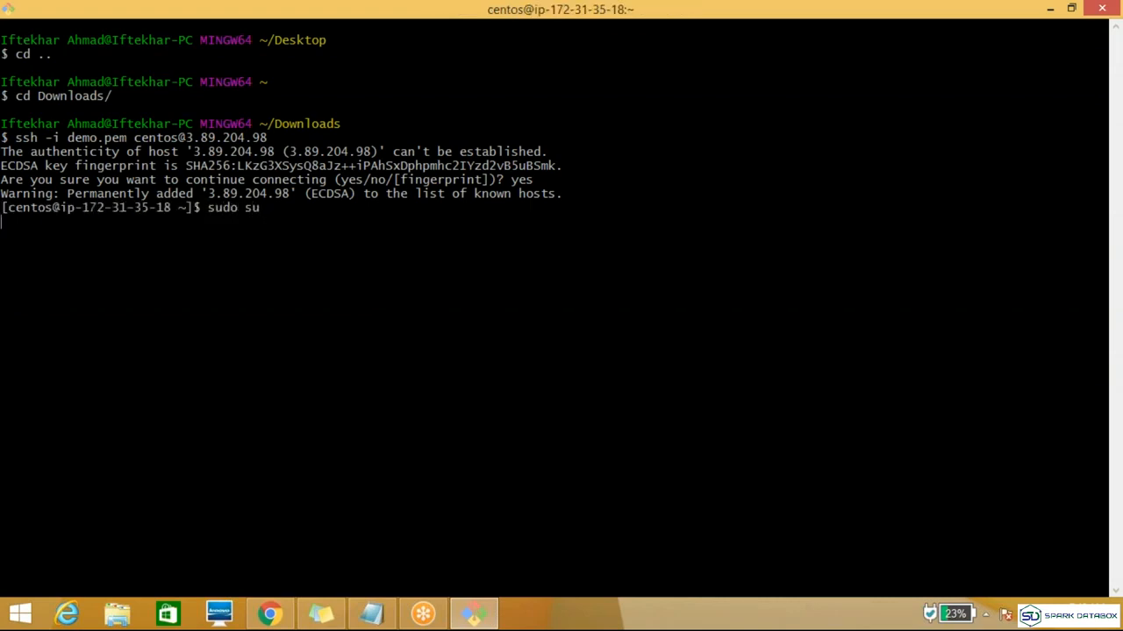
{"action": "type", "text": "cd /var"}
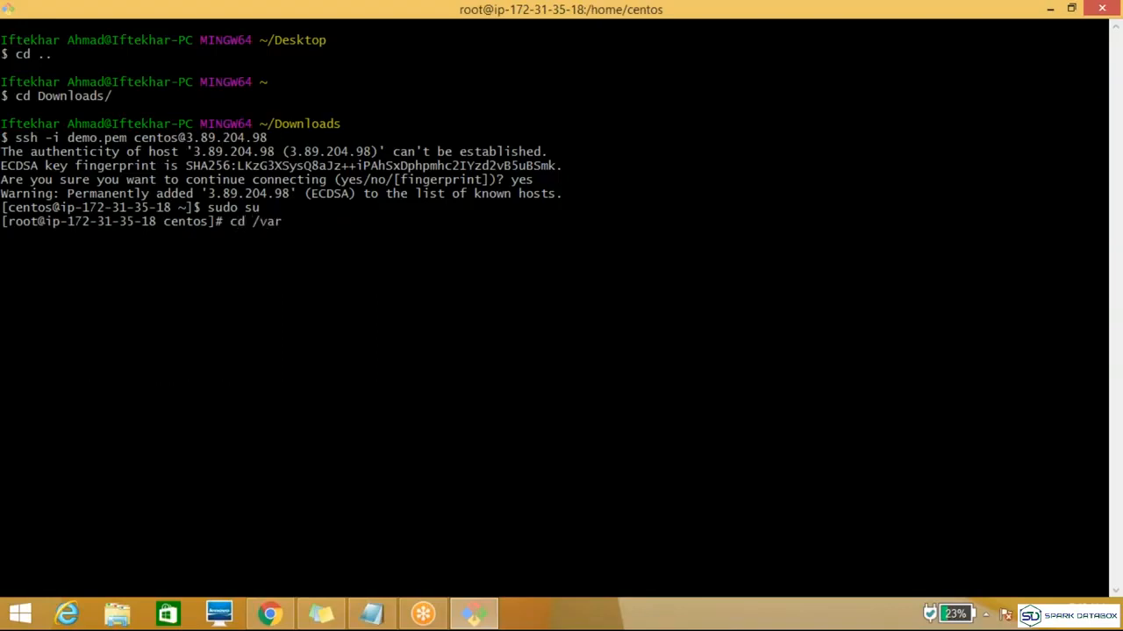
{"action": "type", "text": "/"}
{"action": "left_click", "coordinate": [270, 614]}
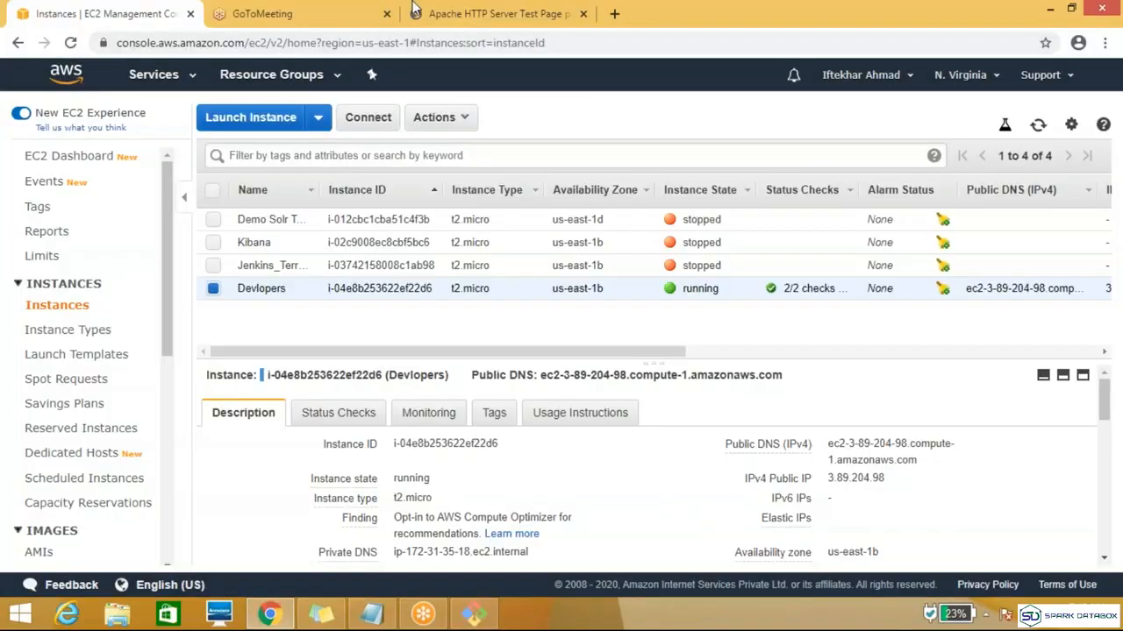
{"action": "left_click", "coordinate": [429, 11]}
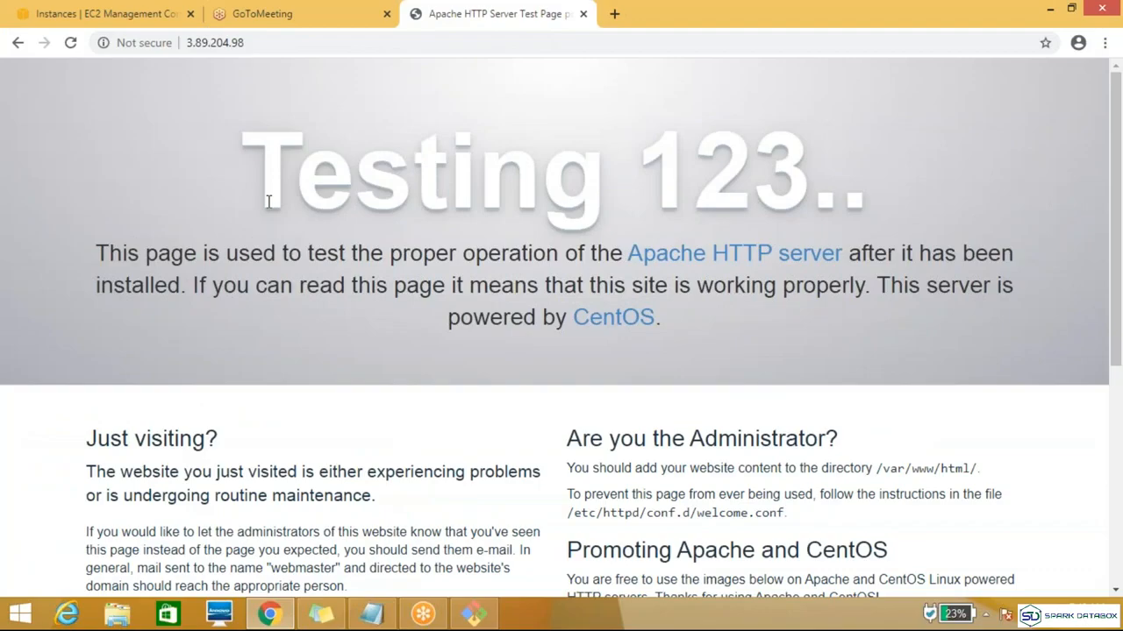
{"action": "key", "text": "alt+Tab"}
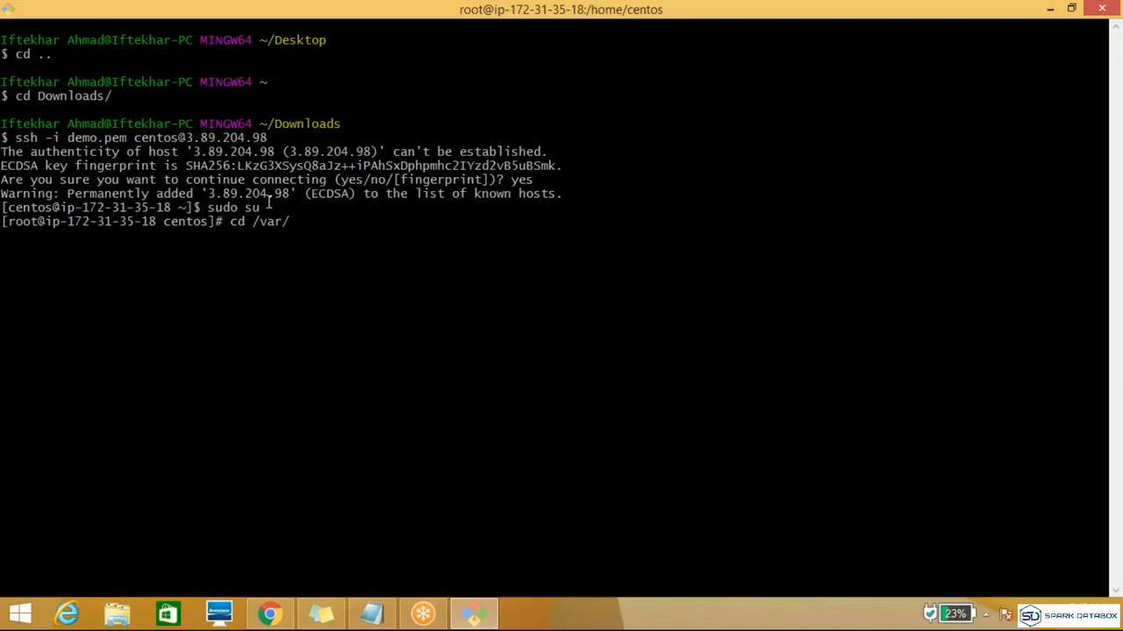
{"action": "type", "text": "www/html/"}
{"action": "key", "text": "Return"}
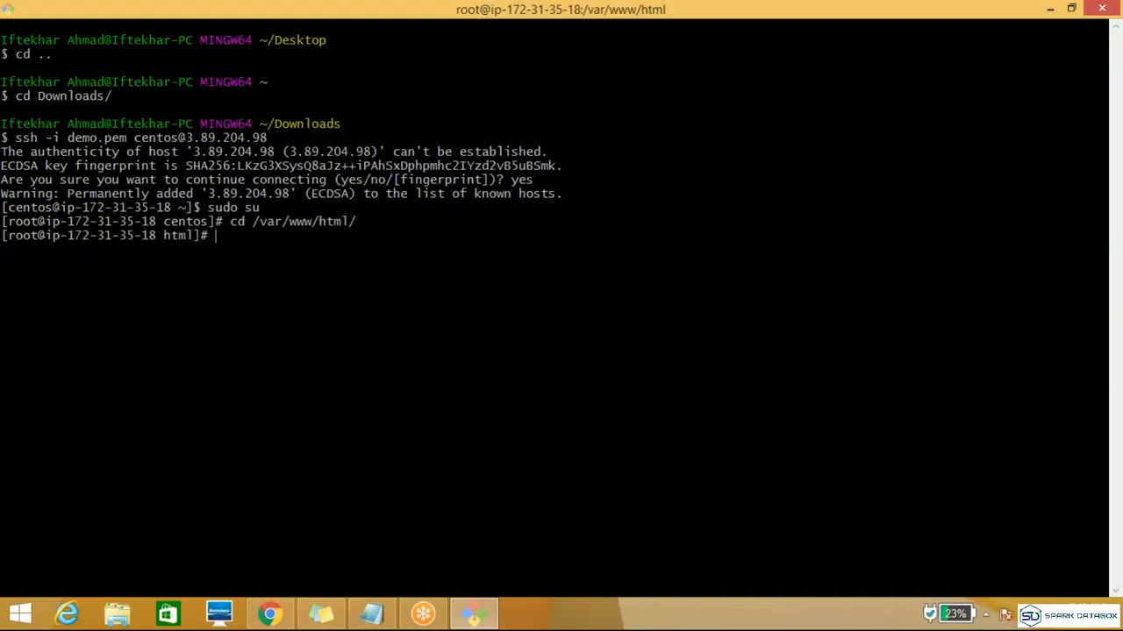
Step: List the contents of /var/www/html and create a new index.html file in vi
{"action": "type", "text": "ll"}
{"action": "key", "text": "Return"}
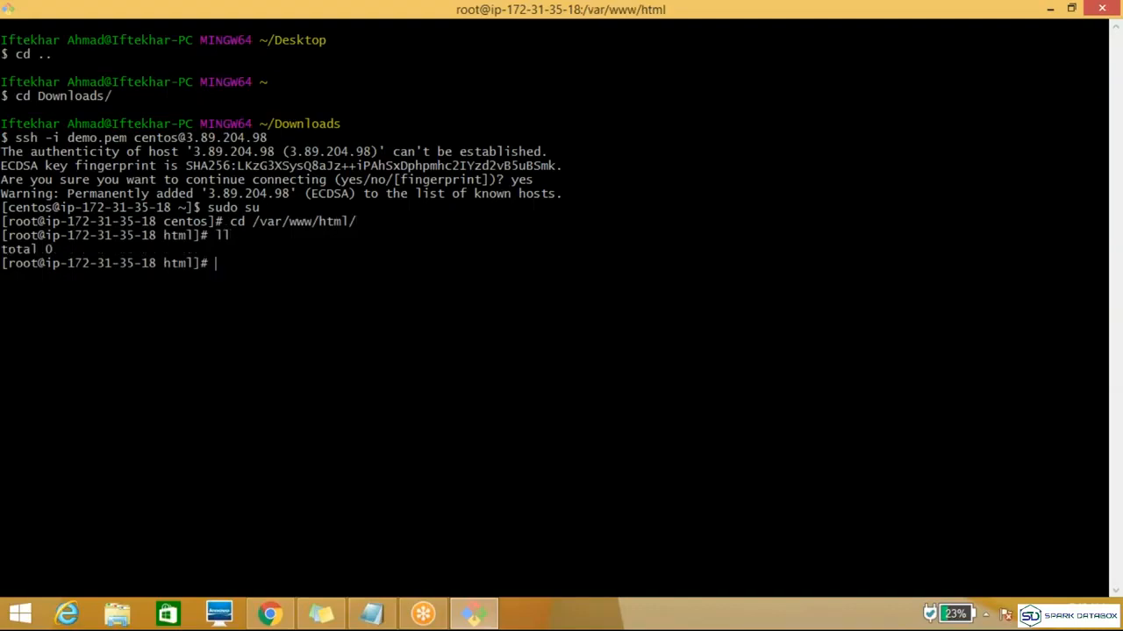
{"action": "type", "text": "vi index.html"}
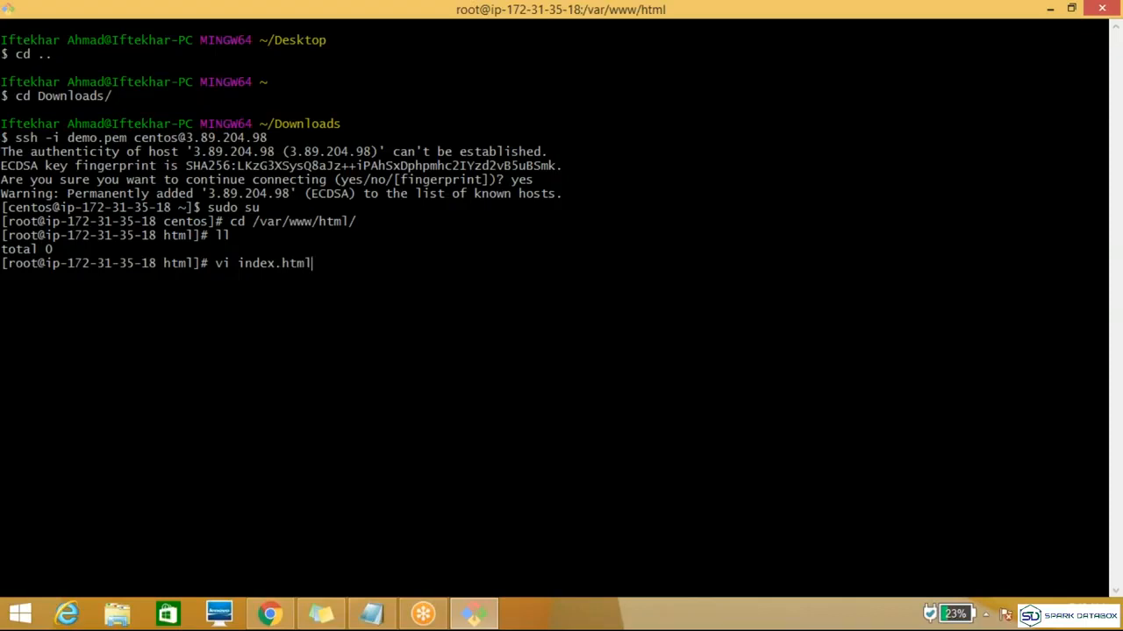
{"action": "key", "text": "Return"}
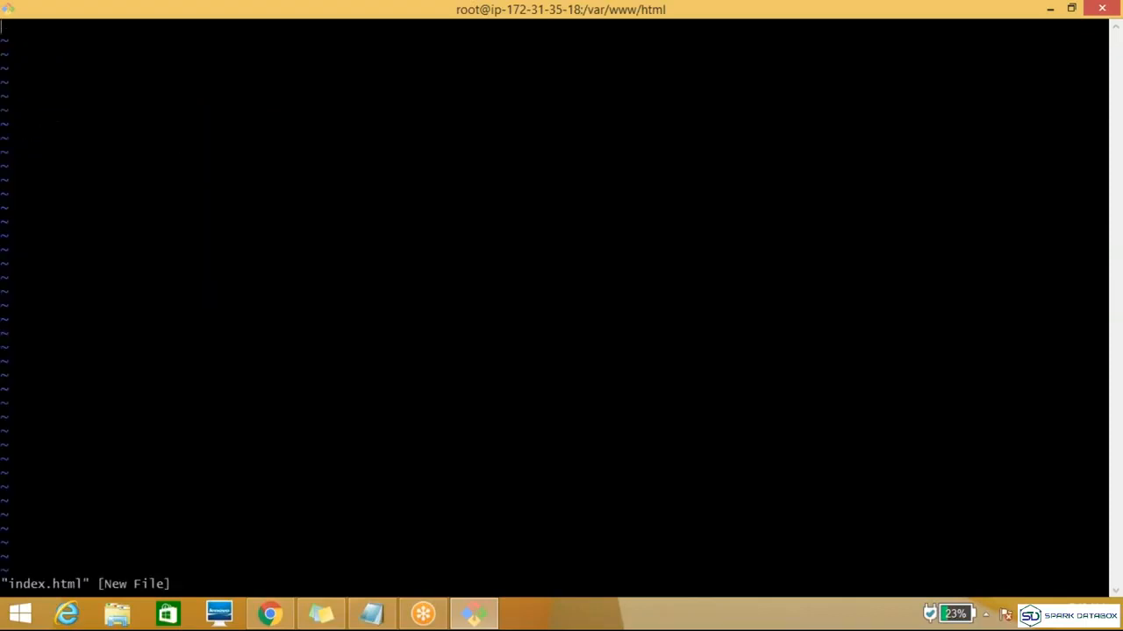
Step: Insert the text "This is testing server.." into index.html, then save the file and quit vi
{"action": "type", "text": "i"}
{"action": "type", "text": "This "}
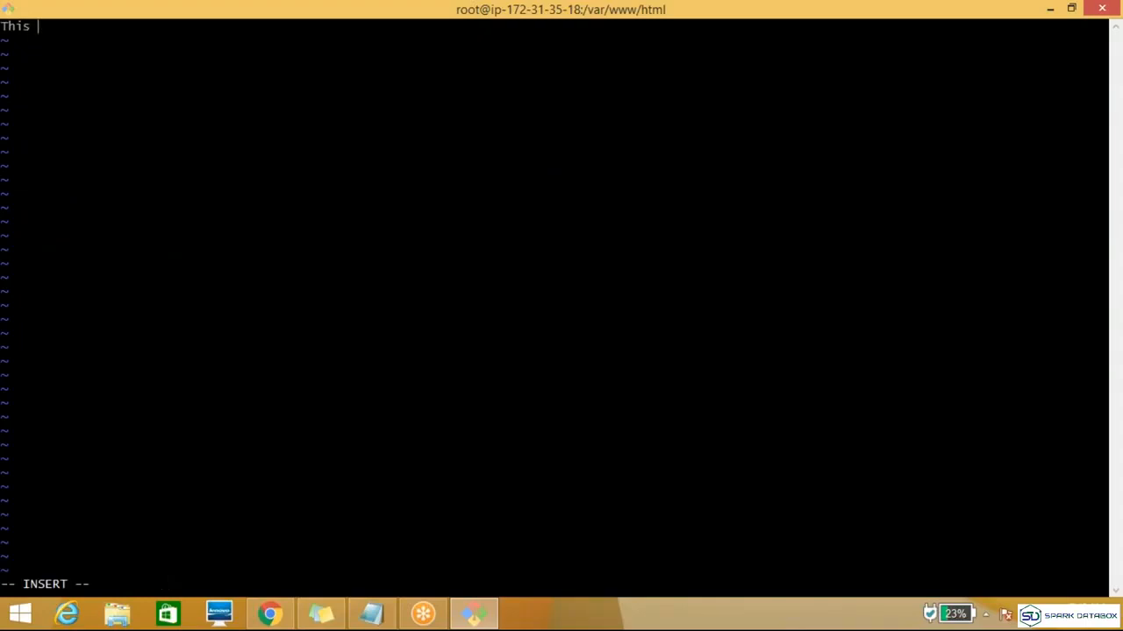
{"action": "type", "text": "is testing server"}
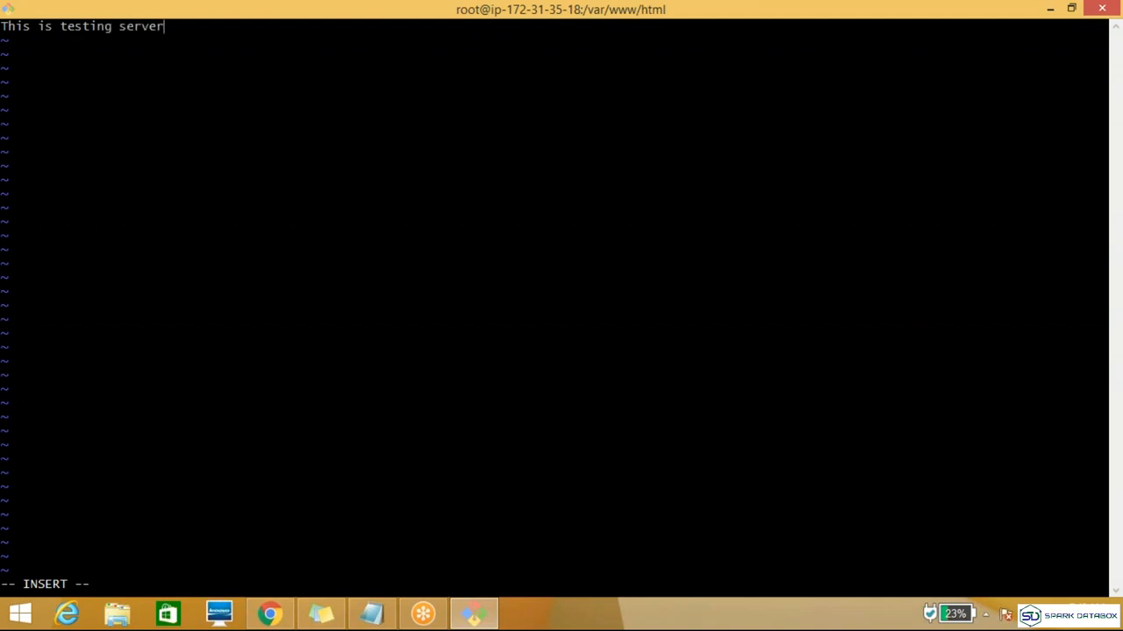
{"action": "type", "text": ".."}
{"action": "key", "text": "Escape"}
{"action": "type", "text": ":wq"}
{"action": "key", "text": "Return"}
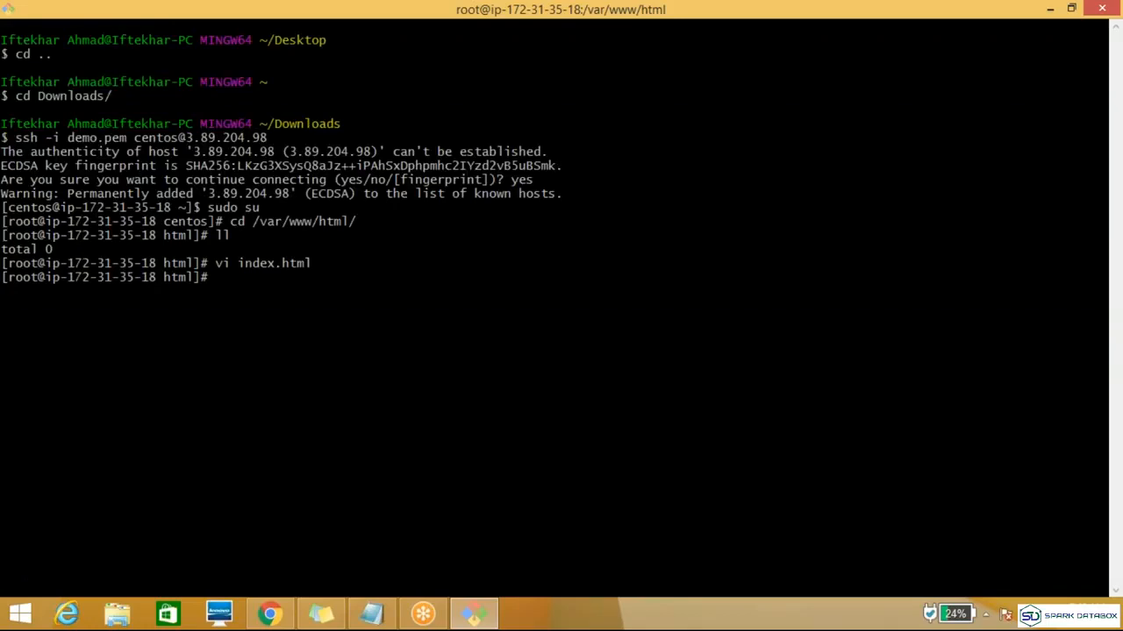
Step: Switch to Chrome and reload the 3.89.204.98 page to check the new index page against the terminal
{"action": "key", "text": "alt+Tab"}
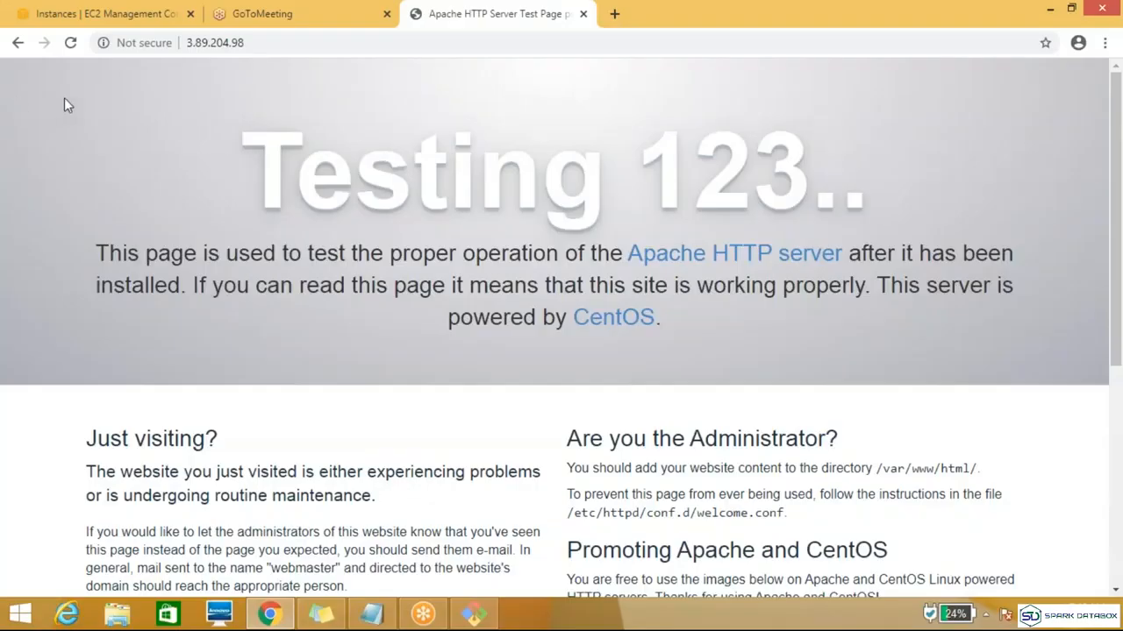
{"action": "left_click", "coordinate": [70, 44]}
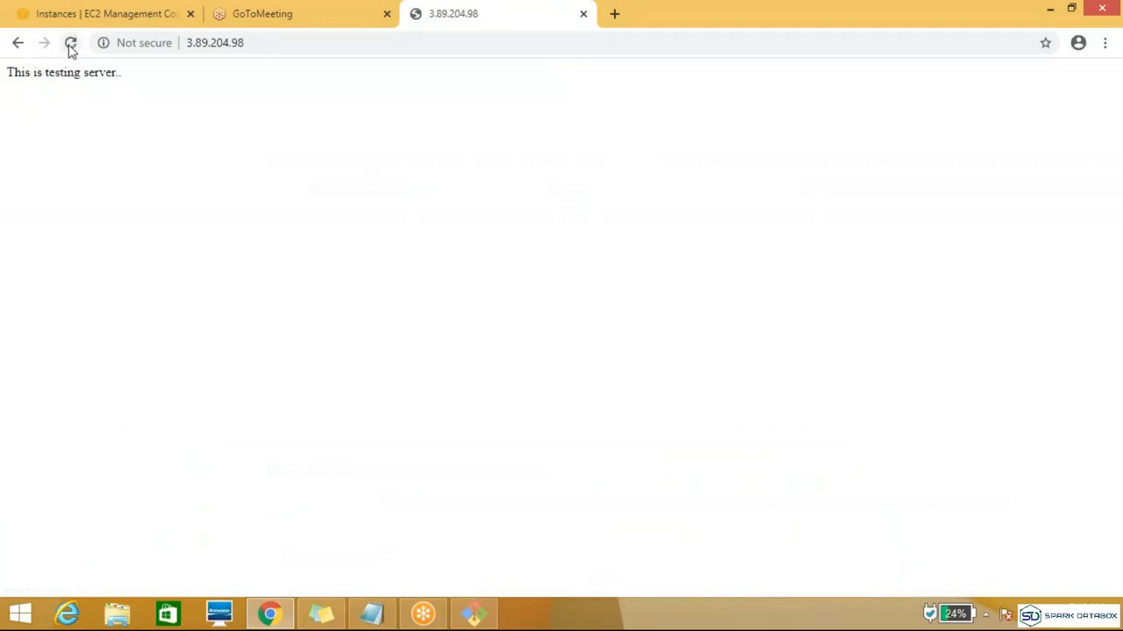
{"action": "key", "text": "alt+Tab"}
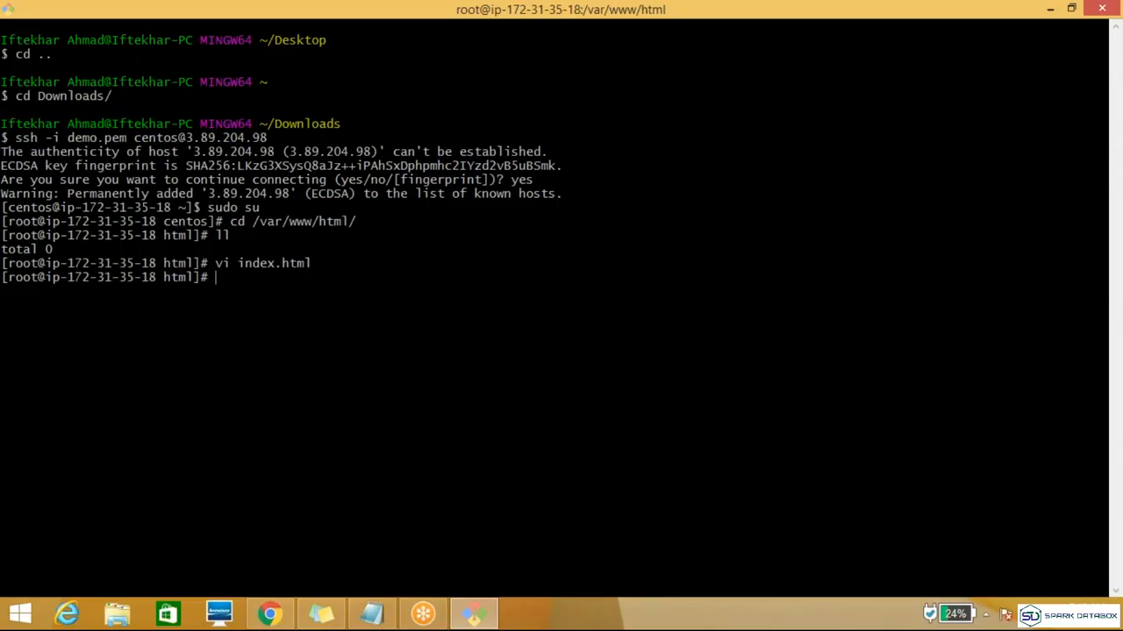
{"action": "key", "text": "alt+Tab"}
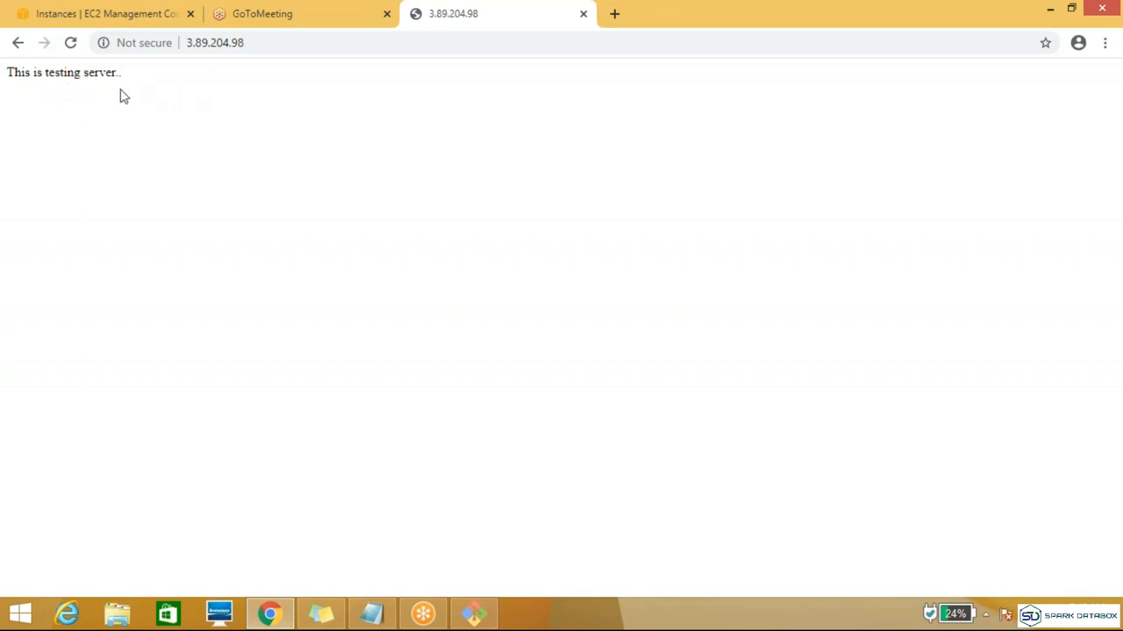
Step: Open the Demo_sg security group from the Devlopers instance's details in the EC2 console and review its inbound rules
{"action": "left_click", "coordinate": [119, 22]}
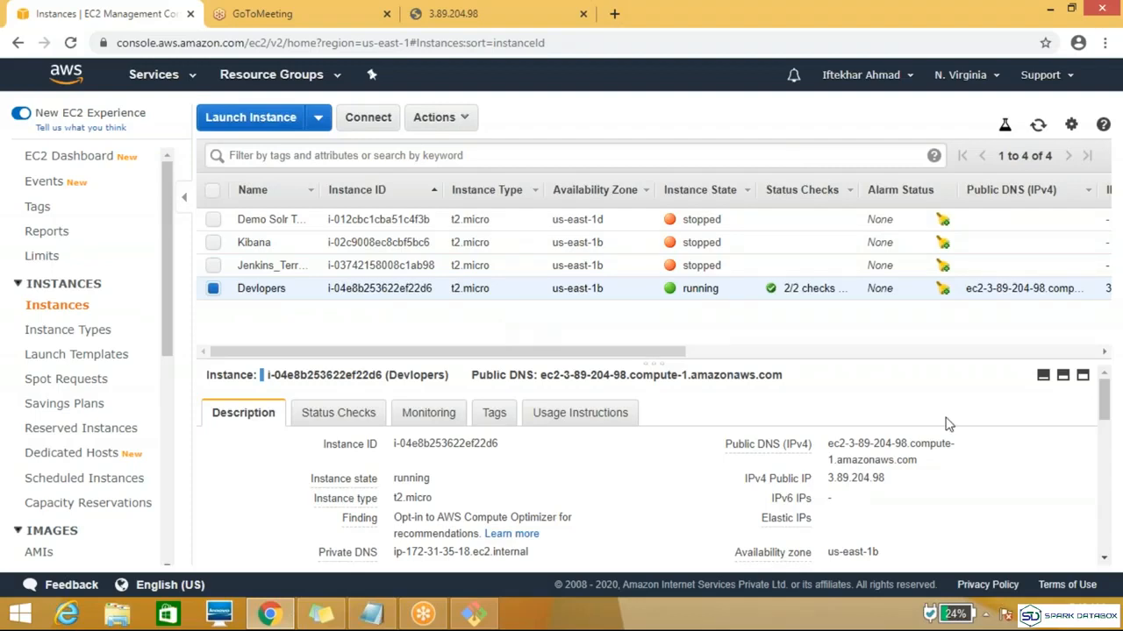
{"action": "left_click_drag", "start_coordinate": [1107, 399], "coordinate": [1107, 425]}
{"action": "mouse_move", "coordinate": [752, 445]}
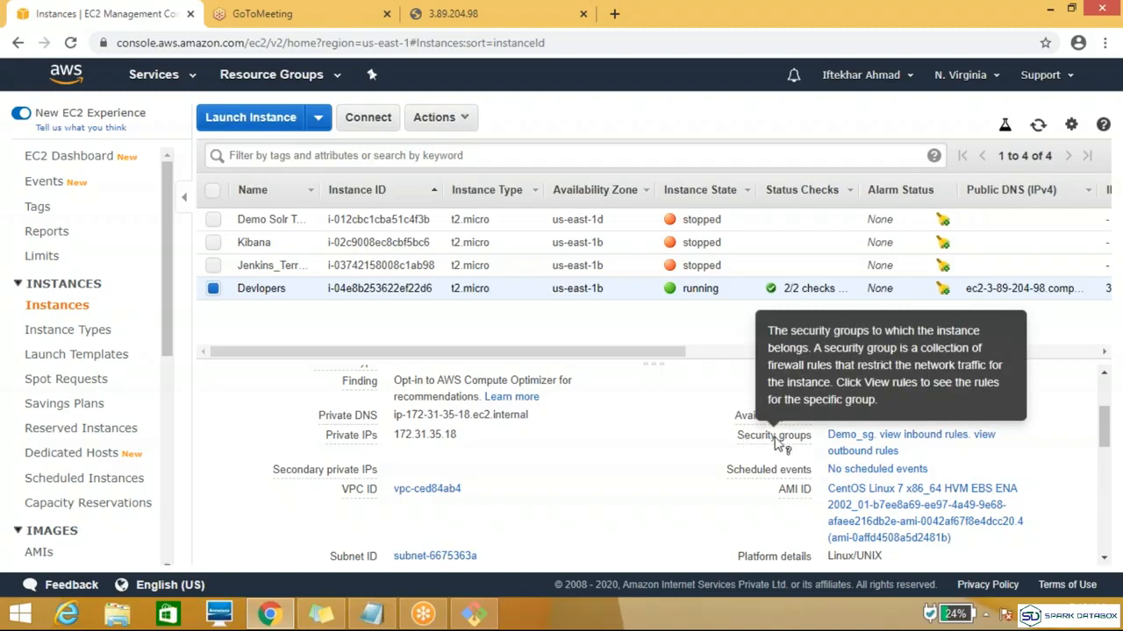
{"action": "left_click", "coordinate": [842, 435]}
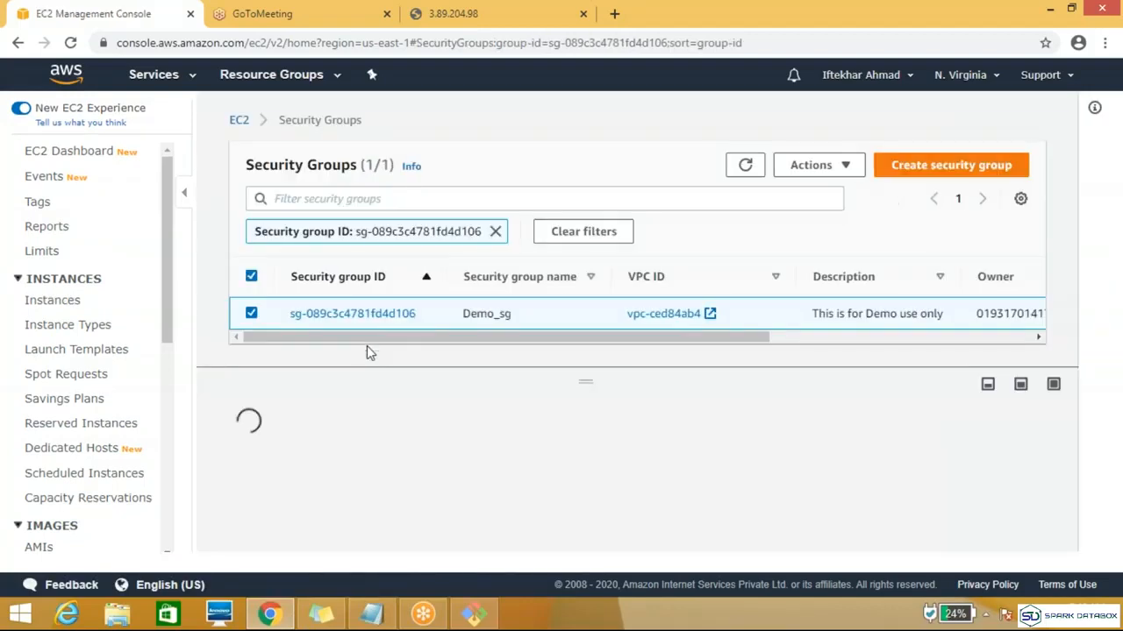
{"action": "left_click", "coordinate": [333, 314]}
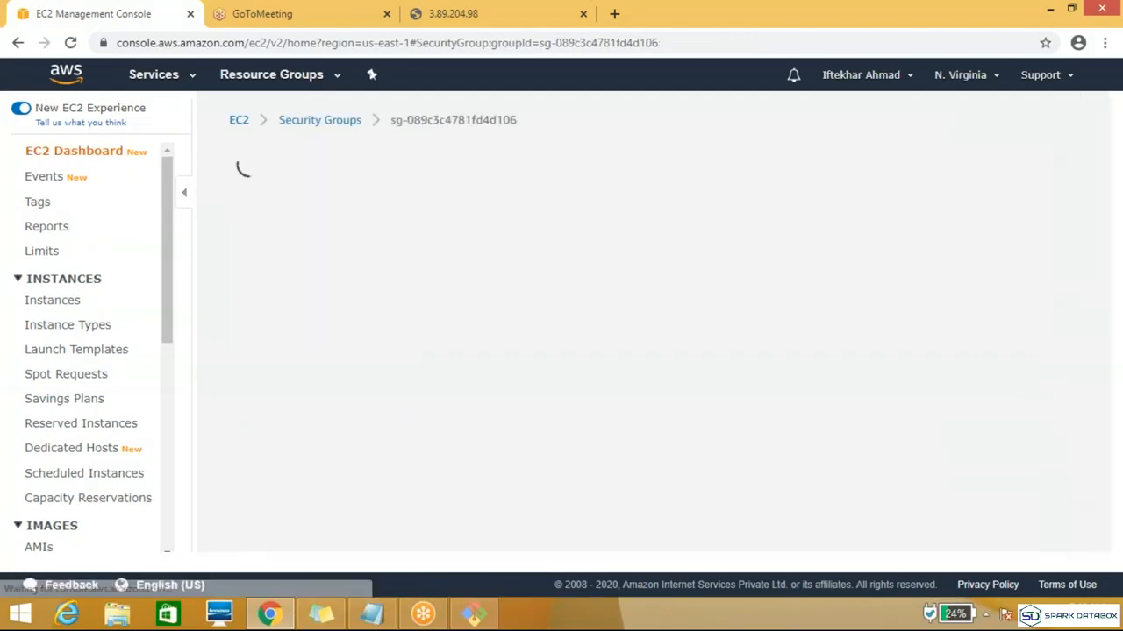
{"action": "left_click_drag", "start_coordinate": [1105, 243], "coordinate": [1105, 394]}
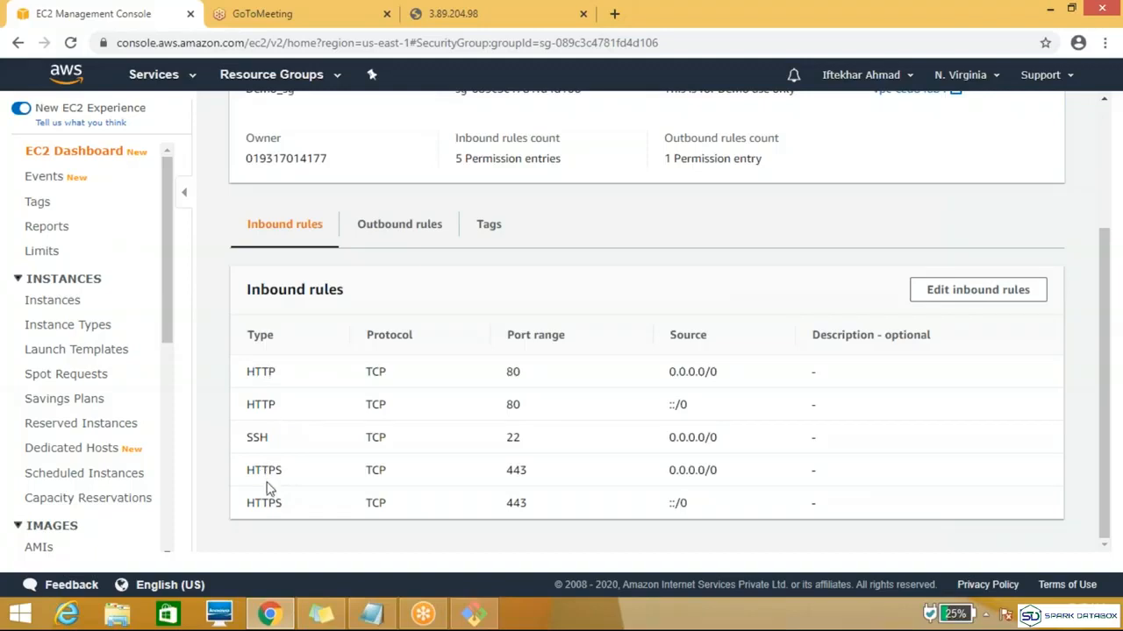
Step: Reload the 3.89.204.98 web page to test access under the existing rules and return to the security group
{"action": "left_click", "coordinate": [433, 15]}
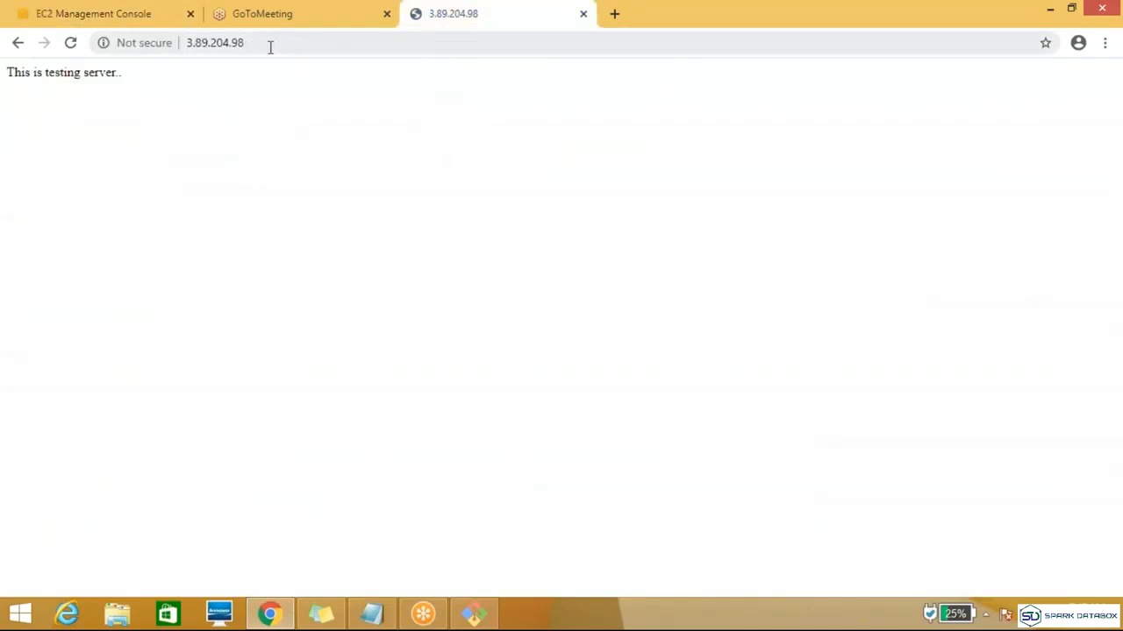
{"action": "left_click", "coordinate": [70, 44]}
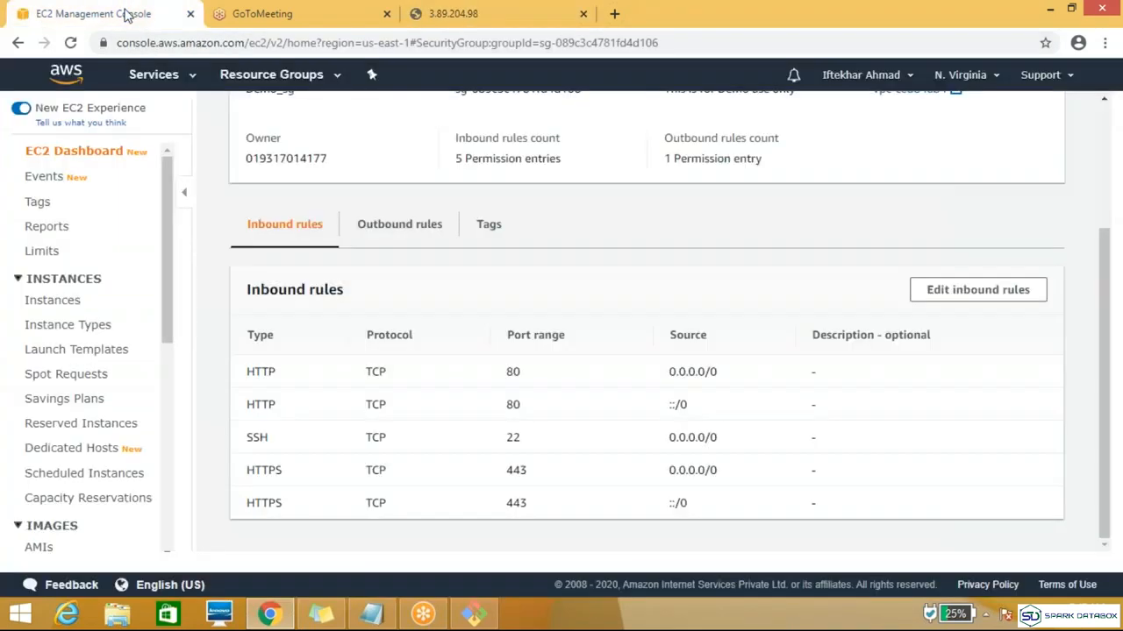
{"action": "left_click", "coordinate": [127, 11]}
Step: Edit Demo_sg's inbound rules to delete both HTTP and both HTTPS rules, keeping only SSH, and save the rules
{"action": "left_click", "coordinate": [953, 293]}
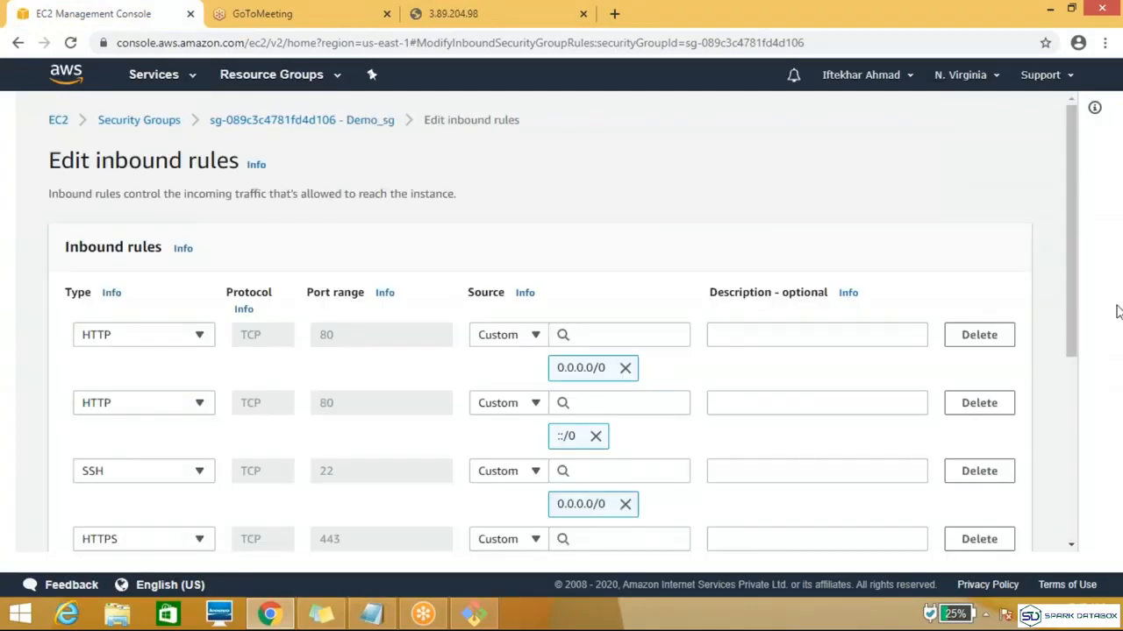
{"action": "left_click_drag", "start_coordinate": [1077, 263], "coordinate": [1080, 304]}
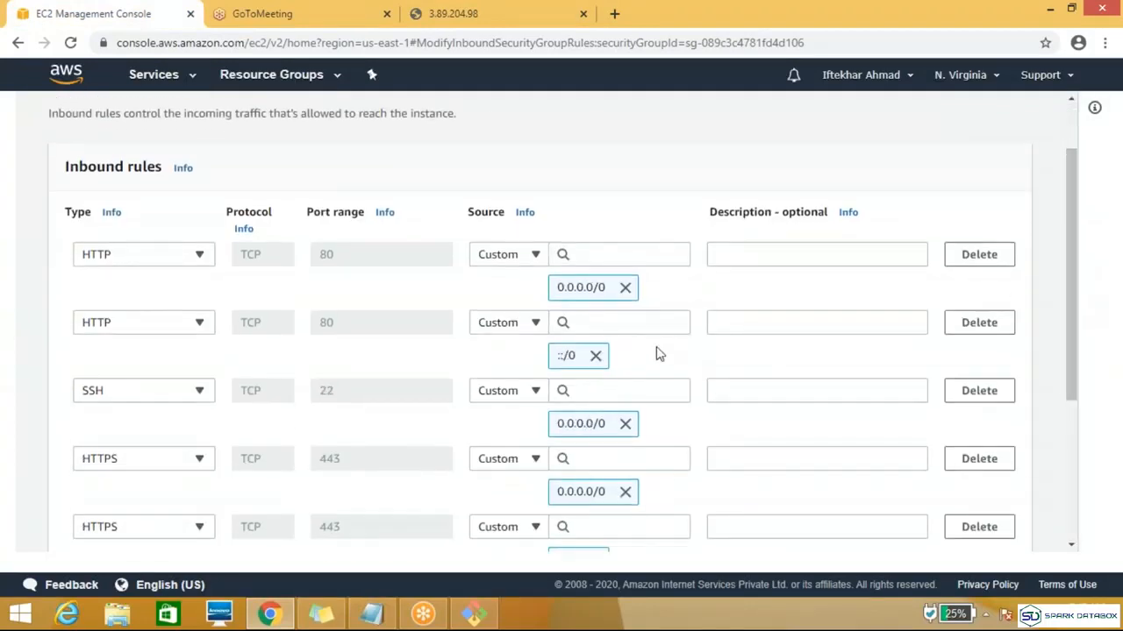
{"action": "left_click", "coordinate": [971, 255]}
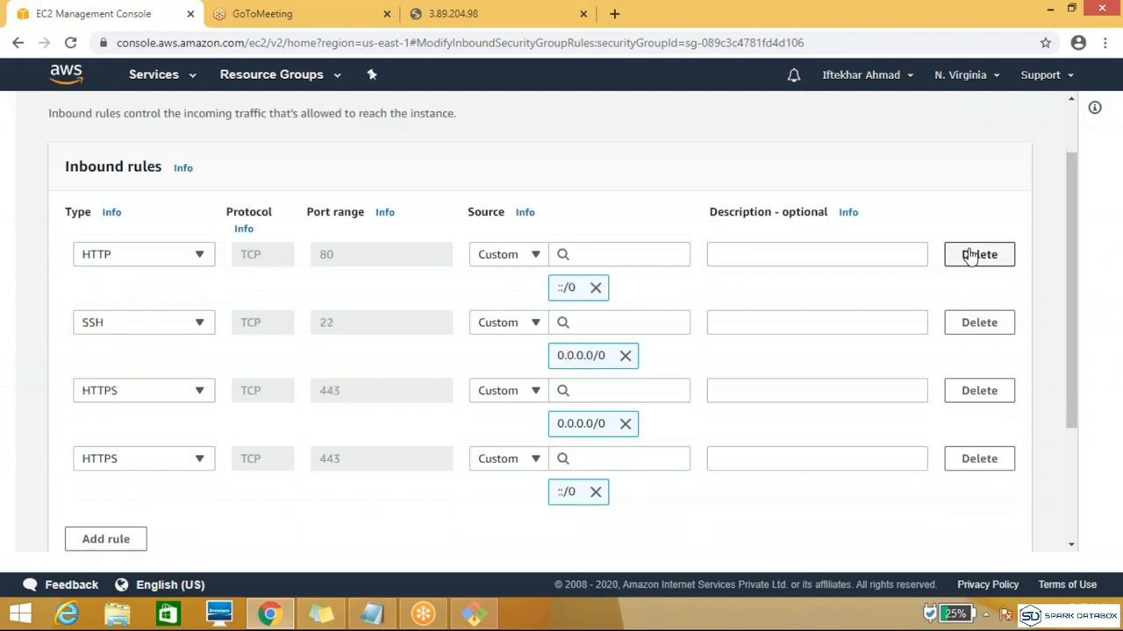
{"action": "left_click", "coordinate": [971, 254]}
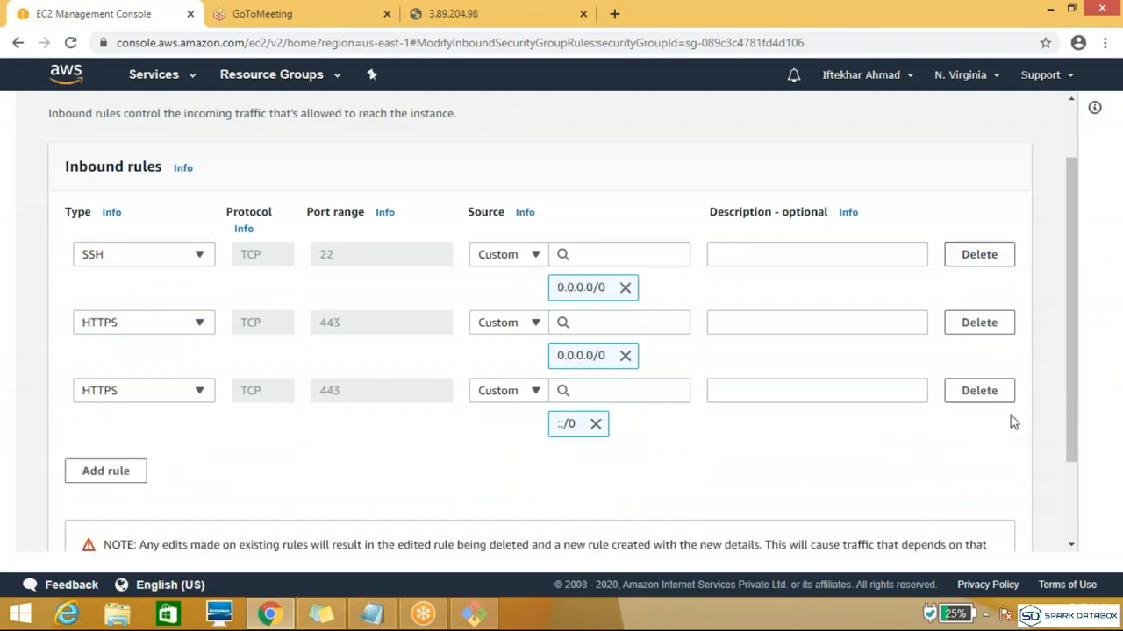
{"action": "left_click", "coordinate": [978, 391]}
{"action": "left_click", "coordinate": [979, 324]}
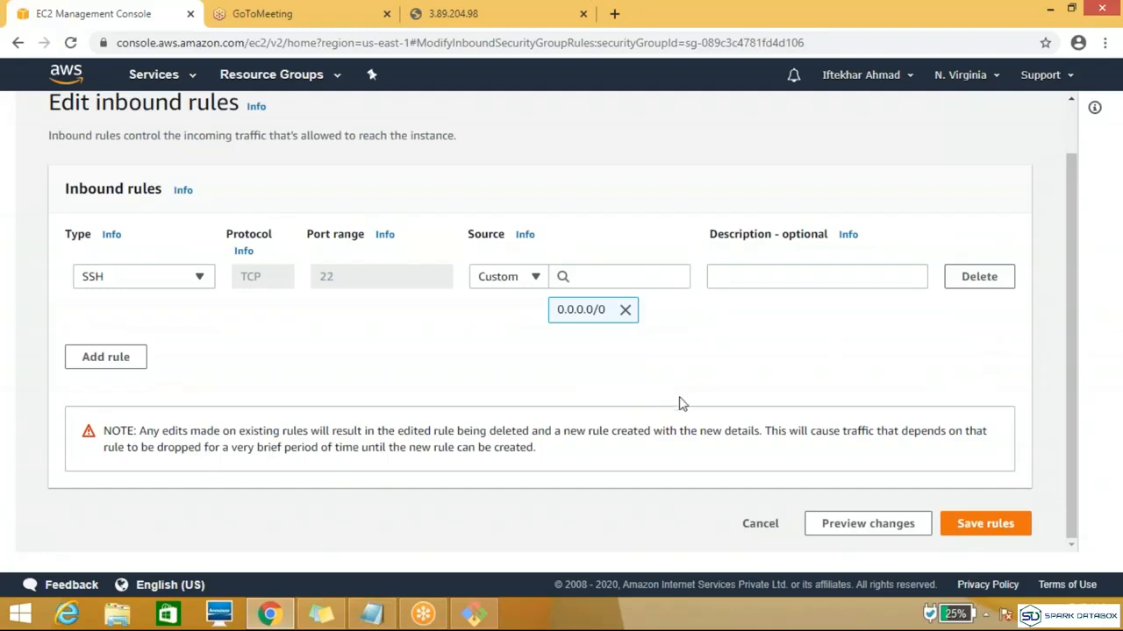
{"action": "left_click", "coordinate": [1003, 525]}
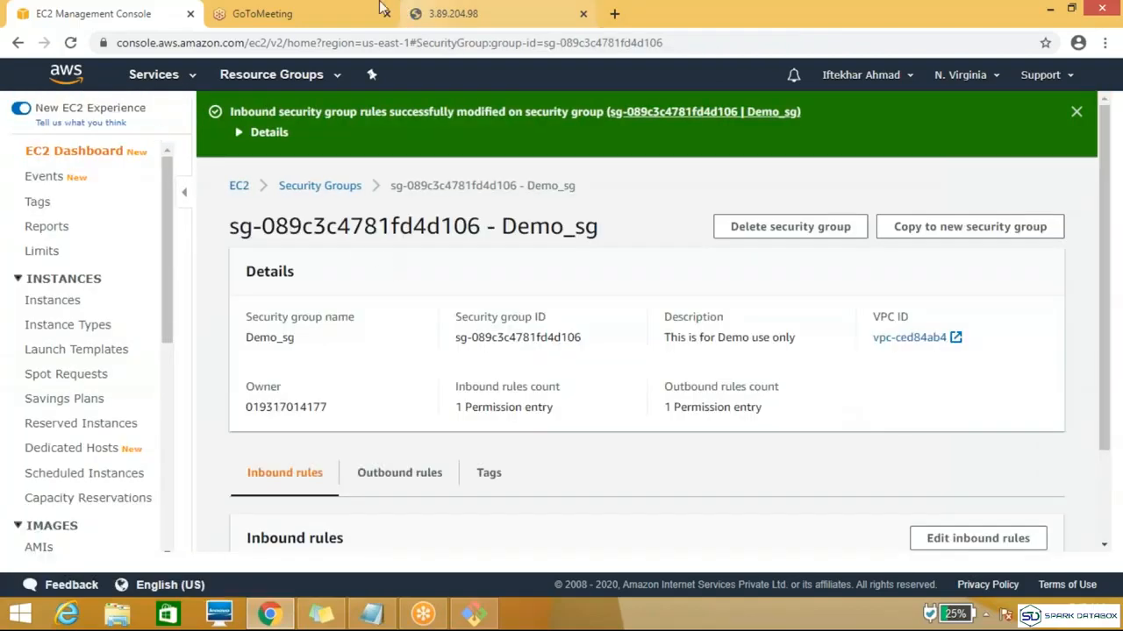
Step: Reload the 3.89.204.98 page to test access without the HTTP rules, and close the GoToMeeting page
{"action": "left_click", "coordinate": [423, 16]}
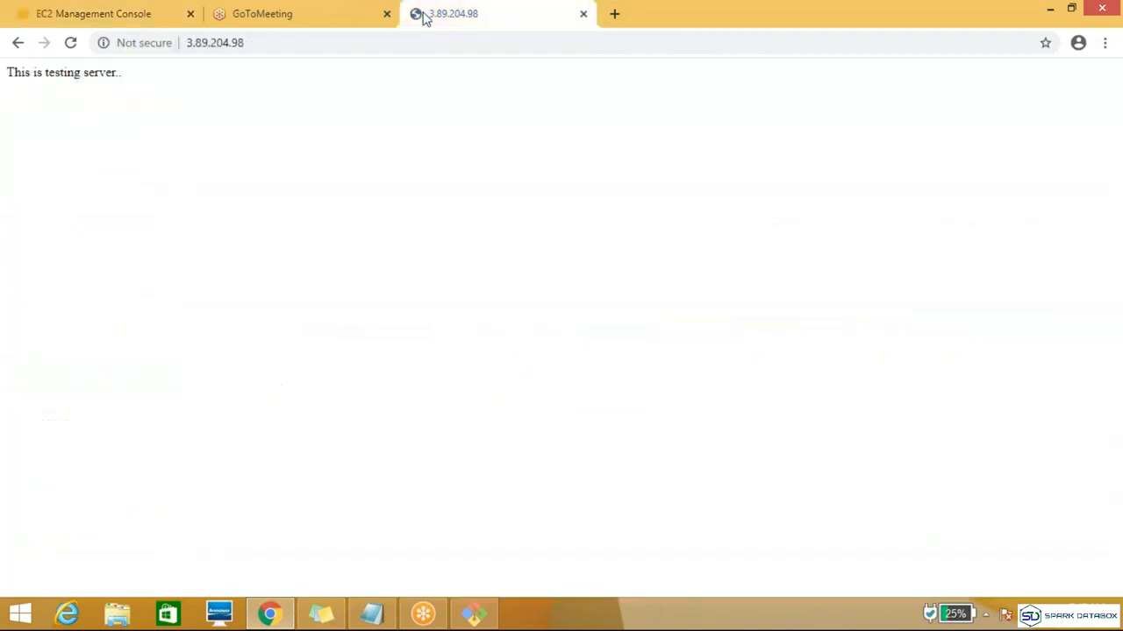
{"action": "left_click", "coordinate": [76, 51]}
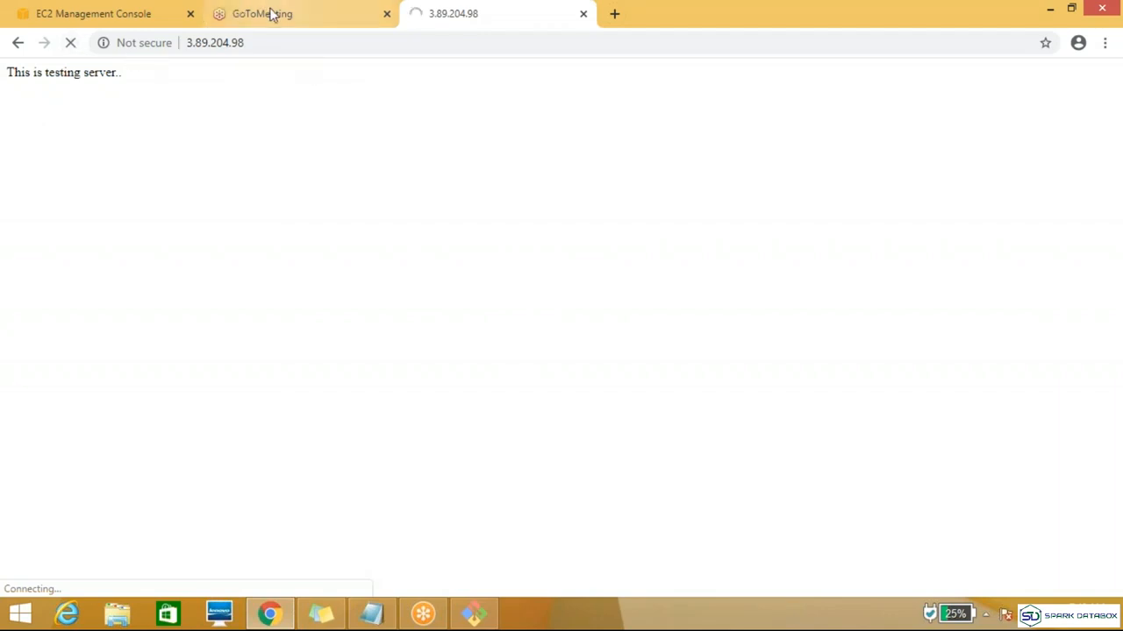
{"action": "left_click", "coordinate": [387, 14]}
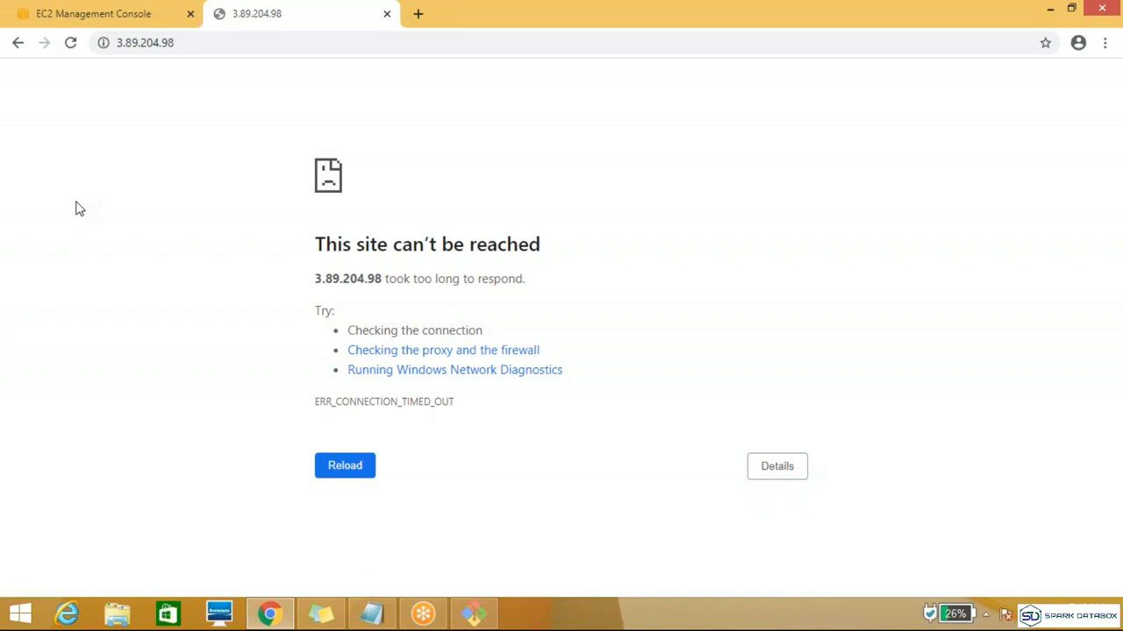
{"action": "key", "text": "F5"}
Step: Edit Demo_sg's inbound rules again and add an HTTP rule with its source set to Anywhere
{"action": "left_click", "coordinate": [88, 13]}
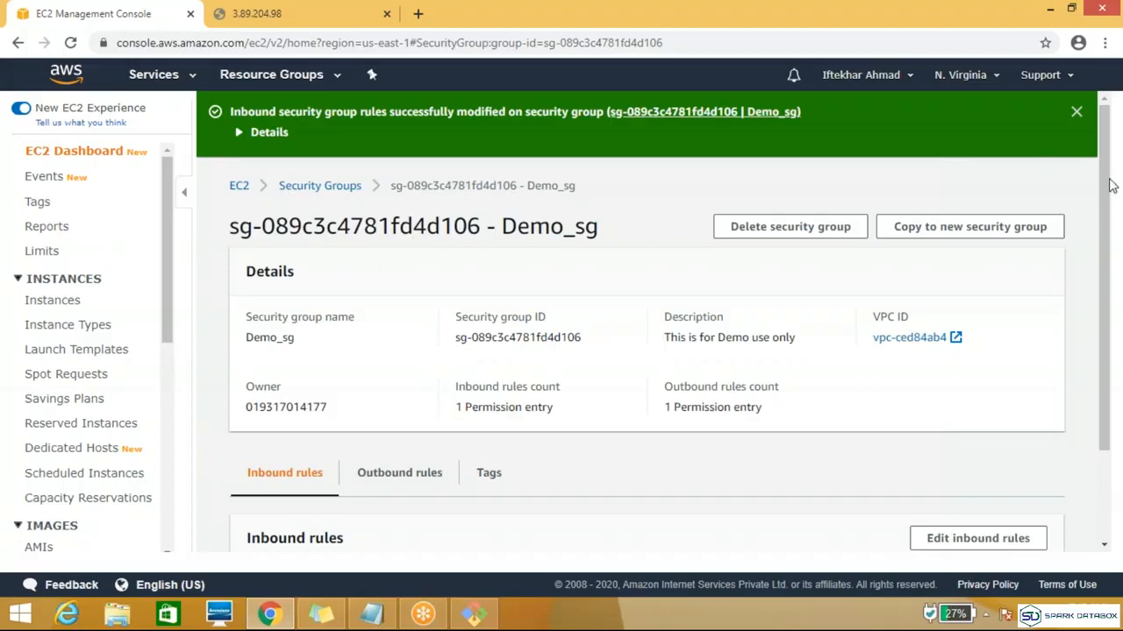
{"action": "scroll", "coordinate": [1105, 181], "scroll_direction": "down", "scroll_amount": 3}
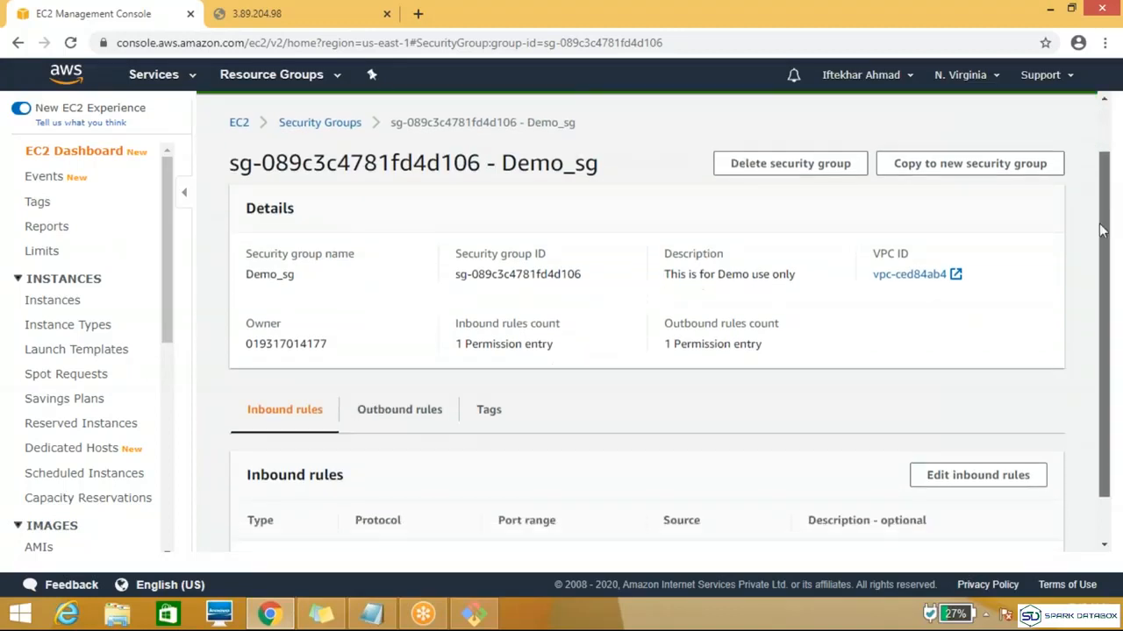
{"action": "left_click", "coordinate": [986, 422]}
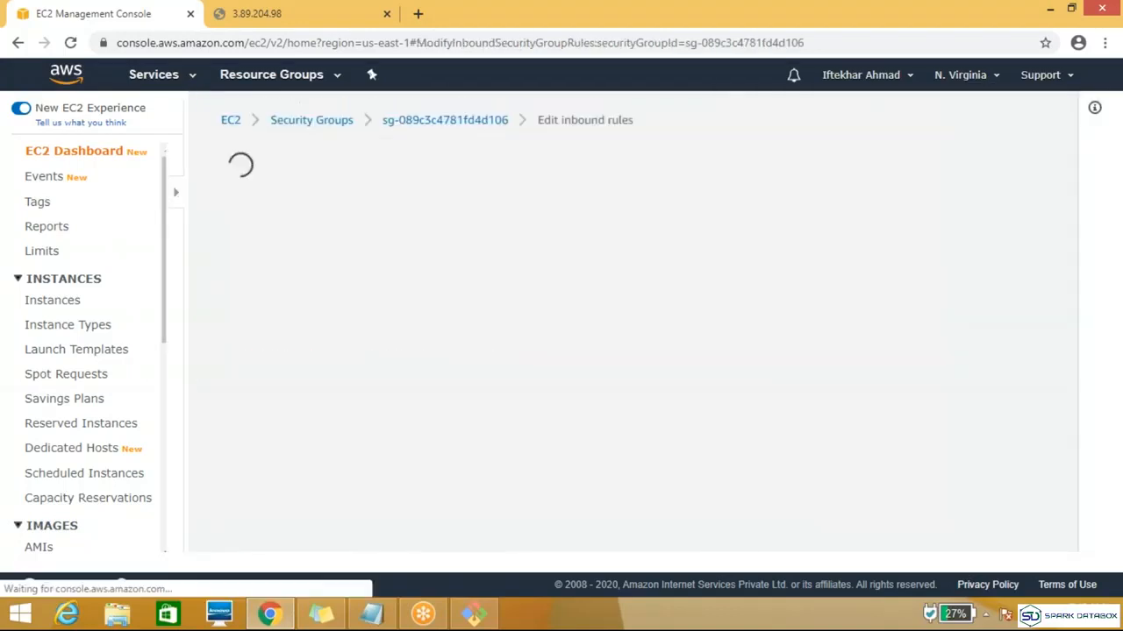
{"action": "left_click", "coordinate": [133, 415]}
{"action": "left_click", "coordinate": [199, 403]}
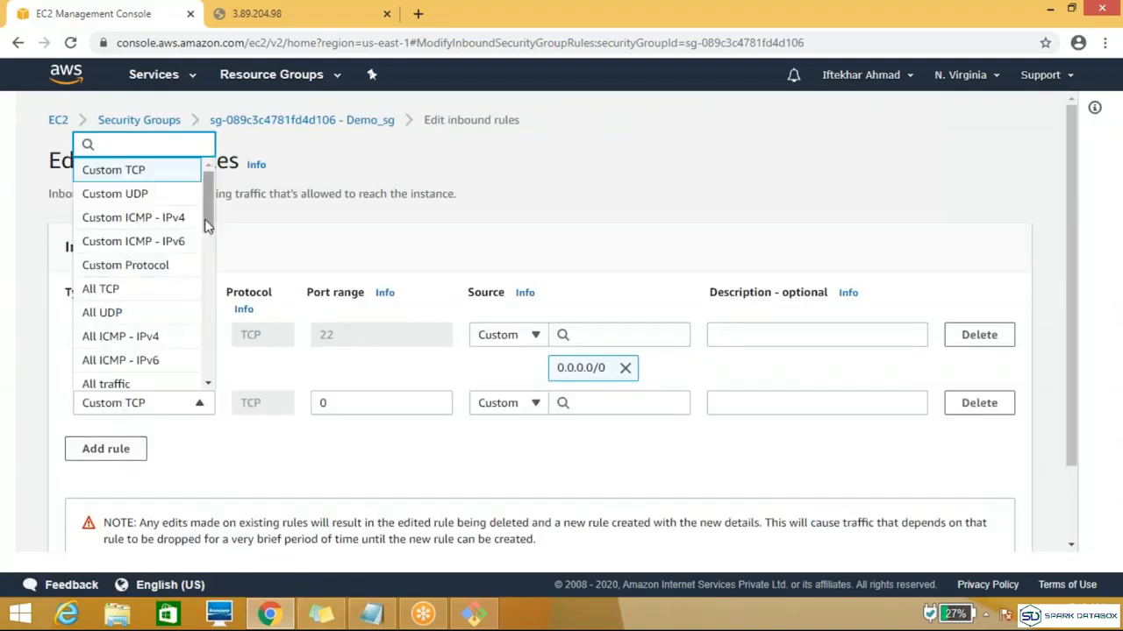
{"action": "scroll", "coordinate": [140, 280], "scroll_direction": "down", "scroll_amount": 3}
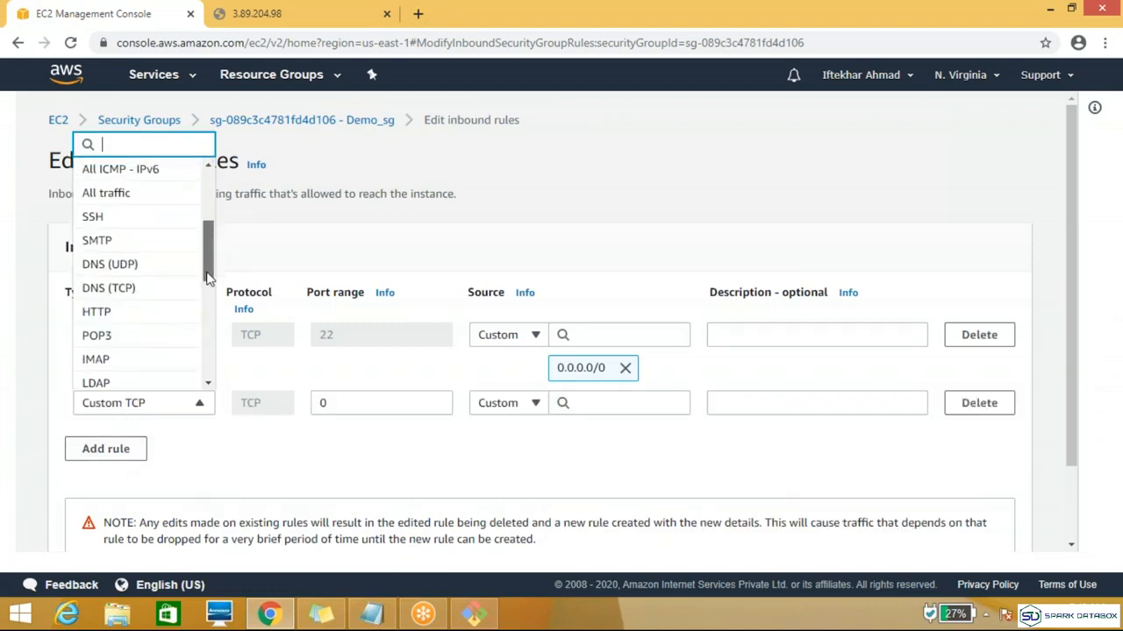
{"action": "left_click", "coordinate": [150, 301]}
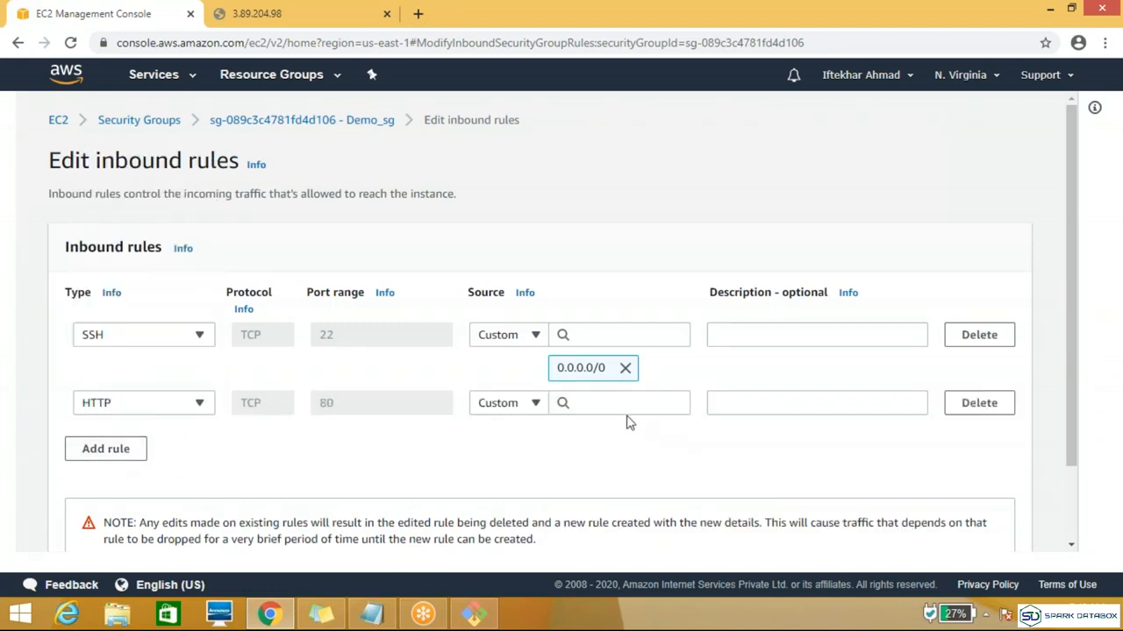
{"action": "left_click", "coordinate": [537, 407]}
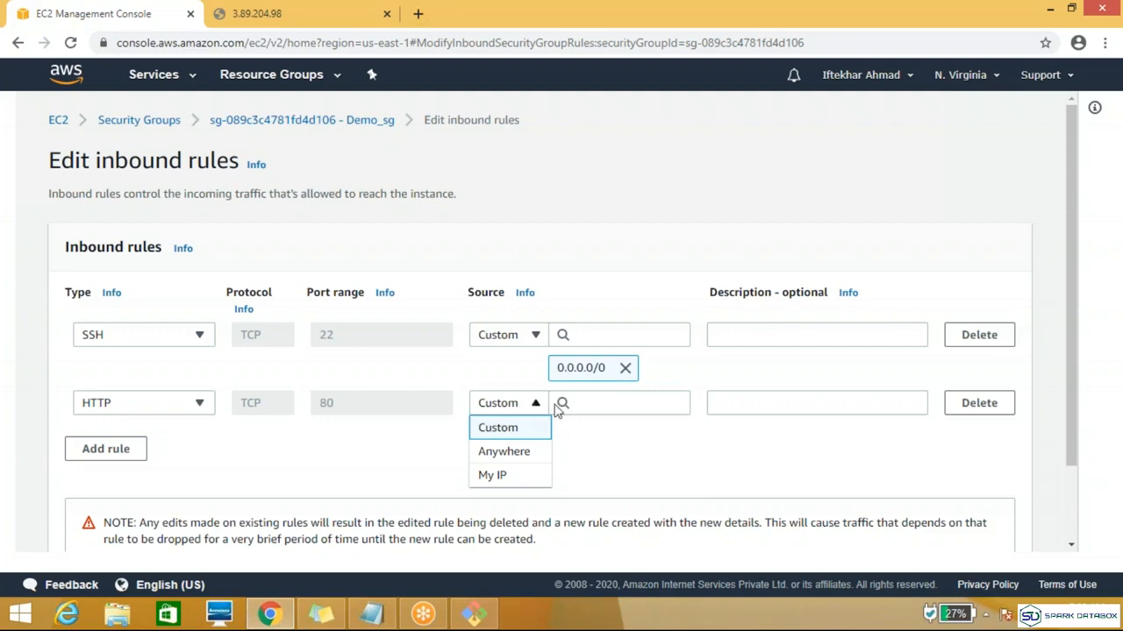
{"action": "left_click", "coordinate": [503, 452]}
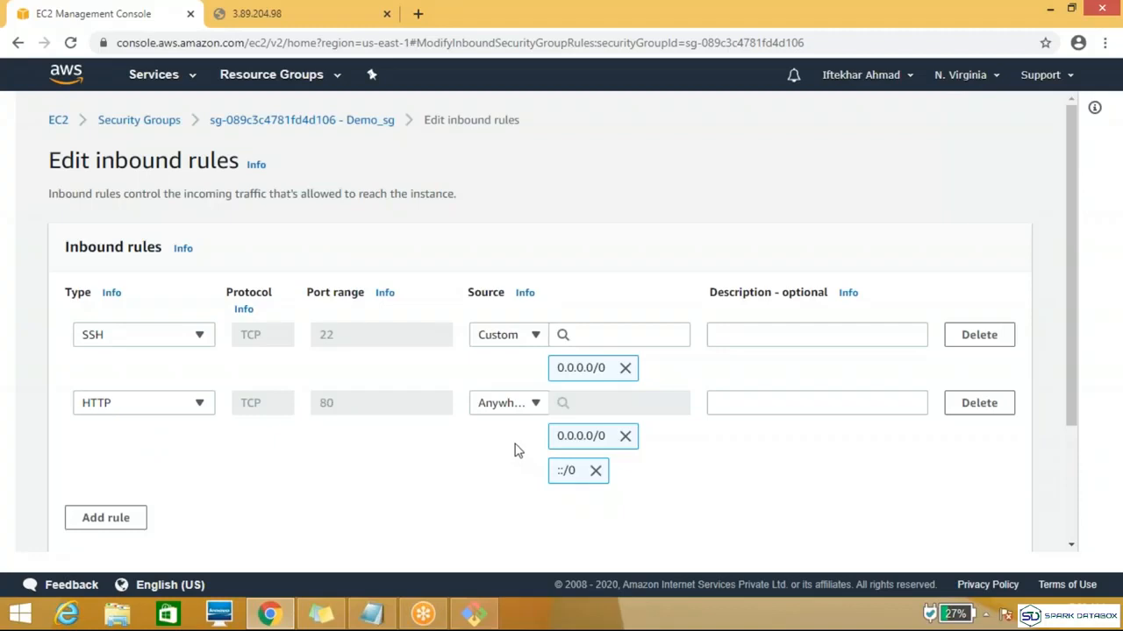
Step: Try My IP as the HTTP rule's source, and set it to Custom with the CIDR block 0.0.0.0/0
{"action": "left_click", "coordinate": [522, 406]}
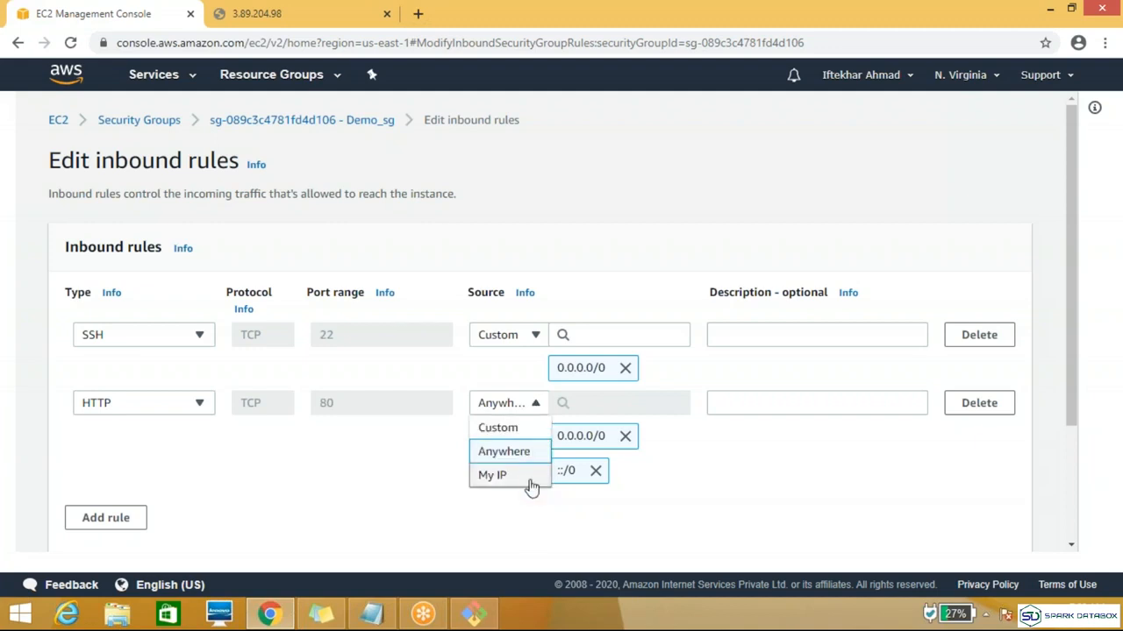
{"action": "left_click", "coordinate": [531, 483]}
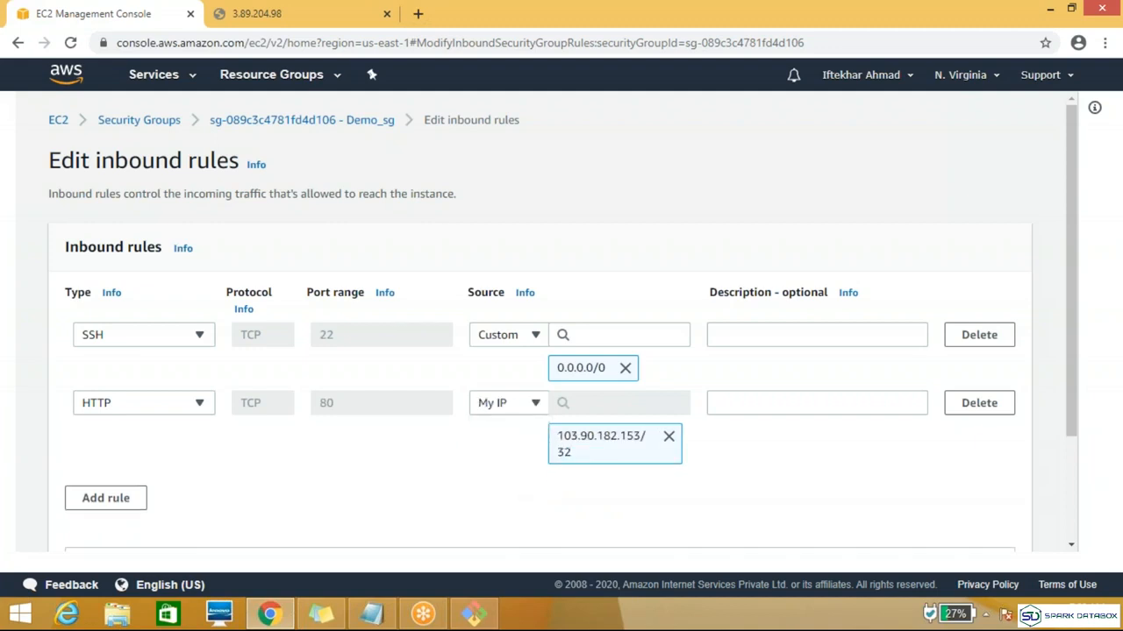
{"action": "left_click", "coordinate": [534, 406]}
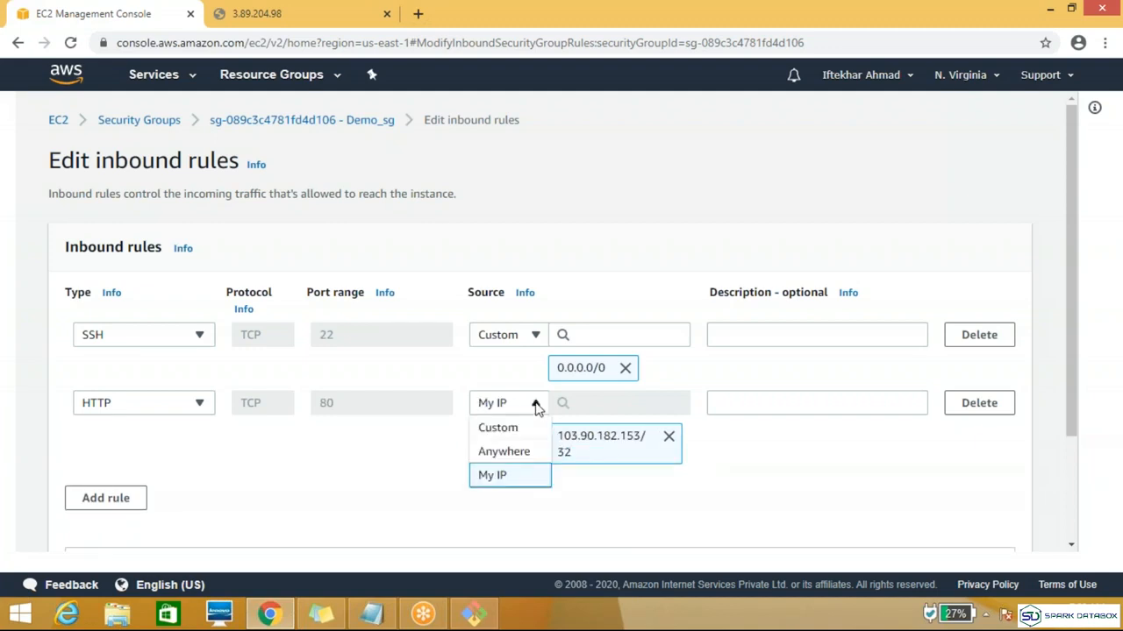
{"action": "left_click", "coordinate": [523, 427]}
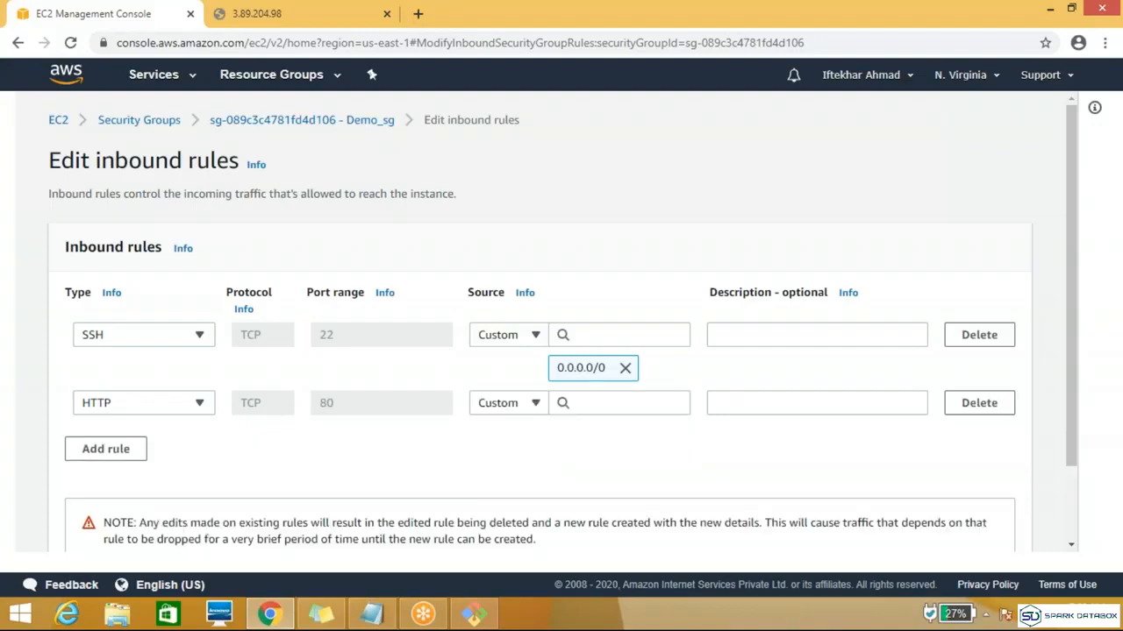
{"action": "left_click", "coordinate": [667, 406]}
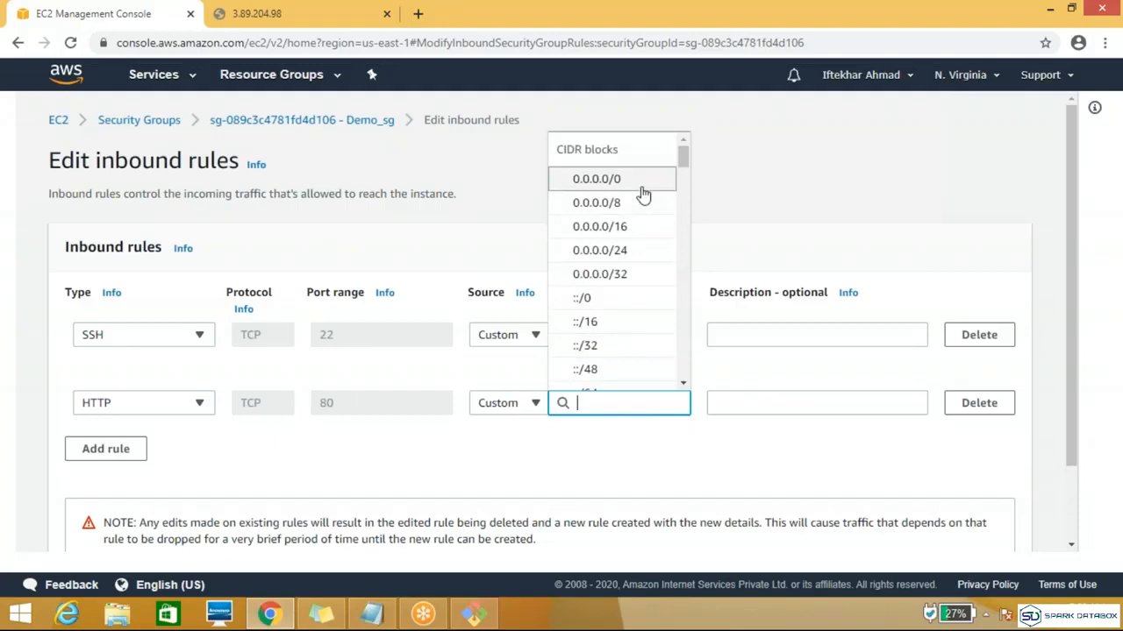
{"action": "left_click", "coordinate": [641, 186]}
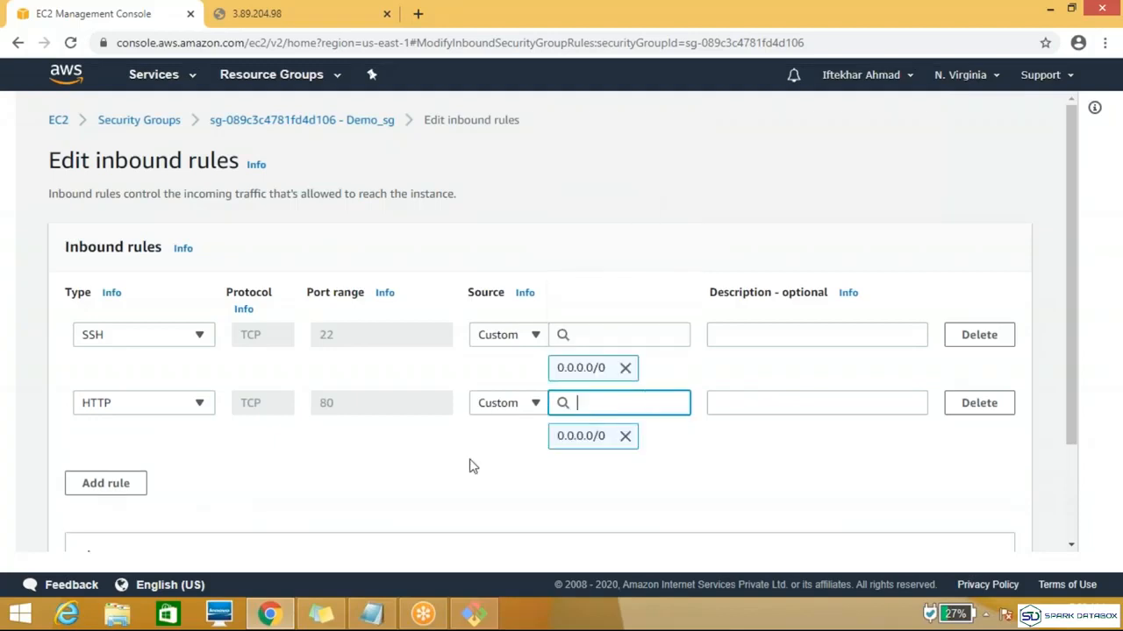
Step: Add an HTTPS inbound rule with the Custom source 0.0.0.0/0 and save Demo_sg's rules
{"action": "left_click", "coordinate": [97, 487]}
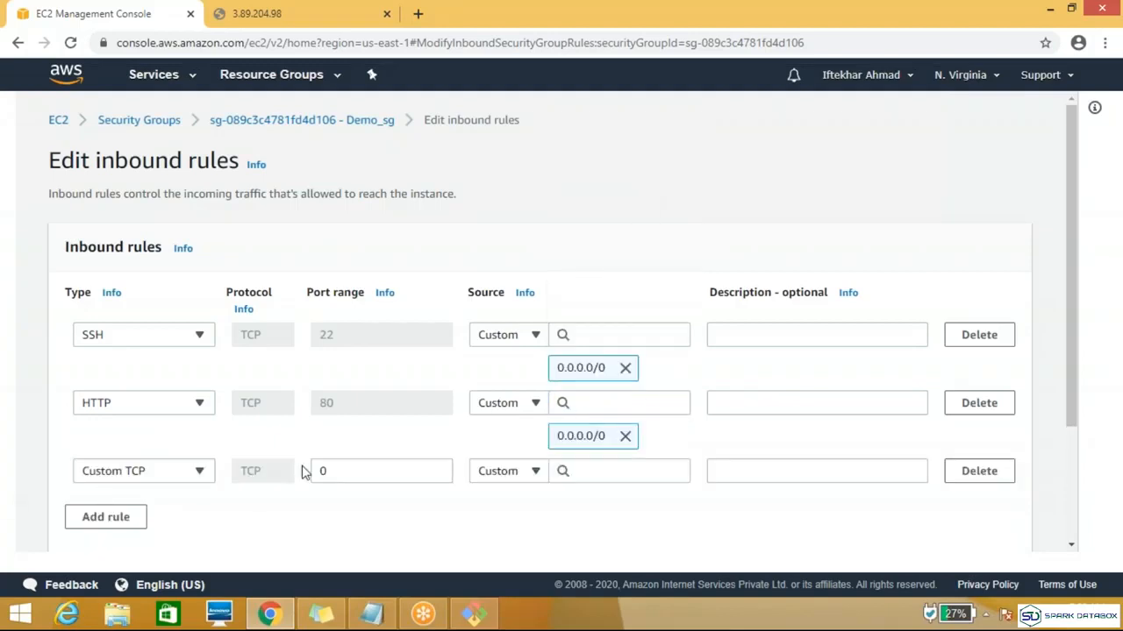
{"action": "left_click", "coordinate": [200, 472]}
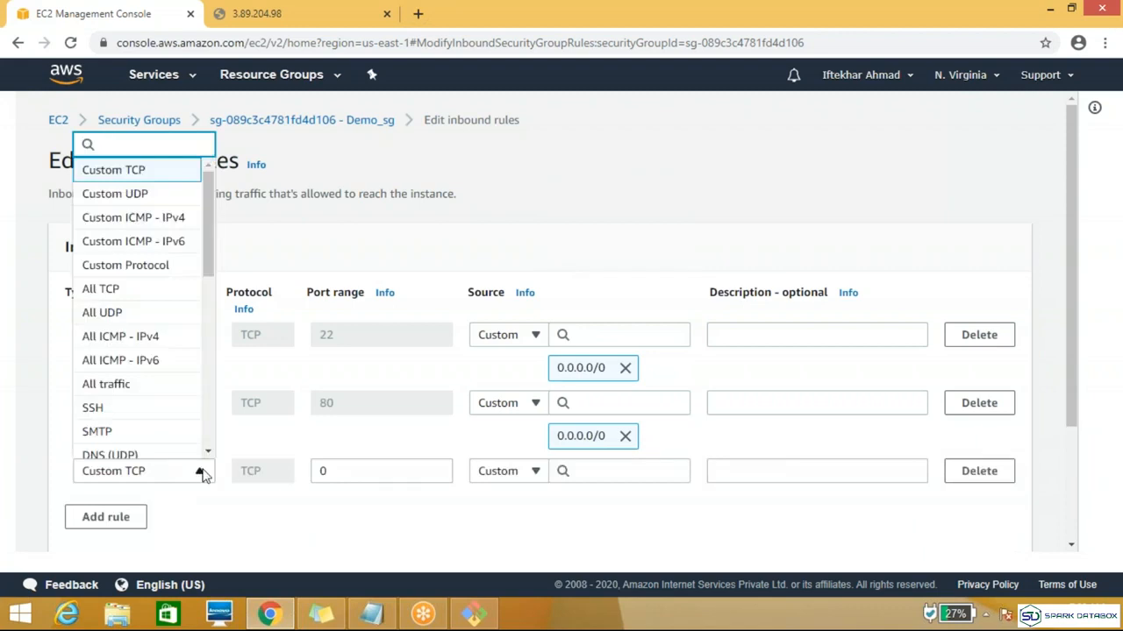
{"action": "left_click_drag", "start_coordinate": [209, 260], "coordinate": [208, 319]}
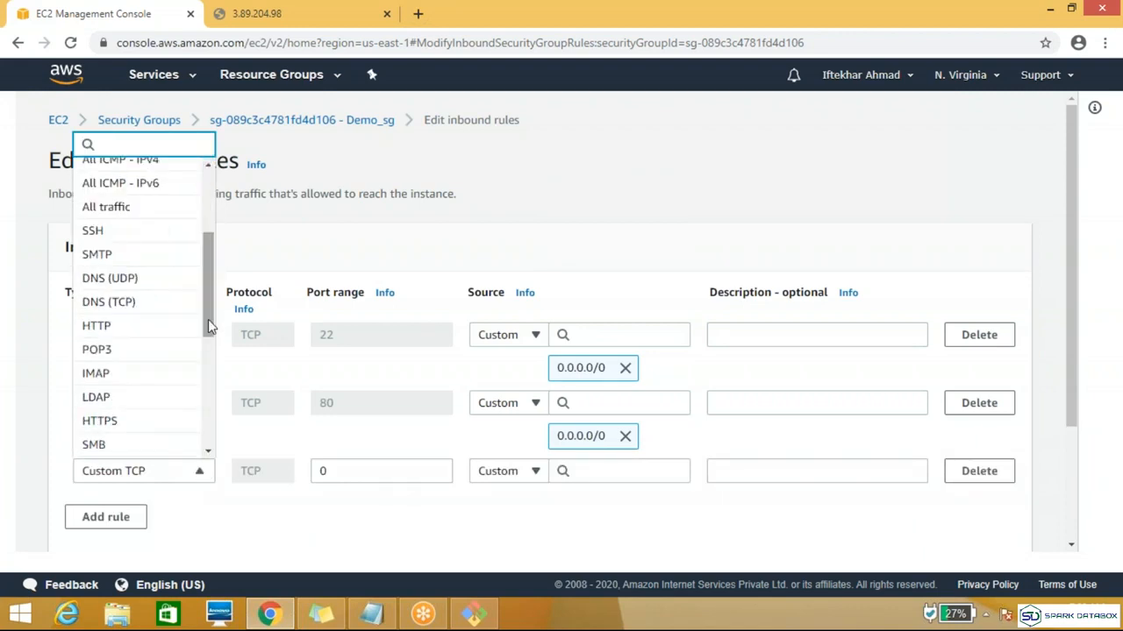
{"action": "left_click", "coordinate": [127, 428]}
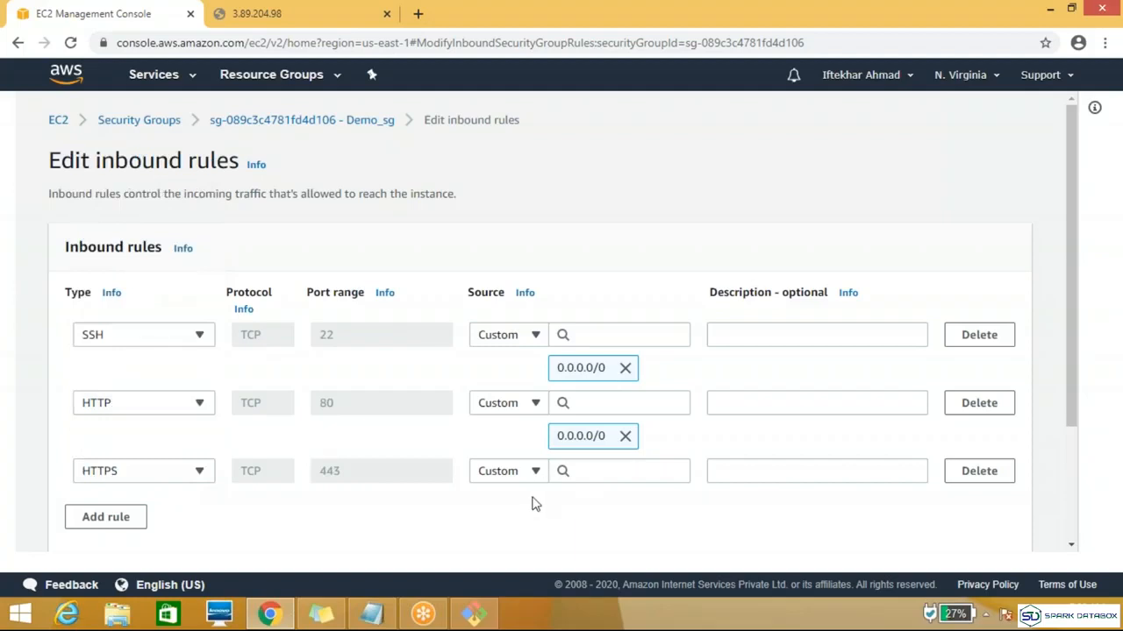
{"action": "left_click", "coordinate": [619, 471]}
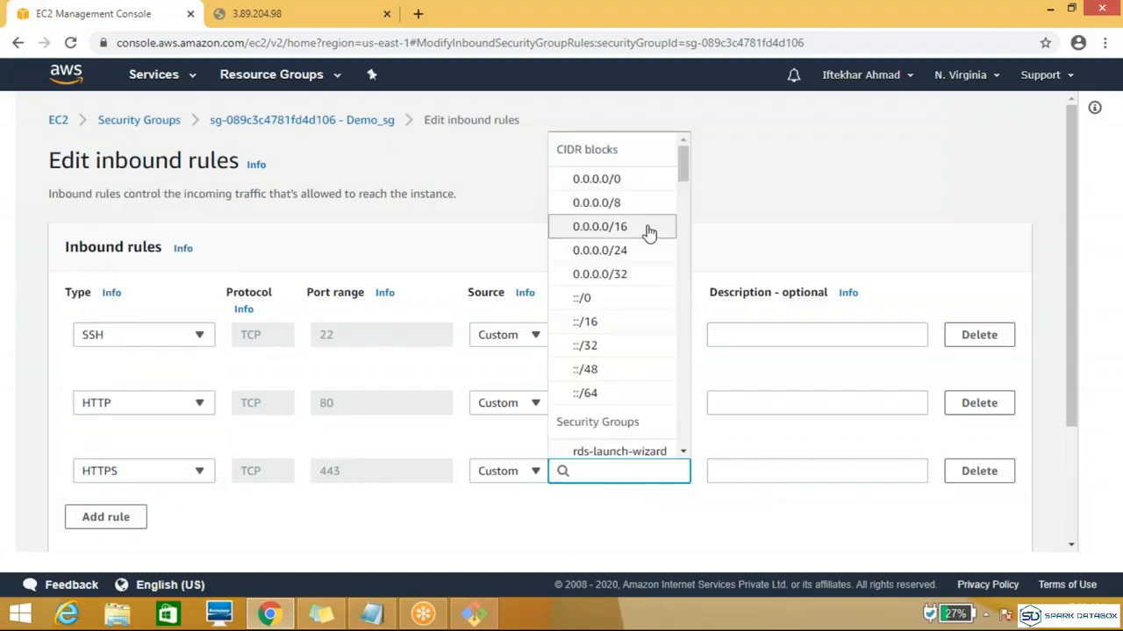
{"action": "left_click", "coordinate": [641, 180]}
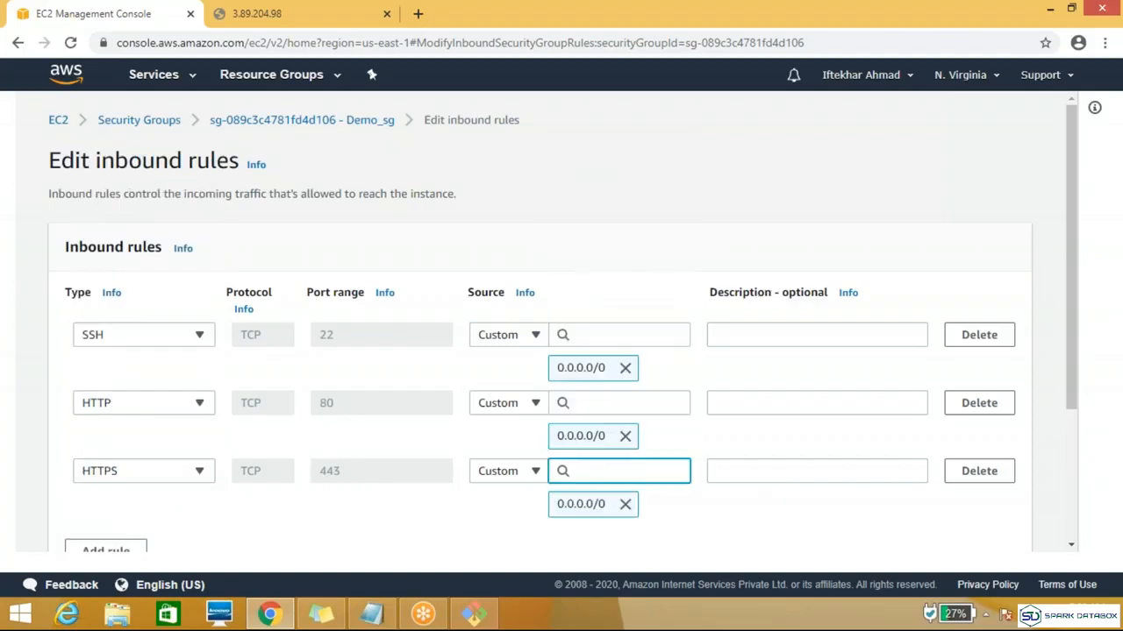
{"action": "scroll", "coordinate": [1064, 359], "scroll_direction": "down", "scroll_amount": 1}
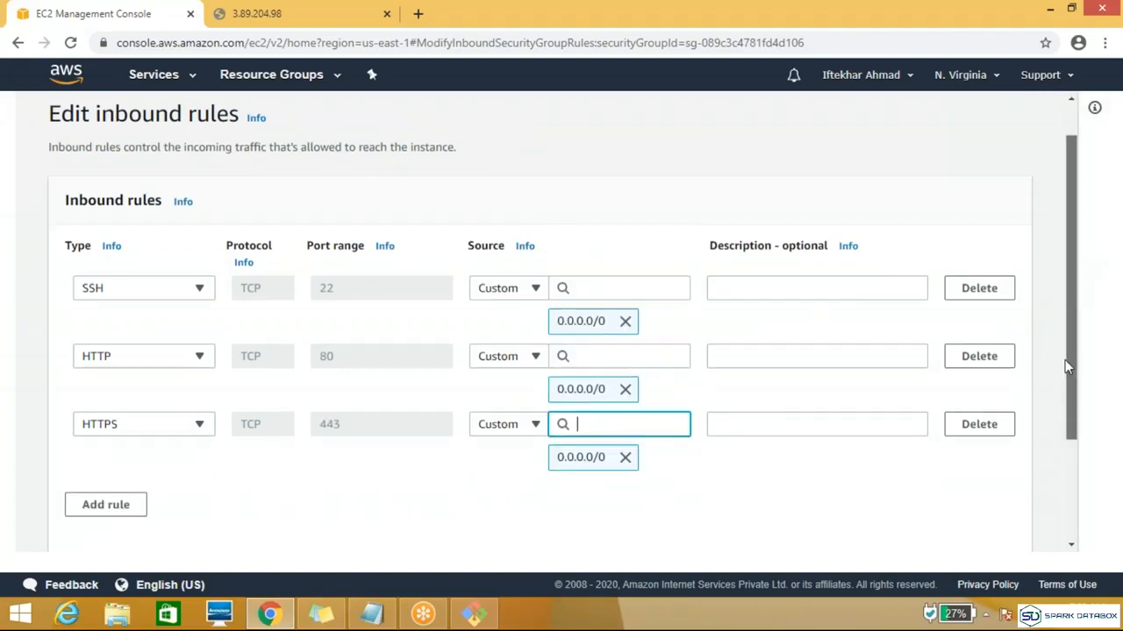
{"action": "scroll", "coordinate": [1065, 359], "scroll_direction": "down", "scroll_amount": 2}
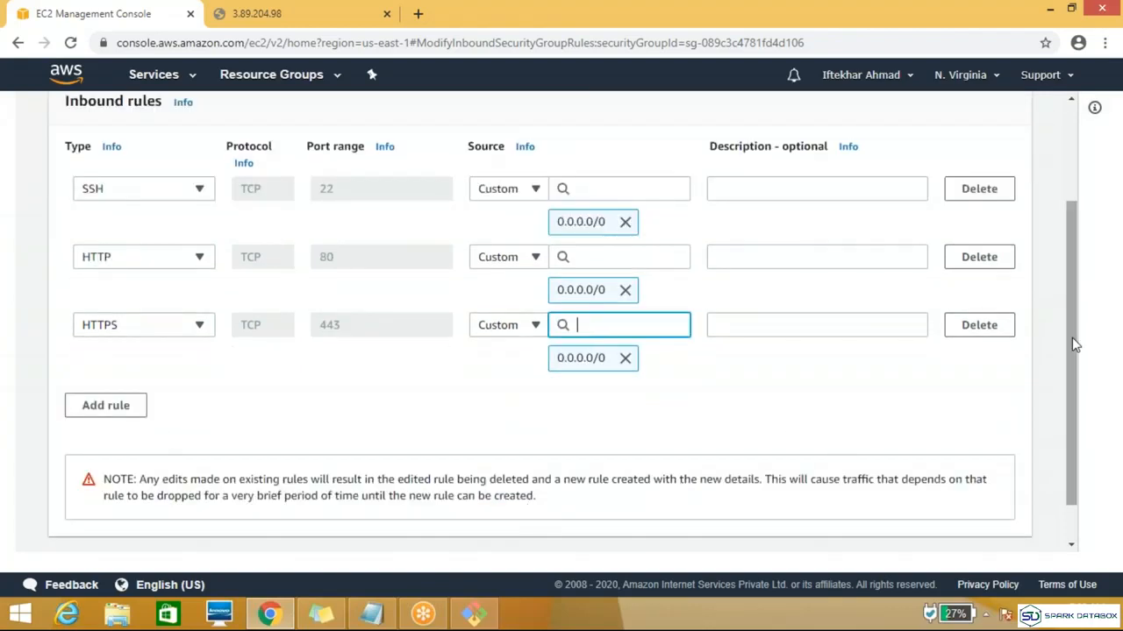
{"action": "scroll", "coordinate": [1074, 342], "scroll_direction": "down", "scroll_amount": 1}
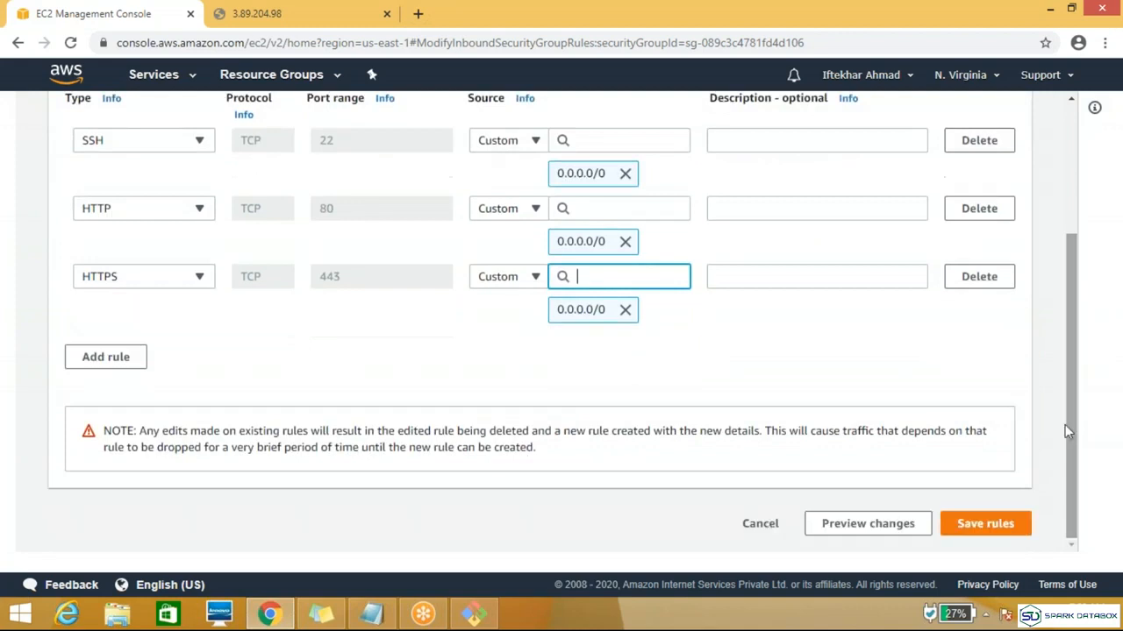
{"action": "left_click", "coordinate": [1009, 526]}
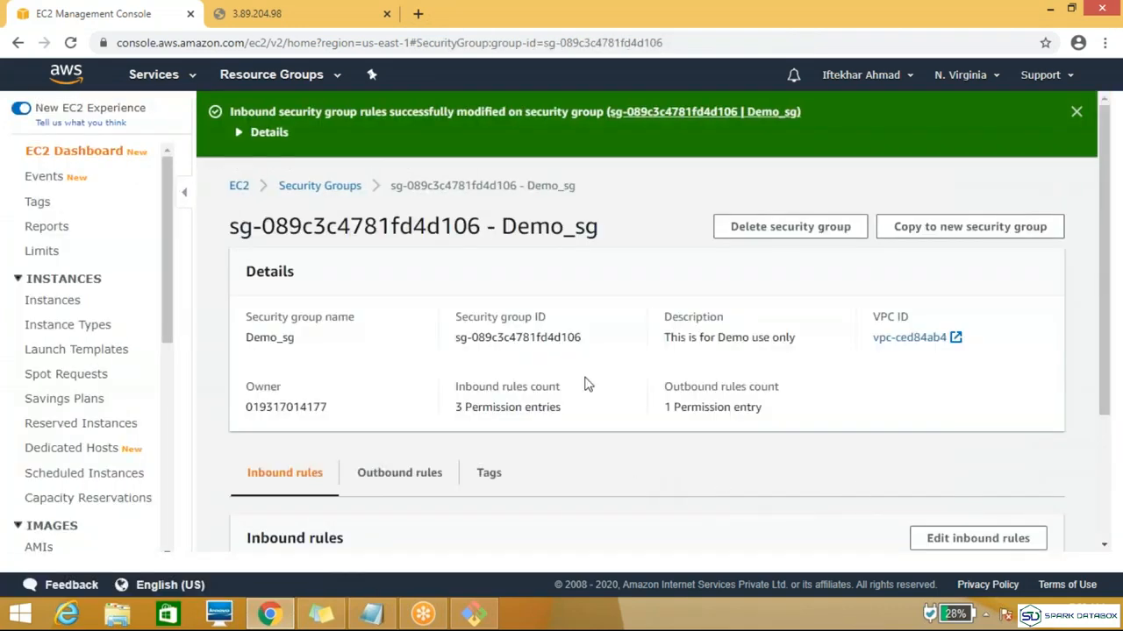
Step: Reload the 3.89.204.98 page to test access with the HTTP and HTTPS rules, and return to the EC2 console
{"action": "left_click", "coordinate": [226, 20]}
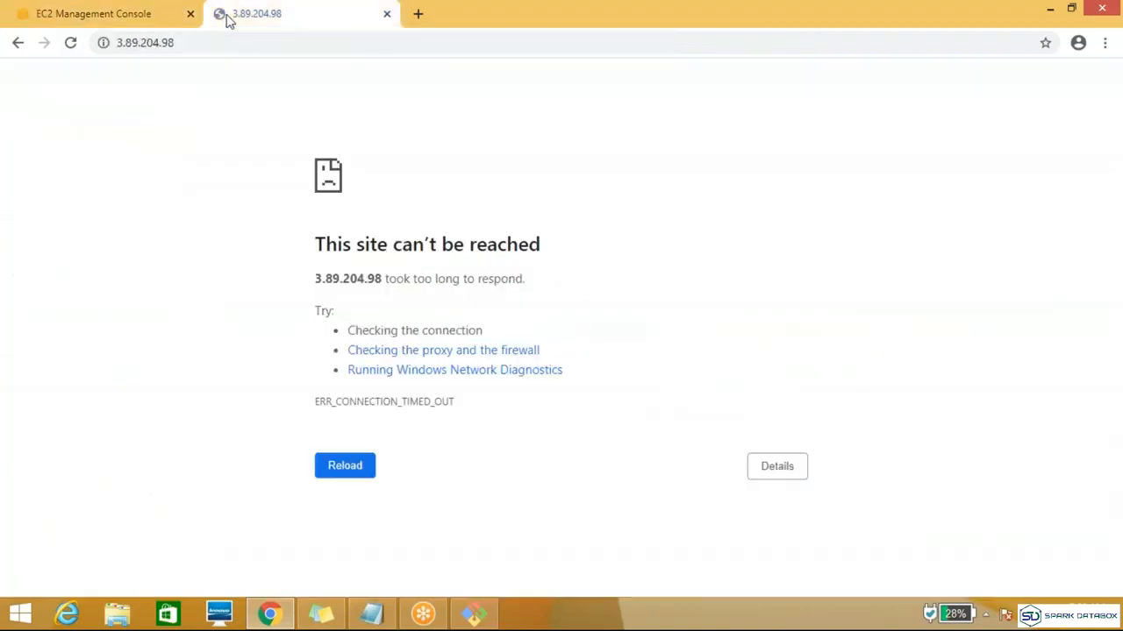
{"action": "left_click", "coordinate": [72, 42]}
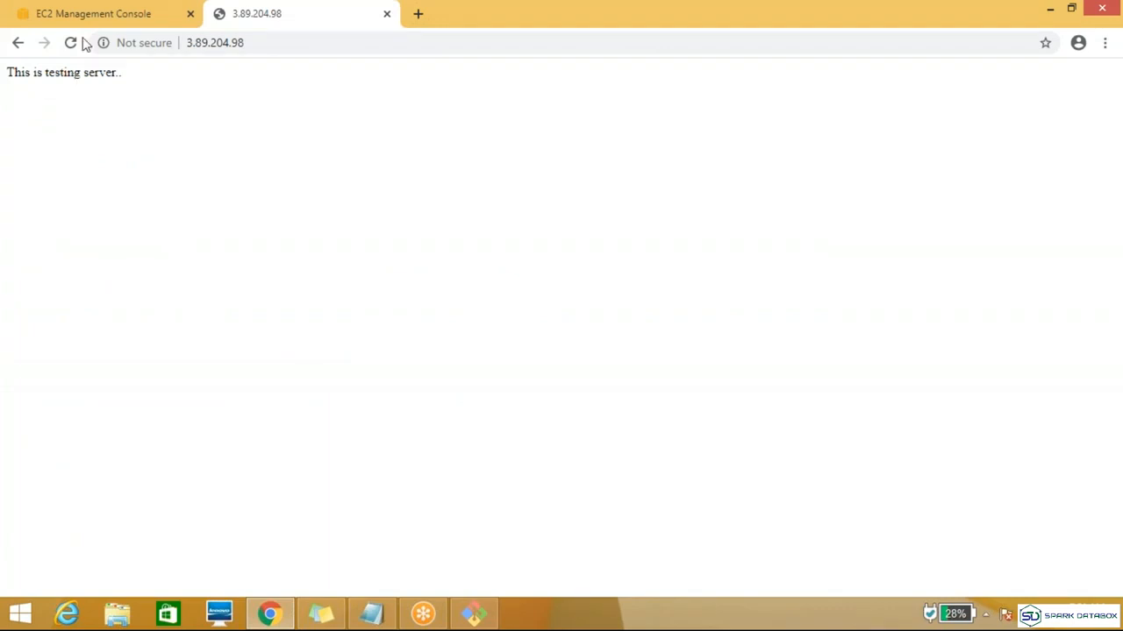
{"action": "left_click", "coordinate": [127, 19]}
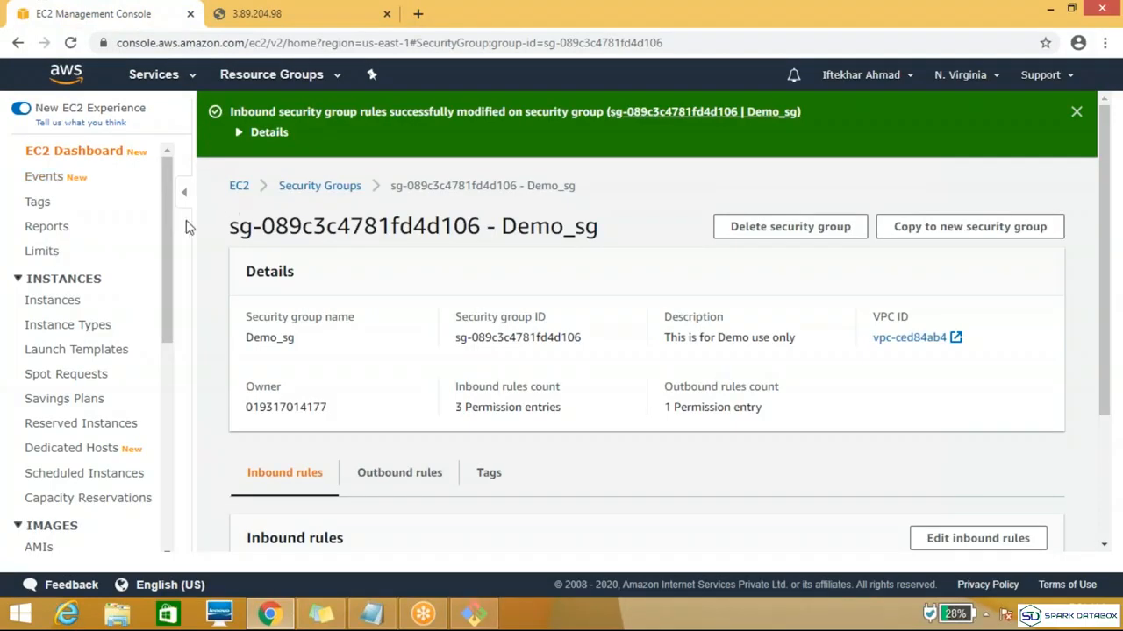
Step: Check the Topic notes in Notepad and view the details of the Devlopers instance in the EC2 Instances list
{"action": "left_click", "coordinate": [53, 300]}
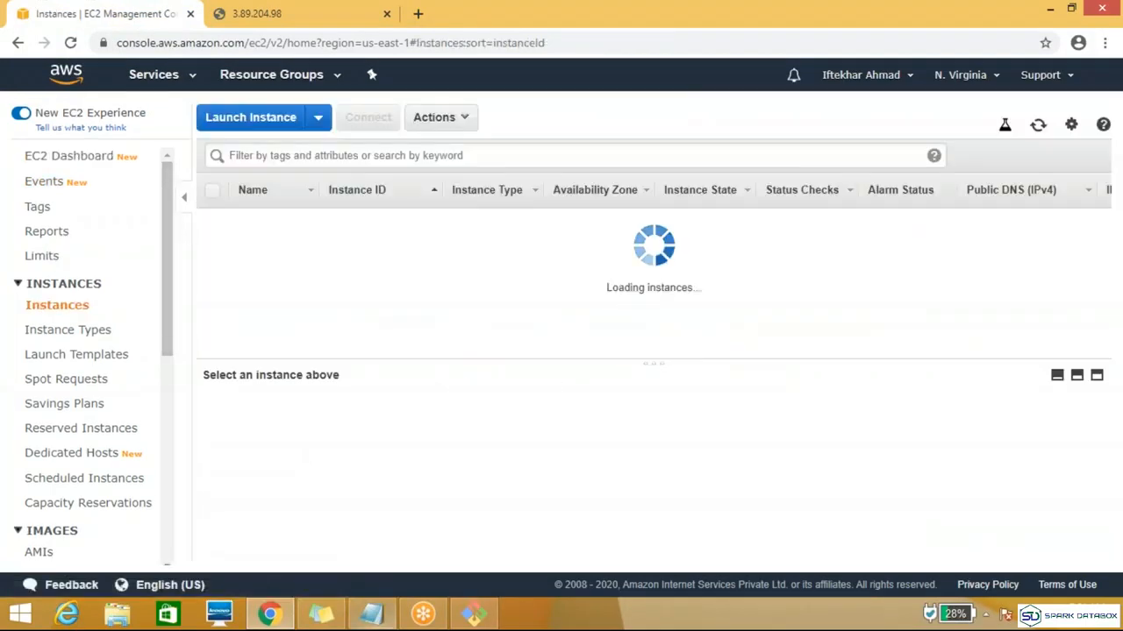
{"action": "left_click", "coordinate": [372, 614]}
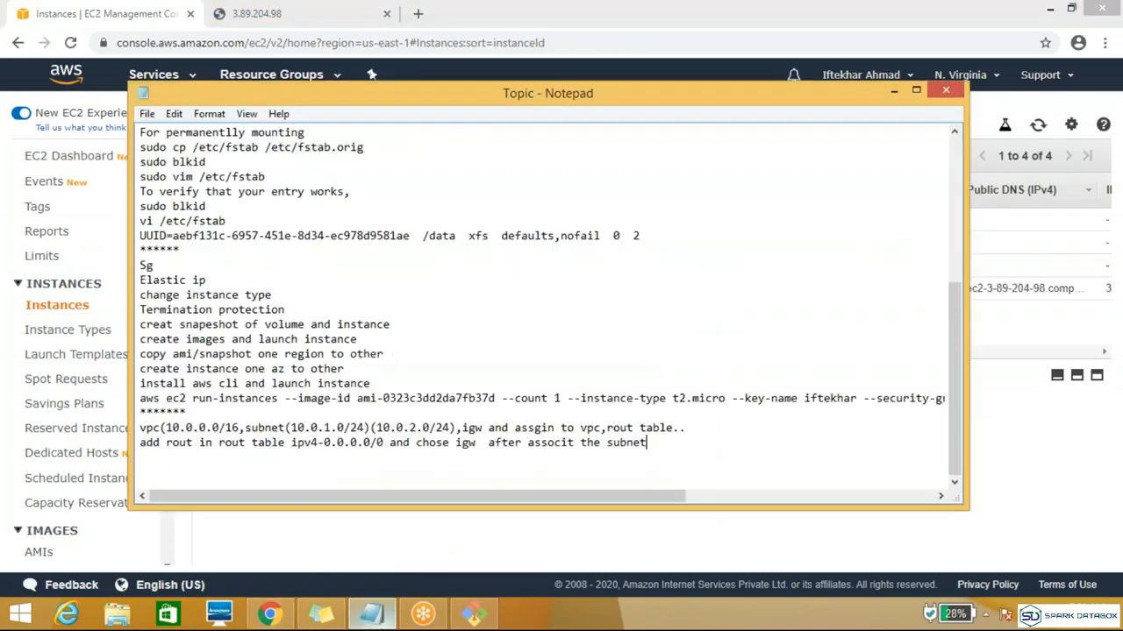
{"action": "left_click", "coordinate": [893, 91]}
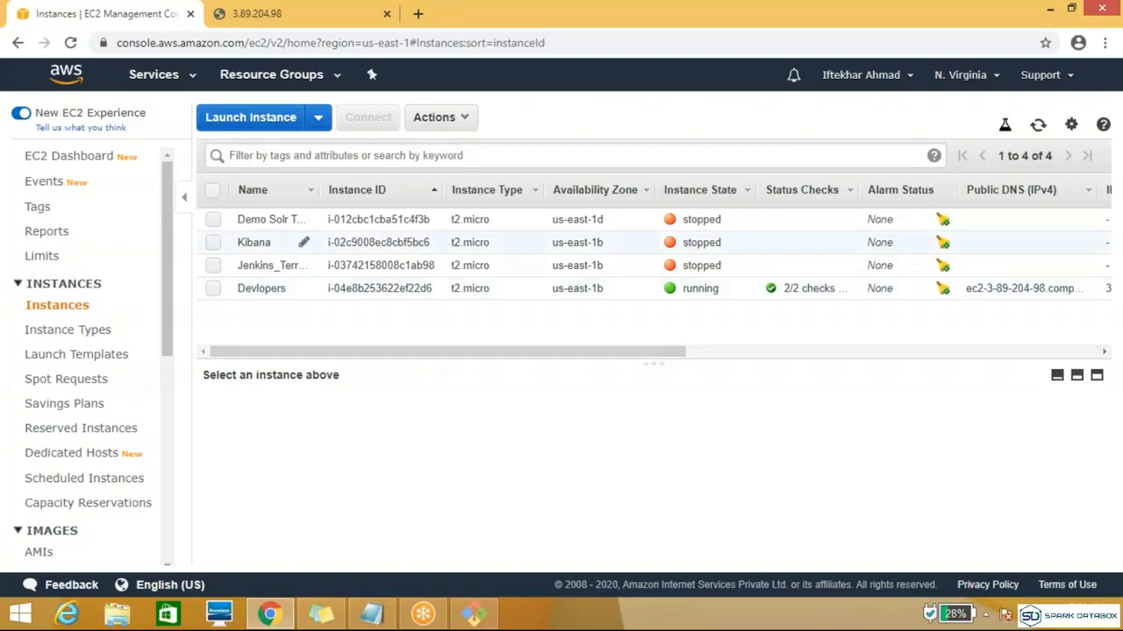
{"action": "left_click", "coordinate": [218, 292]}
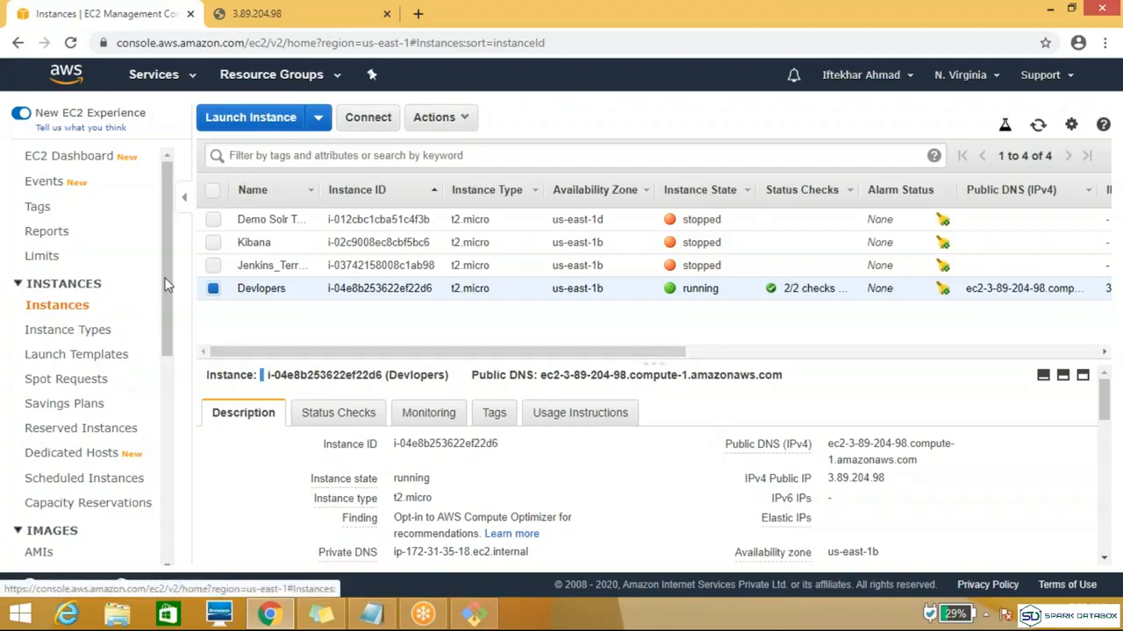
Step: Allocate an Elastic IP address from Amazon's pool of IPv4 addresses
{"action": "left_click_drag", "start_coordinate": [164, 277], "coordinate": [163, 455]}
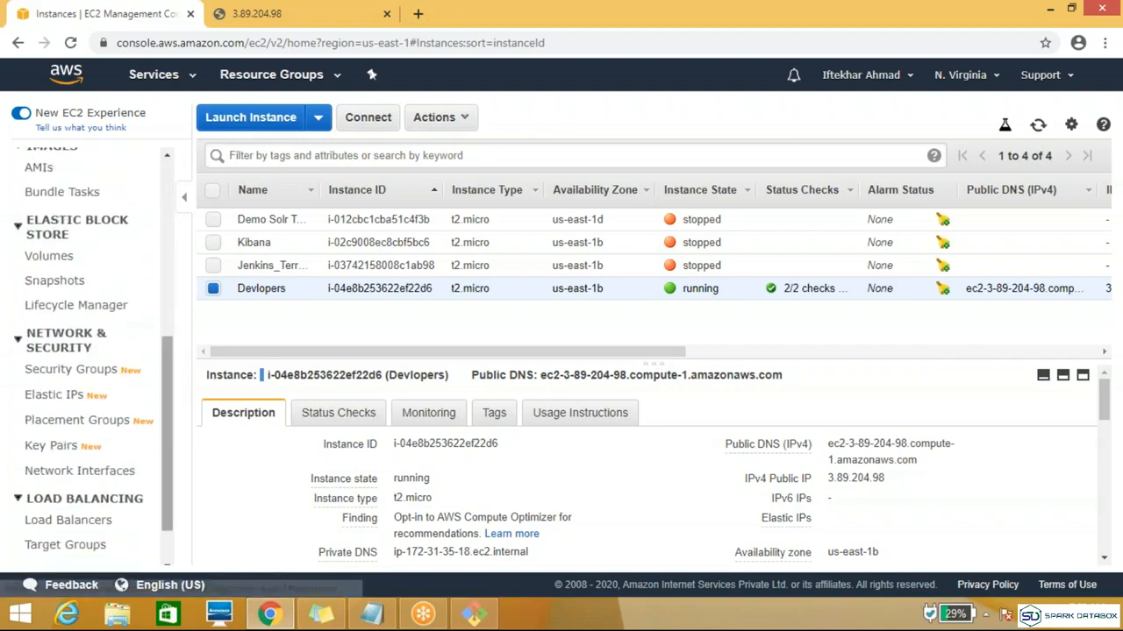
{"action": "left_click", "coordinate": [68, 402]}
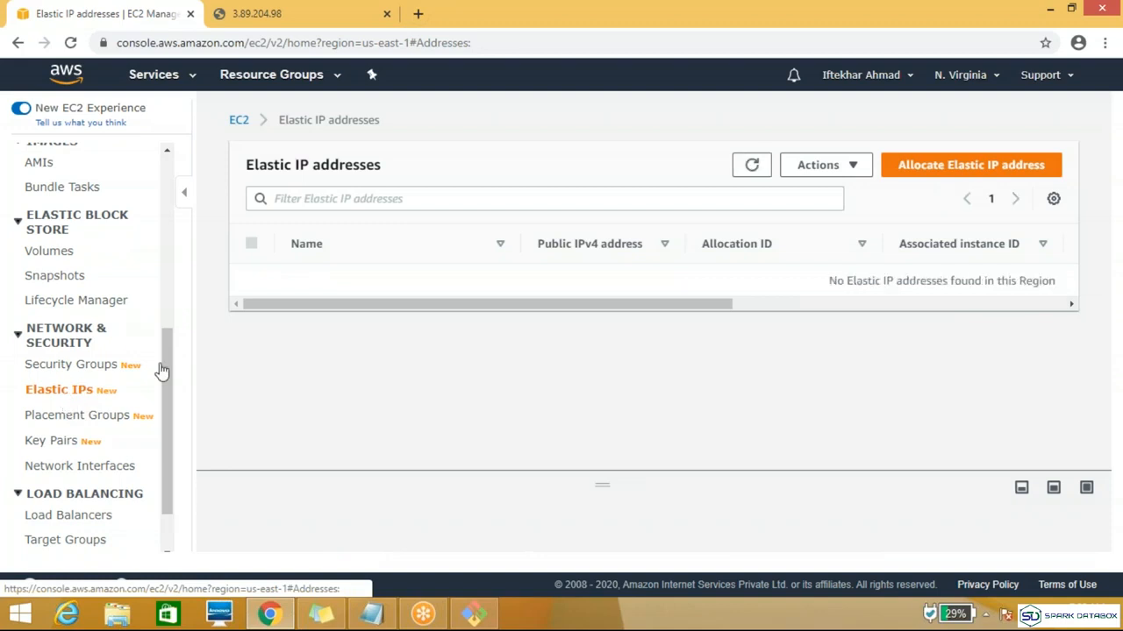
{"action": "left_click", "coordinate": [954, 172]}
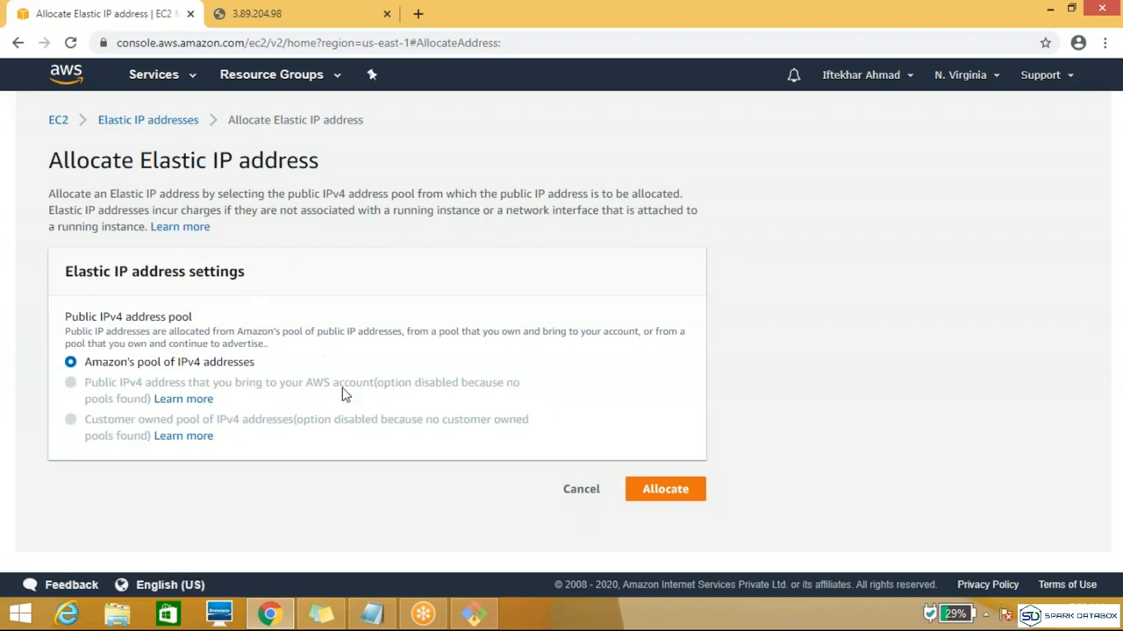
{"action": "left_click", "coordinate": [665, 489]}
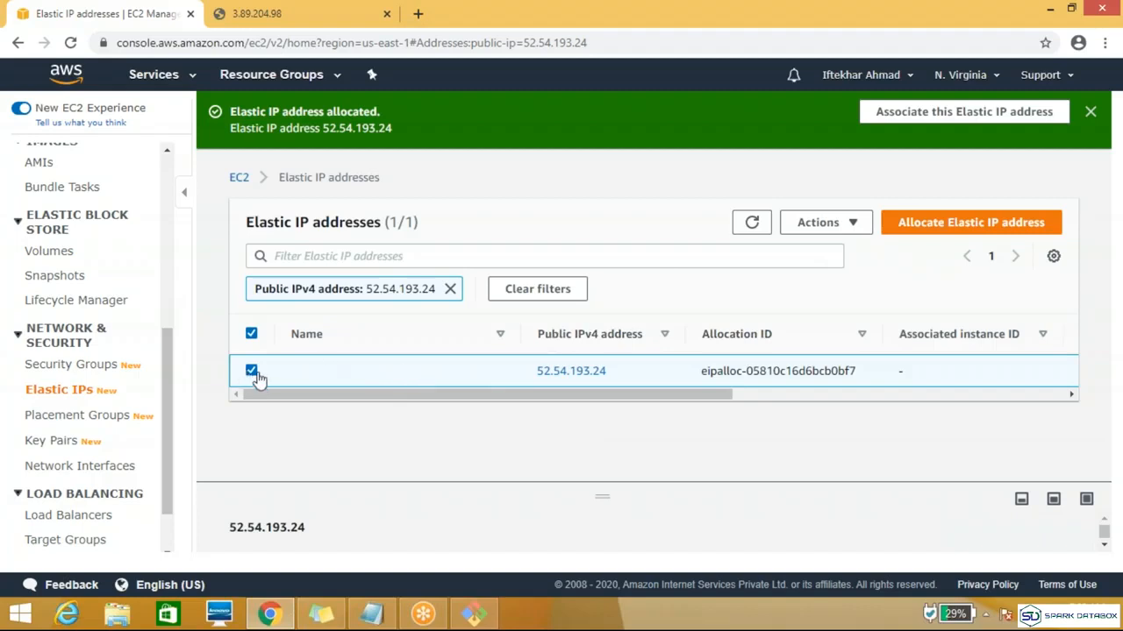
Step: Associate the Elastic IP address 52.54.193.24 with the running Devlopers instance i-04e8b253622ef22d6, leaving the private IP address blank
{"action": "left_click", "coordinate": [858, 225]}
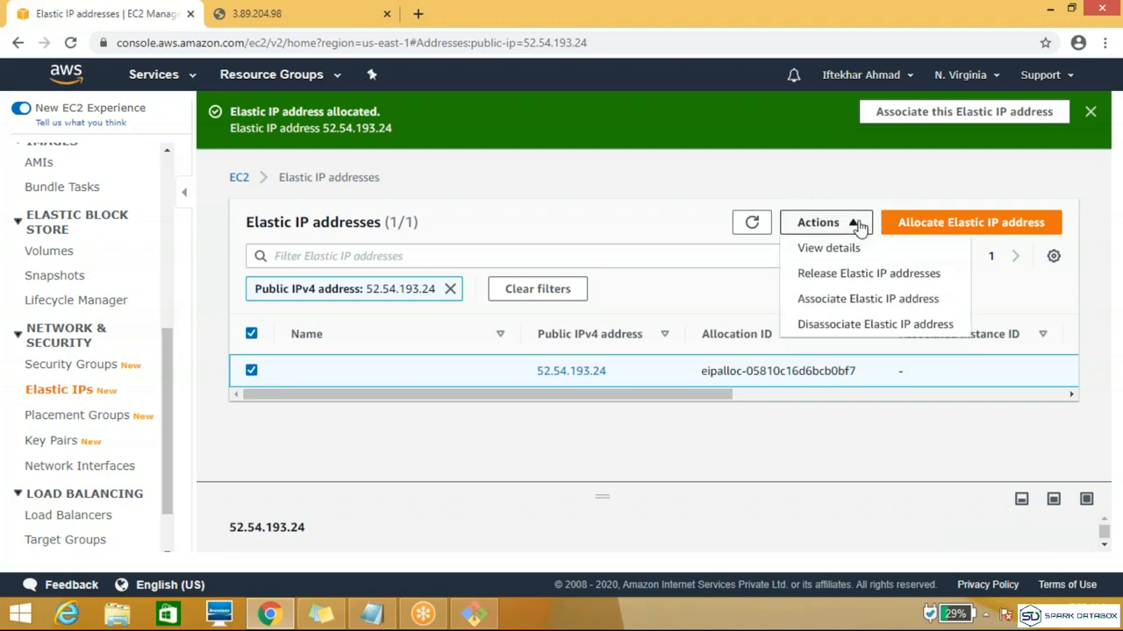
{"action": "left_click", "coordinate": [859, 299]}
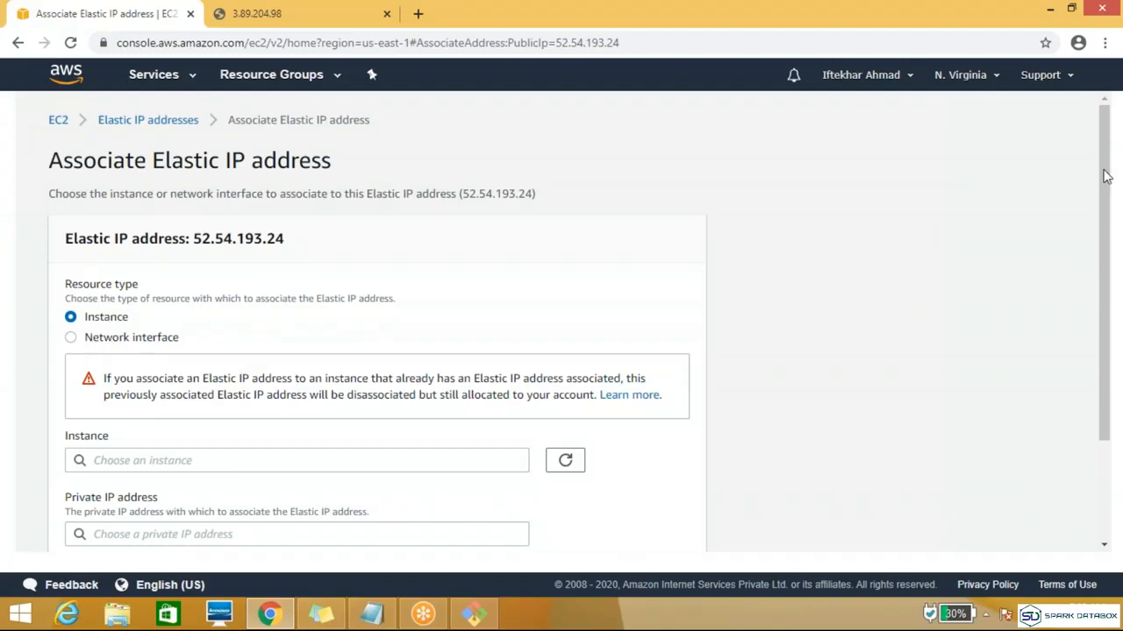
{"action": "scroll", "coordinate": [1105, 176], "scroll_direction": "down", "scroll_amount": 3}
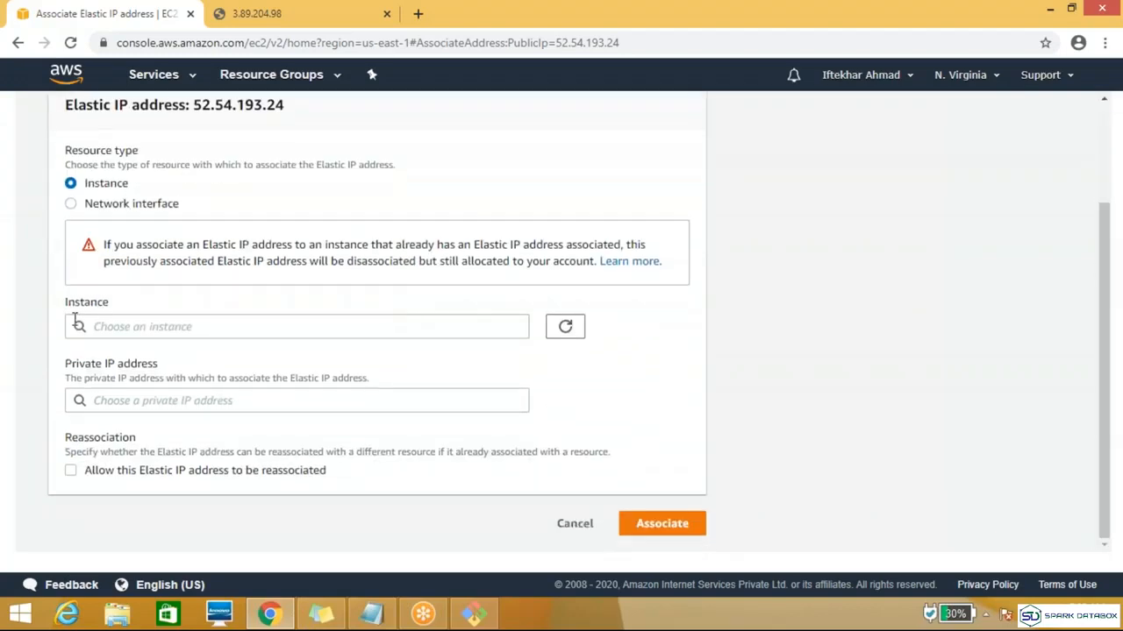
{"action": "left_click", "coordinate": [190, 330]}
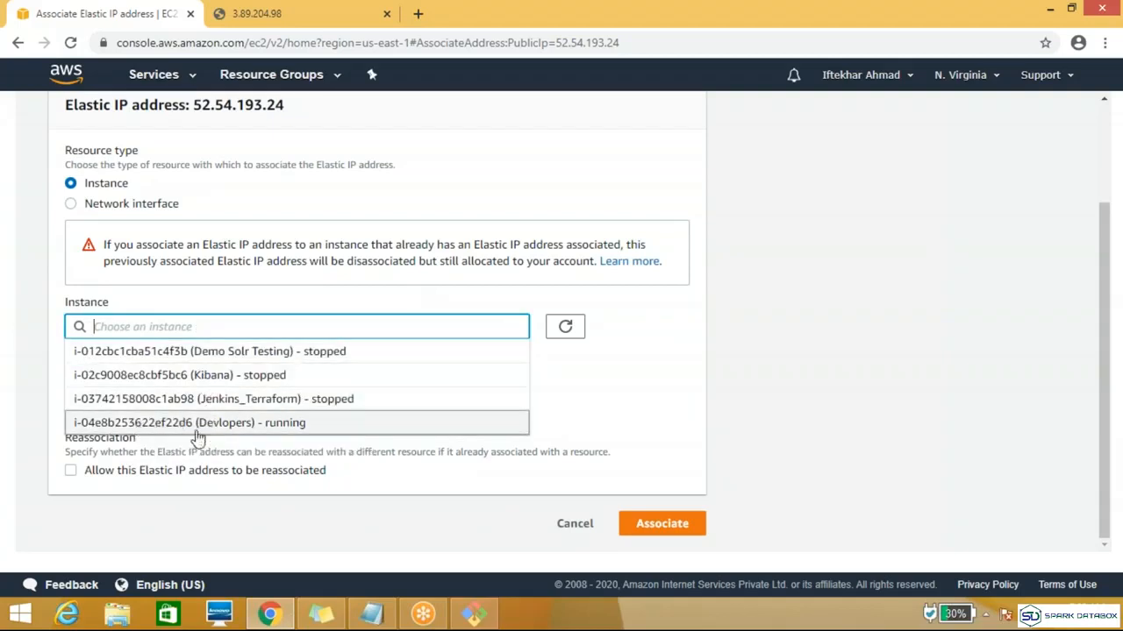
{"action": "left_click", "coordinate": [143, 424]}
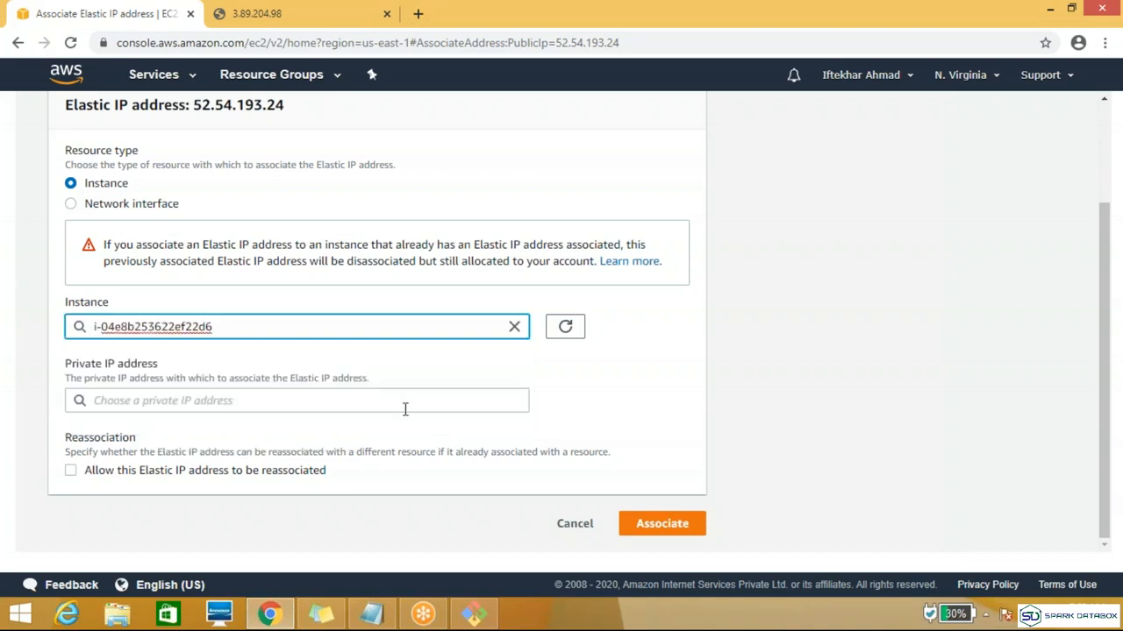
{"action": "left_click", "coordinate": [363, 403]}
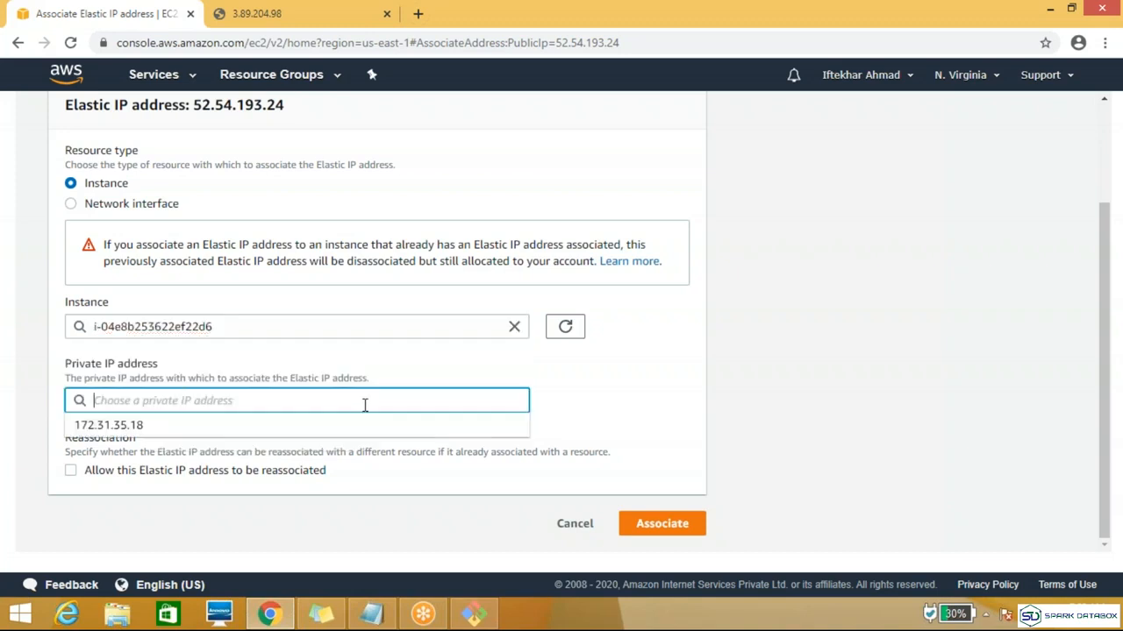
{"action": "left_click", "coordinate": [660, 393]}
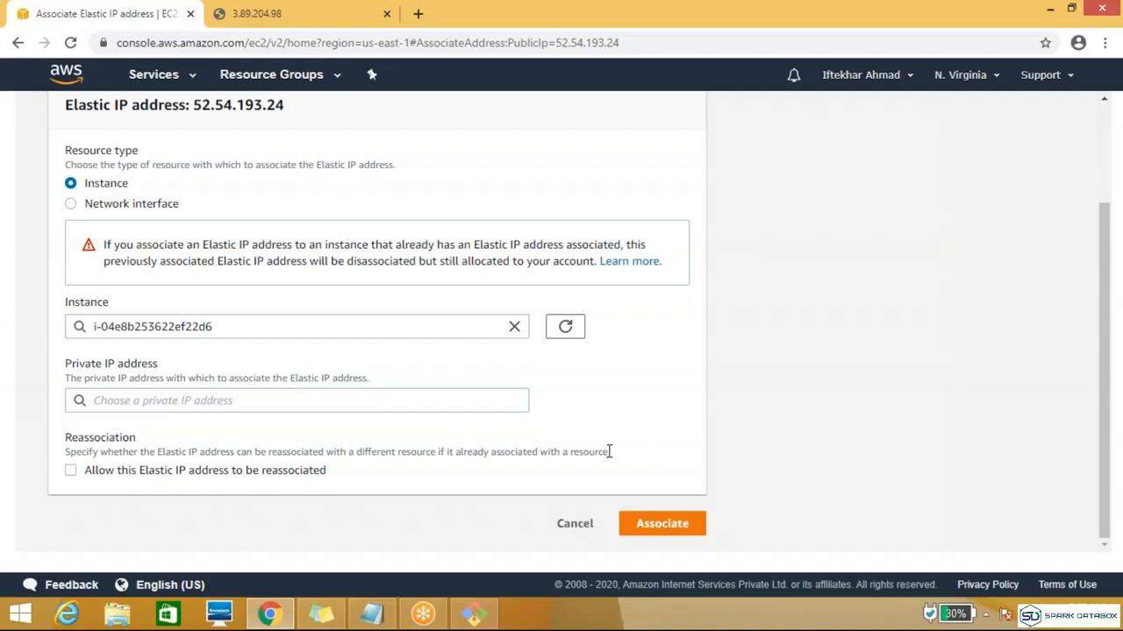
{"action": "left_click", "coordinate": [659, 525]}
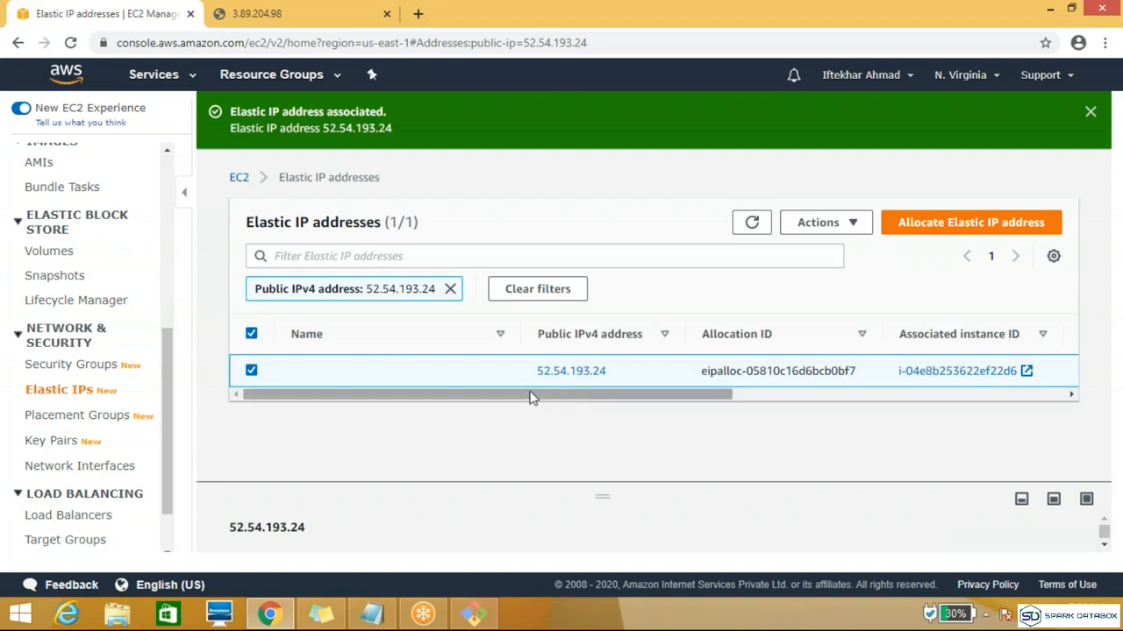
Step: View the Devlopers instance's Elastic IP details in the EC2 Instances list and check the Topic notes in Notepad
{"action": "scroll", "coordinate": [161, 242], "scroll_direction": "up", "scroll_amount": 3}
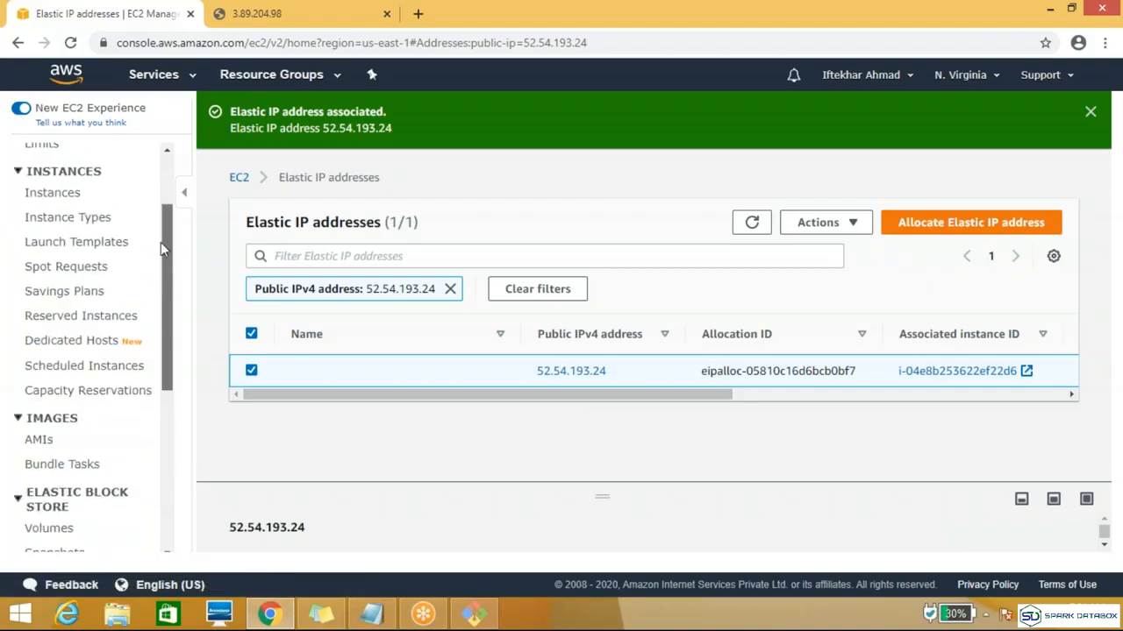
{"action": "left_click", "coordinate": [53, 194]}
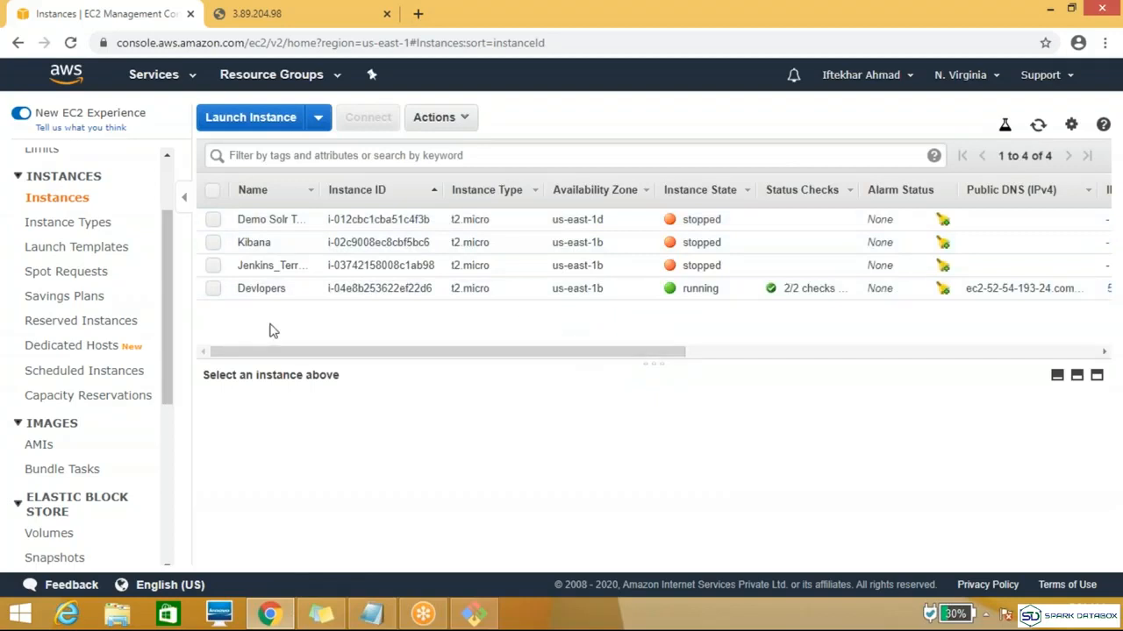
{"action": "left_click", "coordinate": [214, 291]}
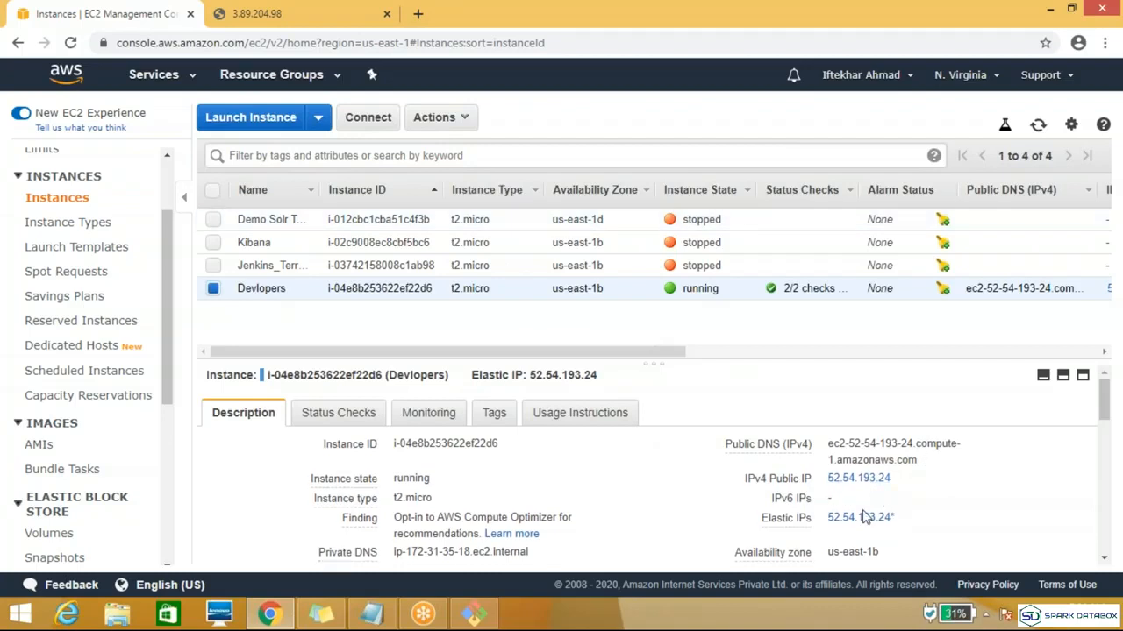
{"action": "mouse_move", "coordinate": [855, 507]}
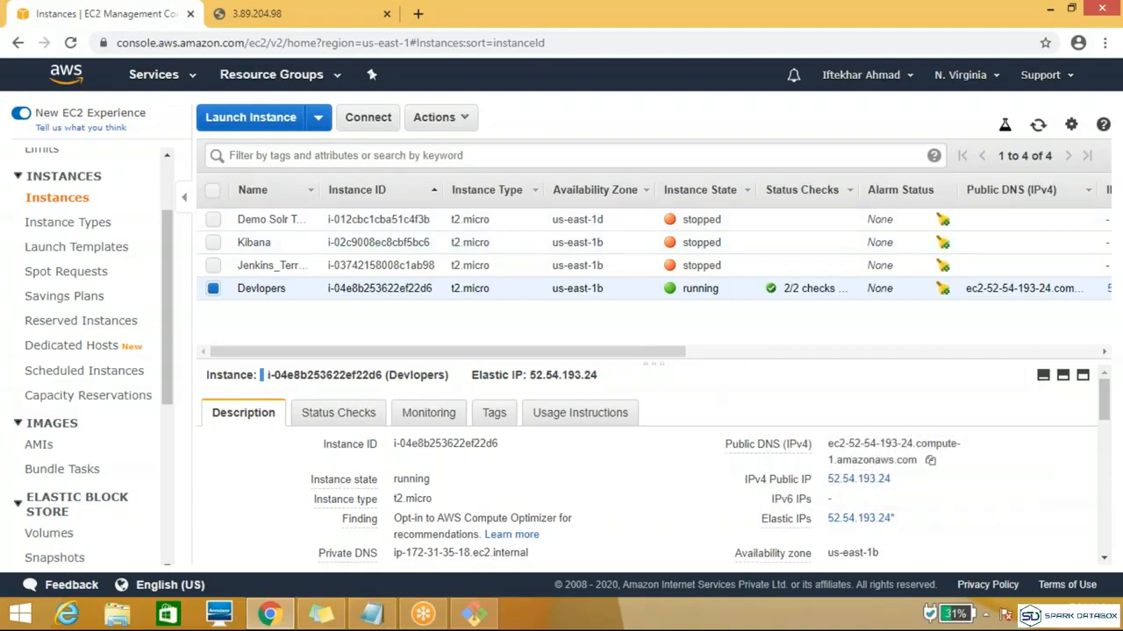
{"action": "left_click", "coordinate": [372, 614]}
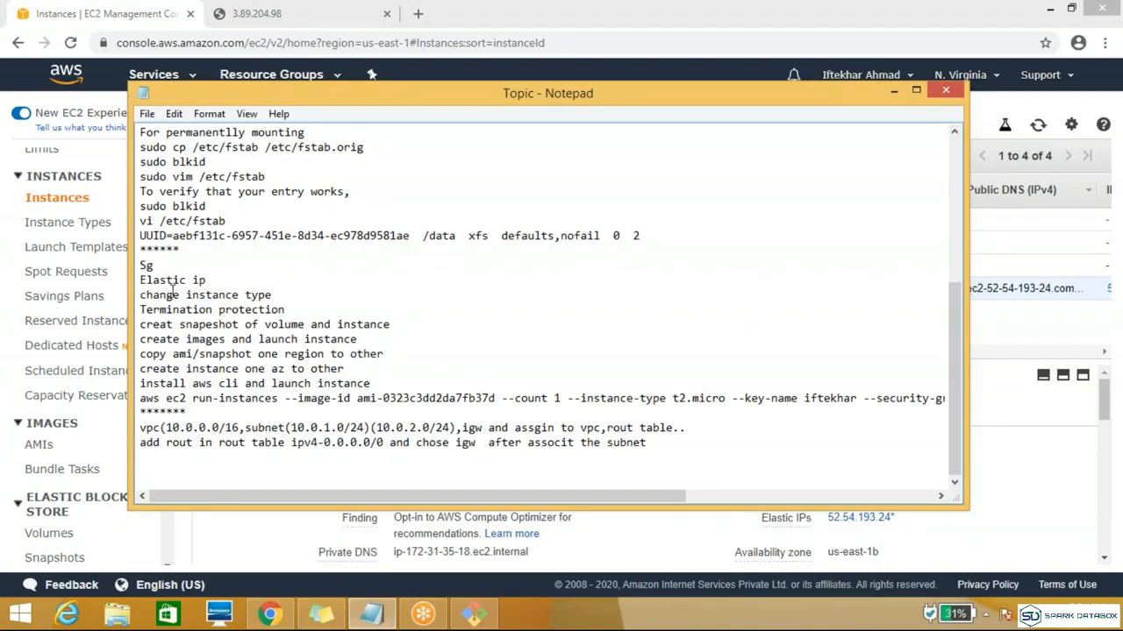
{"action": "left_click", "coordinate": [894, 93]}
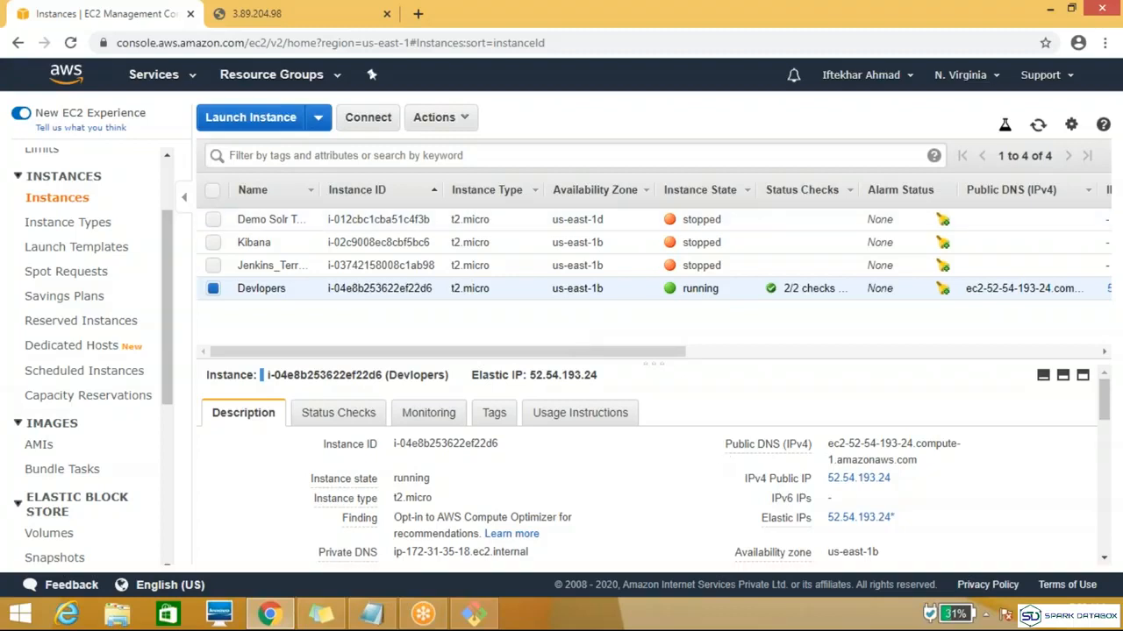
Step: Stop the Devlopers instance and refresh the instance list until its state is up to date
{"action": "left_click", "coordinate": [464, 123]}
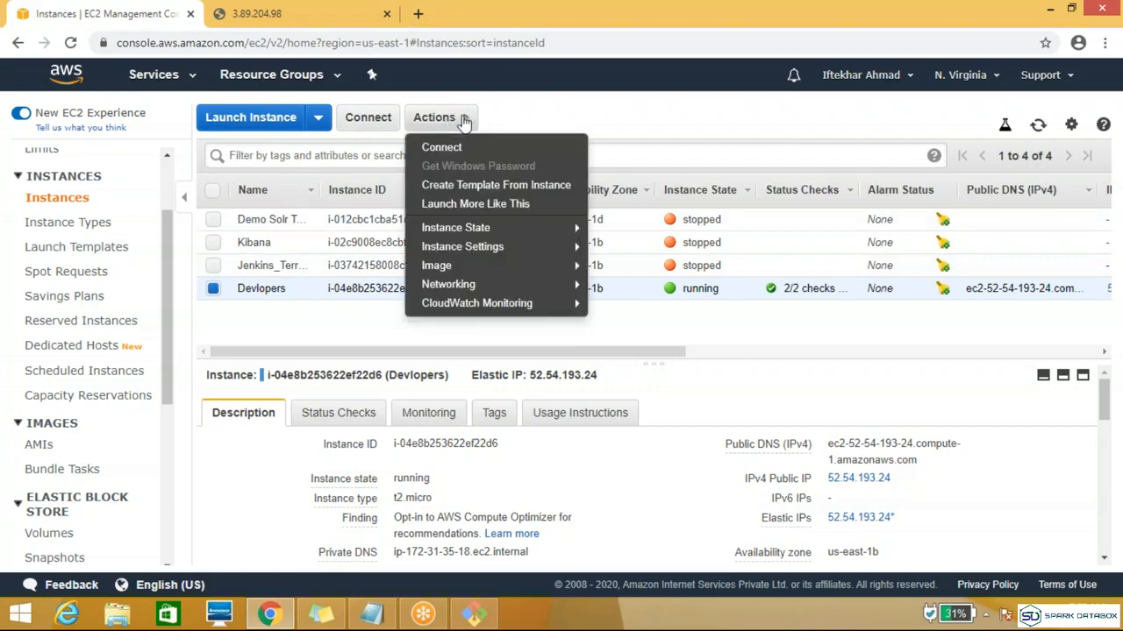
{"action": "left_click", "coordinate": [464, 122]}
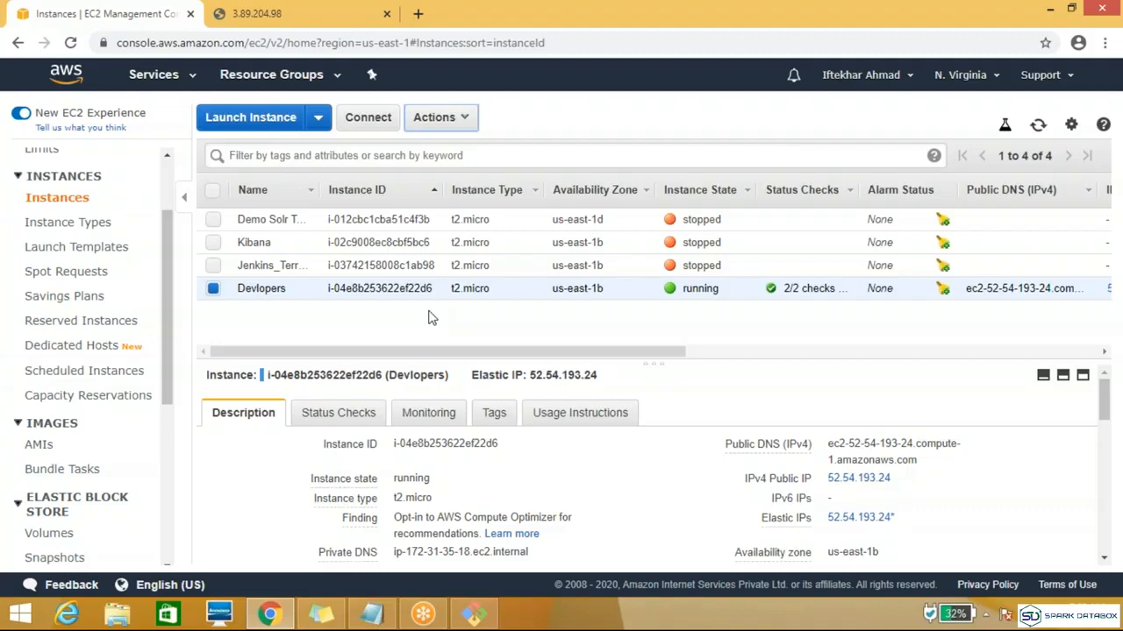
{"action": "left_click", "coordinate": [461, 121]}
{"action": "left_click", "coordinate": [459, 120]}
{"action": "left_click", "coordinate": [460, 121]}
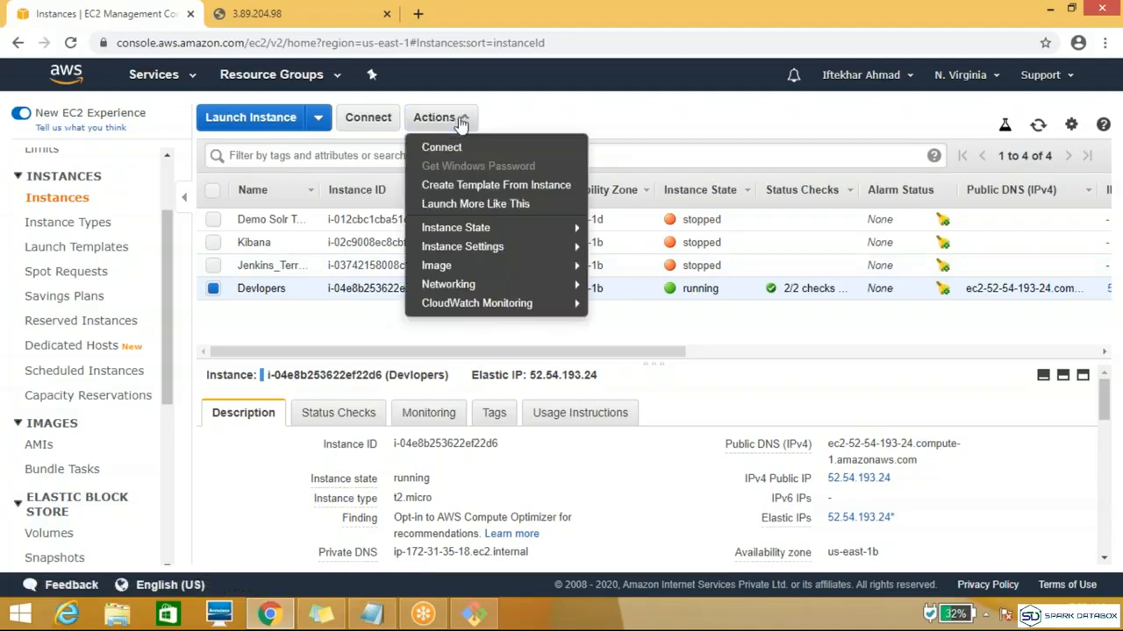
{"action": "mouse_move", "coordinate": [488, 233]}
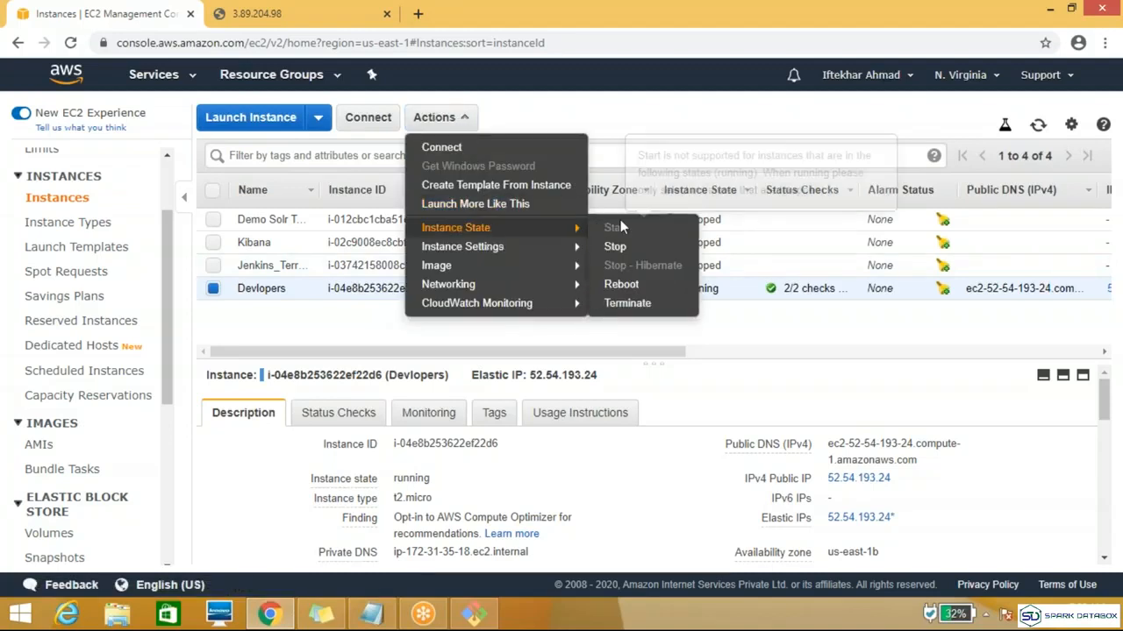
{"action": "mouse_move", "coordinate": [554, 250]}
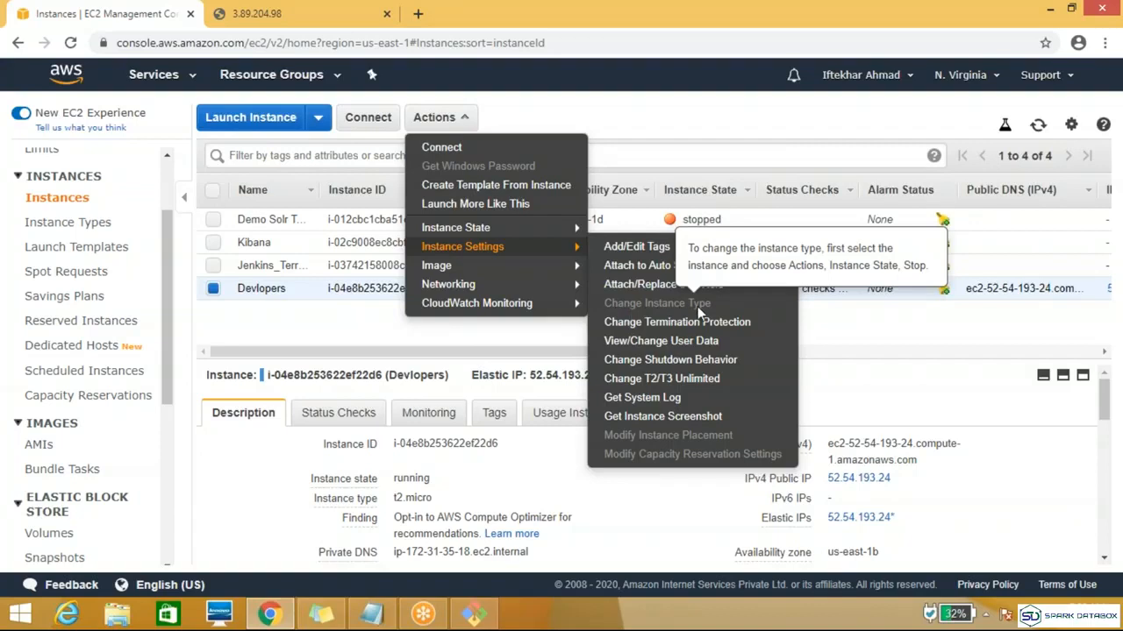
{"action": "mouse_move", "coordinate": [561, 228]}
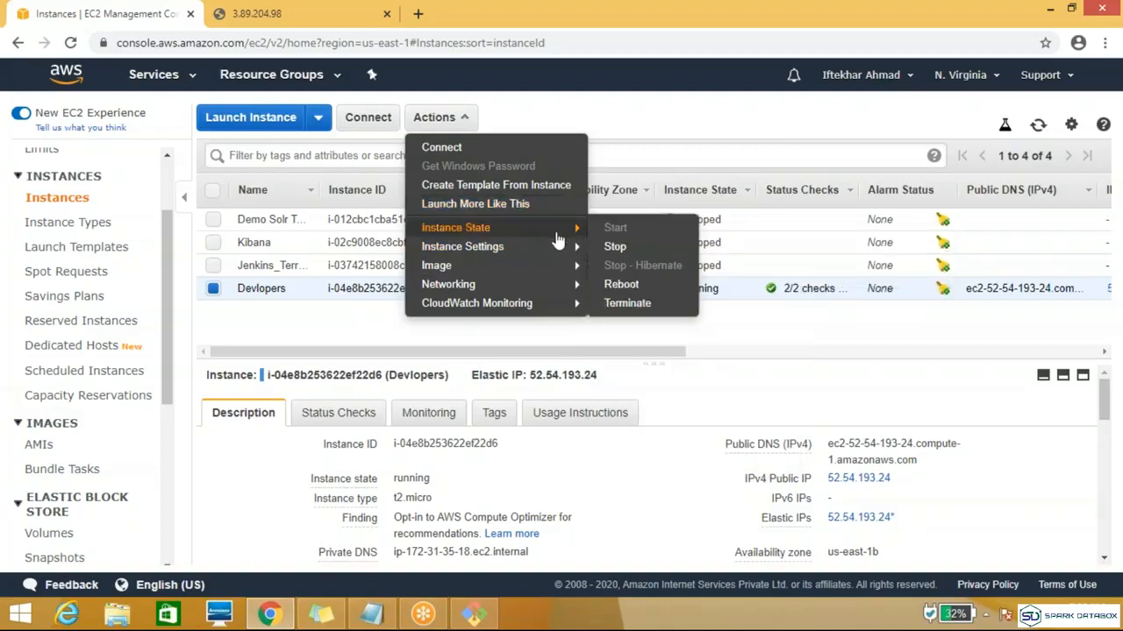
{"action": "left_click", "coordinate": [614, 248]}
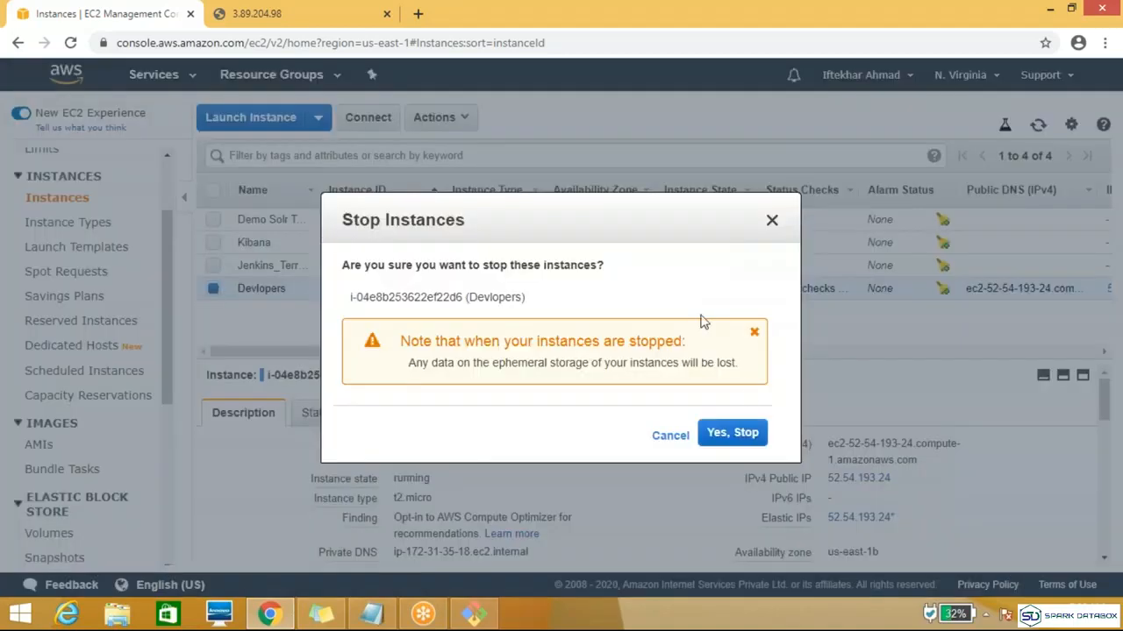
{"action": "left_click", "coordinate": [741, 433]}
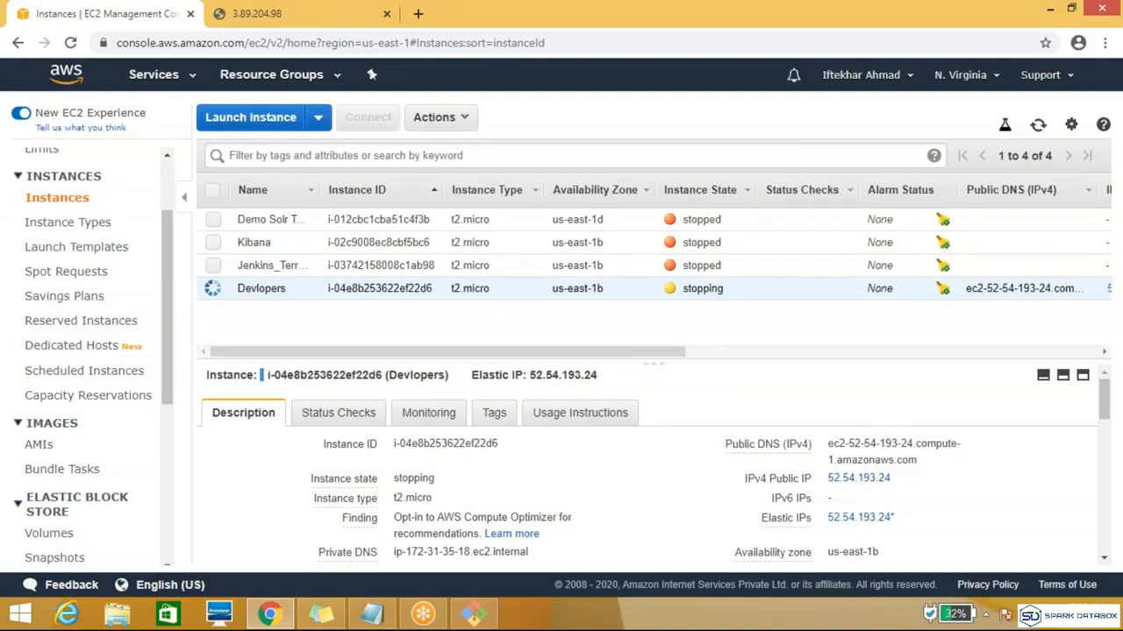
{"action": "left_click", "coordinate": [1038, 128]}
{"action": "left_click", "coordinate": [1038, 128]}
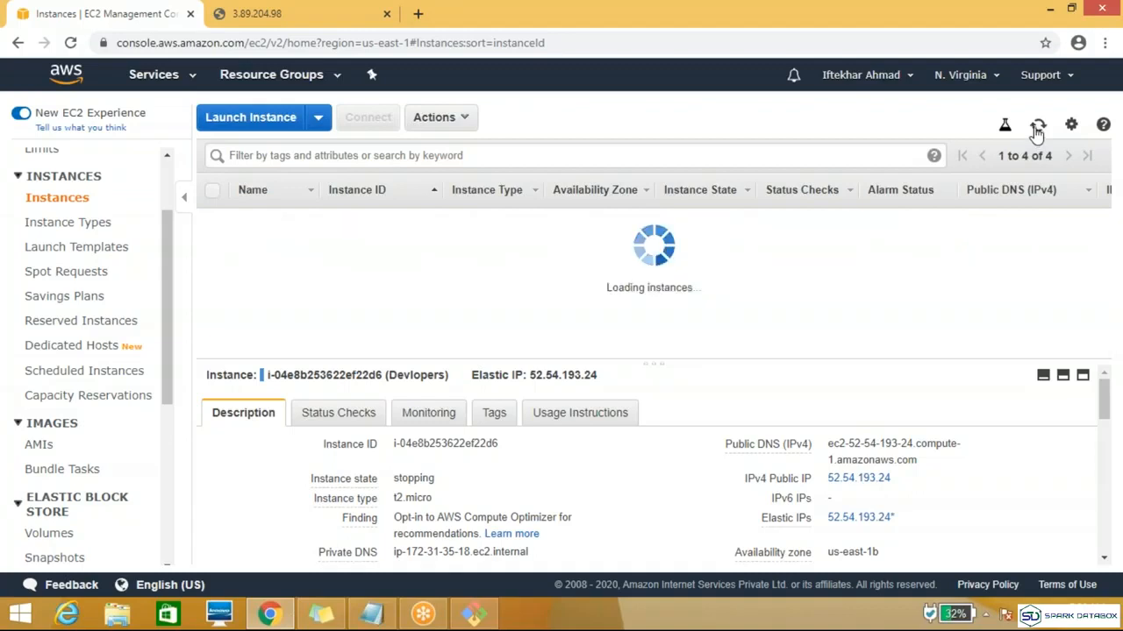
{"action": "left_click", "coordinate": [1038, 128]}
{"action": "left_click", "coordinate": [1038, 128]}
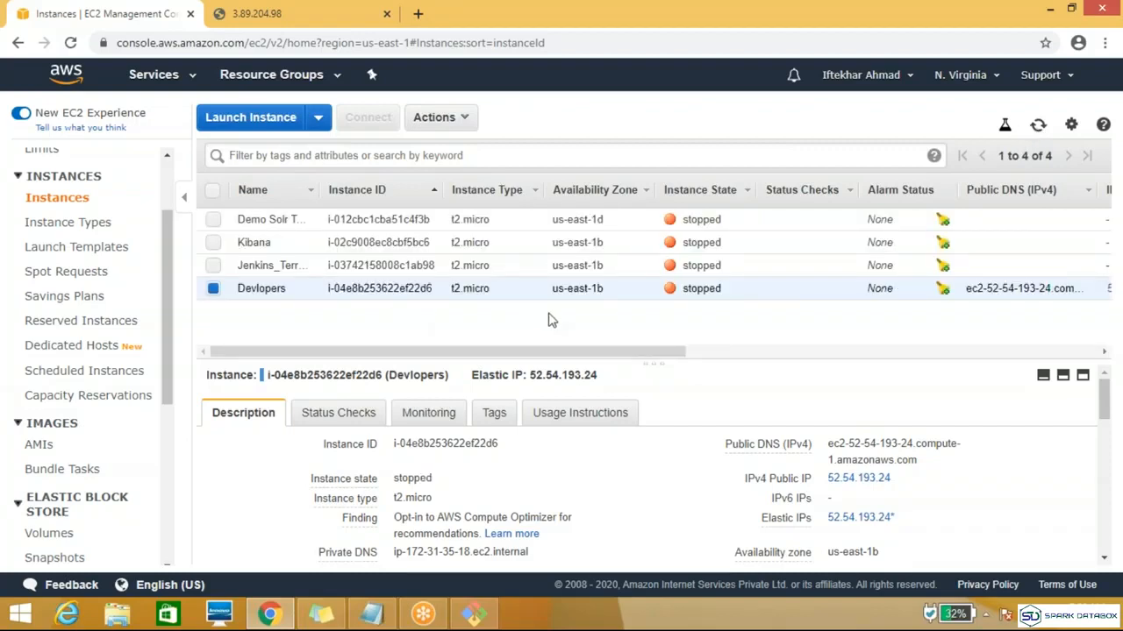
Step: Change the instance type of the stopped Devlopers instance to t2.small
{"action": "left_click_drag", "start_coordinate": [235, 216], "coordinate": [561, 317]}
{"action": "left_click", "coordinate": [517, 319]}
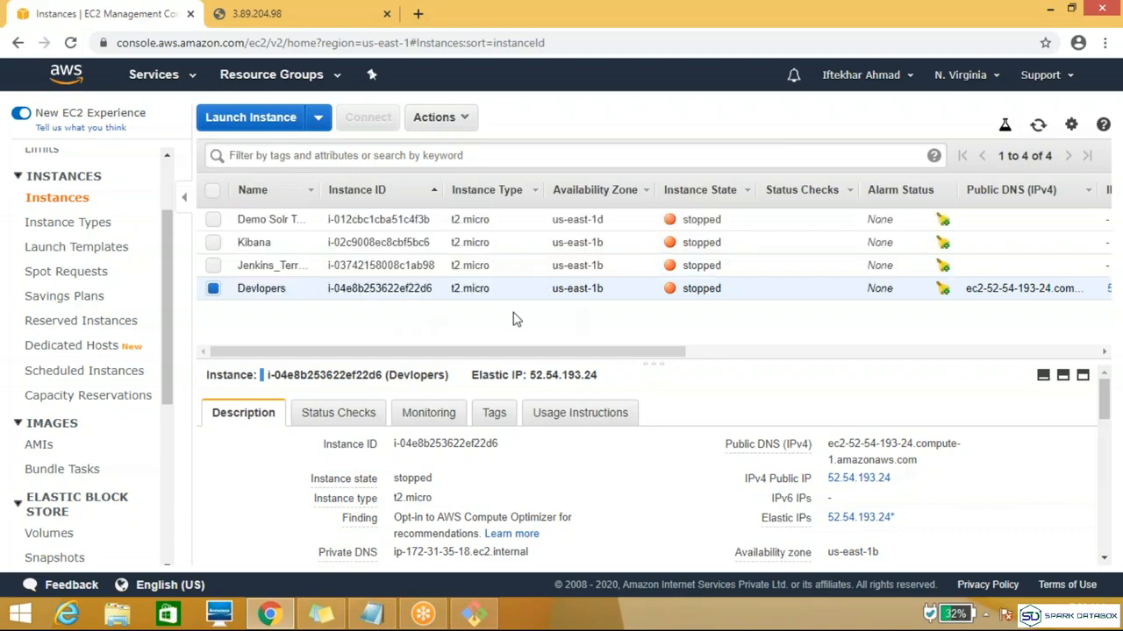
{"action": "left_click", "coordinate": [465, 119]}
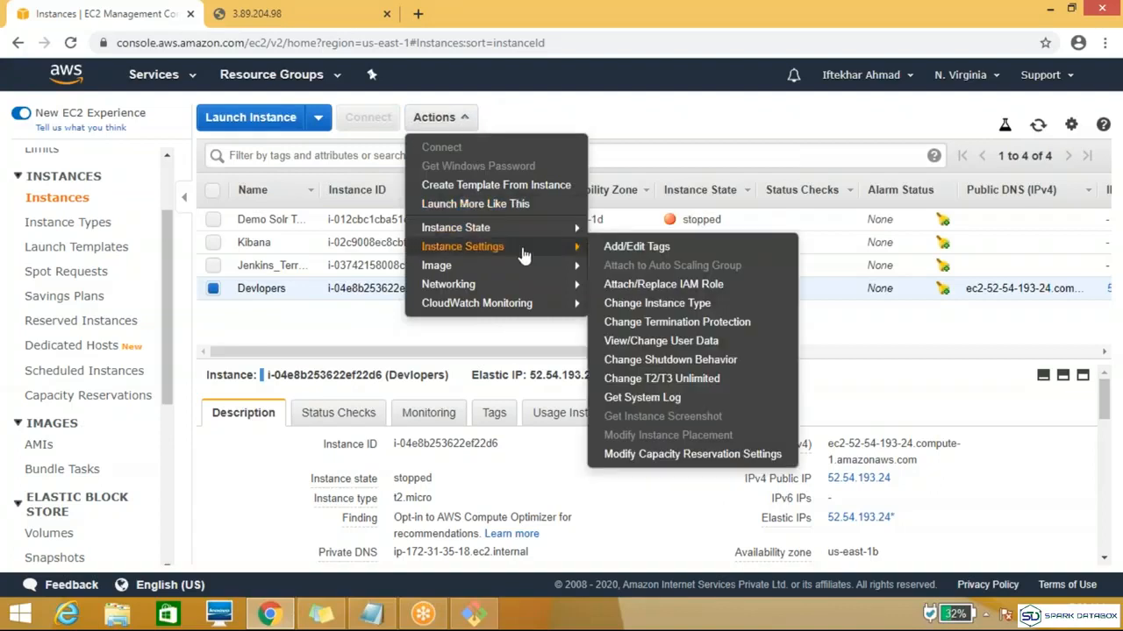
{"action": "left_click", "coordinate": [640, 309]}
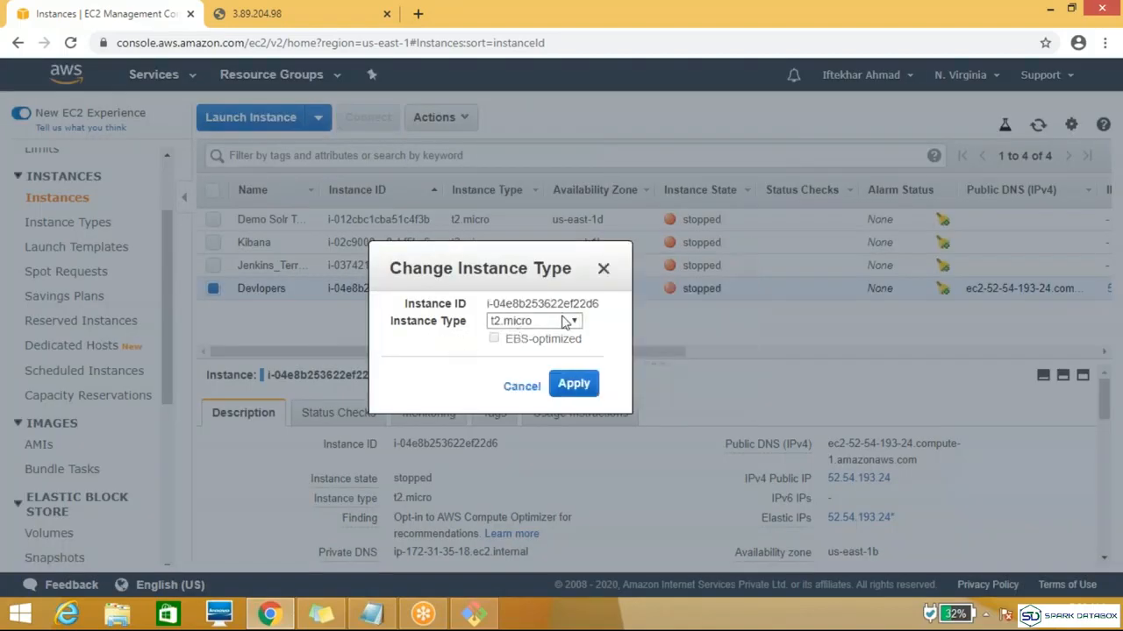
{"action": "left_click", "coordinate": [576, 324]}
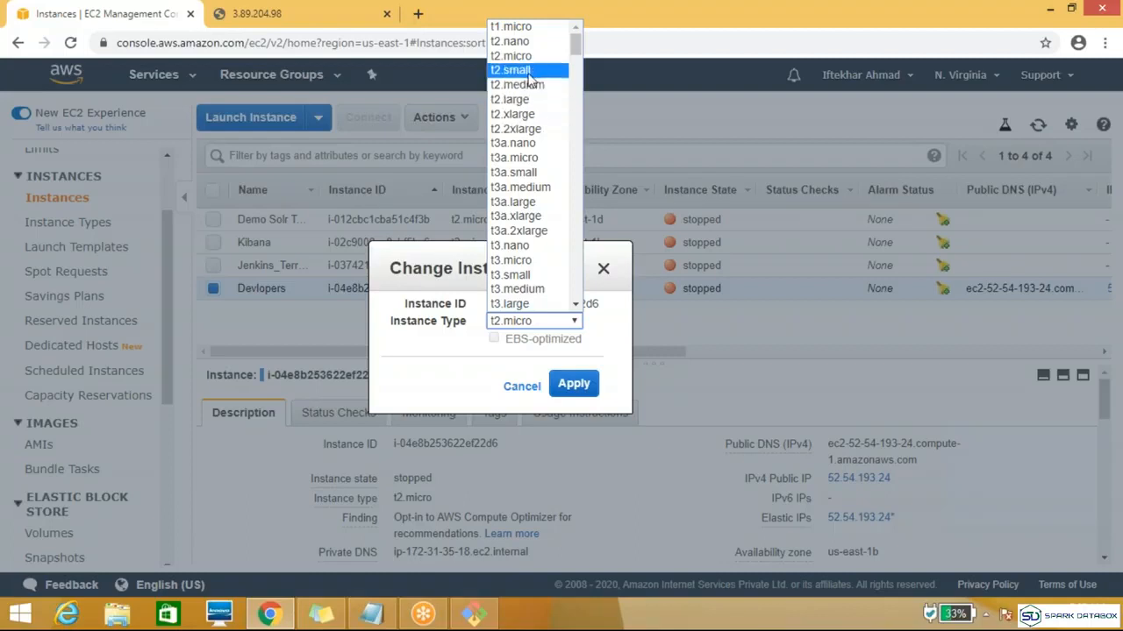
{"action": "left_click", "coordinate": [529, 72]}
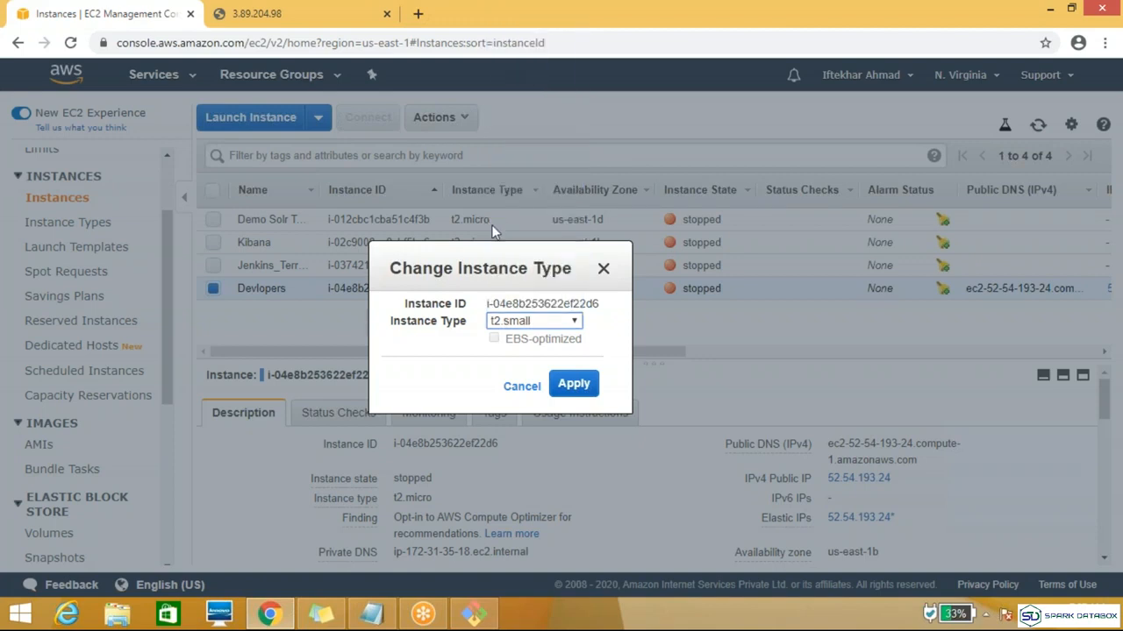
{"action": "left_click_drag", "start_coordinate": [463, 258], "coordinate": [672, 254]}
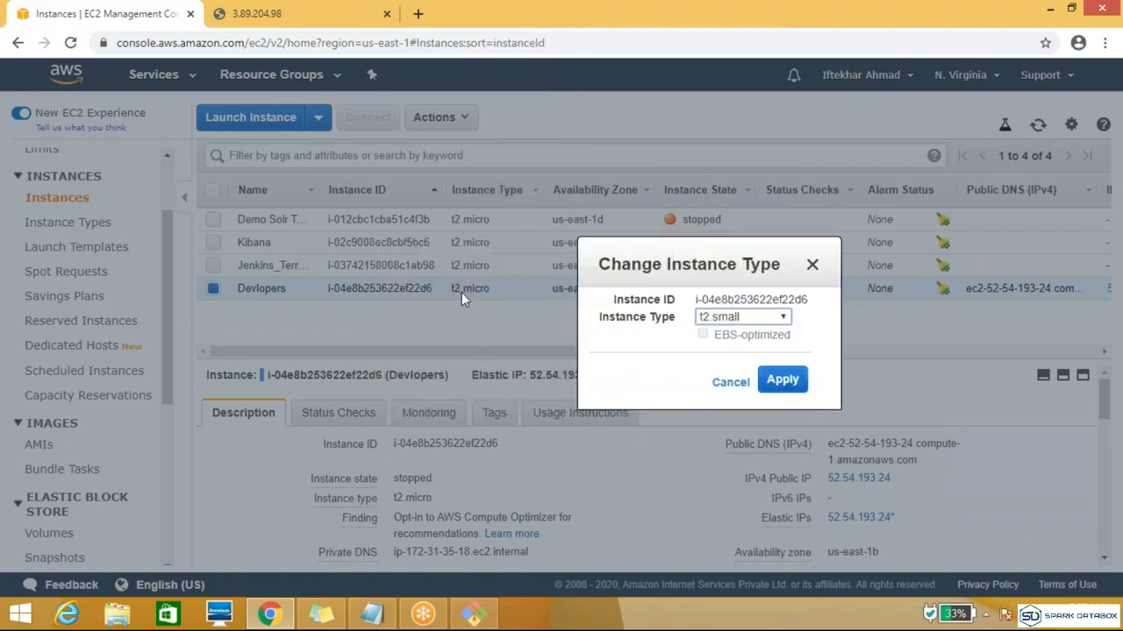
{"action": "left_click", "coordinate": [785, 381]}
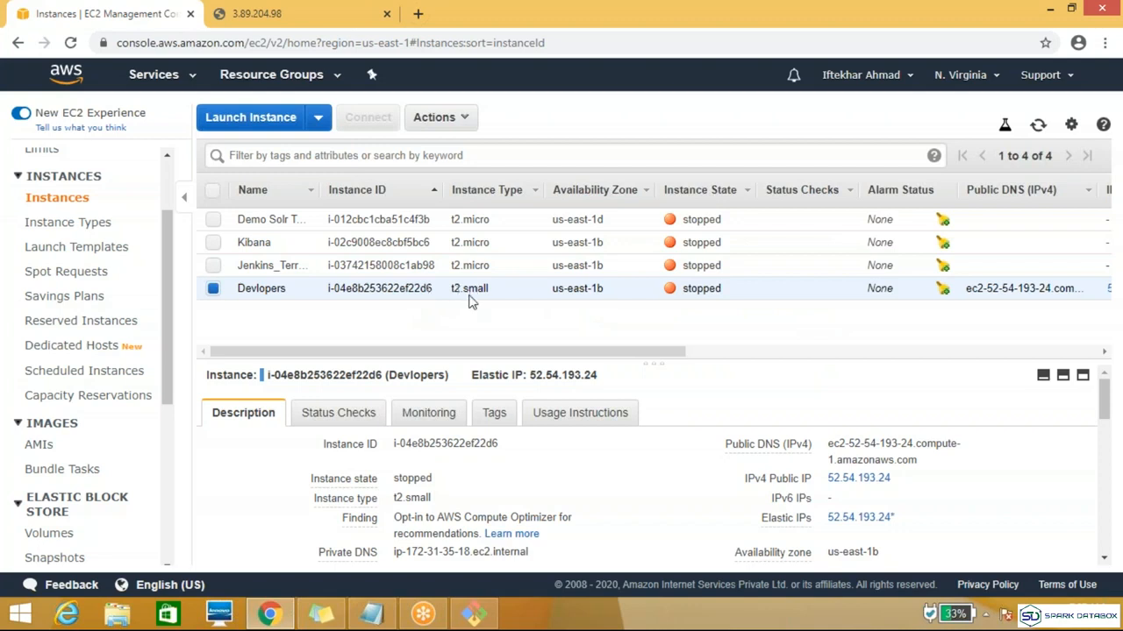
Step: Start the Devlopers instance again, refresh the instance list and check its public and Elastic IP addresses
{"action": "left_click", "coordinate": [454, 127]}
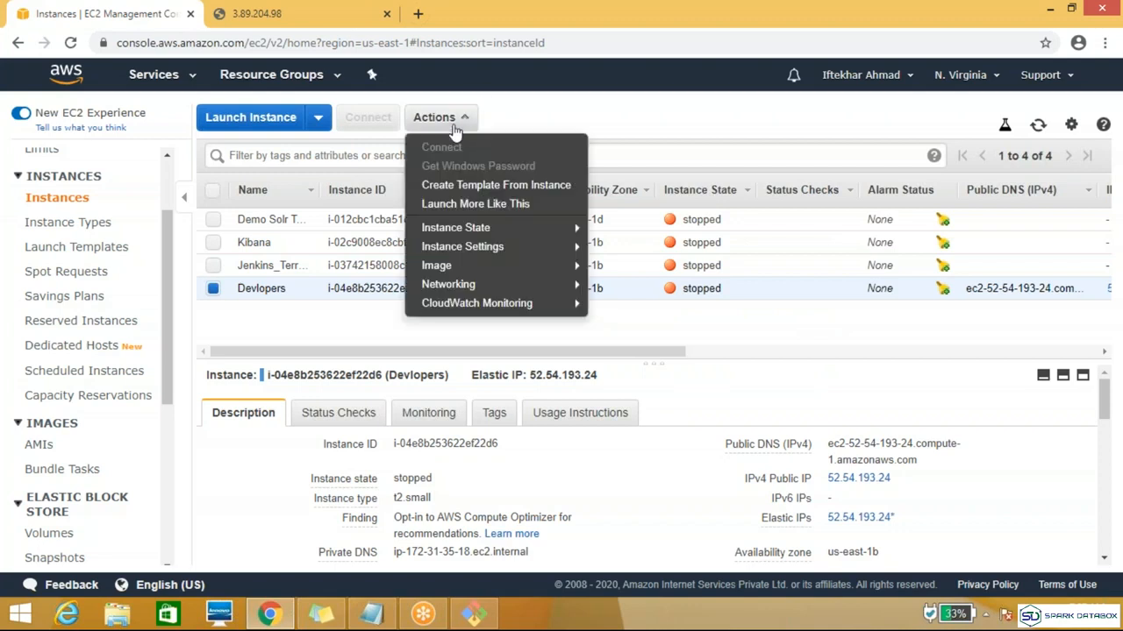
{"action": "mouse_move", "coordinate": [492, 227]}
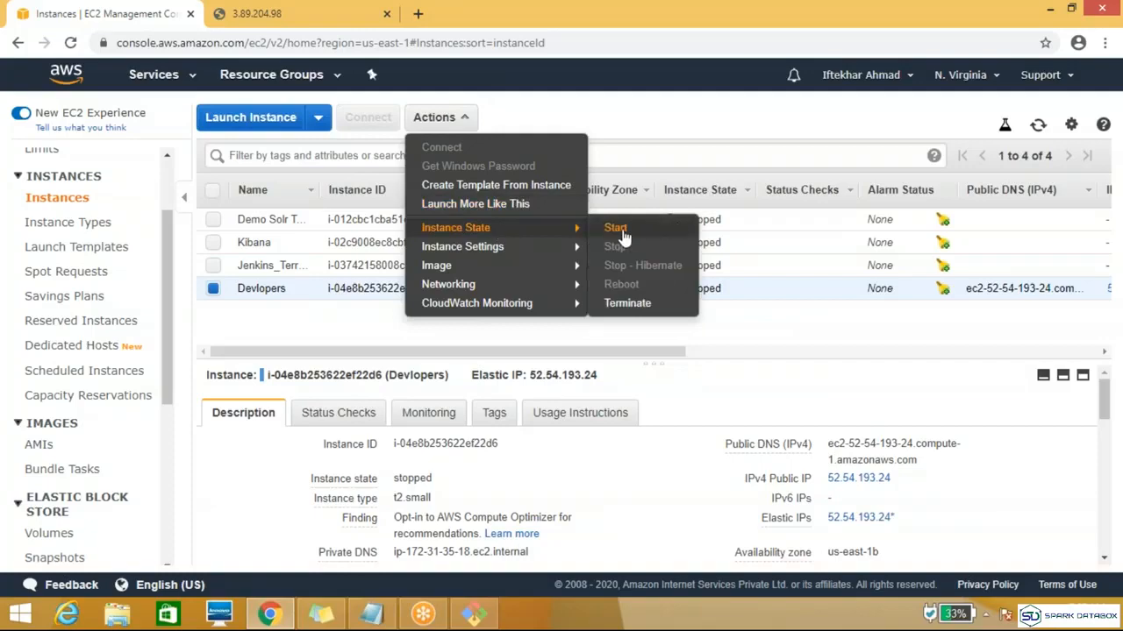
{"action": "left_click", "coordinate": [618, 230]}
{"action": "left_click", "coordinate": [660, 391]}
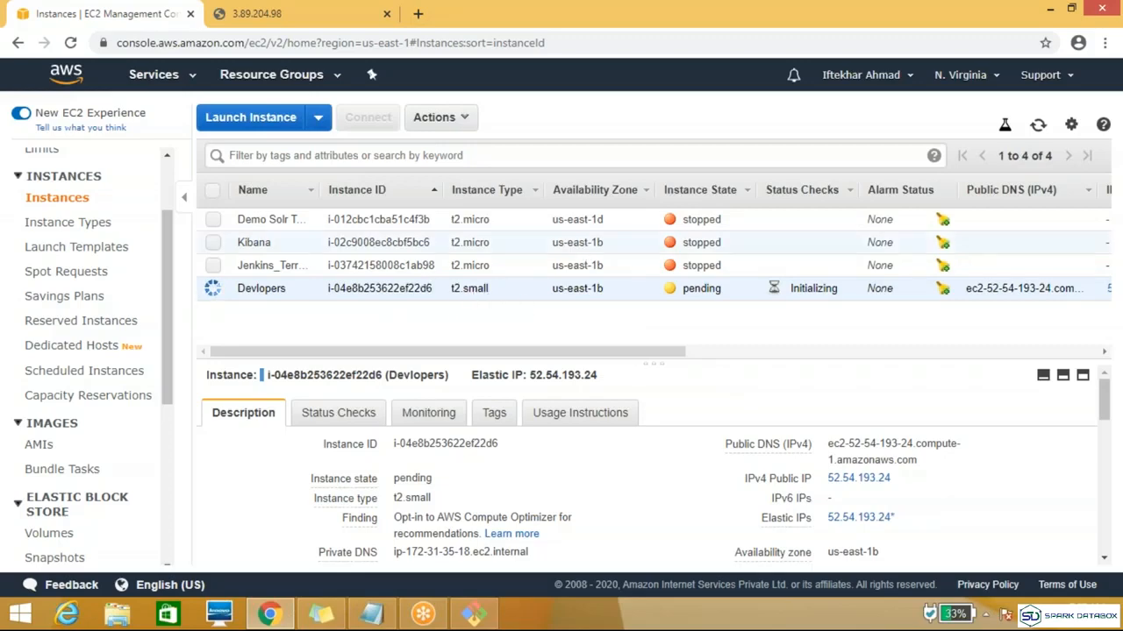
{"action": "left_click", "coordinate": [1038, 125]}
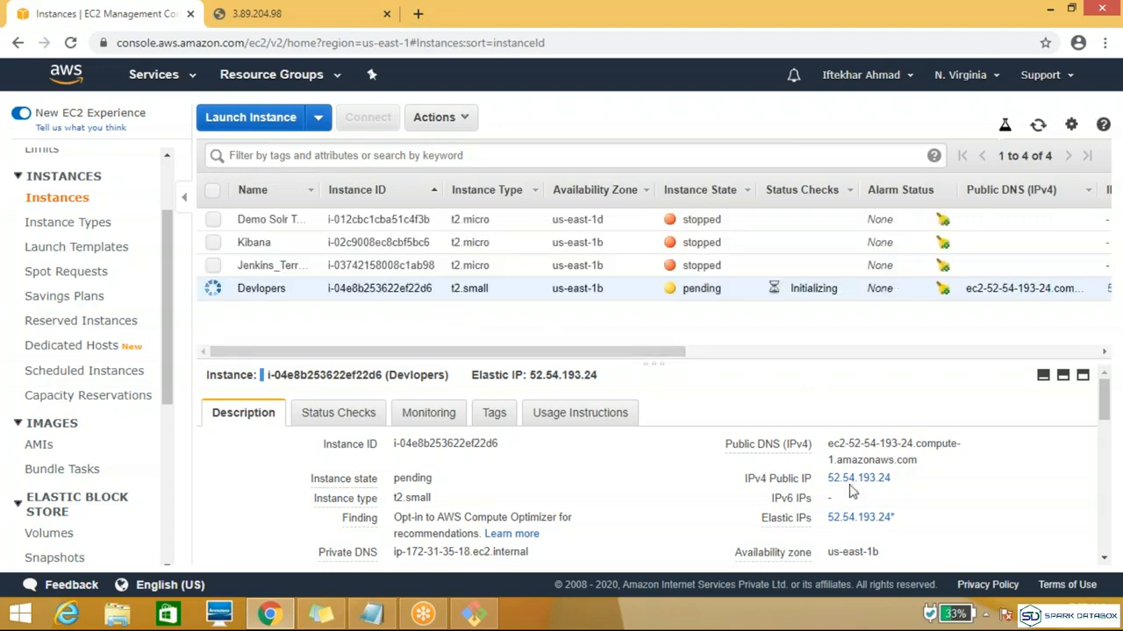
{"action": "mouse_move", "coordinate": [889, 485]}
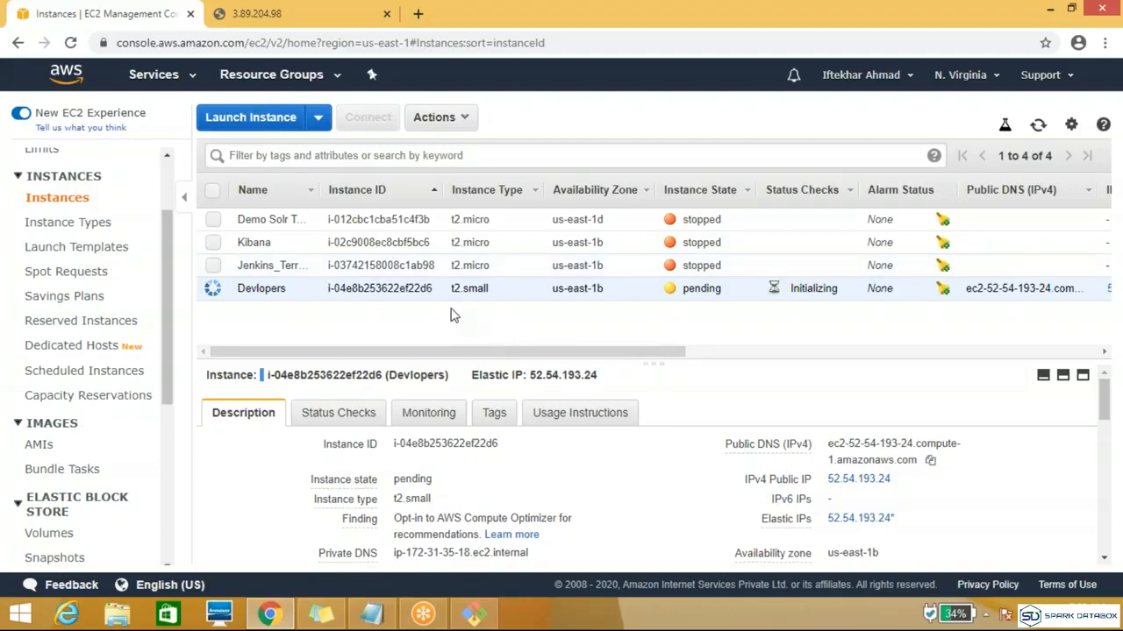
Step: Check the next topic in the Notepad notes and enable termination protection for the Devlopers instance
{"action": "left_click", "coordinate": [371, 613]}
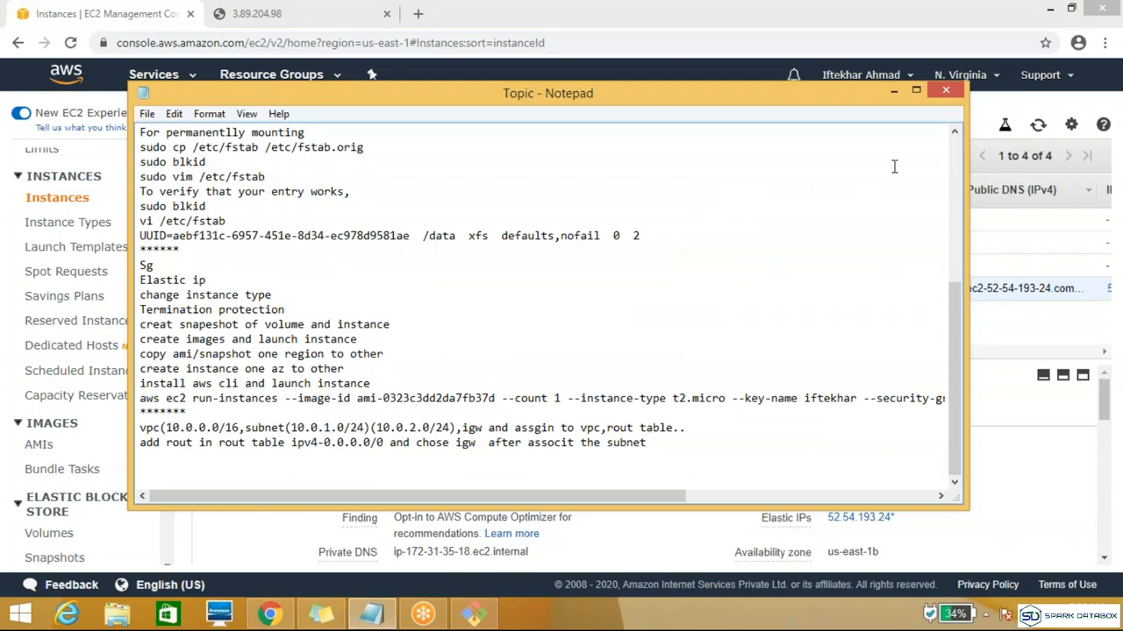
{"action": "left_click", "coordinate": [889, 93]}
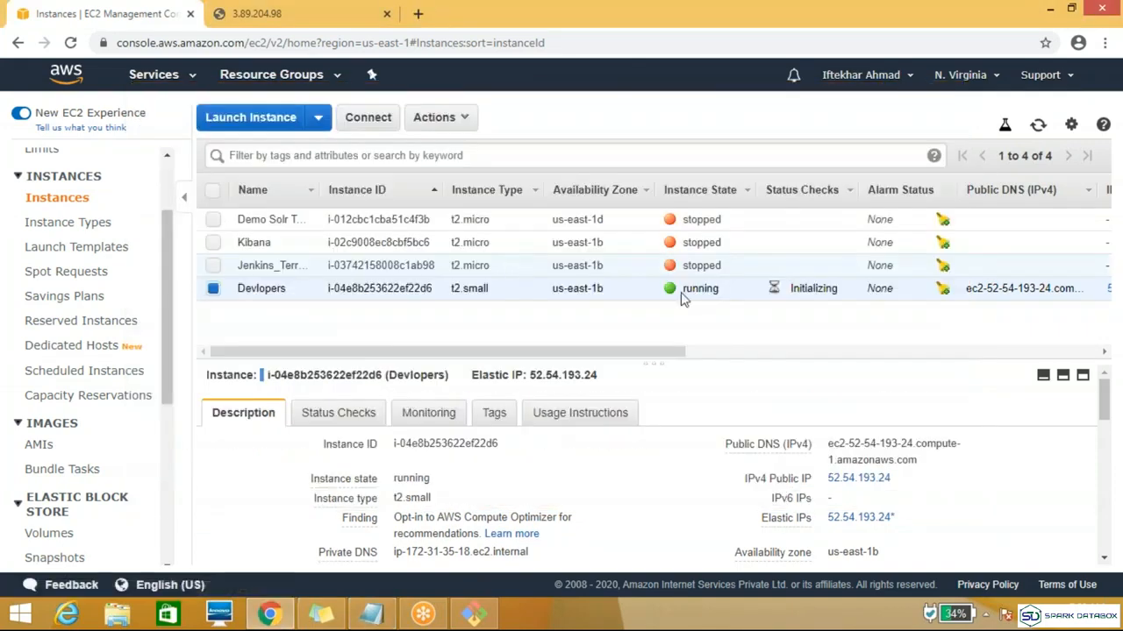
{"action": "left_click", "coordinate": [1037, 127]}
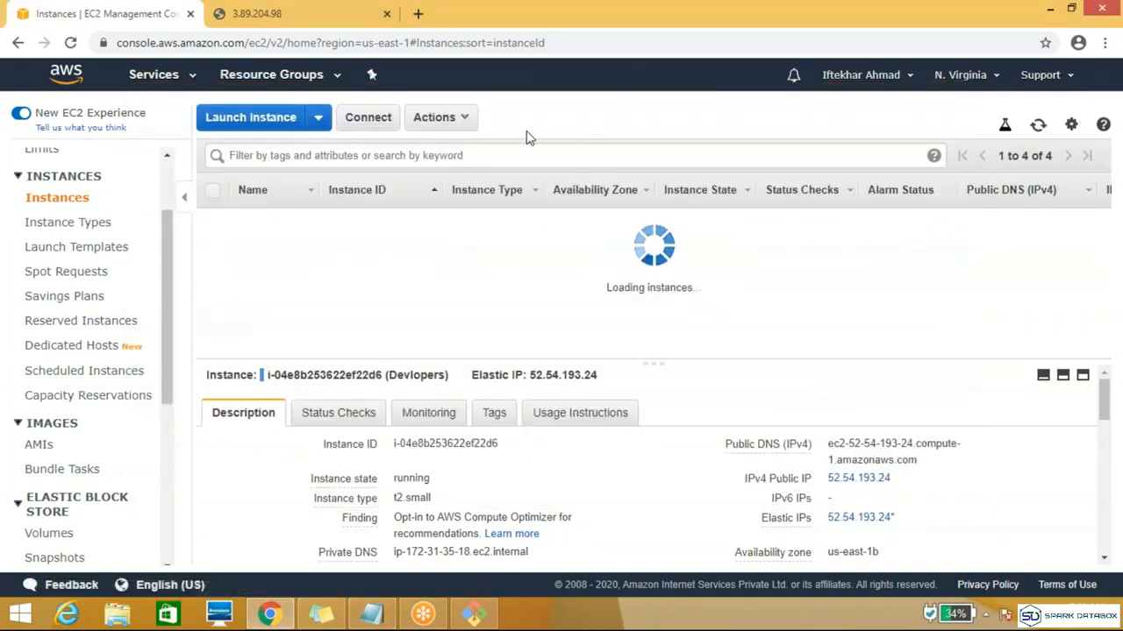
{"action": "left_click", "coordinate": [467, 125]}
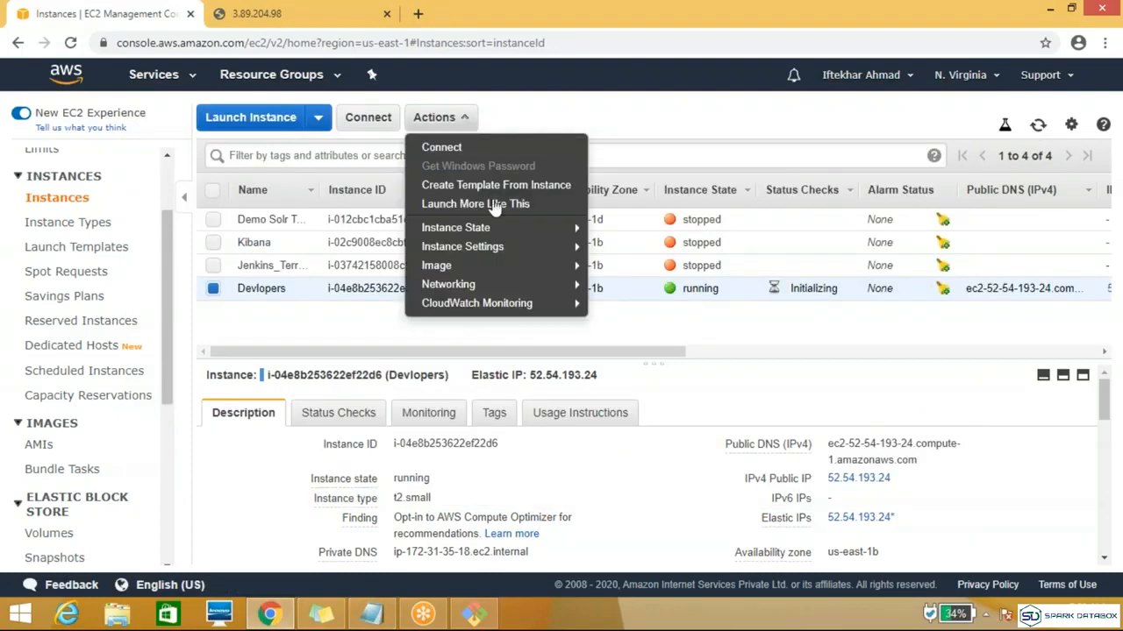
{"action": "mouse_move", "coordinate": [537, 255]}
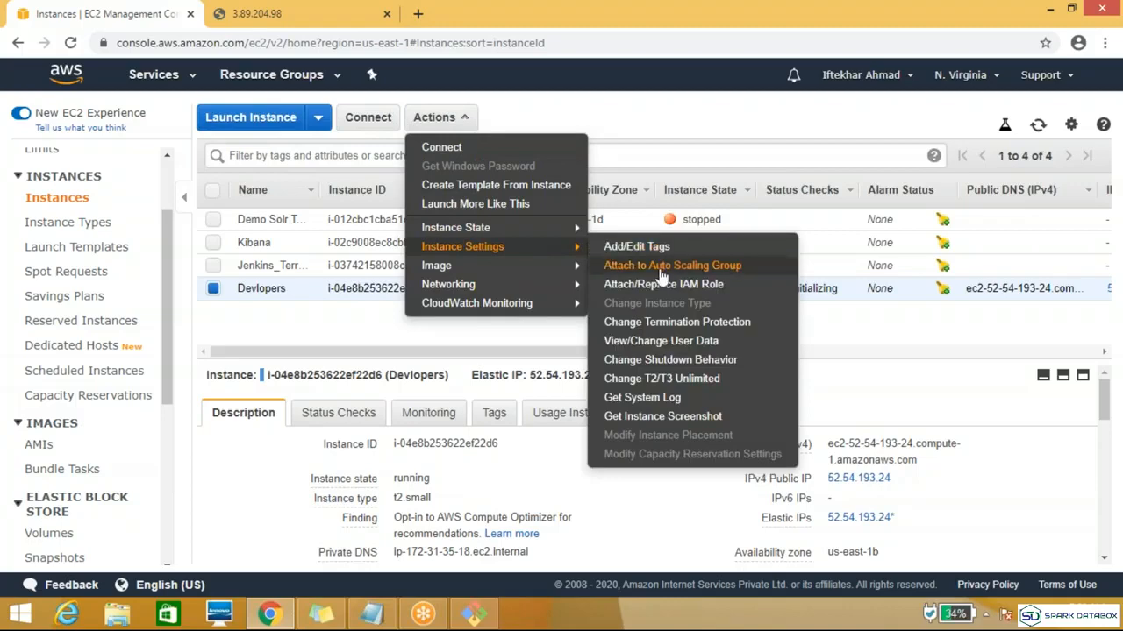
{"action": "left_click", "coordinate": [672, 330]}
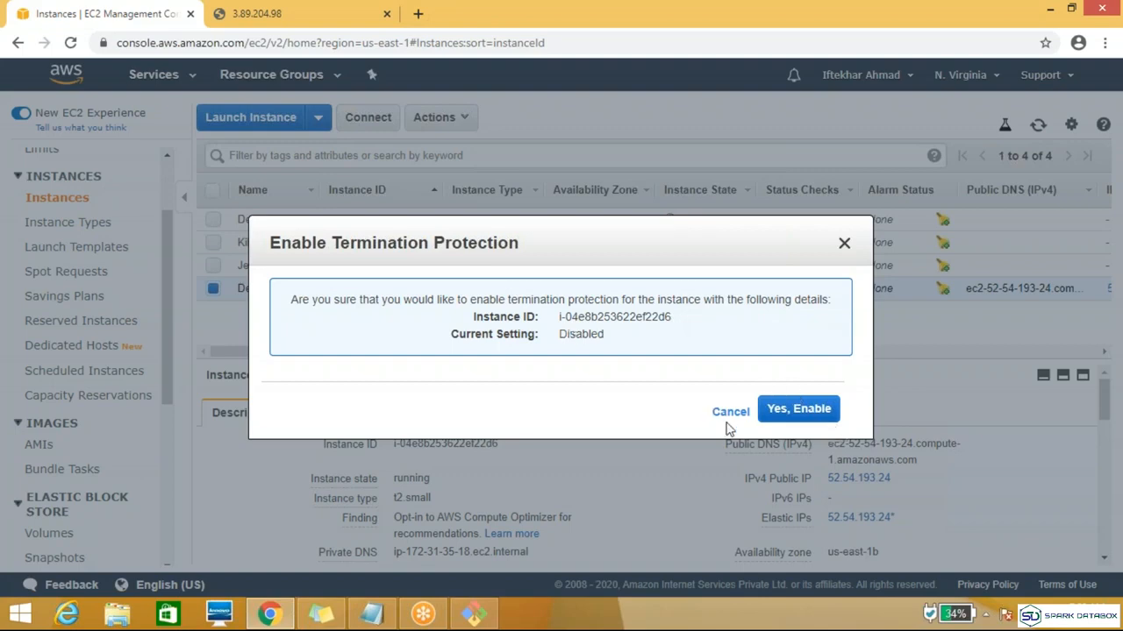
{"action": "left_click", "coordinate": [798, 411]}
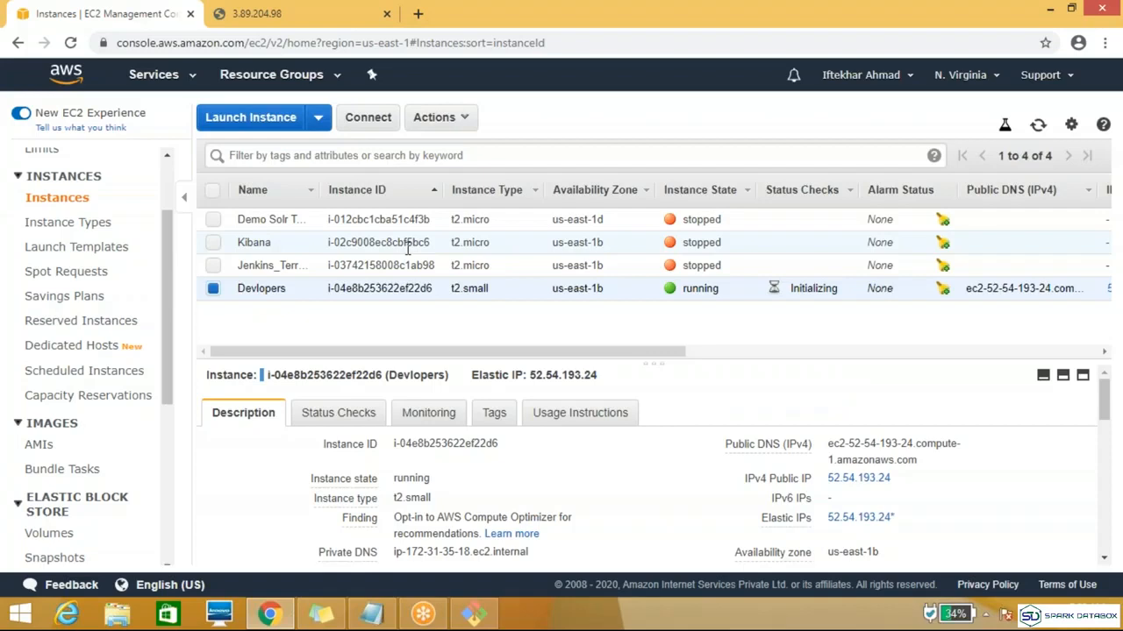
Step: Open the termination confirmation for the Devlopers instance to check that its protection applies, and cancel it
{"action": "left_click", "coordinate": [443, 118]}
{"action": "mouse_move", "coordinate": [491, 228]}
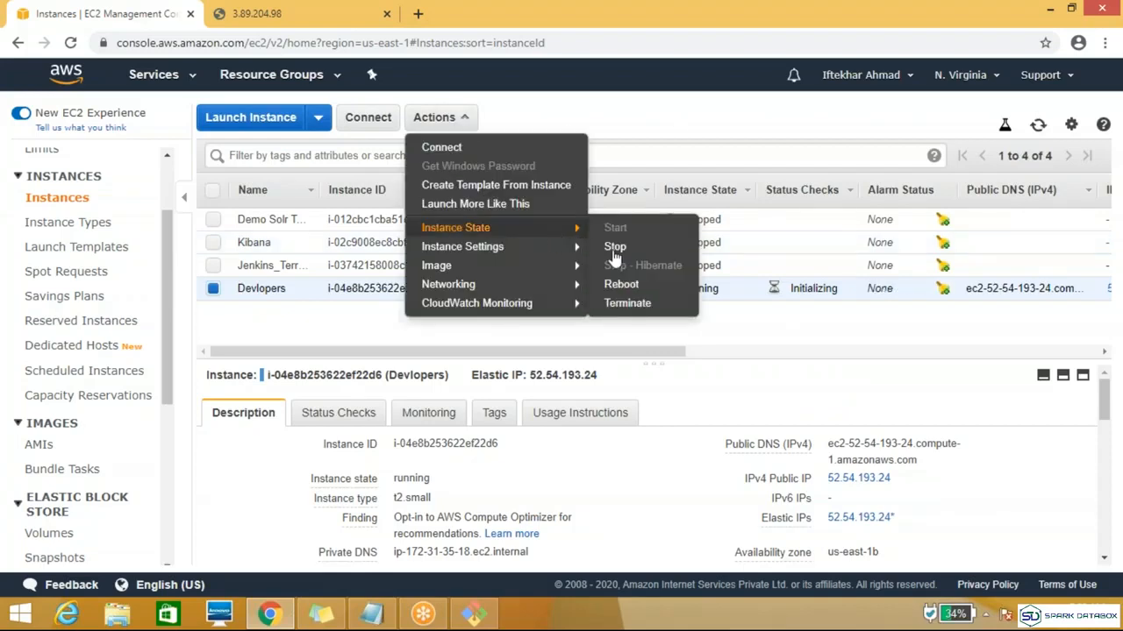
{"action": "left_click", "coordinate": [628, 304]}
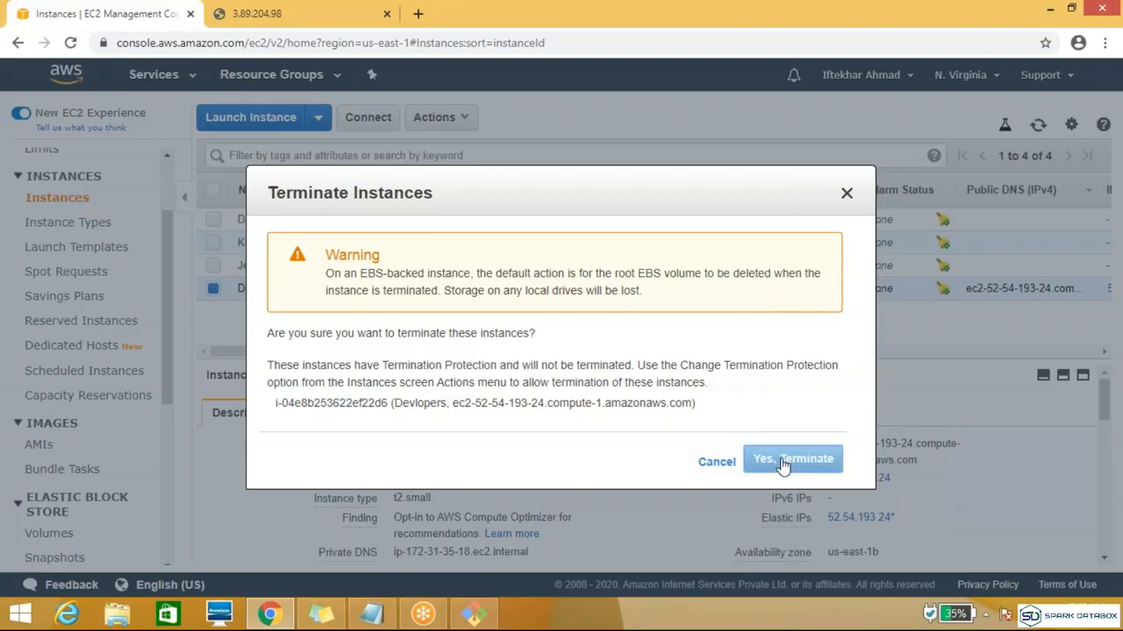
{"action": "left_click", "coordinate": [717, 465]}
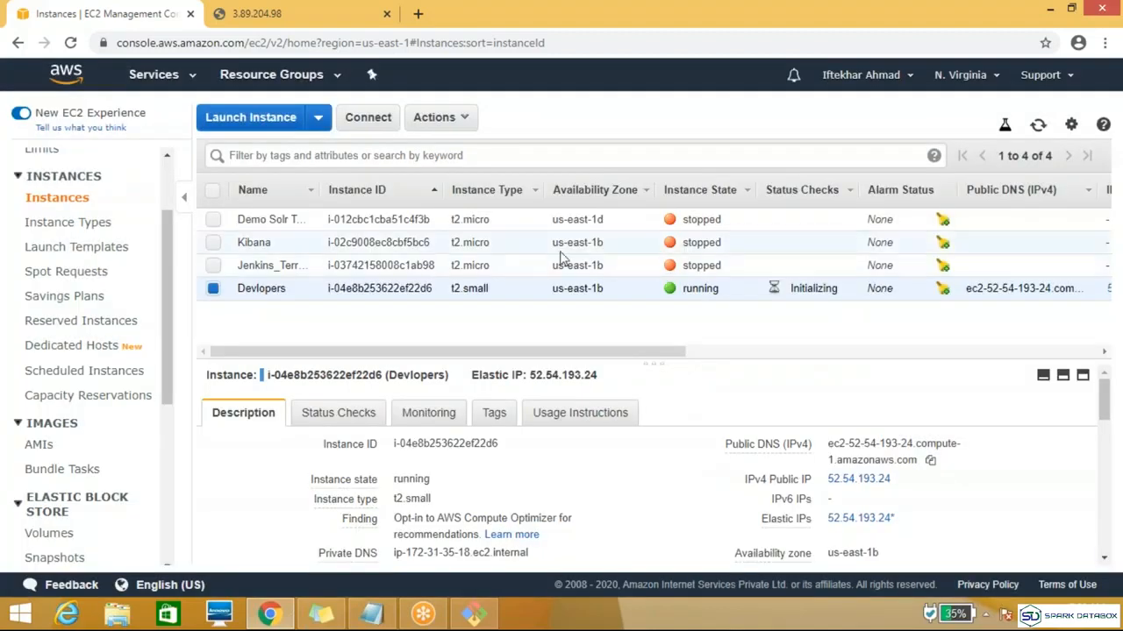
Step: Disable termination protection for the Devlopers instance and check the next topic in the Notepad notes
{"action": "left_click", "coordinate": [465, 126]}
{"action": "mouse_move", "coordinate": [509, 232]}
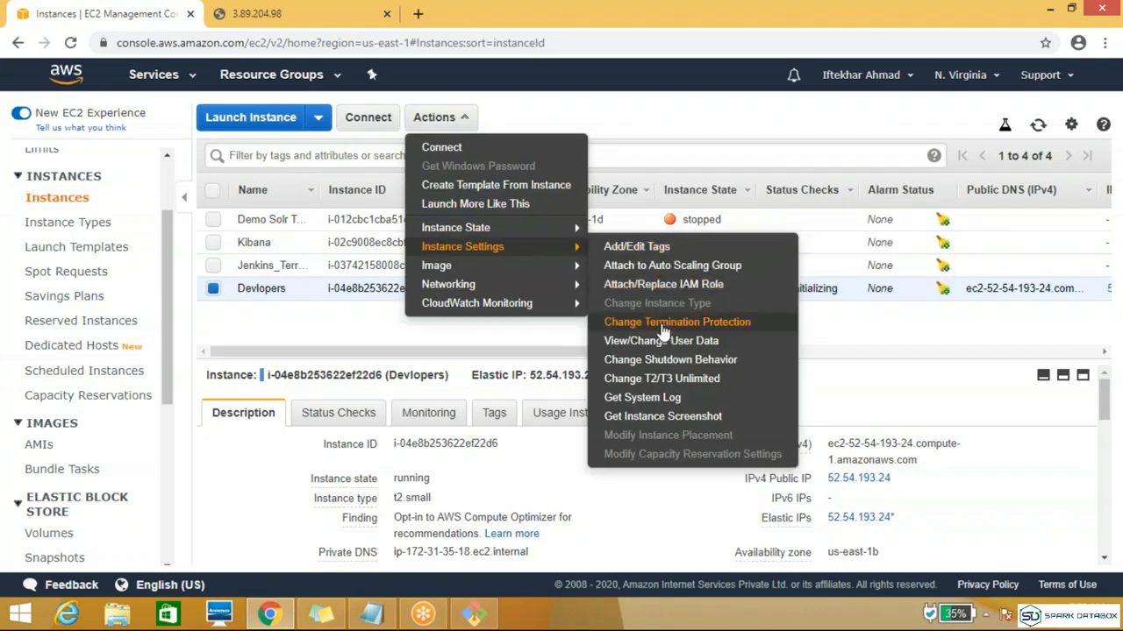
{"action": "left_click", "coordinate": [663, 327]}
{"action": "left_click", "coordinate": [803, 410]}
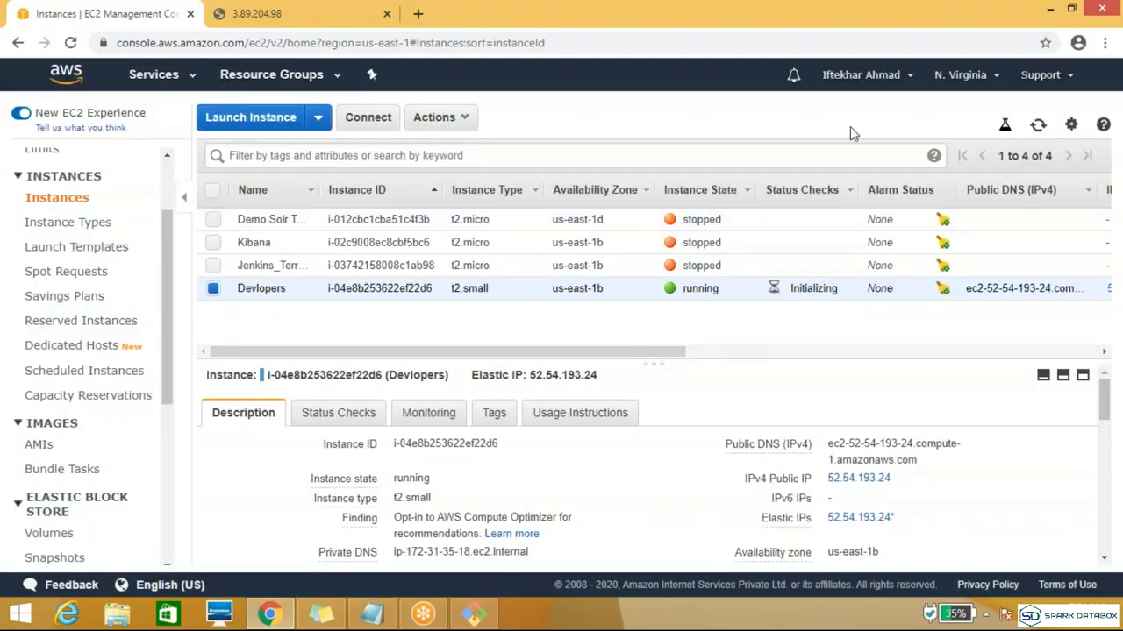
{"action": "left_click", "coordinate": [372, 615]}
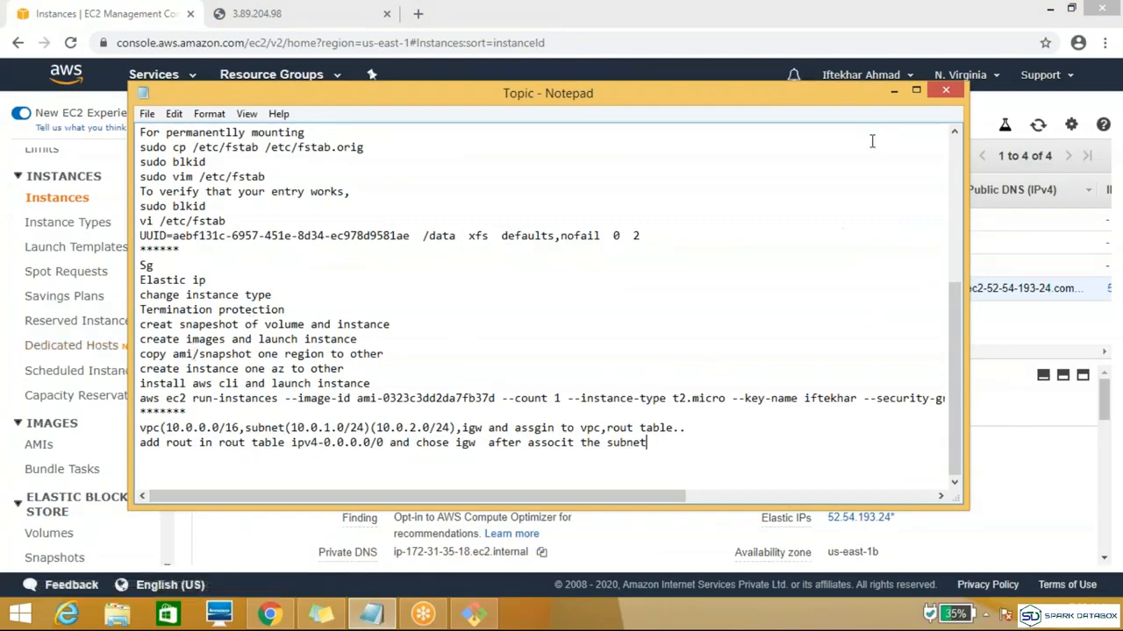
{"action": "left_click", "coordinate": [892, 91]}
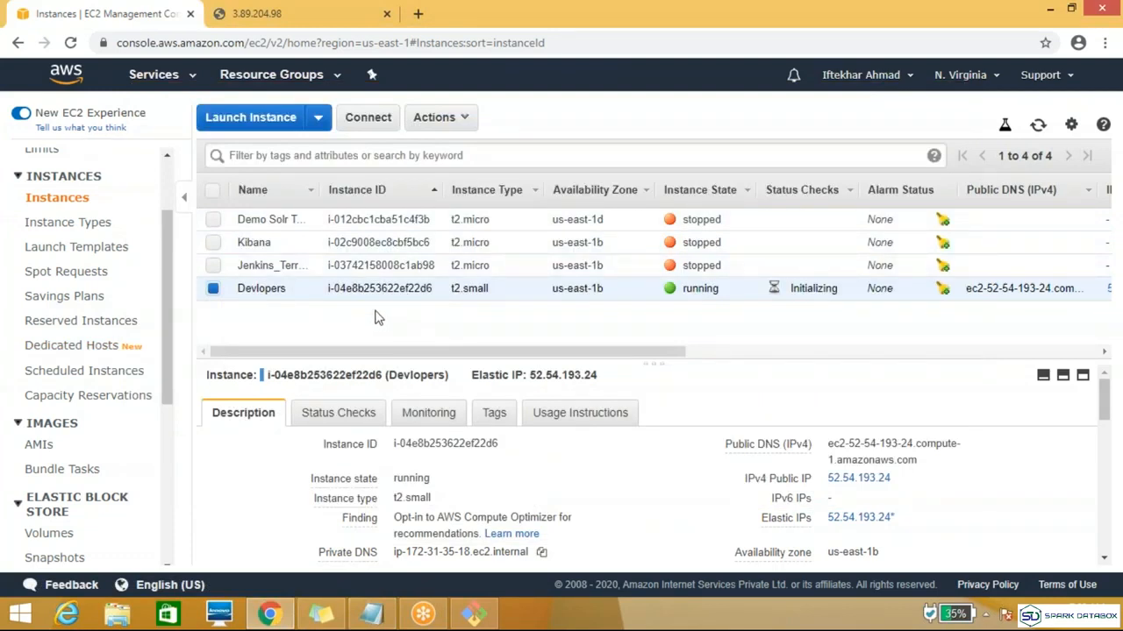
Step: Assign the host_testing security group to the Devlopers instance in addition to Demo_sg and check the groups in its description
{"action": "left_click", "coordinate": [465, 119]}
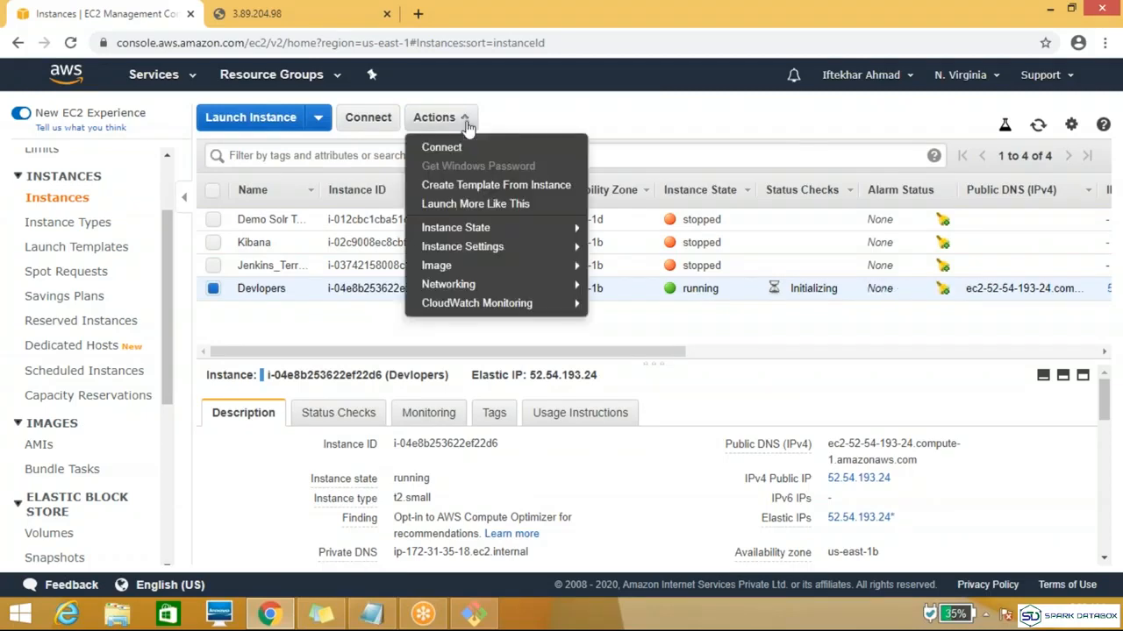
{"action": "mouse_move", "coordinate": [525, 292]}
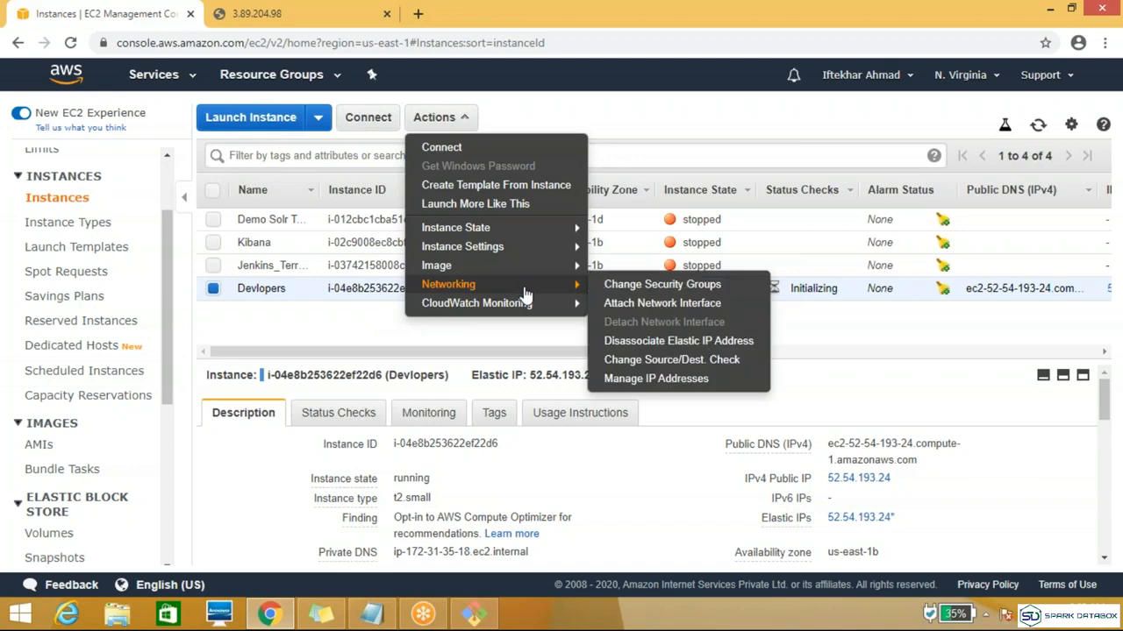
{"action": "left_click", "coordinate": [717, 286]}
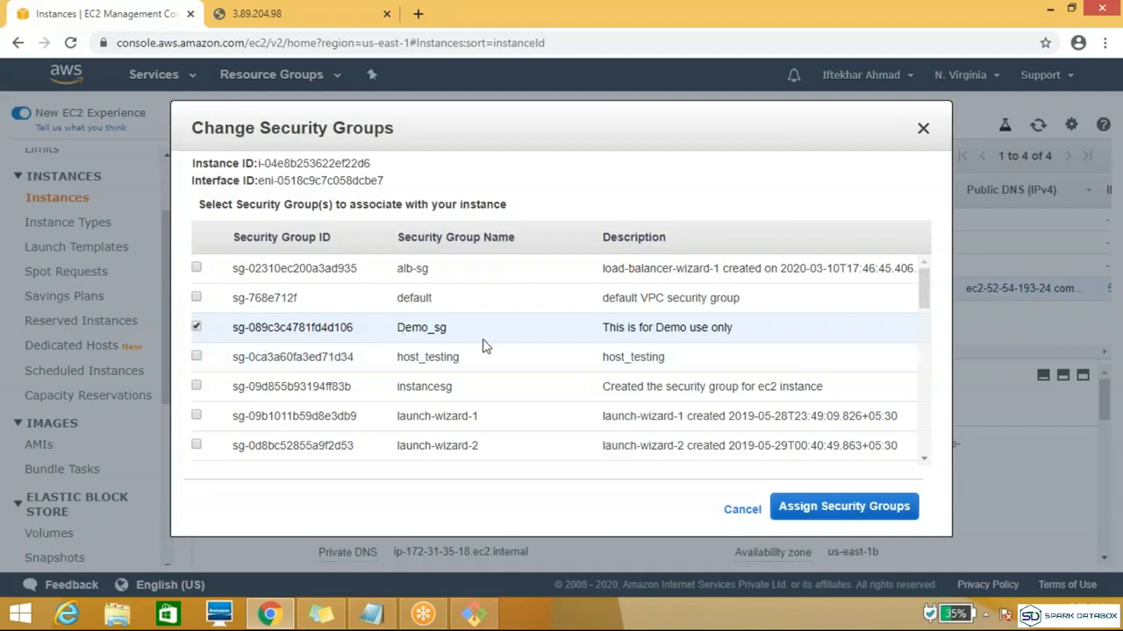
{"action": "left_click", "coordinate": [195, 358]}
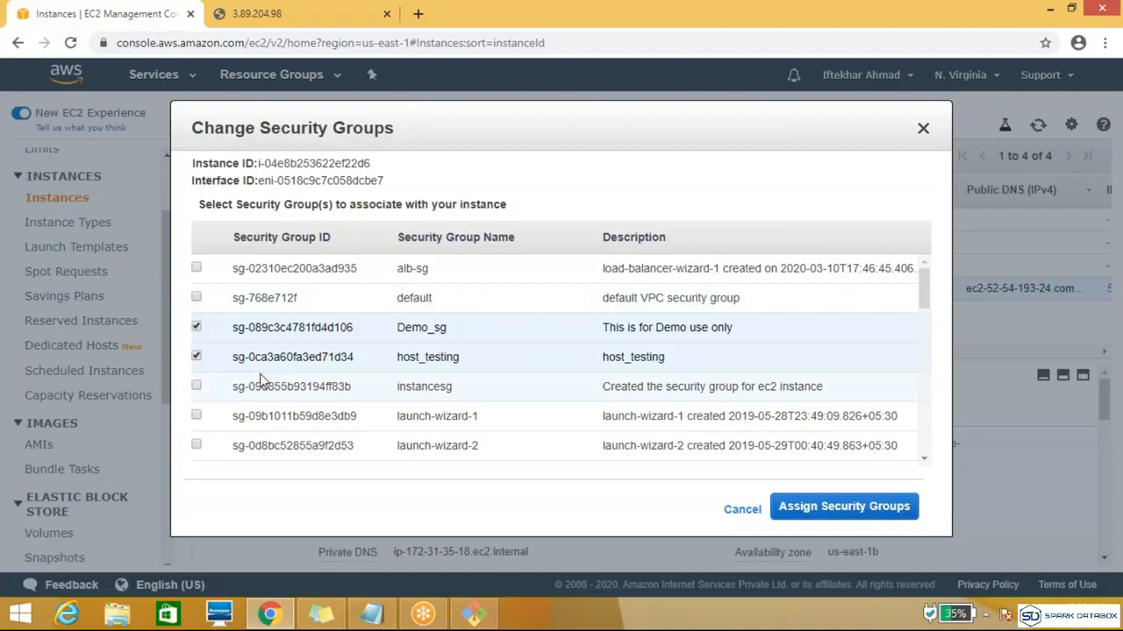
{"action": "left_click", "coordinate": [815, 510]}
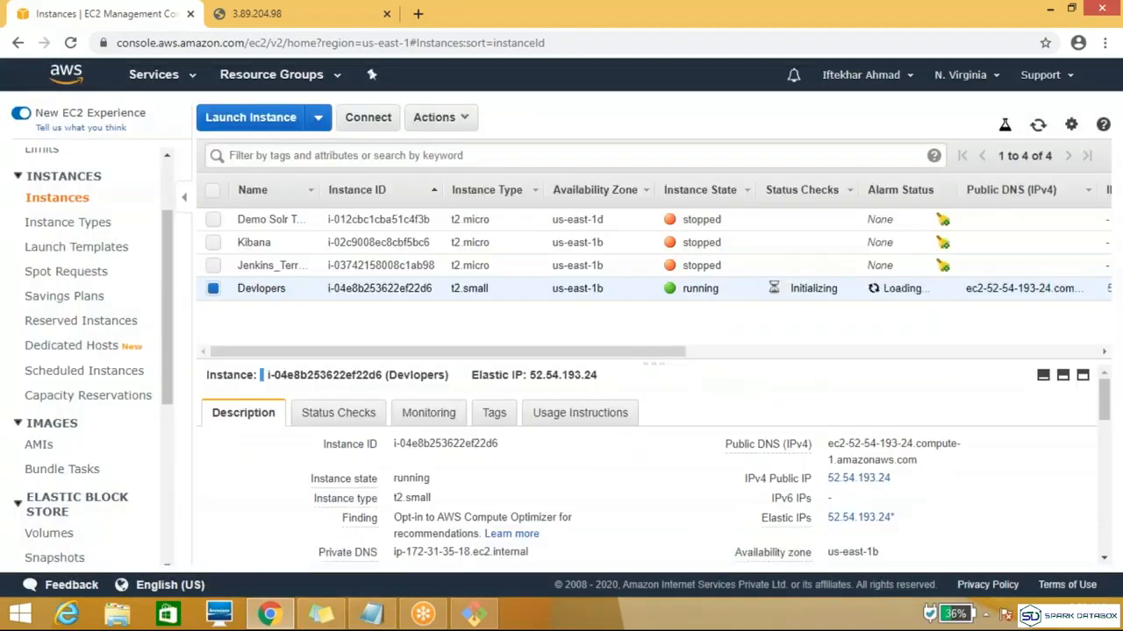
{"action": "left_click_drag", "start_coordinate": [1099, 406], "coordinate": [1107, 439]}
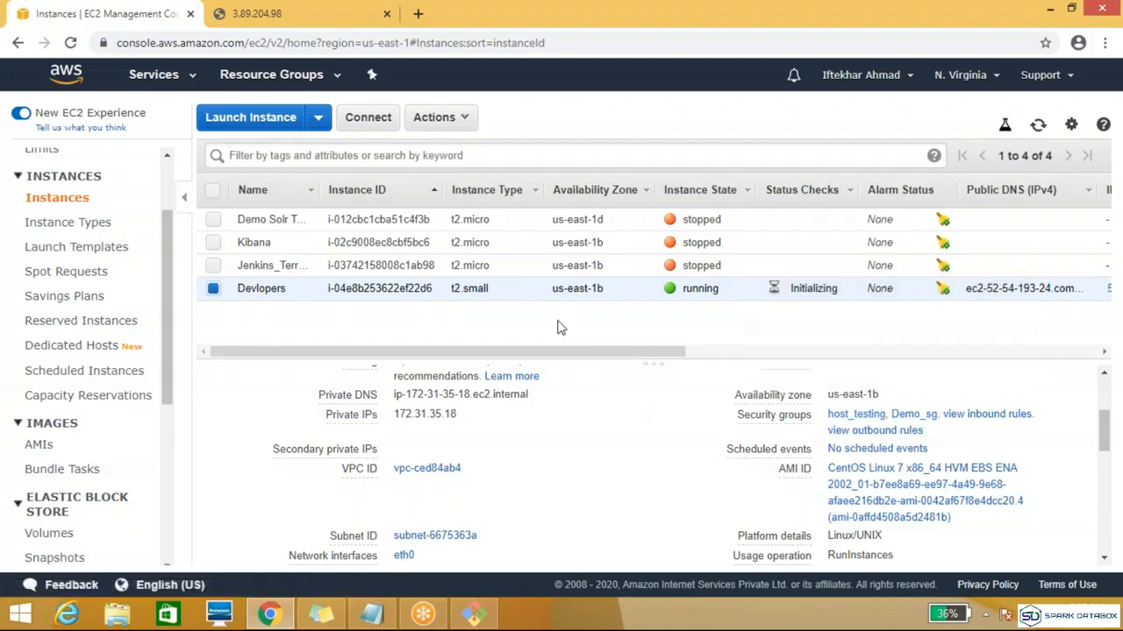
Step: Remove the host_testing security group from the Devlopers instance, keep only Demo_sg assigned, and refresh the instance list
{"action": "left_click", "coordinate": [467, 120]}
{"action": "mouse_move", "coordinate": [519, 248]}
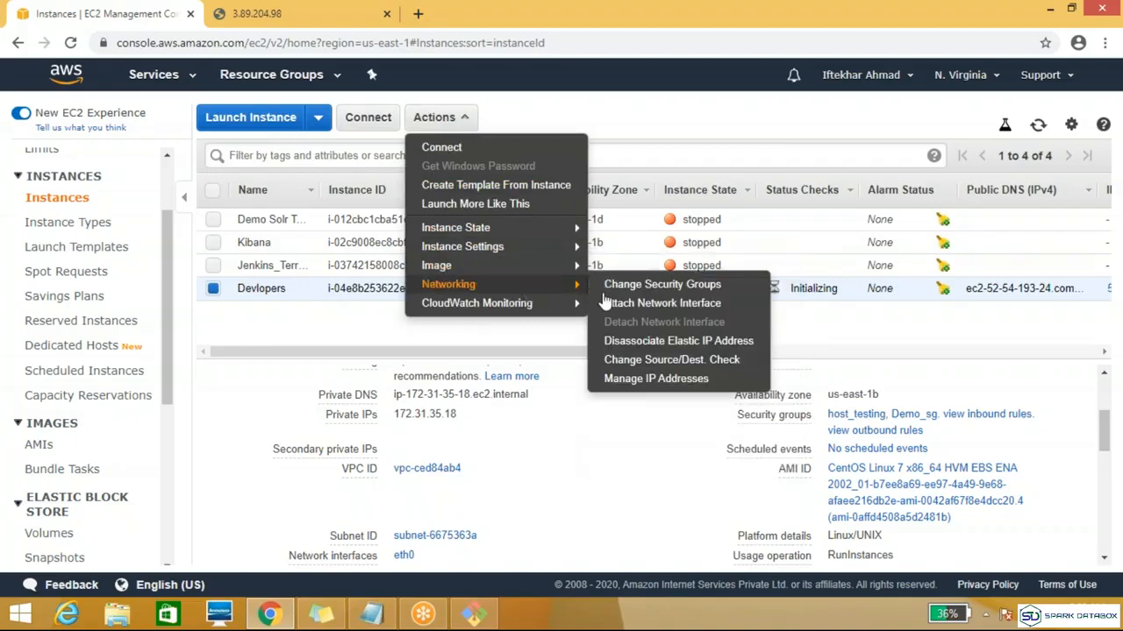
{"action": "left_click", "coordinate": [659, 288]}
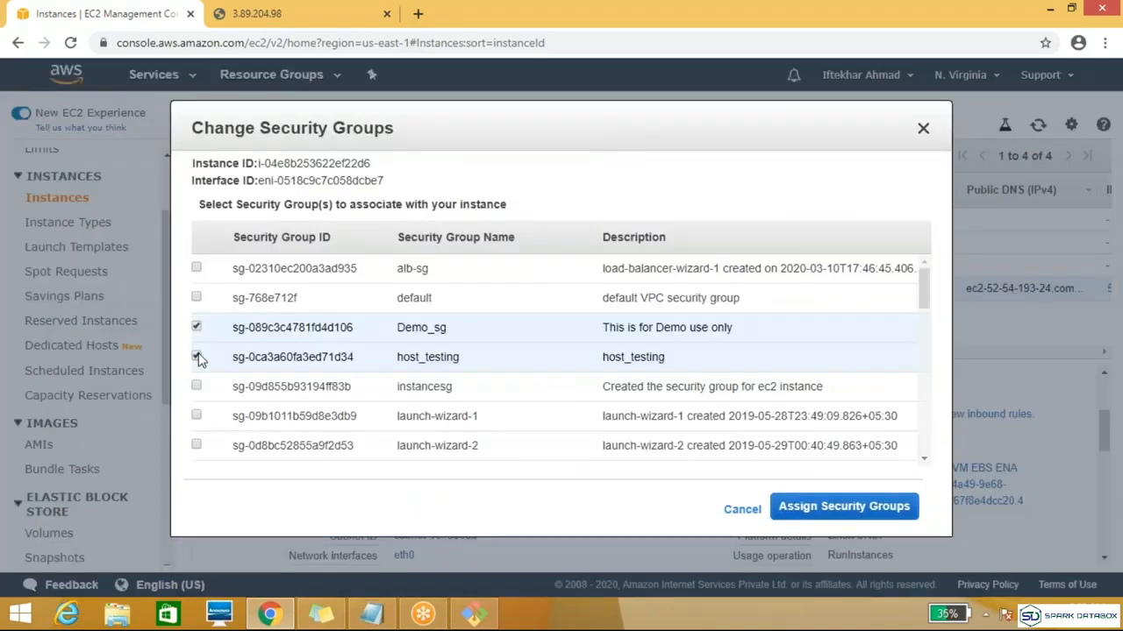
{"action": "left_click", "coordinate": [891, 509]}
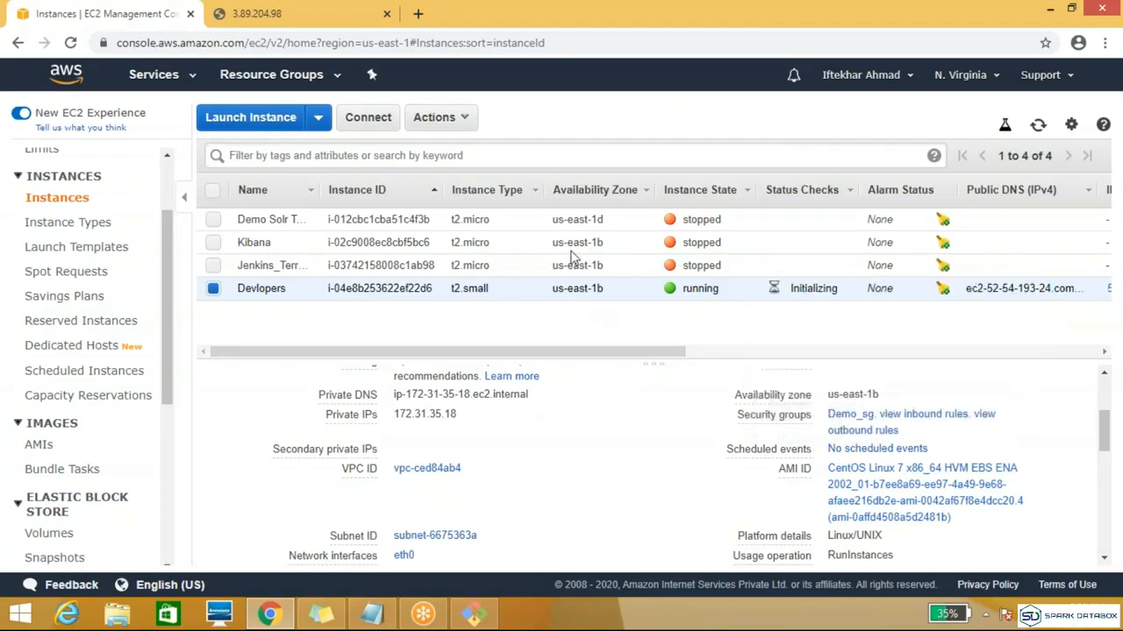
{"action": "left_click", "coordinate": [1041, 127]}
Step: Open the Demo_sg security group of the Devlopers instance and review its inbound rules
{"action": "left_click", "coordinate": [840, 417]}
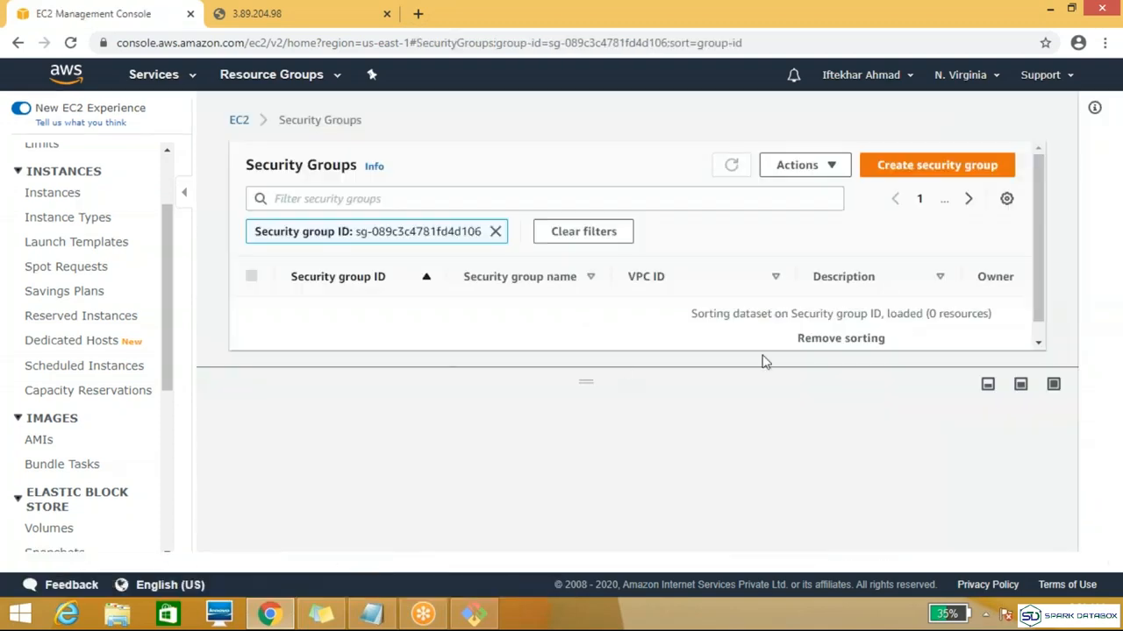
{"action": "left_click", "coordinate": [359, 313]}
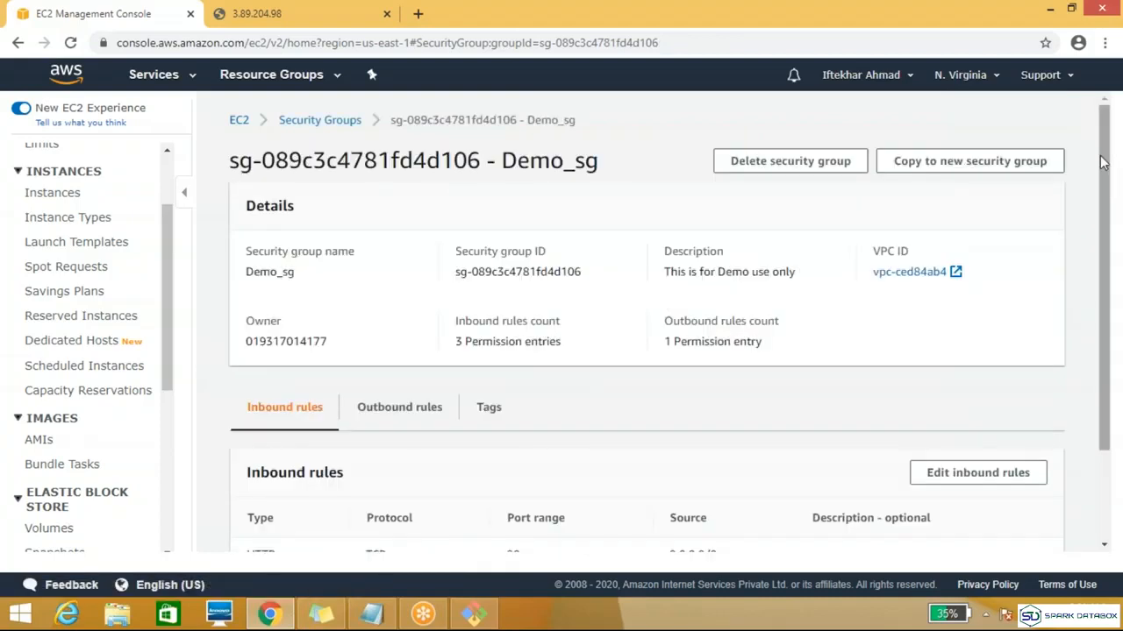
{"action": "left_click_drag", "start_coordinate": [1103, 163], "coordinate": [1103, 251]}
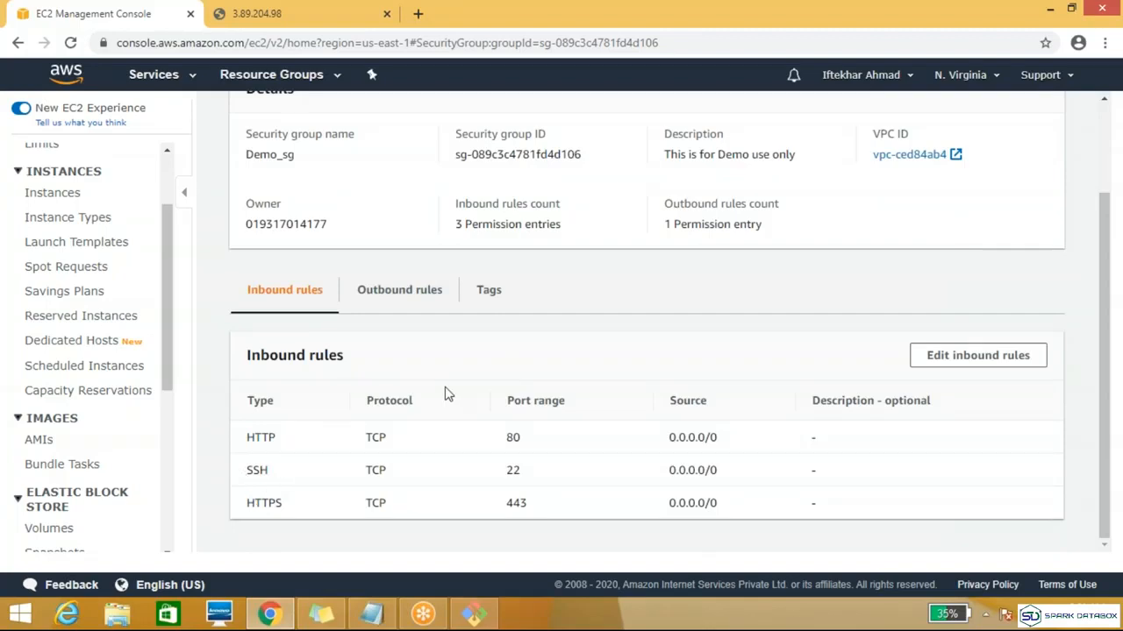
Step: Delete the All traffic outbound rule of the Demo_sg security group and save the rules
{"action": "left_click", "coordinate": [396, 297]}
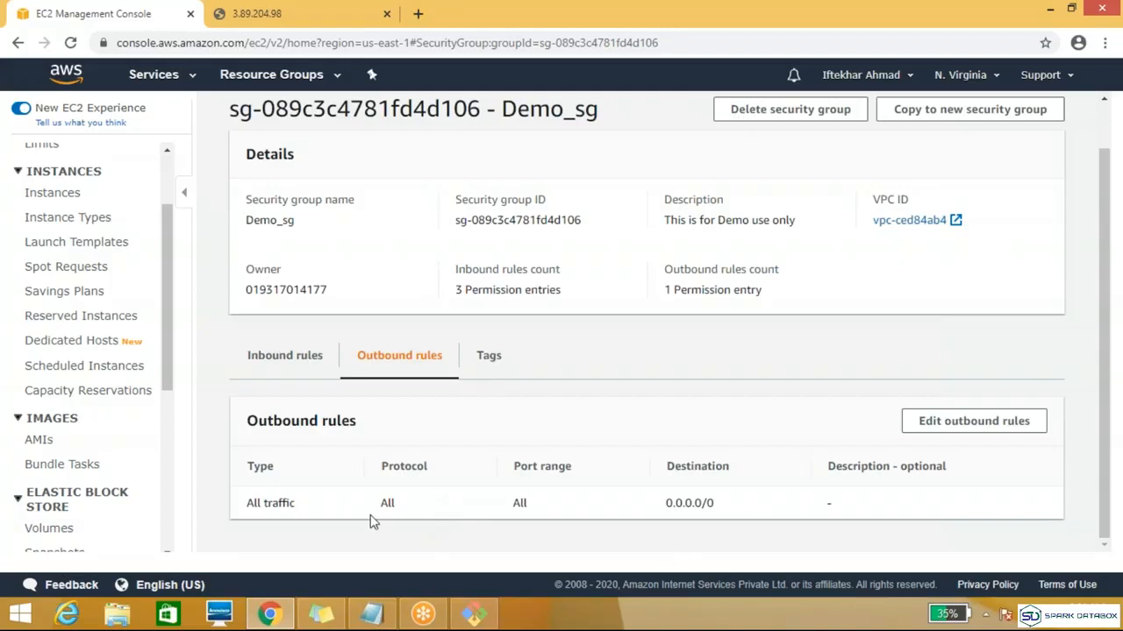
{"action": "left_click", "coordinate": [992, 422]}
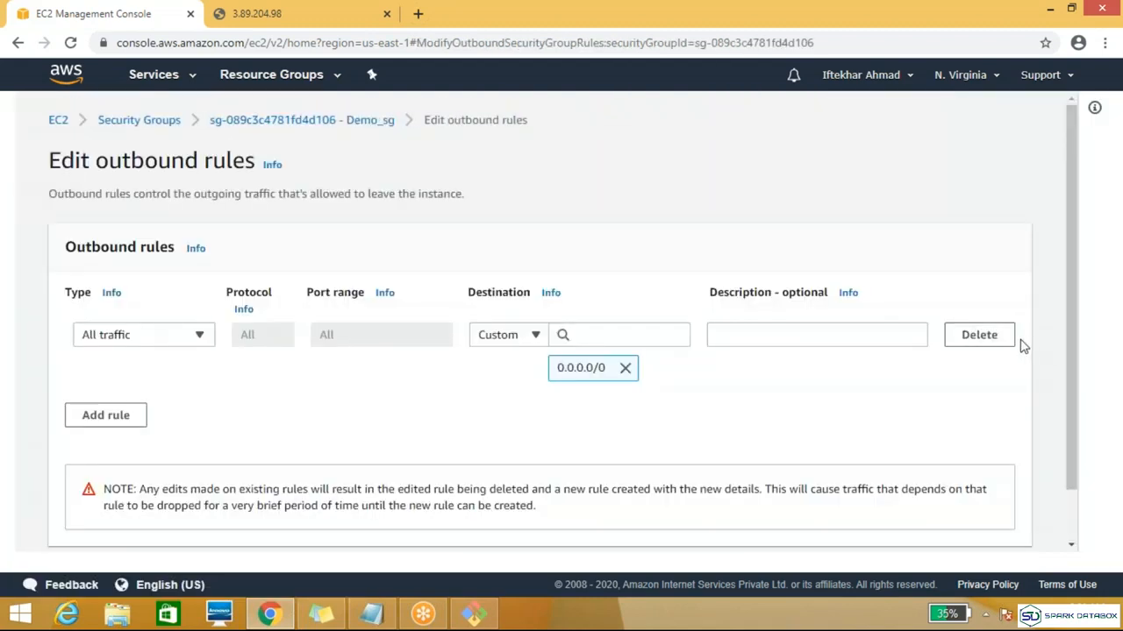
{"action": "left_click", "coordinate": [963, 336]}
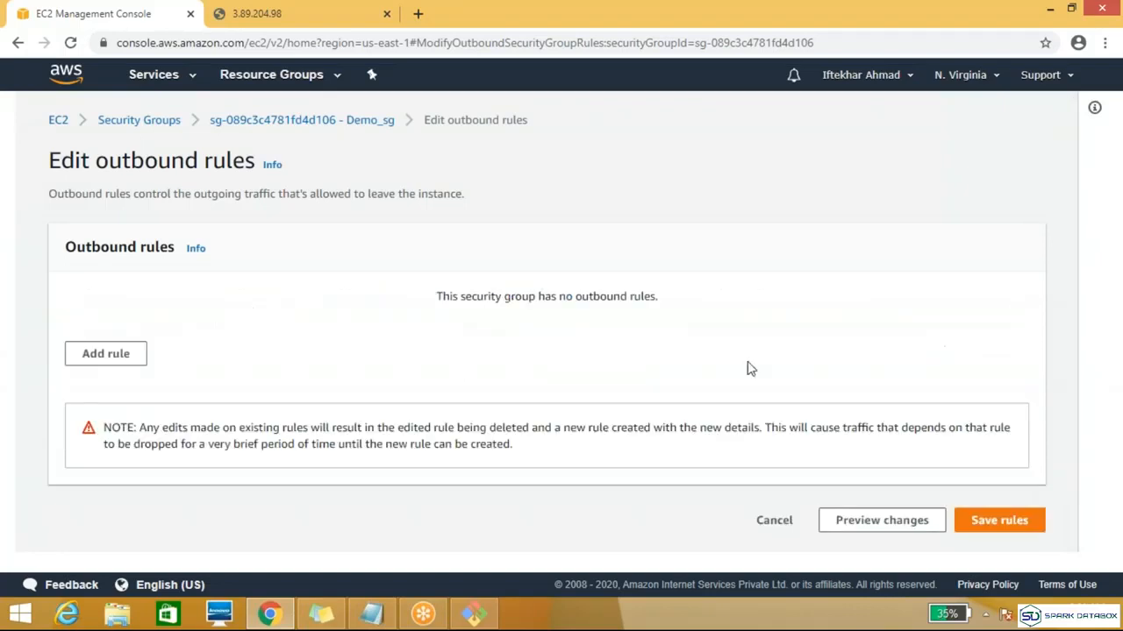
{"action": "left_click", "coordinate": [989, 520]}
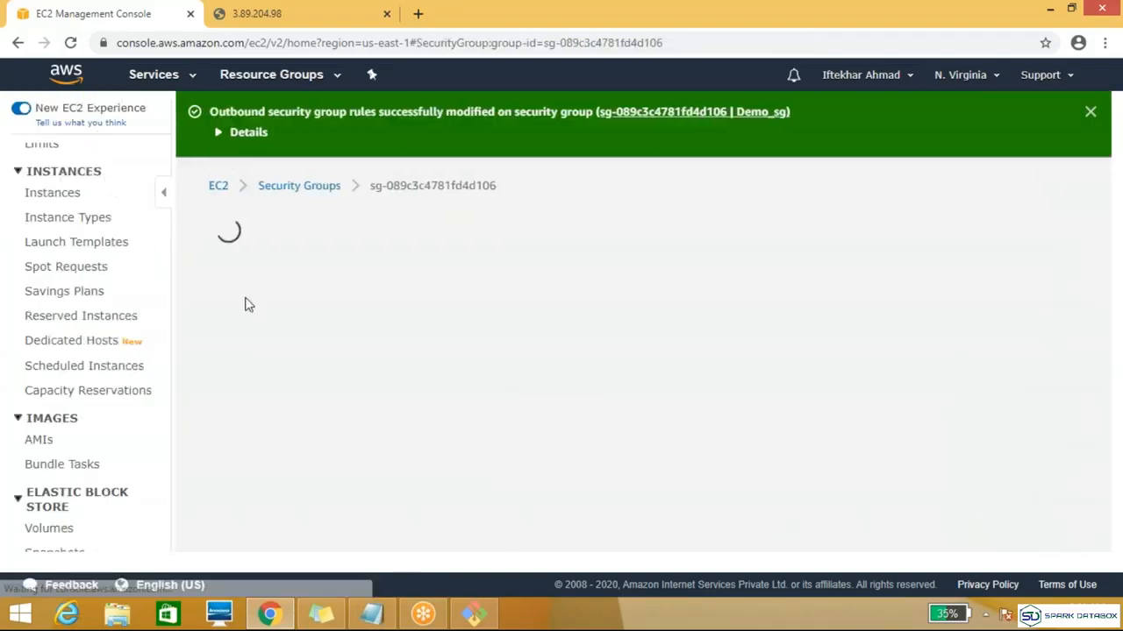
{"action": "left_click_drag", "start_coordinate": [1102, 195], "coordinate": [1082, 236]}
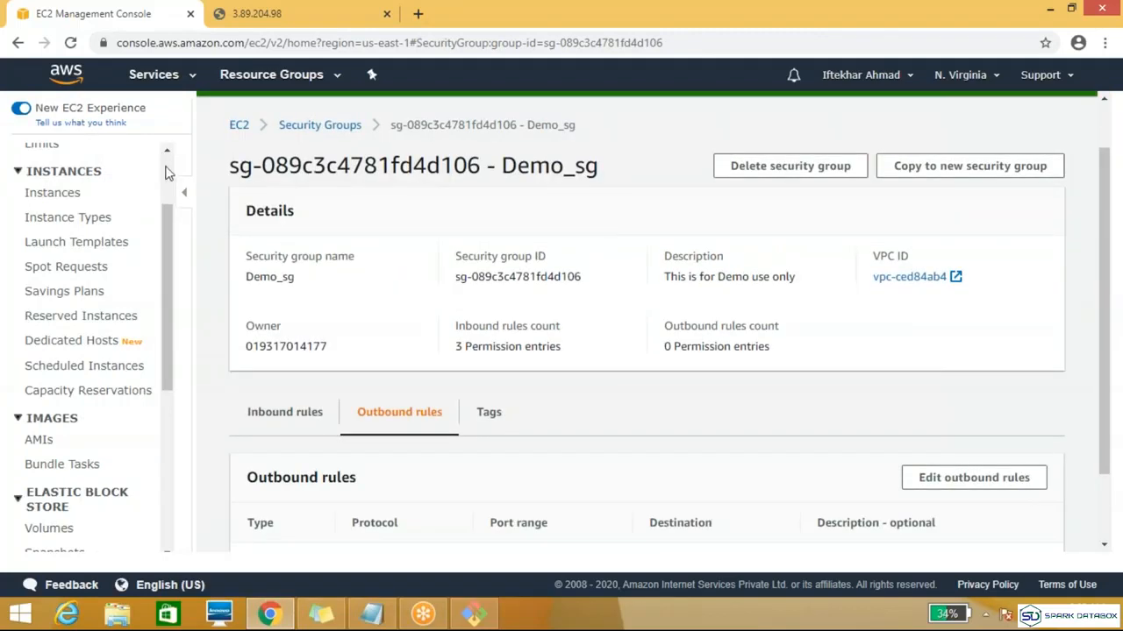
Step: Test the web page at 3.89.204.98 by reloading it, and check the Demo_sg inbound rules in the meantime
{"action": "left_click", "coordinate": [315, 20]}
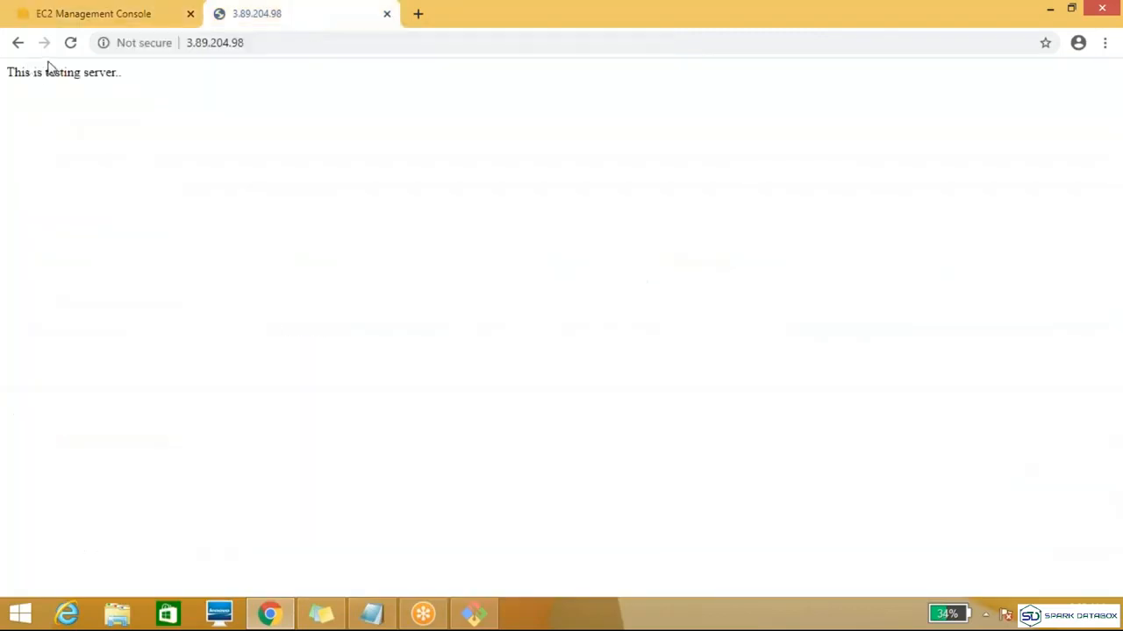
{"action": "left_click", "coordinate": [70, 46]}
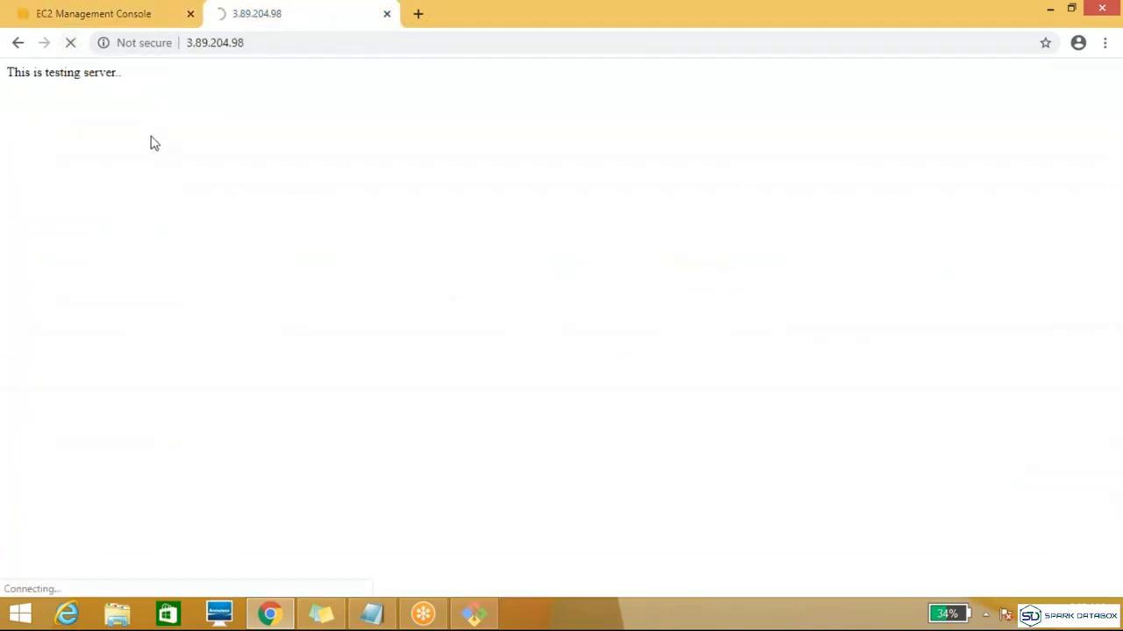
{"action": "left_click", "coordinate": [54, 12]}
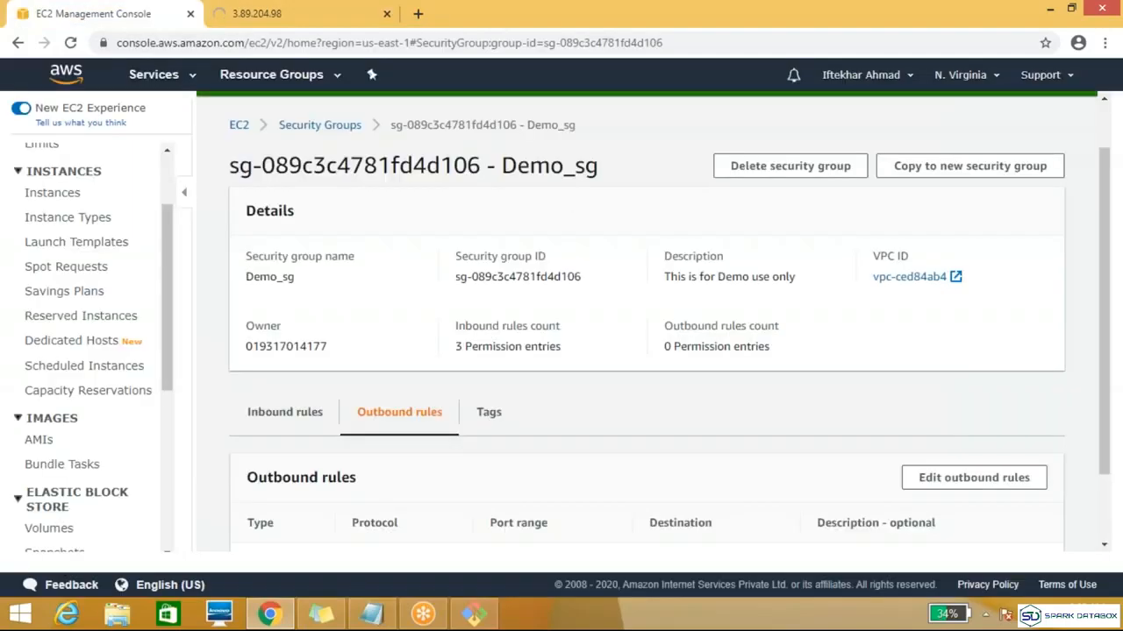
{"action": "left_click", "coordinate": [295, 416]}
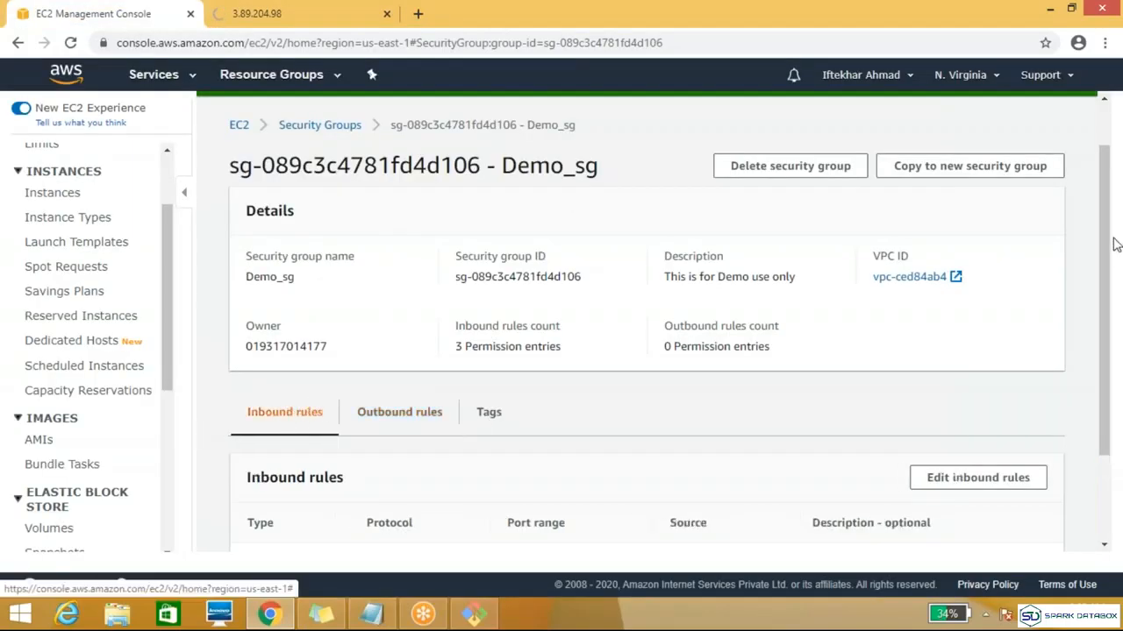
{"action": "left_click_drag", "start_coordinate": [1103, 253], "coordinate": [1102, 363]}
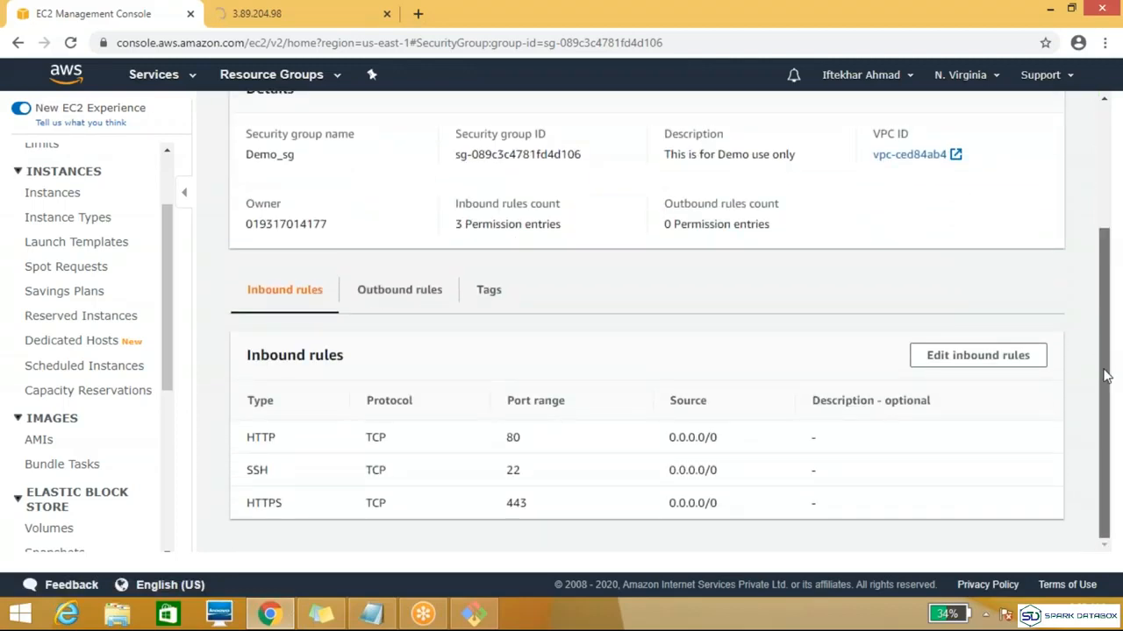
{"action": "mouse_move", "coordinate": [1105, 376]}
{"action": "left_mouse_down"}
{"action": "mouse_move", "coordinate": [1109, 291]}
{"action": "mouse_move", "coordinate": [1106, 359]}
{"action": "left_mouse_up"}
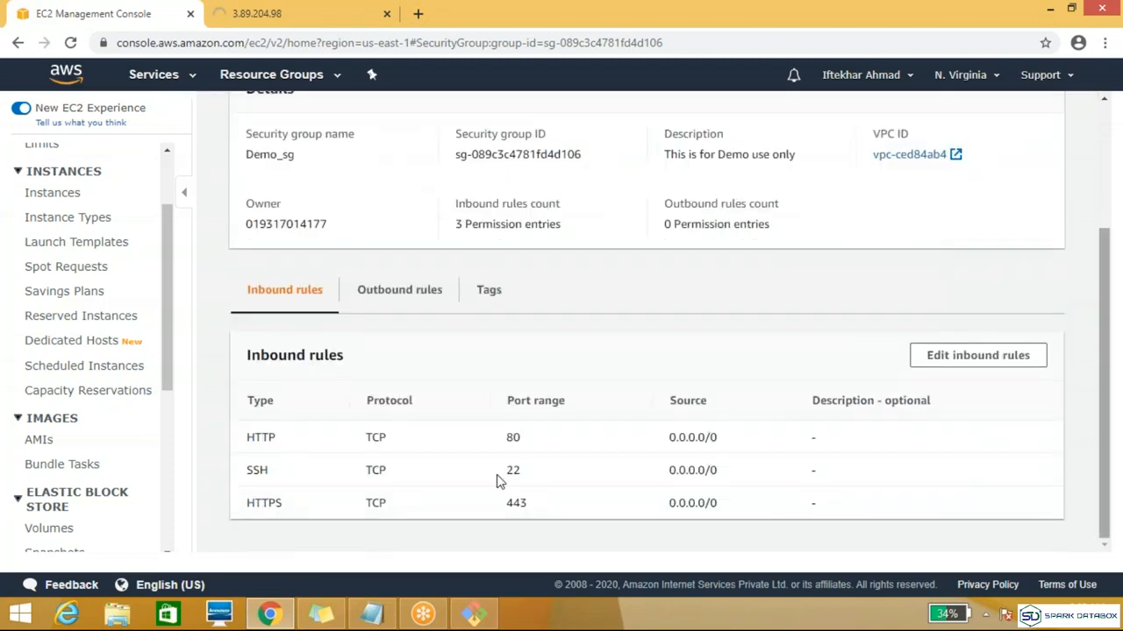
{"action": "left_click", "coordinate": [332, 9]}
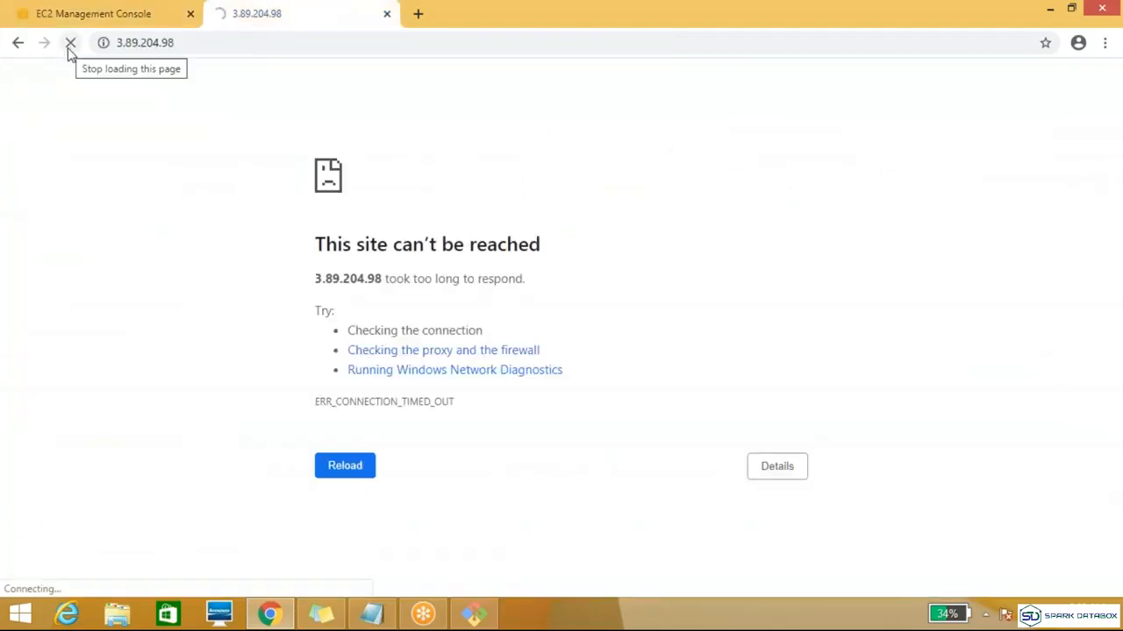
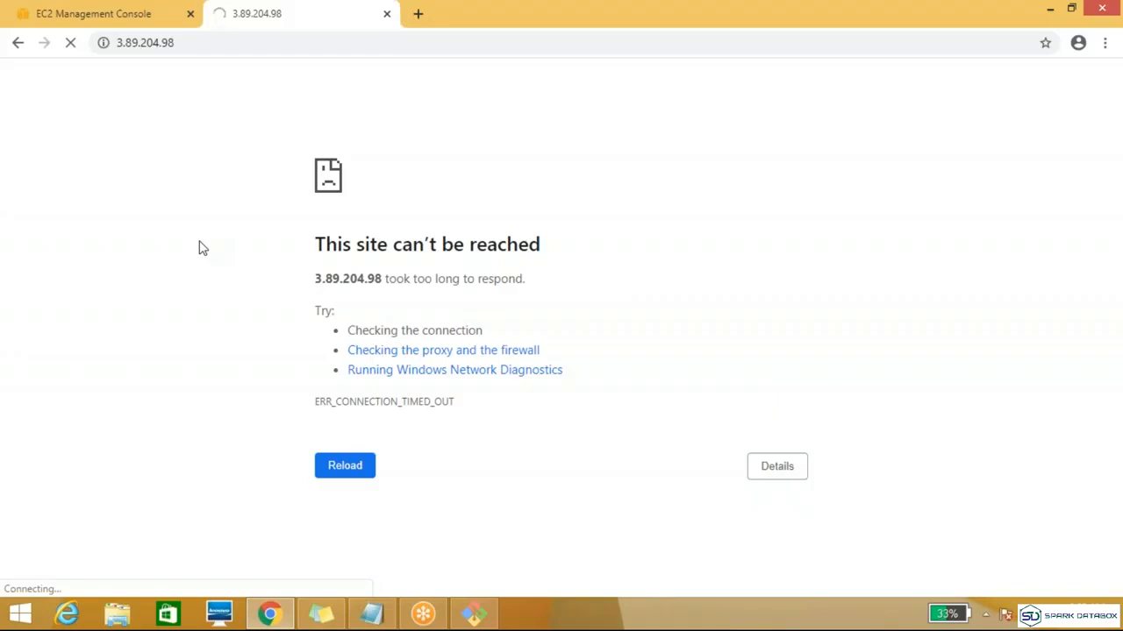
Step: Add an All TCP outbound rule with destination 0.0.0.0/0 to the Demo_sg security group and save the rules
{"action": "left_click", "coordinate": [84, 19]}
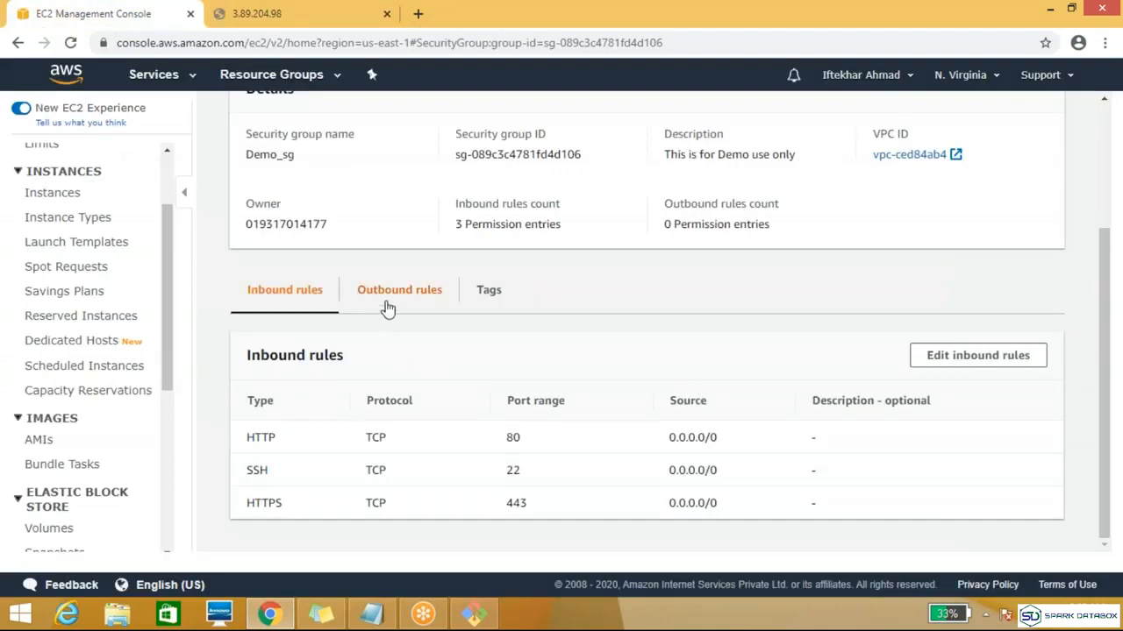
{"action": "left_click", "coordinate": [309, 15]}
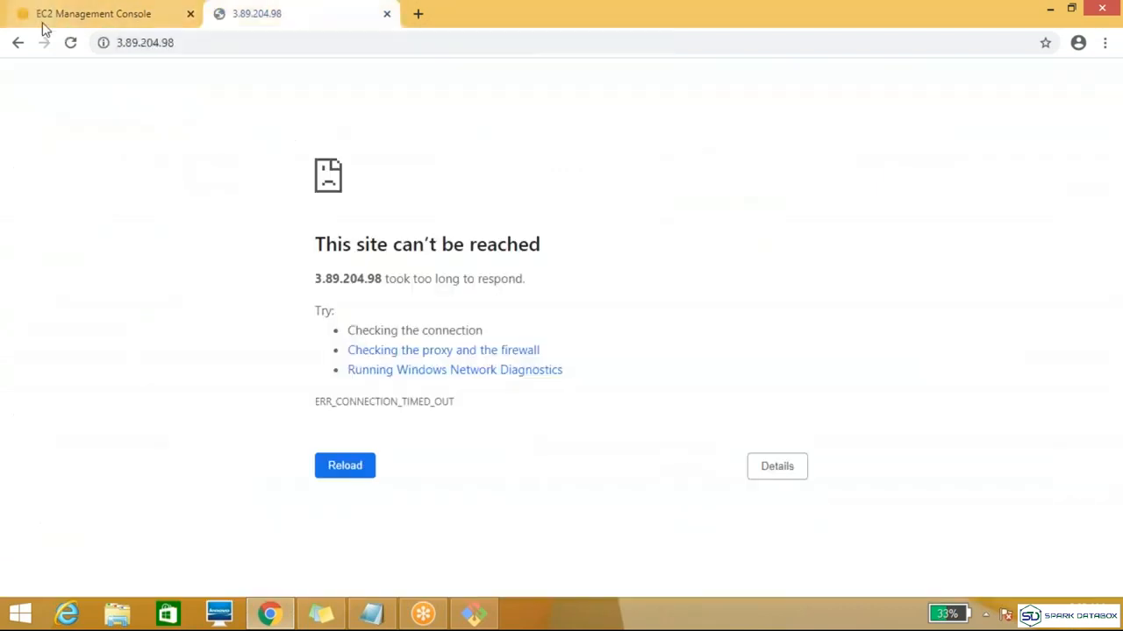
{"action": "left_click", "coordinate": [91, 16]}
{"action": "left_click", "coordinate": [410, 307]}
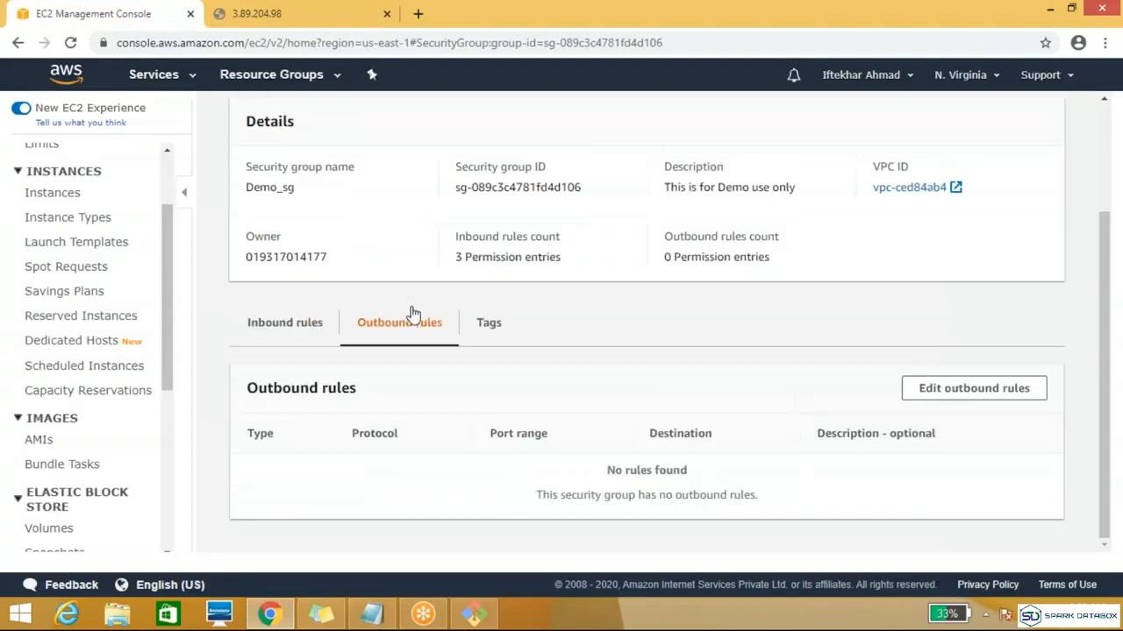
{"action": "left_click", "coordinate": [978, 399]}
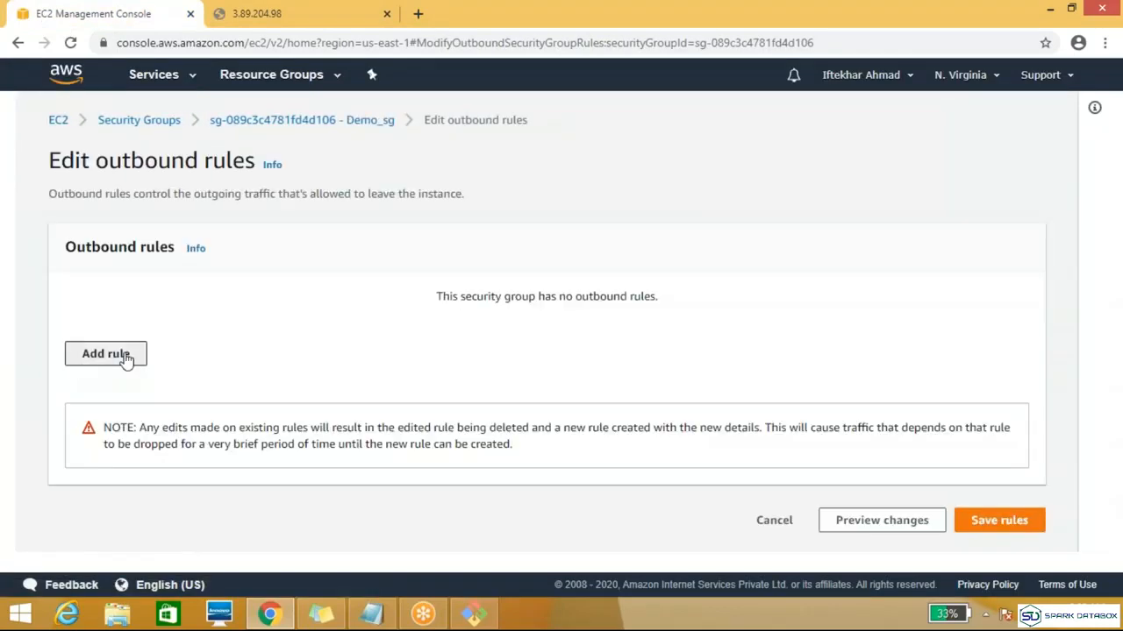
{"action": "left_click", "coordinate": [127, 356]}
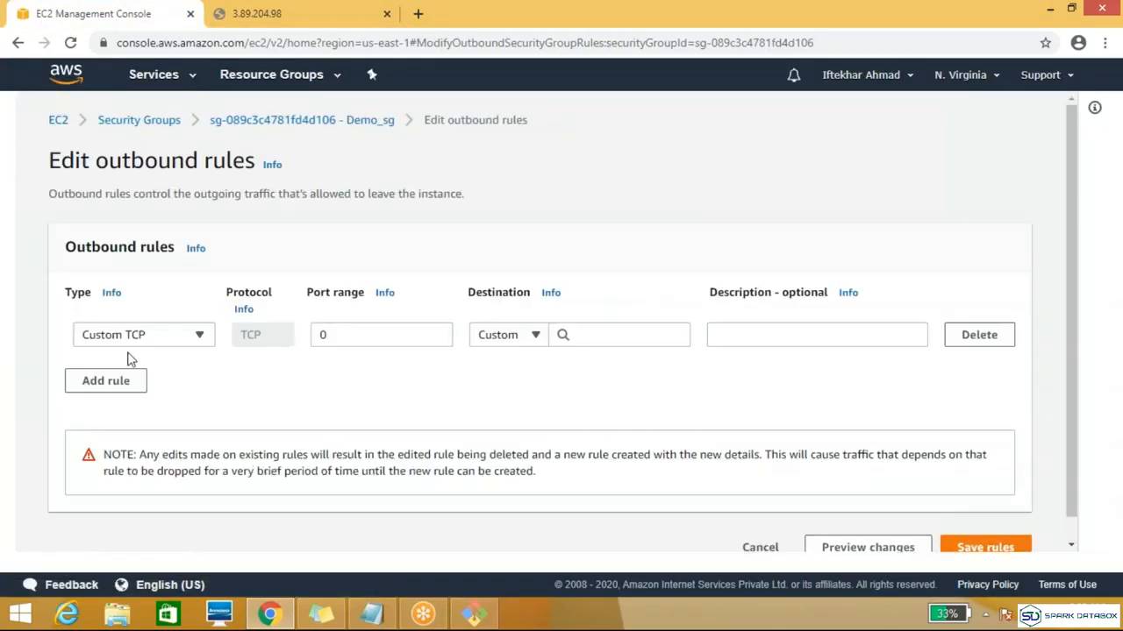
{"action": "left_click", "coordinate": [199, 335]}
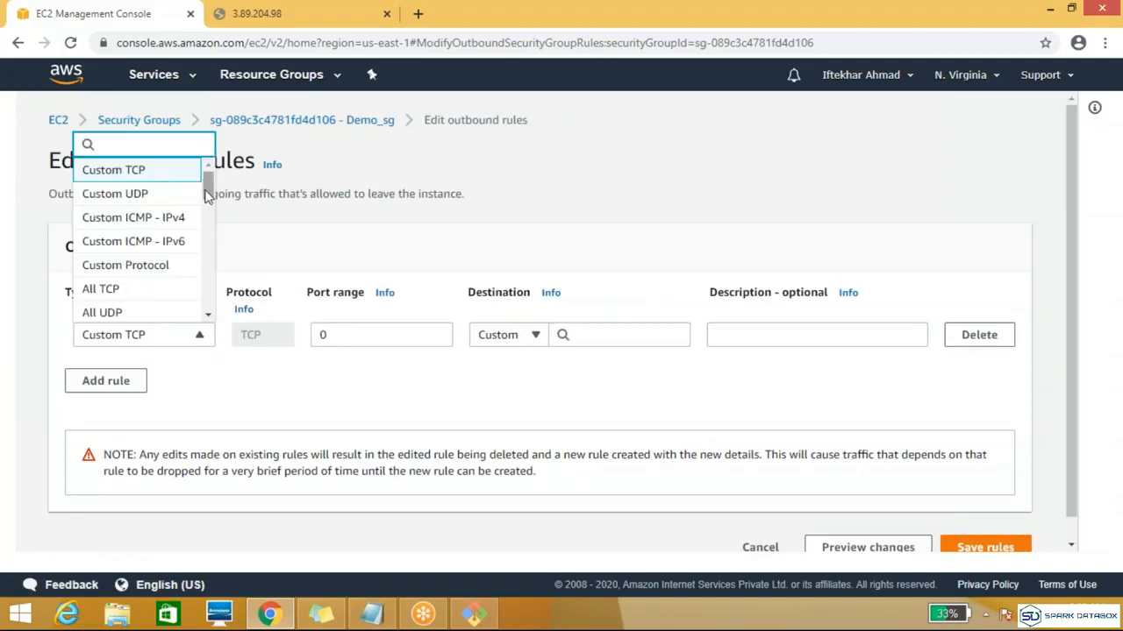
{"action": "left_click", "coordinate": [131, 292]}
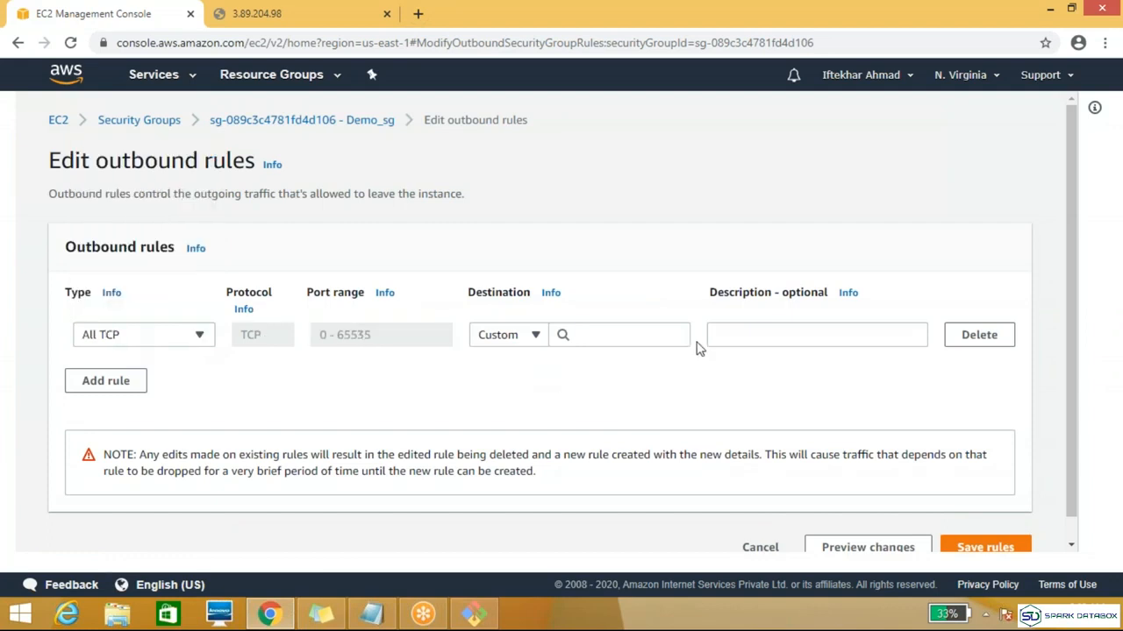
{"action": "left_click", "coordinate": [595, 338]}
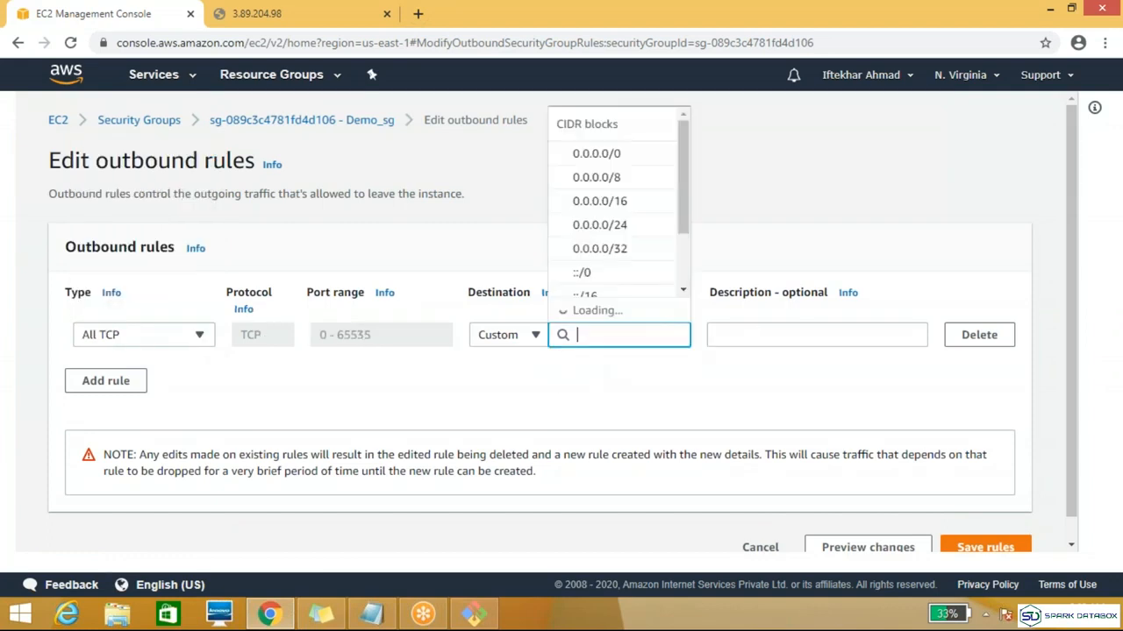
{"action": "left_click", "coordinate": [596, 179]}
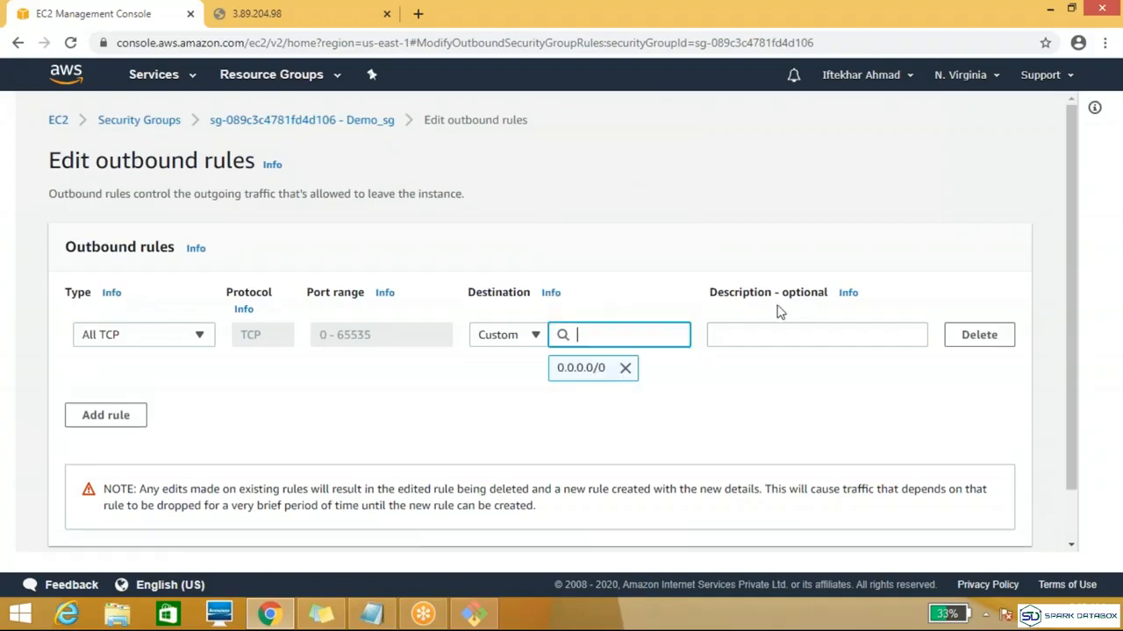
{"action": "left_click_drag", "start_coordinate": [1071, 354], "coordinate": [1072, 412]}
{"action": "left_click", "coordinate": [998, 520]}
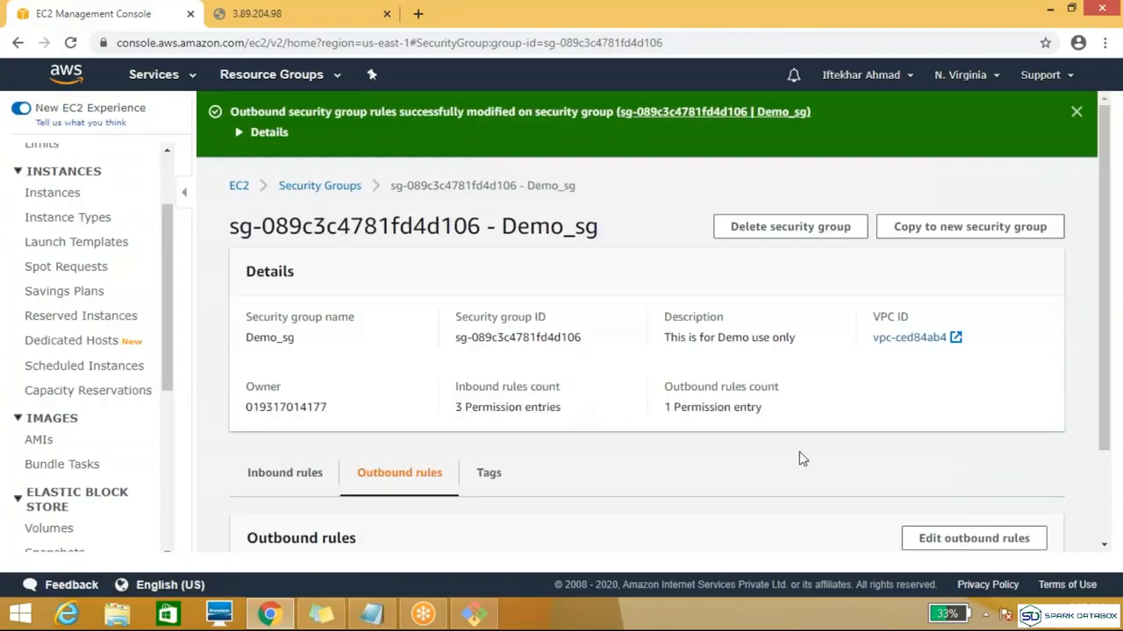
Step: Test the web page at 3.89.204.98 by reloading it twice, opening the instance list between the attempts
{"action": "left_click", "coordinate": [248, 14]}
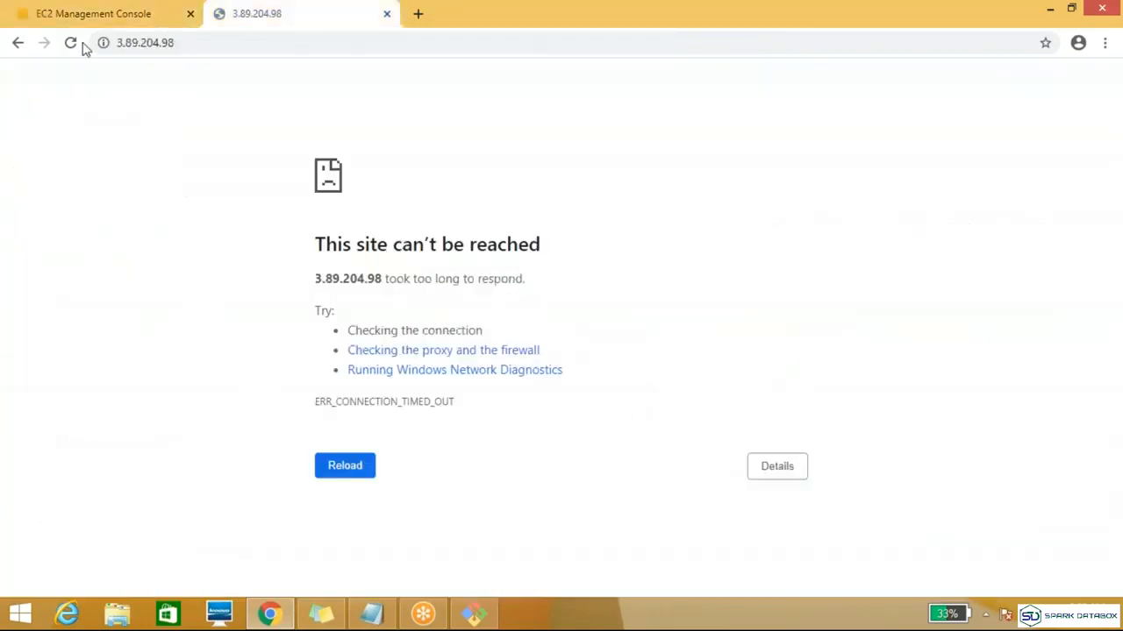
{"action": "left_click", "coordinate": [72, 43]}
{"action": "left_click", "coordinate": [117, 13]}
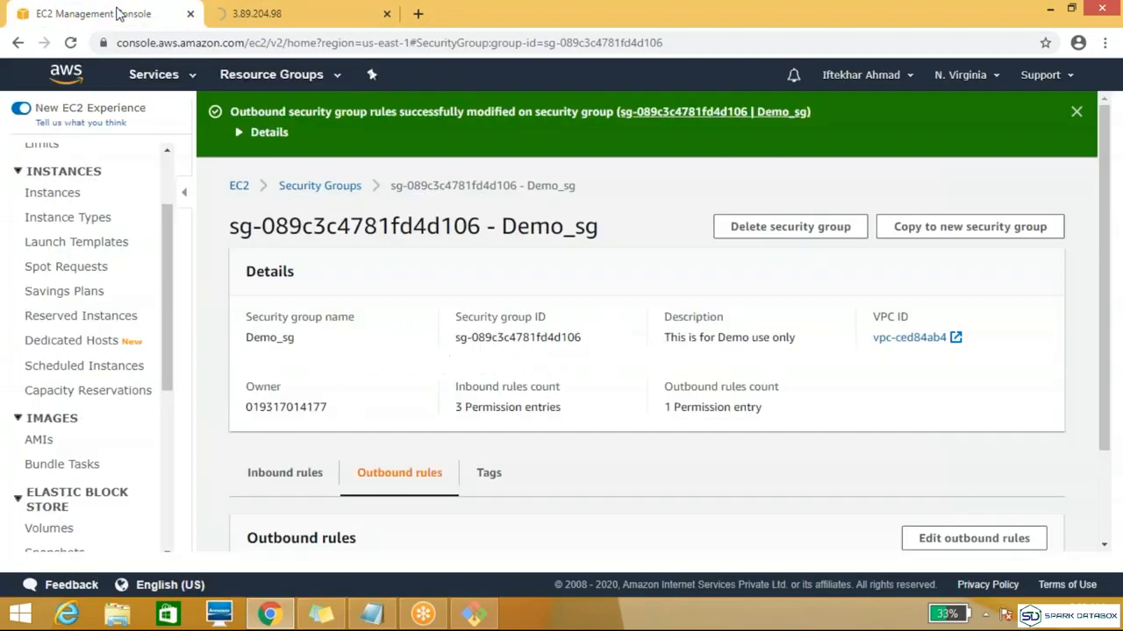
{"action": "left_click", "coordinate": [273, 19]}
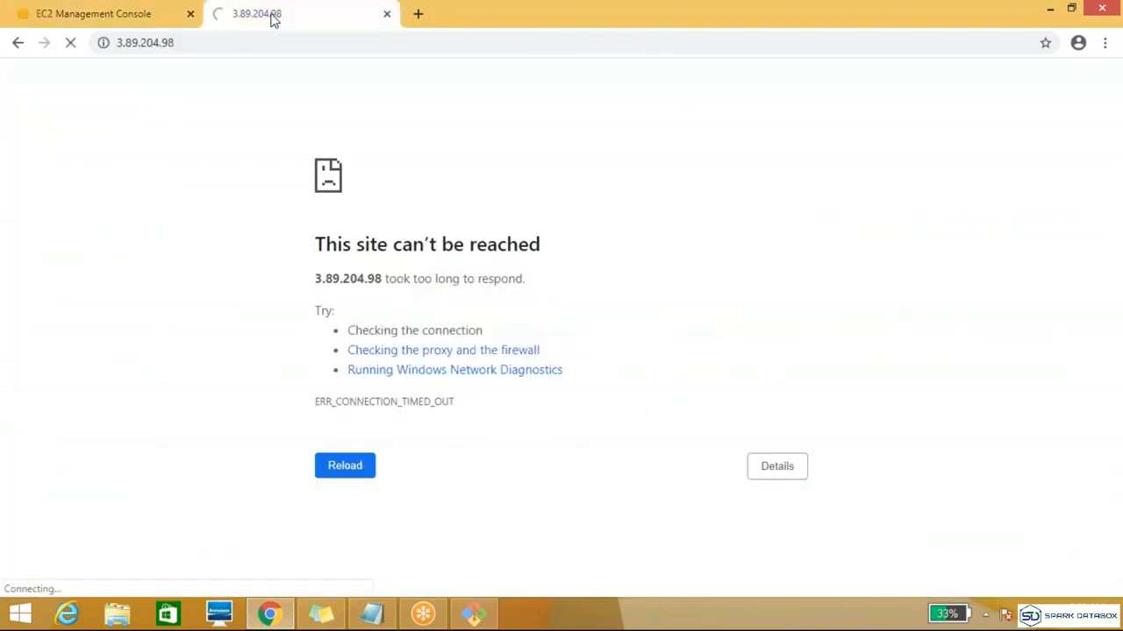
{"action": "left_click", "coordinate": [120, 11]}
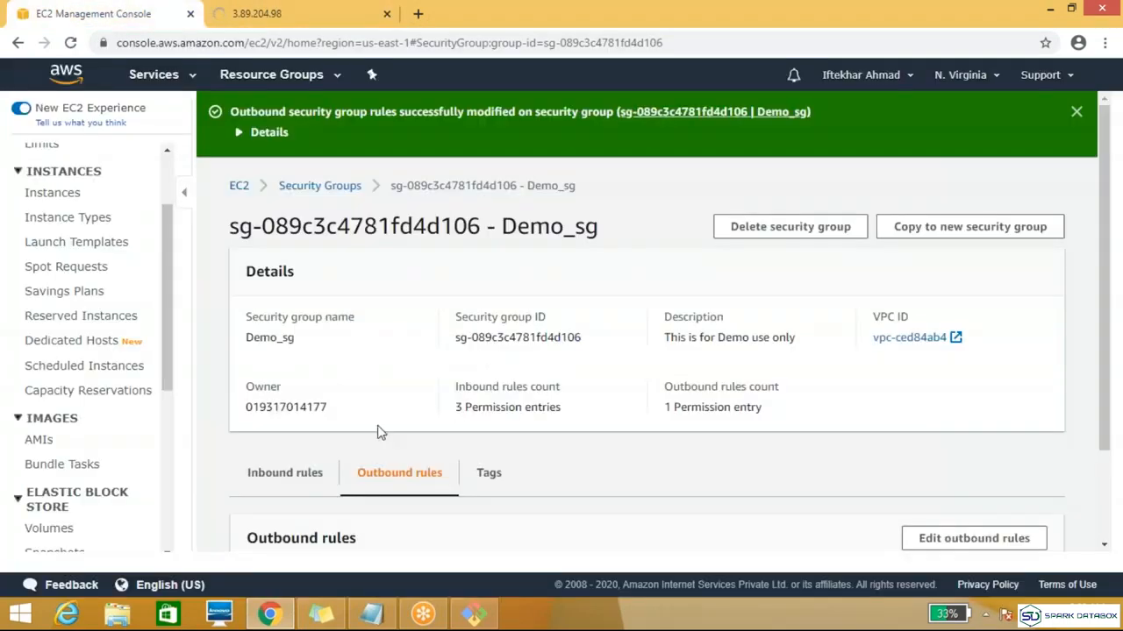
{"action": "left_click", "coordinate": [56, 194]}
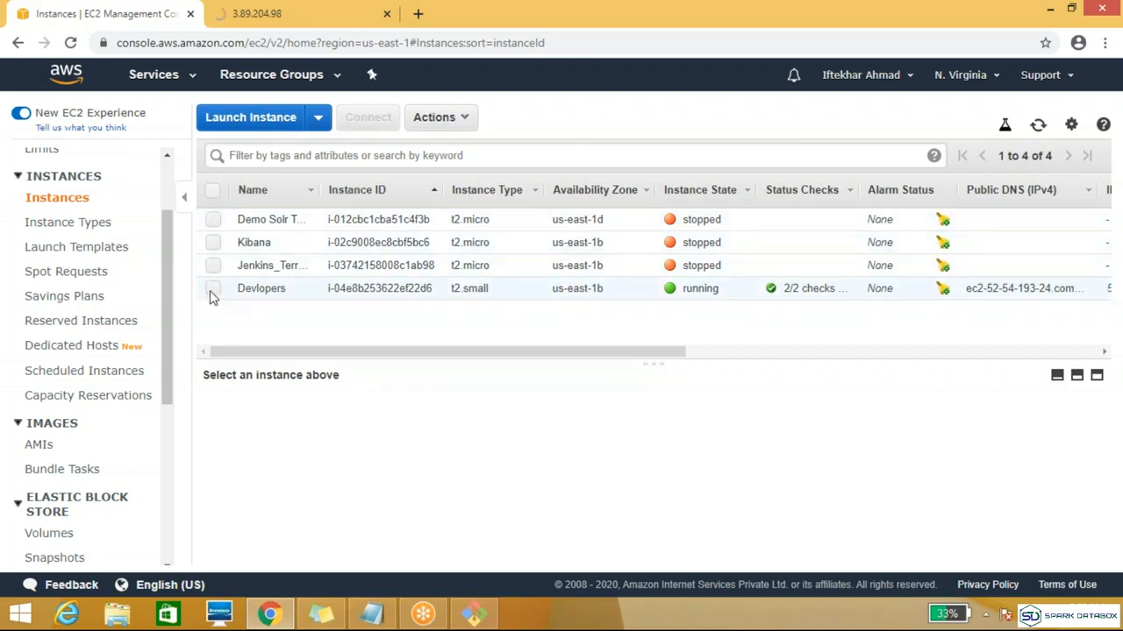
{"action": "left_click", "coordinate": [259, 16]}
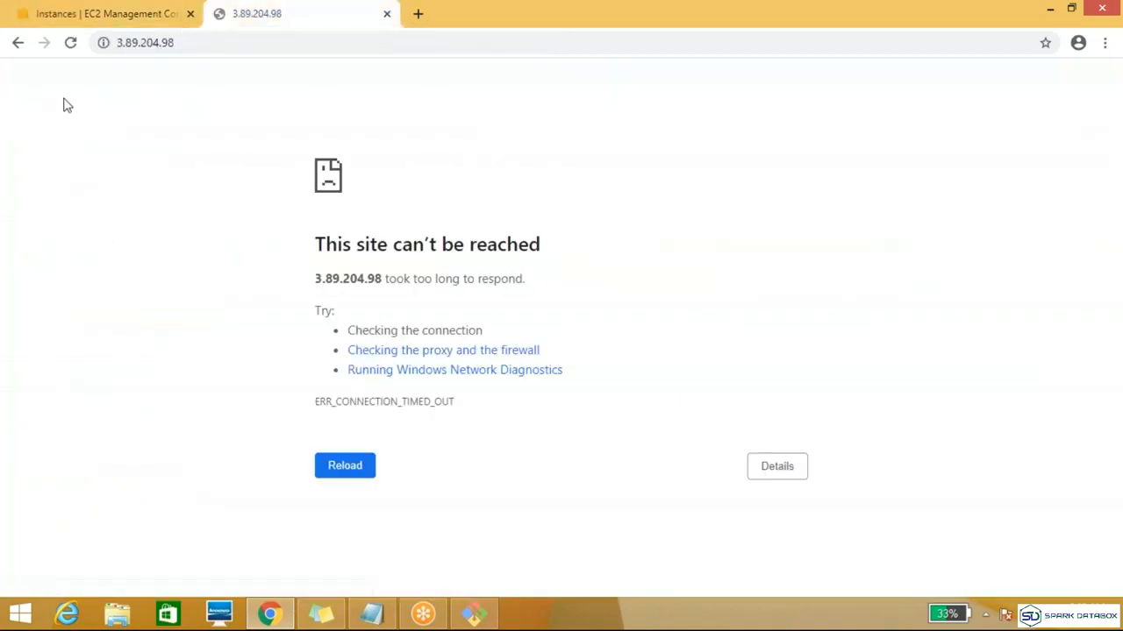
{"action": "left_click", "coordinate": [70, 44]}
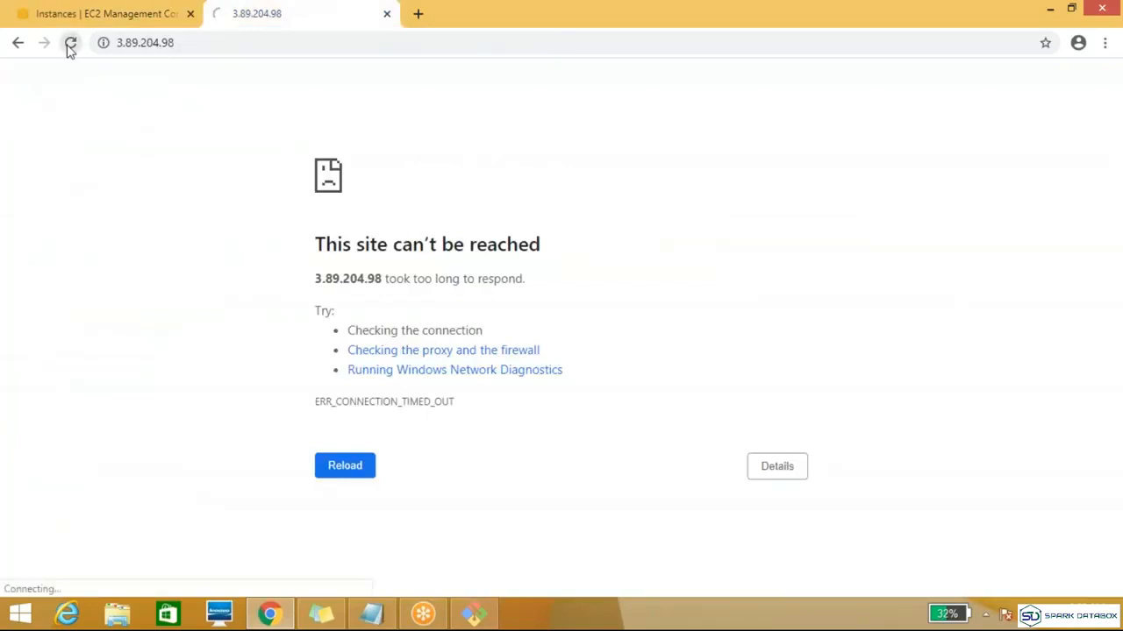
Step: Assign the host_testing security group to the Devlopers instance in addition to Demo_sg, and reload the console page
{"action": "left_click", "coordinate": [118, 14]}
{"action": "left_click", "coordinate": [216, 291]}
{"action": "left_click", "coordinate": [456, 122]}
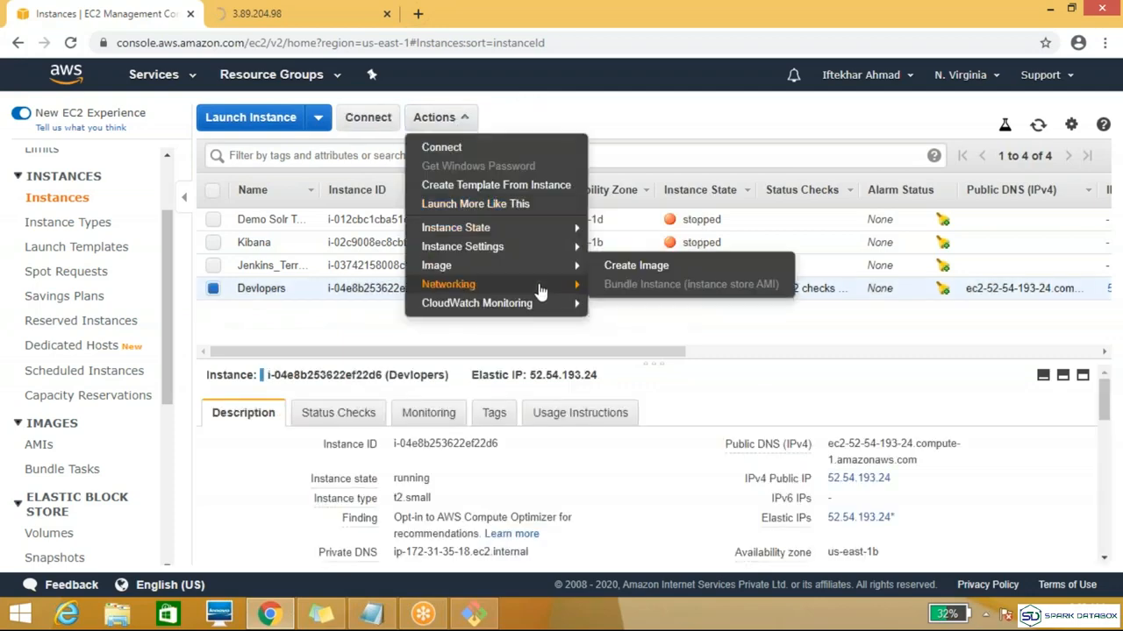
{"action": "left_click", "coordinate": [671, 286]}
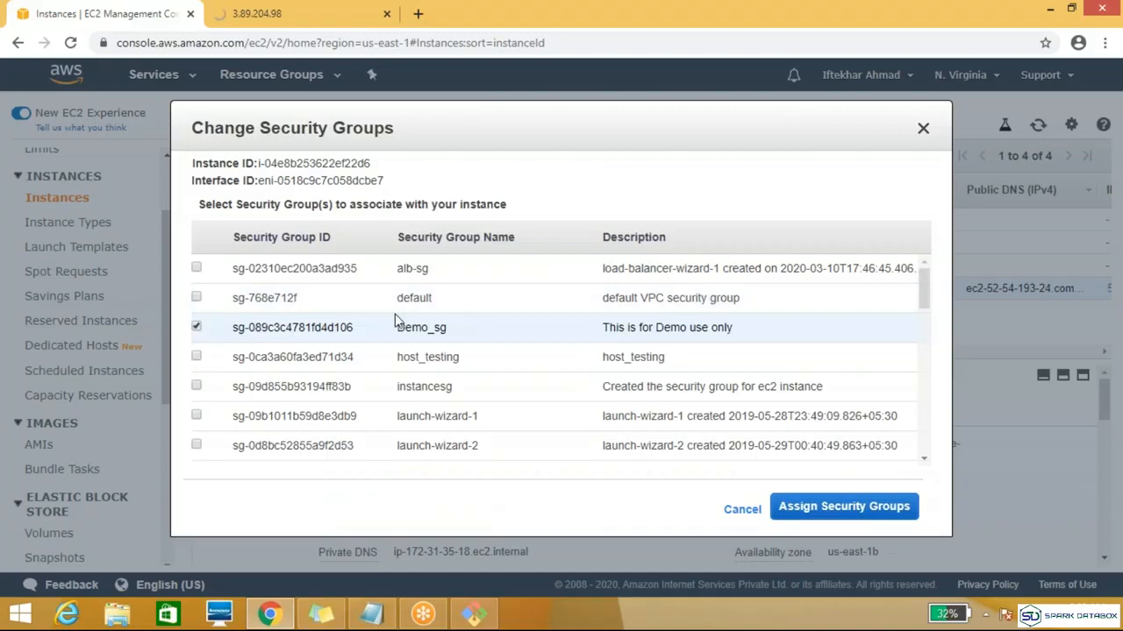
{"action": "left_click", "coordinate": [196, 357]}
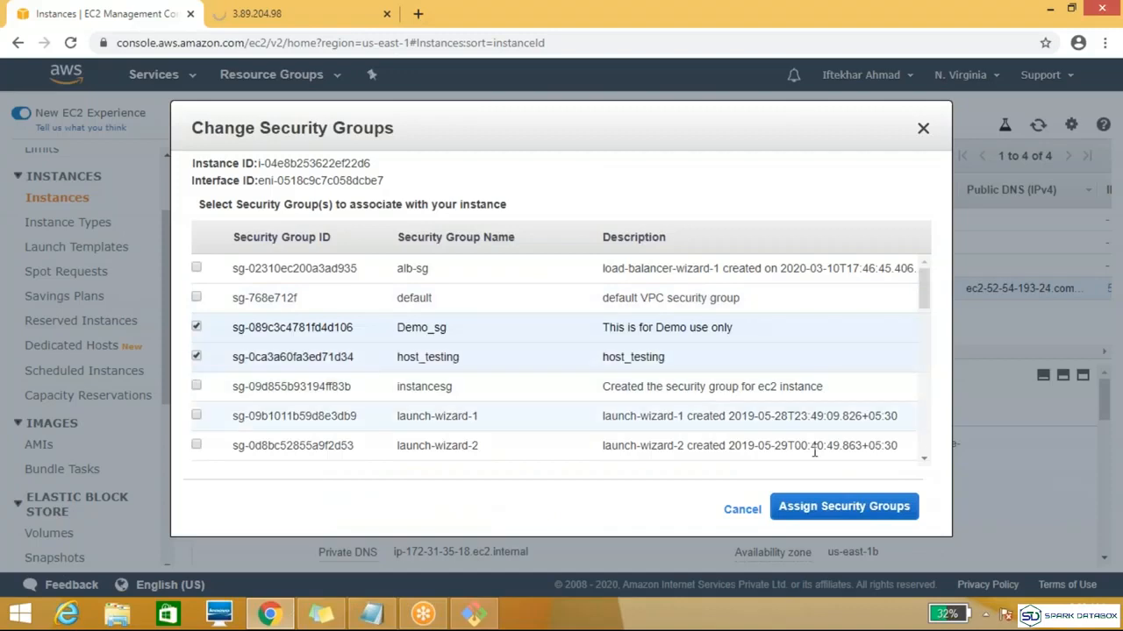
{"action": "left_click", "coordinate": [844, 506]}
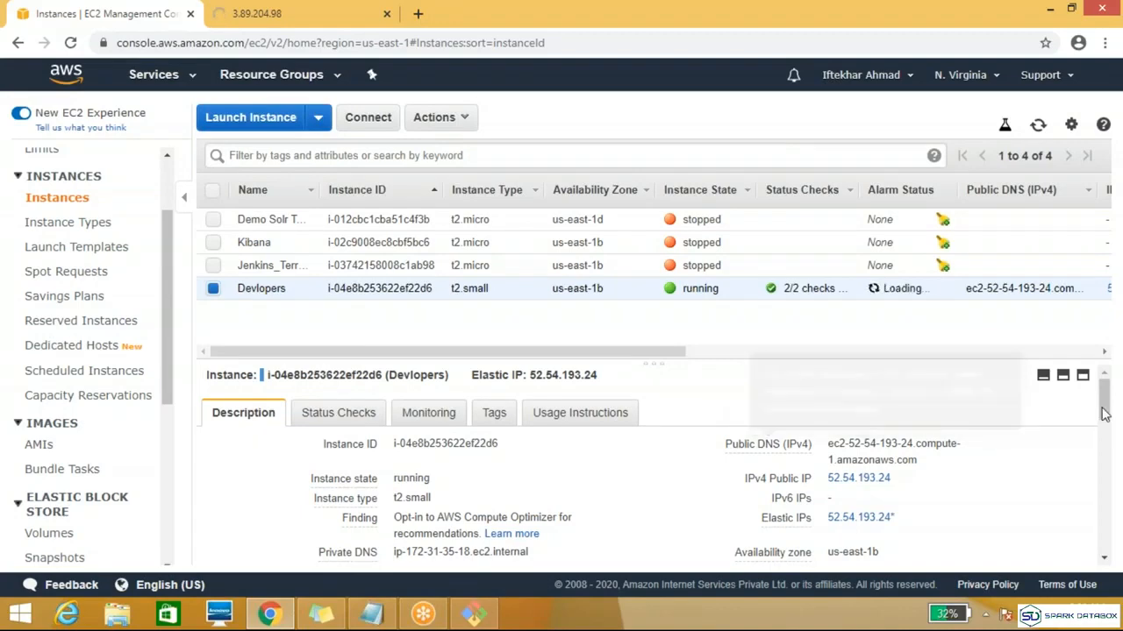
{"action": "left_click", "coordinate": [70, 43]}
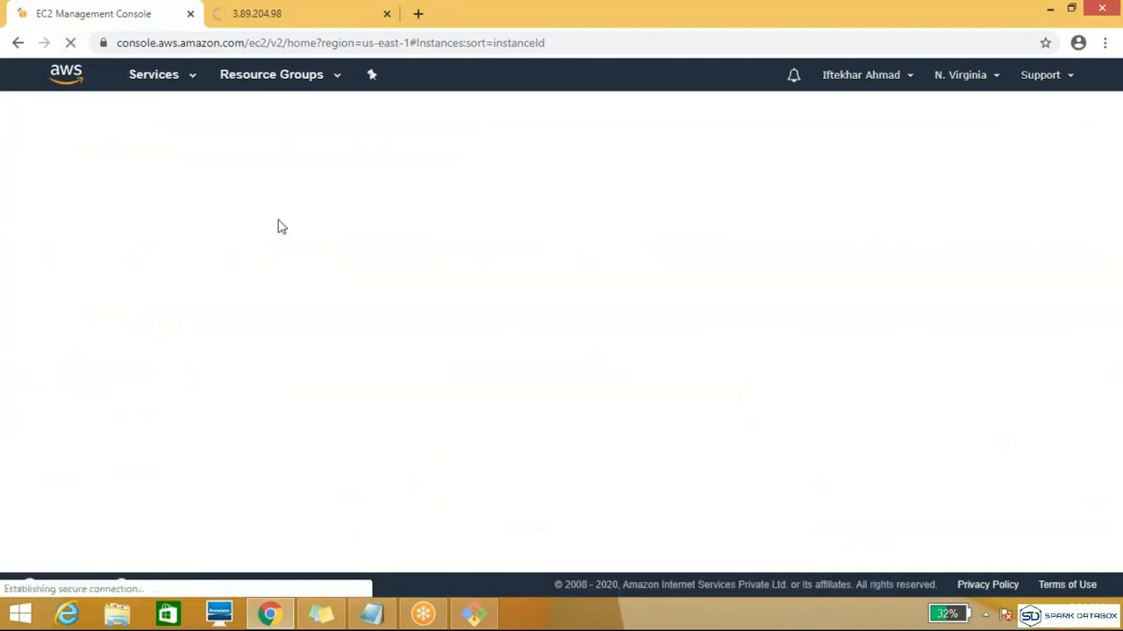
Step: Reload the web page at 3.89.204.98 with both security groups assigned, and return to the instance list
{"action": "left_click", "coordinate": [319, 19]}
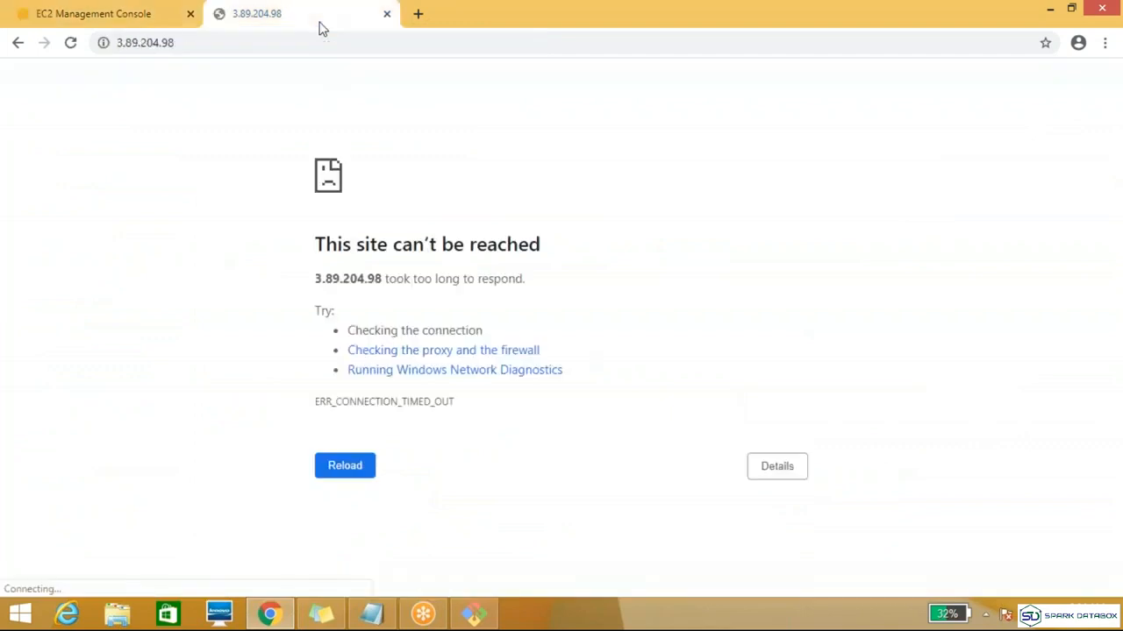
{"action": "left_click", "coordinate": [71, 42]}
{"action": "left_click", "coordinate": [147, 24]}
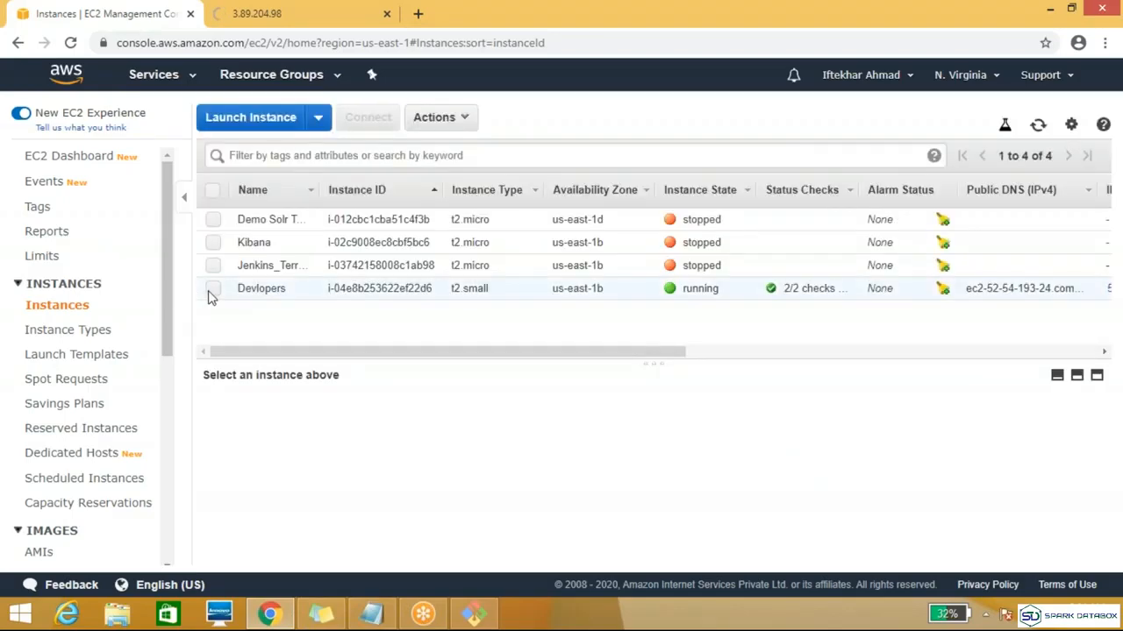
Step: Open the host_testing security group of the Devlopers instance and review its outbound and inbound rules
{"action": "left_click", "coordinate": [212, 289]}
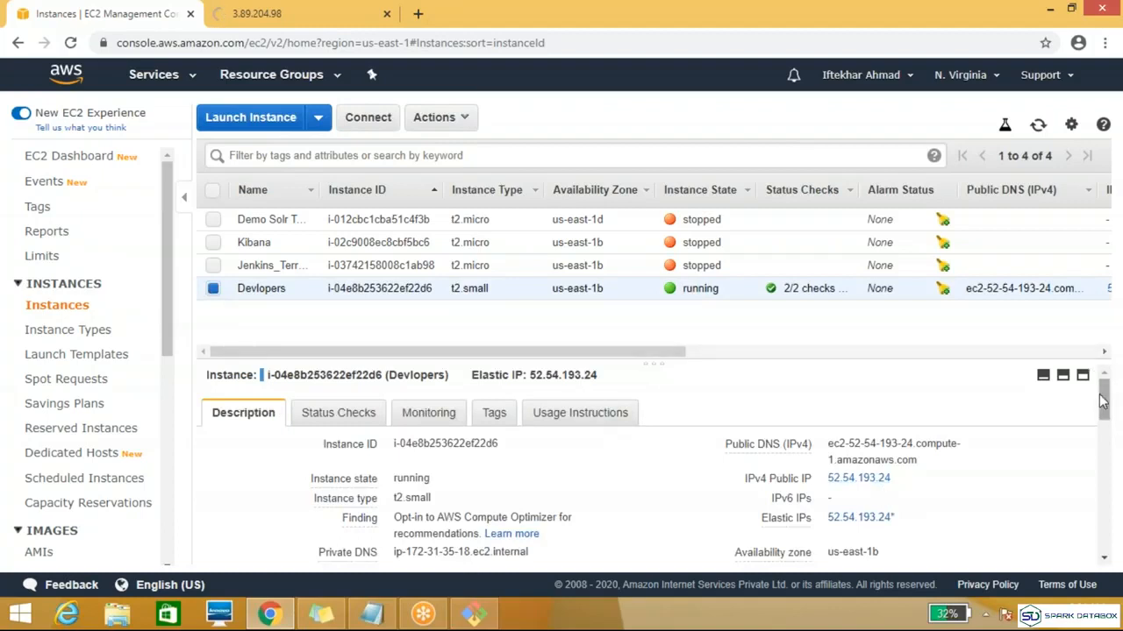
{"action": "left_click_drag", "start_coordinate": [1104, 403], "coordinate": [1105, 439]}
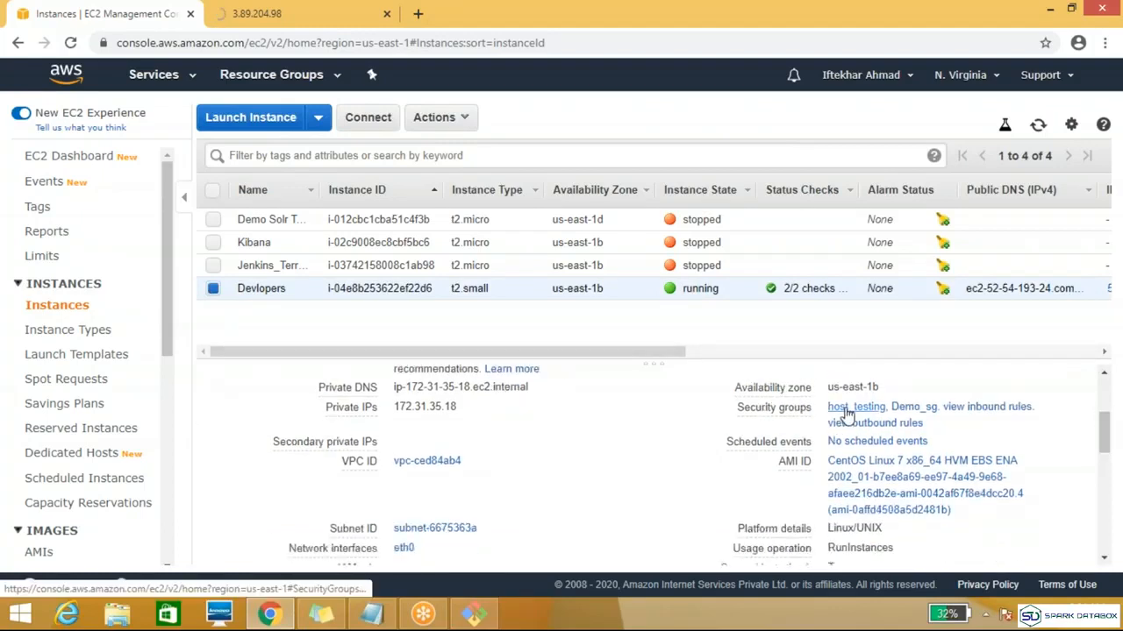
{"action": "left_click", "coordinate": [844, 411]}
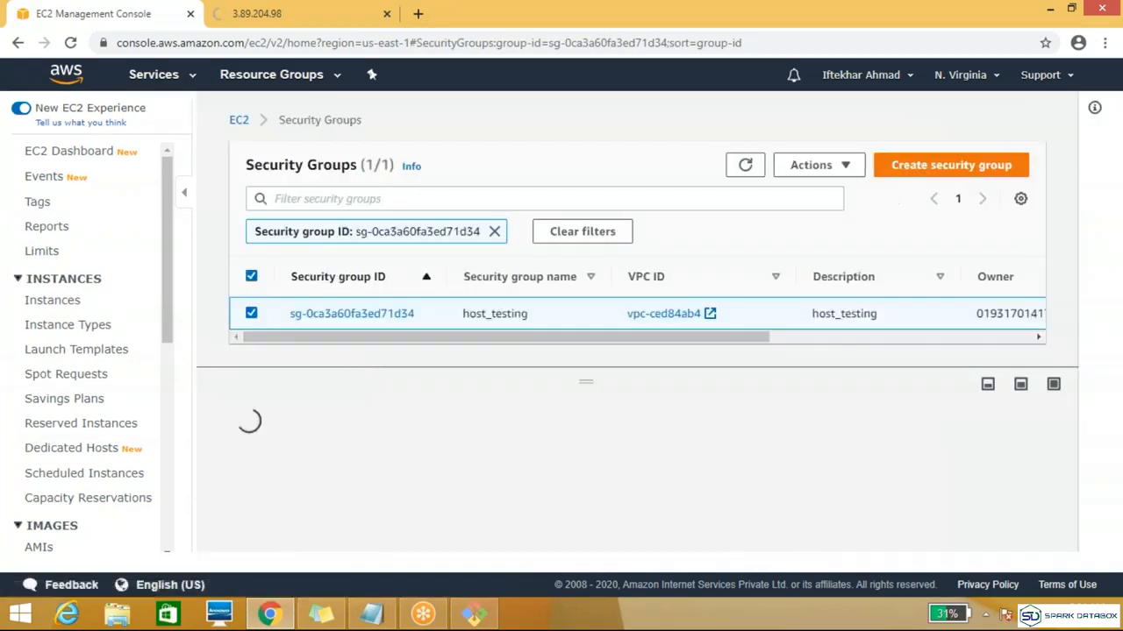
{"action": "left_click", "coordinate": [393, 321]}
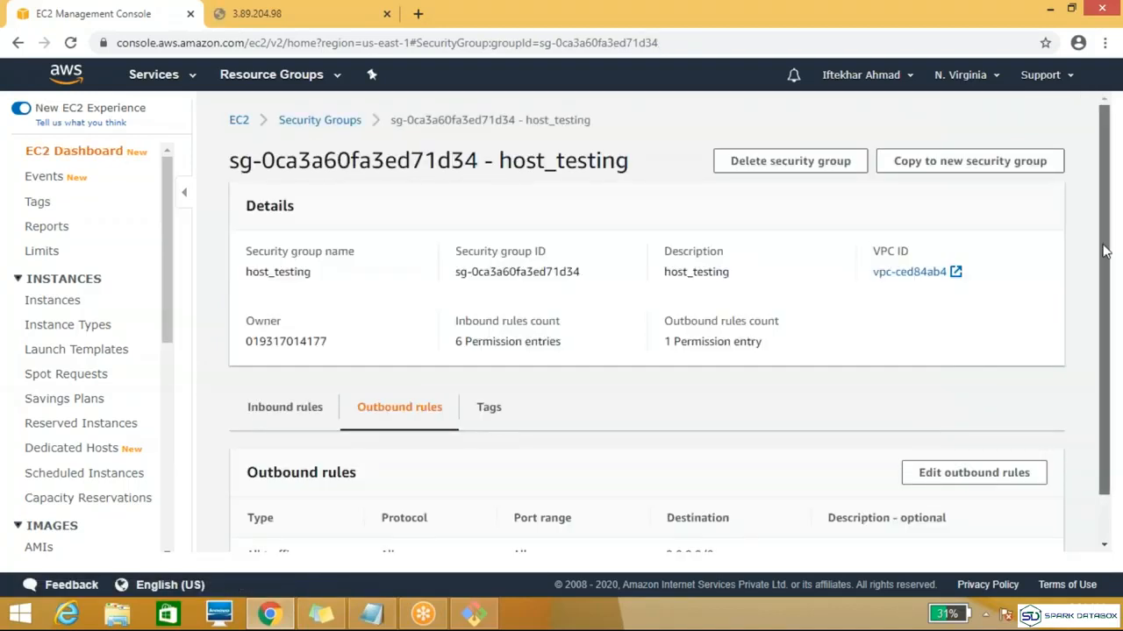
{"action": "scroll", "coordinate": [1103, 250], "scroll_direction": "down", "scroll_amount": 1}
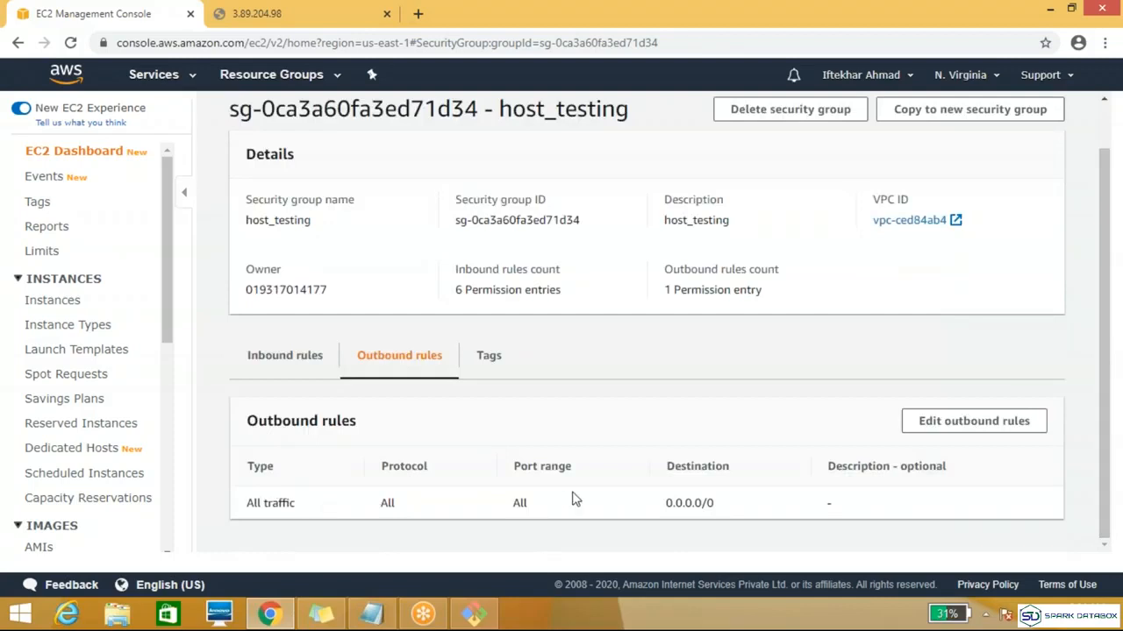
{"action": "left_click", "coordinate": [272, 364]}
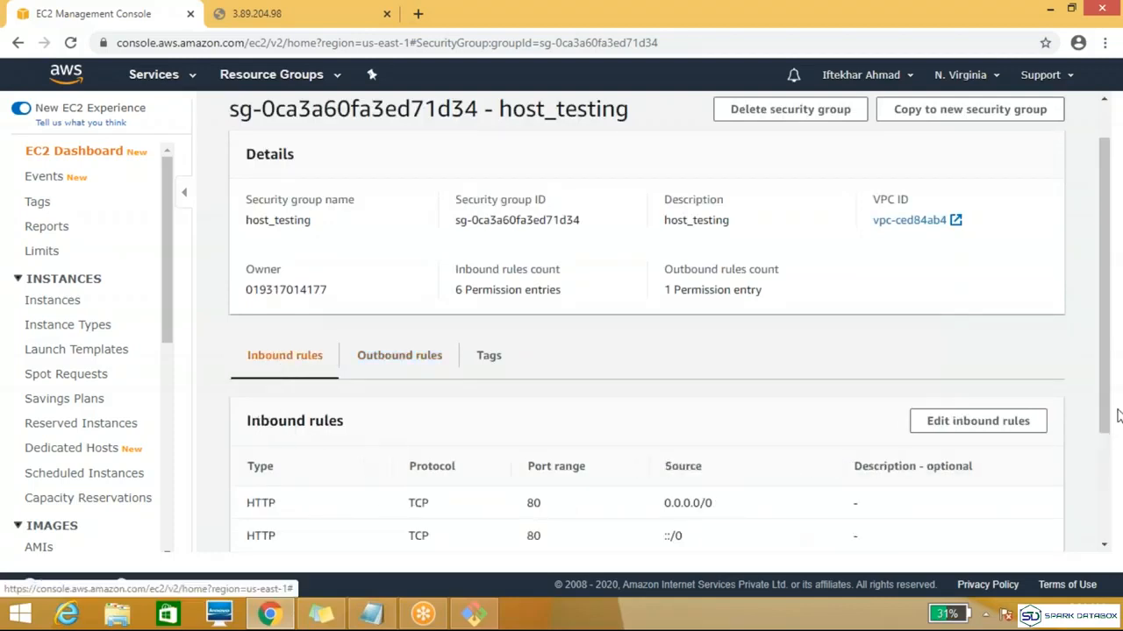
{"action": "left_click_drag", "start_coordinate": [1110, 325], "coordinate": [1114, 430]}
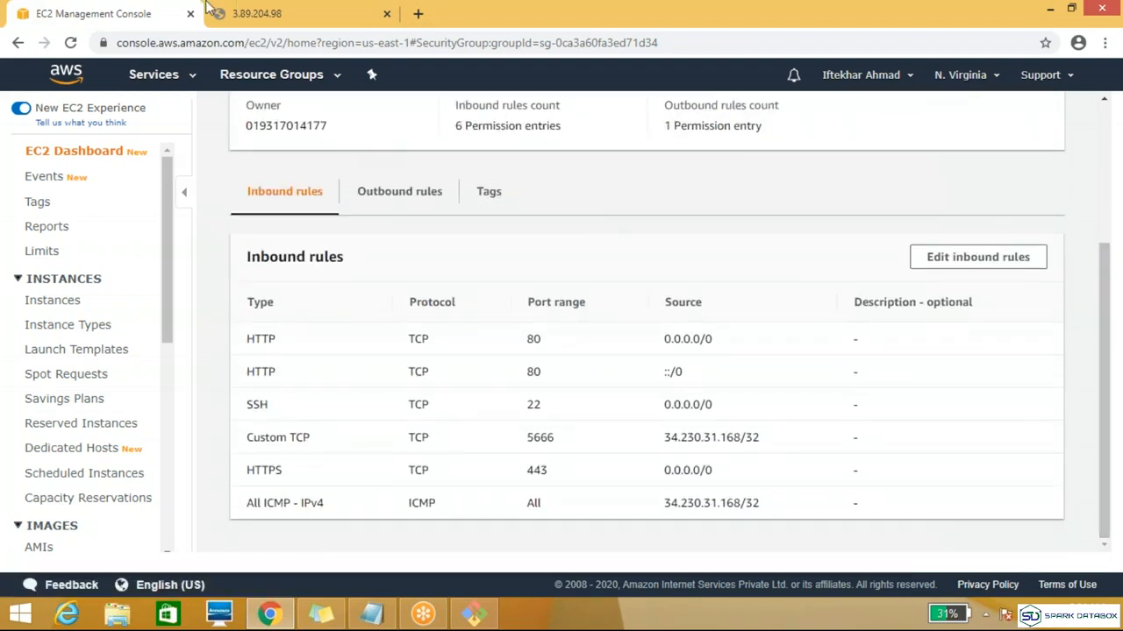
Step: Check the web page against the host_testing group's details, and go back to the list of instances
{"action": "left_click", "coordinate": [363, 12]}
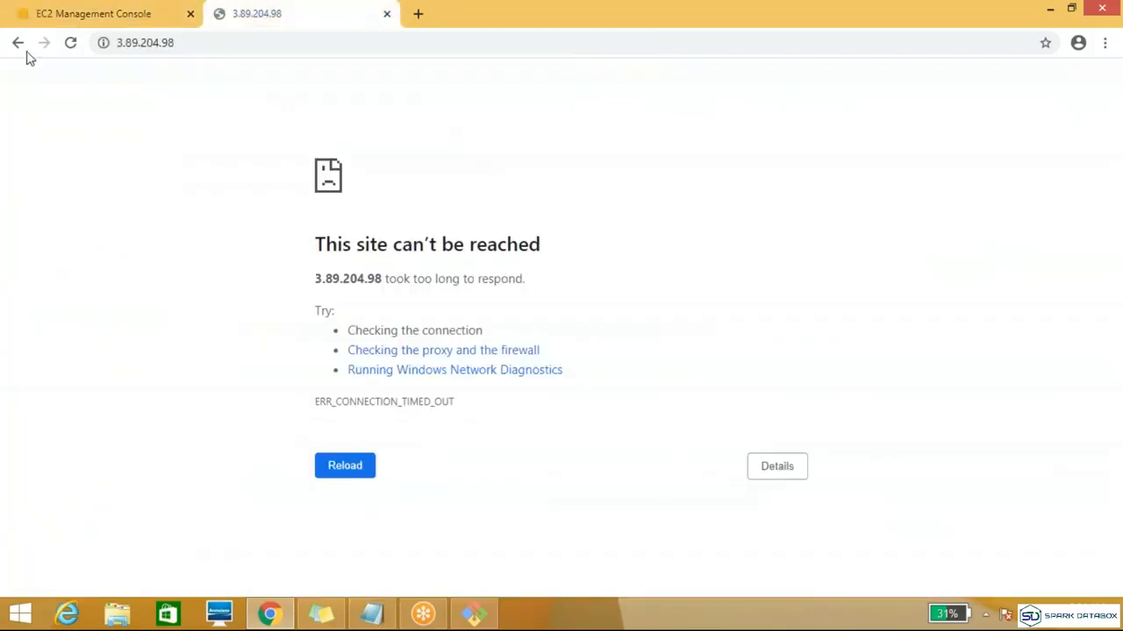
{"action": "left_click", "coordinate": [86, 16]}
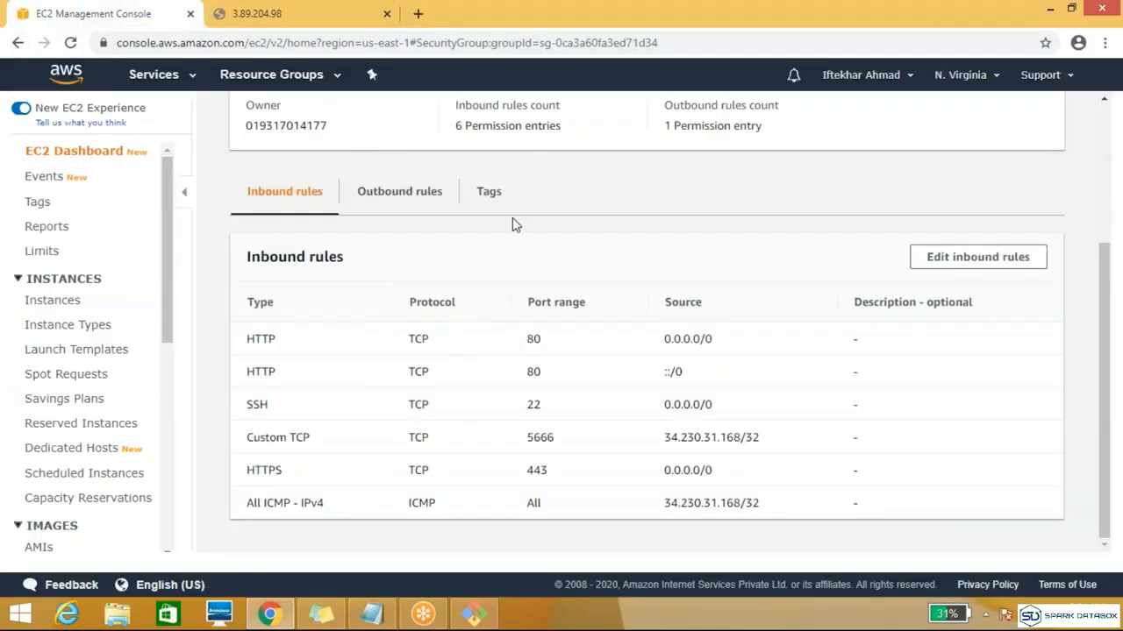
{"action": "left_click_drag", "start_coordinate": [1103, 302], "coordinate": [1098, 190]}
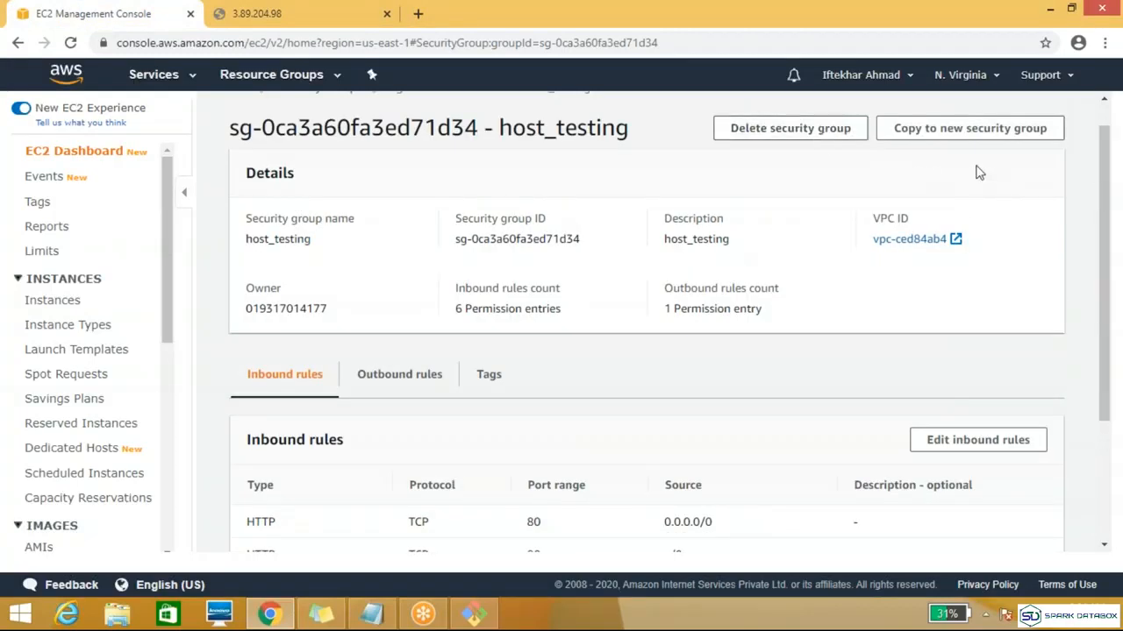
{"action": "scroll", "coordinate": [1096, 186], "scroll_direction": "up", "scroll_amount": 1}
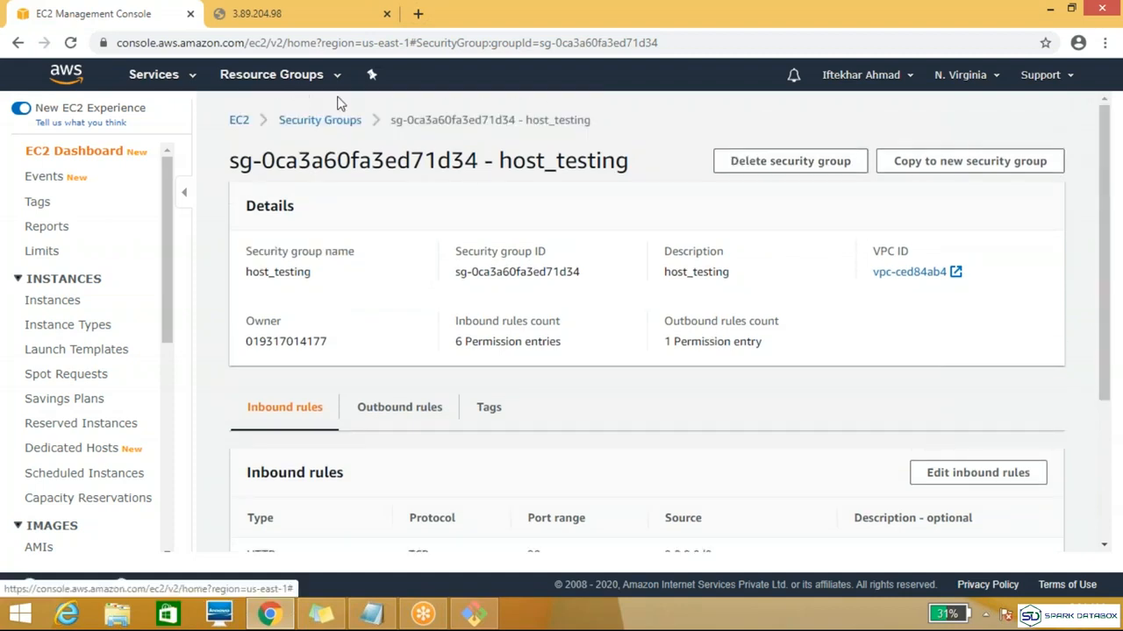
{"action": "left_click", "coordinate": [53, 303]}
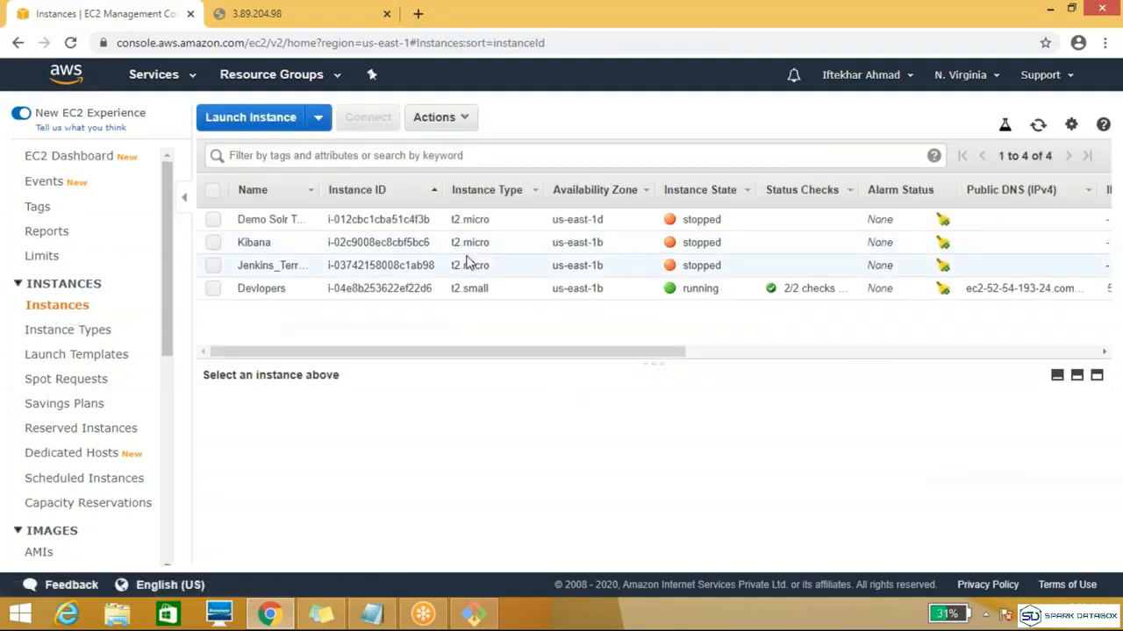
Step: Open the Demo_sg security group from the Devlopers instance's description and review its outbound rules
{"action": "left_click", "coordinate": [215, 293]}
{"action": "left_click", "coordinate": [219, 297]}
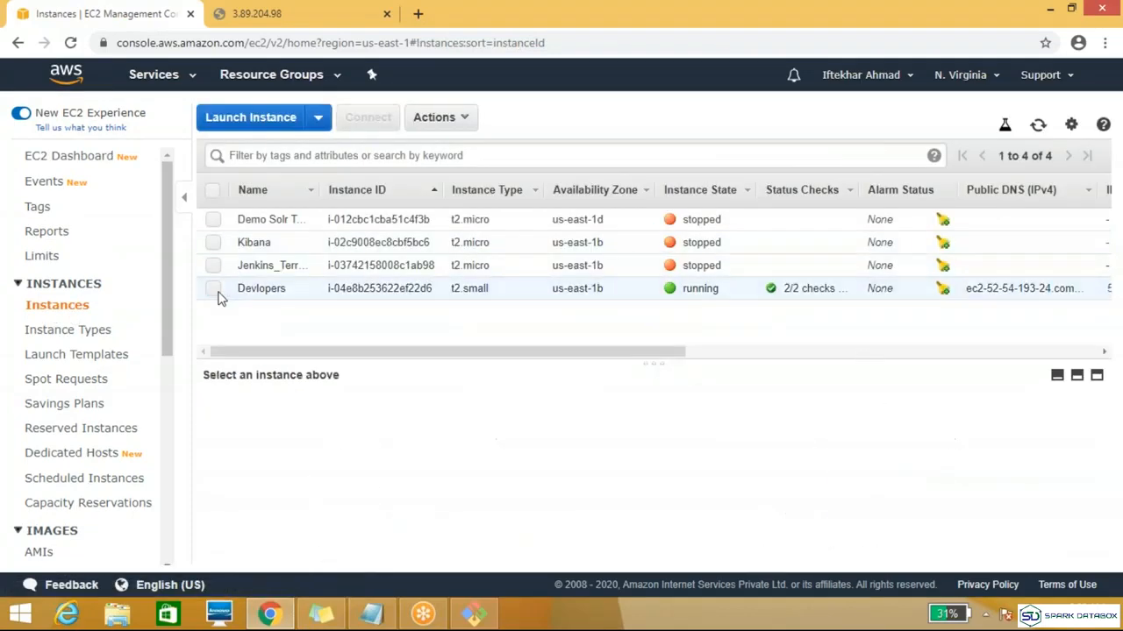
{"action": "left_click", "coordinate": [219, 297]}
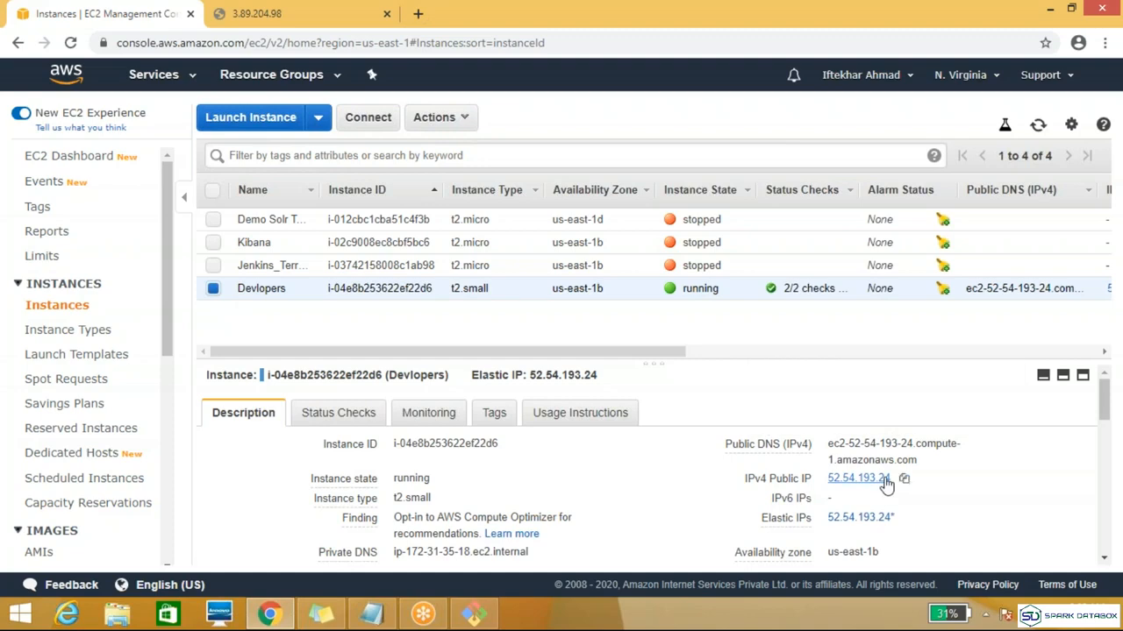
{"action": "left_click_drag", "start_coordinate": [1105, 405], "coordinate": [1104, 432]}
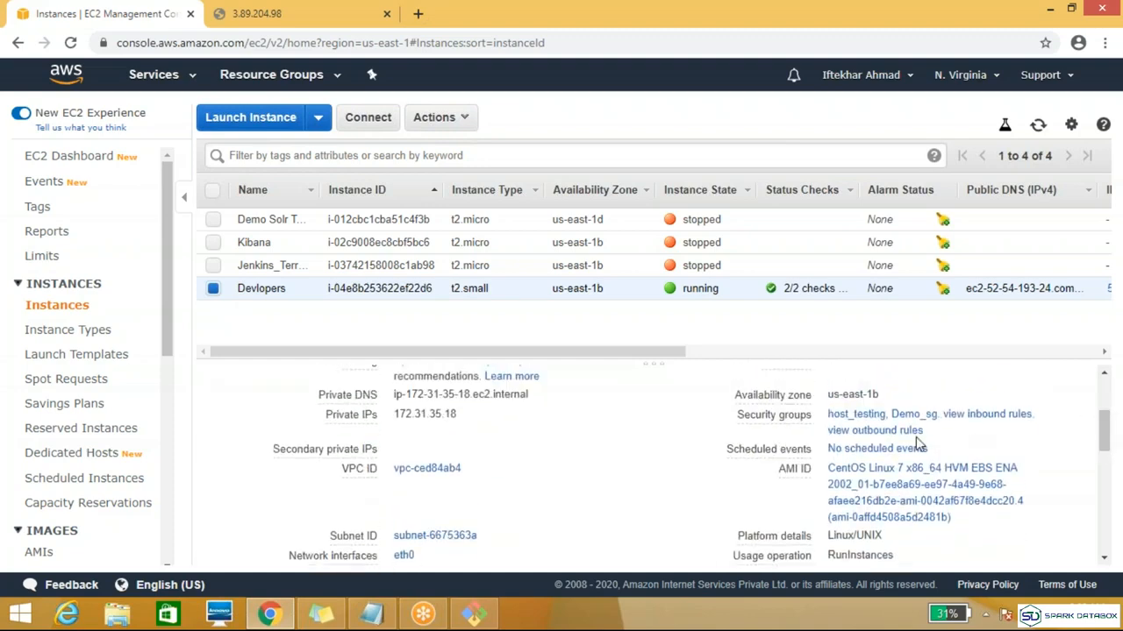
{"action": "left_click", "coordinate": [915, 416]}
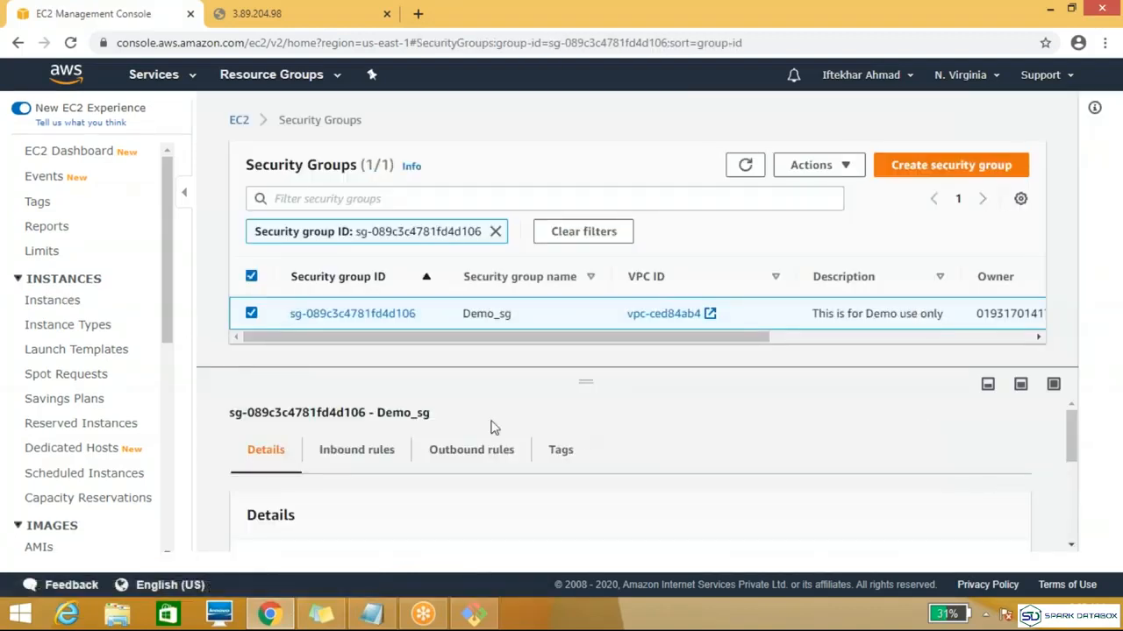
{"action": "left_click", "coordinate": [455, 460]}
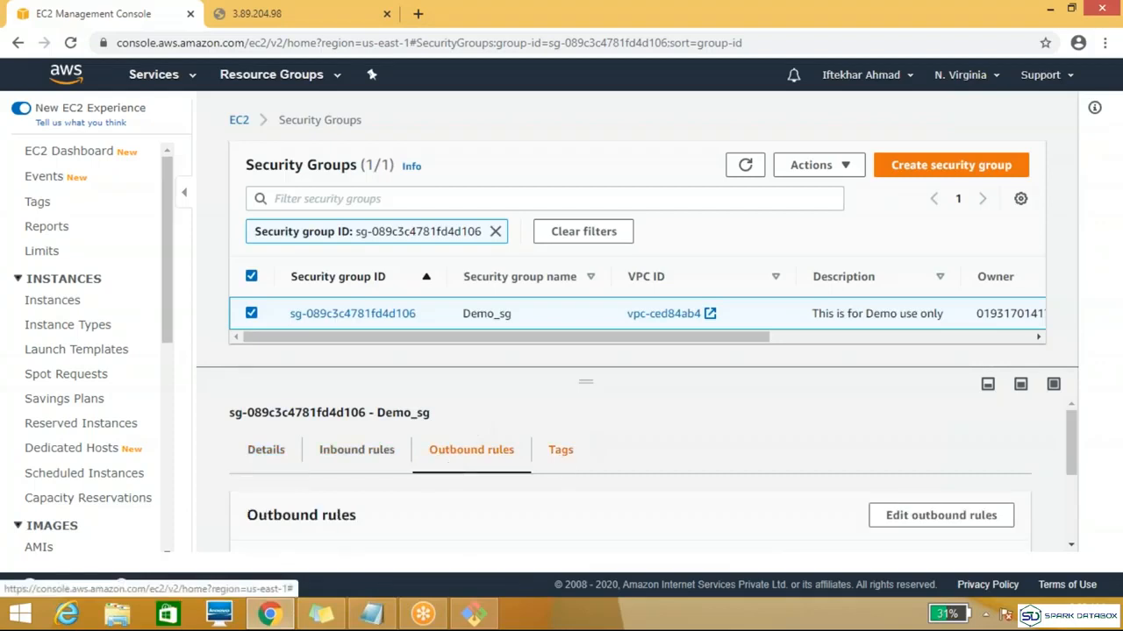
{"action": "left_click_drag", "start_coordinate": [1072, 439], "coordinate": [1079, 475]}
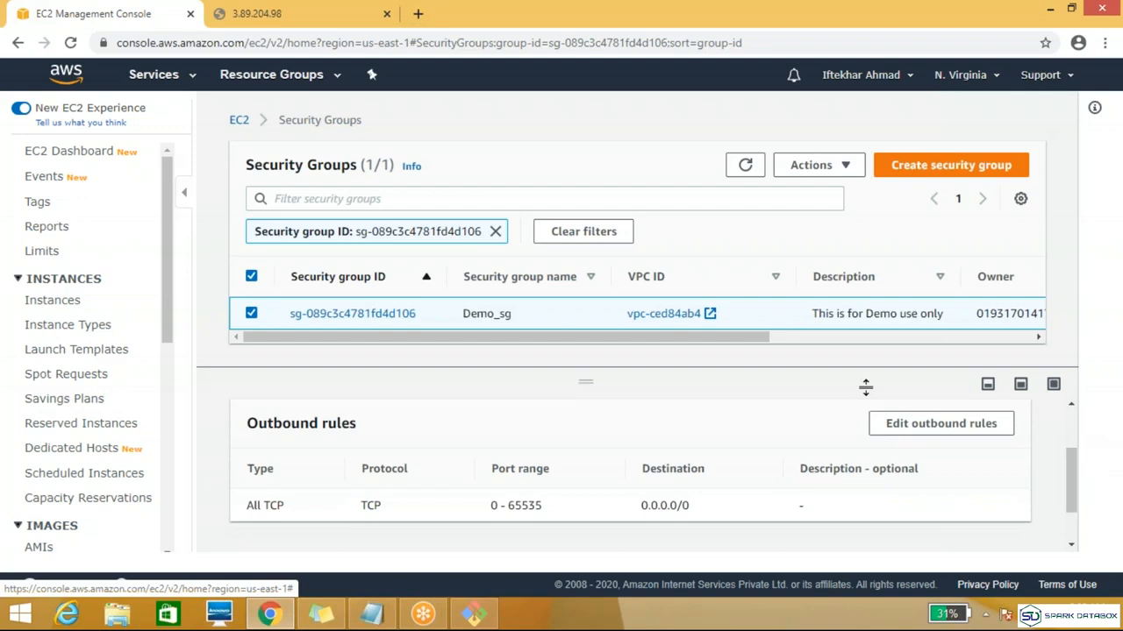
Step: Change Demo_sg's outbound rule to All traffic with destination Anywhere, and save the rules
{"action": "left_click", "coordinate": [915, 428]}
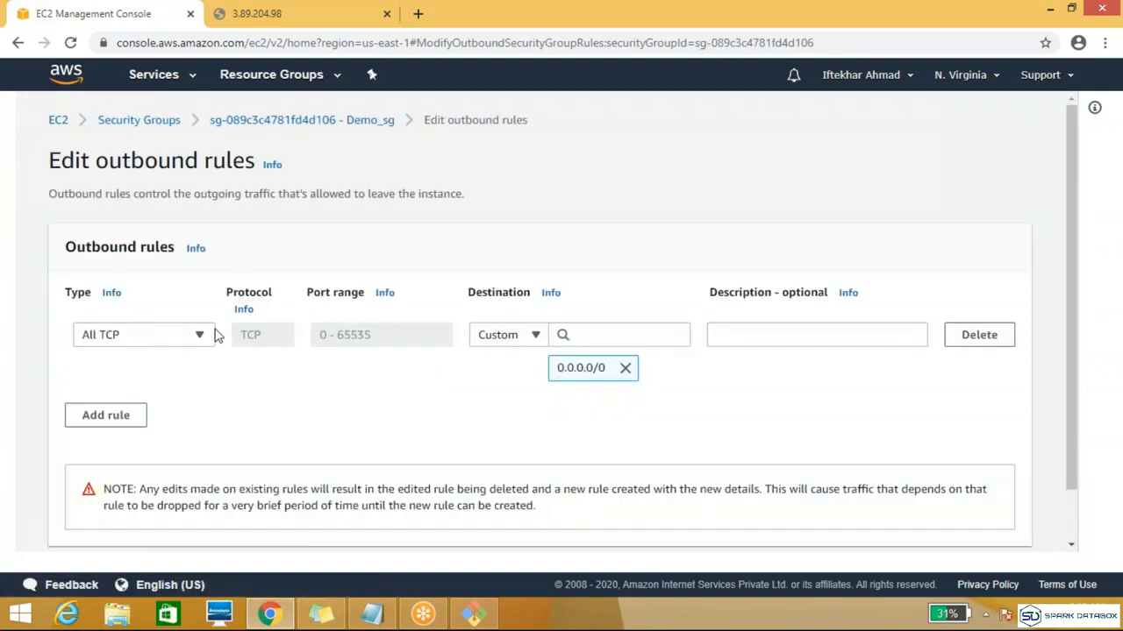
{"action": "left_click", "coordinate": [201, 334]}
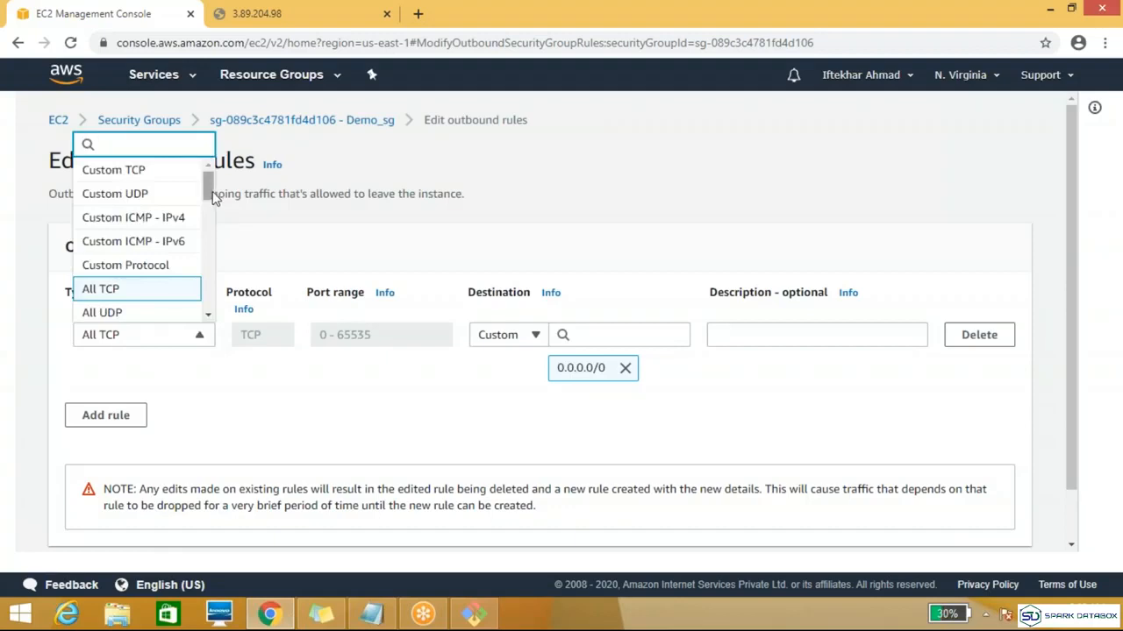
{"action": "left_click_drag", "start_coordinate": [212, 204], "coordinate": [211, 222]}
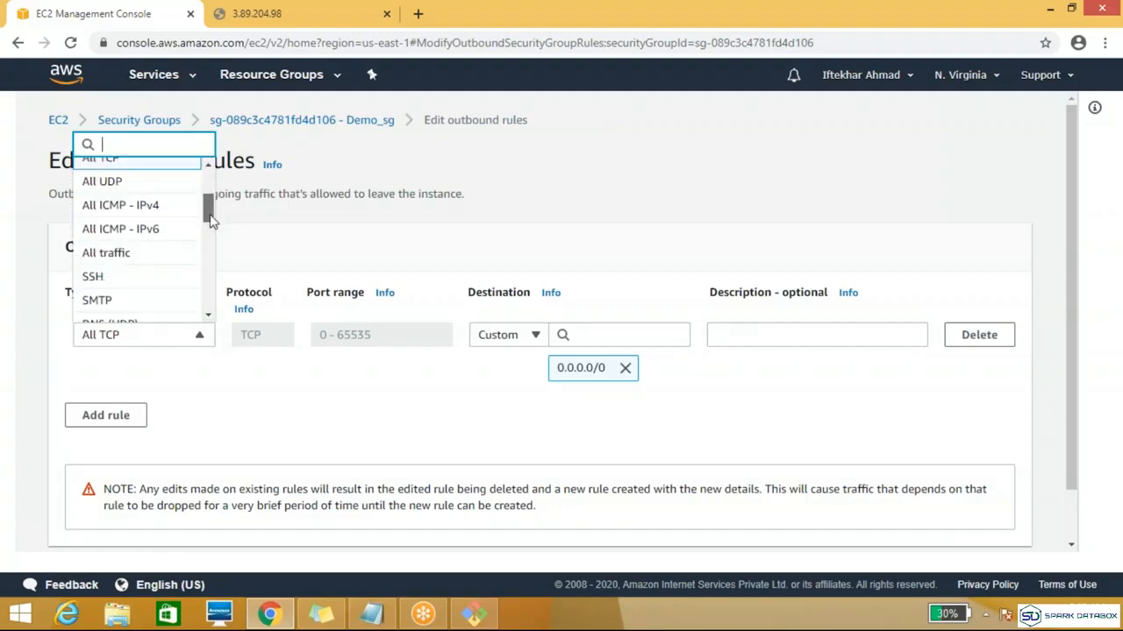
{"action": "left_click", "coordinate": [174, 241]}
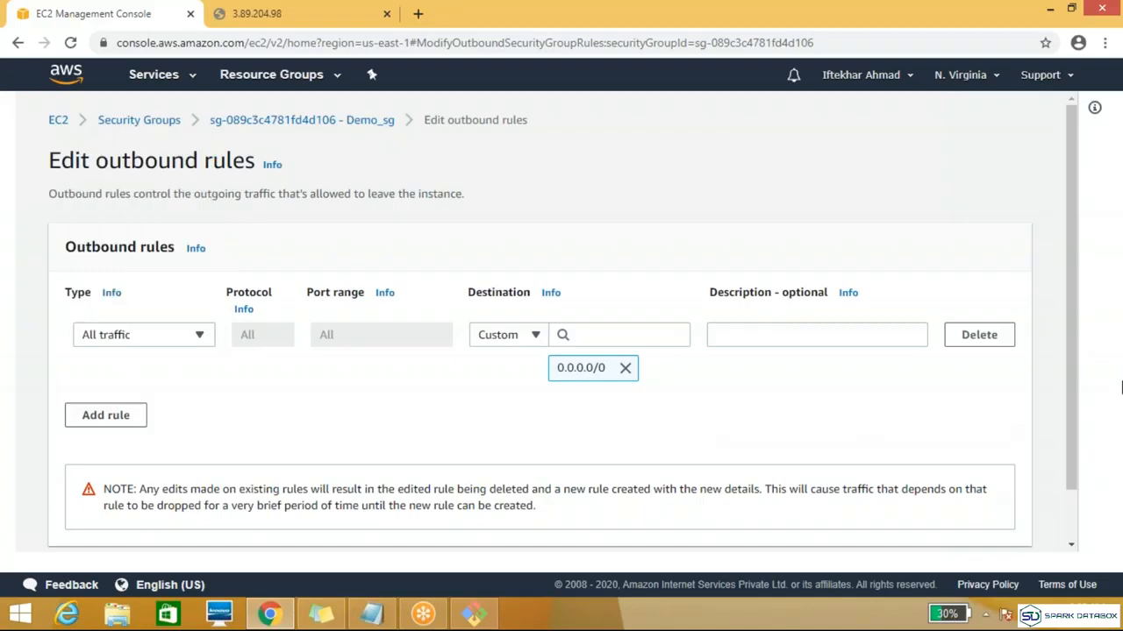
{"action": "left_click_drag", "start_coordinate": [1072, 311], "coordinate": [1070, 381]}
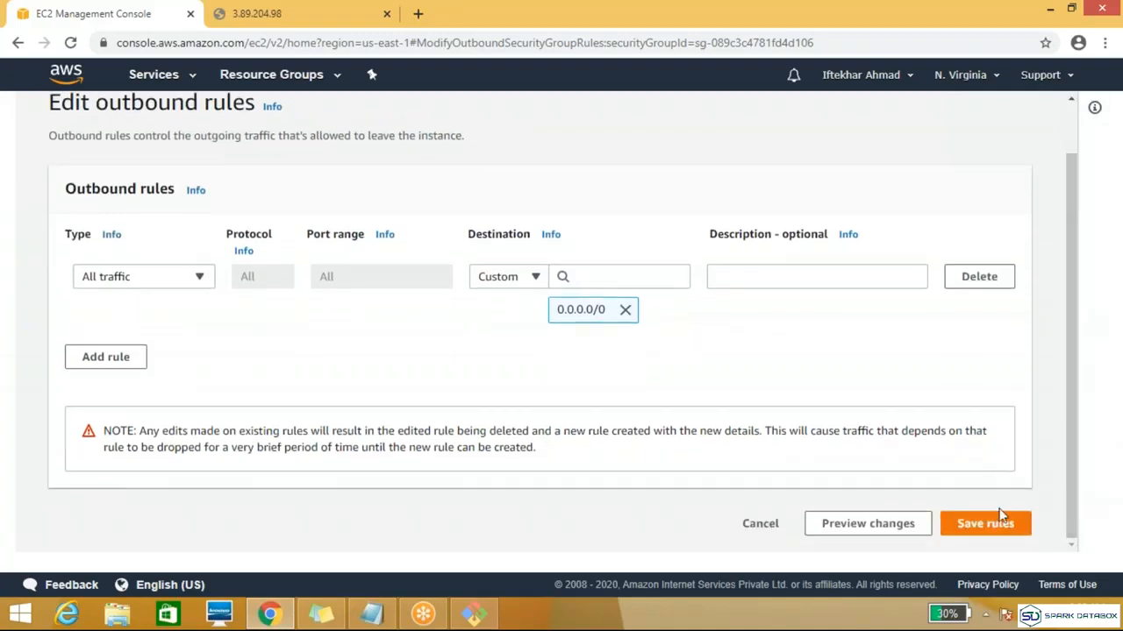
{"action": "left_click", "coordinate": [535, 279]}
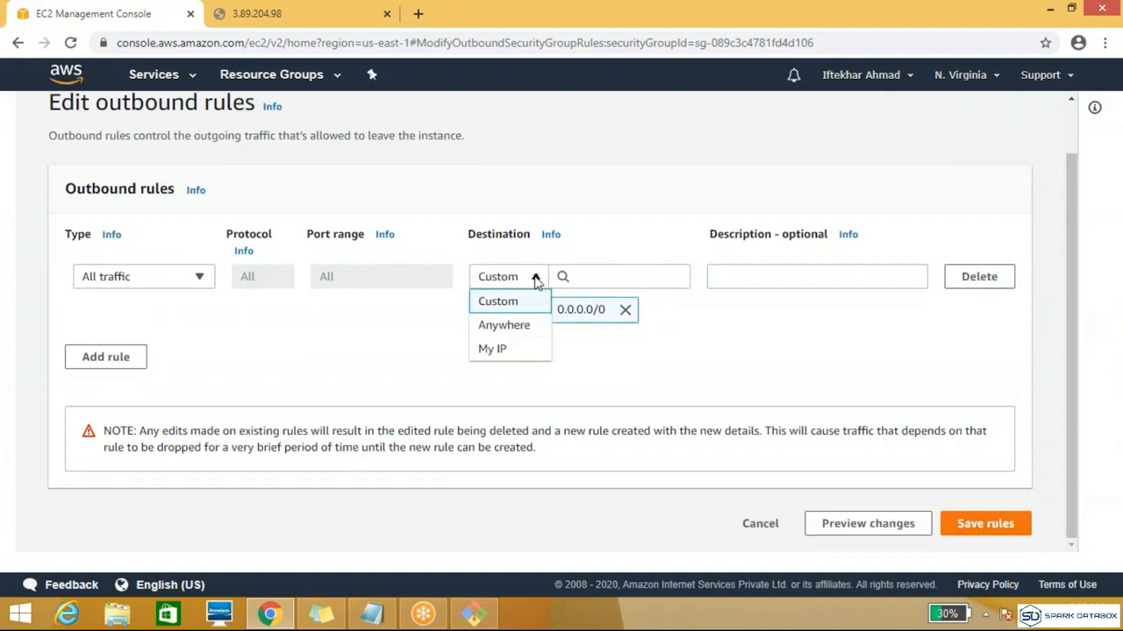
{"action": "left_click", "coordinate": [496, 328]}
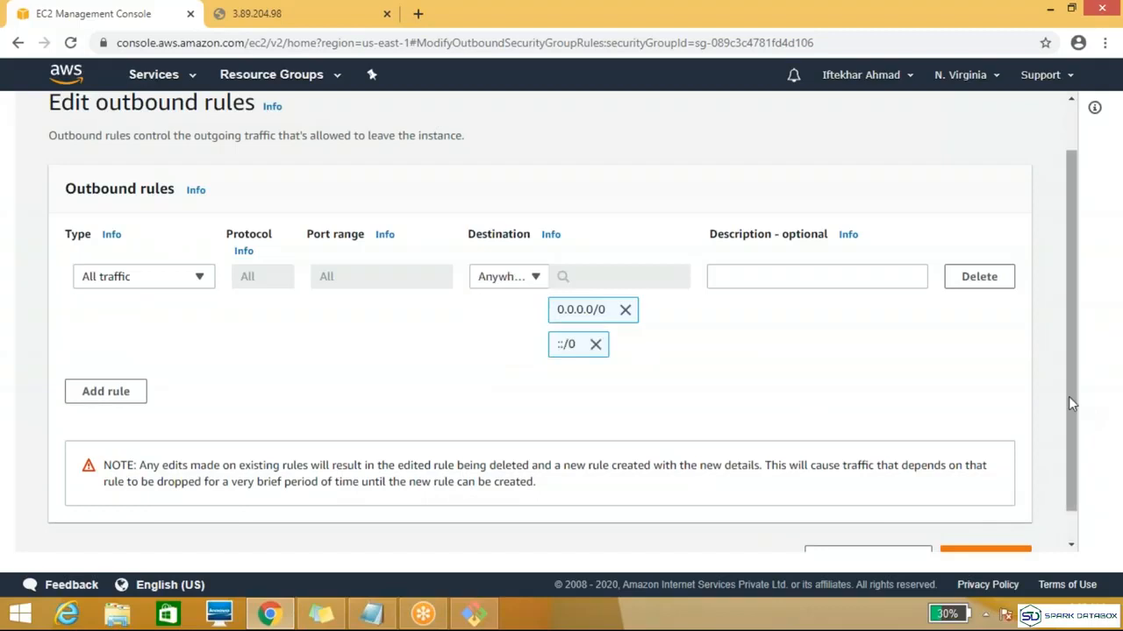
{"action": "scroll", "coordinate": [1068, 396], "scroll_direction": "down", "scroll_amount": 1}
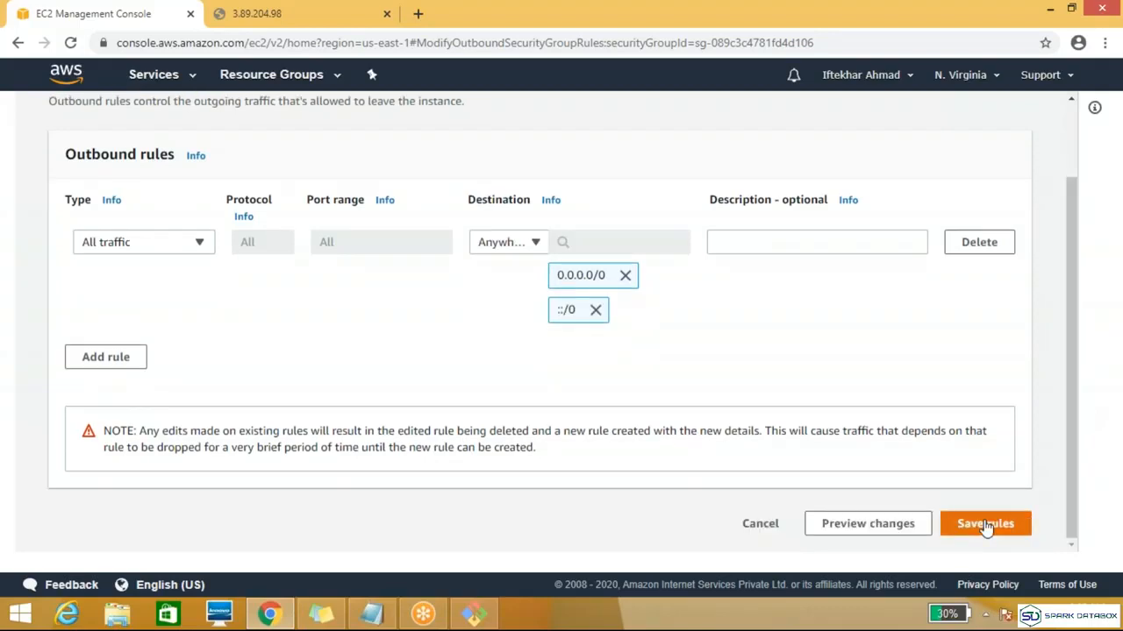
{"action": "left_click", "coordinate": [985, 525]}
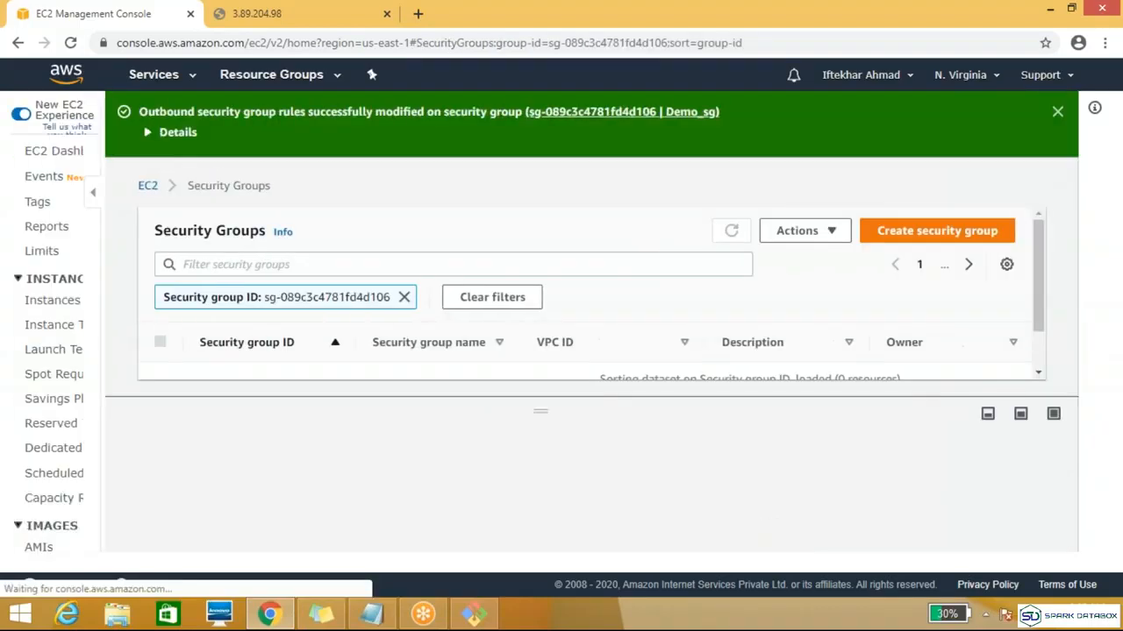
Step: Reload the web page at 3.89.204.98 and return to the Demo_sg security group in the console
{"action": "left_click", "coordinate": [230, 13]}
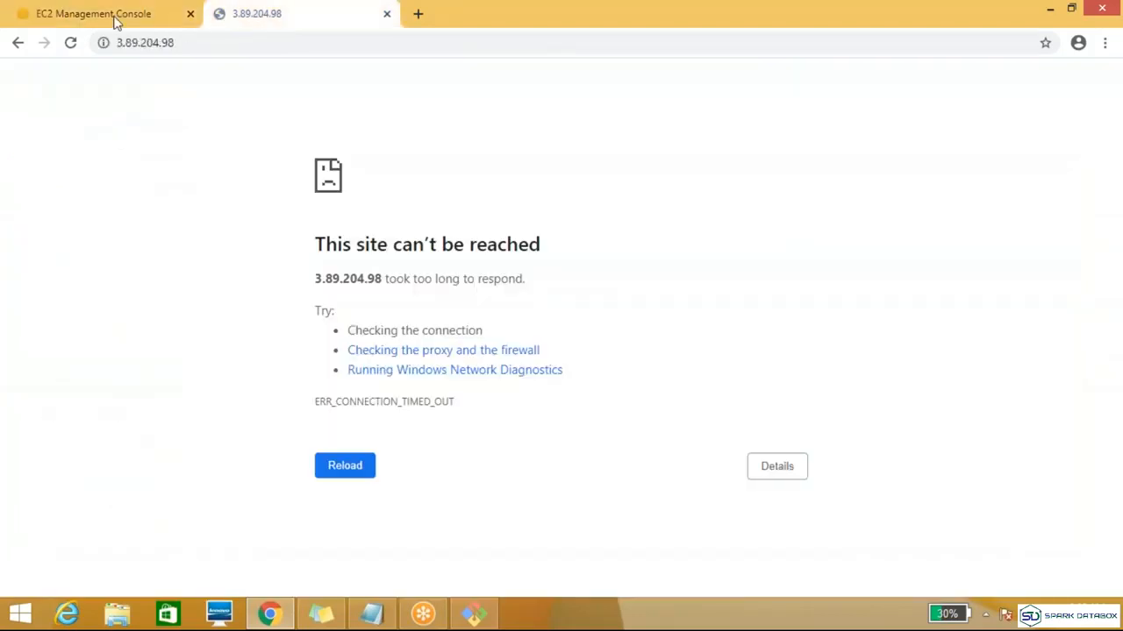
{"action": "left_click", "coordinate": [71, 43]}
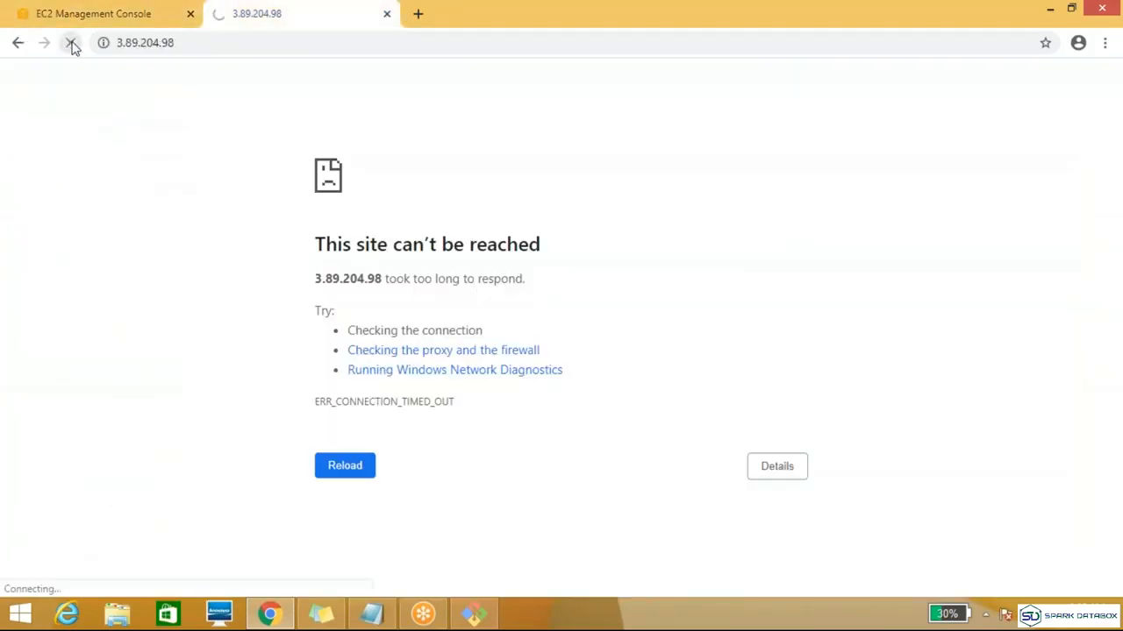
{"action": "left_click", "coordinate": [112, 19]}
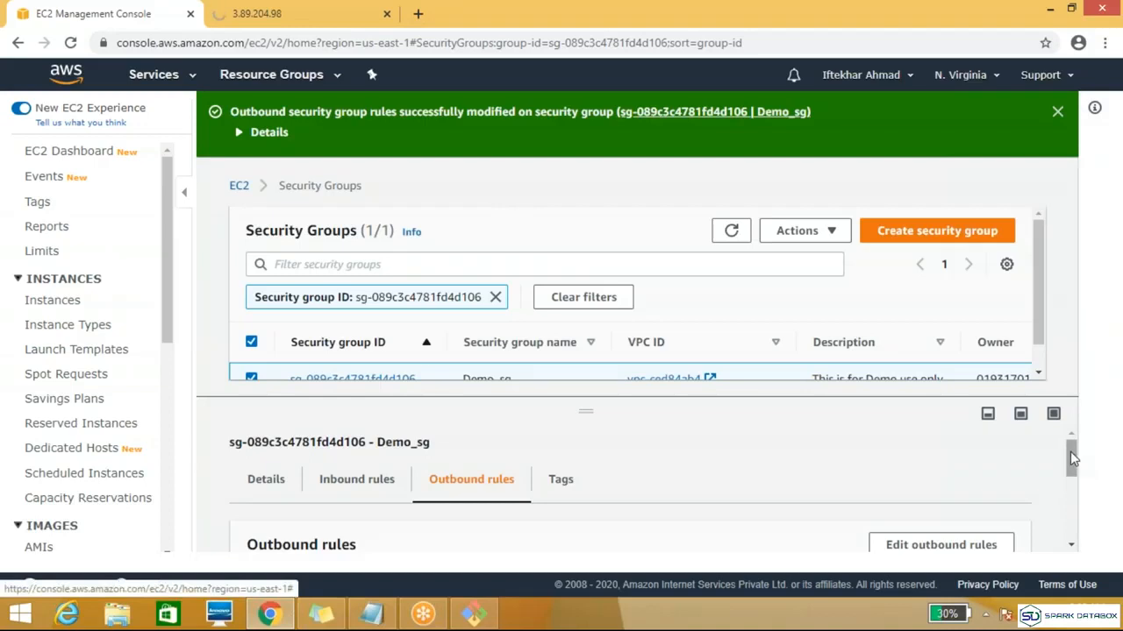
{"action": "mouse_move", "coordinate": [1071, 464]}
{"action": "left_mouse_down"}
{"action": "mouse_move", "coordinate": [1073, 489]}
{"action": "mouse_move", "coordinate": [1071, 461]}
{"action": "left_mouse_up"}
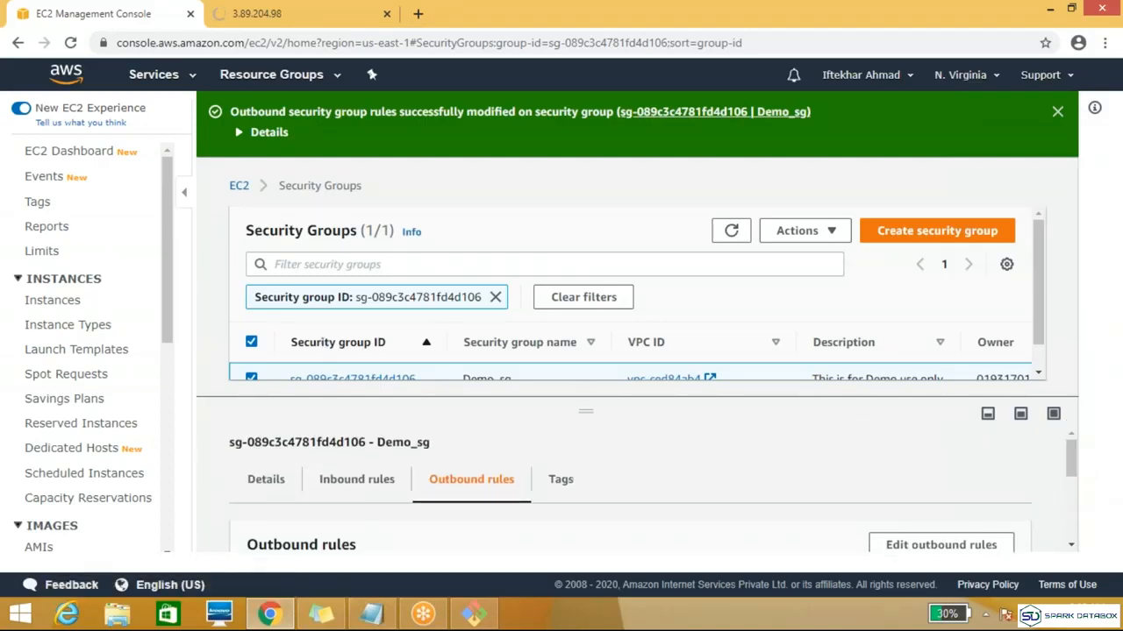
Step: Open the Demo_sg details page, check the web page again, and review the group's inbound and outbound rules
{"action": "left_click", "coordinate": [343, 380]}
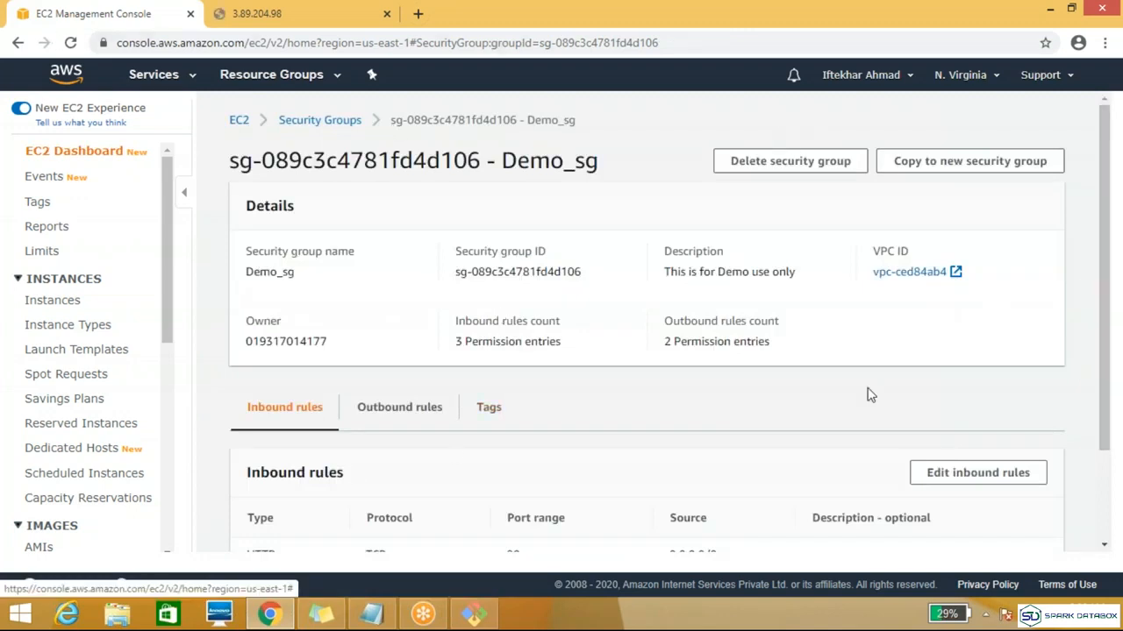
{"action": "left_click", "coordinate": [304, 25]}
{"action": "left_click", "coordinate": [87, 18]}
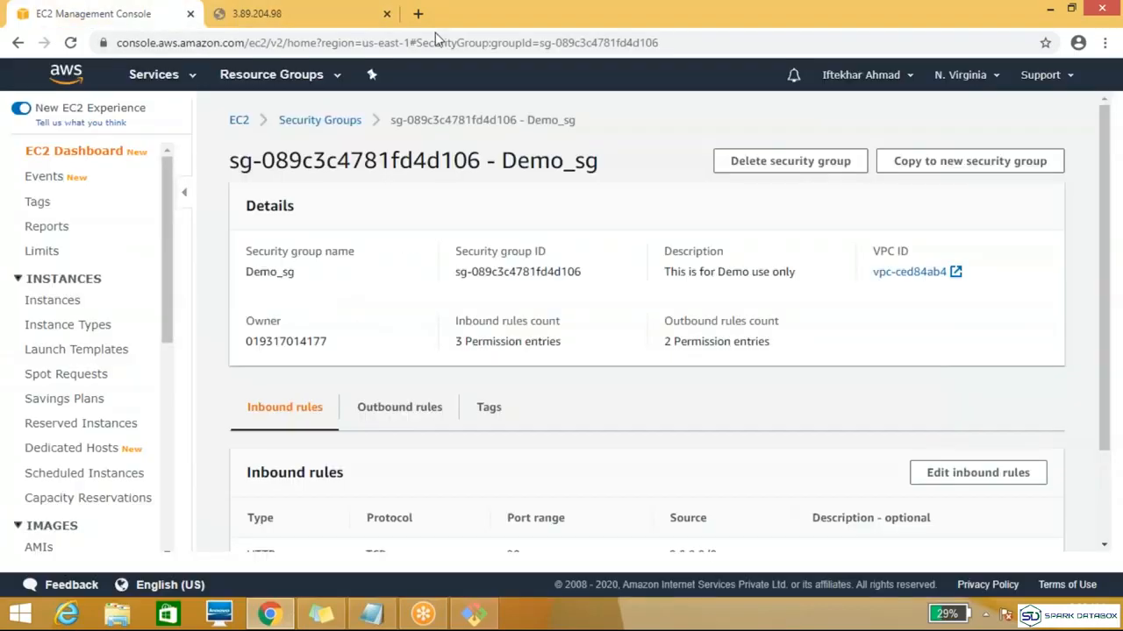
{"action": "left_click_drag", "start_coordinate": [1102, 238], "coordinate": [1102, 348]}
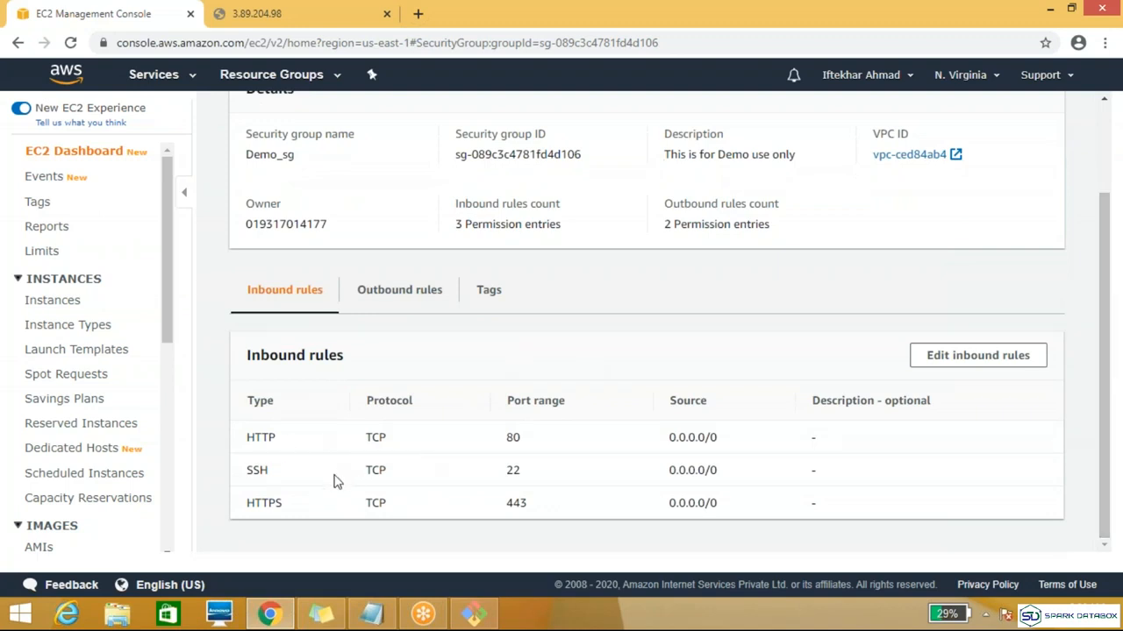
{"action": "left_click", "coordinate": [399, 299]}
{"action": "left_click", "coordinate": [296, 324]}
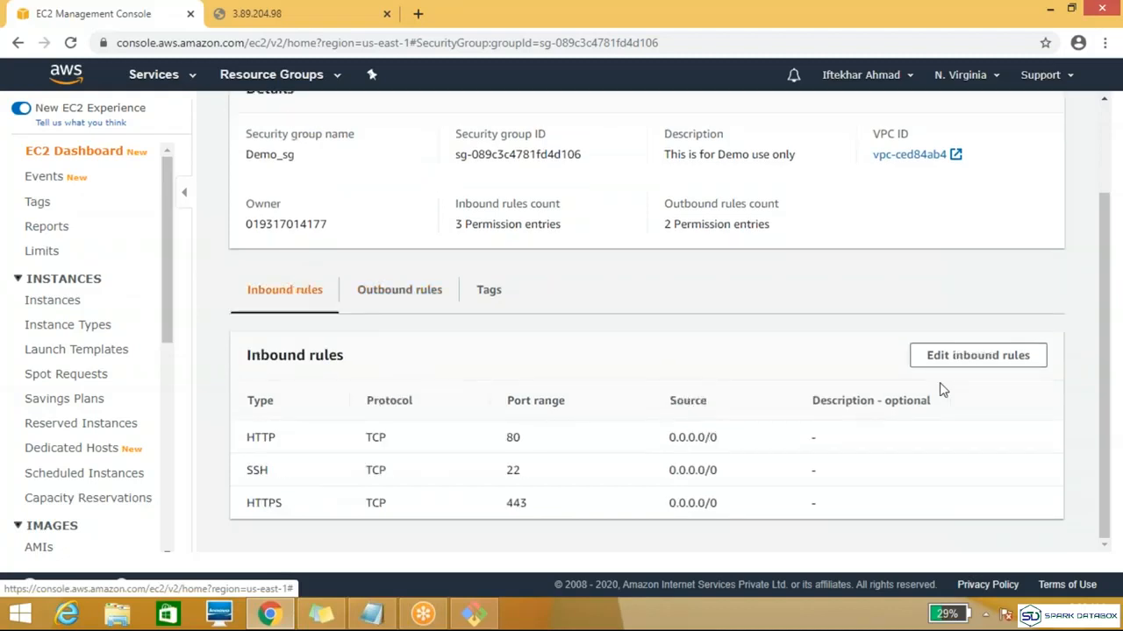
Step: Delete the HTTP and HTTPS inbound rules from Demo_sg, keeping only SSH, and save the rules
{"action": "left_click", "coordinate": [989, 362]}
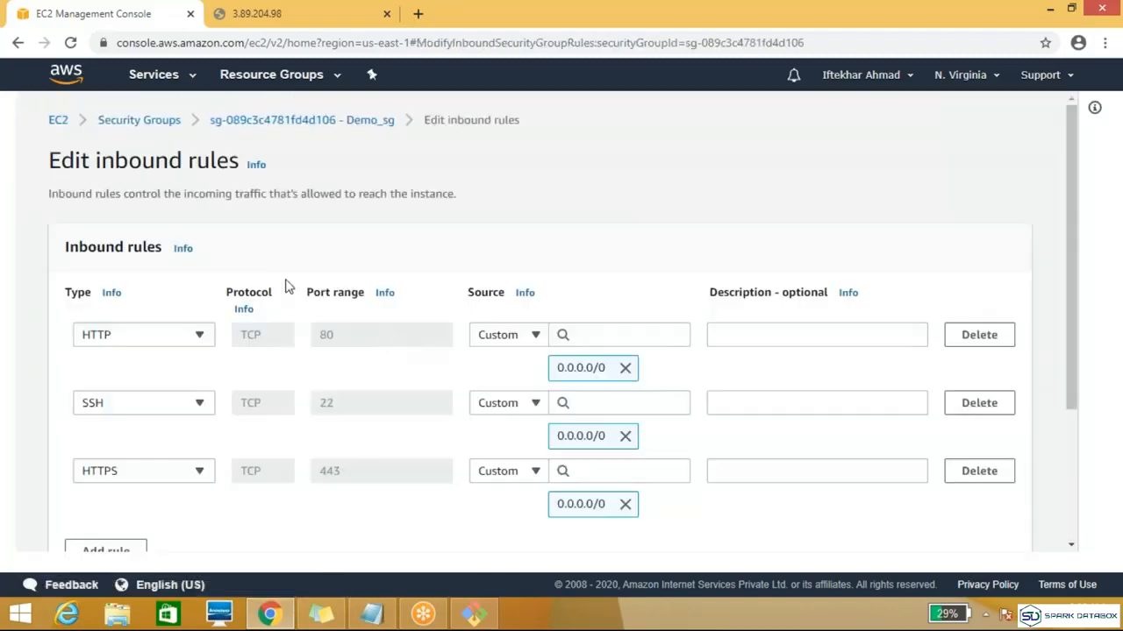
{"action": "left_click", "coordinate": [979, 335]}
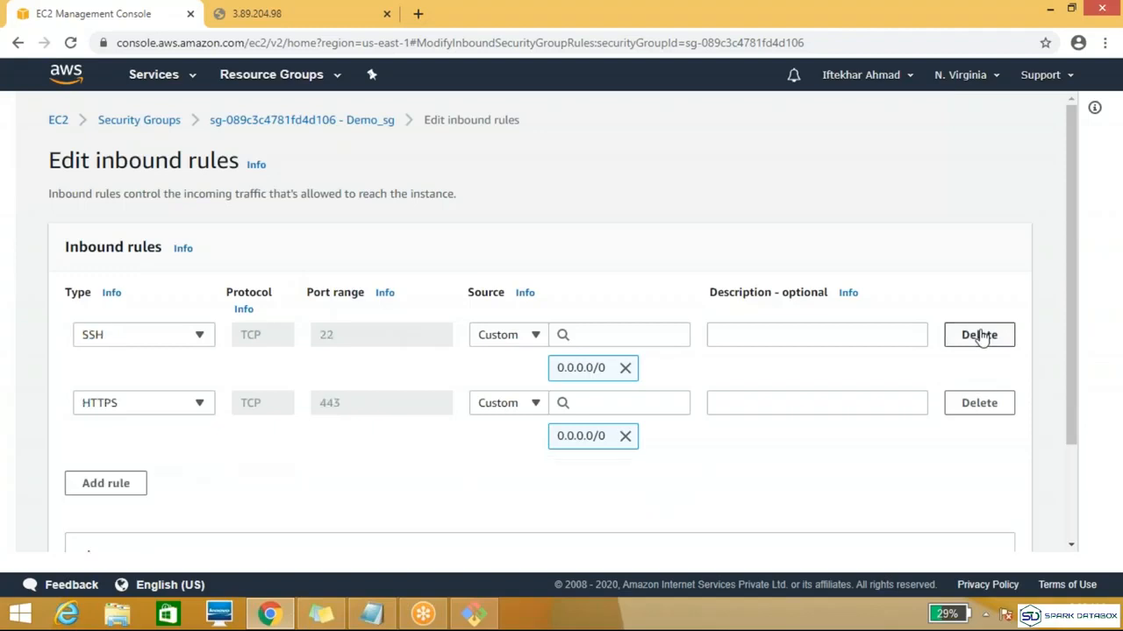
{"action": "left_click", "coordinate": [979, 405]}
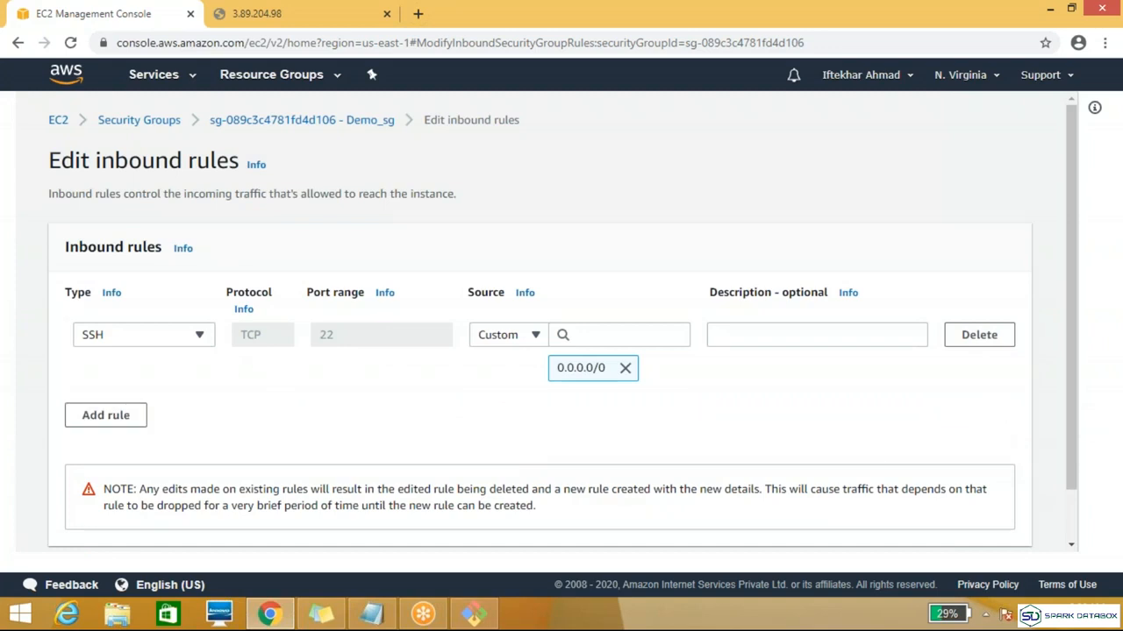
{"action": "scroll", "coordinate": [1057, 439], "scroll_direction": "down", "scroll_amount": 1}
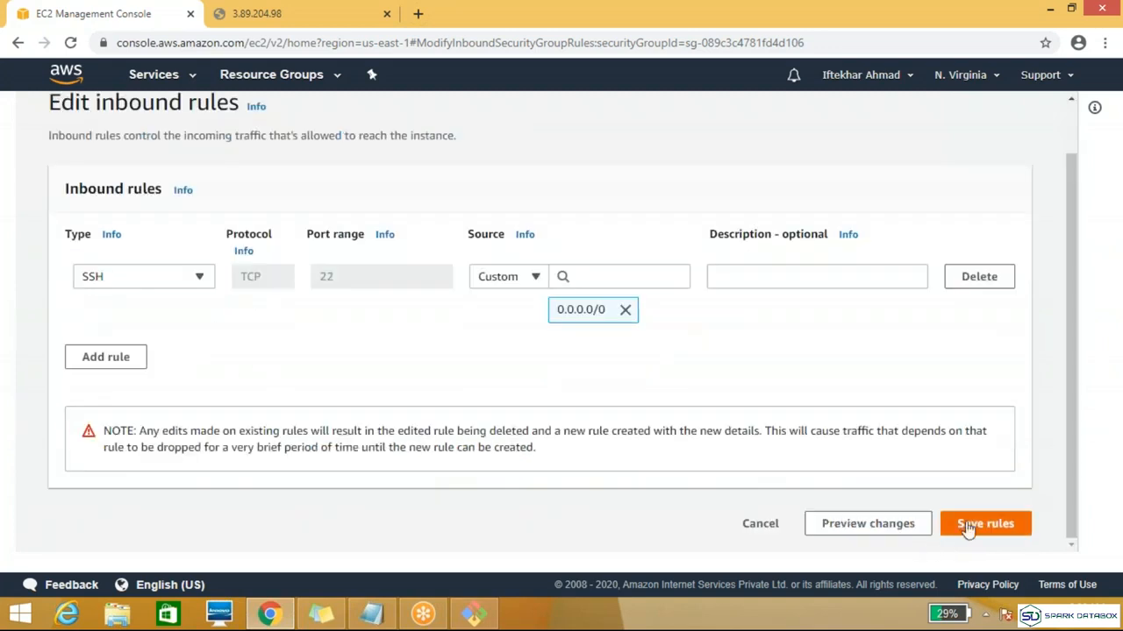
{"action": "left_click", "coordinate": [968, 526]}
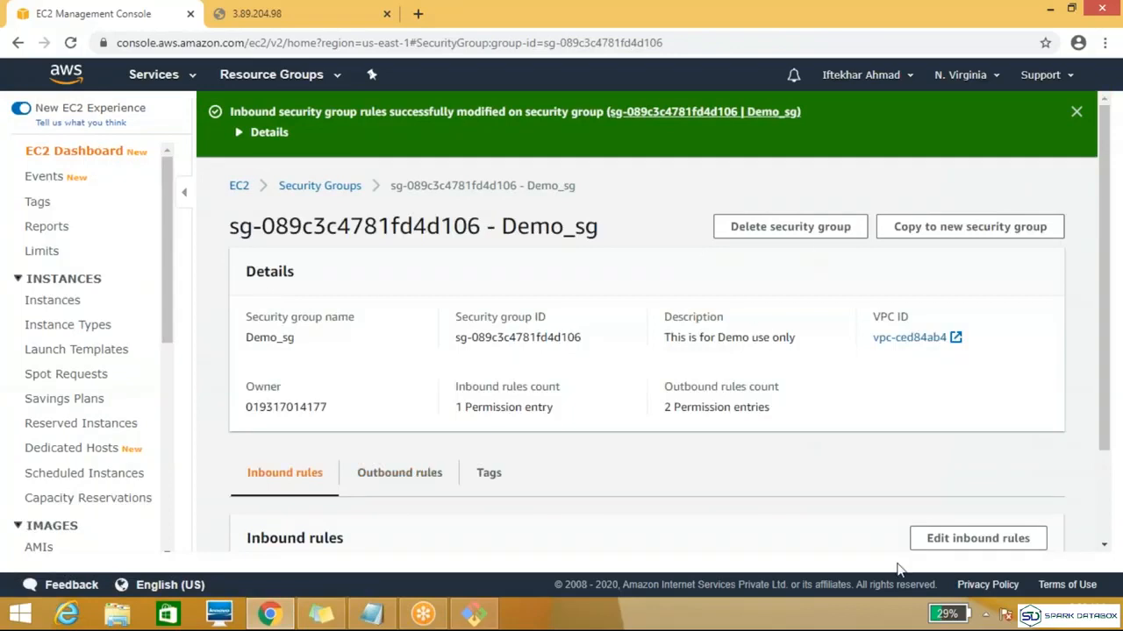
Step: Edit Demo_sg's inbound rules again and add an HTTP rule with source 0.0.0.0/0
{"action": "left_click", "coordinate": [935, 536]}
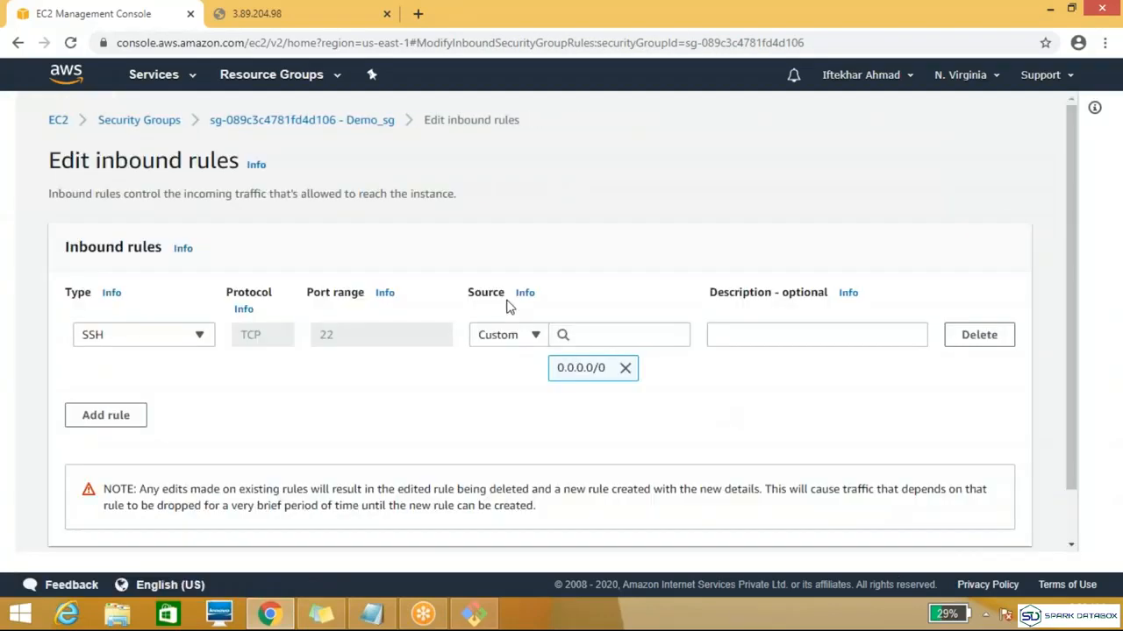
{"action": "left_click", "coordinate": [107, 421]}
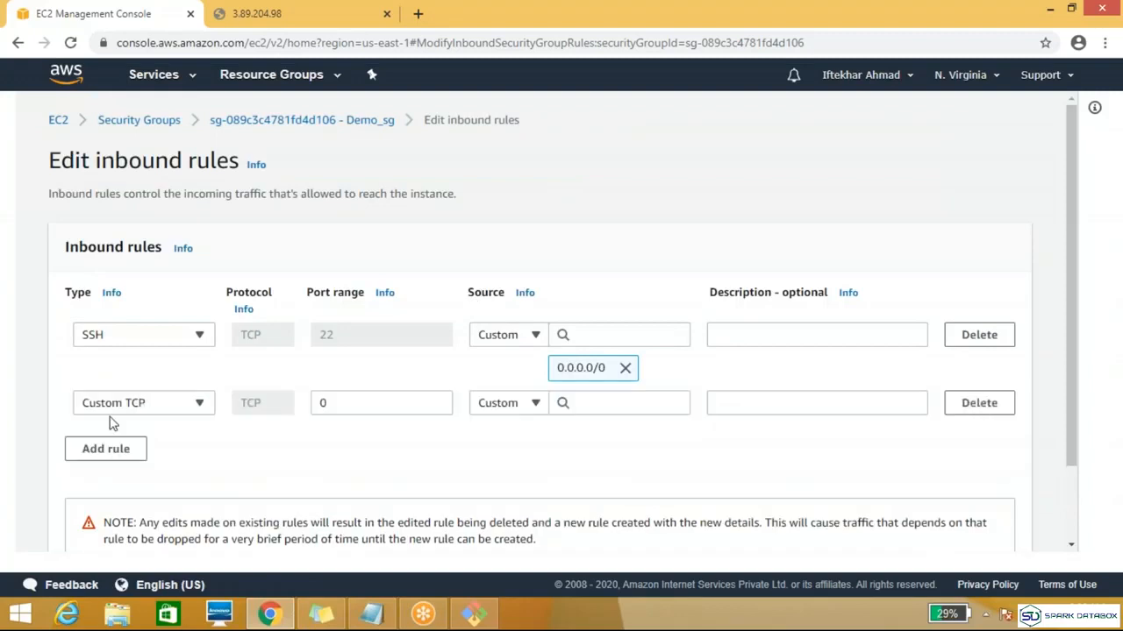
{"action": "left_click", "coordinate": [186, 406]}
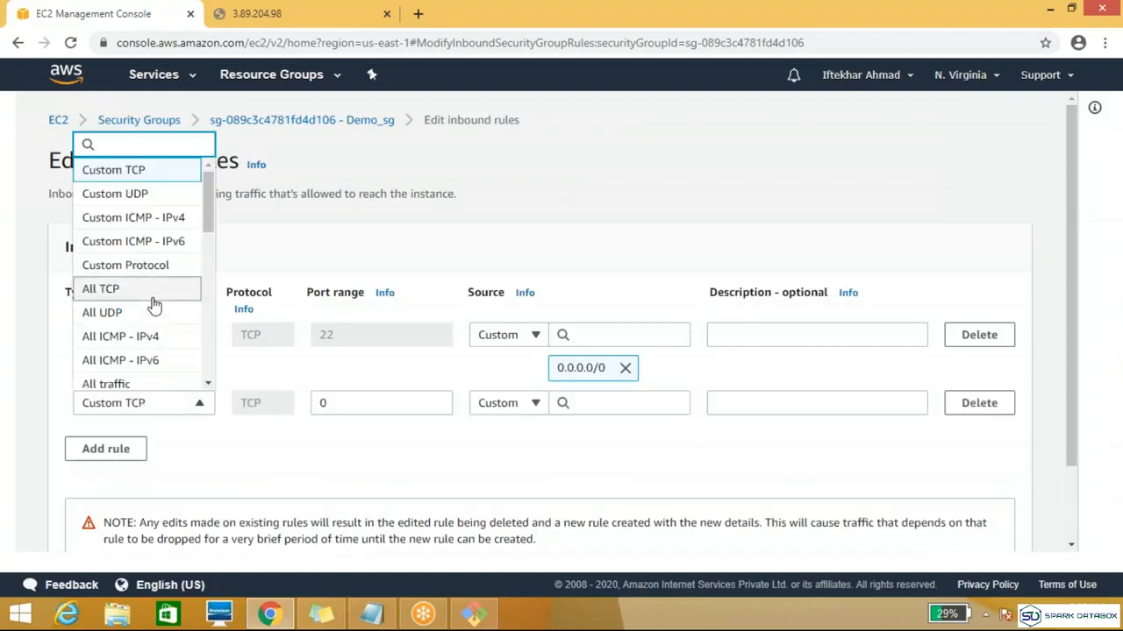
{"action": "left_click_drag", "start_coordinate": [203, 206], "coordinate": [211, 273]}
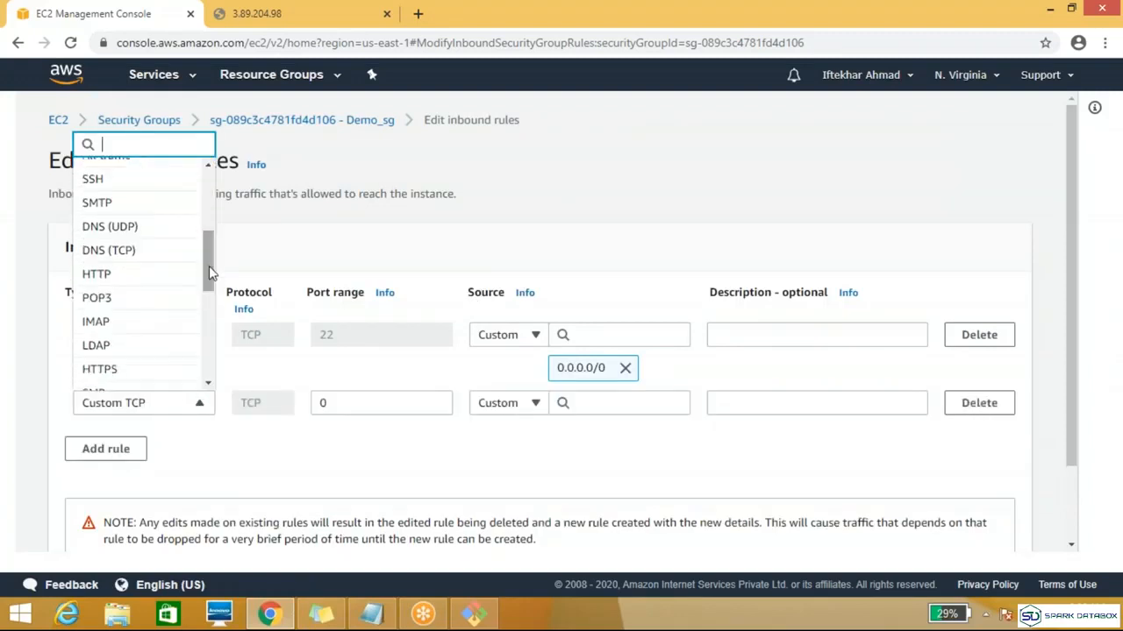
{"action": "left_click", "coordinate": [121, 274]}
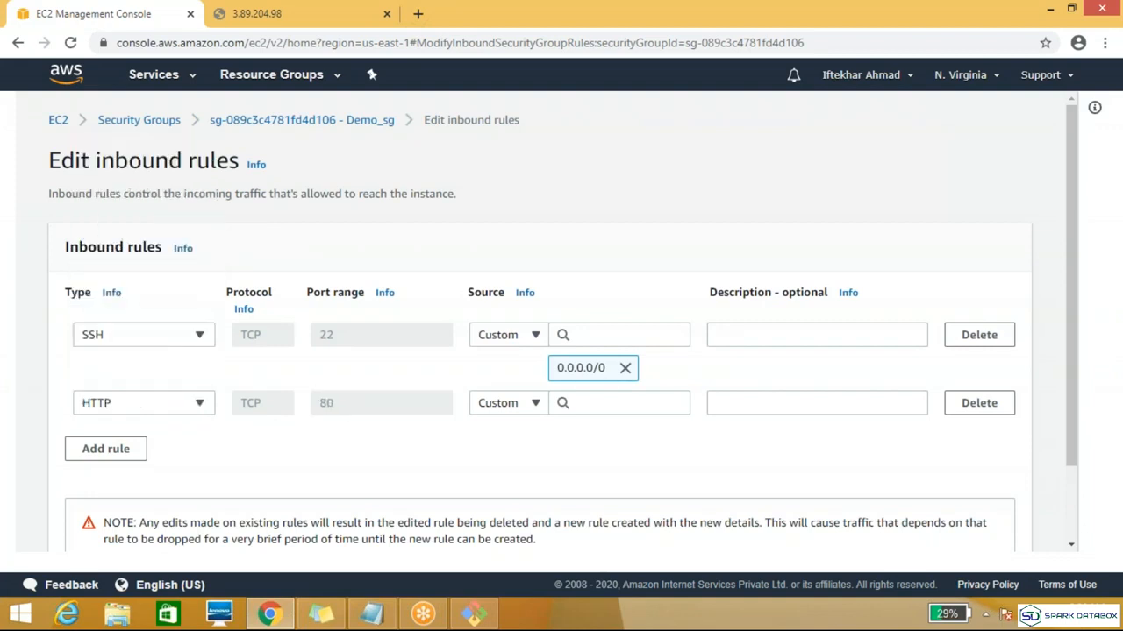
{"action": "left_click", "coordinate": [635, 406]}
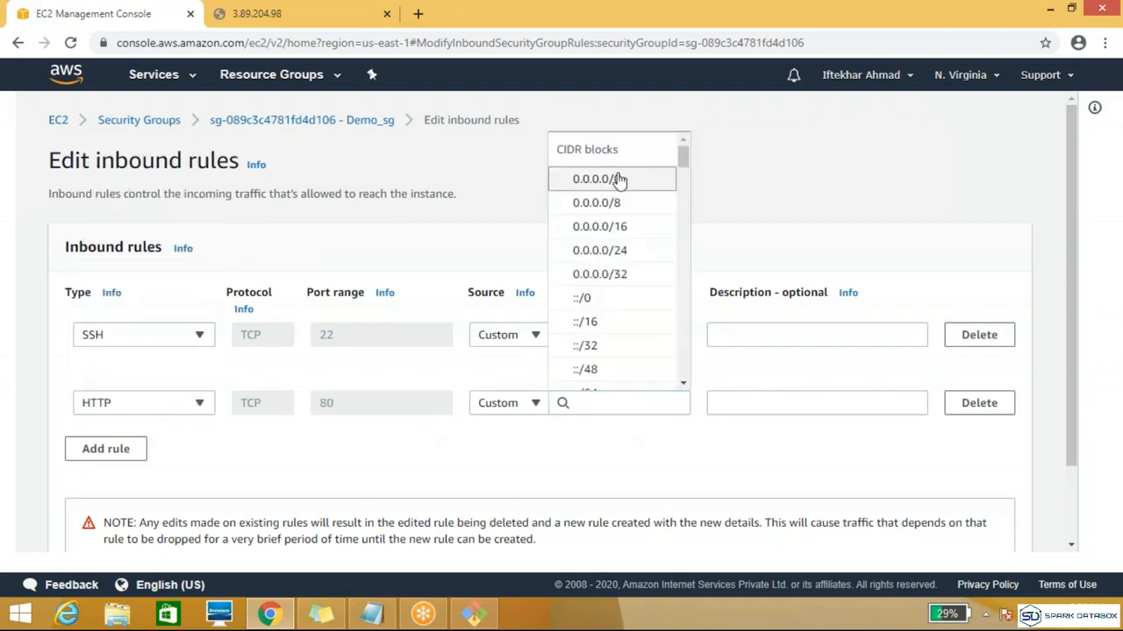
{"action": "left_click", "coordinate": [617, 181]}
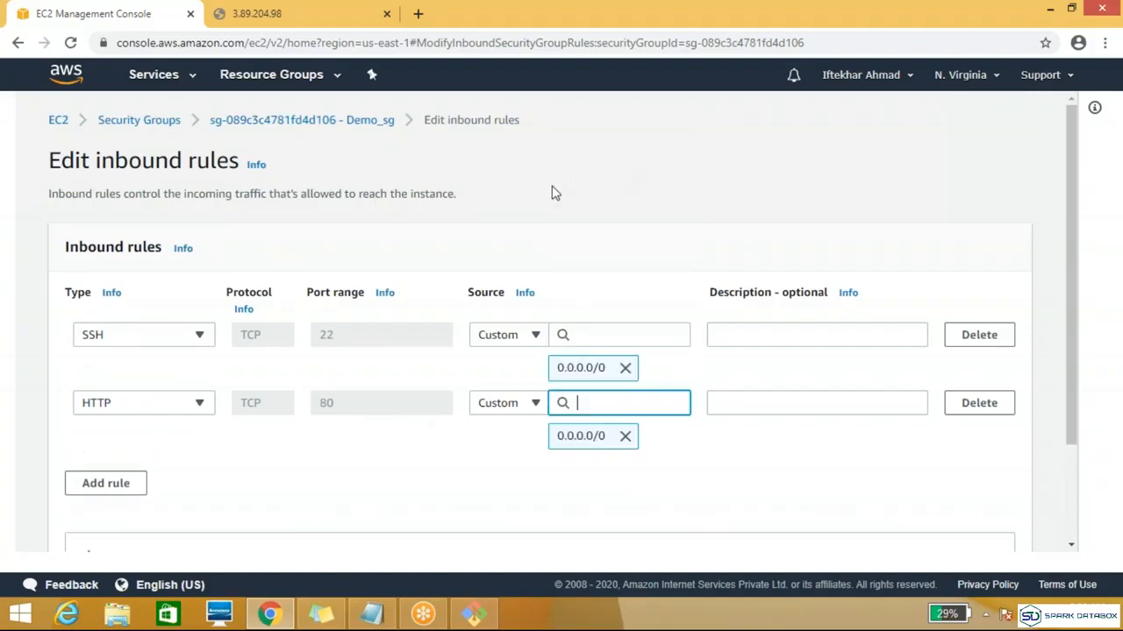
Step: Add an HTTPS inbound rule with source 0.0.0.0/0 to Demo_sg and save the rules
{"action": "left_click", "coordinate": [127, 487]}
{"action": "left_click", "coordinate": [200, 471]}
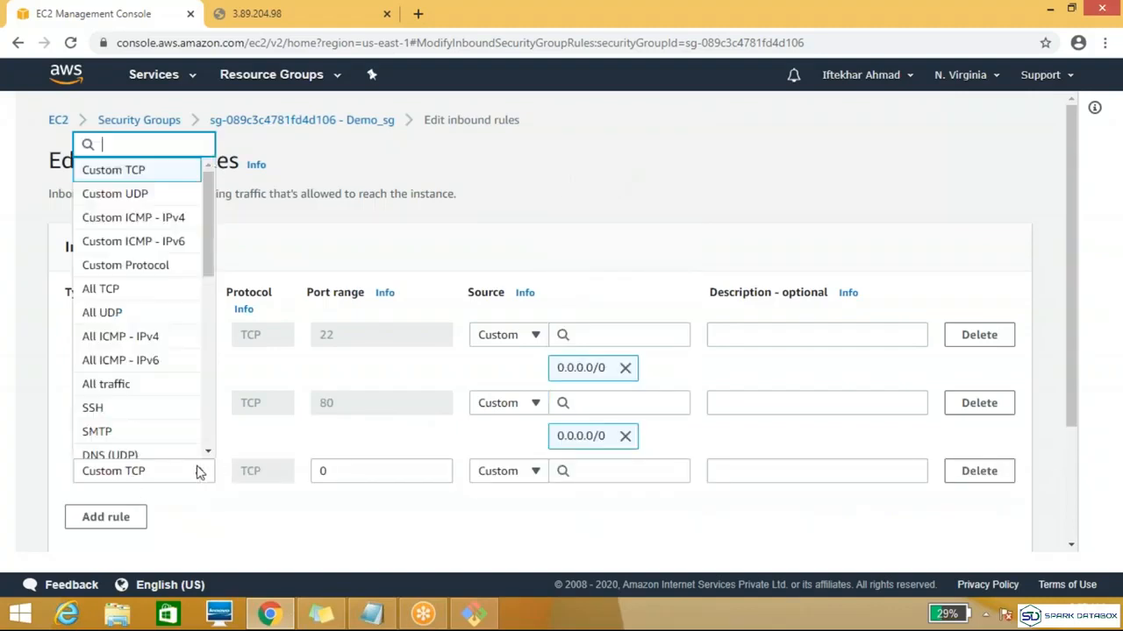
{"action": "scroll", "coordinate": [210, 253], "scroll_direction": "down", "scroll_amount": 3}
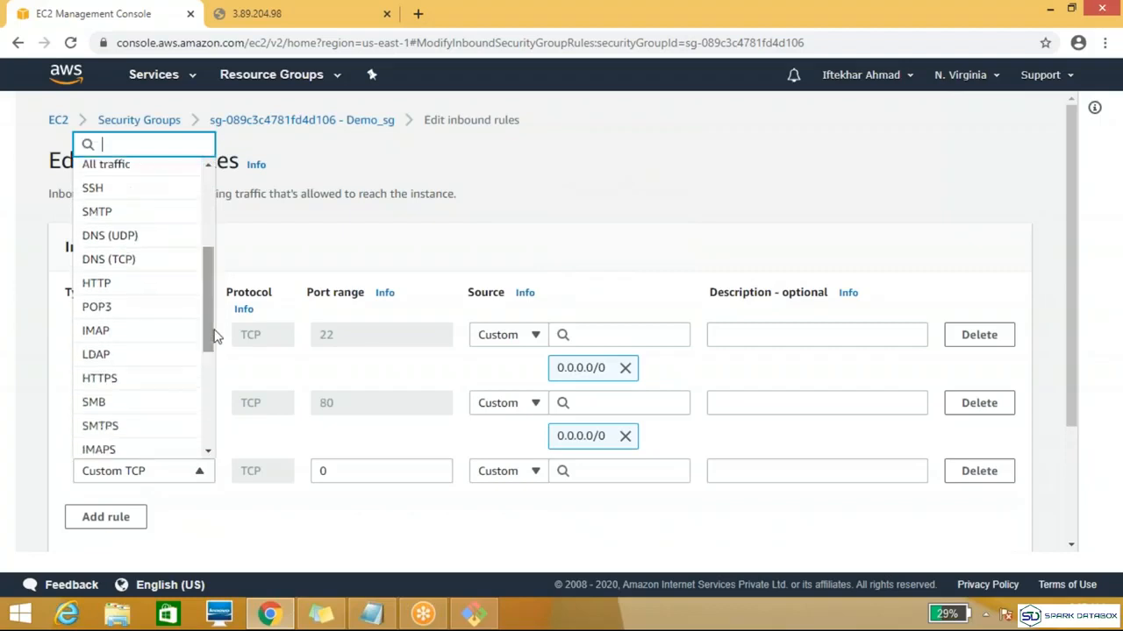
{"action": "left_click", "coordinate": [143, 384]}
{"action": "left_click", "coordinate": [611, 472]}
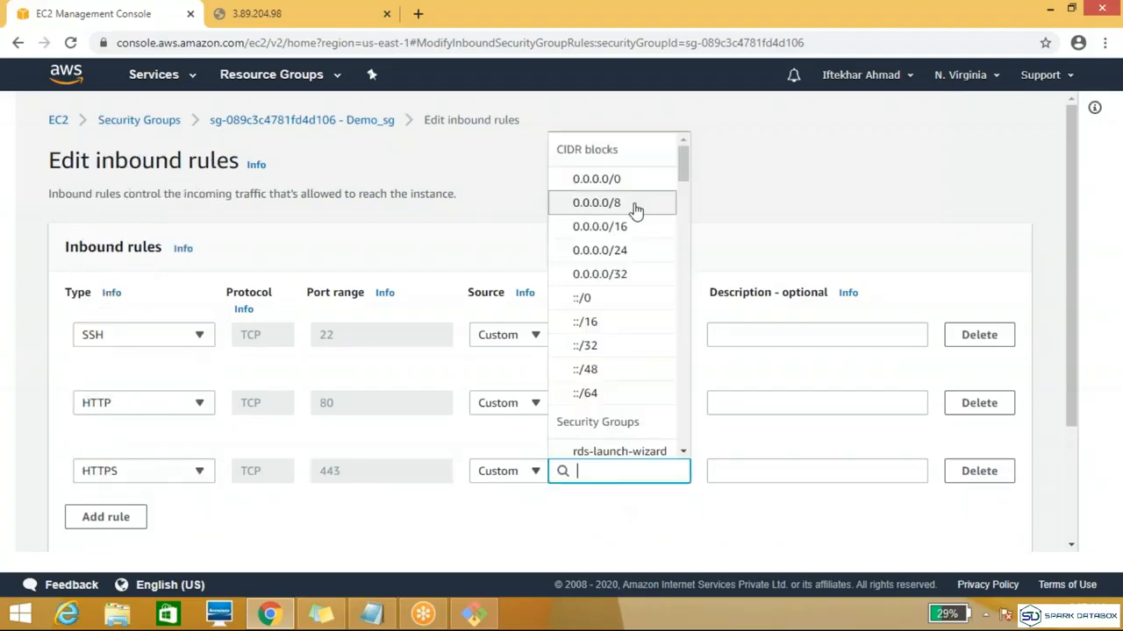
{"action": "left_click", "coordinate": [619, 180]}
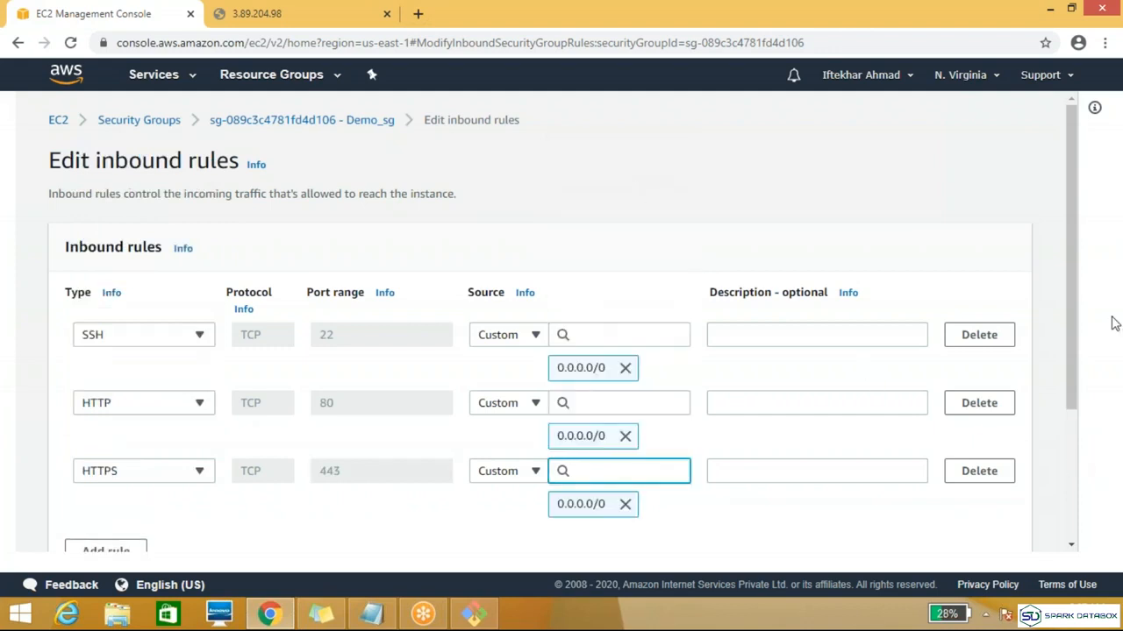
{"action": "left_click_drag", "start_coordinate": [1070, 339], "coordinate": [1066, 448]}
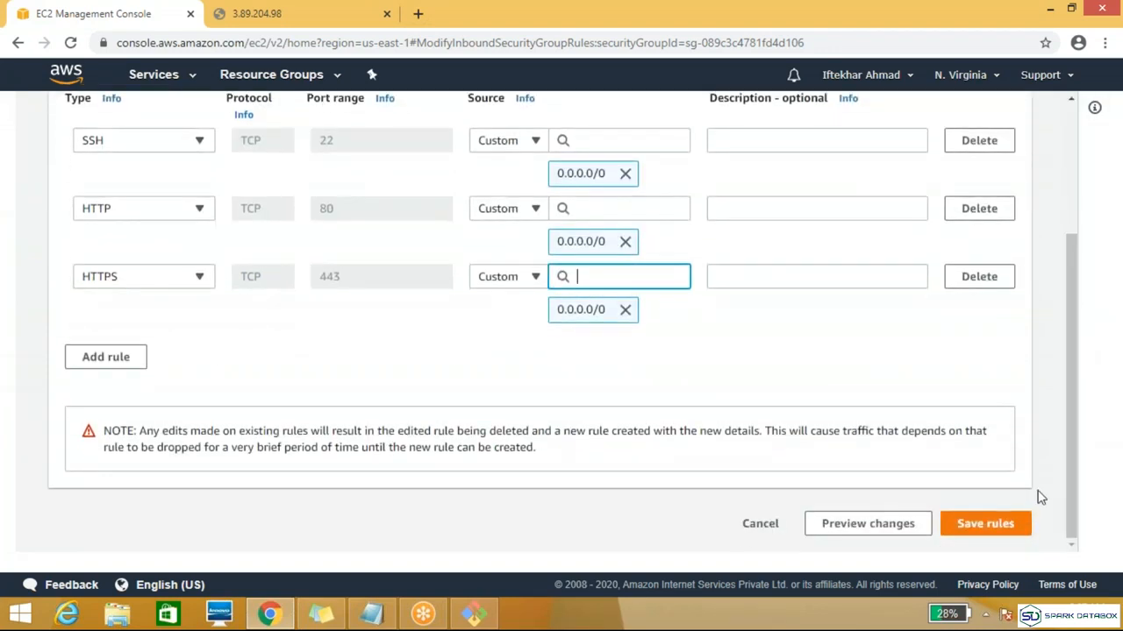
{"action": "left_click", "coordinate": [1009, 526]}
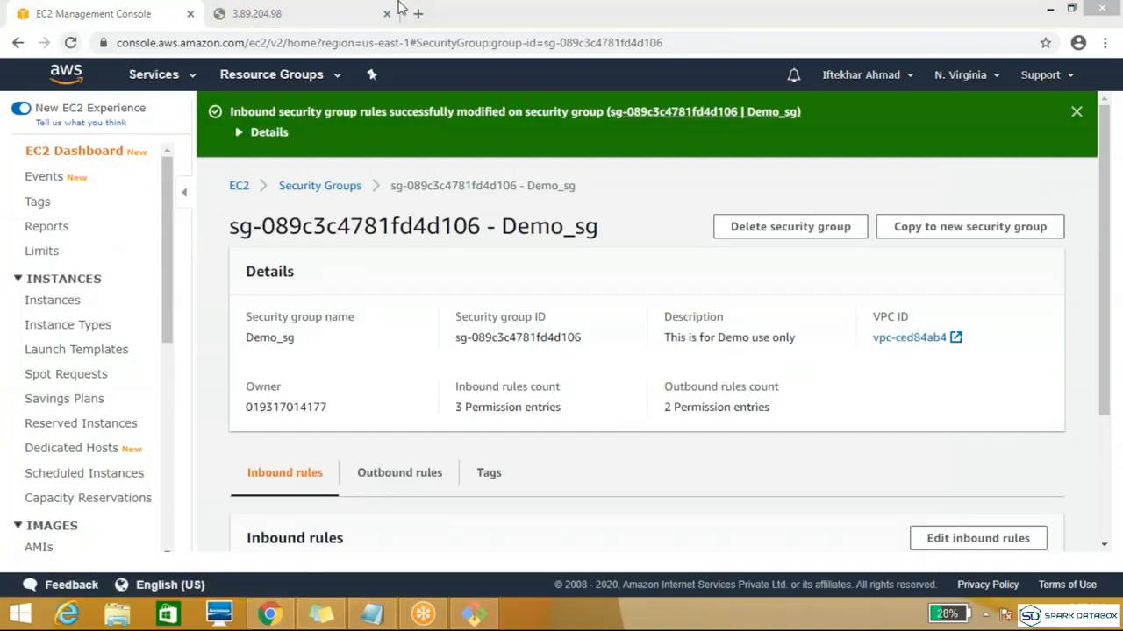
Step: Reload the web page at 3.89.204.98 and return to the EC2 console
{"action": "left_click", "coordinate": [243, 18]}
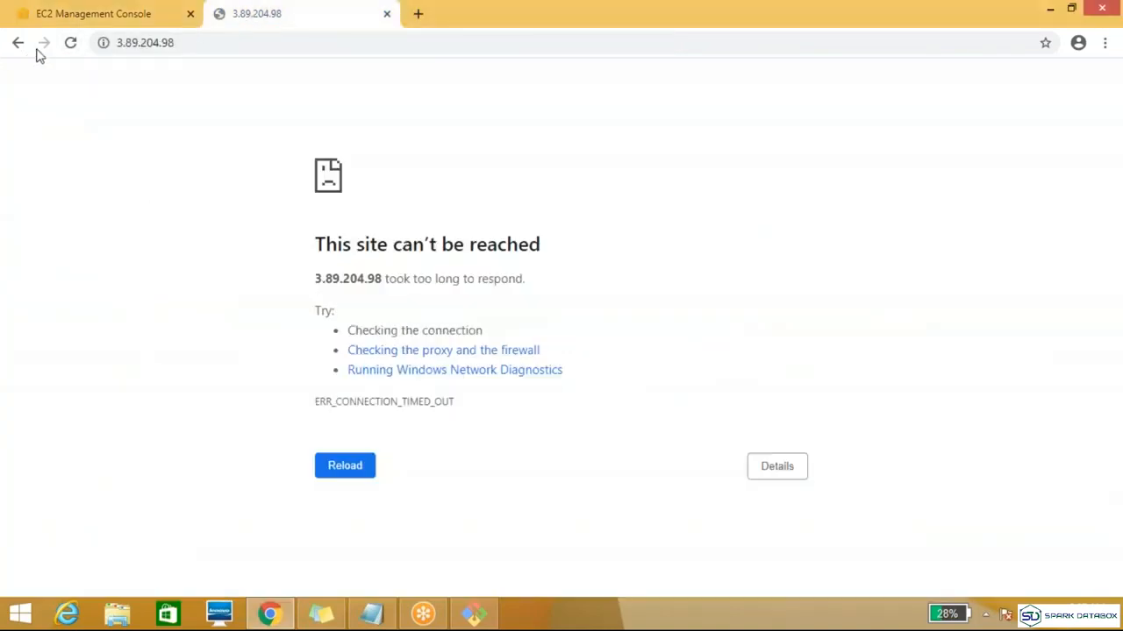
{"action": "left_click", "coordinate": [71, 43]}
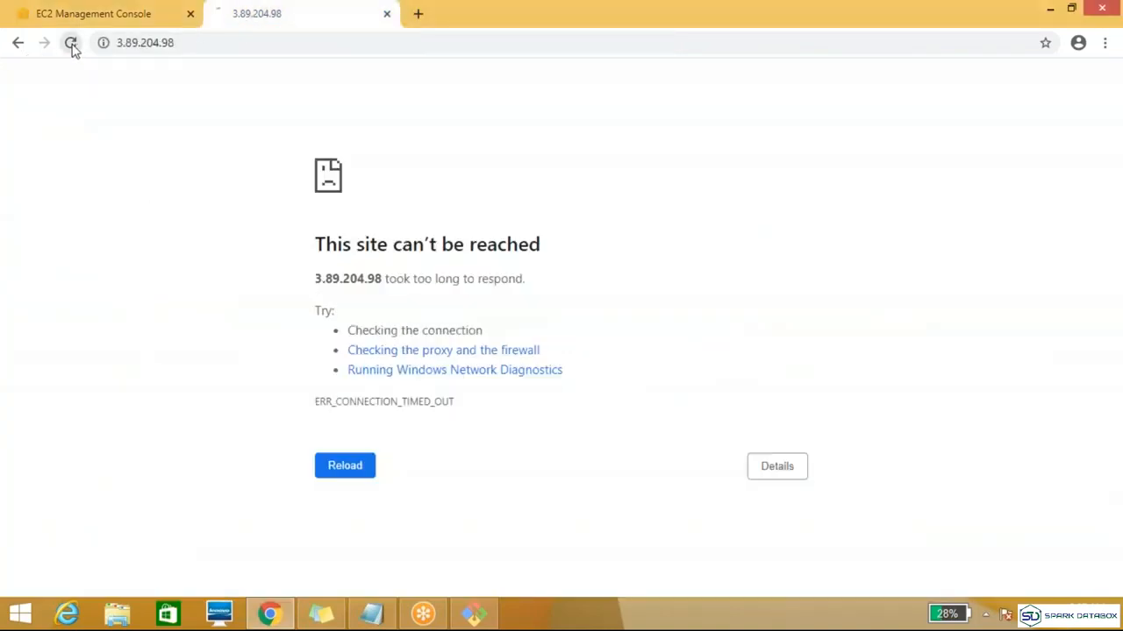
{"action": "left_click", "coordinate": [155, 17]}
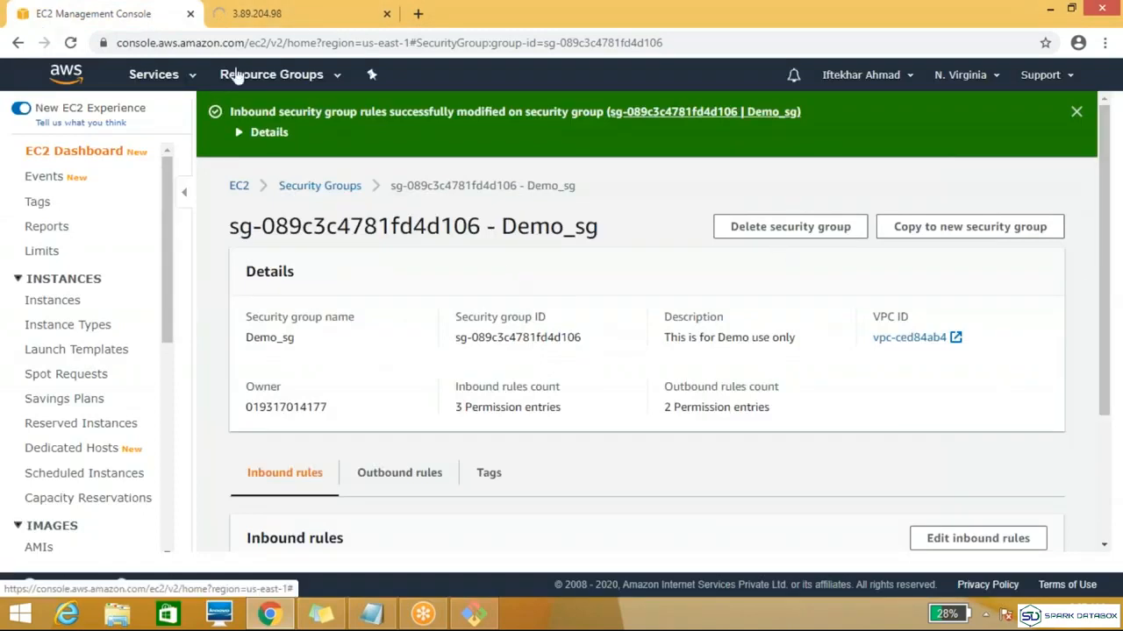
Step: Copy the IPv4 public IP of the Devlopers instance and load 52.54.193.24 in the web page's browser tab
{"action": "left_click", "coordinate": [35, 303]}
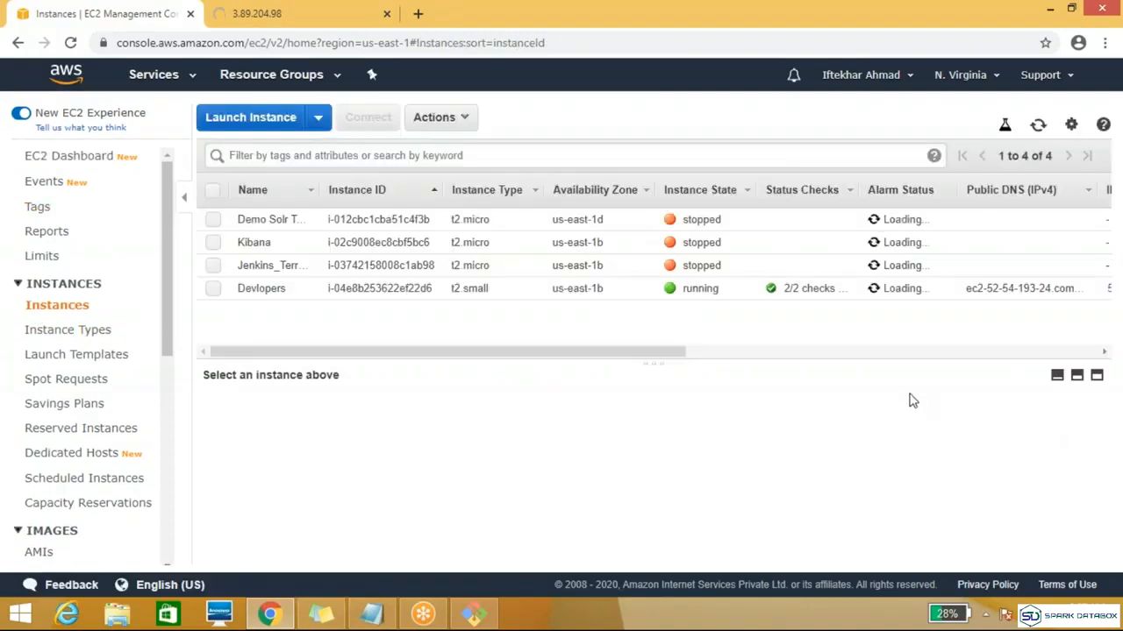
{"action": "left_click", "coordinate": [211, 289]}
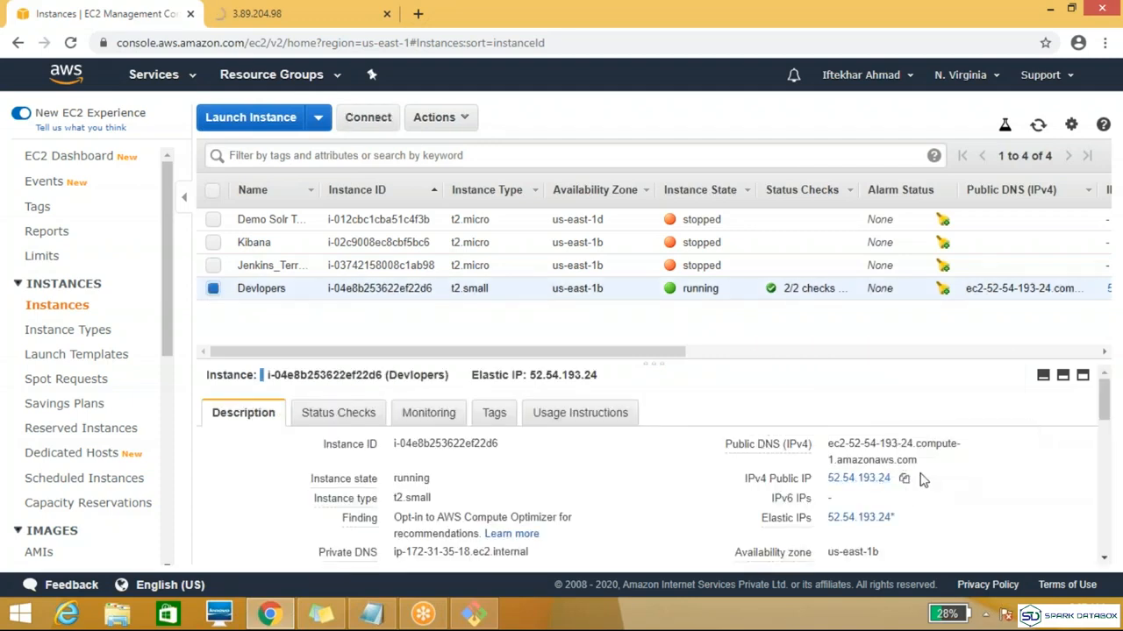
{"action": "left_click", "coordinate": [904, 478]}
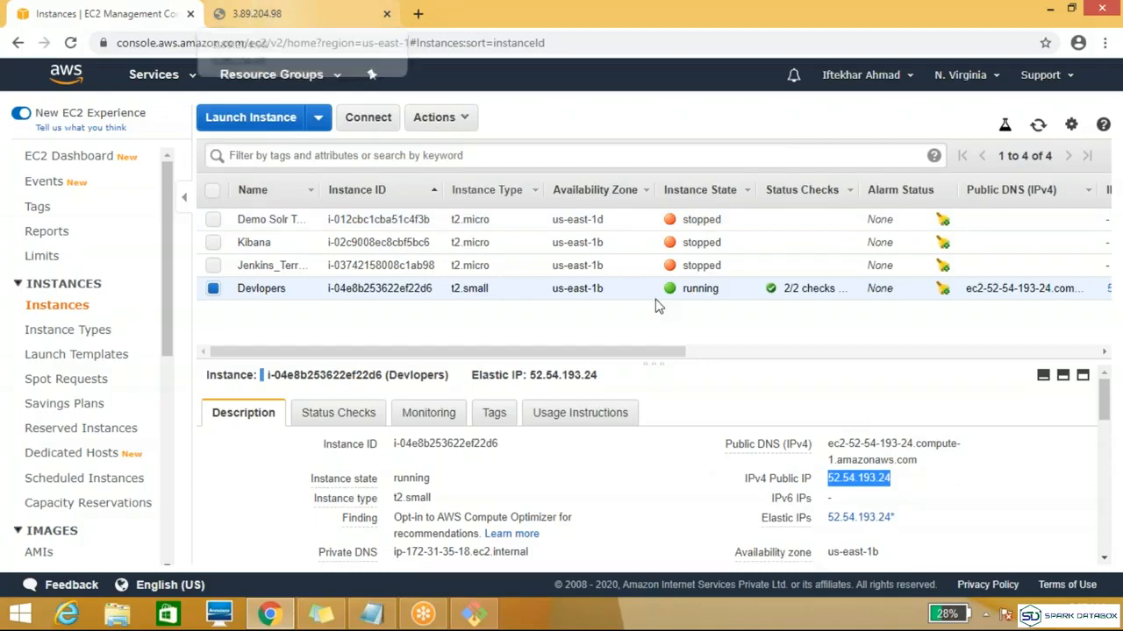
{"action": "left_click", "coordinate": [263, 16]}
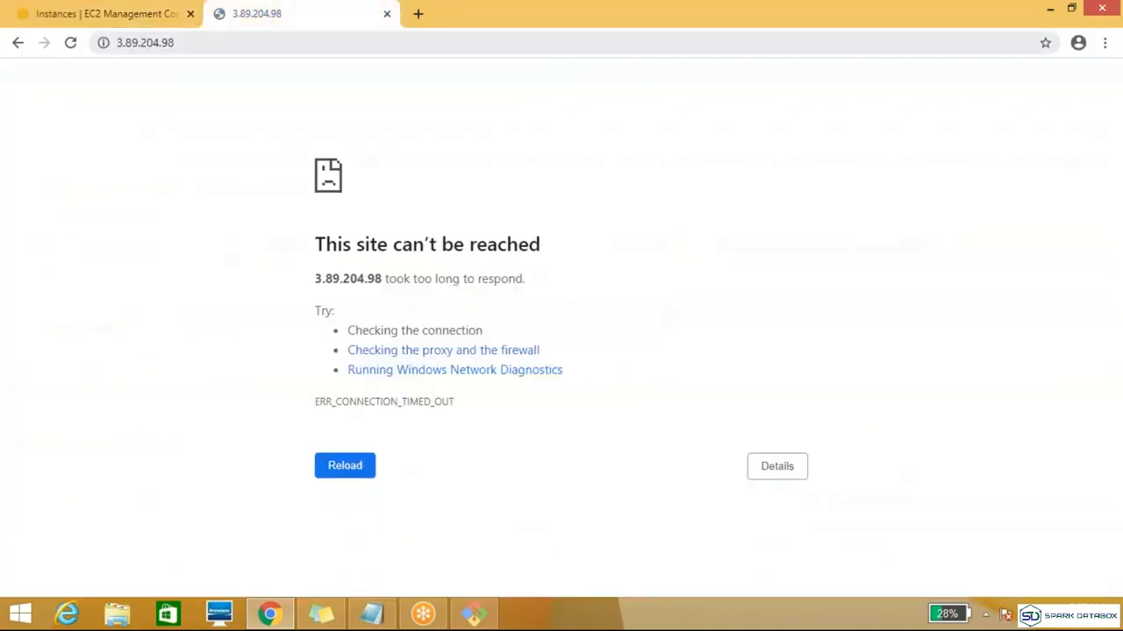
{"action": "left_click", "coordinate": [173, 43]}
{"action": "key", "text": "ctrl+v"}
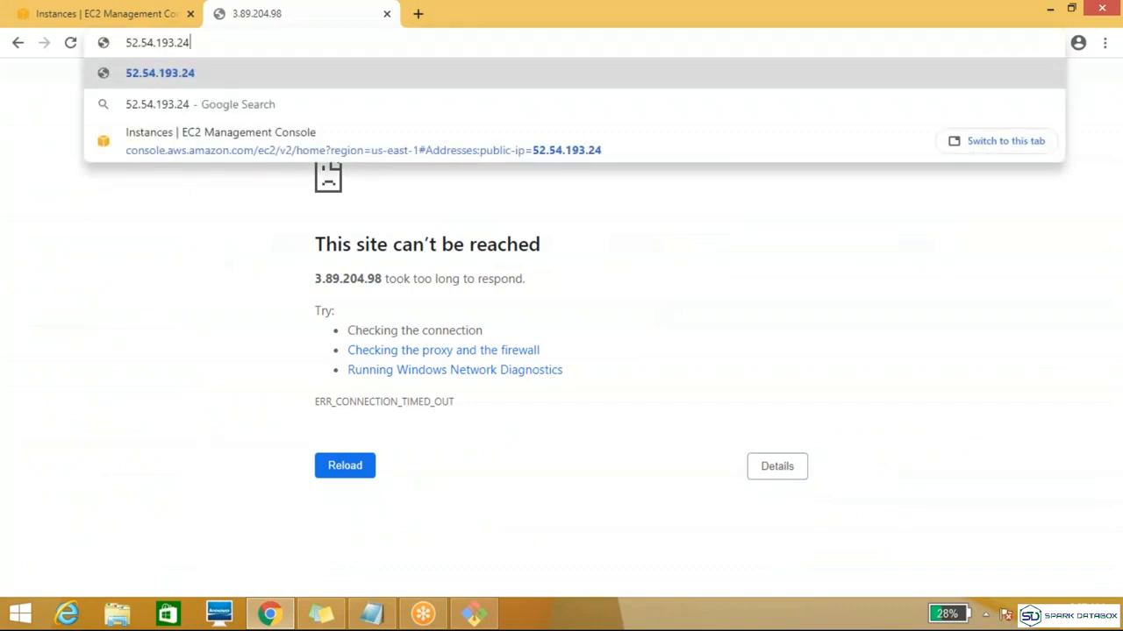
{"action": "key", "text": "Return"}
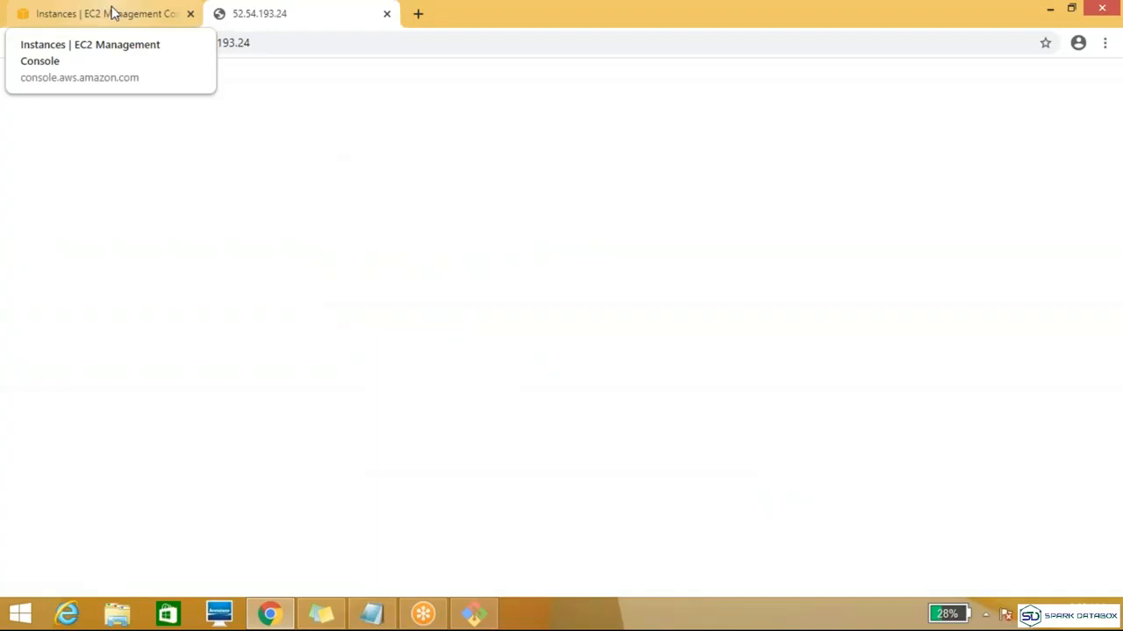
Step: Check the web page at 52.54.193.24 again, then consult the topic list in the Topic file in Notepad
{"action": "left_click", "coordinate": [111, 12]}
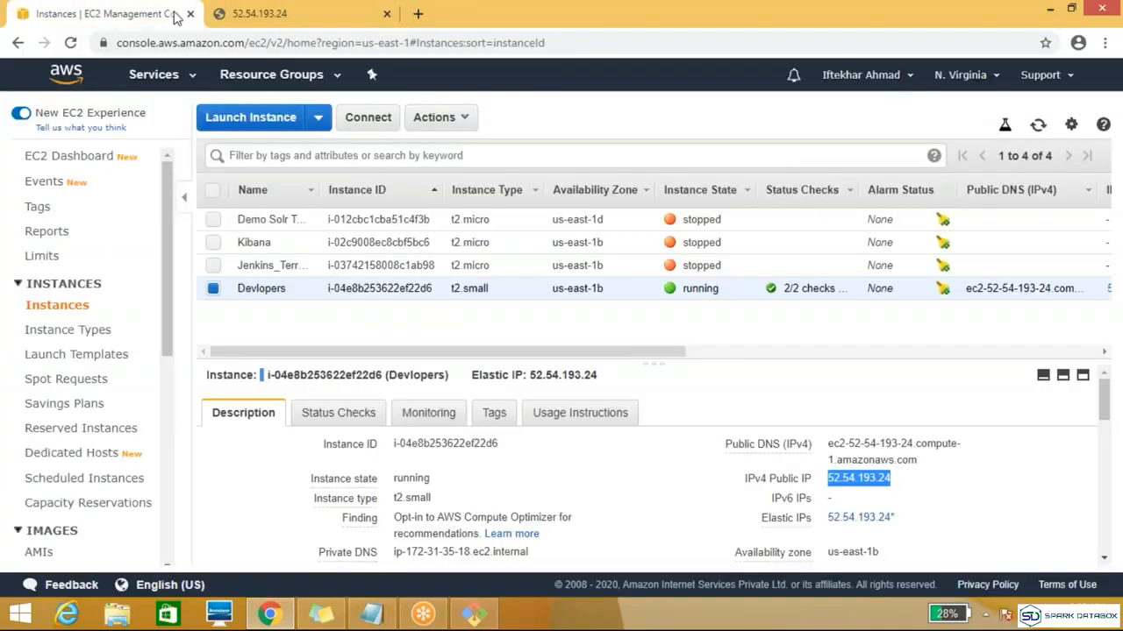
{"action": "left_click", "coordinate": [305, 10]}
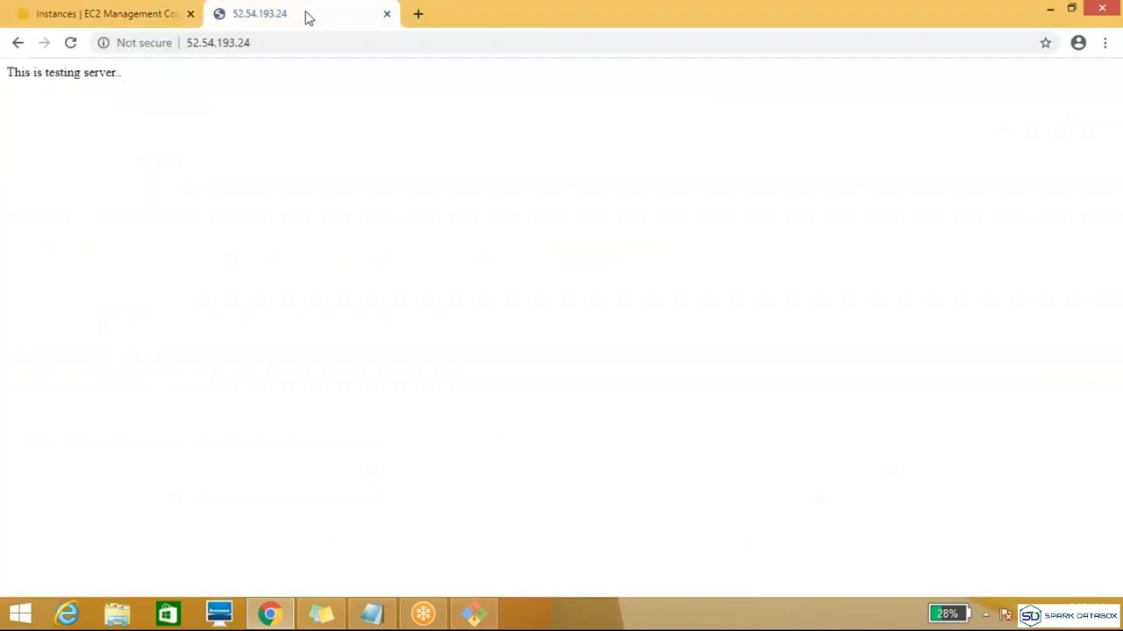
{"action": "left_click", "coordinate": [111, 14]}
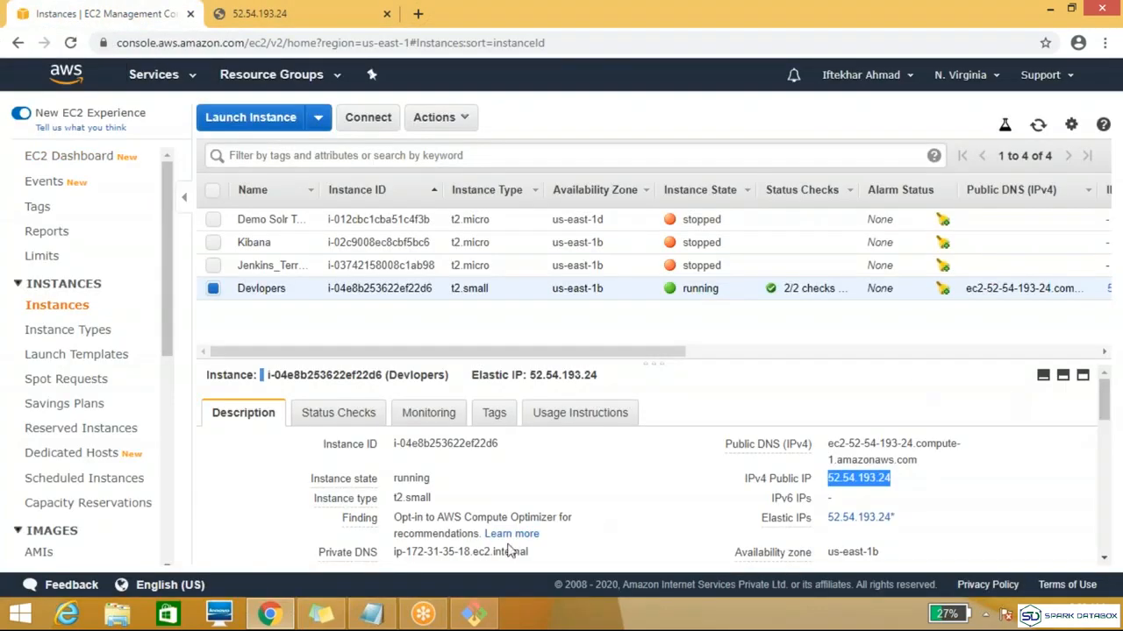
{"action": "left_click", "coordinate": [372, 613]}
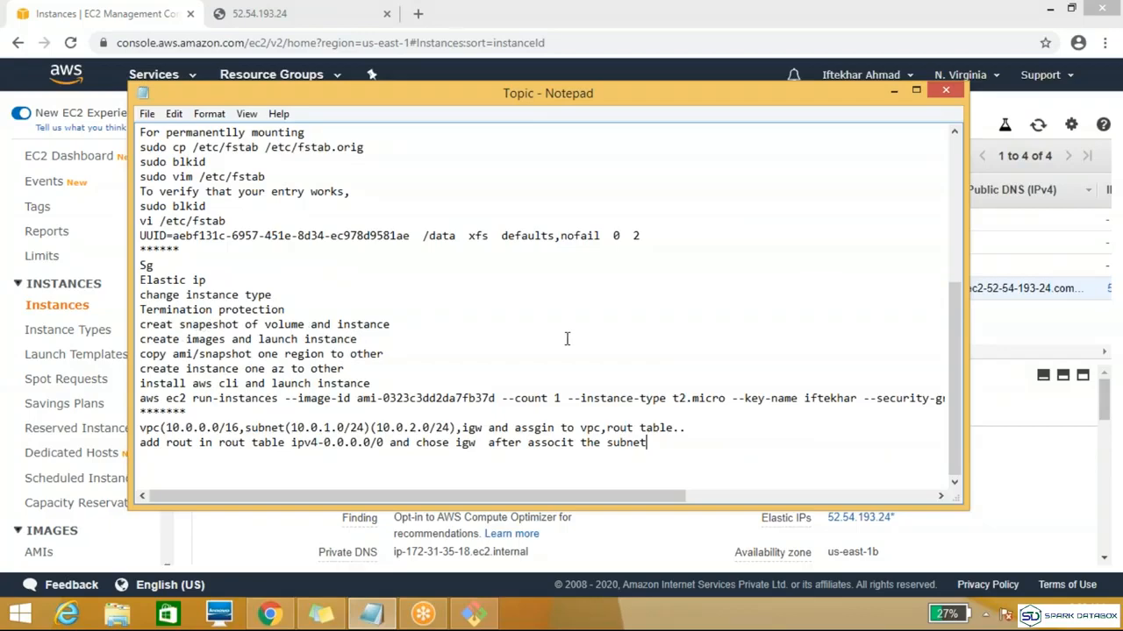
{"action": "left_click", "coordinate": [894, 94]}
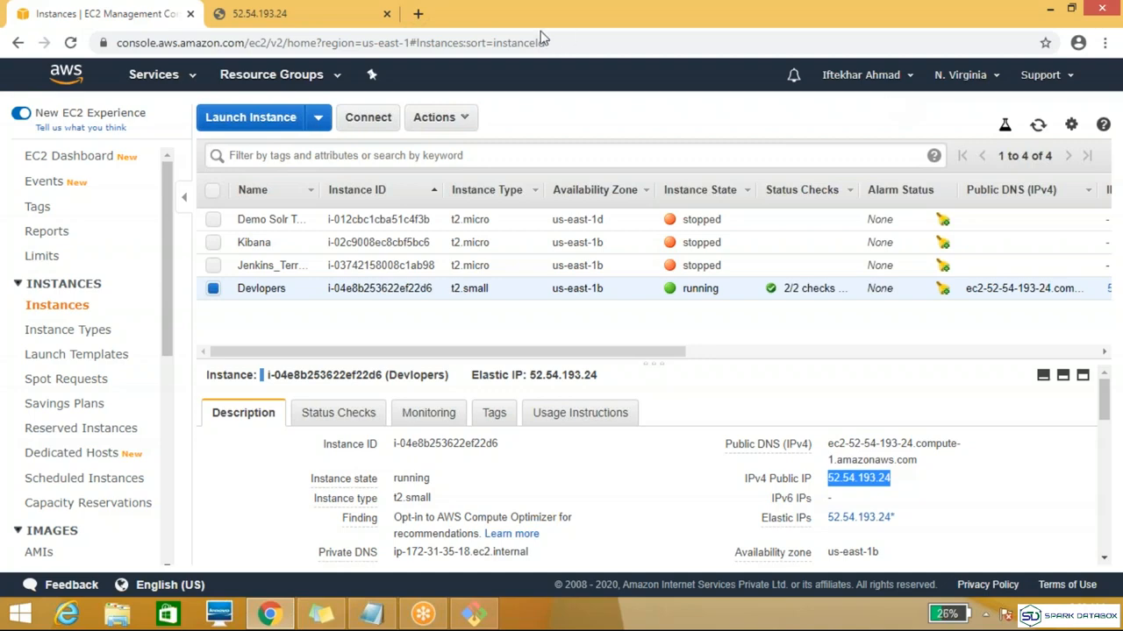
Step: Look through the Elastic Block Store volumes, inspect the newest volume's details, and view the existing snapshots
{"action": "left_click_drag", "start_coordinate": [166, 289], "coordinate": [173, 410]}
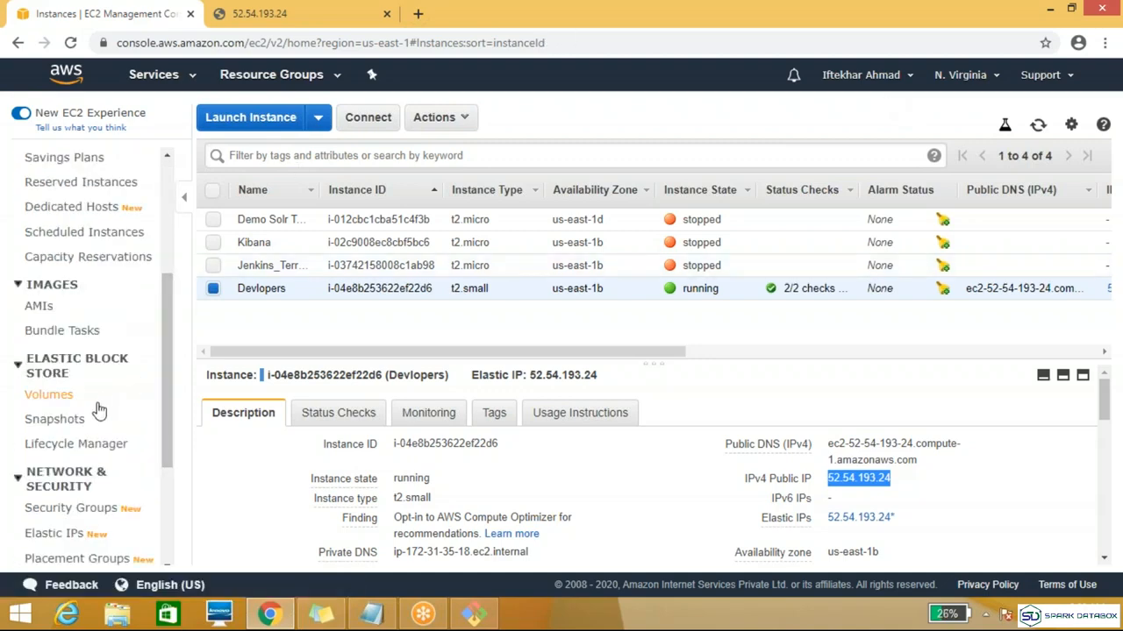
{"action": "left_click", "coordinate": [70, 420]}
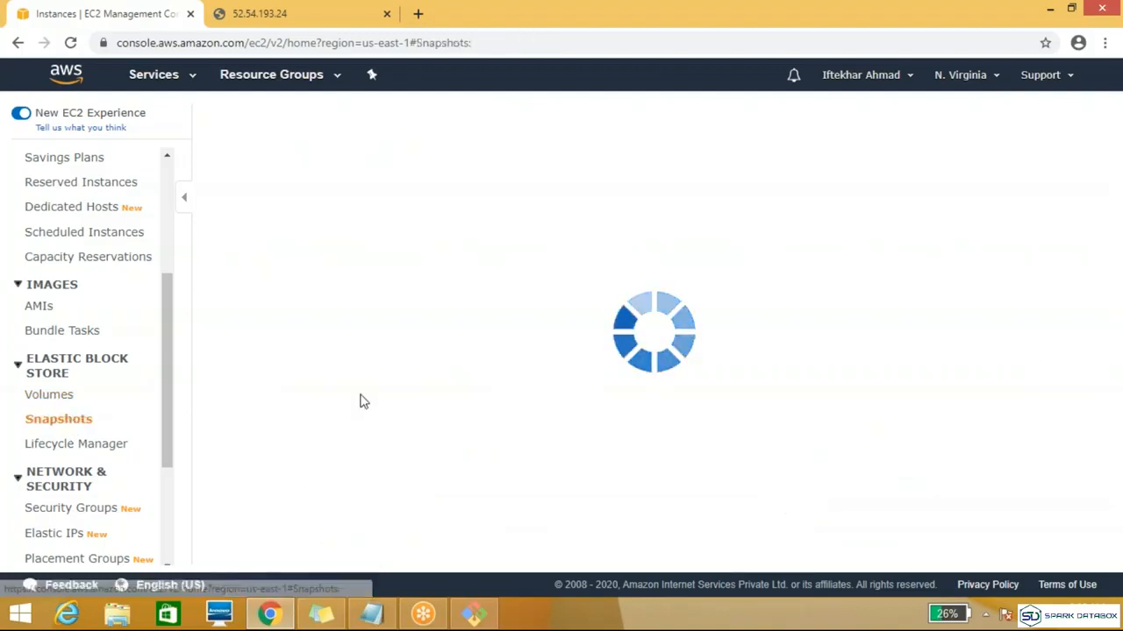
{"action": "left_click", "coordinate": [58, 396]}
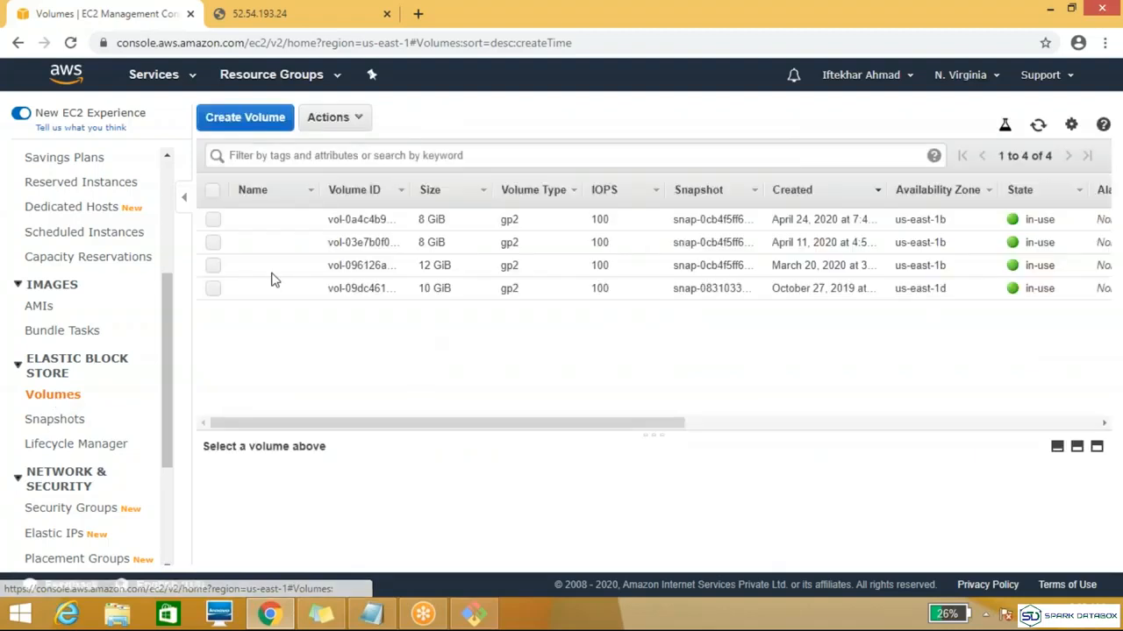
{"action": "left_click", "coordinate": [214, 220]}
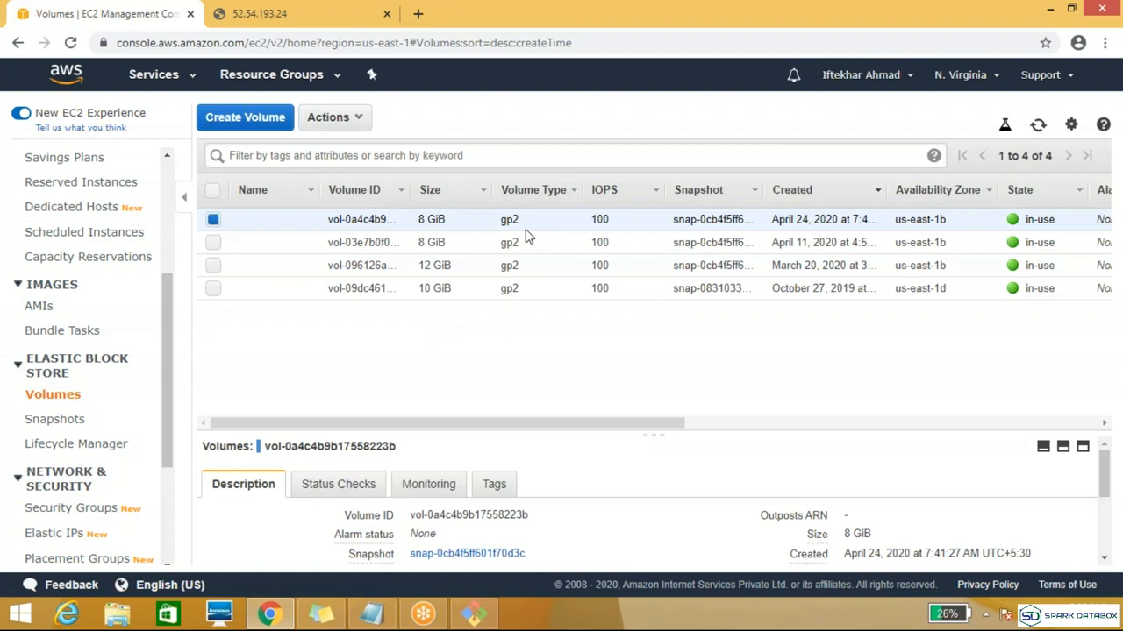
{"action": "left_click", "coordinate": [55, 421]}
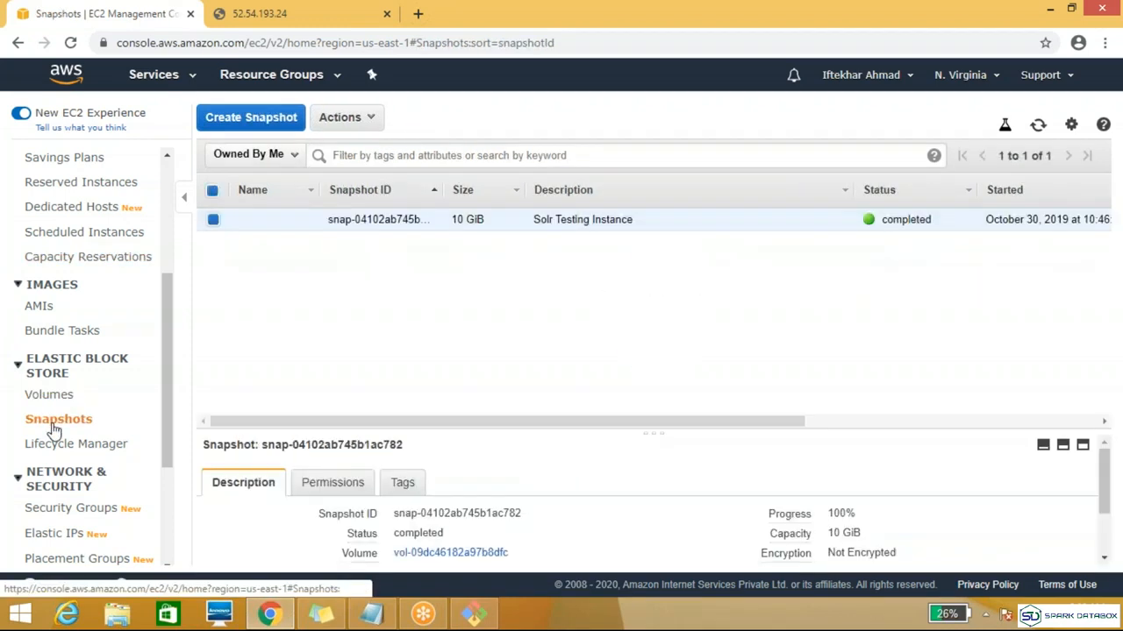
Step: Select the volume created on April 24, 2020 and start creating a snapshot from it
{"action": "left_click", "coordinate": [54, 404]}
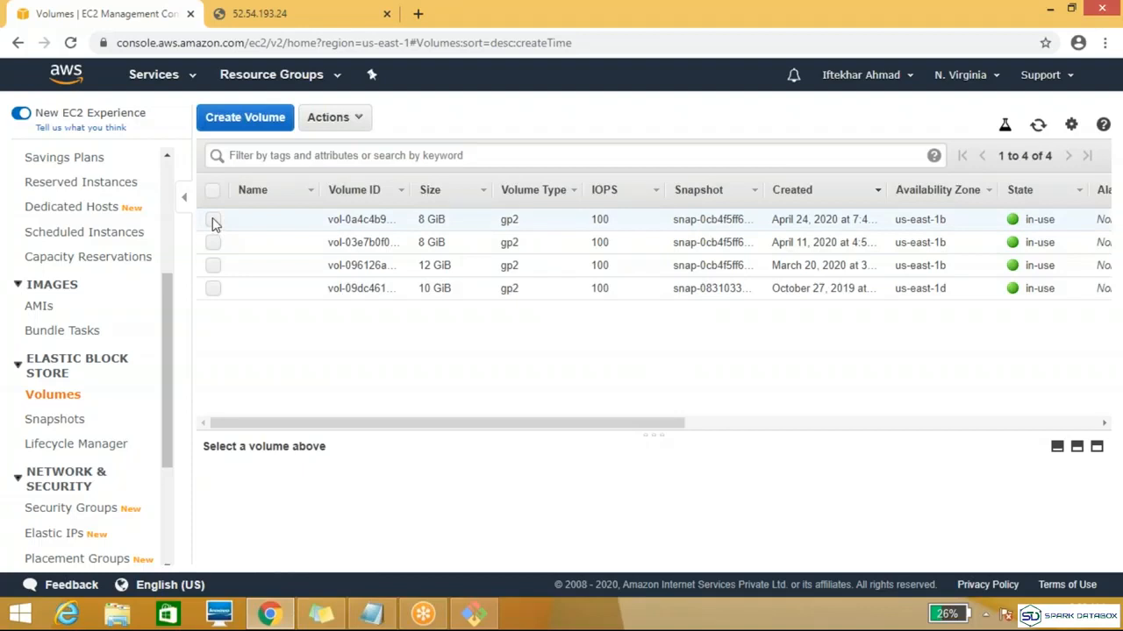
{"action": "left_click", "coordinate": [213, 221]}
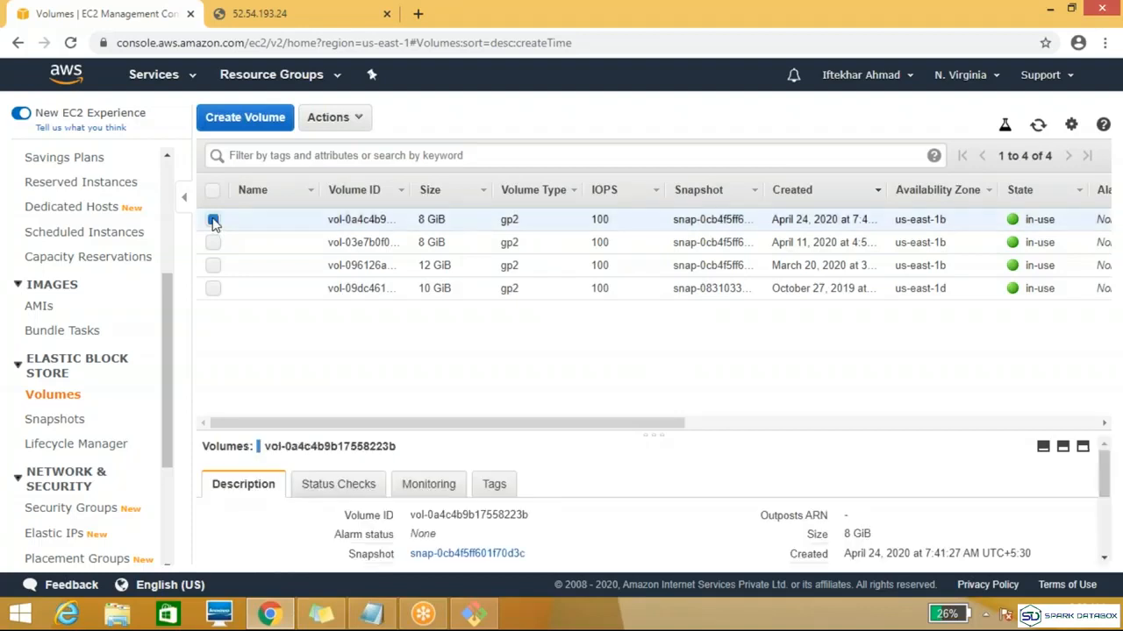
{"action": "left_click", "coordinate": [365, 126]}
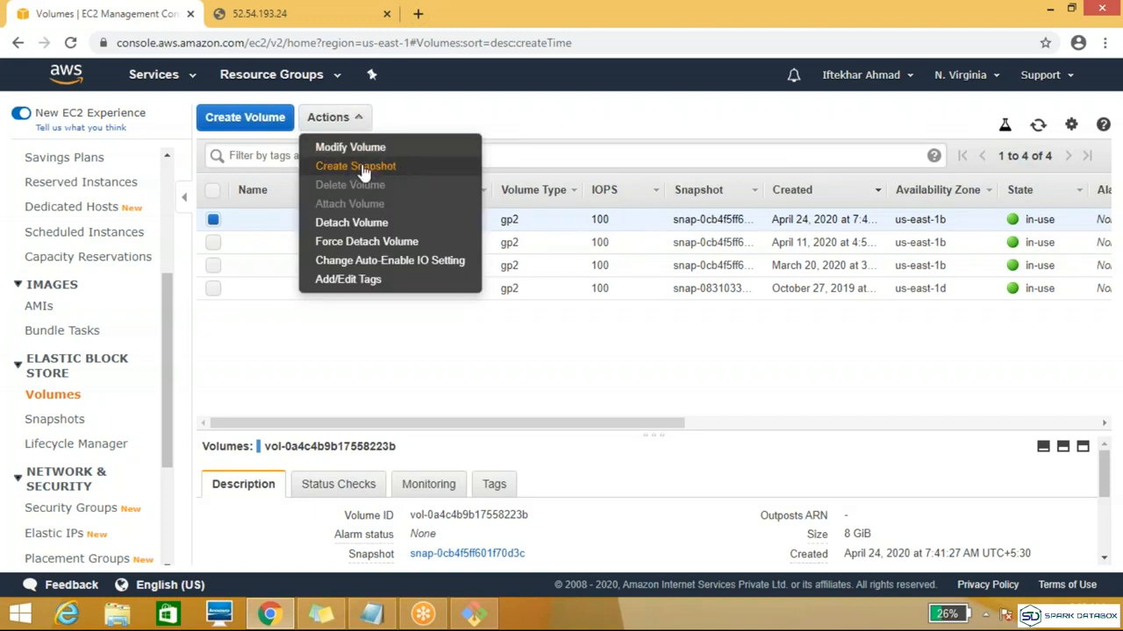
{"action": "left_click", "coordinate": [365, 168]}
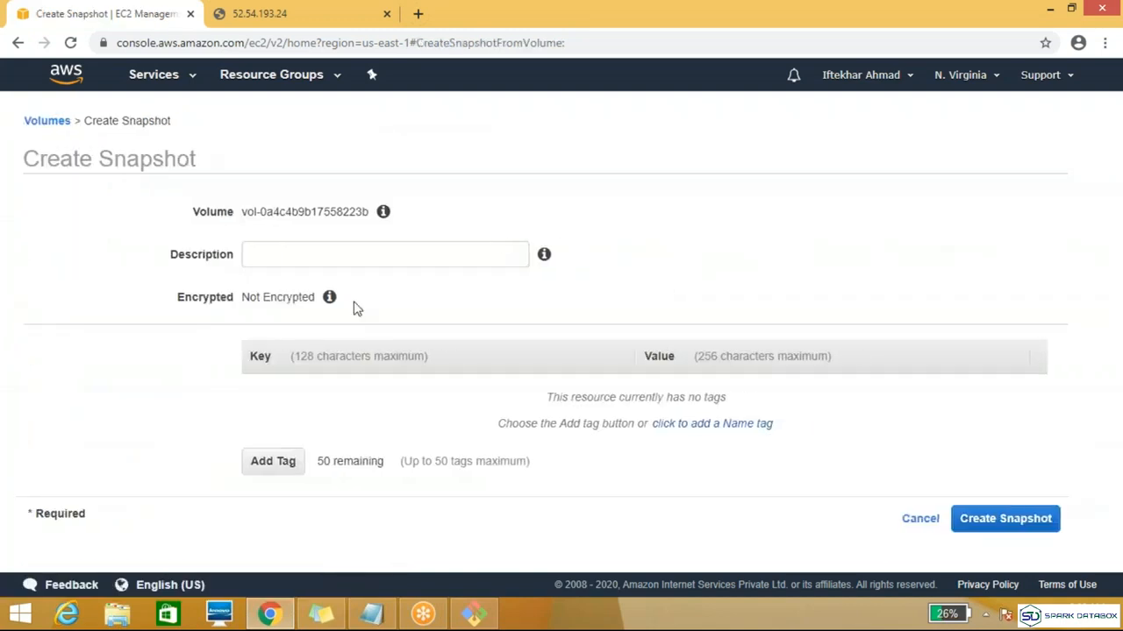
Step: Add a tag to the new volume snapshot with key Name and value Demo_server_snap
{"action": "left_click", "coordinate": [324, 254]}
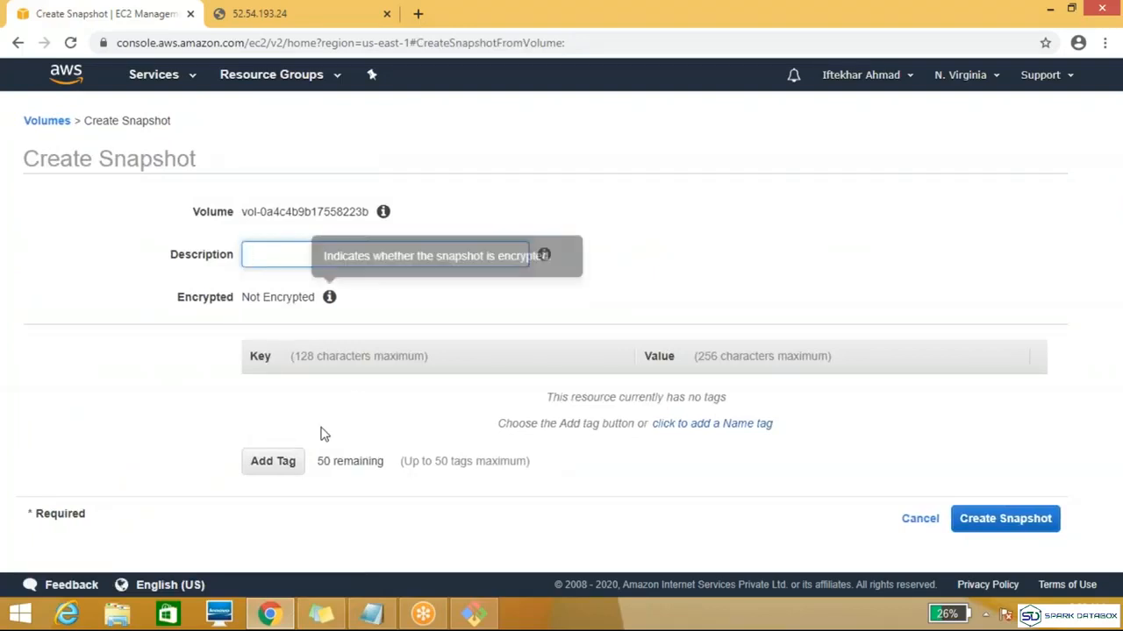
{"action": "left_click", "coordinate": [274, 465]}
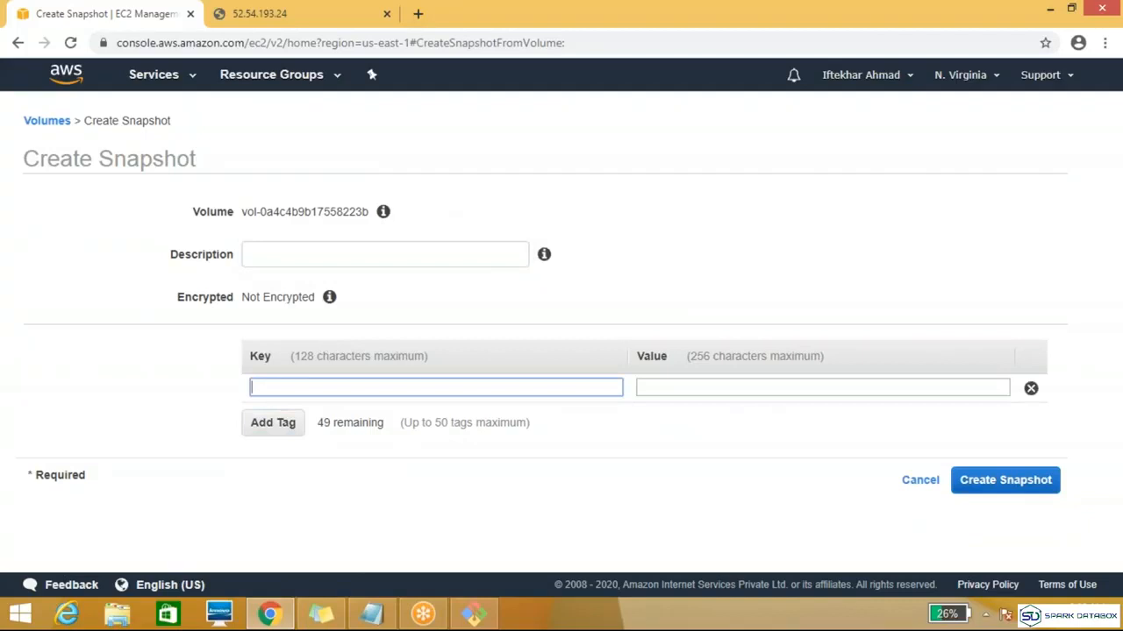
{"action": "type", "text": "Name"}
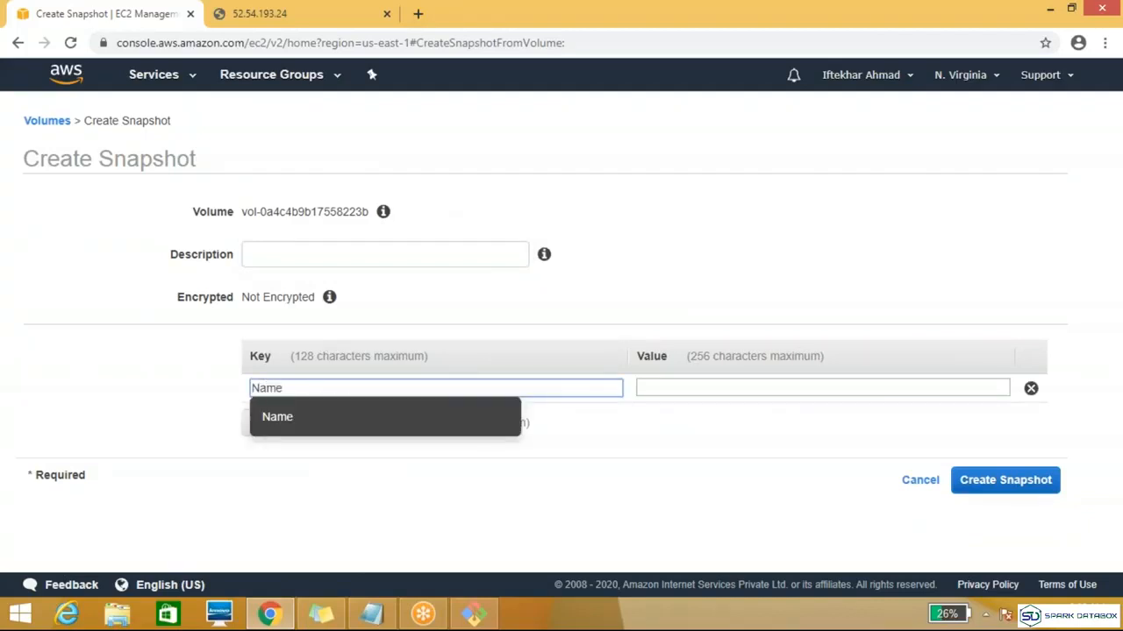
{"action": "key", "text": "Down"}
{"action": "key", "text": "Return"}
{"action": "left_click", "coordinate": [708, 388]}
{"action": "type", "text": "Dem"}
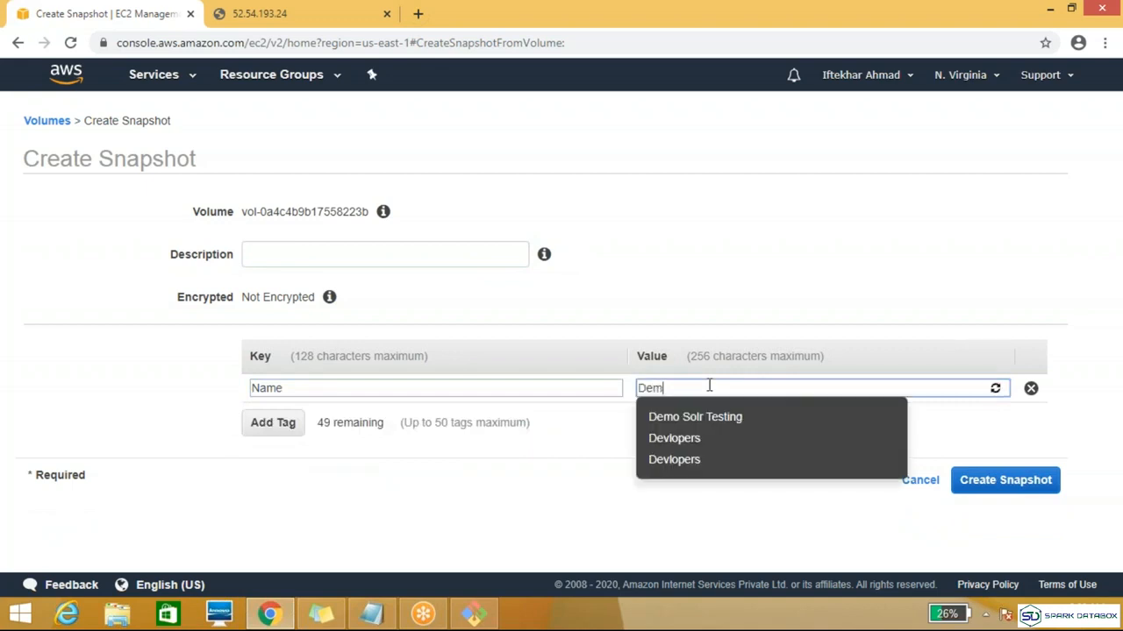
{"action": "type", "text": "o"}
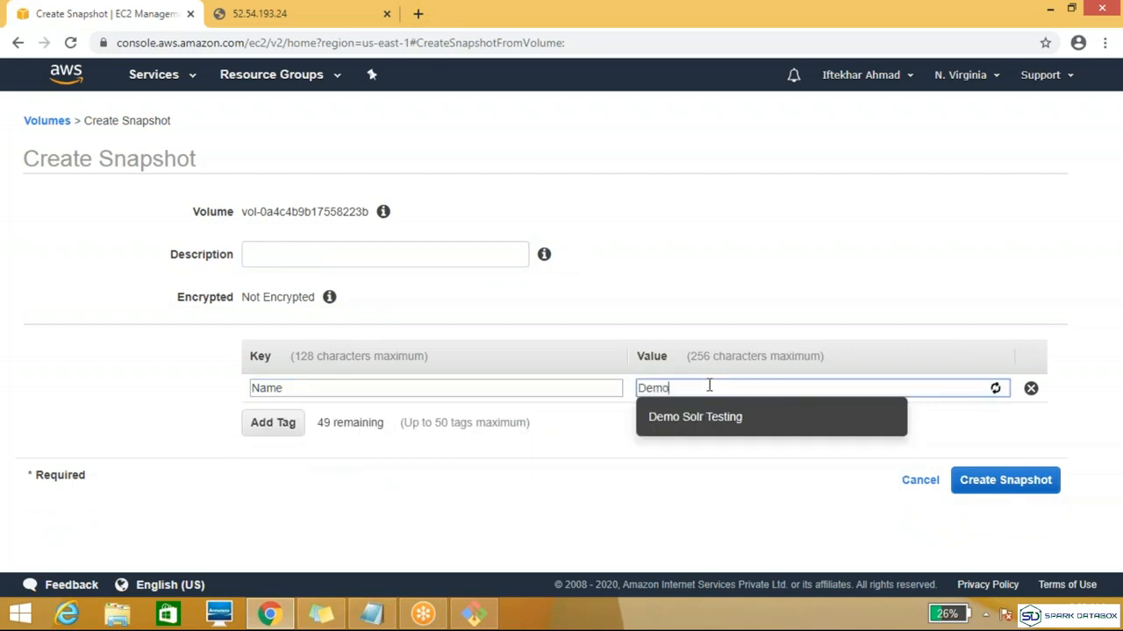
{"action": "type", "text": "_ser"}
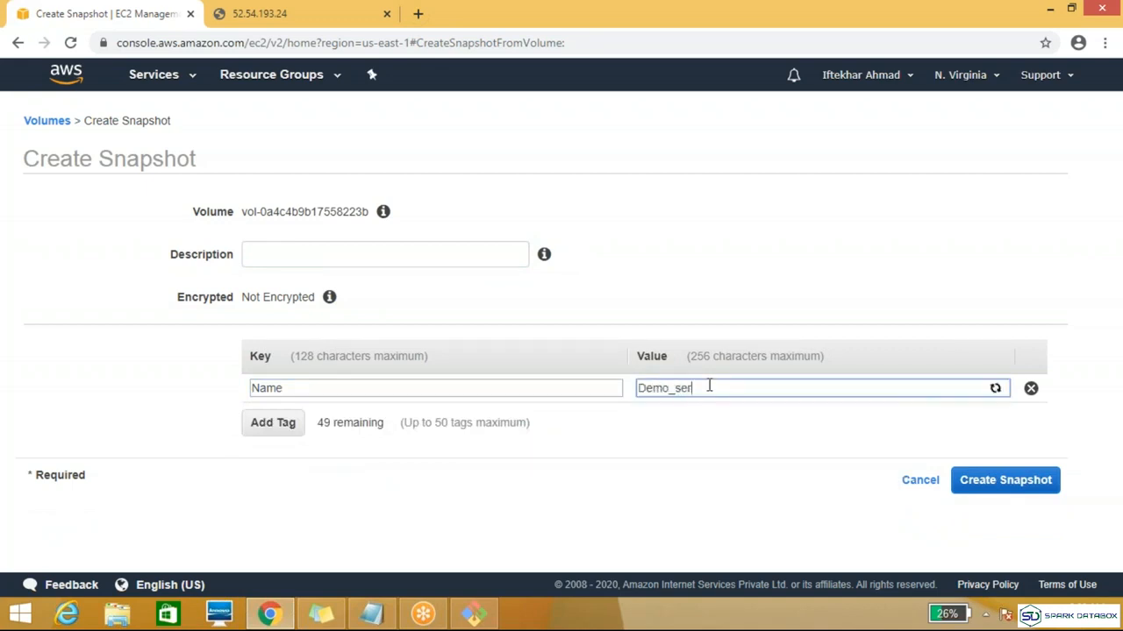
{"action": "type", "text": "ver_snap"}
Step: Create the volume snapshot and check its status in the refreshed Snapshots list
{"action": "left_click", "coordinate": [1032, 487]}
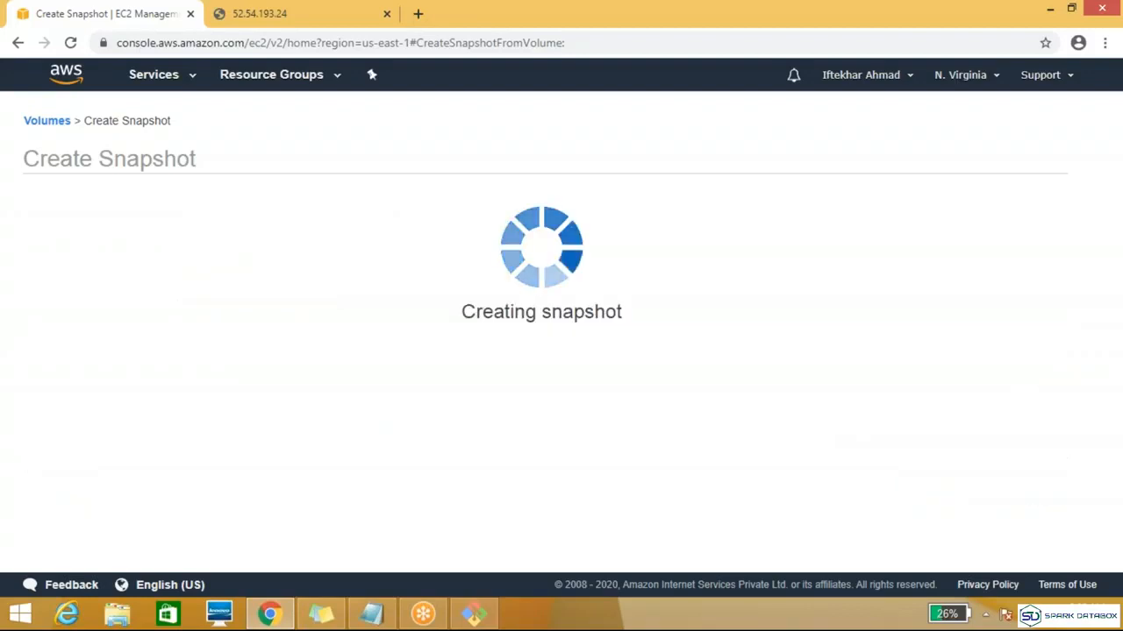
{"action": "left_click", "coordinate": [768, 304]}
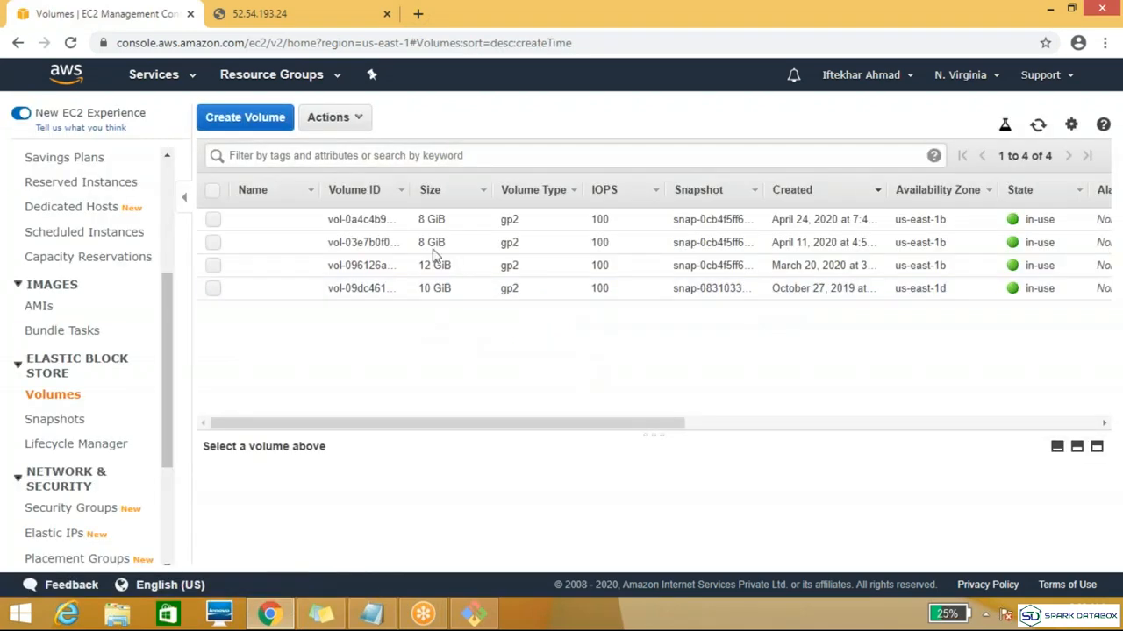
{"action": "left_click", "coordinate": [68, 421]}
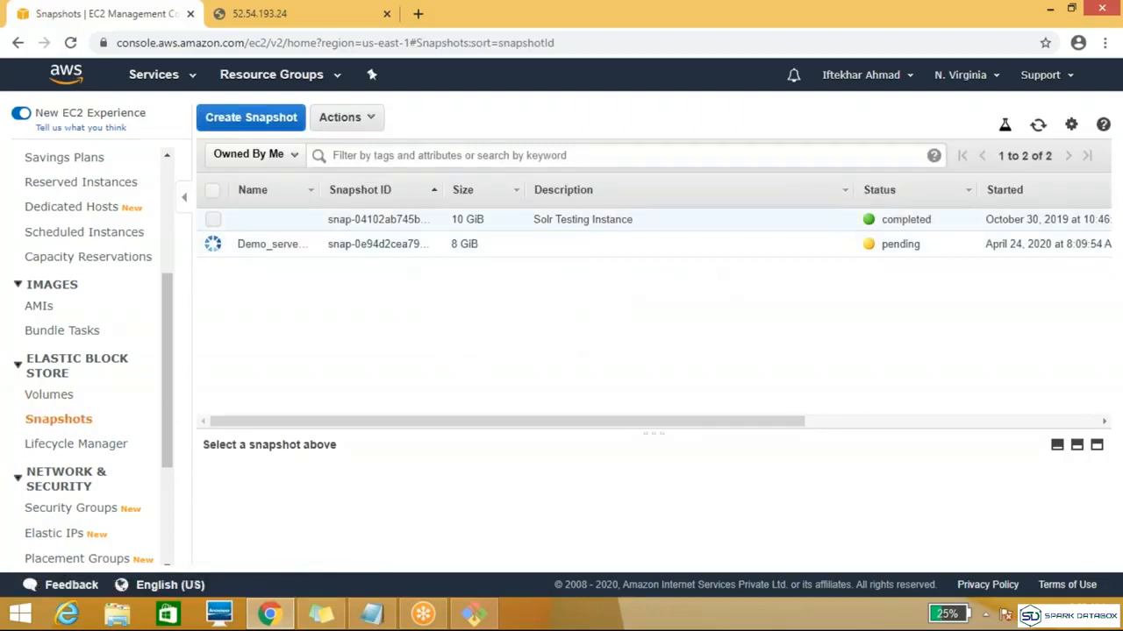
{"action": "left_click", "coordinate": [1038, 127]}
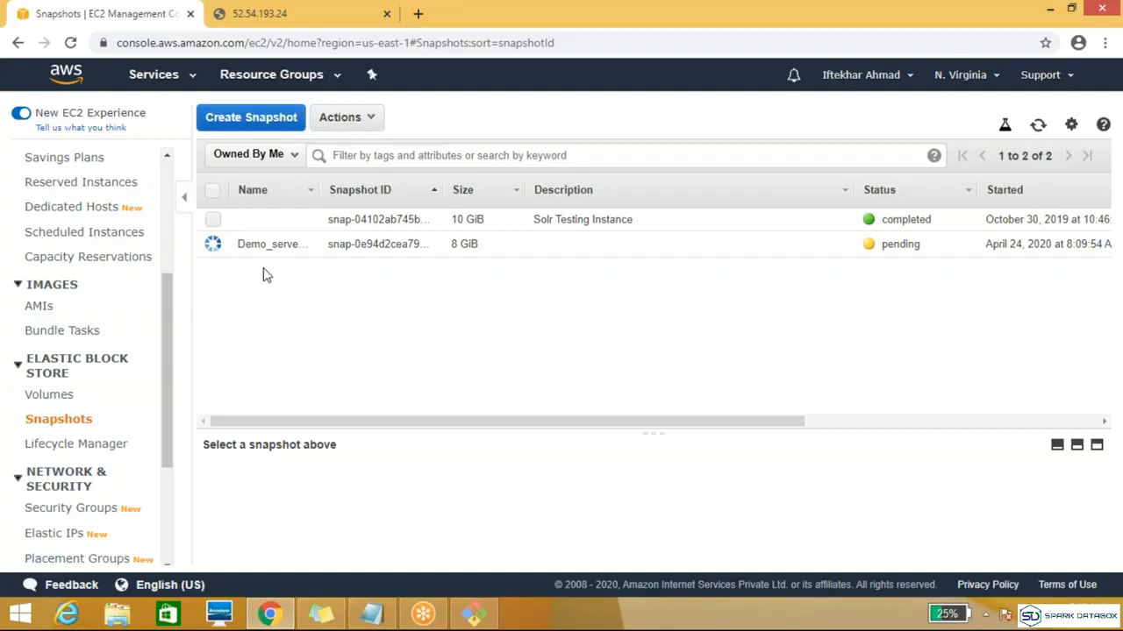
Step: Start creating another snapshot with Instance as the resource type and show the available instance IDs
{"action": "left_click", "coordinate": [263, 129]}
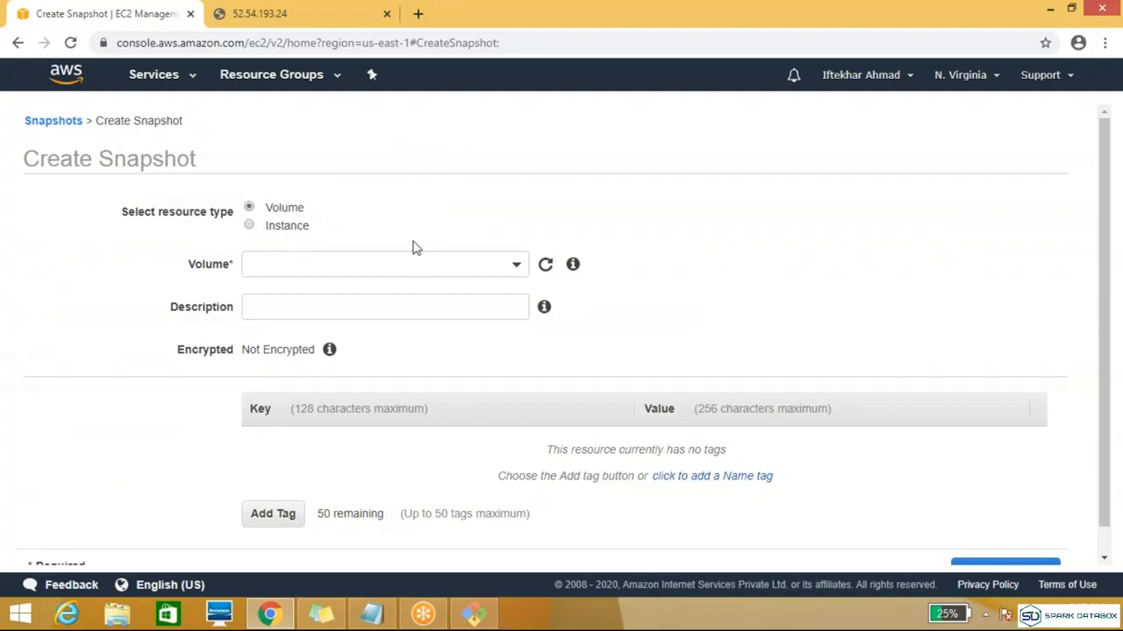
{"action": "left_click", "coordinate": [515, 264]}
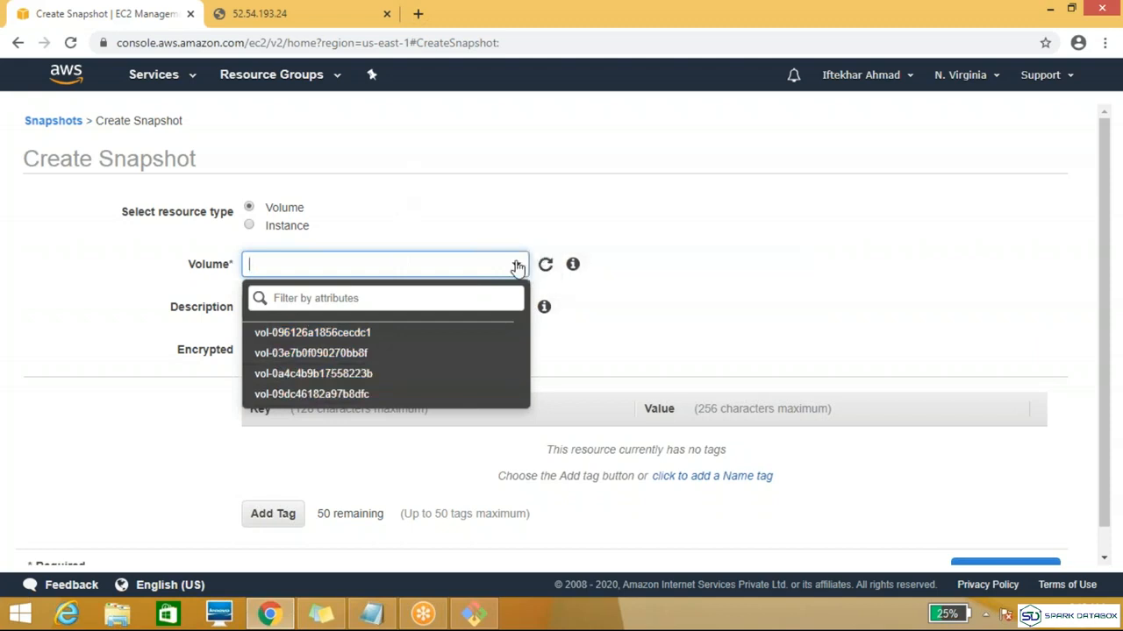
{"action": "left_click", "coordinate": [250, 227]}
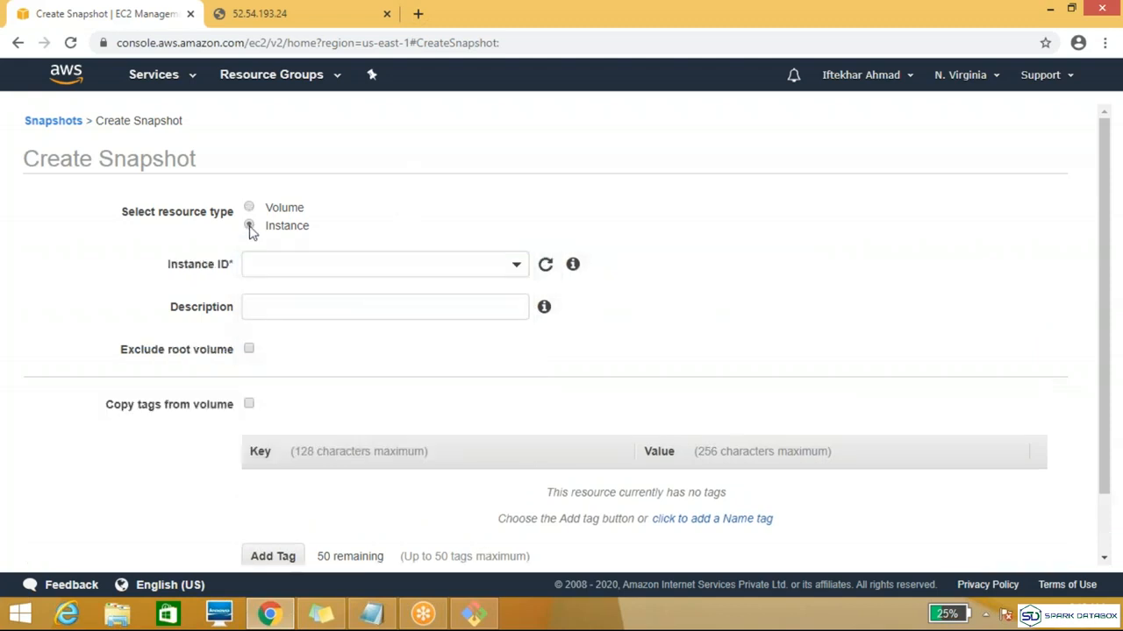
{"action": "left_click", "coordinate": [515, 267]}
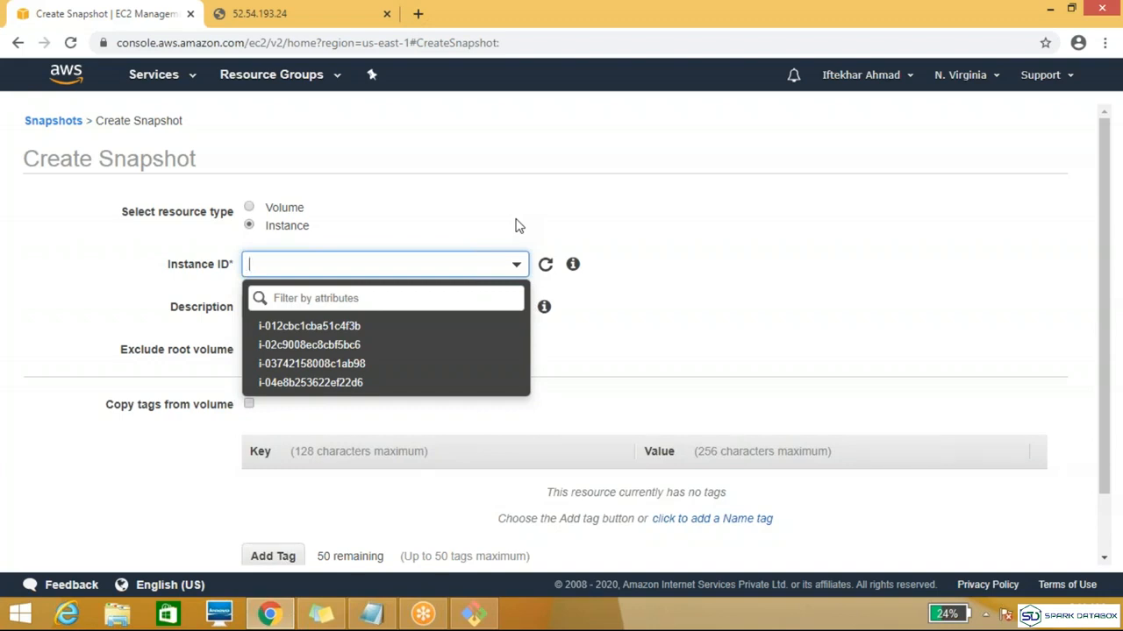
Step: Open EC2 in a new browser tab and select the Devlopers instance among the running instances to identify its instance ID
{"action": "left_click", "coordinate": [194, 82]}
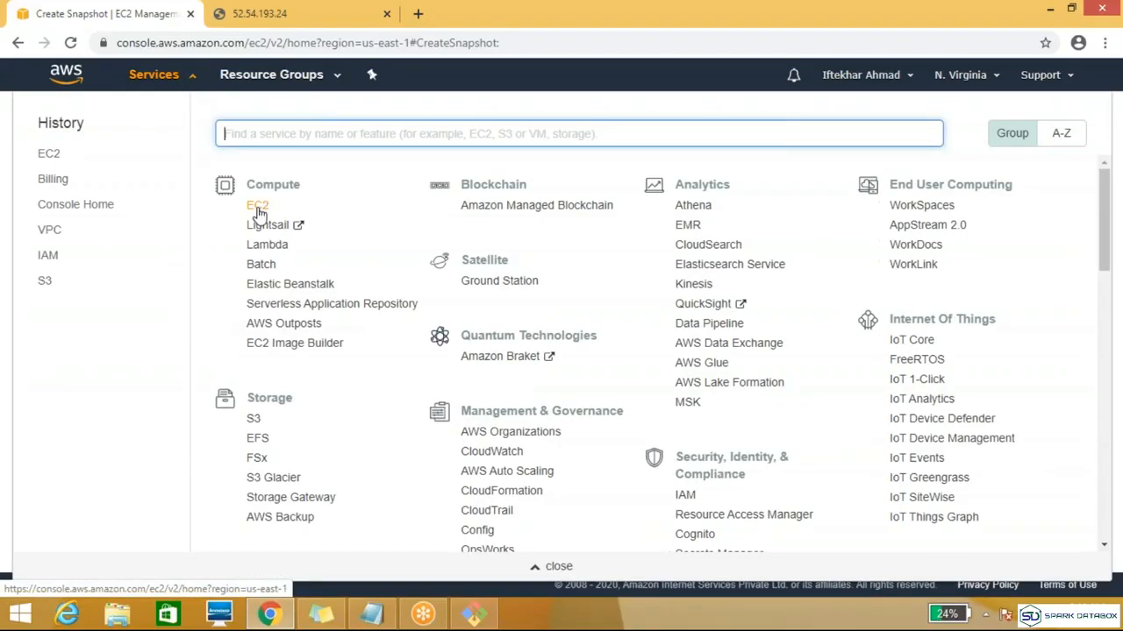
{"action": "right_click", "coordinate": [256, 207]}
{"action": "left_click", "coordinate": [322, 221]}
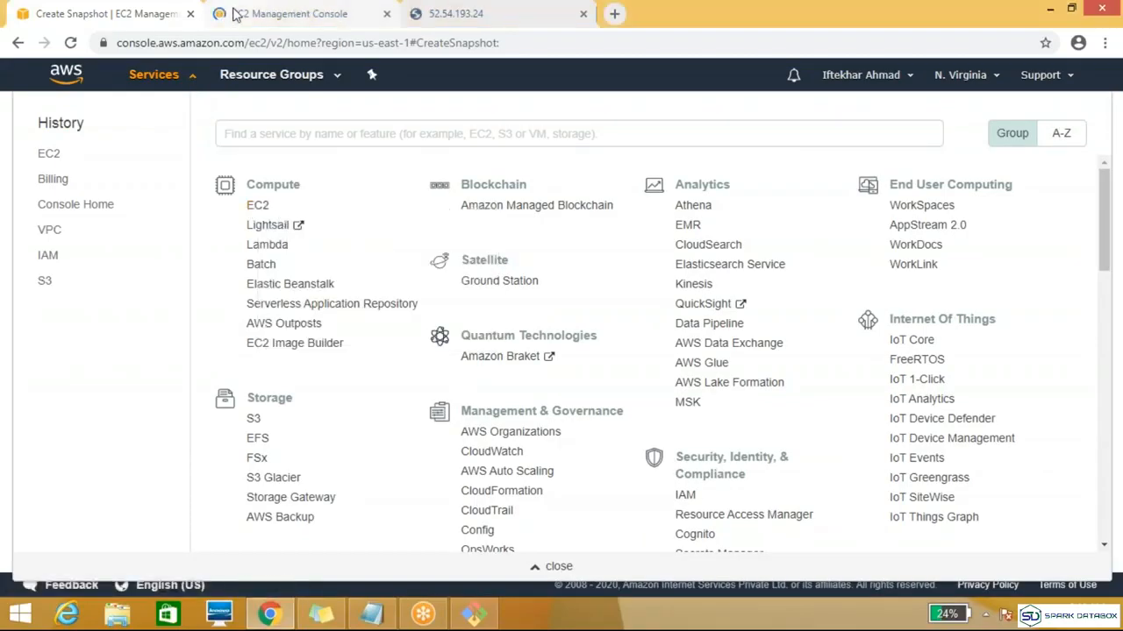
{"action": "left_click", "coordinate": [235, 14]}
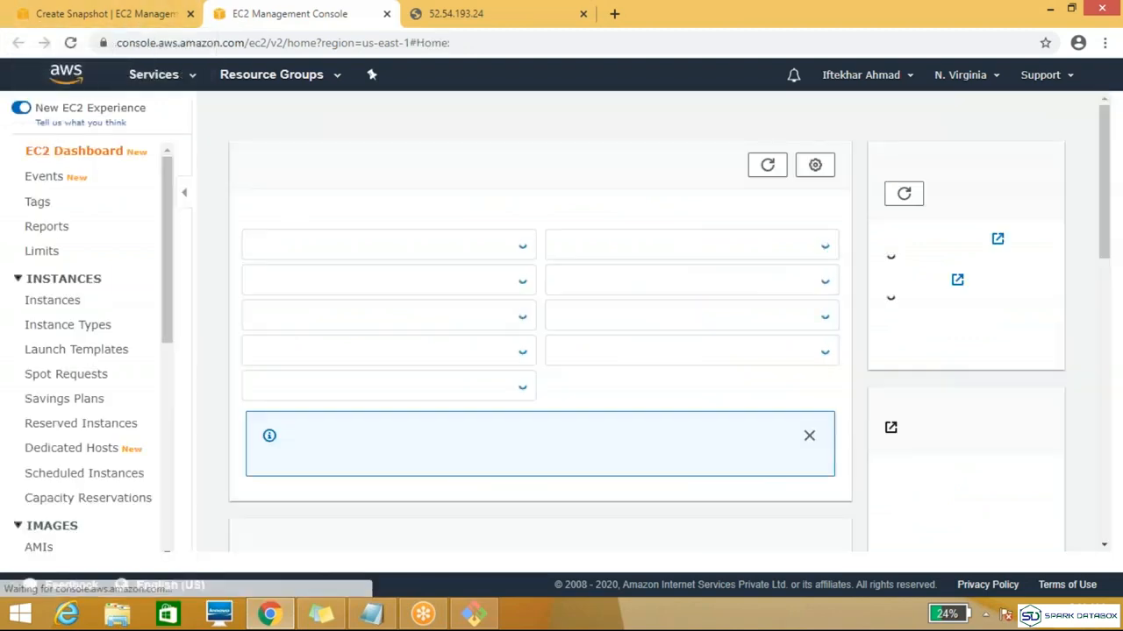
{"action": "left_click", "coordinate": [320, 247]}
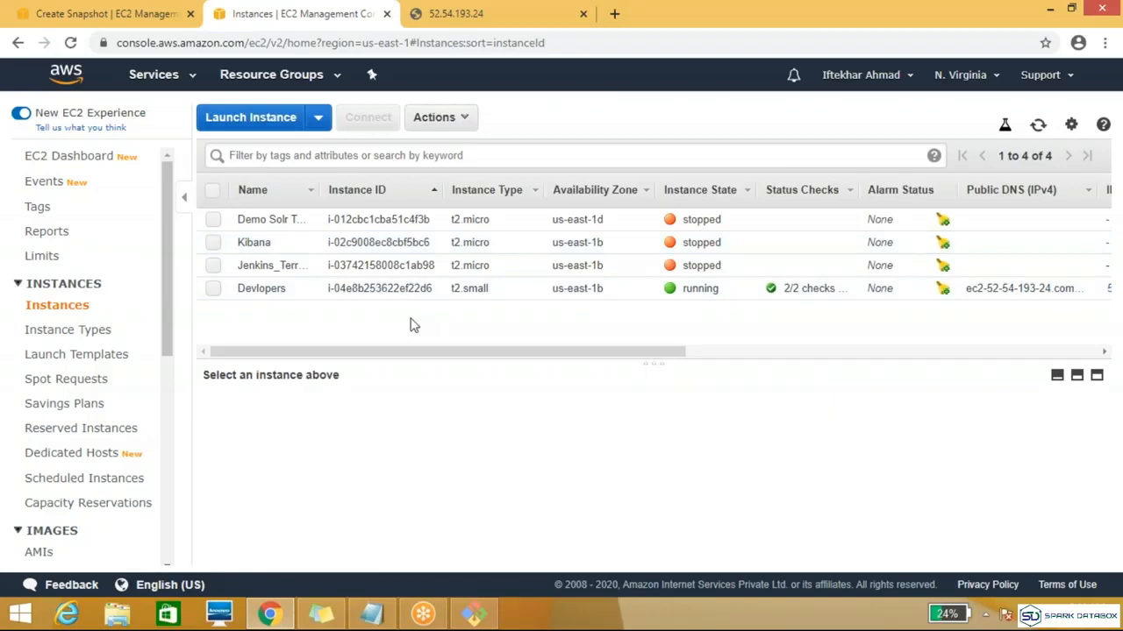
{"action": "left_click", "coordinate": [214, 290]}
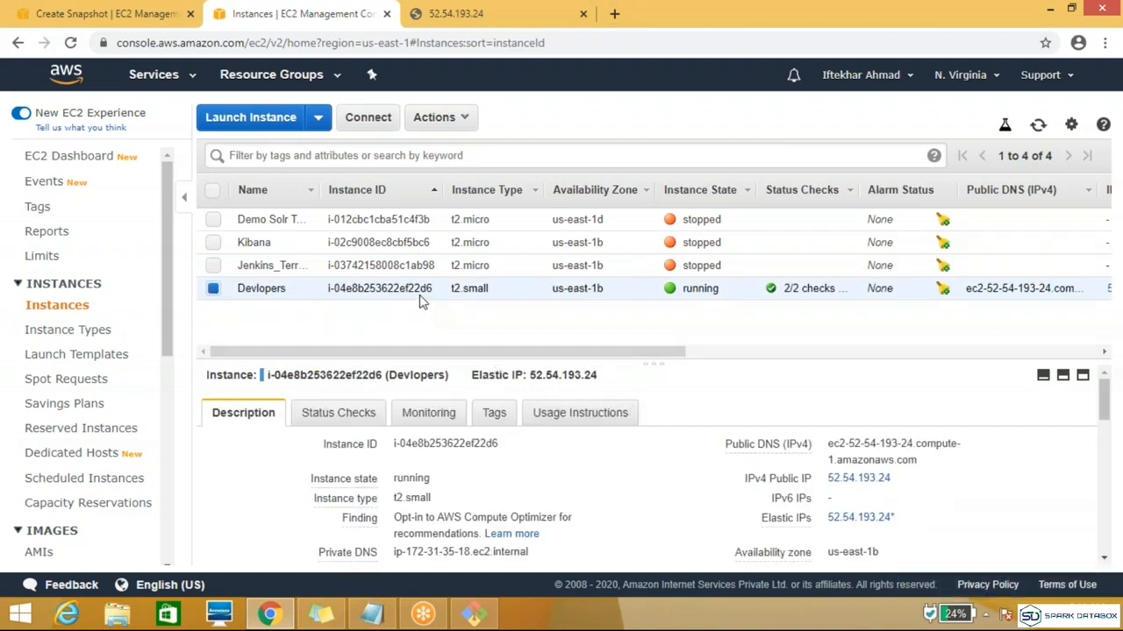
Step: Return to the snapshot form and choose i-04e8b253622ef22d6 as the instance ID
{"action": "left_click", "coordinate": [104, 19]}
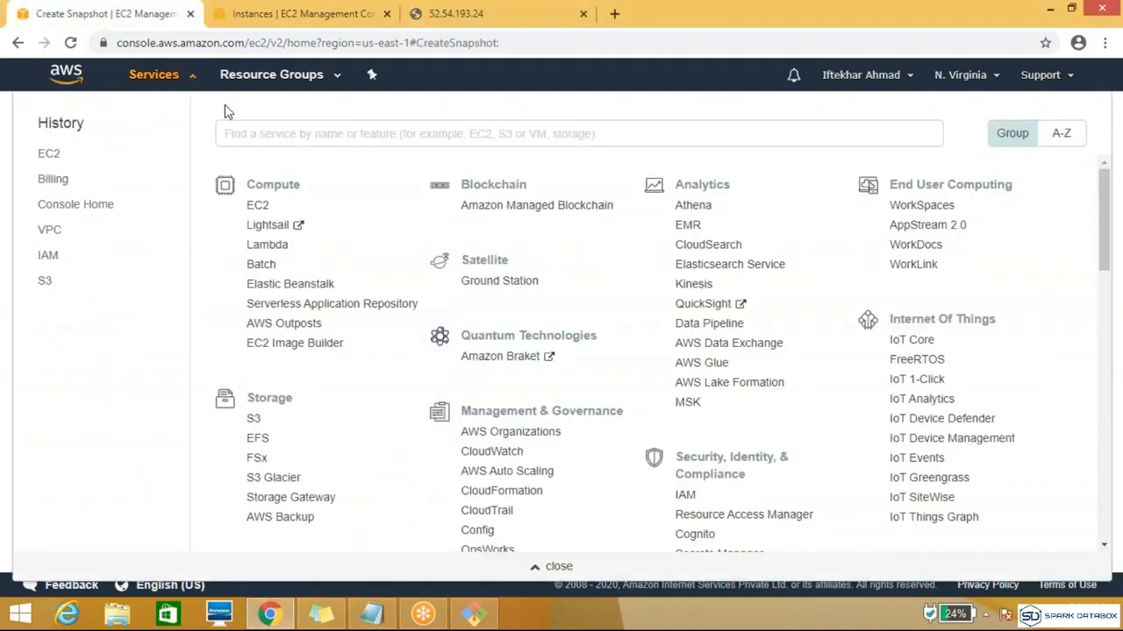
{"action": "left_click", "coordinate": [197, 83]}
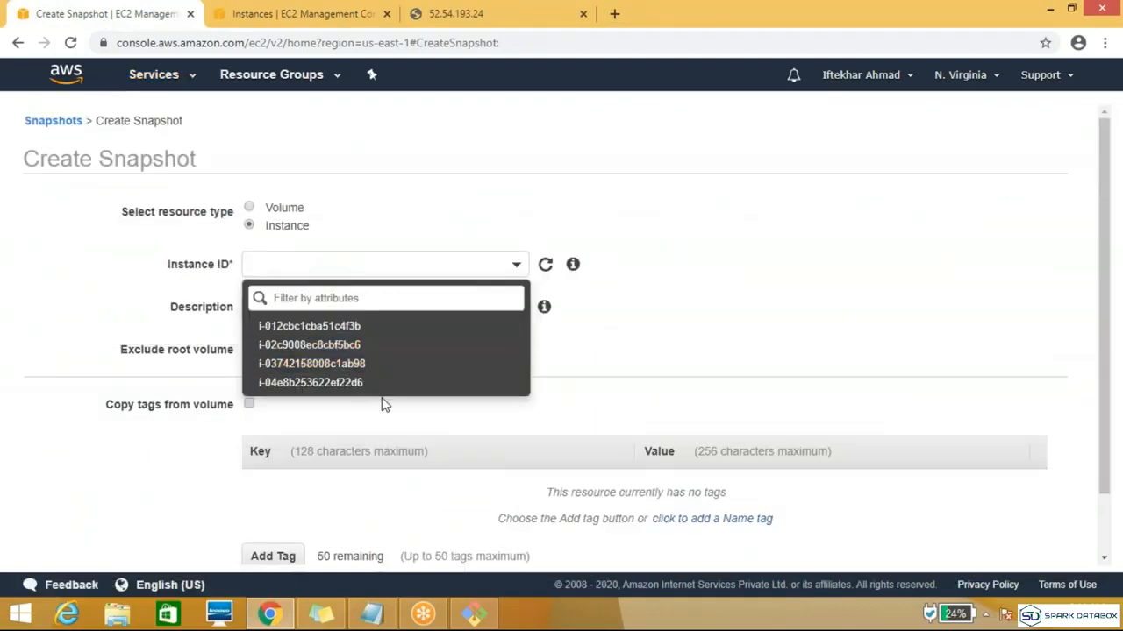
{"action": "left_click", "coordinate": [354, 391]}
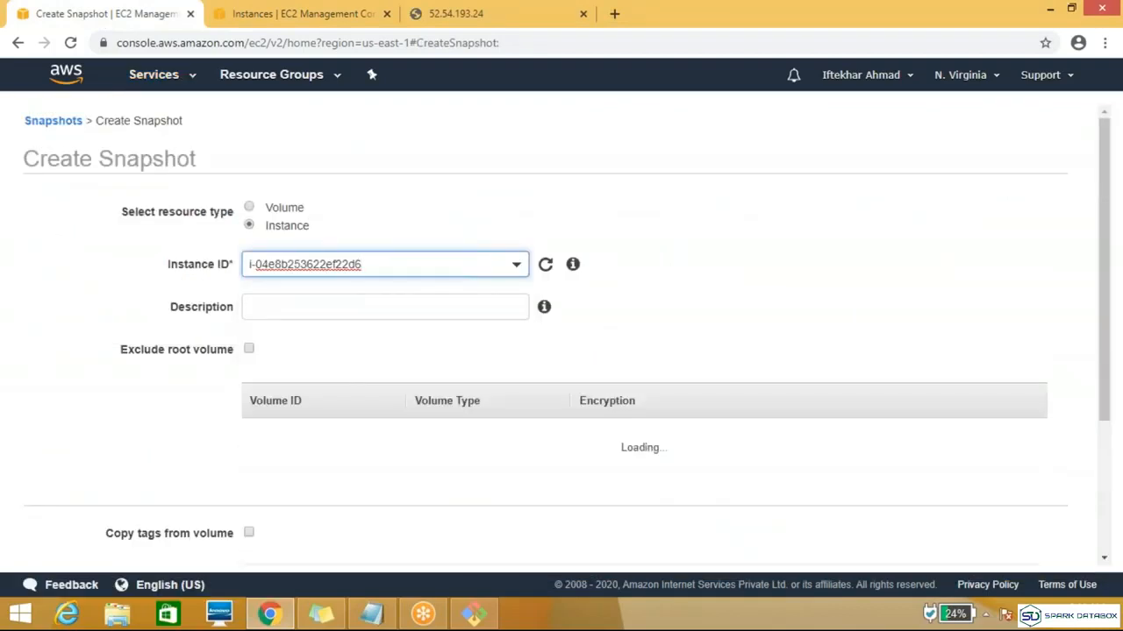
Step: Tag the instance snapshot with key Name and value Instance_snap, and create it
{"action": "left_click", "coordinate": [328, 312]}
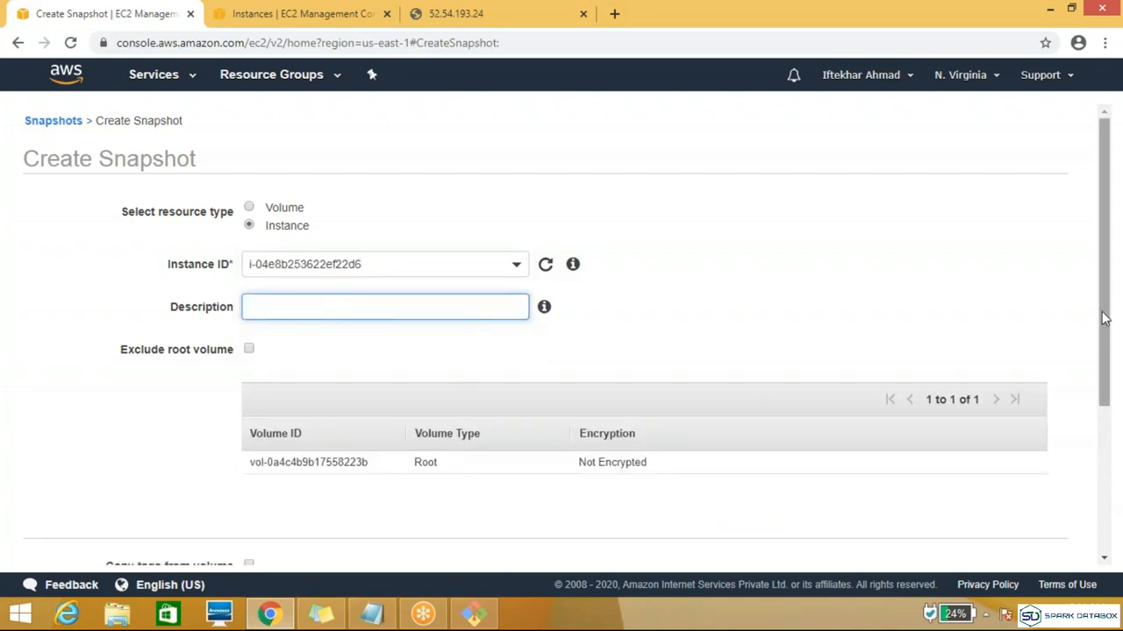
{"action": "left_click_drag", "start_coordinate": [1105, 348], "coordinate": [1105, 453]}
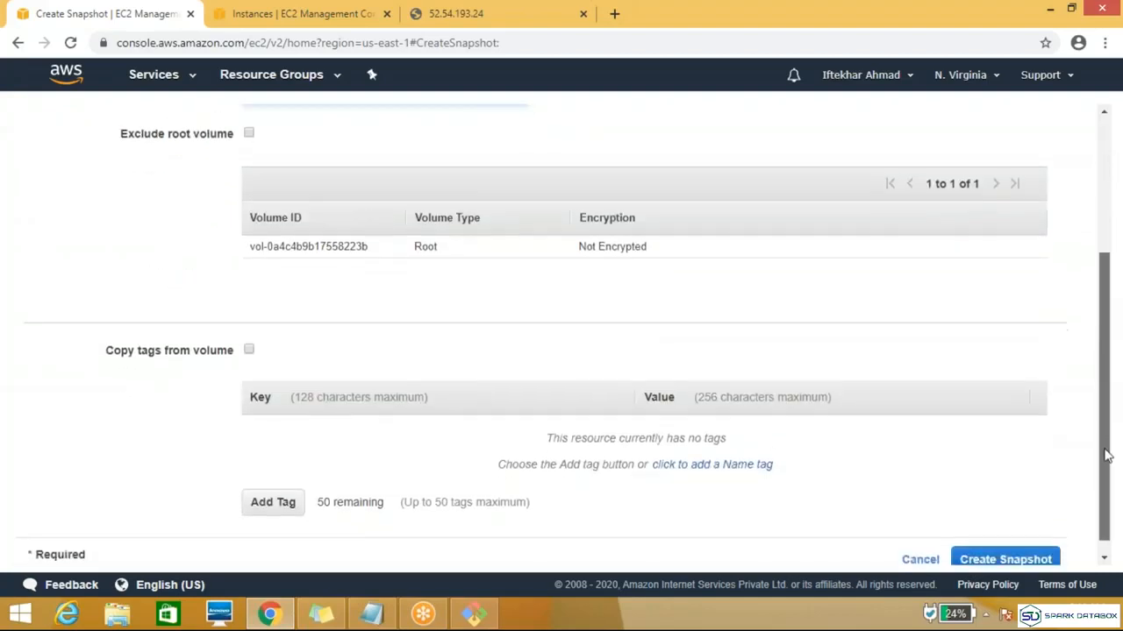
{"action": "left_click", "coordinate": [294, 509]}
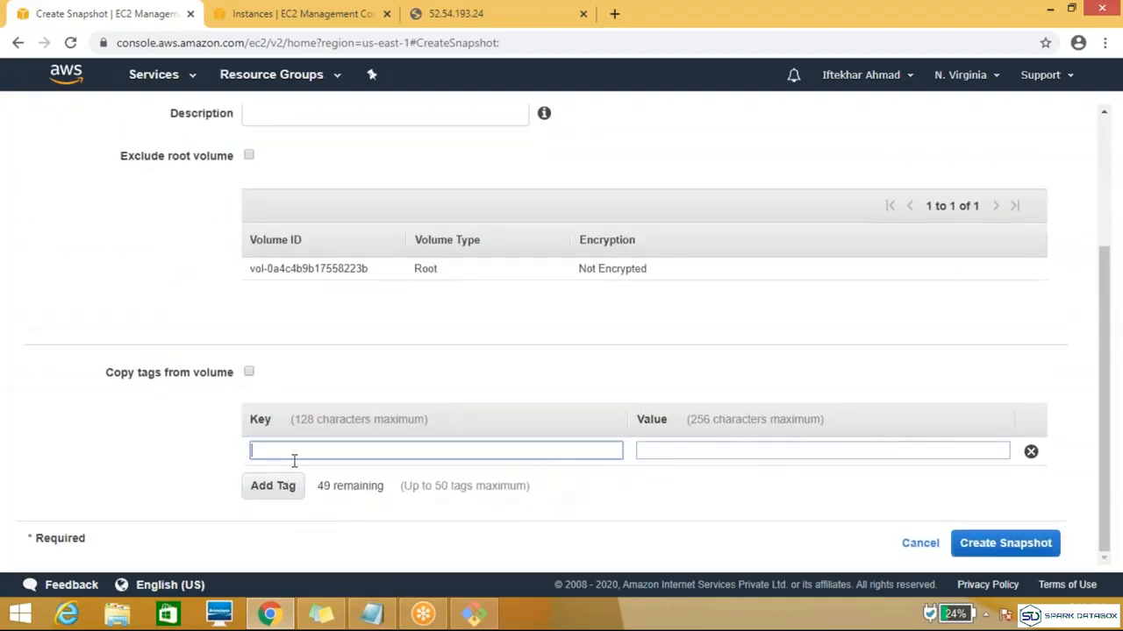
{"action": "type", "text": "na"}
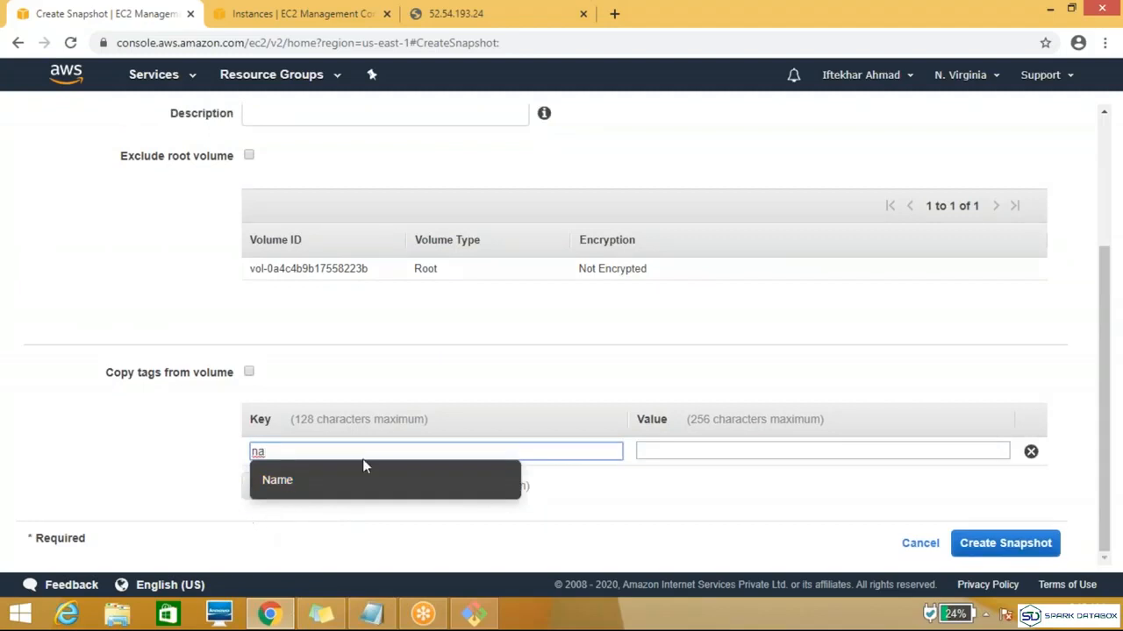
{"action": "left_click", "coordinate": [279, 481]}
{"action": "left_click", "coordinate": [664, 451]}
{"action": "type", "text": "Ins"}
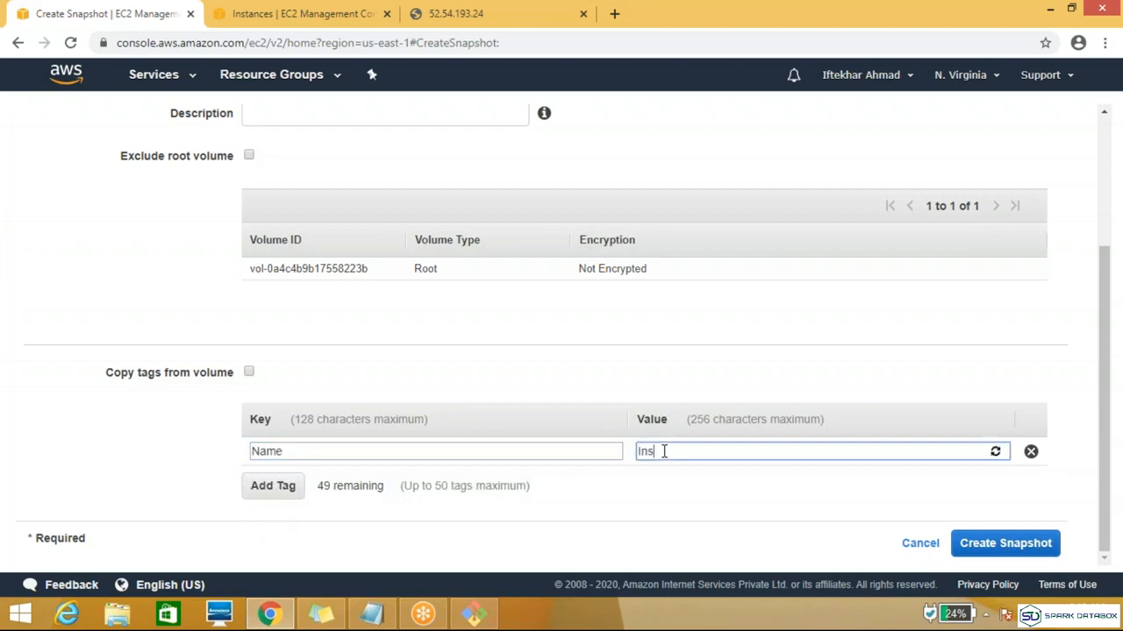
{"action": "type", "text": "tanc"}
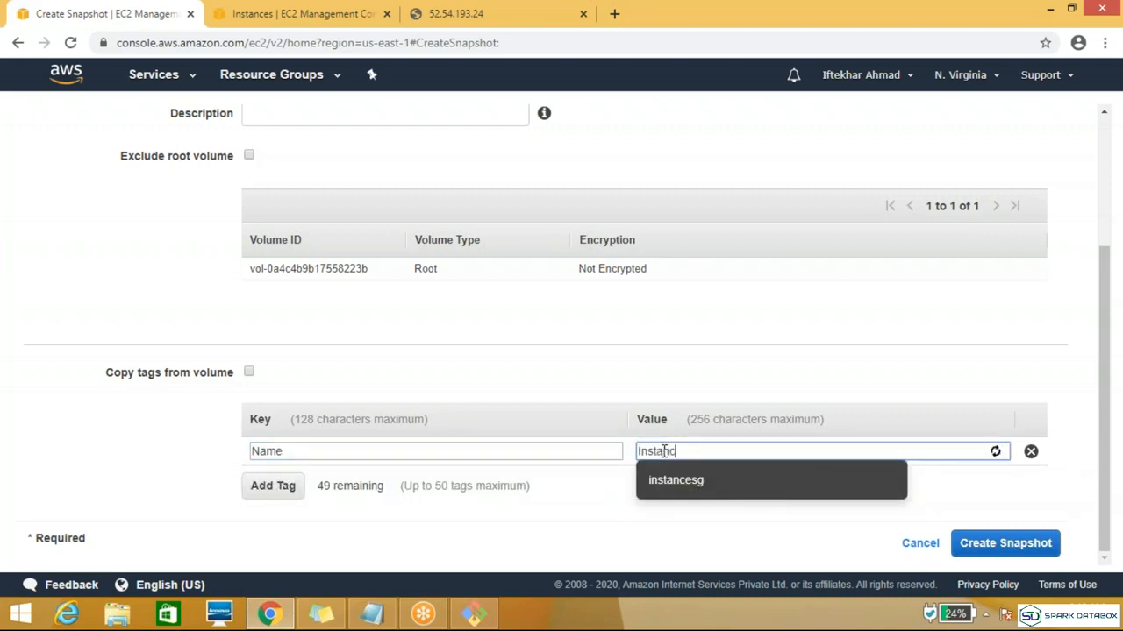
{"action": "type", "text": "e_snap"}
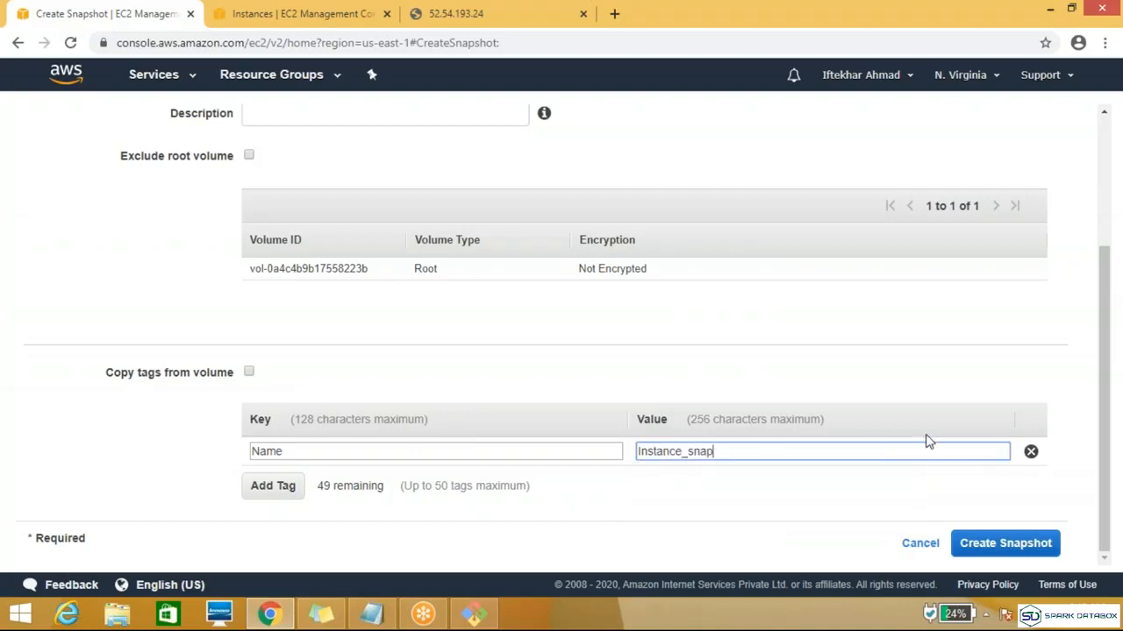
{"action": "left_click", "coordinate": [980, 538]}
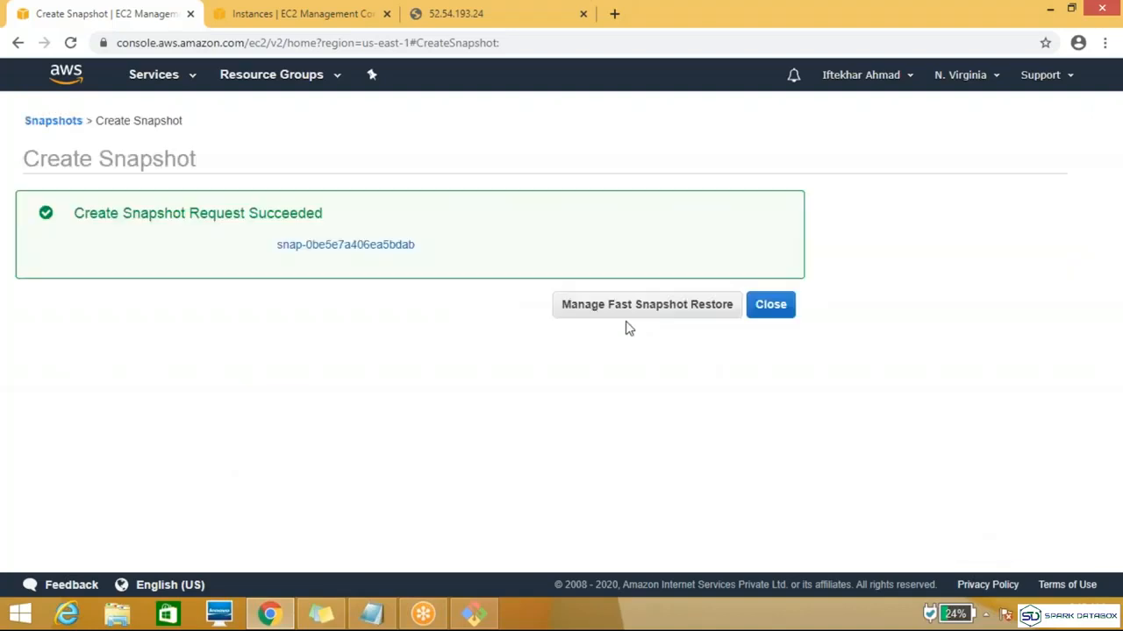
{"action": "left_click", "coordinate": [769, 307]}
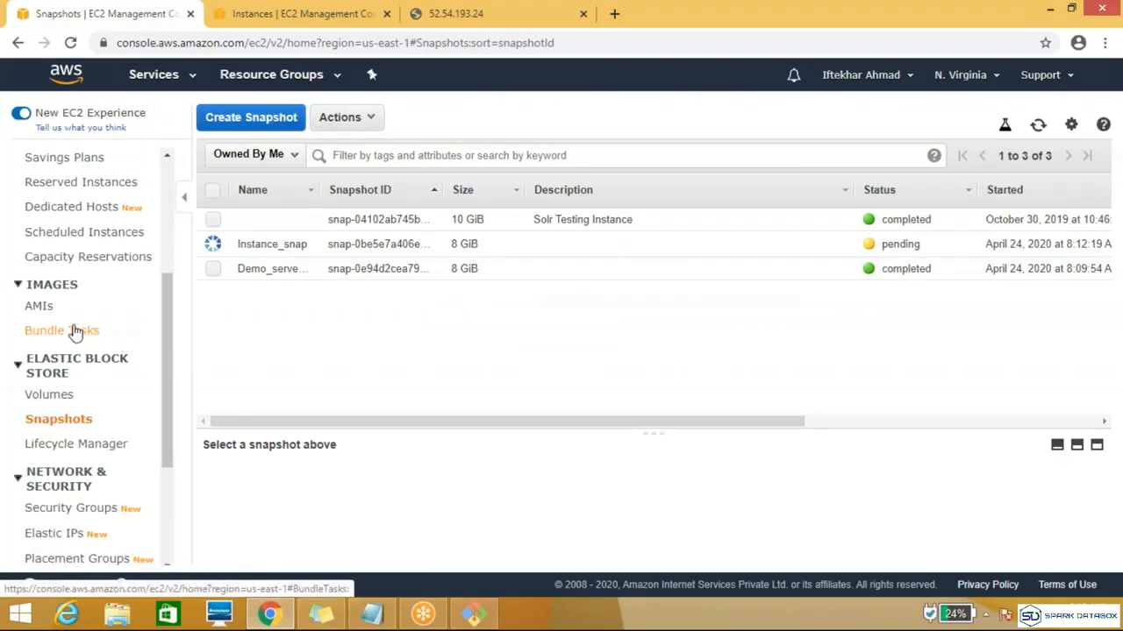
Step: Rename the Demo_server_snap snapshot as Volume_snap
{"action": "left_click", "coordinate": [305, 272]}
{"action": "double_click", "coordinate": [277, 270]}
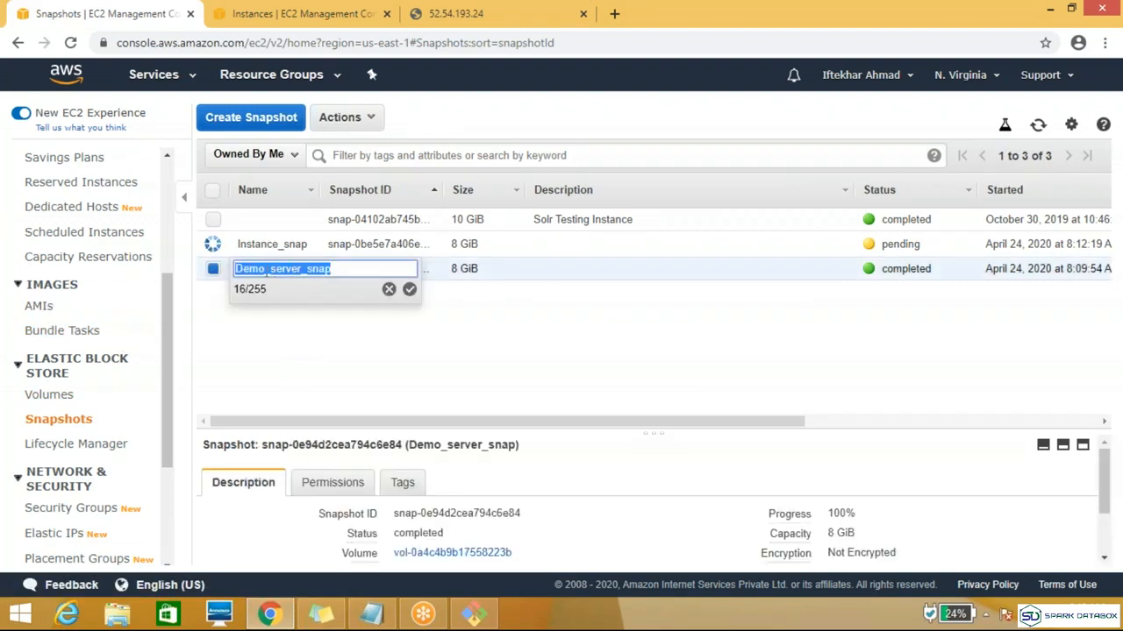
{"action": "left_click", "coordinate": [267, 270]}
{"action": "key", "text": "BackSpace"}
{"action": "key", "text": "BackSpace"}
{"action": "key", "text": "BackSpace"}
{"action": "key", "text": "BackSpace"}
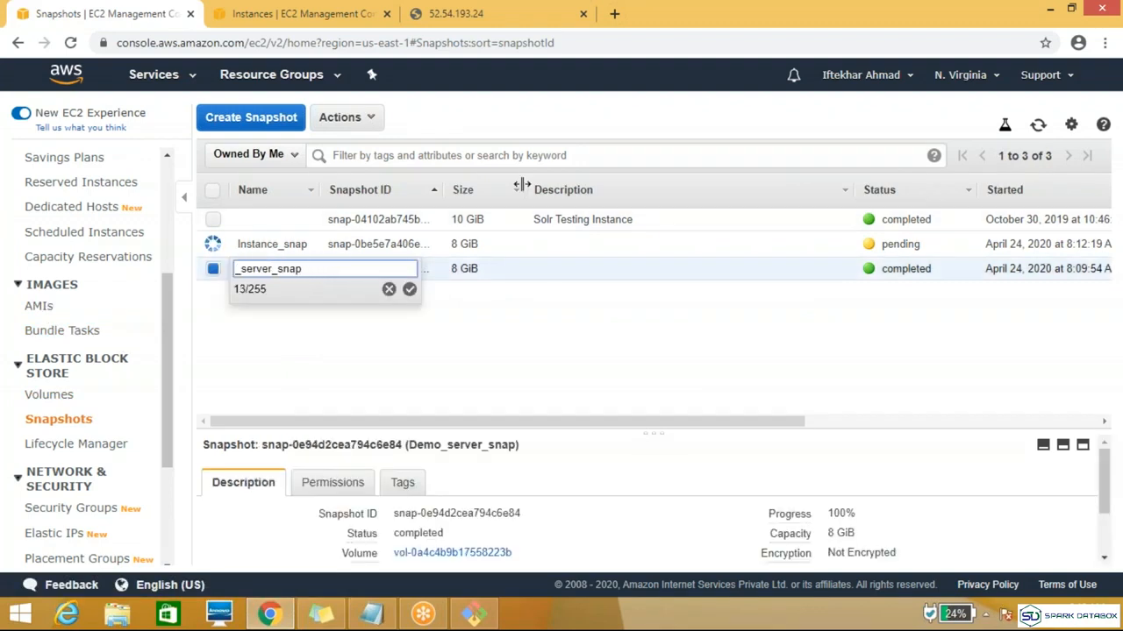
{"action": "type", "text": "Volume"}
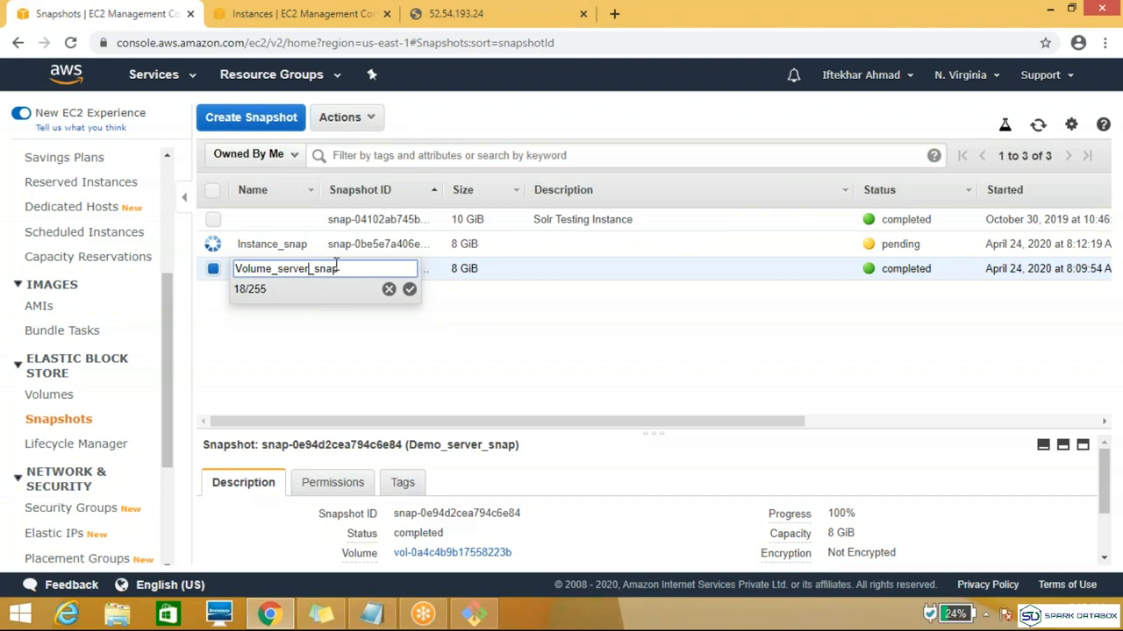
{"action": "key", "text": "BackSpace"}
{"action": "key", "text": "BackSpace"}
{"action": "key", "text": "BackSpace"}
{"action": "key", "text": "BackSpace"}
{"action": "key", "text": "BackSpace"}
{"action": "key", "text": "BackSpace"}
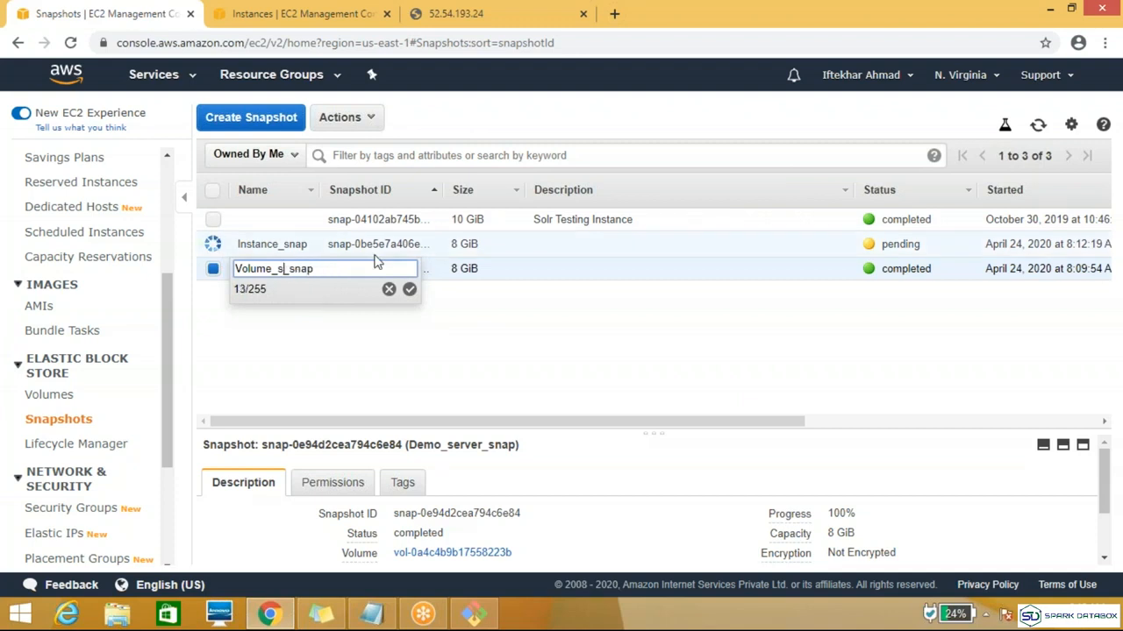
{"action": "key", "text": "BackSpace"}
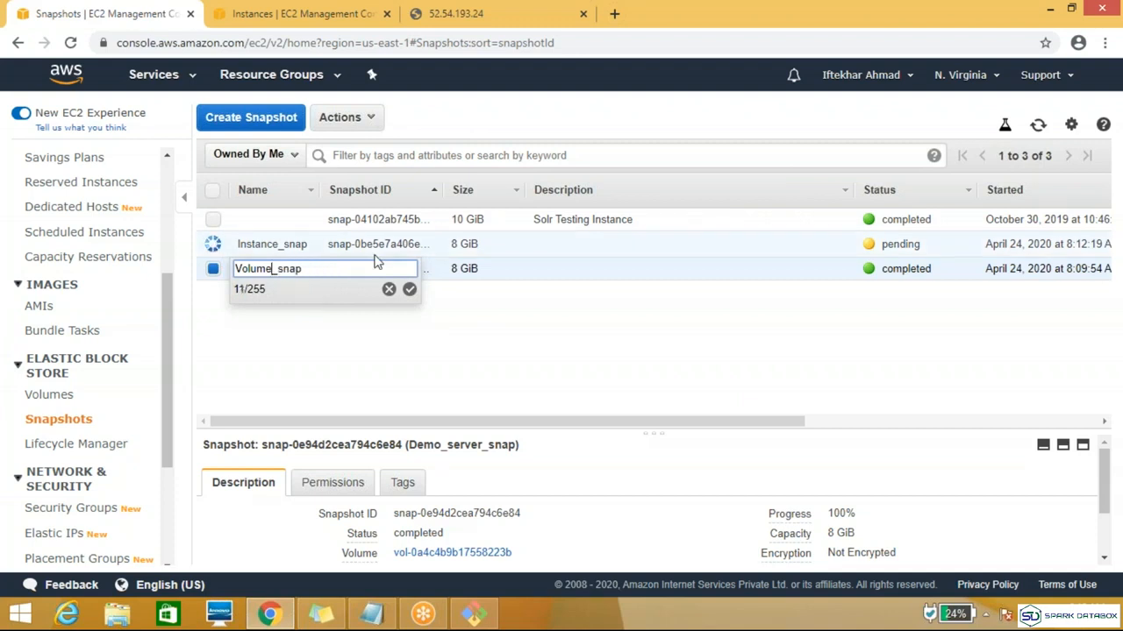
{"action": "left_click", "coordinate": [408, 291]}
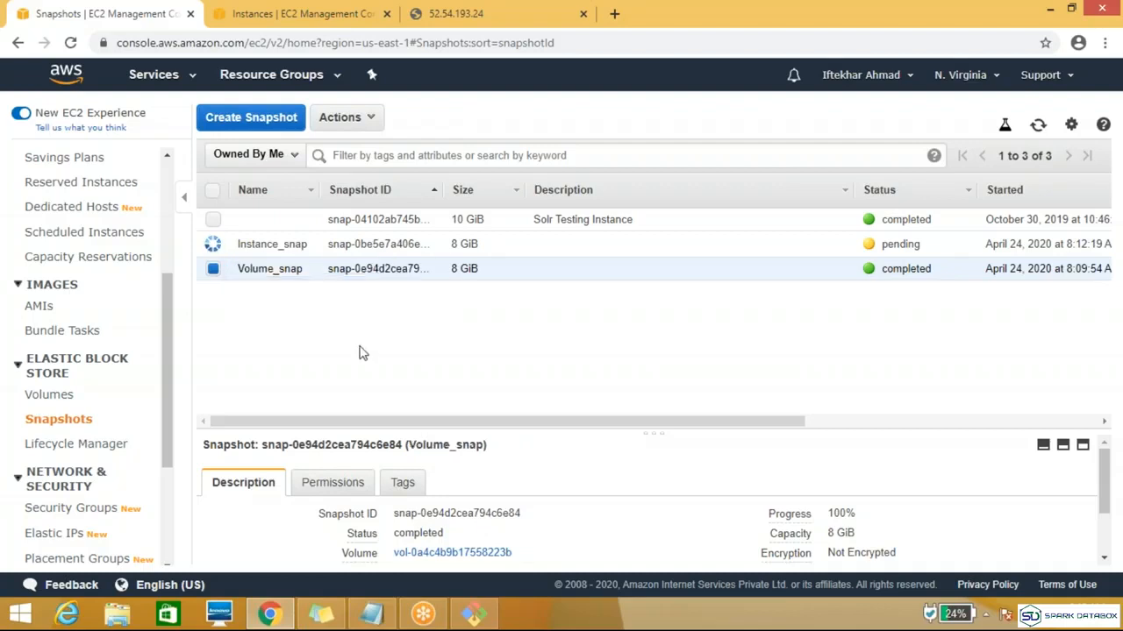
Step: Refresh the snapshot list and check the status and progress of Instance_snap
{"action": "mouse_move", "coordinate": [303, 244]}
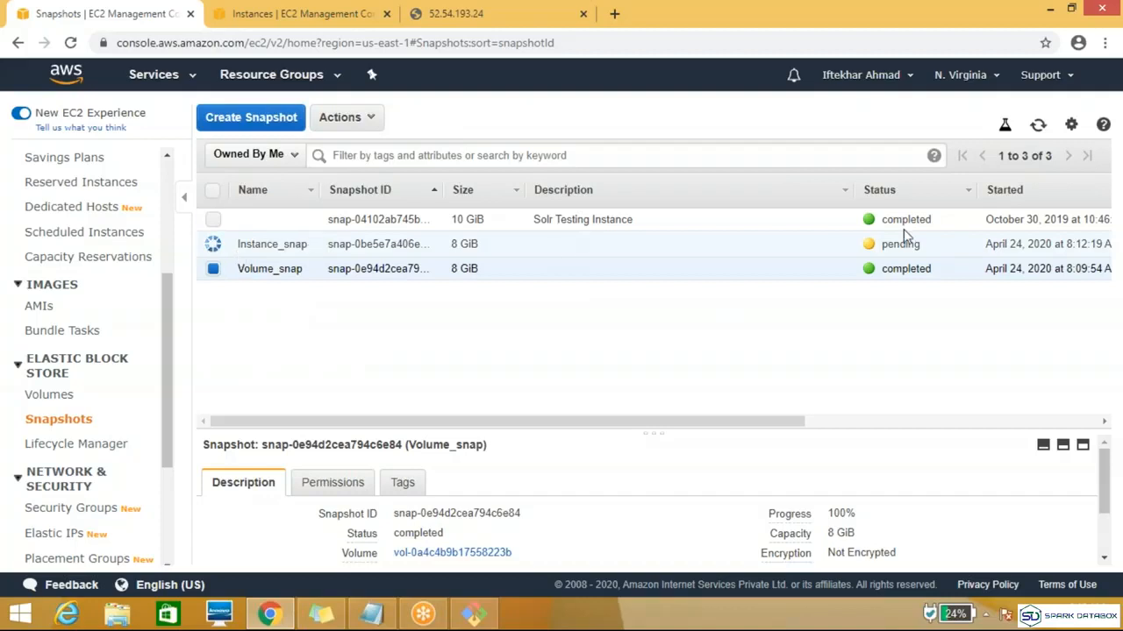
{"action": "left_click", "coordinate": [1038, 128]}
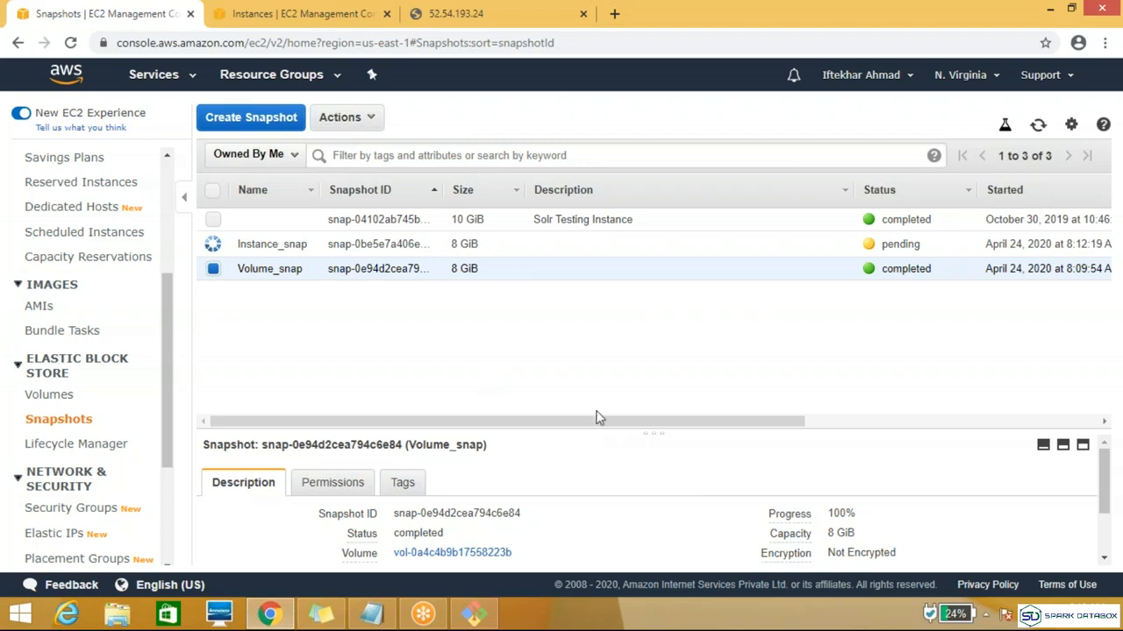
{"action": "left_click_drag", "start_coordinate": [593, 424], "coordinate": [1023, 381]}
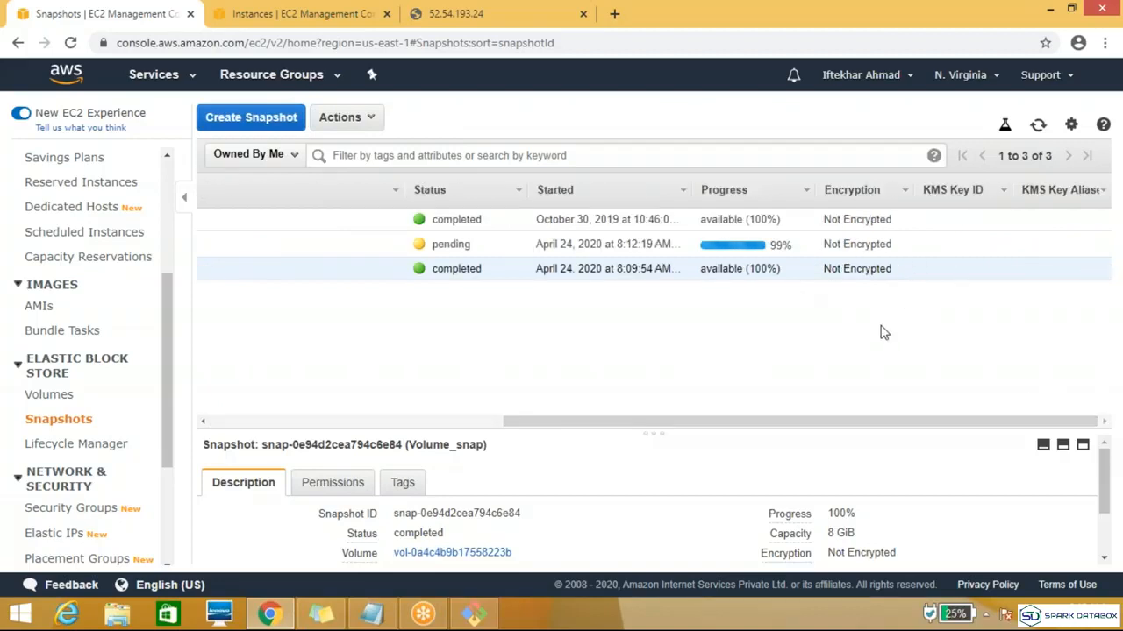
{"action": "left_click_drag", "start_coordinate": [896, 427], "coordinate": [421, 409]}
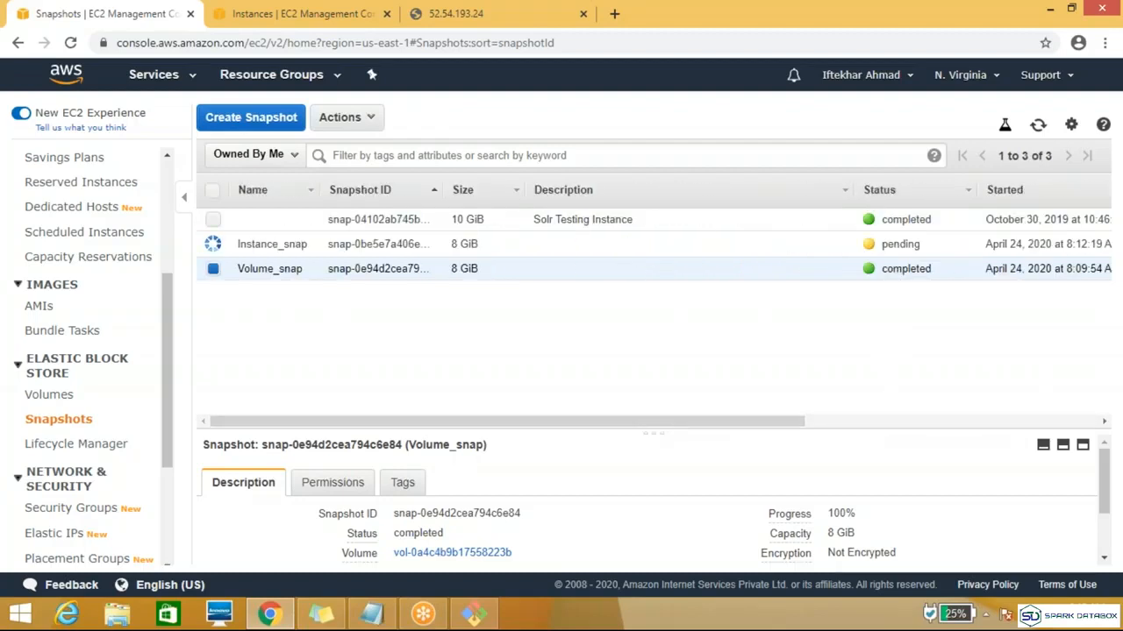
{"action": "left_click", "coordinate": [1038, 125]}
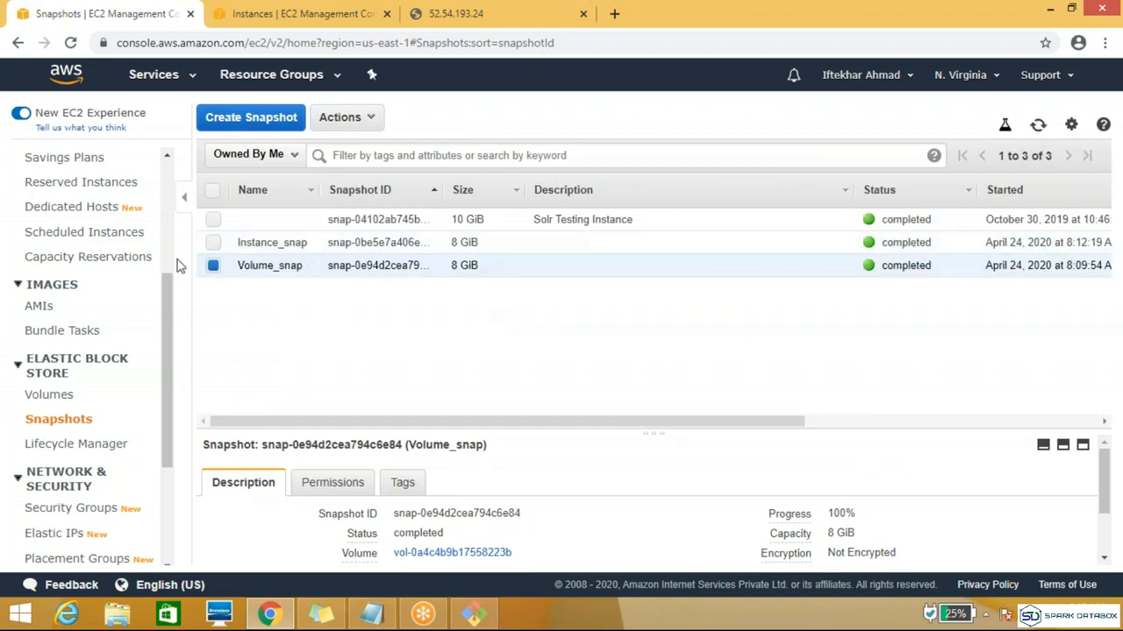
Step: Copy the Volume_snap snapshot within US East (N. Virginia) with encryption enabled, using the default aws/ebs master key
{"action": "left_click", "coordinate": [210, 270]}
{"action": "left_click", "coordinate": [213, 244]}
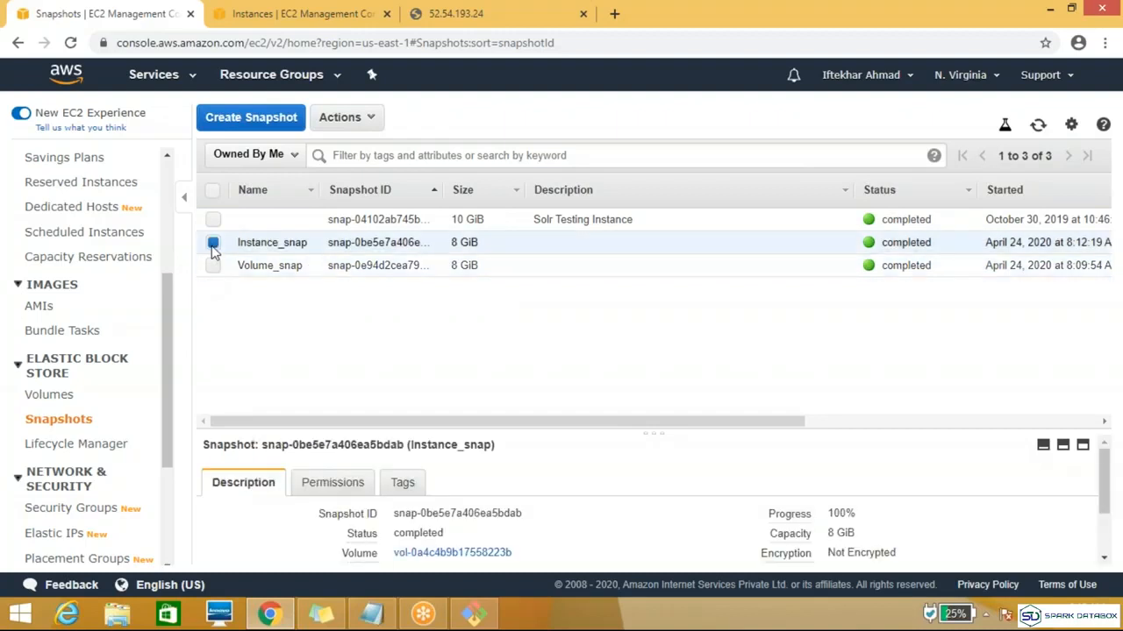
{"action": "left_click", "coordinate": [213, 243]}
{"action": "left_click", "coordinate": [213, 265]}
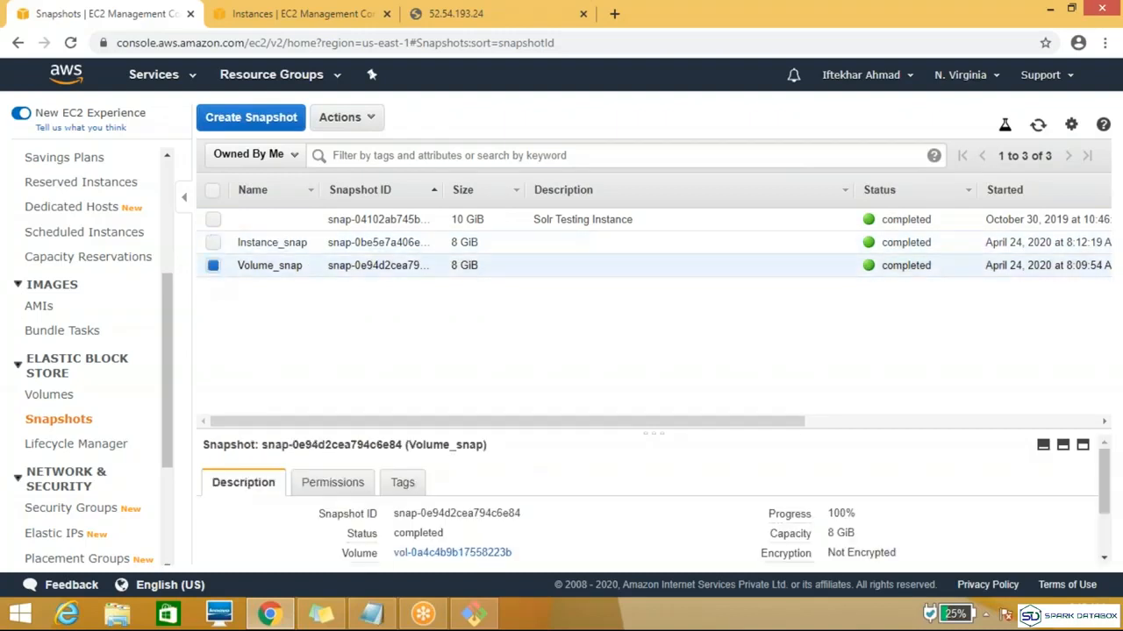
{"action": "left_click", "coordinate": [385, 121]}
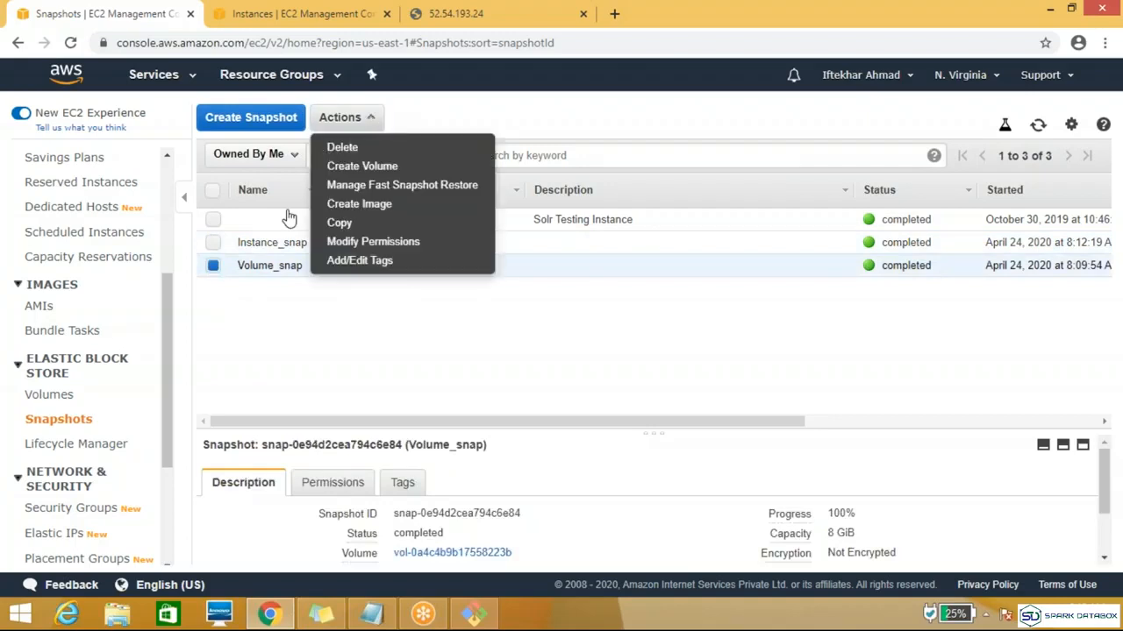
{"action": "left_click", "coordinate": [338, 225]}
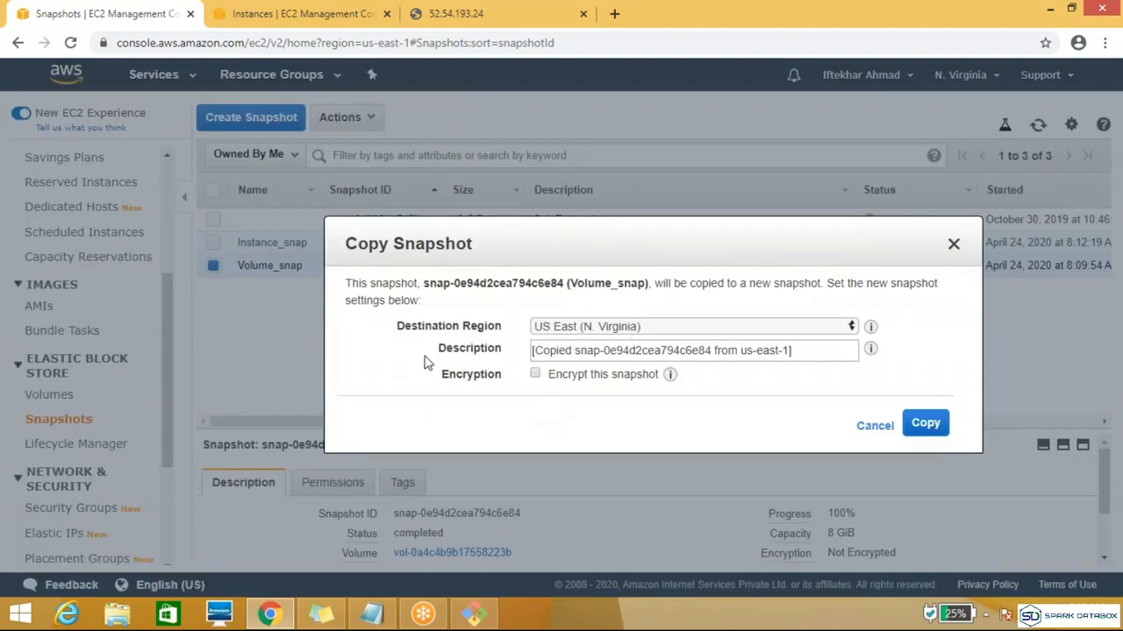
{"action": "left_click", "coordinate": [536, 374]}
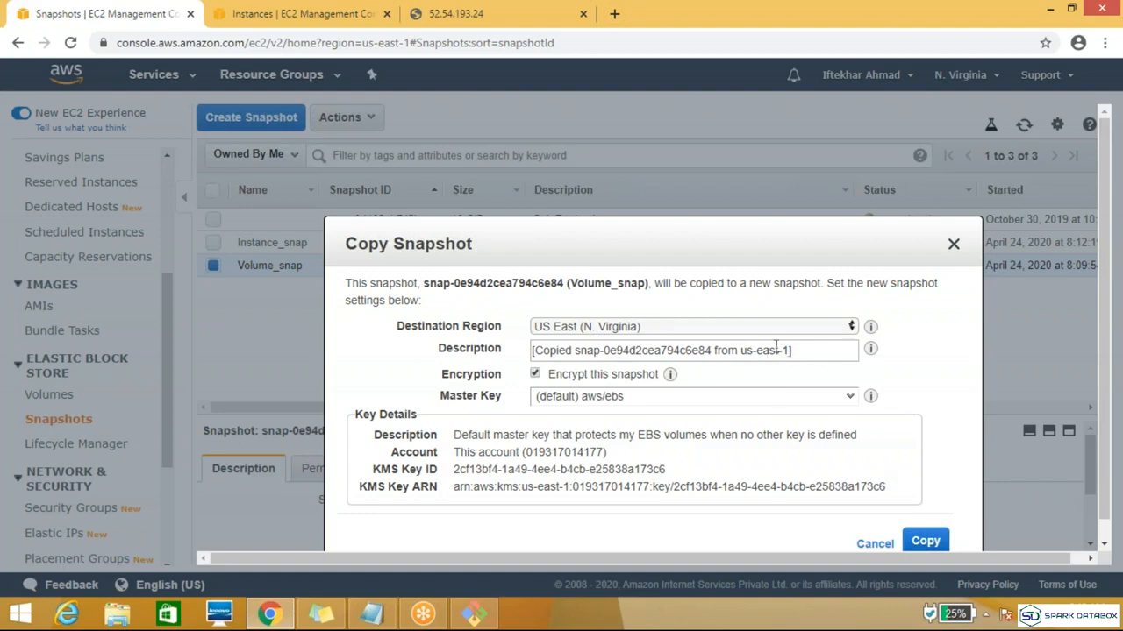
{"action": "left_click_drag", "start_coordinate": [563, 185], "coordinate": [802, 203]}
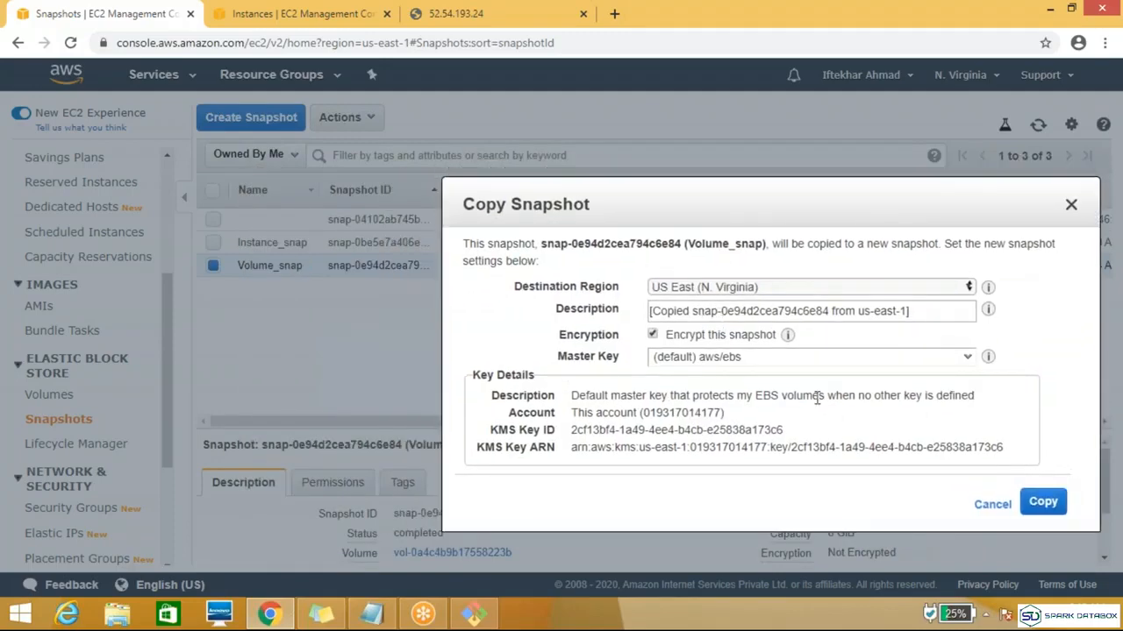
{"action": "left_click", "coordinate": [1042, 506]}
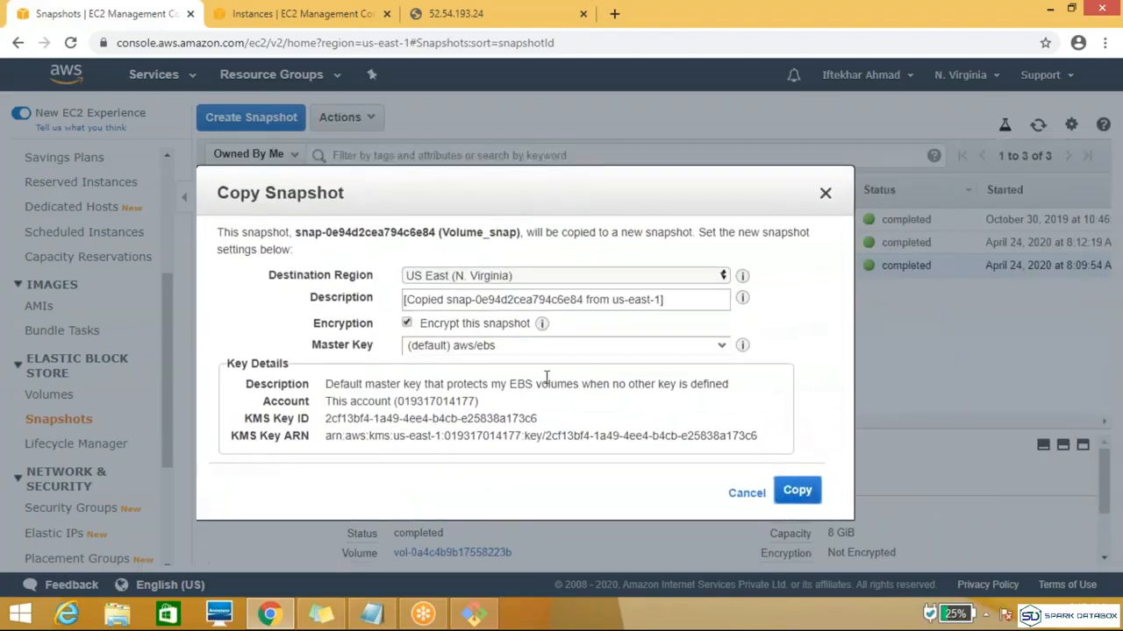
{"action": "left_click", "coordinate": [793, 494]}
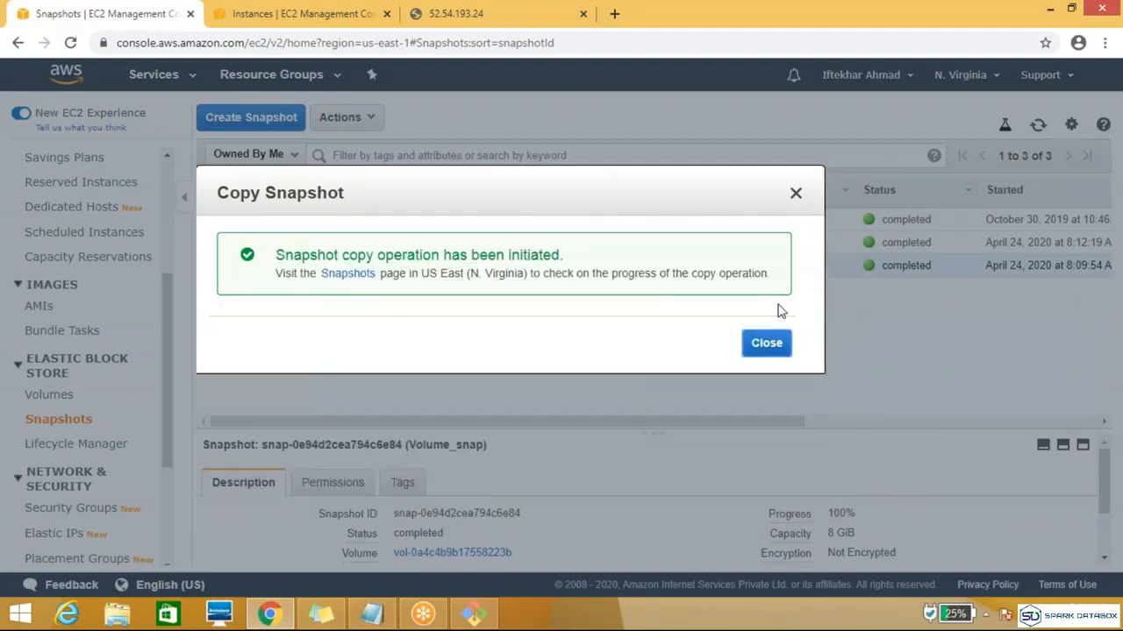
{"action": "left_click", "coordinate": [778, 344]}
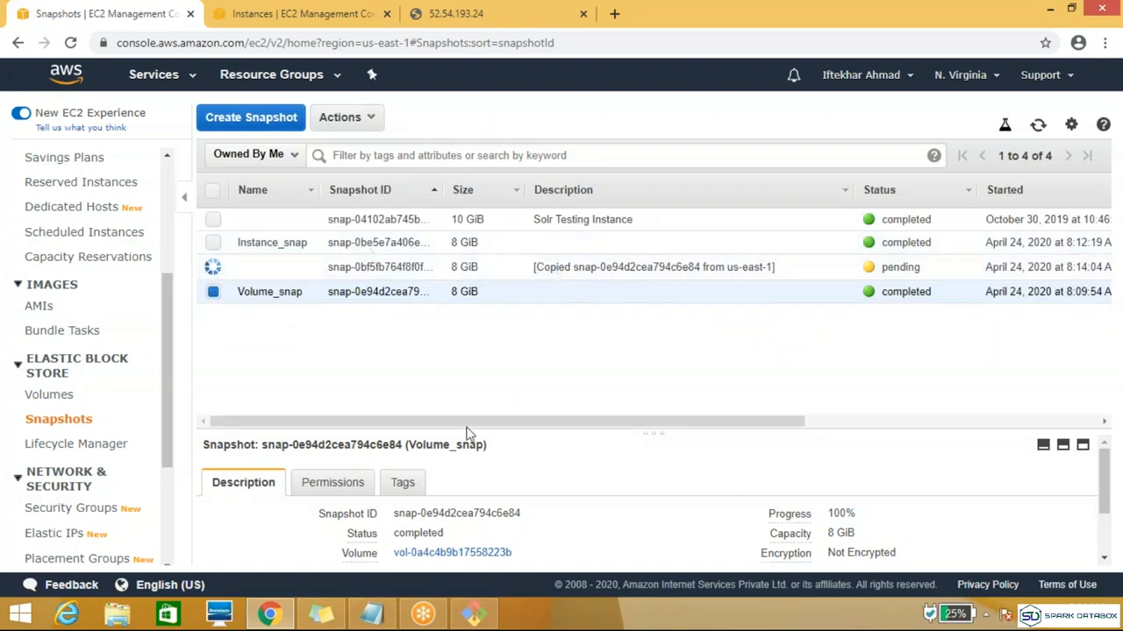
Step: Check the copied snapshot's progress and encryption, review the topic notes in Notepad, and refresh the snapshot list
{"action": "left_click_drag", "start_coordinate": [471, 421], "coordinate": [727, 421]}
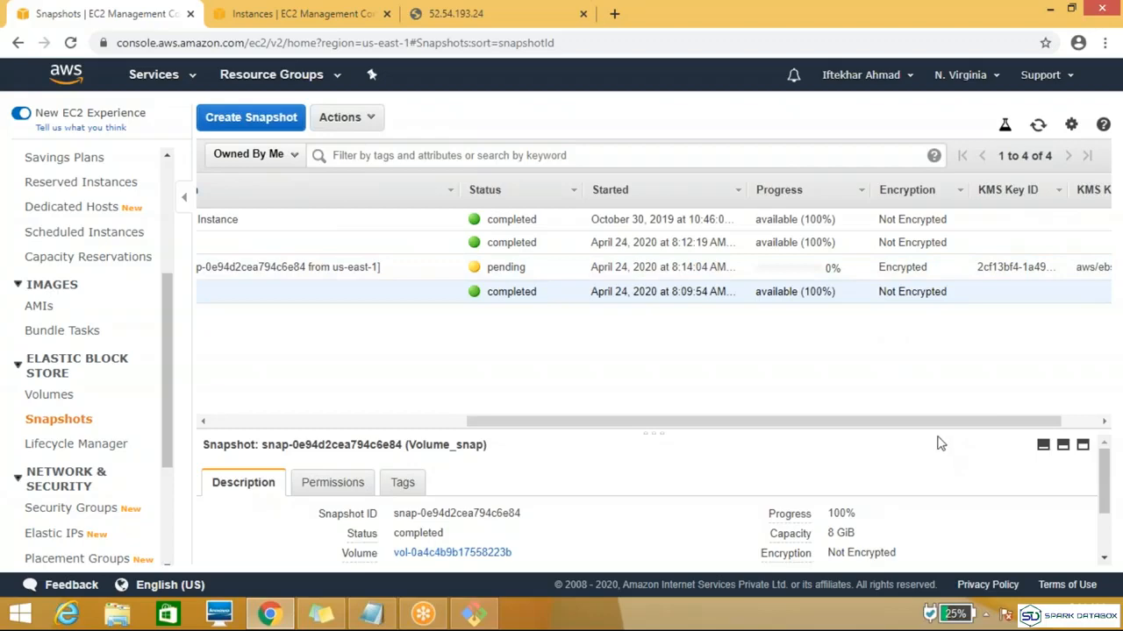
{"action": "left_click_drag", "start_coordinate": [950, 421], "coordinate": [499, 433]}
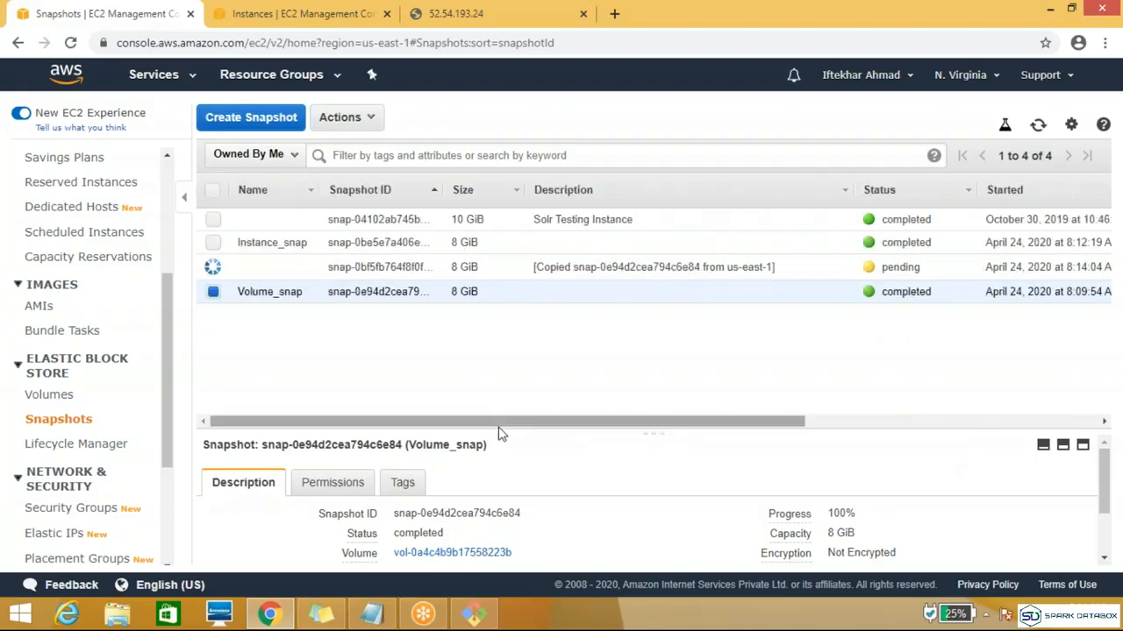
{"action": "left_click", "coordinate": [372, 621]}
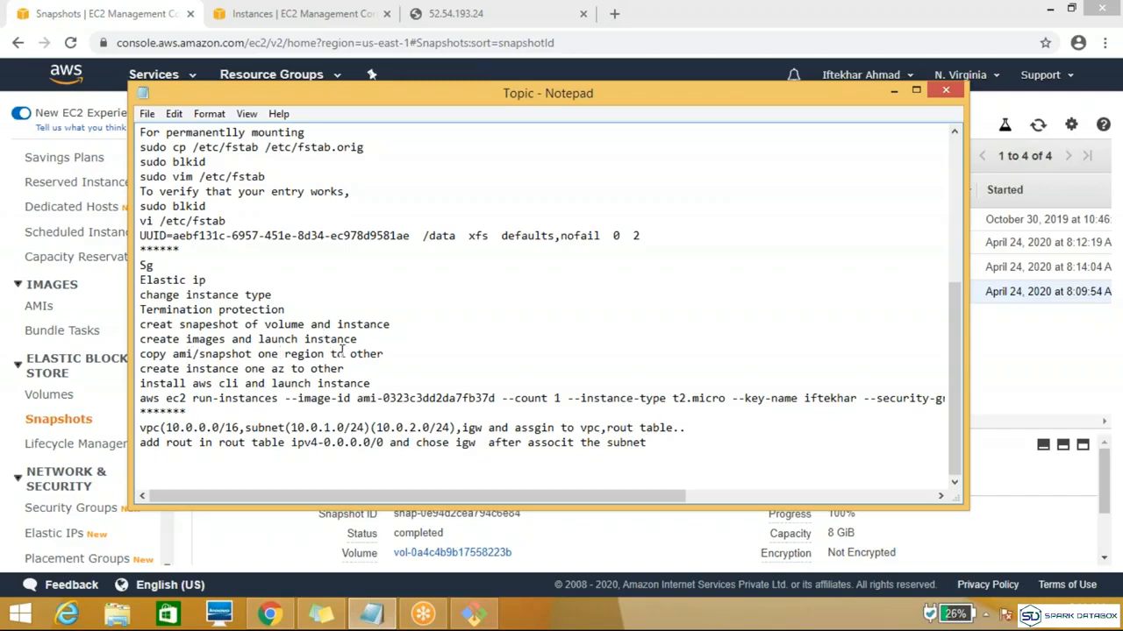
{"action": "left_click", "coordinate": [894, 91]}
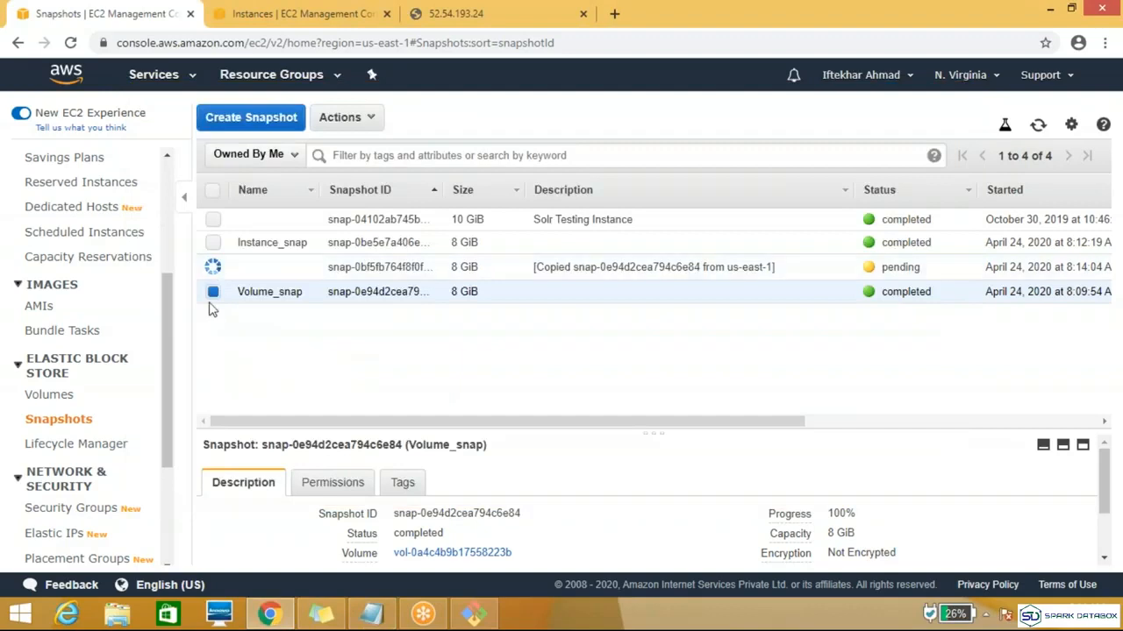
{"action": "left_click", "coordinate": [1039, 126]}
Step: Start creating an image from the Volume_snap snapshot and name it Demo_server_image
{"action": "left_click", "coordinate": [366, 128]}
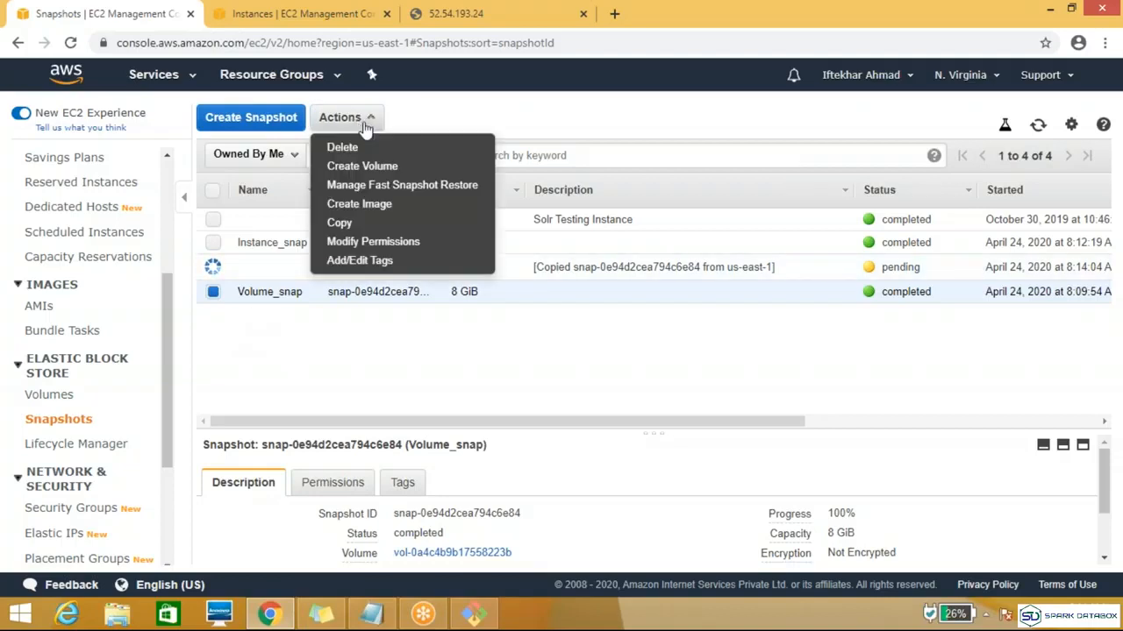
{"action": "left_click", "coordinate": [372, 215]}
{"action": "left_click", "coordinate": [478, 212]}
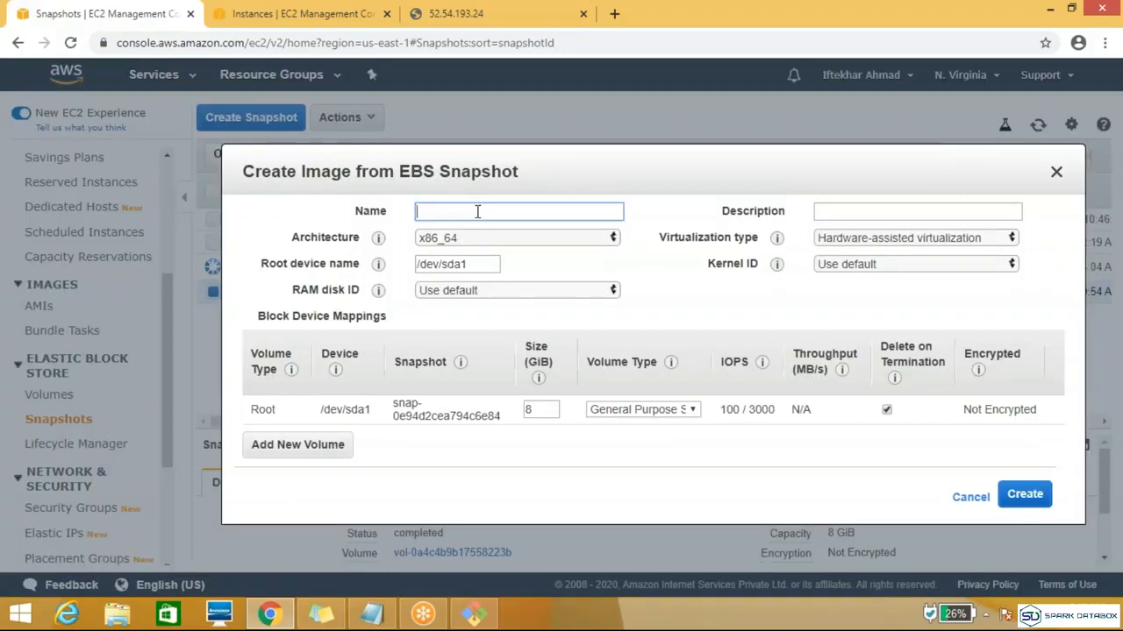
{"action": "type", "text": "Demo"}
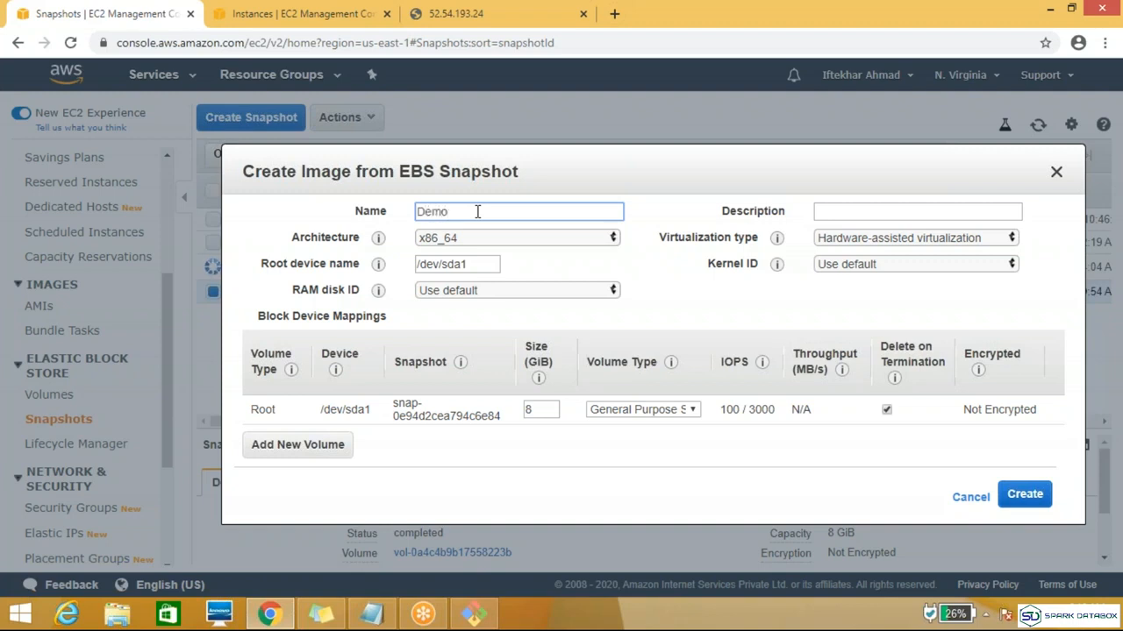
{"action": "type", "text": "_ser"}
{"action": "type", "text": "ver"}
{"action": "type", "text": "_A"}
{"action": "type", "text": "MI"}
{"action": "key", "text": "BackSpace"}
{"action": "key", "text": "BackSpace"}
{"action": "key", "text": "BackSpace"}
{"action": "type", "text": "MI"}
{"action": "type", "text": "ima"}
{"action": "type", "text": "ges"}
Step: Describe the image as "This demo server image" and create it with the default block device settings
{"action": "left_click", "coordinate": [871, 213]}
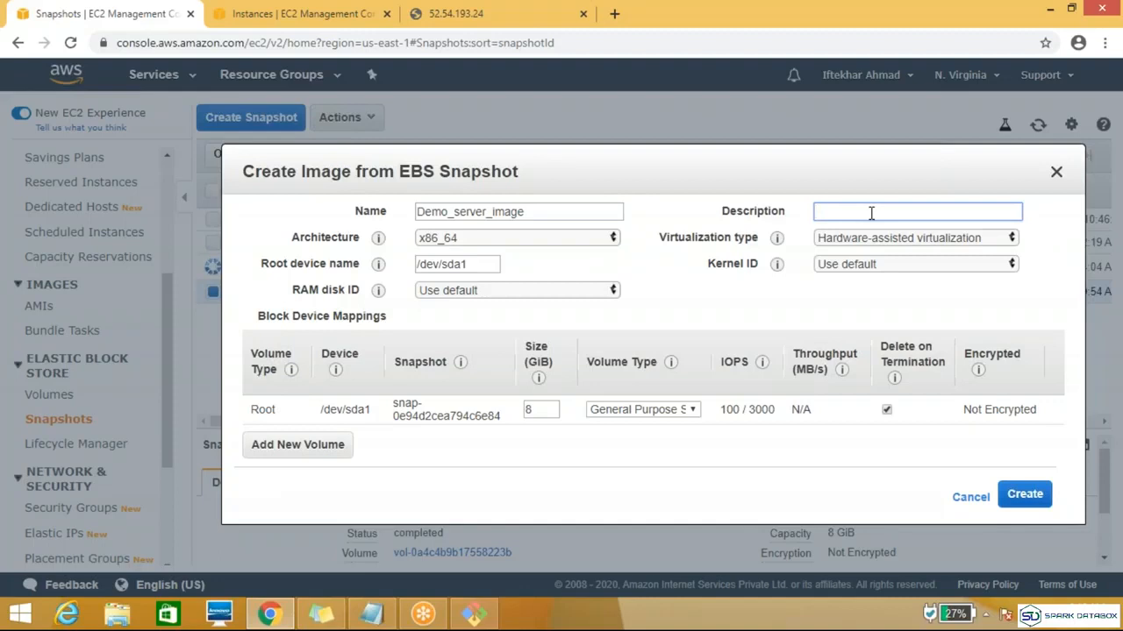
{"action": "type", "text": "This demo server images"}
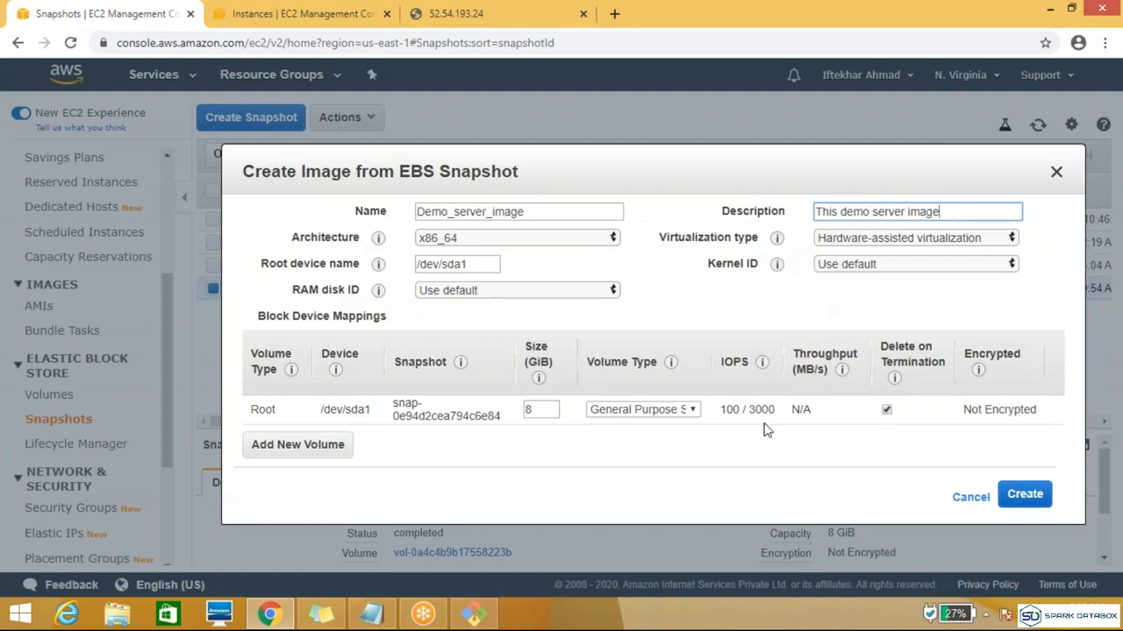
{"action": "left_click", "coordinate": [1022, 496]}
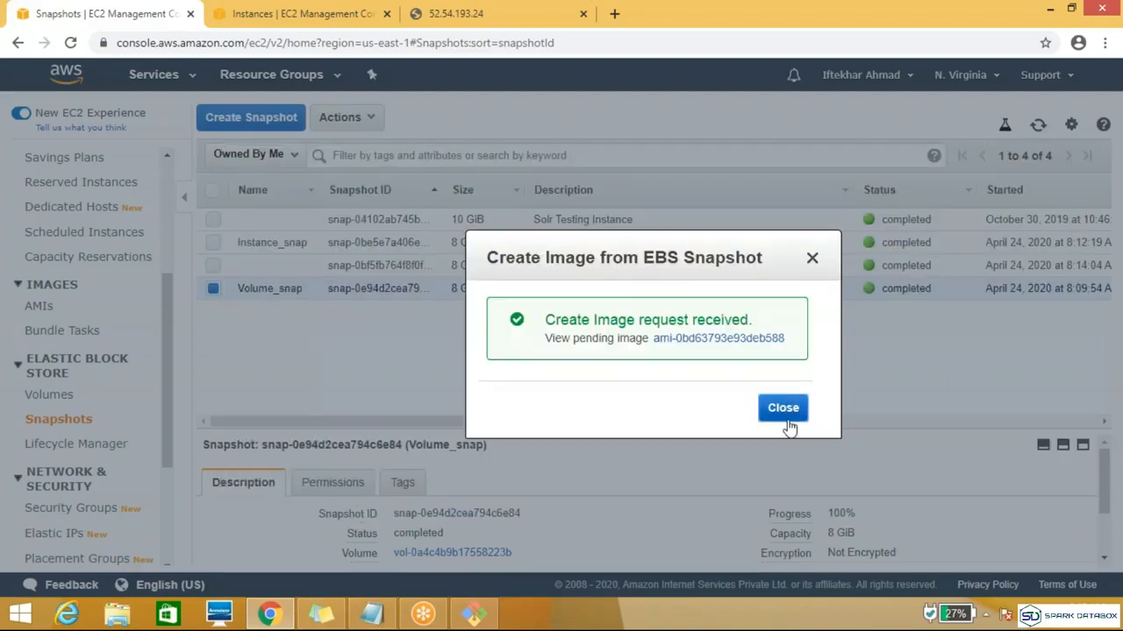
{"action": "left_click", "coordinate": [783, 418]}
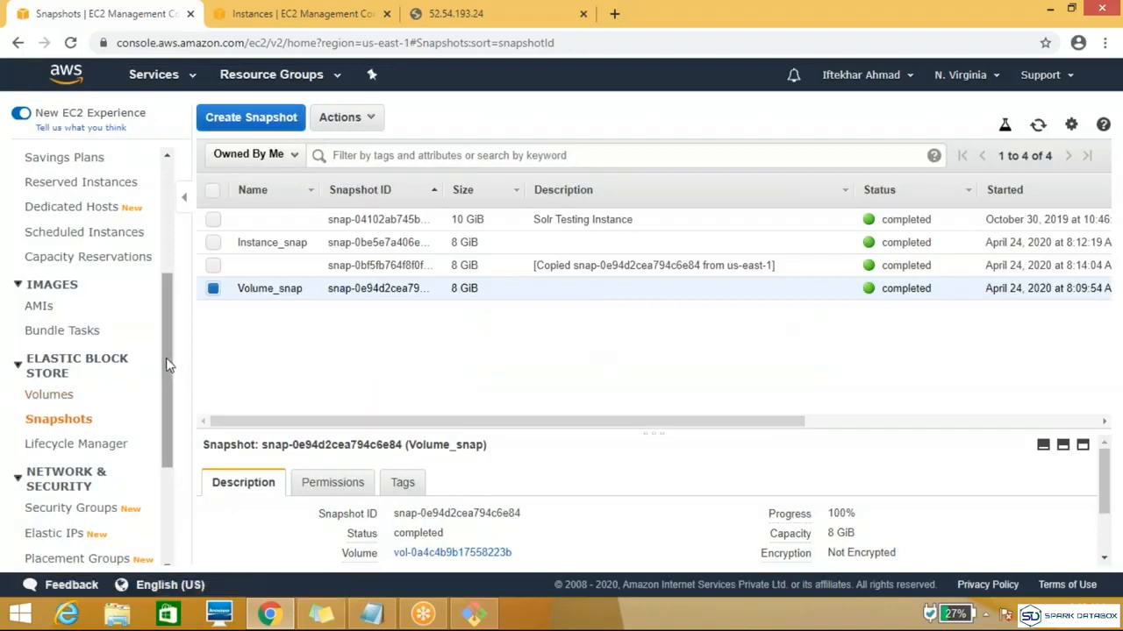
Step: View the account's AMIs, start launching a new instance, and list the owned images as its source
{"action": "left_click", "coordinate": [39, 306]}
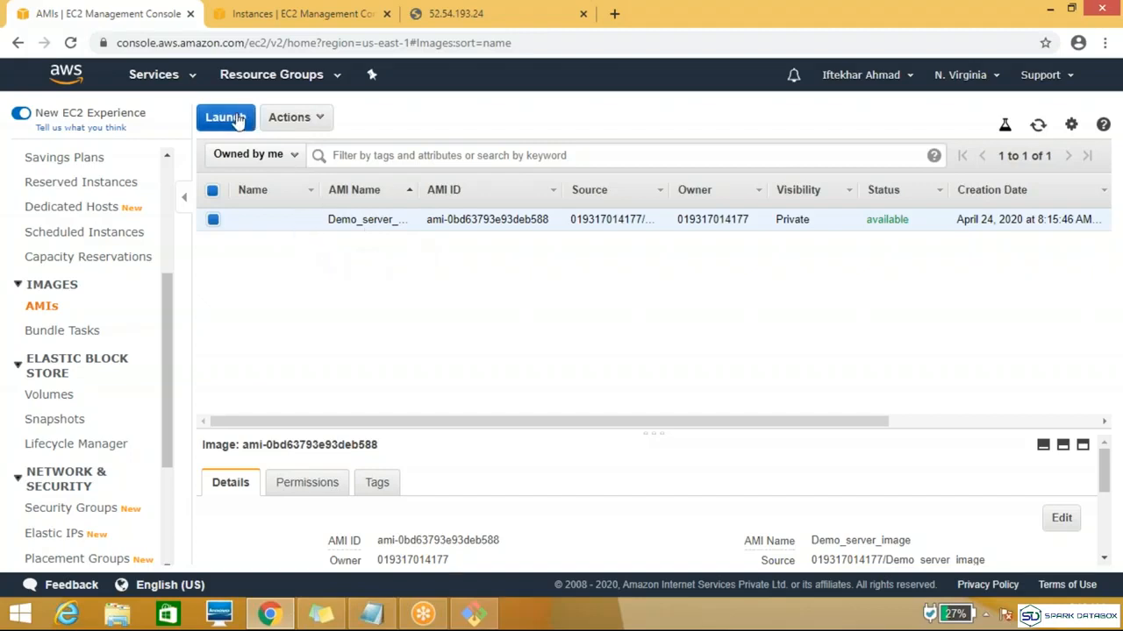
{"action": "left_click", "coordinate": [314, 10]}
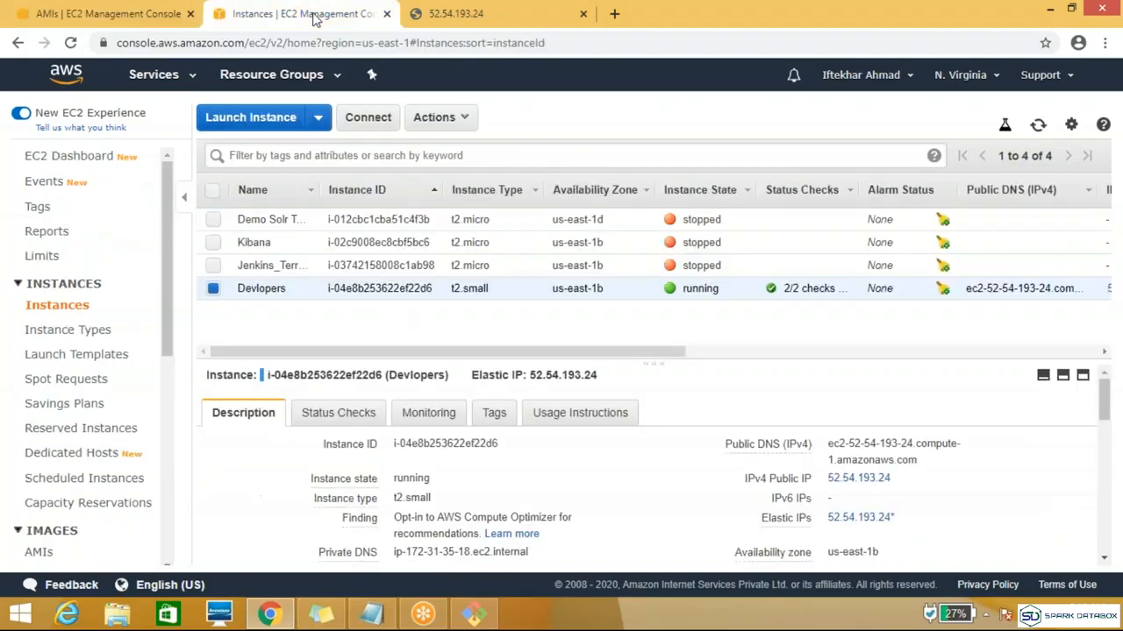
{"action": "left_click", "coordinate": [260, 122]}
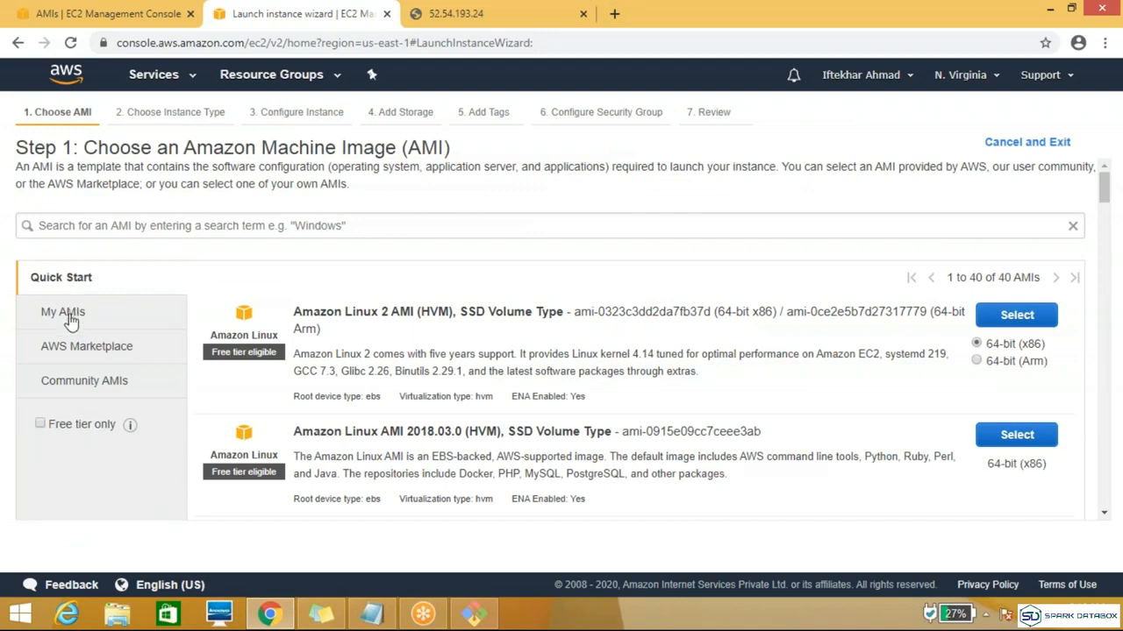
{"action": "left_click", "coordinate": [70, 321]}
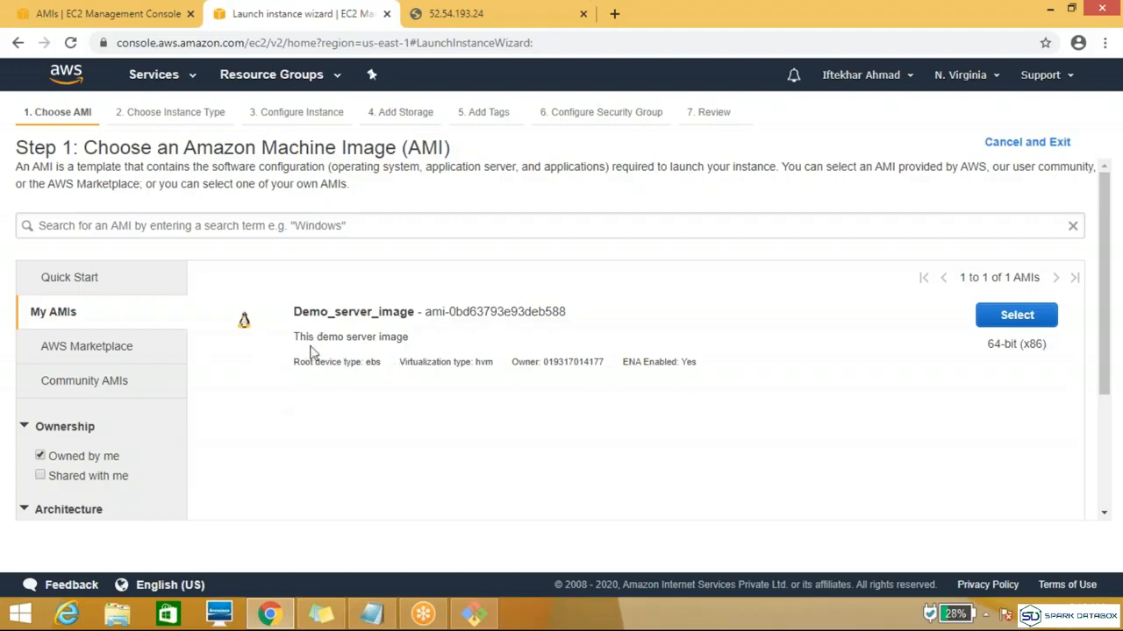
Step: Browse the AWS Marketplace and Community AMIs, return to My AMIs, and review the topic notes in Notepad
{"action": "left_click", "coordinate": [100, 358]}
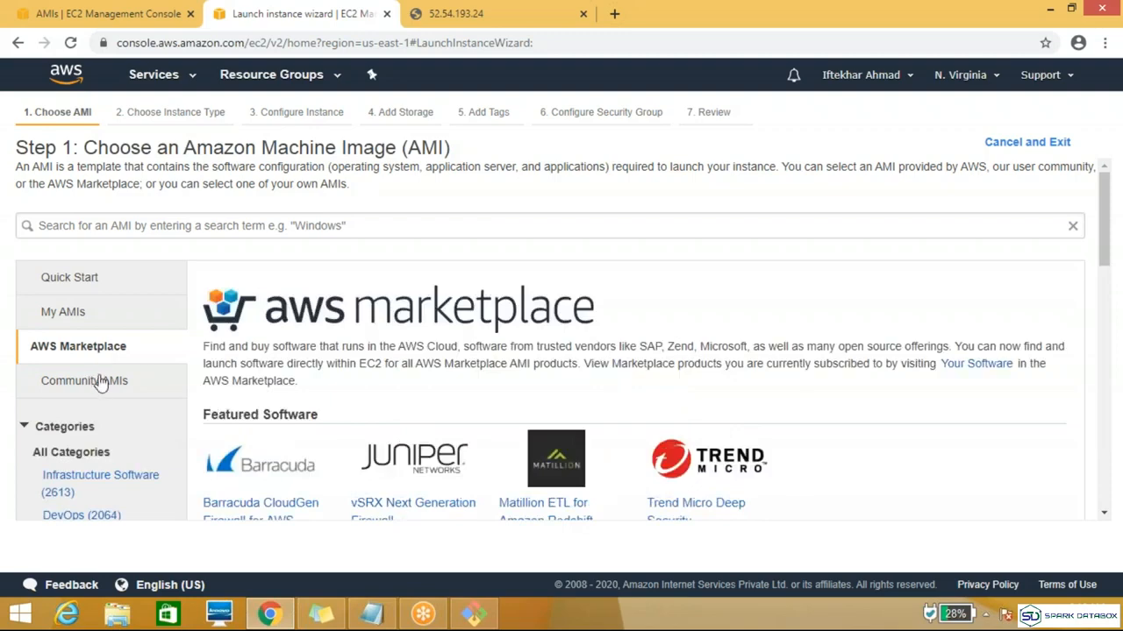
{"action": "left_click", "coordinate": [103, 382]}
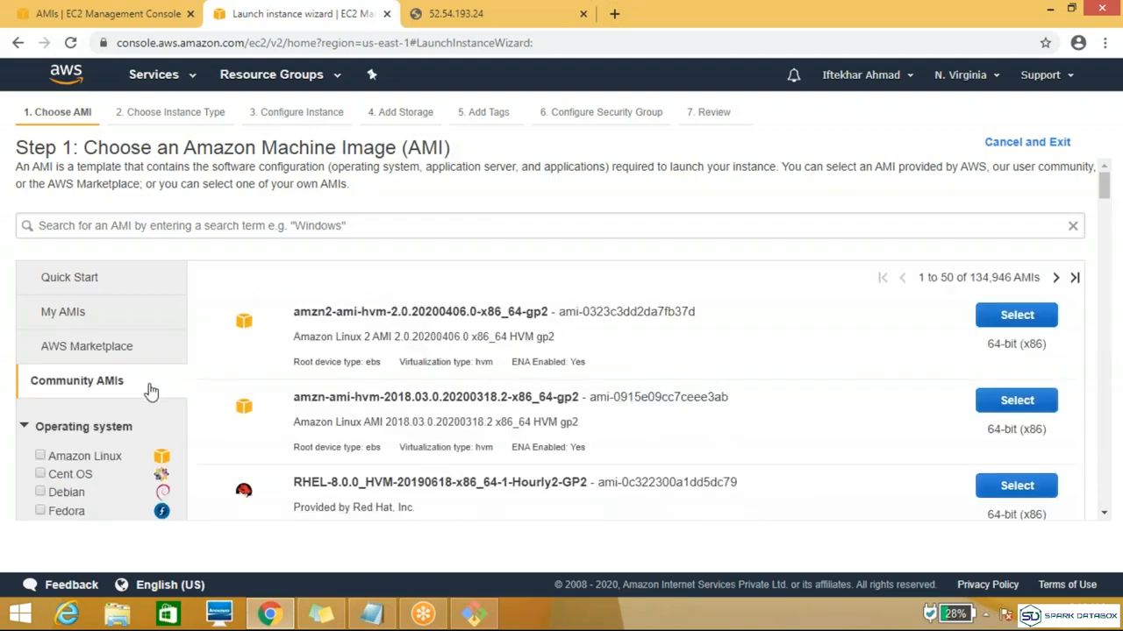
{"action": "left_click", "coordinate": [85, 325]}
{"action": "double_click", "coordinate": [171, 321]}
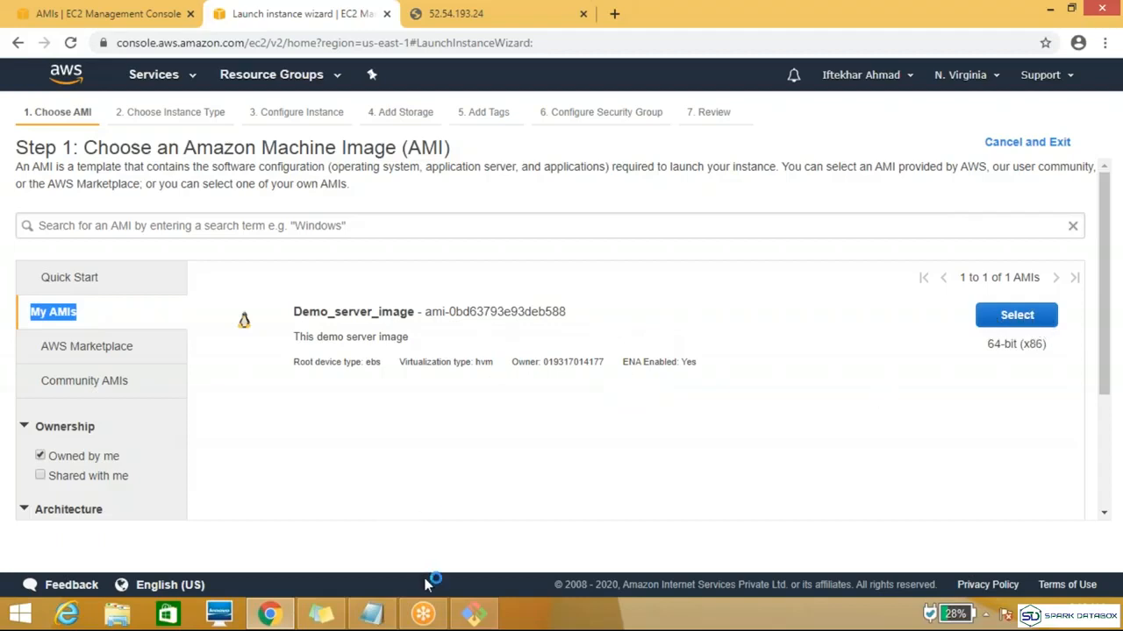
{"action": "left_click", "coordinate": [364, 621]}
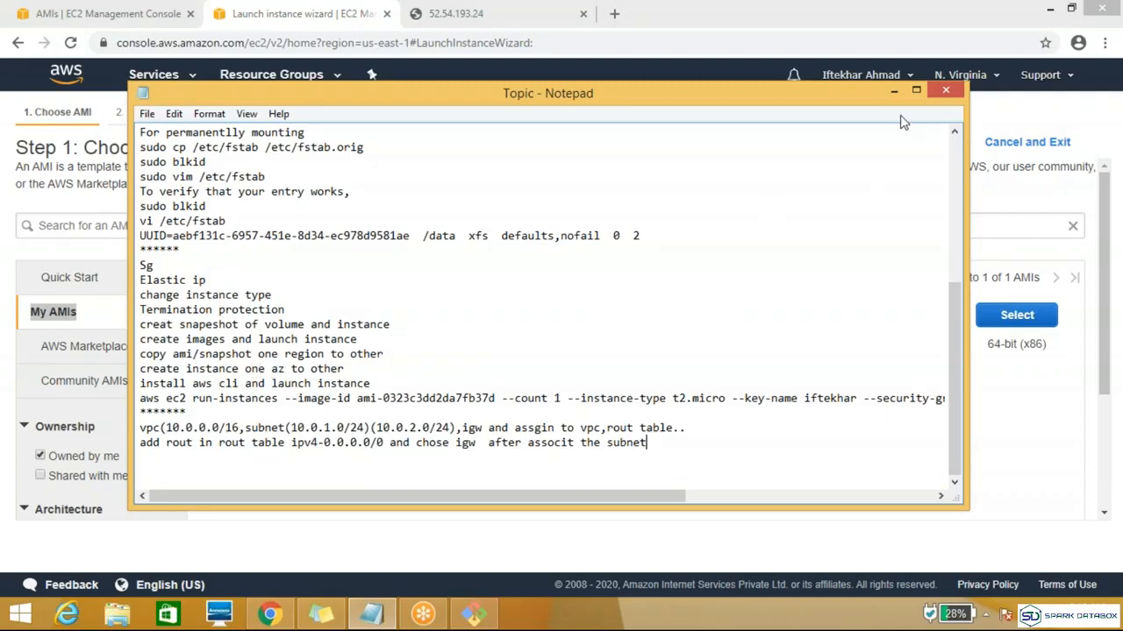
{"action": "left_click", "coordinate": [893, 90]}
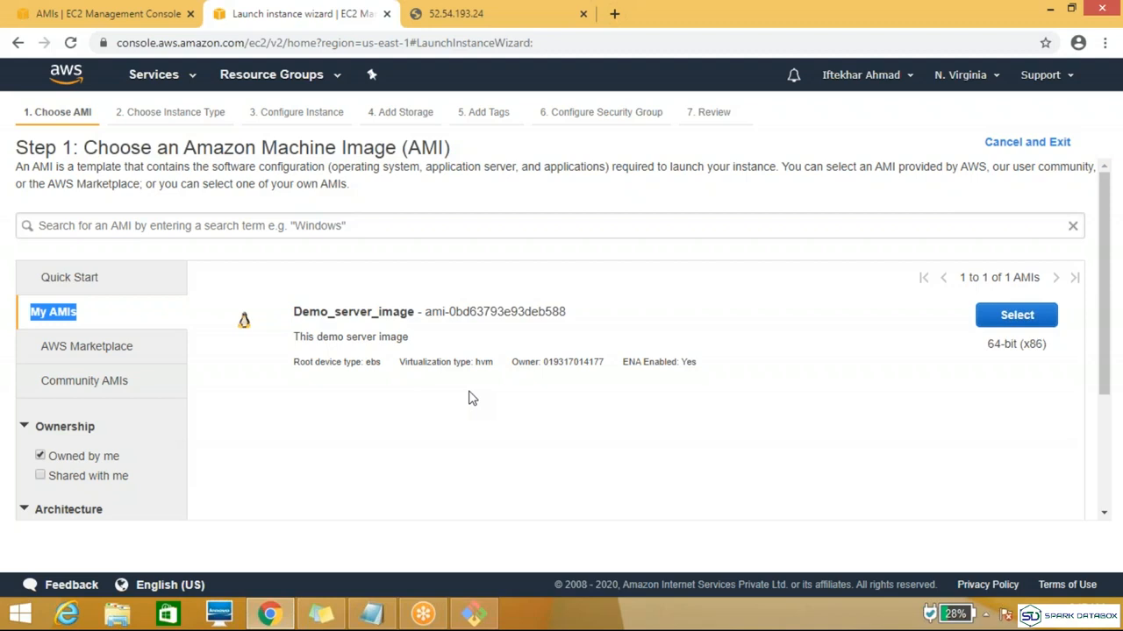
Step: Choose Demo_server_image as the image for the new instance
{"action": "left_click_drag", "start_coordinate": [511, 361], "coordinate": [662, 338]}
{"action": "left_click", "coordinate": [668, 313]}
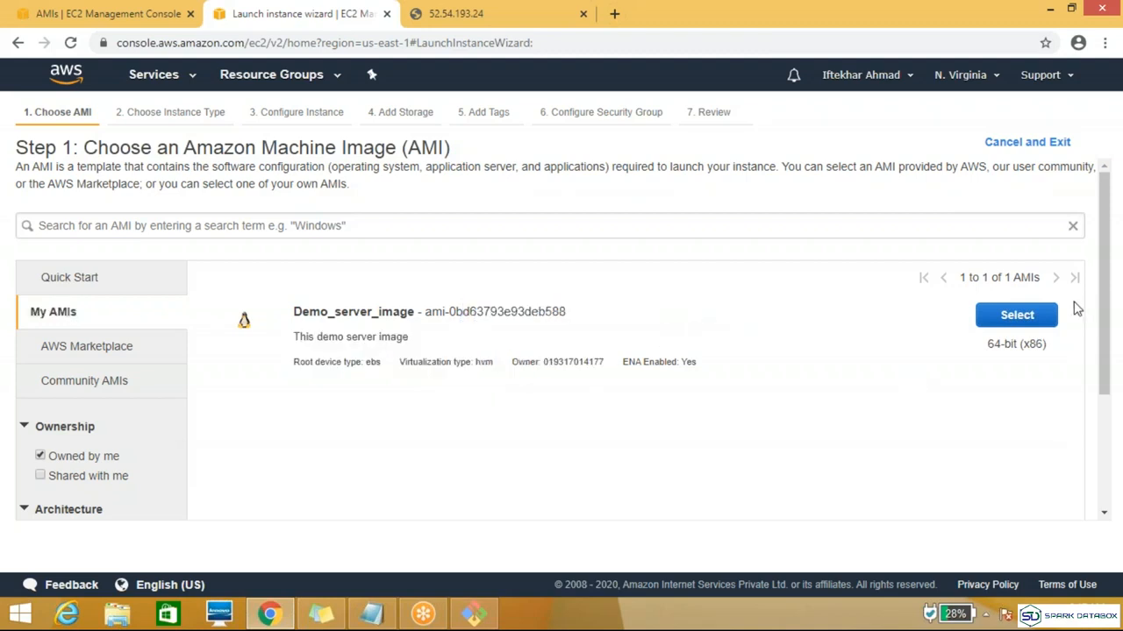
{"action": "left_click", "coordinate": [1007, 320]}
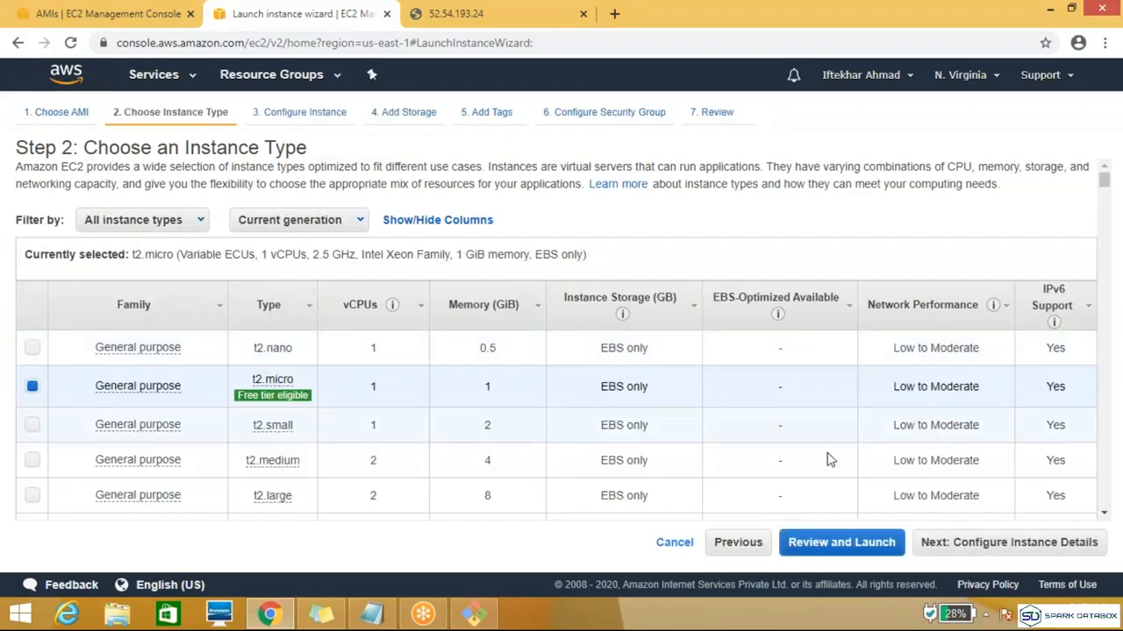
Step: Keep the t2.micro type with default instance details and storage and no tags, and choose to use an existing security group
{"action": "left_click", "coordinate": [956, 549]}
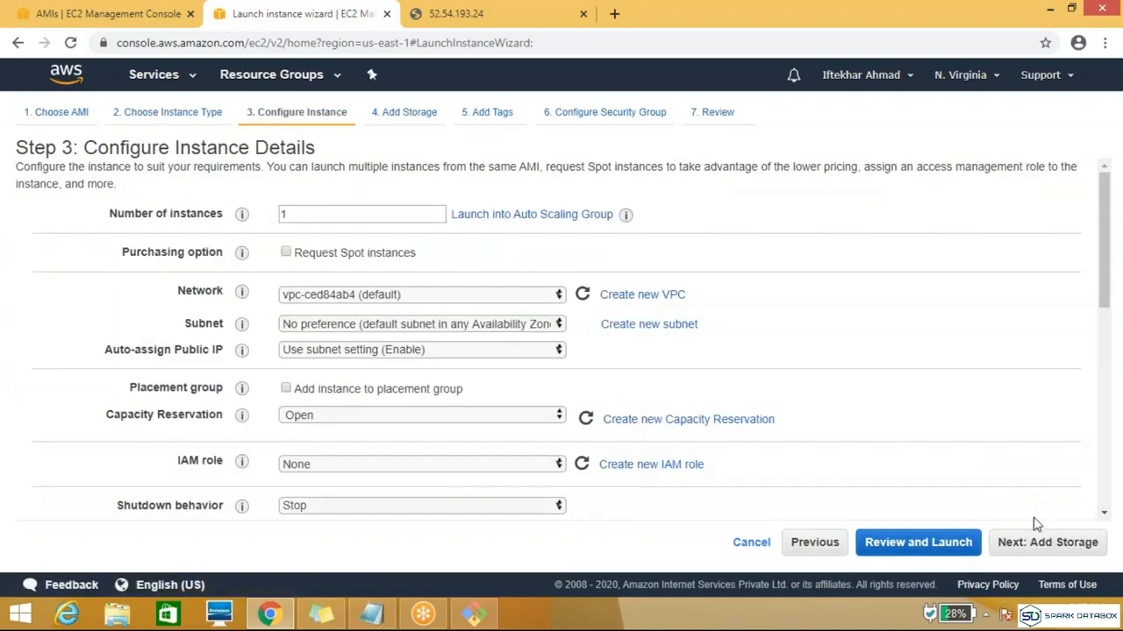
{"action": "left_click", "coordinate": [1039, 543]}
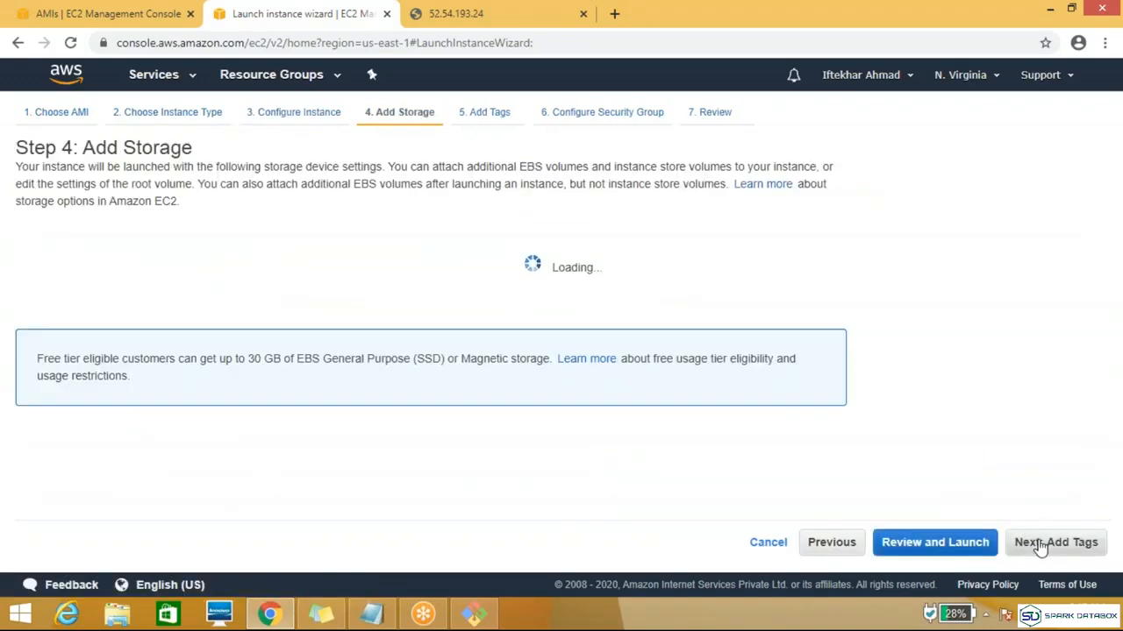
{"action": "left_click", "coordinate": [1040, 543]}
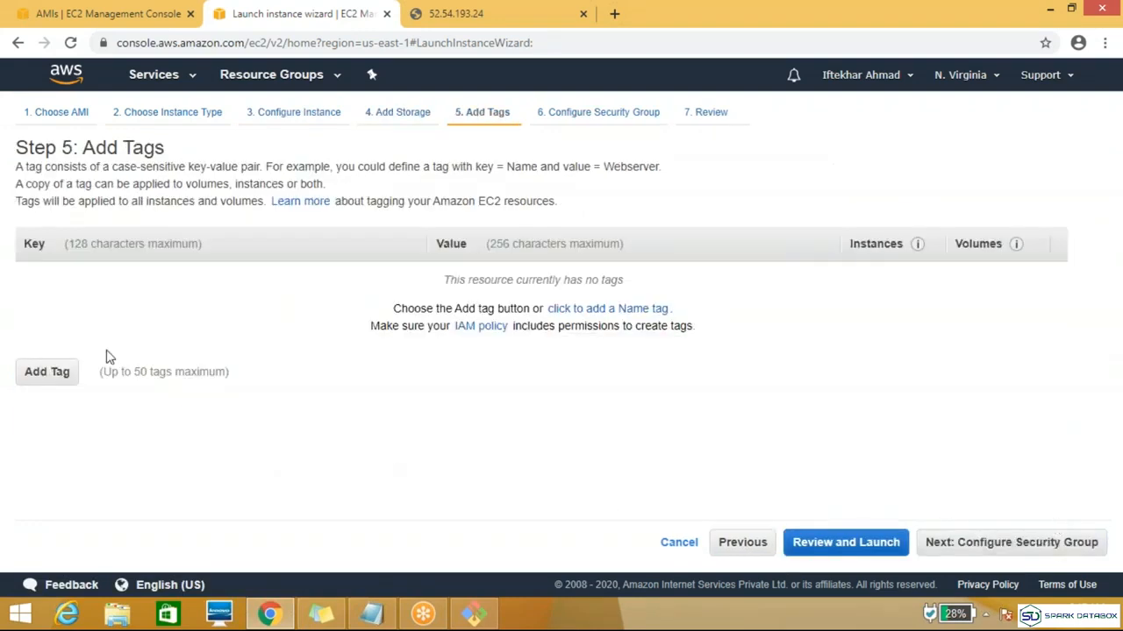
{"action": "left_click", "coordinate": [973, 545]}
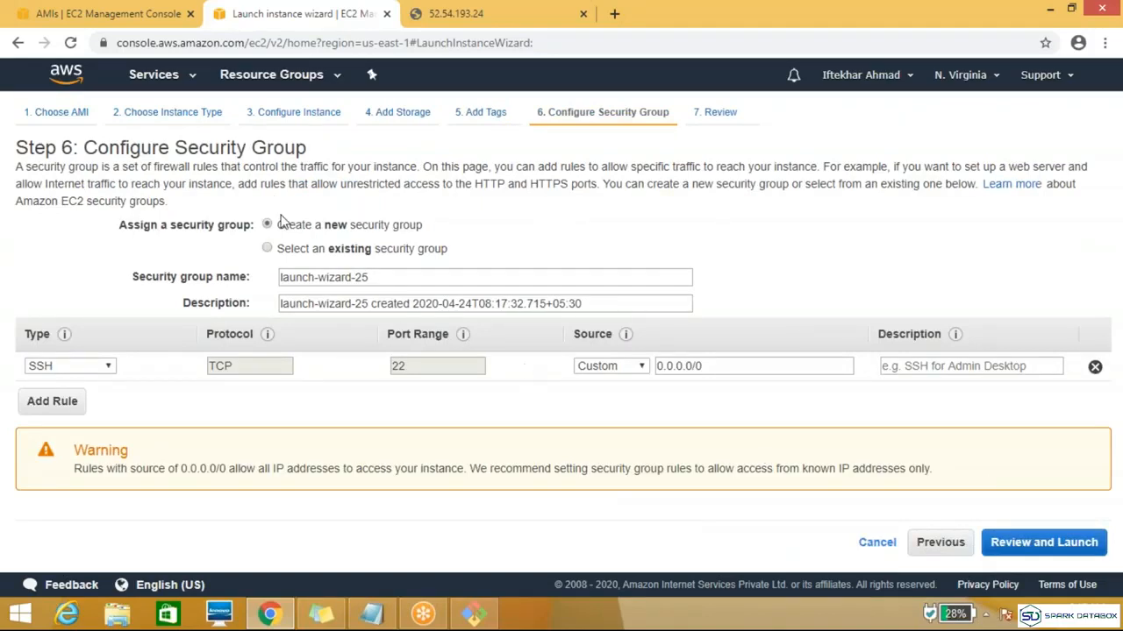
{"action": "left_click", "coordinate": [289, 252]}
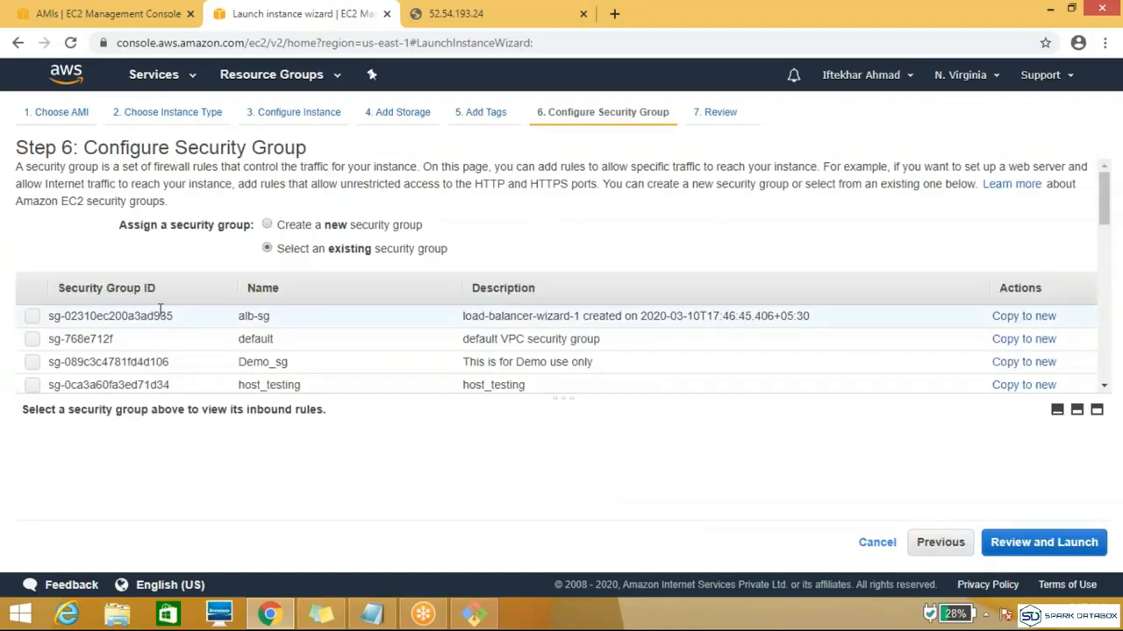
Step: Try to assign the alb-sg security group to the new instance
{"action": "left_click", "coordinate": [32, 318]}
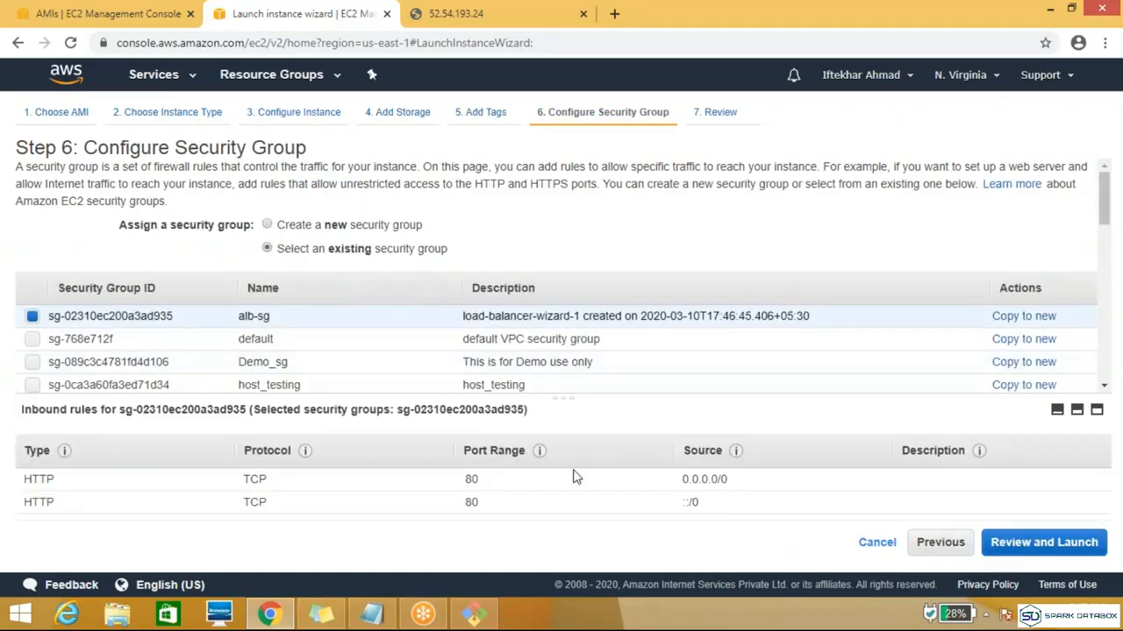
{"action": "left_click", "coordinate": [1033, 543]}
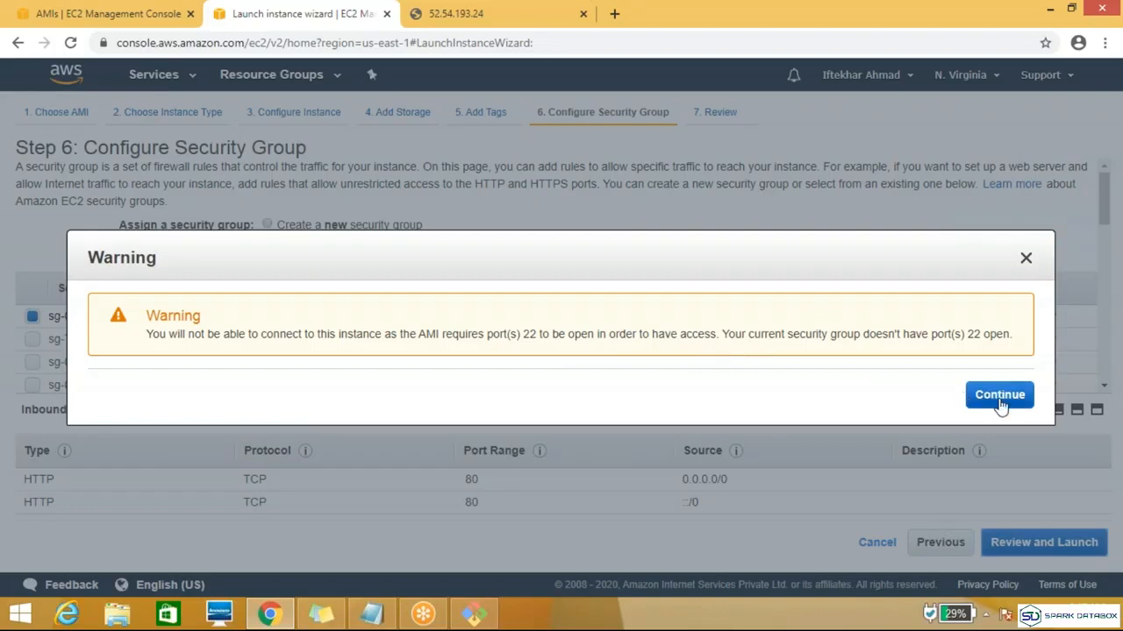
{"action": "left_click", "coordinate": [1026, 258]}
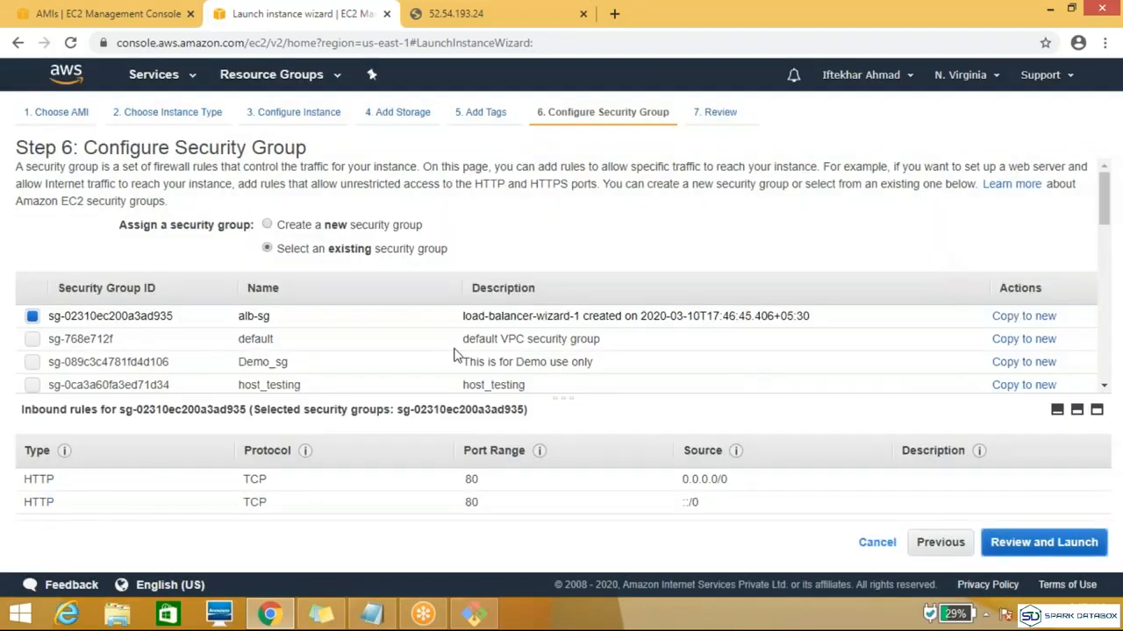
{"action": "left_click", "coordinate": [32, 318]}
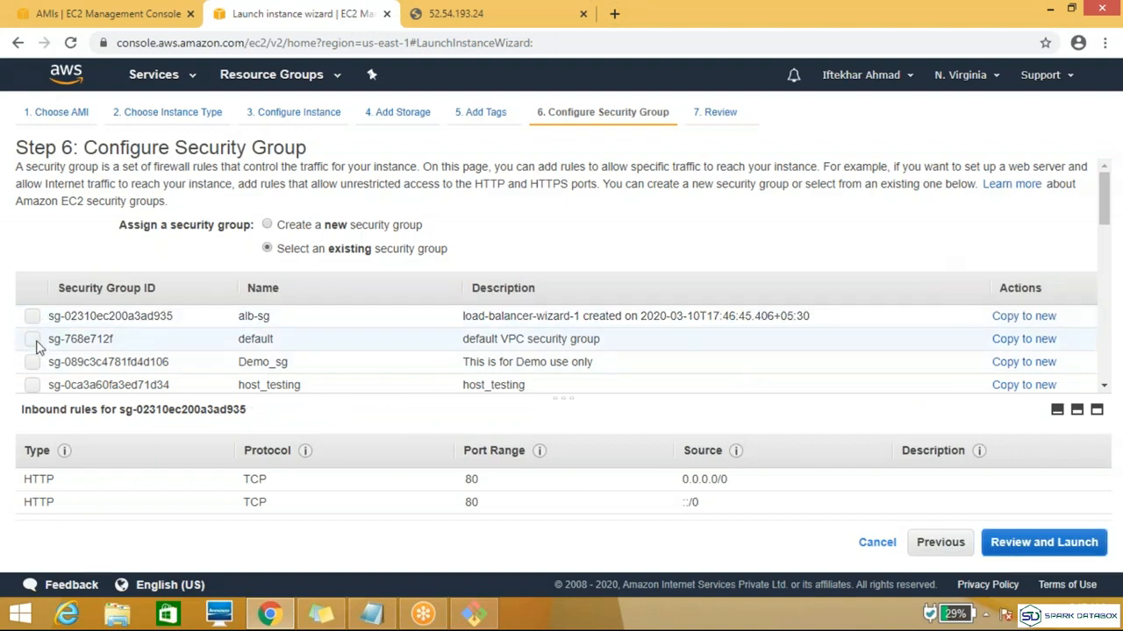
Step: Assign the default VPC security group after checking its inbound rules, and proceed to the launch review
{"action": "left_click", "coordinate": [32, 340]}
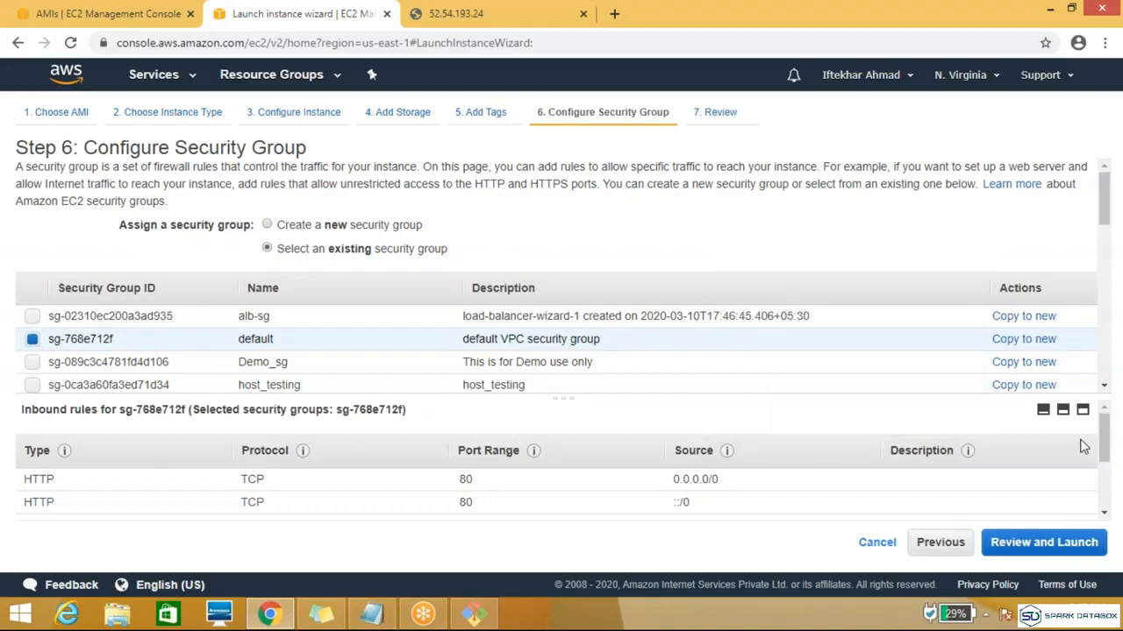
{"action": "left_click_drag", "start_coordinate": [1109, 450], "coordinate": [1105, 497]}
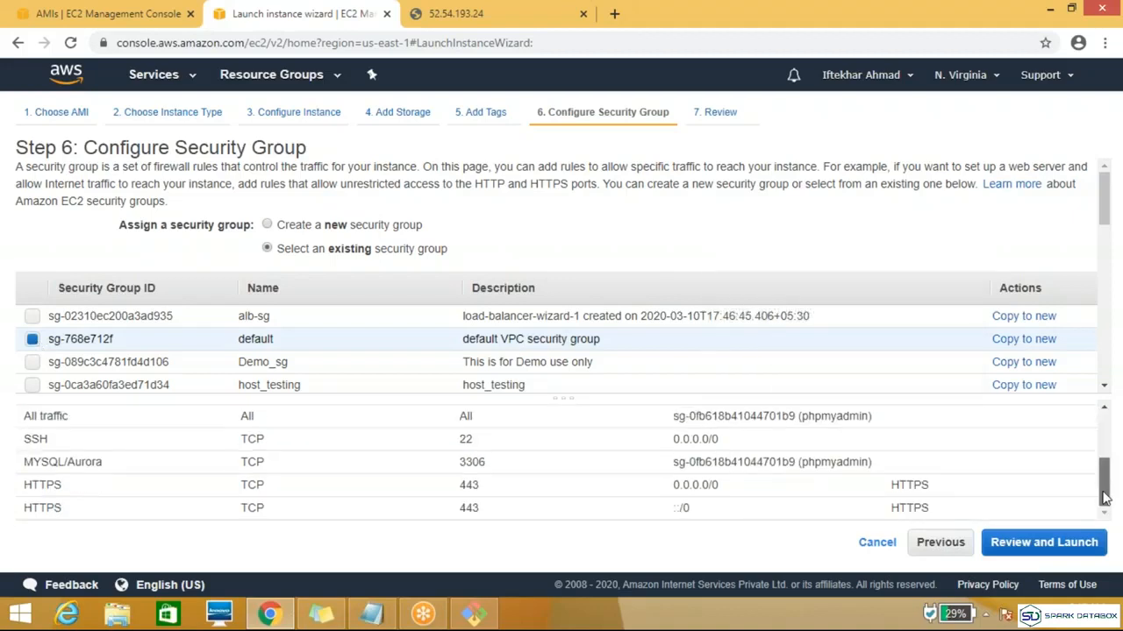
{"action": "left_click", "coordinate": [1016, 550]}
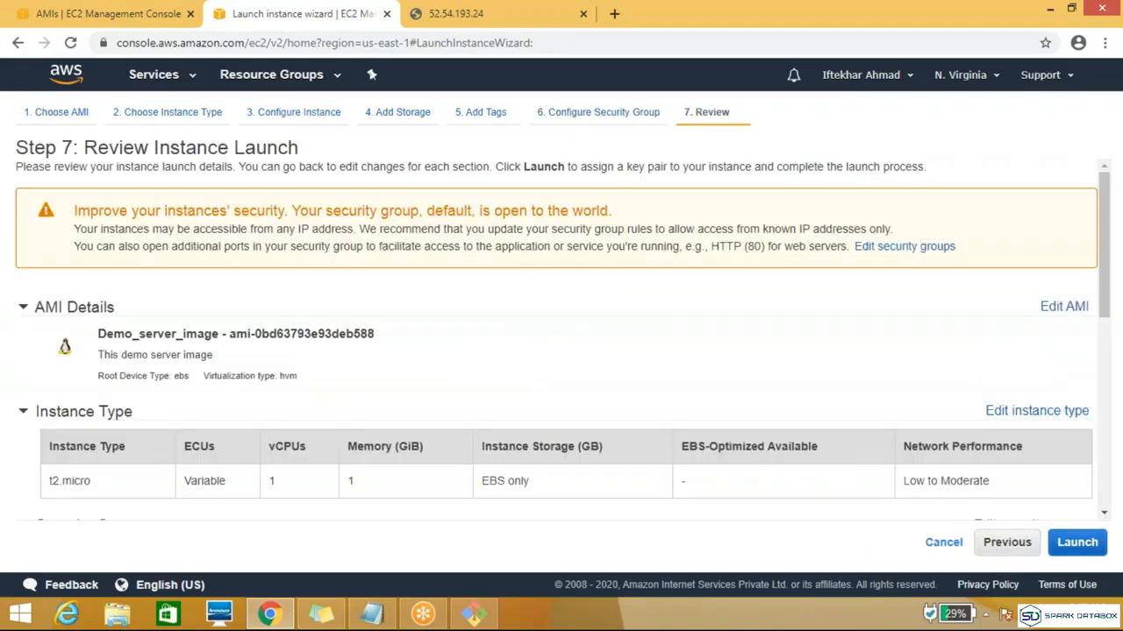
Step: Launch the instance with the existing key pair named after the account owner, acknowledging access to its private key file
{"action": "left_click", "coordinate": [1077, 542]}
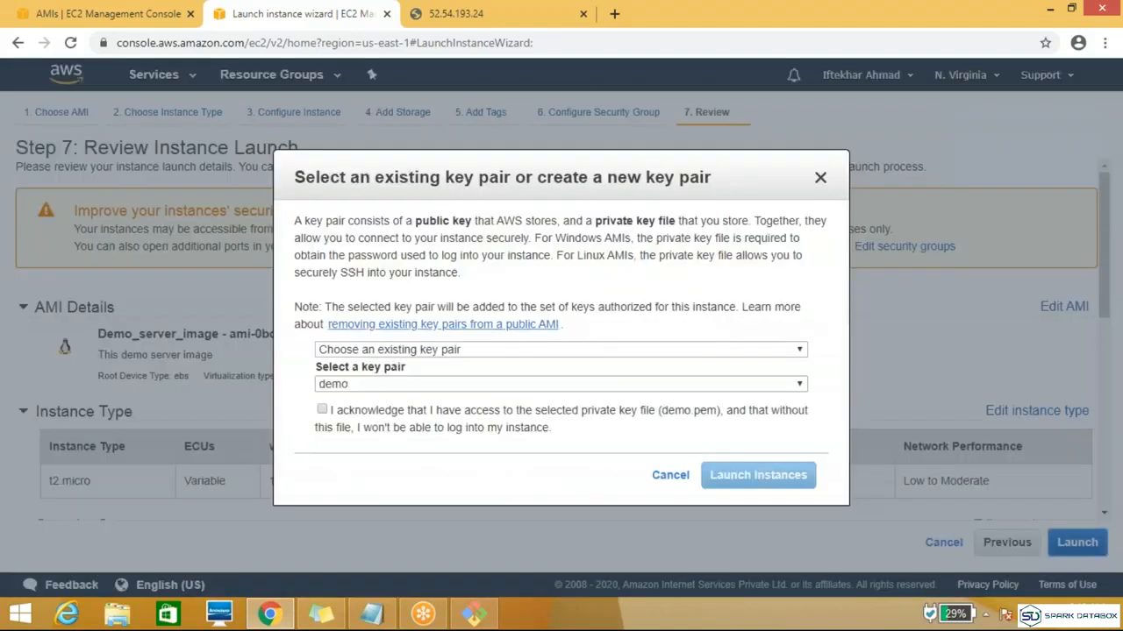
{"action": "left_click", "coordinate": [497, 387]}
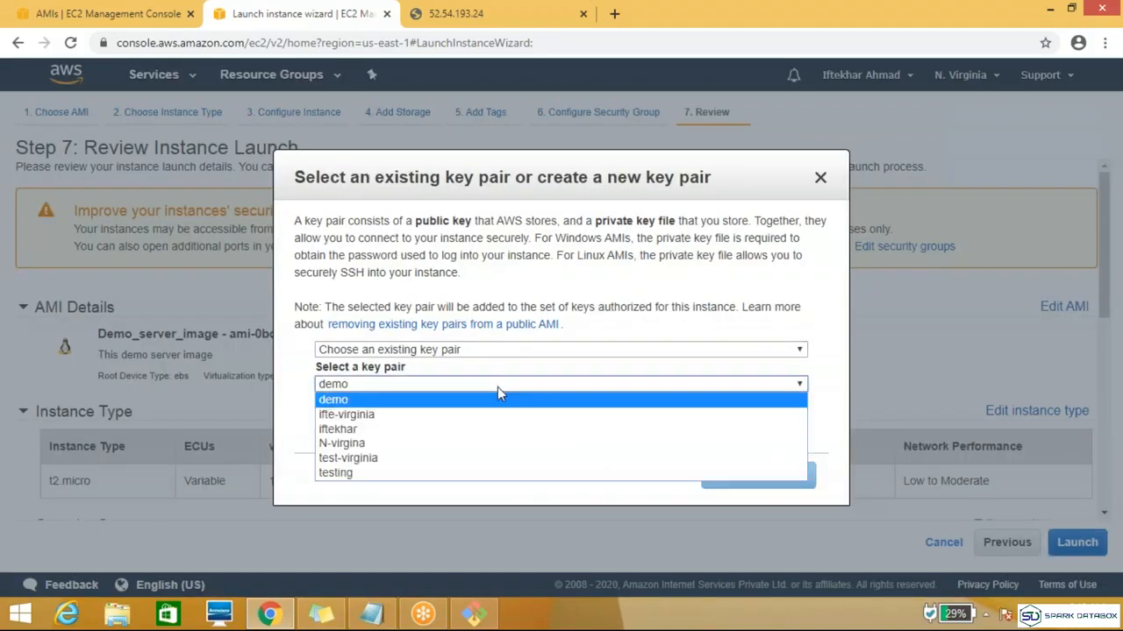
{"action": "left_click", "coordinate": [443, 429]}
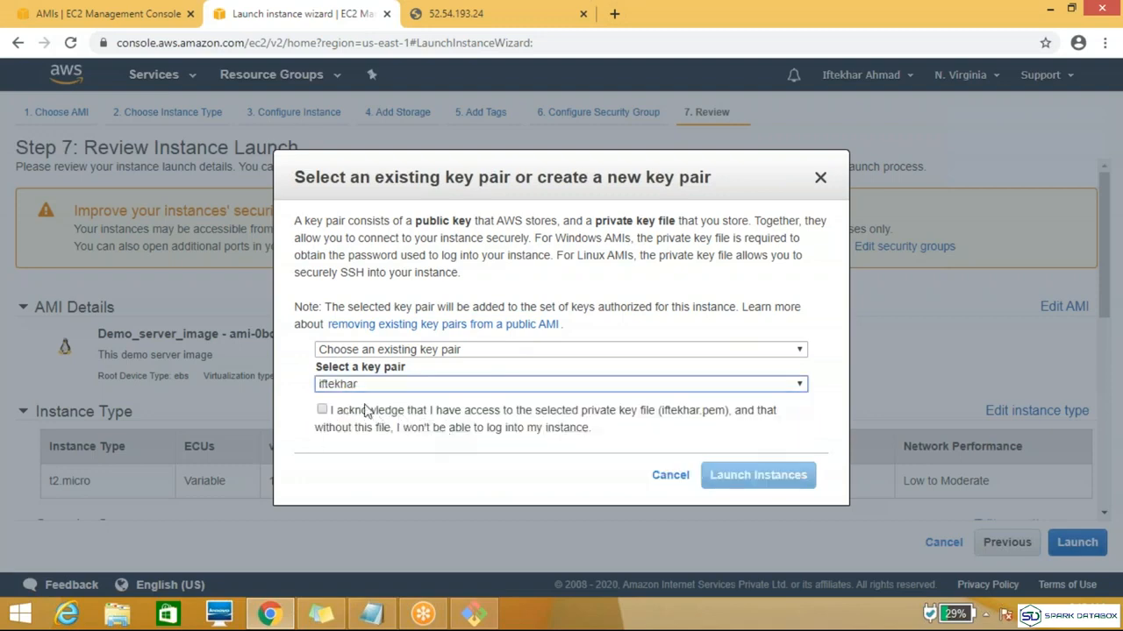
{"action": "left_click", "coordinate": [321, 411]}
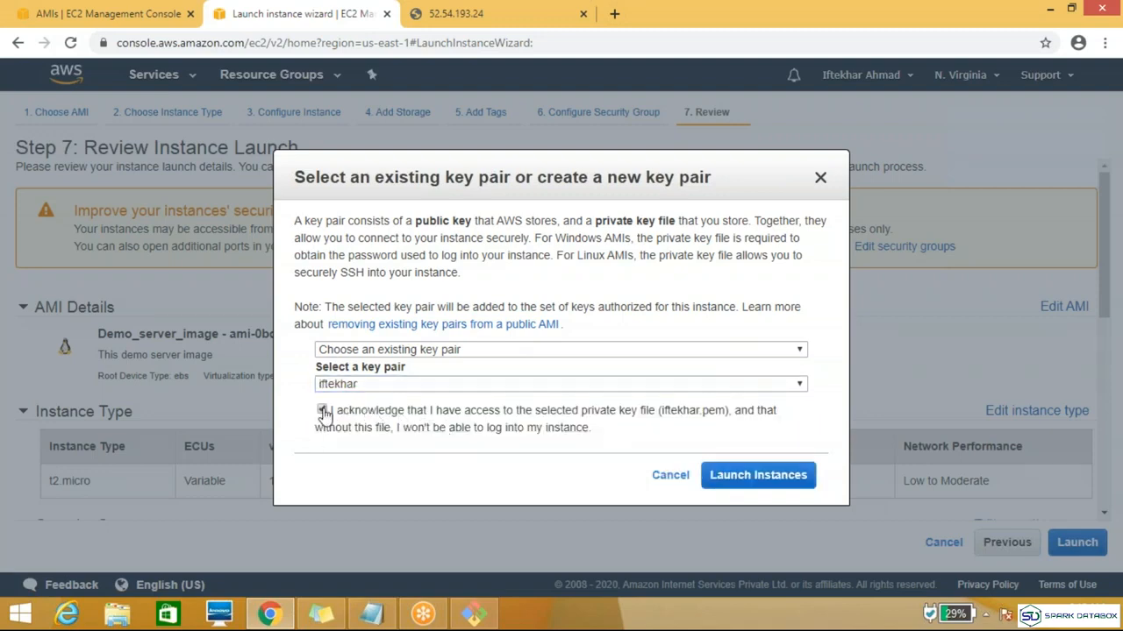
{"action": "left_click", "coordinate": [748, 478]}
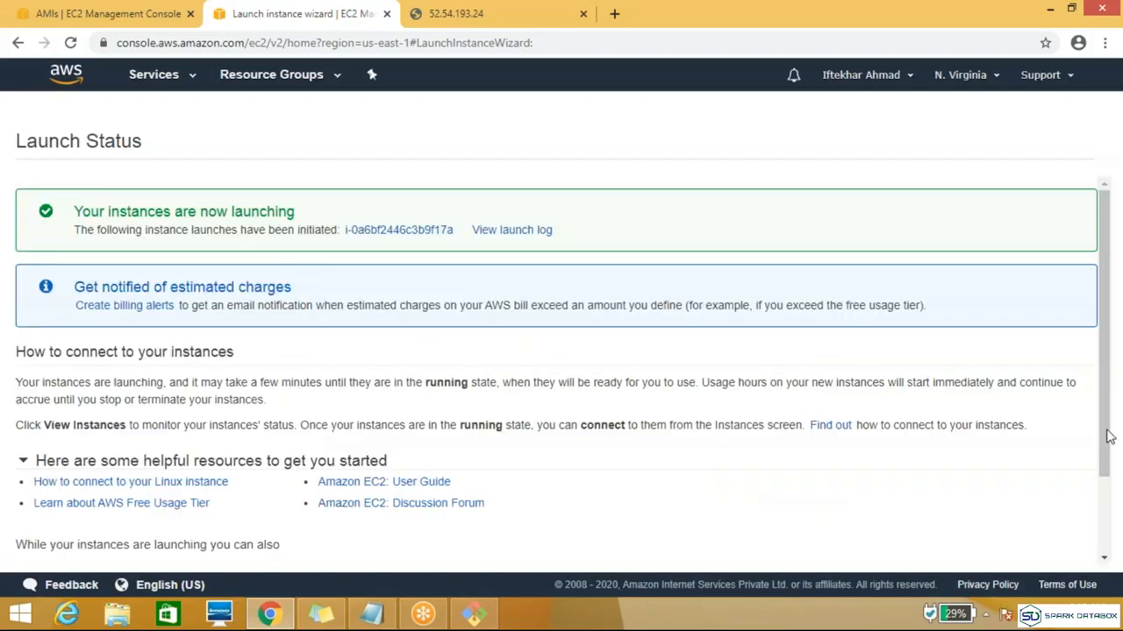
Step: View the instances list and refresh it to check the new instance's state
{"action": "scroll", "coordinate": [1107, 436], "scroll_direction": "down", "scroll_amount": 1}
{"action": "left_click", "coordinate": [1059, 564]}
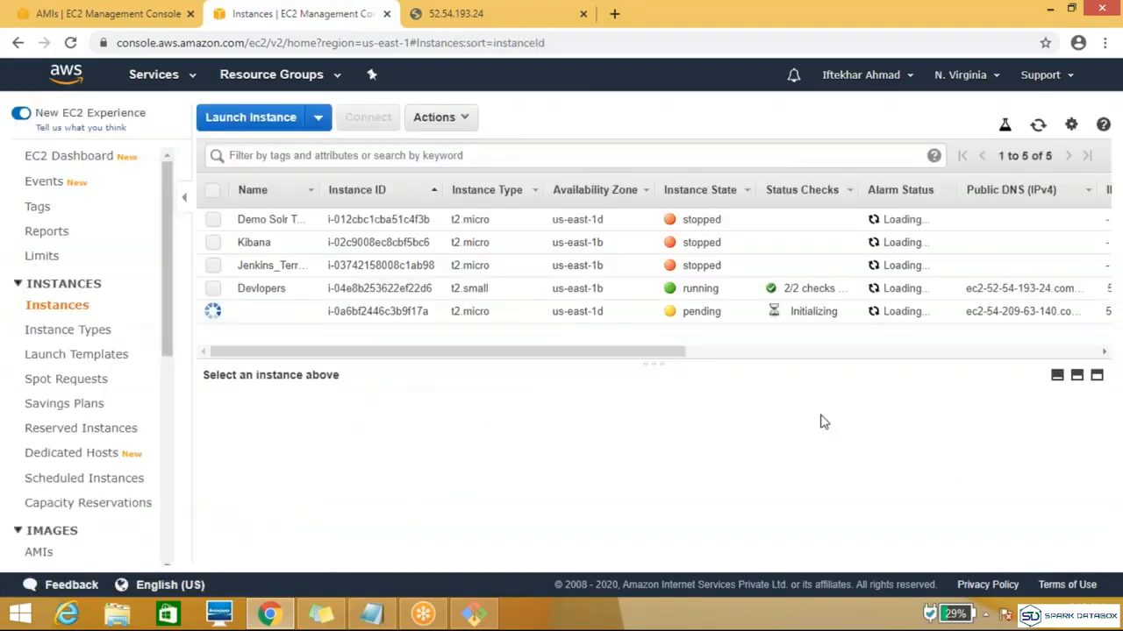
{"action": "mouse_move", "coordinate": [273, 324]}
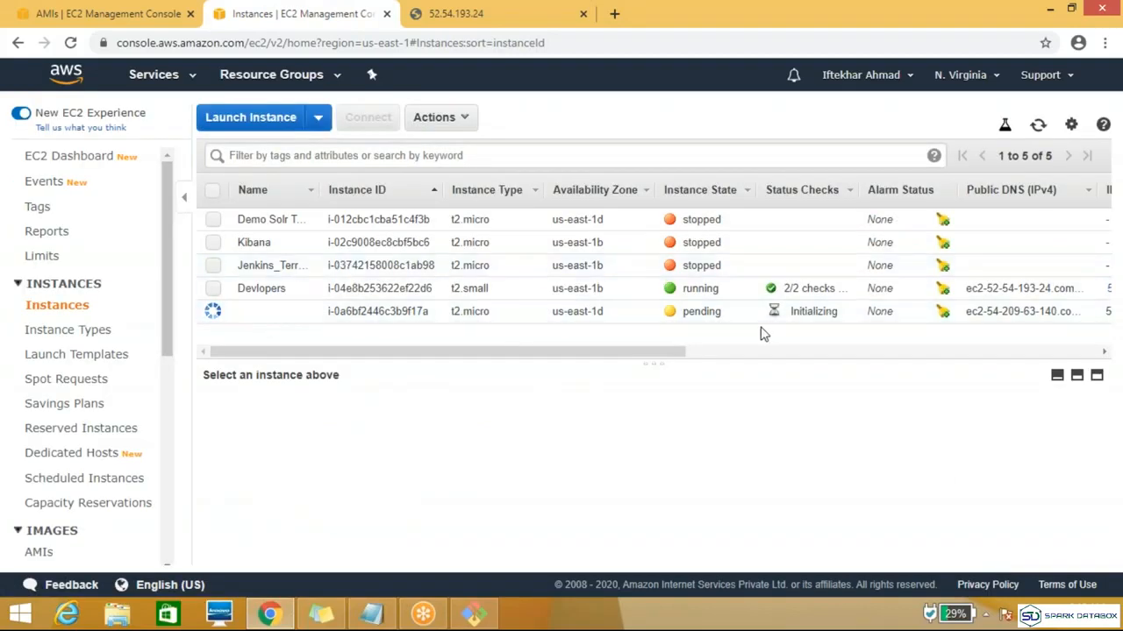
{"action": "left_click", "coordinate": [1038, 127]}
Step: Terminate the pending unnamed t2.micro test instance and refresh the instances list
{"action": "left_click", "coordinate": [212, 318]}
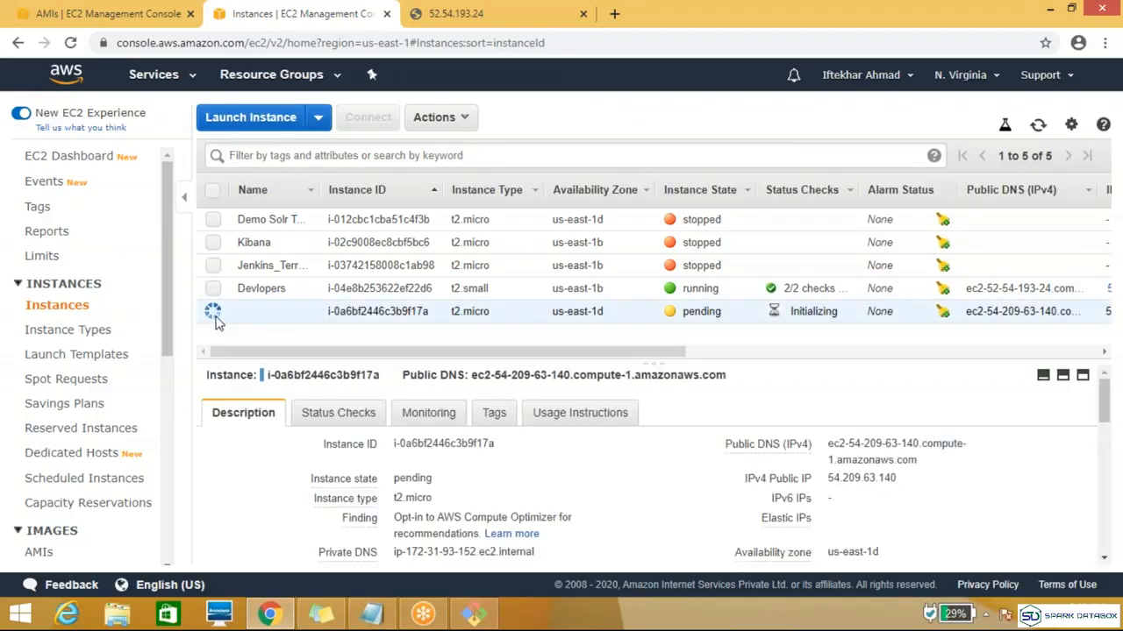
{"action": "left_click", "coordinate": [457, 119]}
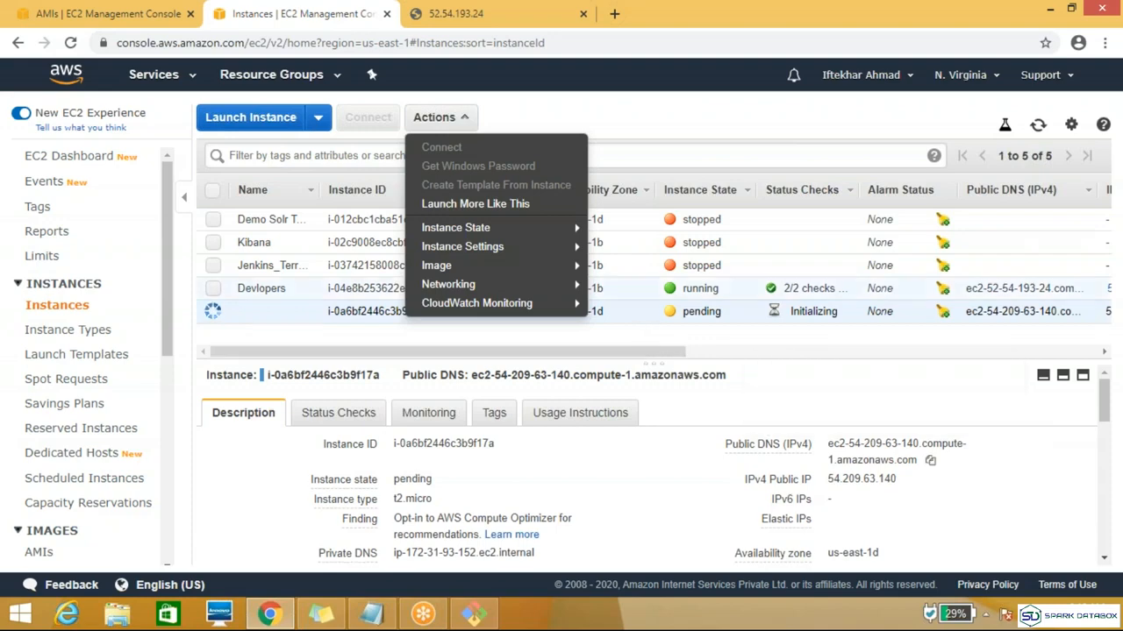
{"action": "mouse_move", "coordinate": [543, 237]}
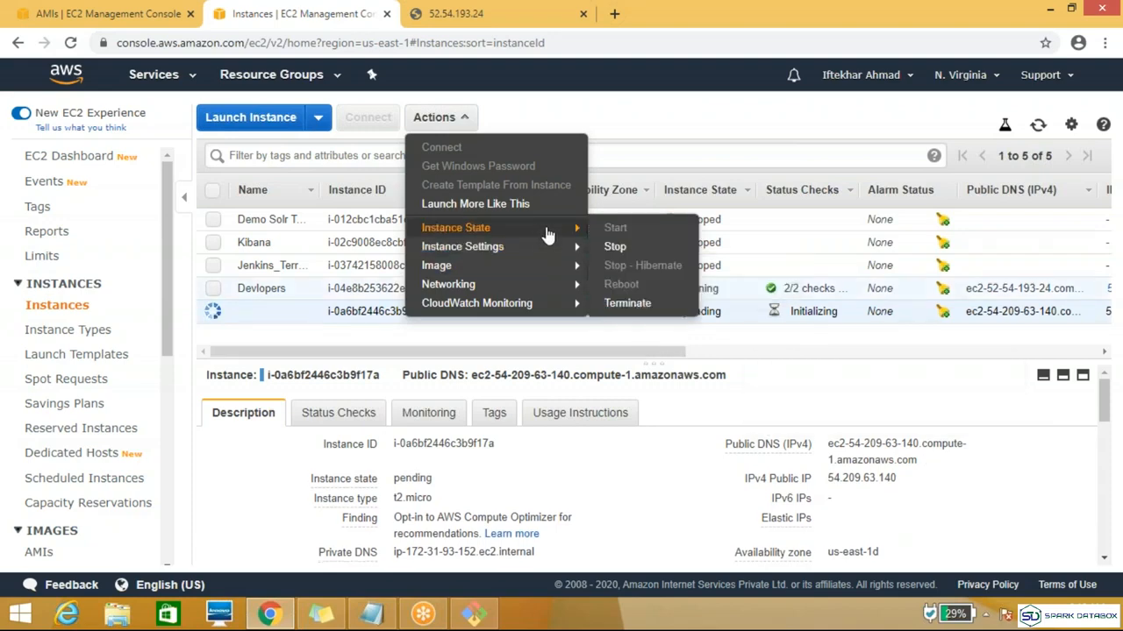
{"action": "left_click", "coordinate": [627, 303]}
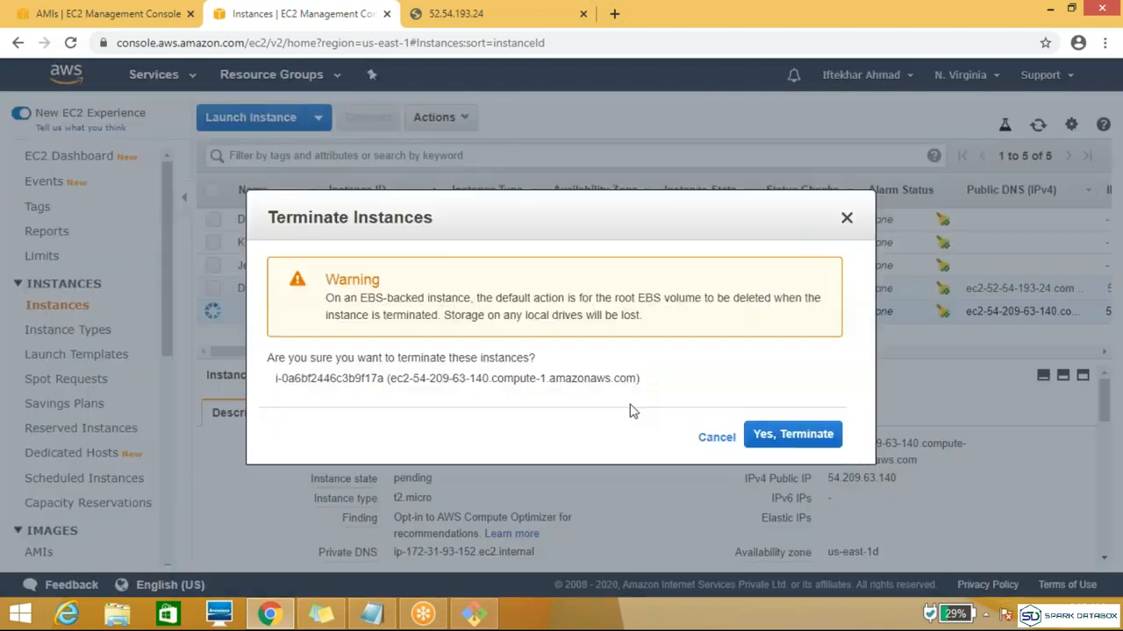
{"action": "left_click", "coordinate": [817, 436]}
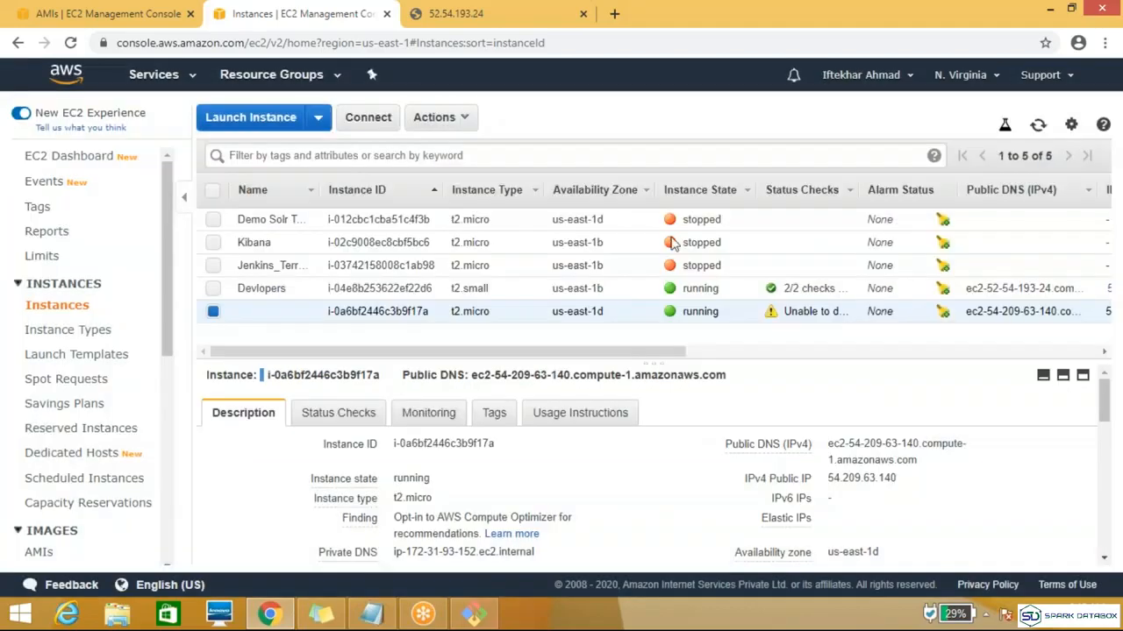
{"action": "left_click", "coordinate": [1038, 125]}
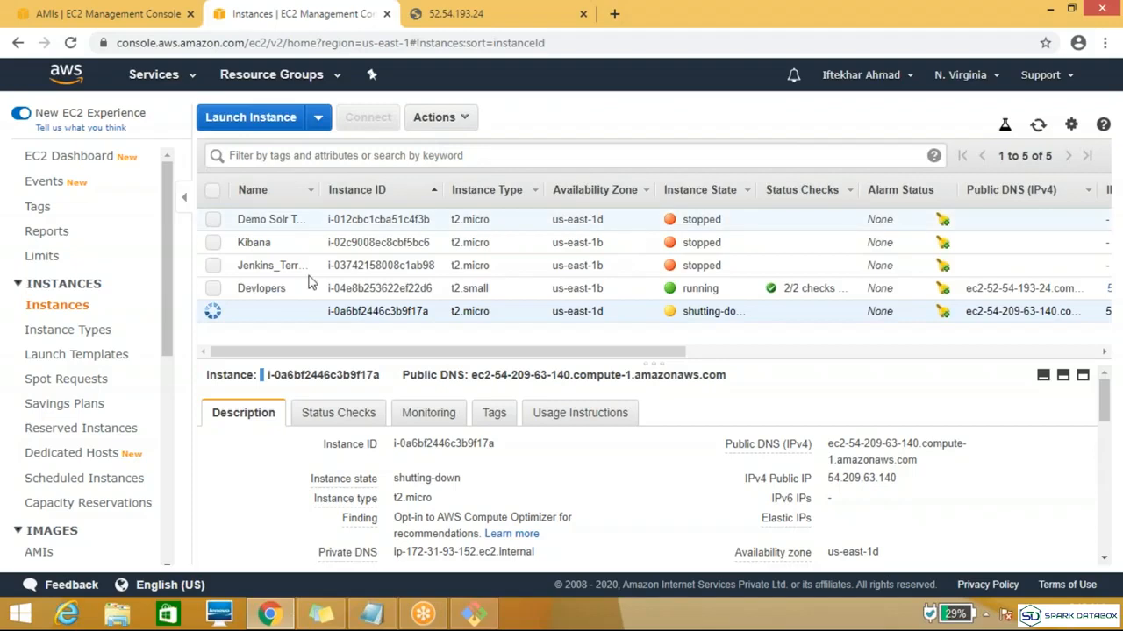
Step: Deregister the Demo_server_image AMI
{"action": "left_click", "coordinate": [91, 19]}
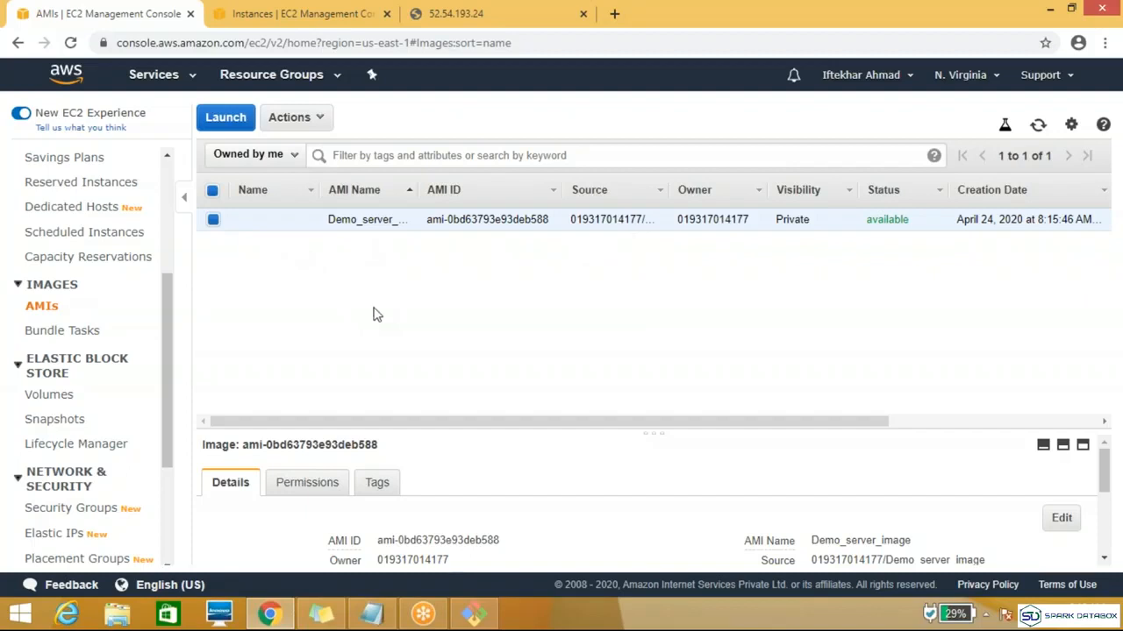
{"action": "left_click", "coordinate": [327, 121]}
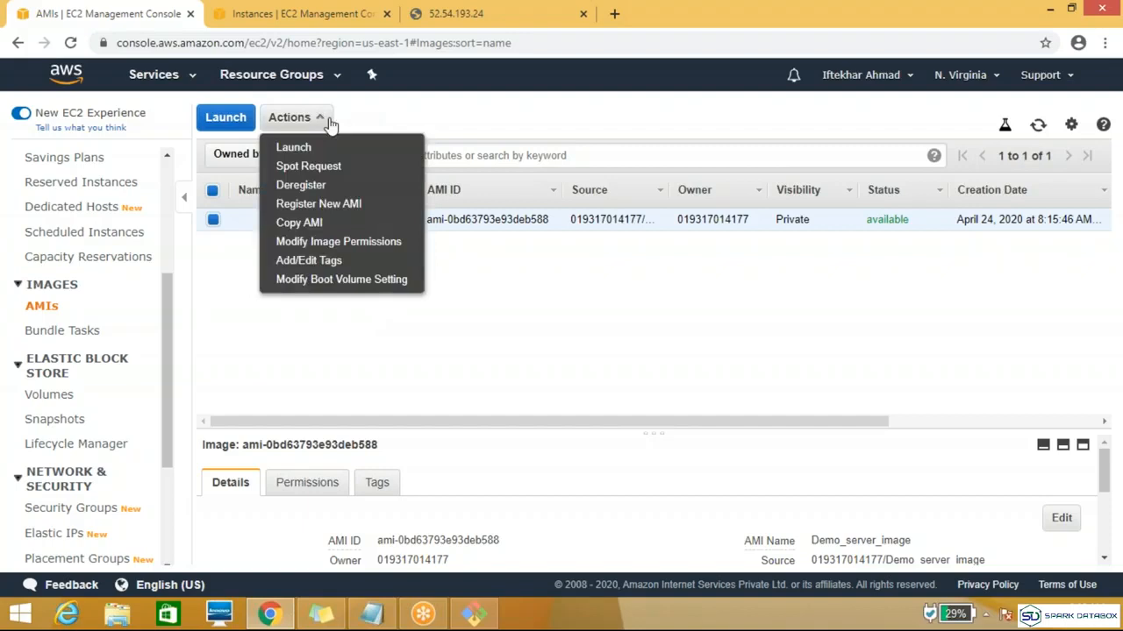
{"action": "left_click", "coordinate": [314, 186]}
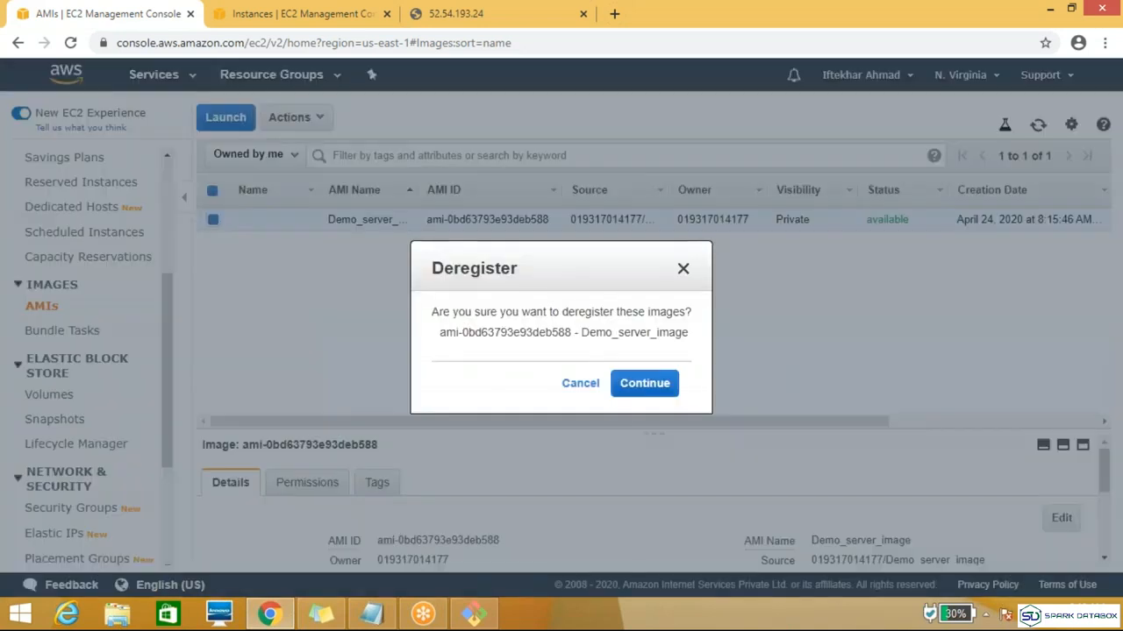
{"action": "left_click", "coordinate": [642, 384]}
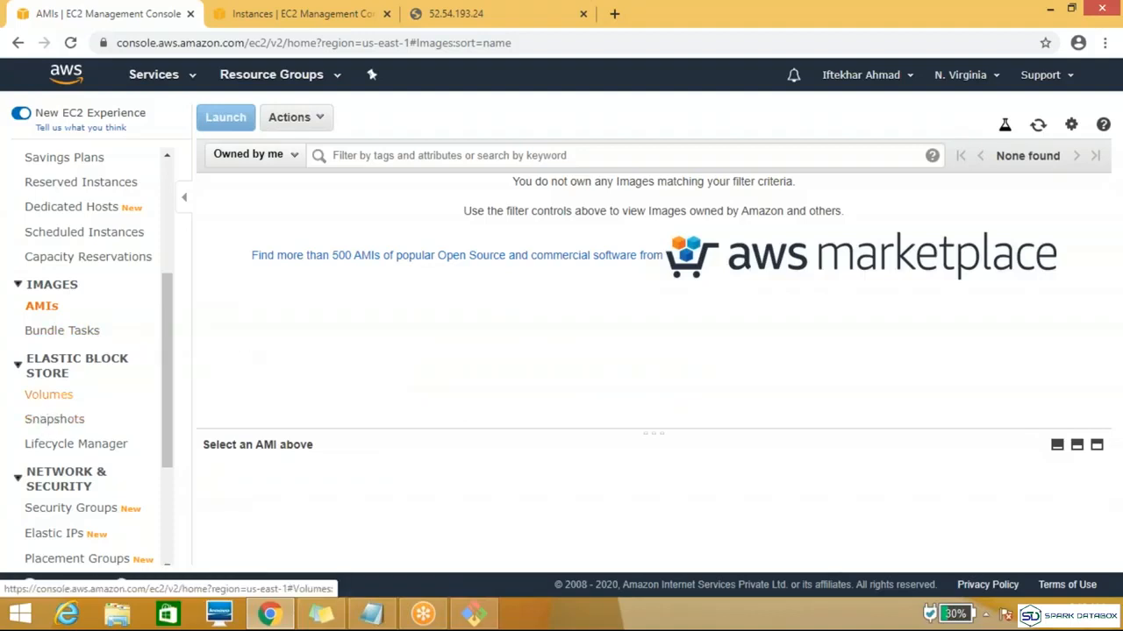
Step: Copy the Instance_snap snapshot to the Asia Pacific (Mumbai) region, keeping the default description and no encryption
{"action": "left_click", "coordinate": [48, 395]}
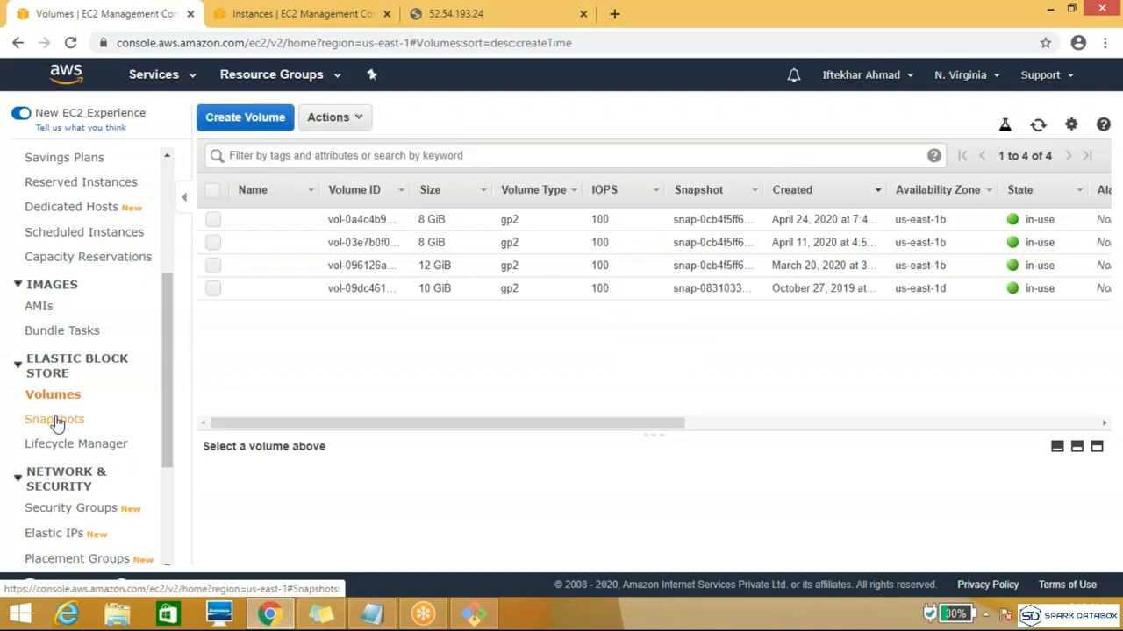
{"action": "left_click", "coordinate": [55, 421]}
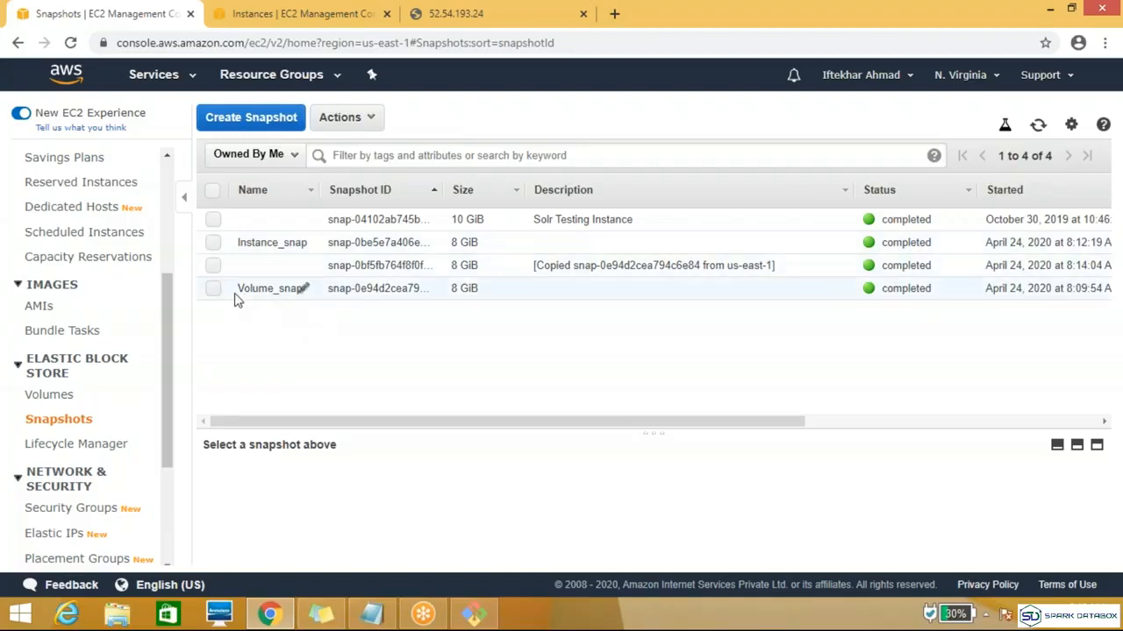
{"action": "left_click", "coordinate": [213, 243]}
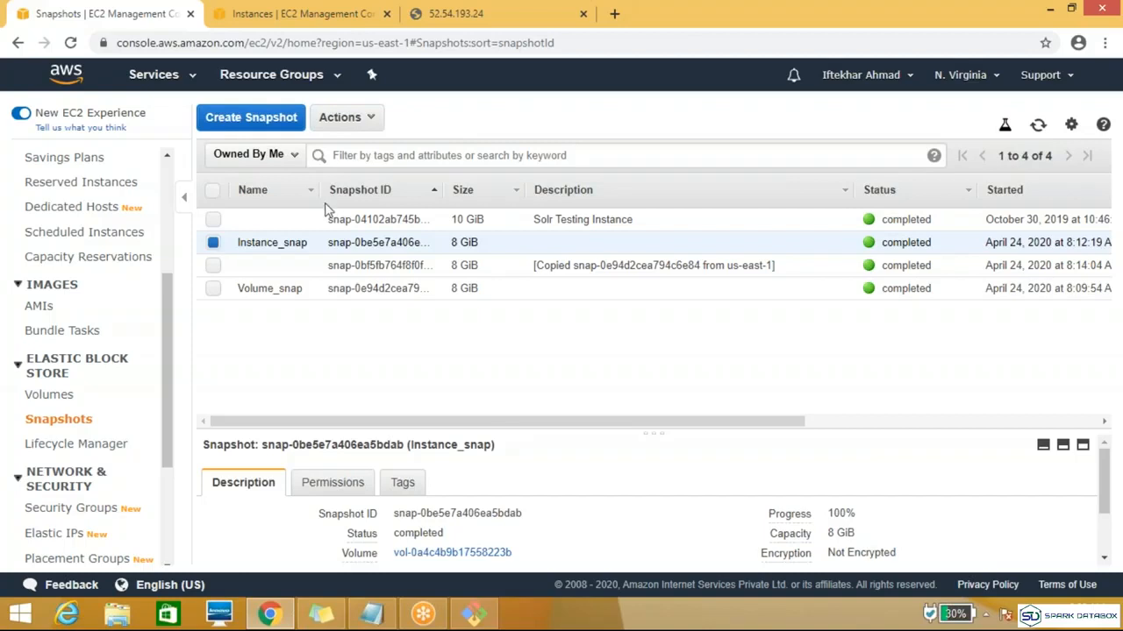
{"action": "left_click", "coordinate": [372, 123]}
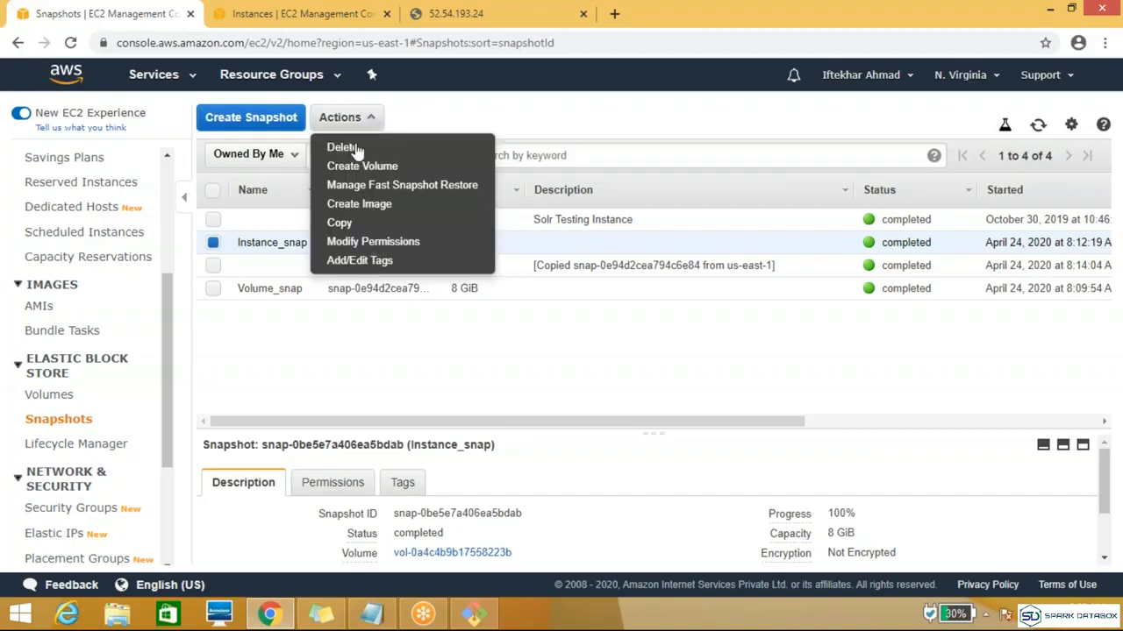
{"action": "left_click", "coordinate": [340, 224]}
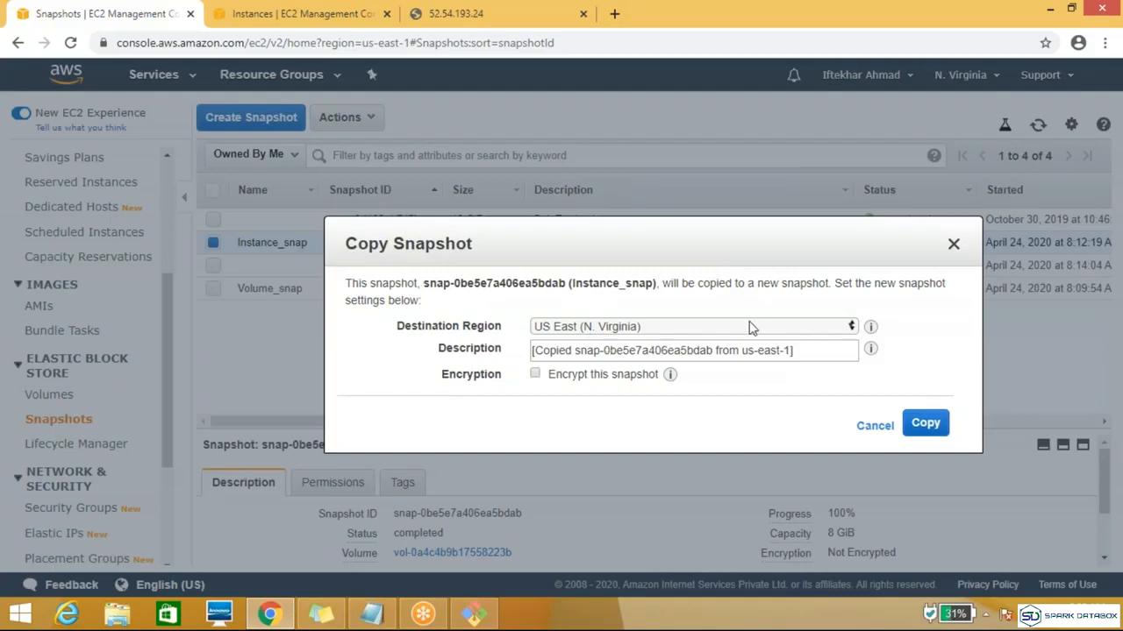
{"action": "left_click", "coordinate": [750, 326]}
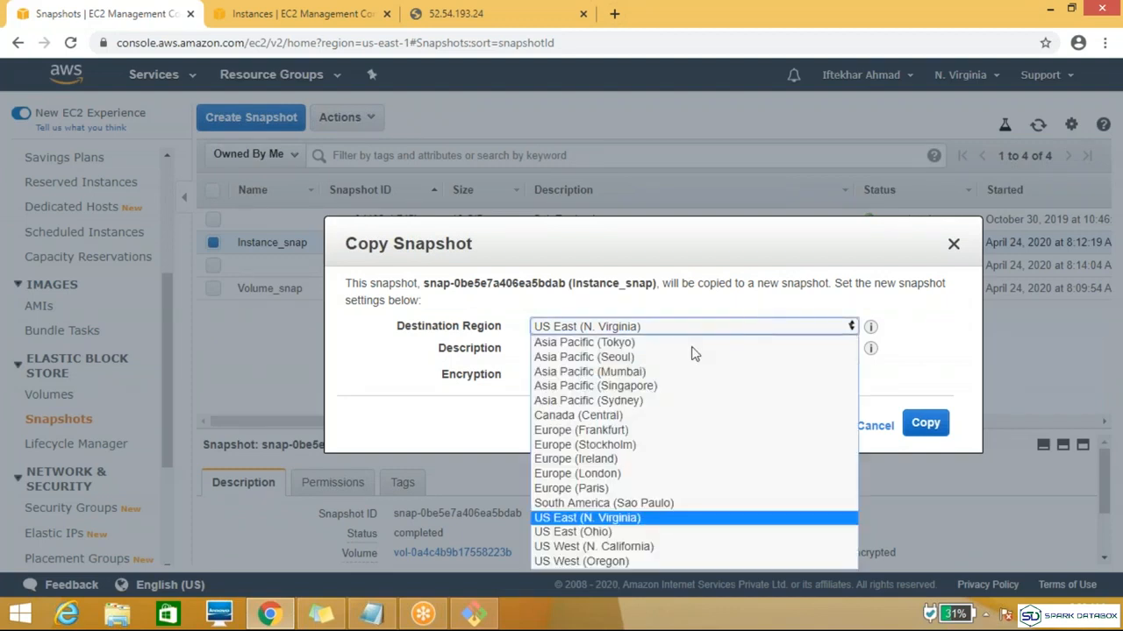
{"action": "left_click", "coordinate": [600, 372]}
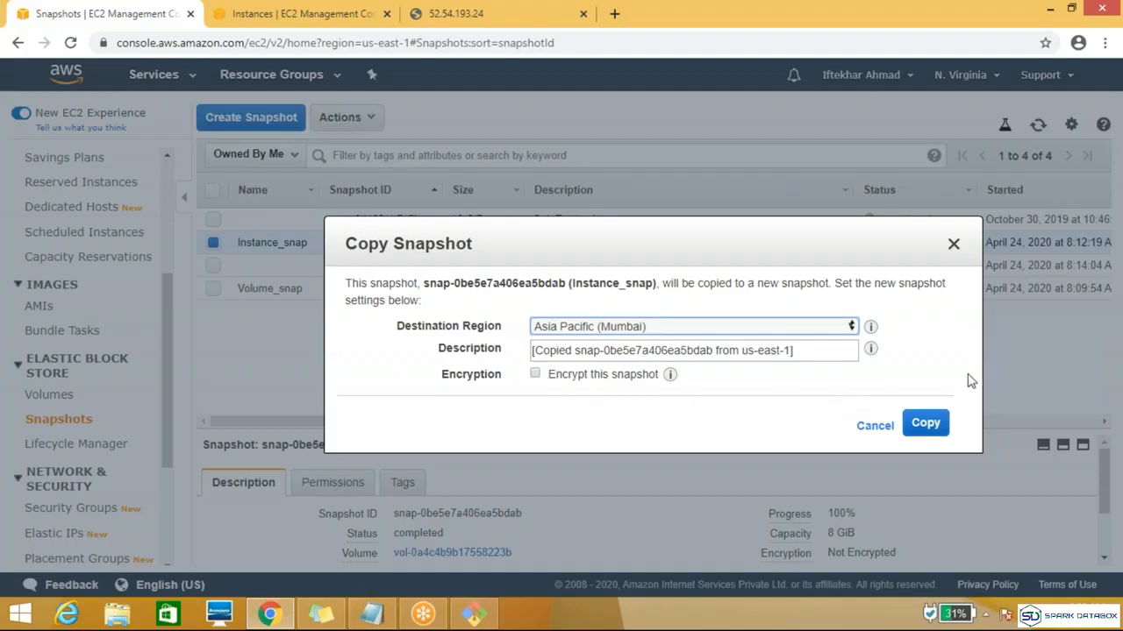
{"action": "left_click", "coordinate": [928, 425]}
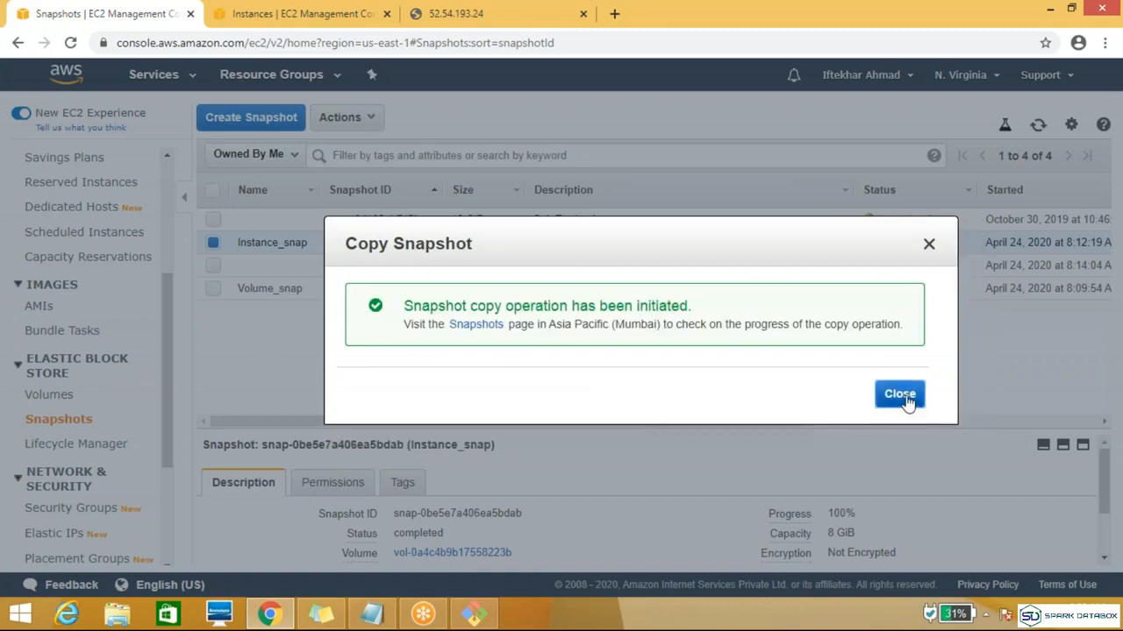
{"action": "left_click", "coordinate": [907, 399]}
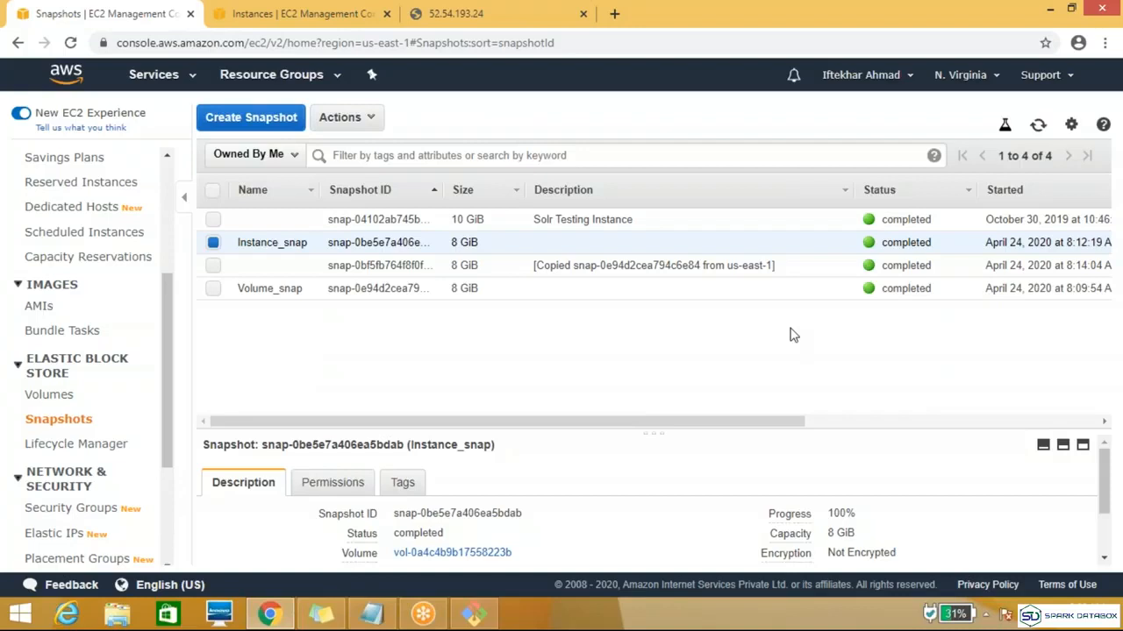
Step: Switch to the Asia Pacific (Mumbai) region and check the copied snapshot's details in its snapshots list
{"action": "left_click", "coordinate": [975, 85]}
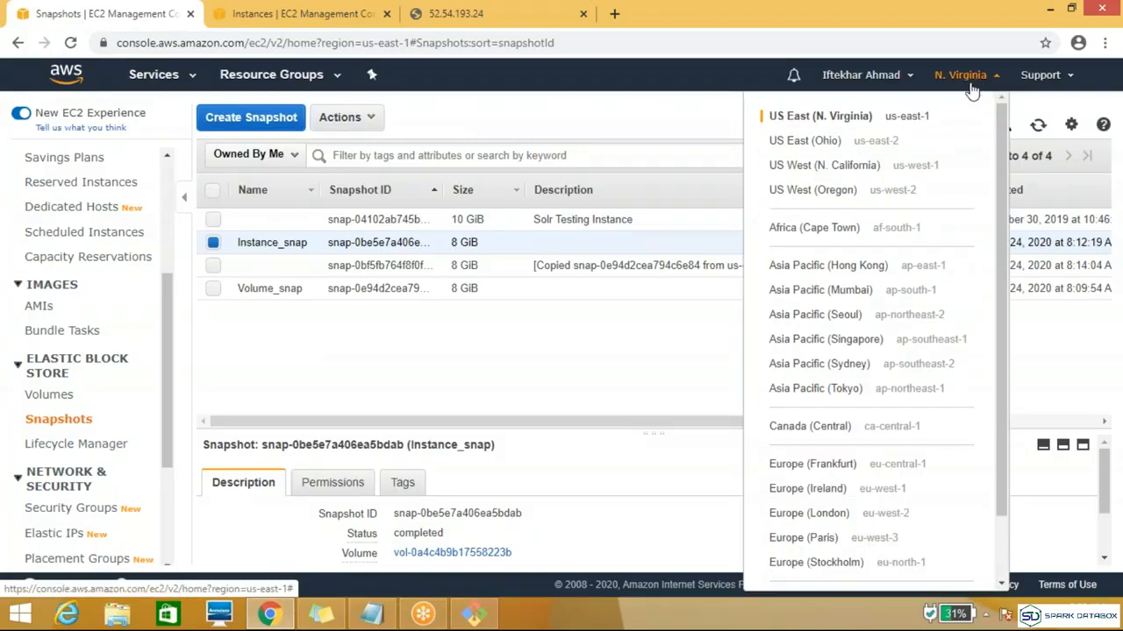
{"action": "left_click", "coordinate": [832, 290]}
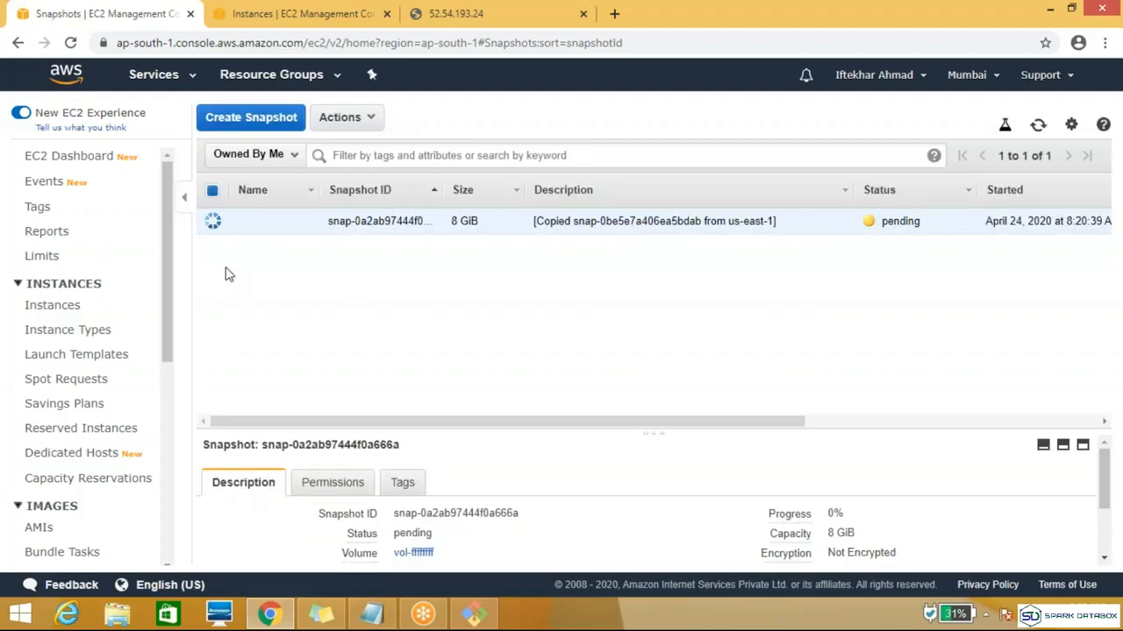
{"action": "left_click_drag", "start_coordinate": [169, 278], "coordinate": [153, 402]}
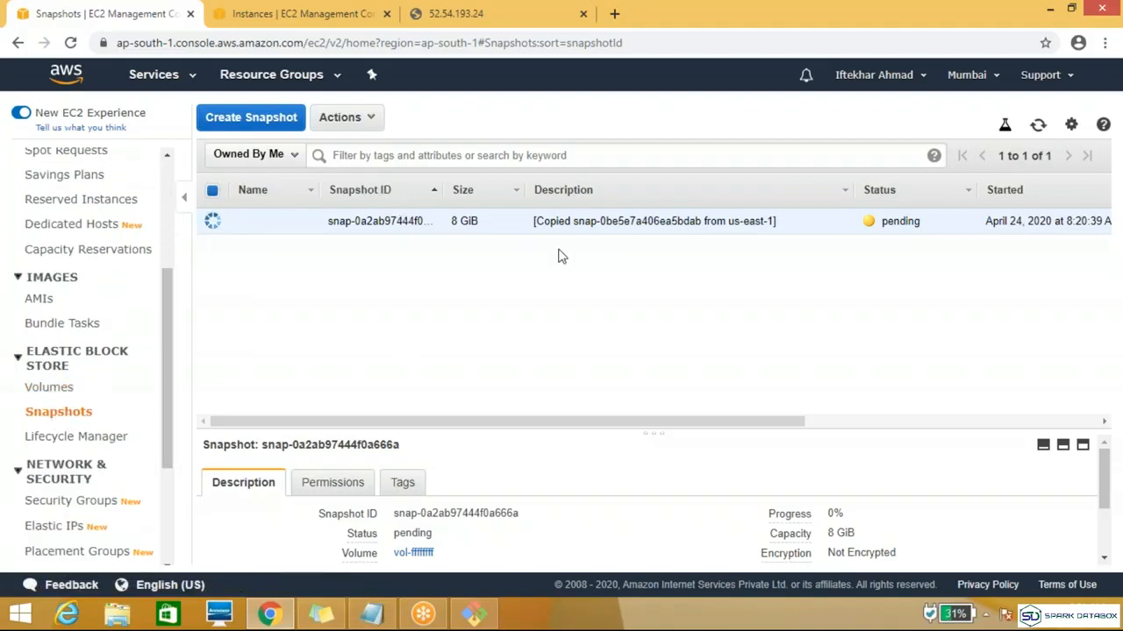
{"action": "left_click_drag", "start_coordinate": [478, 422], "coordinate": [517, 421]}
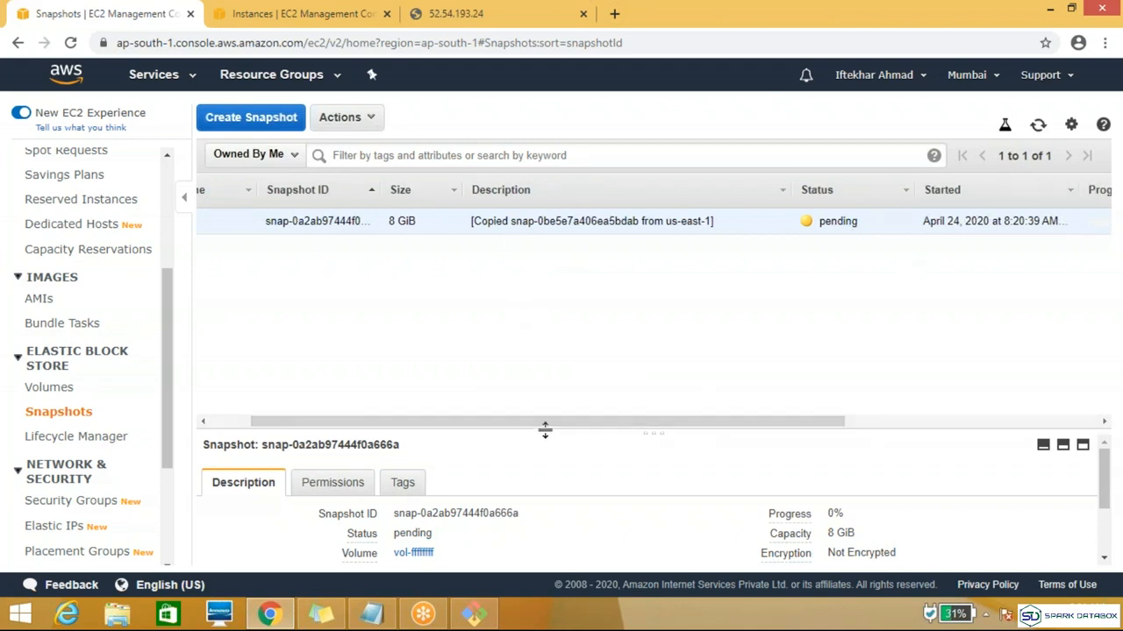
{"action": "left_click_drag", "start_coordinate": [561, 421], "coordinate": [376, 432]}
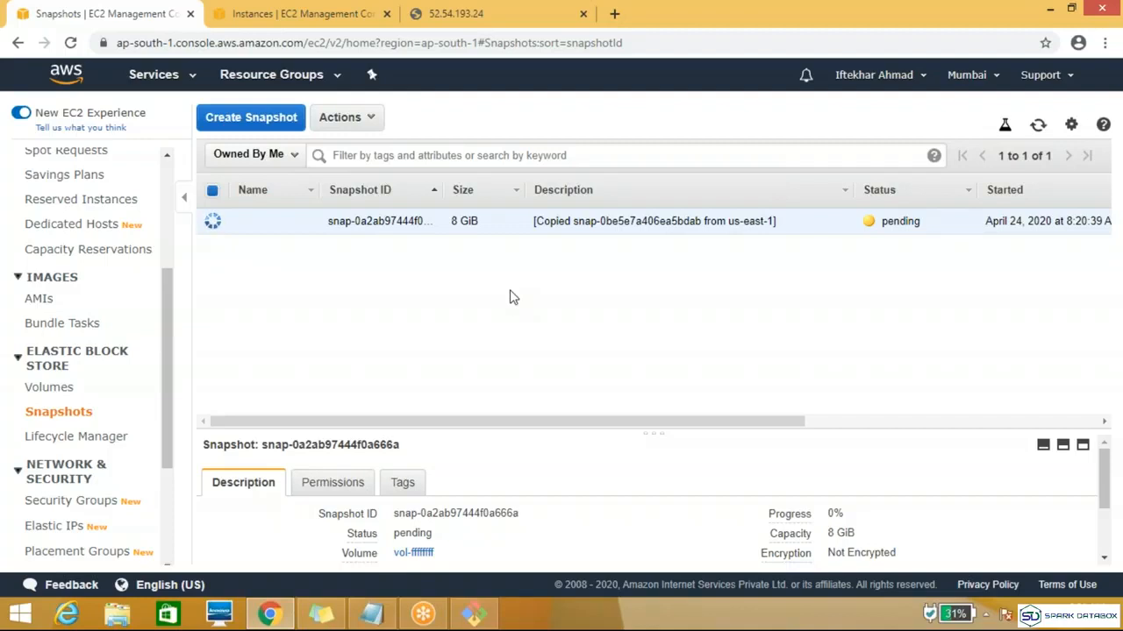
Step: Return to the US East (N. Virginia) region and view the Devlopers instance in the instances list
{"action": "left_click", "coordinate": [995, 77]}
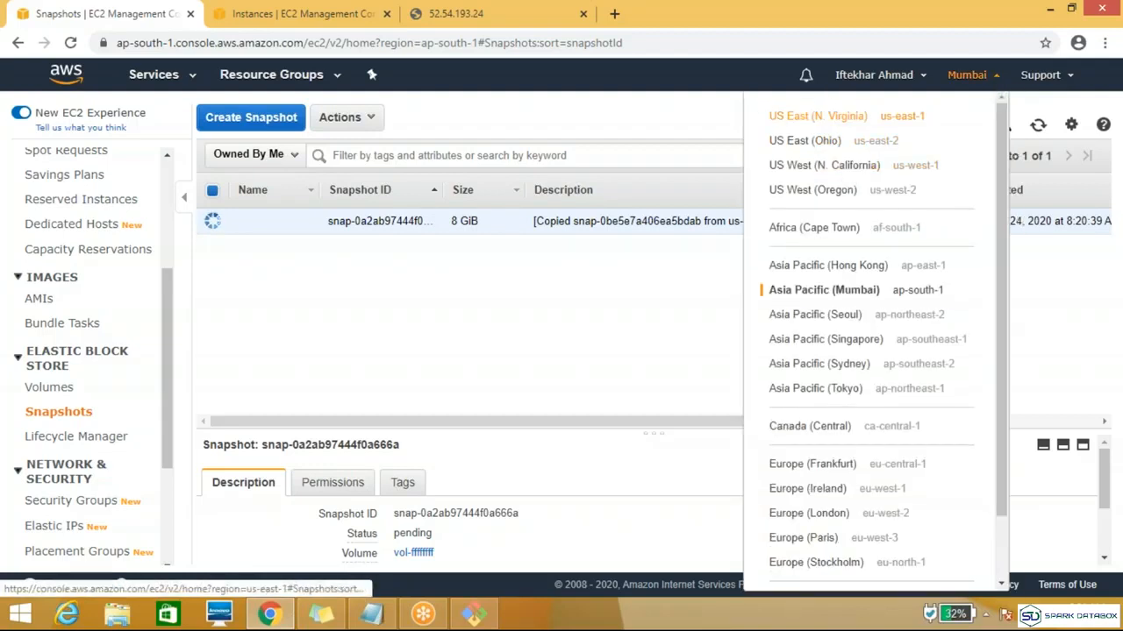
{"action": "left_click", "coordinate": [817, 116]}
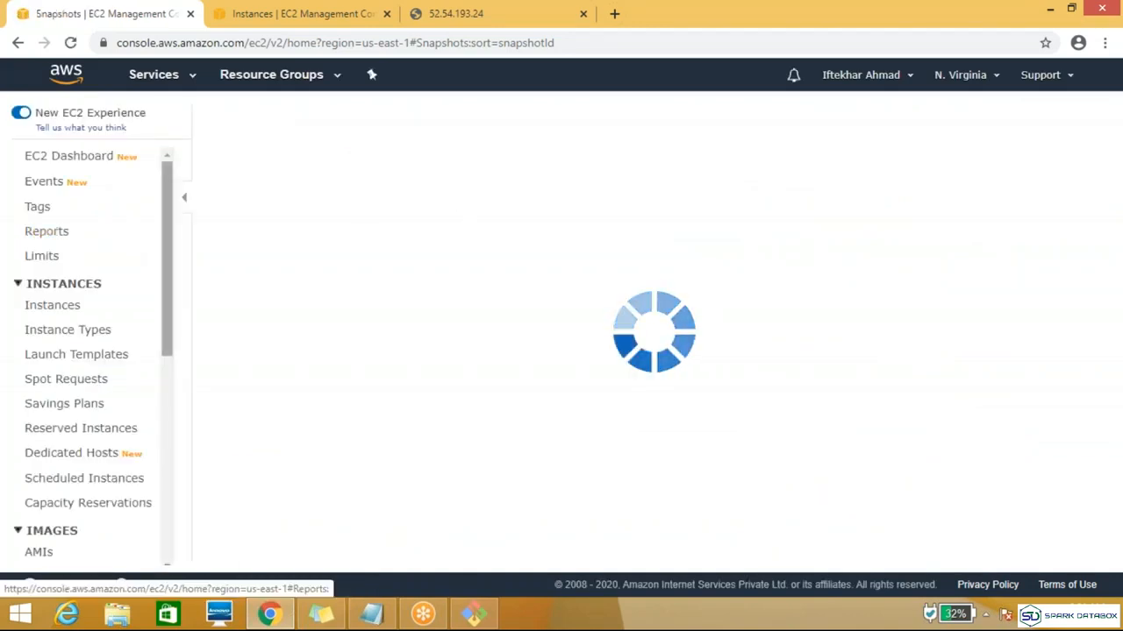
{"action": "left_click_drag", "start_coordinate": [164, 309], "coordinate": [162, 378]}
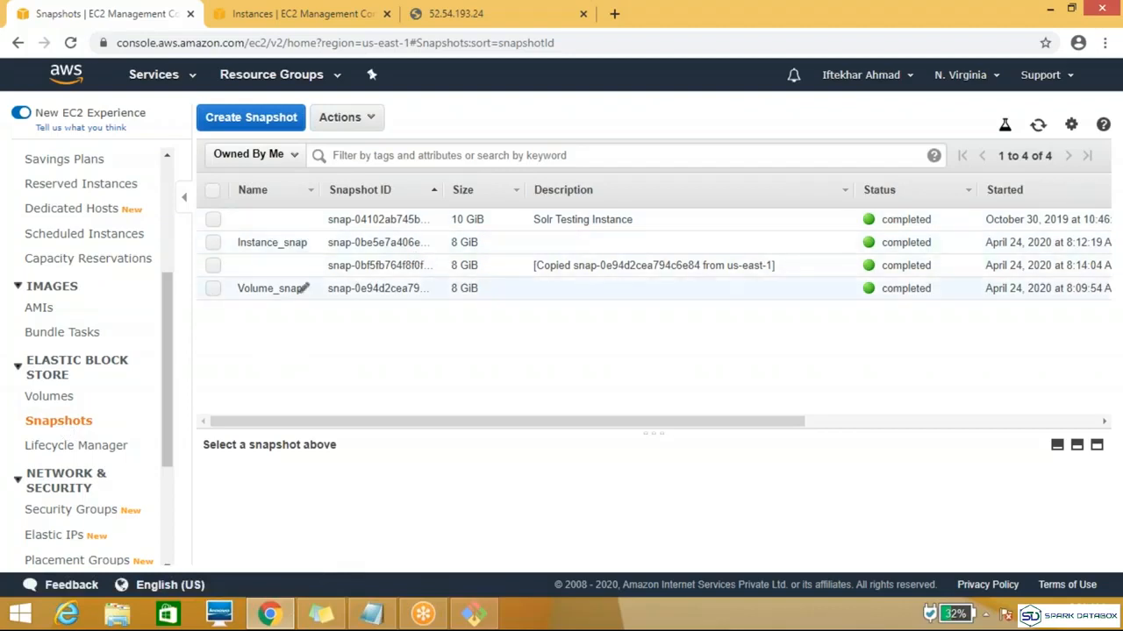
{"action": "left_click_drag", "start_coordinate": [169, 356], "coordinate": [156, 263]}
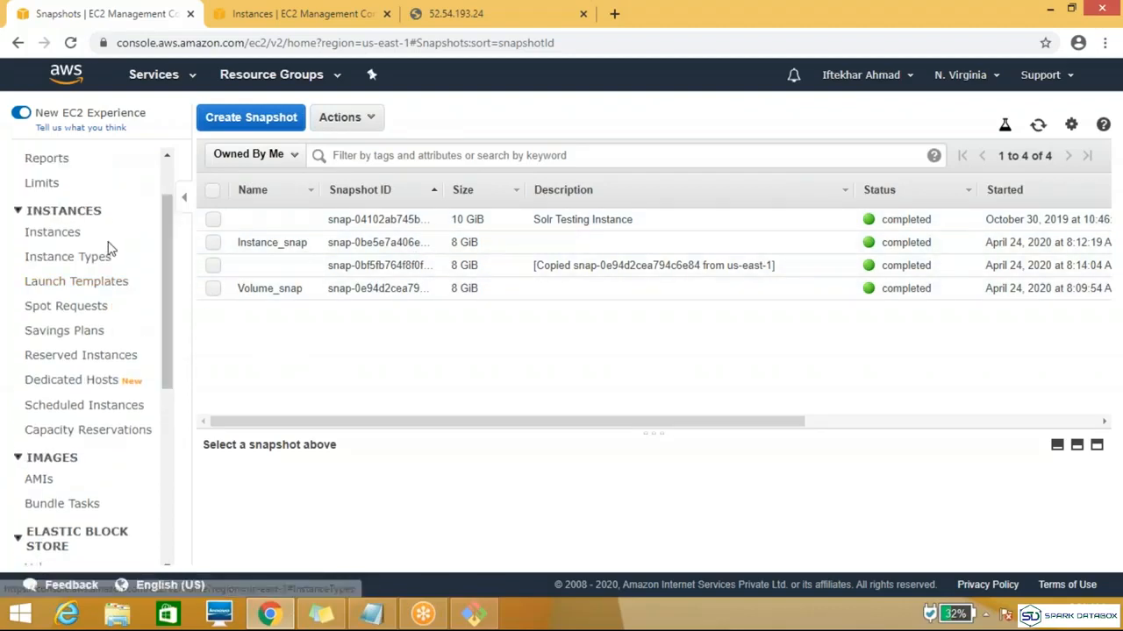
{"action": "left_click", "coordinate": [50, 237]}
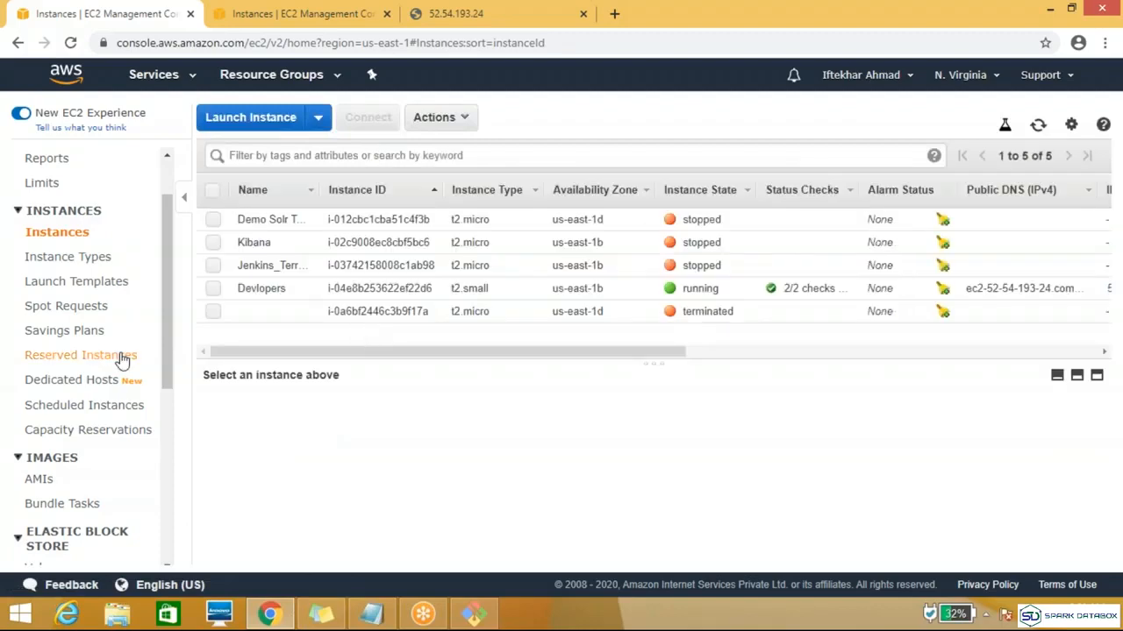
{"action": "left_click", "coordinate": [214, 288]}
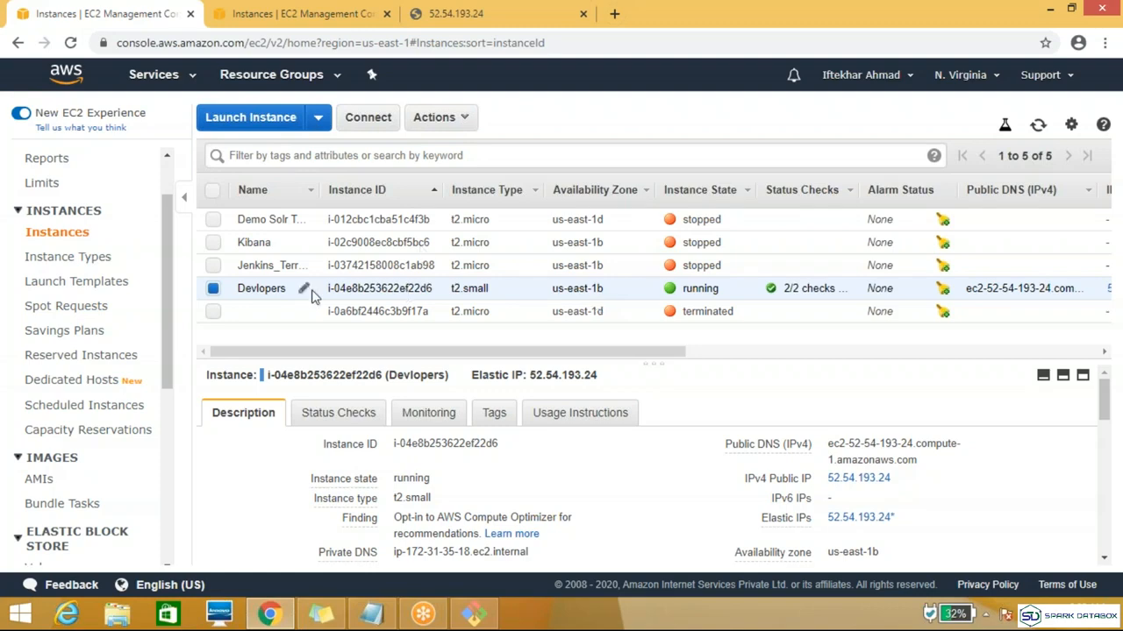
Step: Create an image named demo from the Volume_snap snapshot, keeping the default x86_64 architecture and 8 GiB root volume
{"action": "left_click_drag", "start_coordinate": [170, 295], "coordinate": [163, 342]}
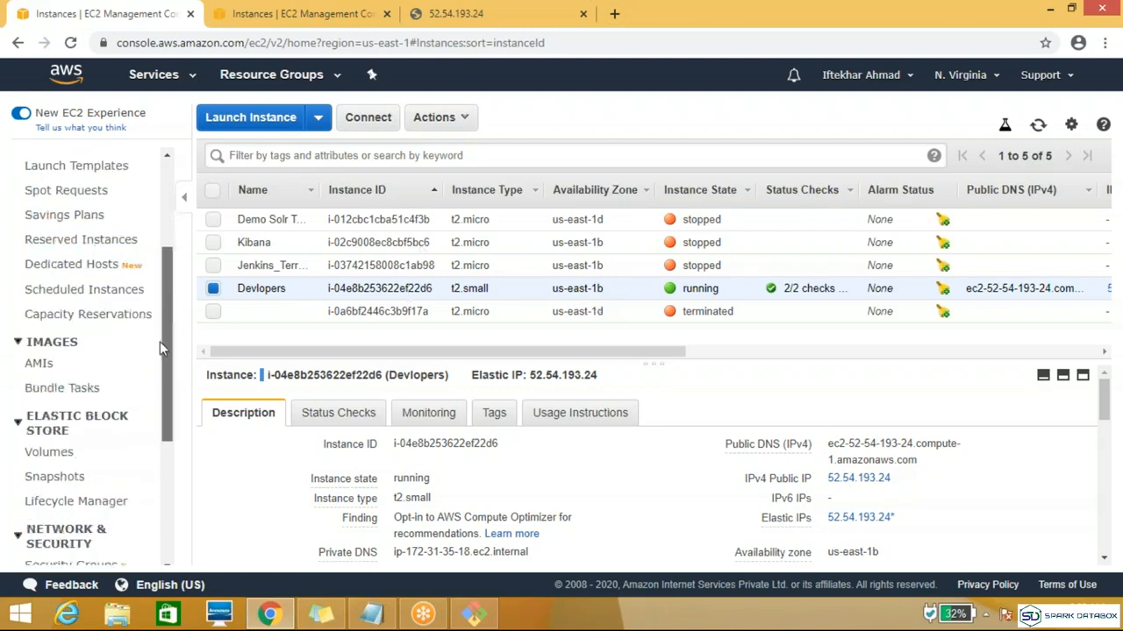
{"action": "left_click", "coordinate": [54, 478]}
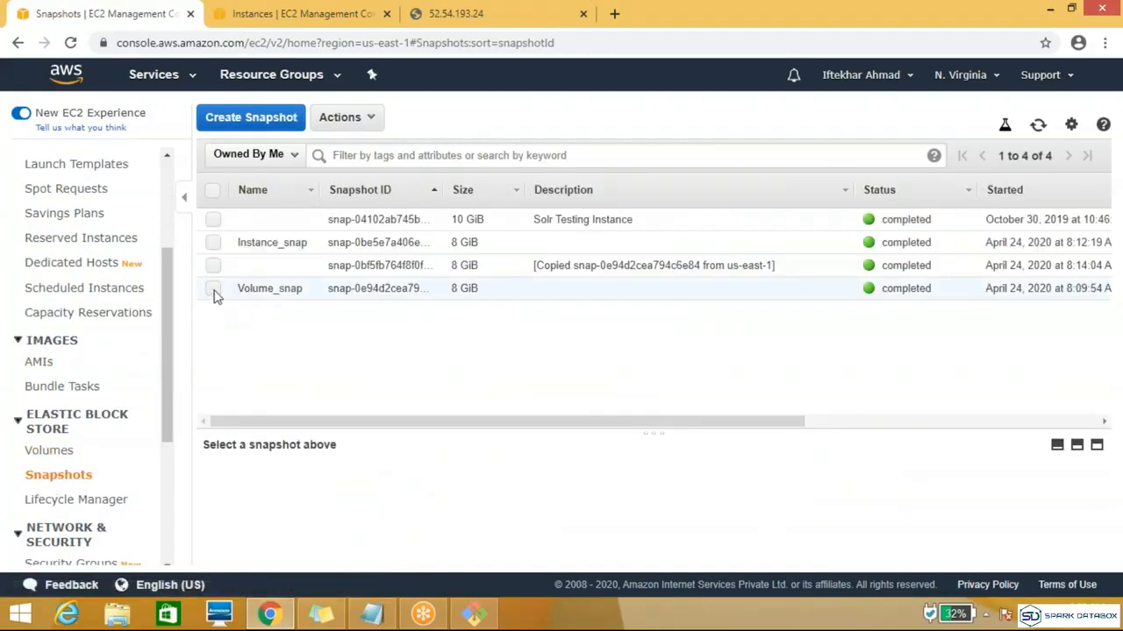
{"action": "left_click", "coordinate": [213, 290]}
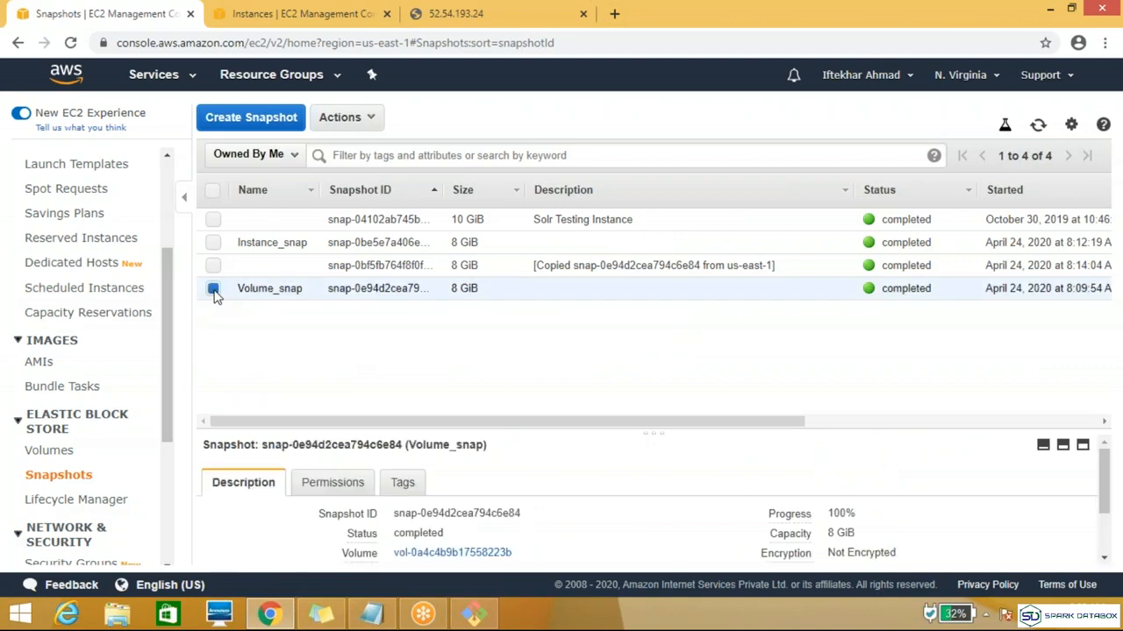
{"action": "left_click", "coordinate": [377, 119]}
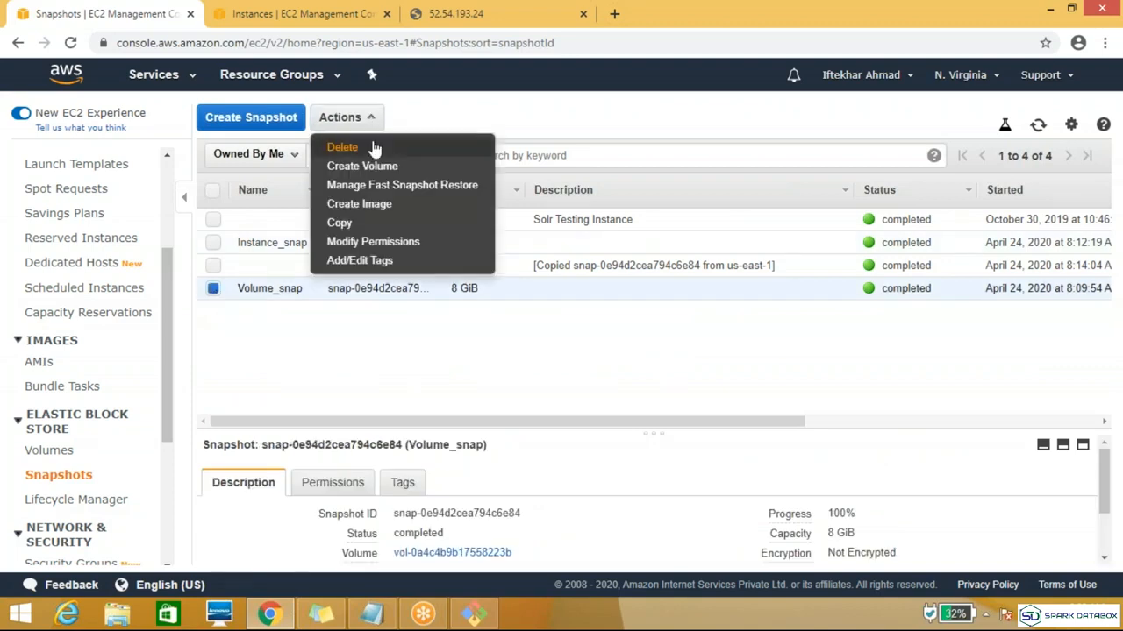
{"action": "left_click", "coordinate": [369, 207]}
{"action": "left_click", "coordinate": [591, 213]}
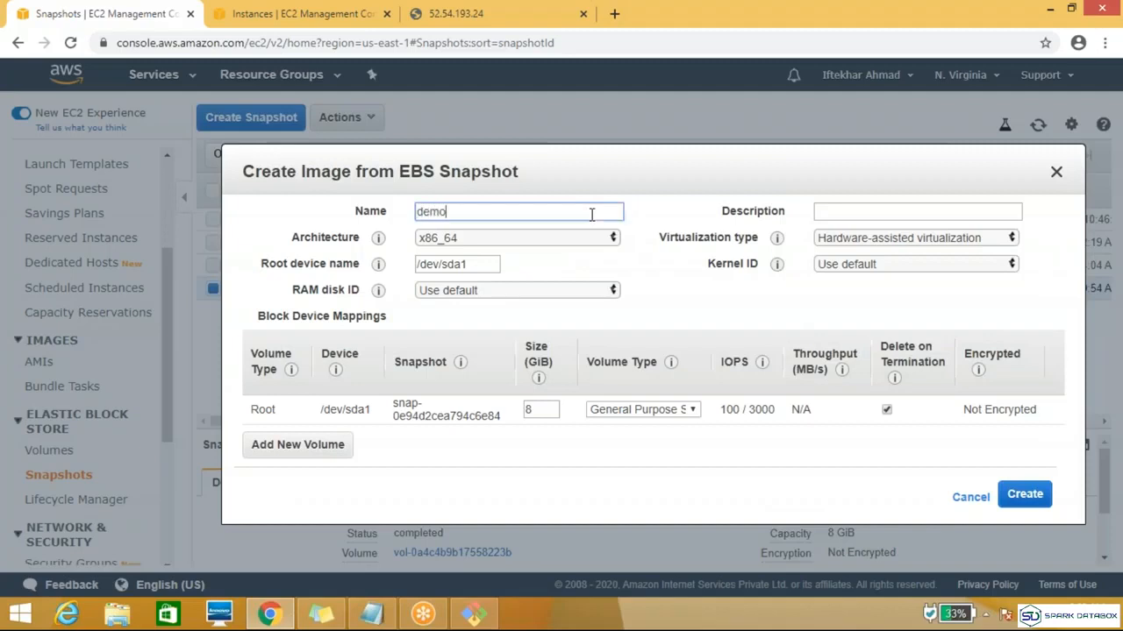
{"action": "left_click", "coordinate": [1018, 496]}
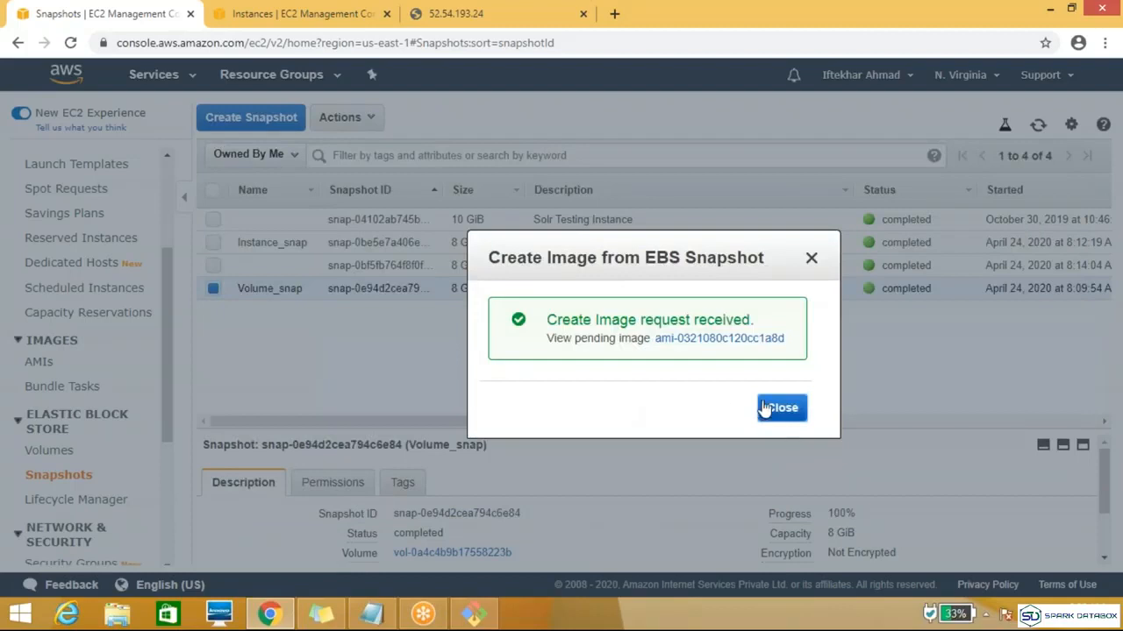
{"action": "left_click", "coordinate": [772, 408]}
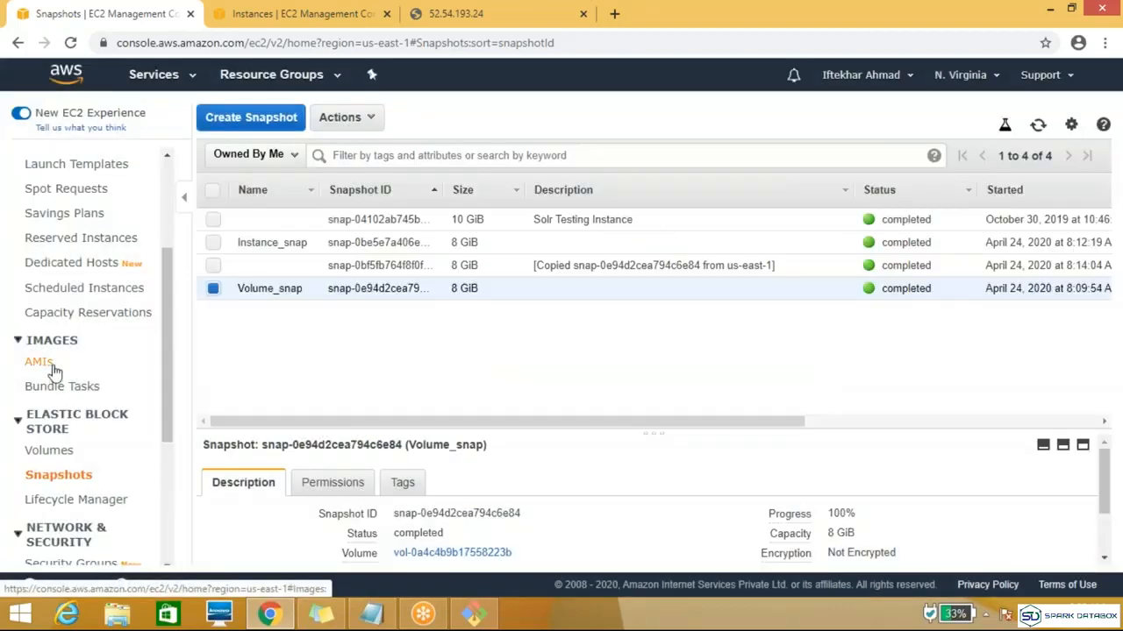
Step: Try configuring a t2.micro launch from the demo AMI with the default subnet in us-east-1a, and cancel the launch wizard
{"action": "left_click", "coordinate": [53, 369]}
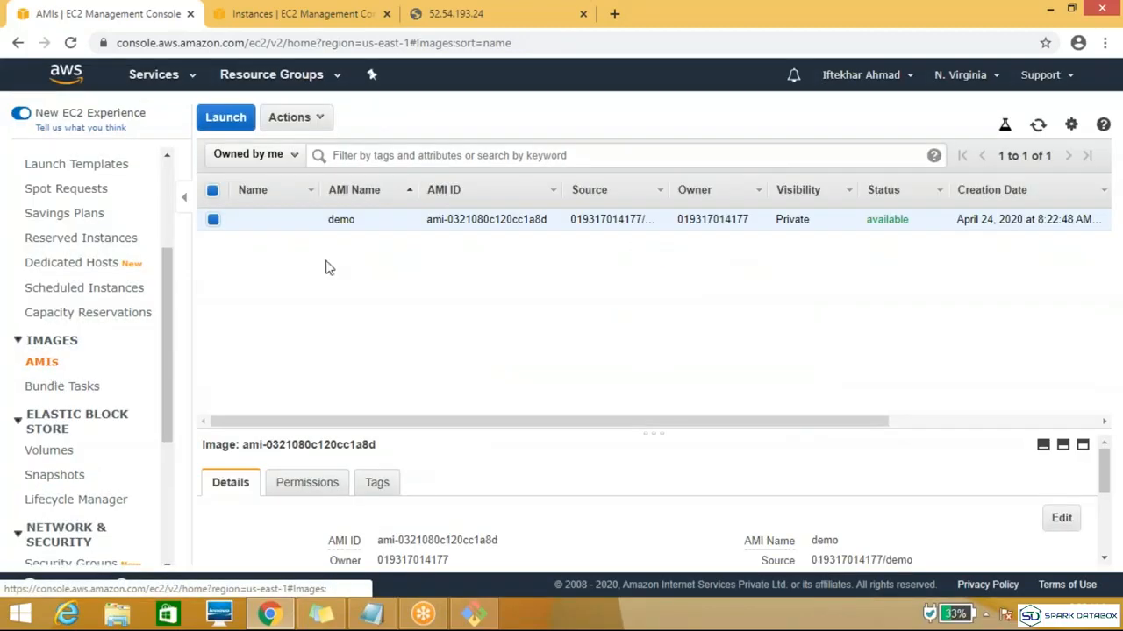
{"action": "left_click", "coordinate": [230, 128]}
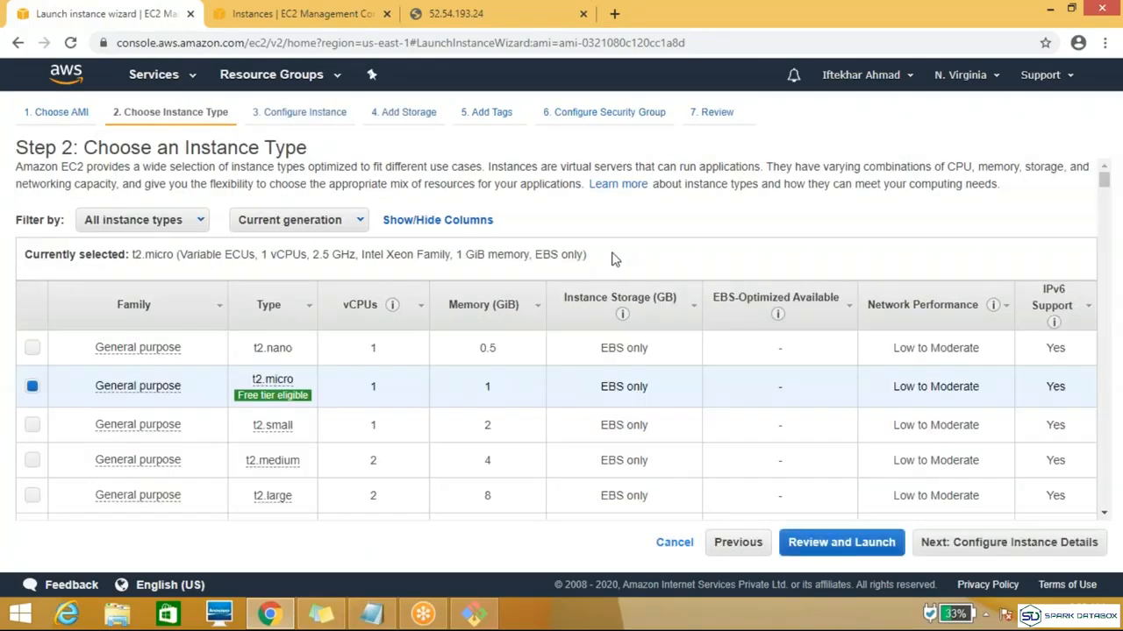
{"action": "left_click", "coordinate": [1000, 544]}
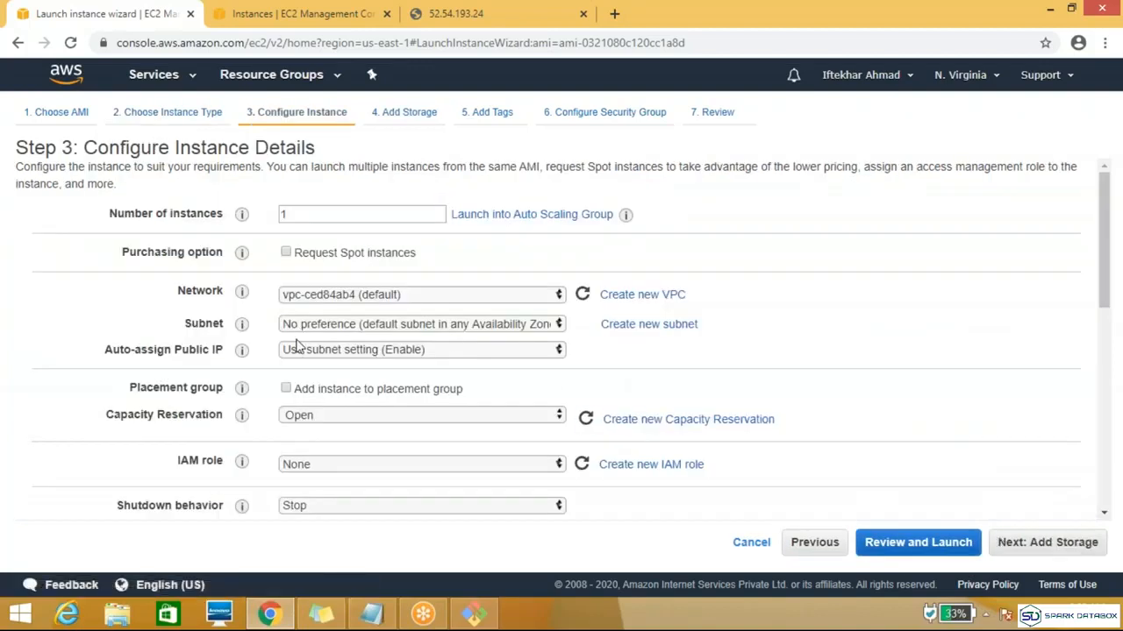
{"action": "left_click", "coordinate": [454, 326]}
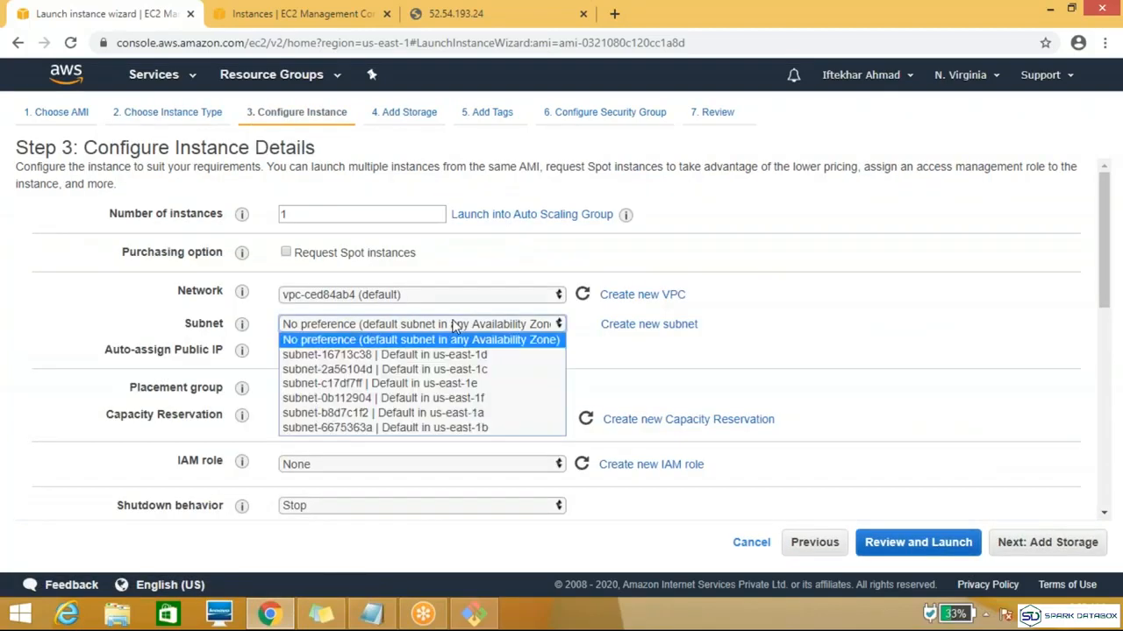
{"action": "left_click", "coordinate": [325, 13]}
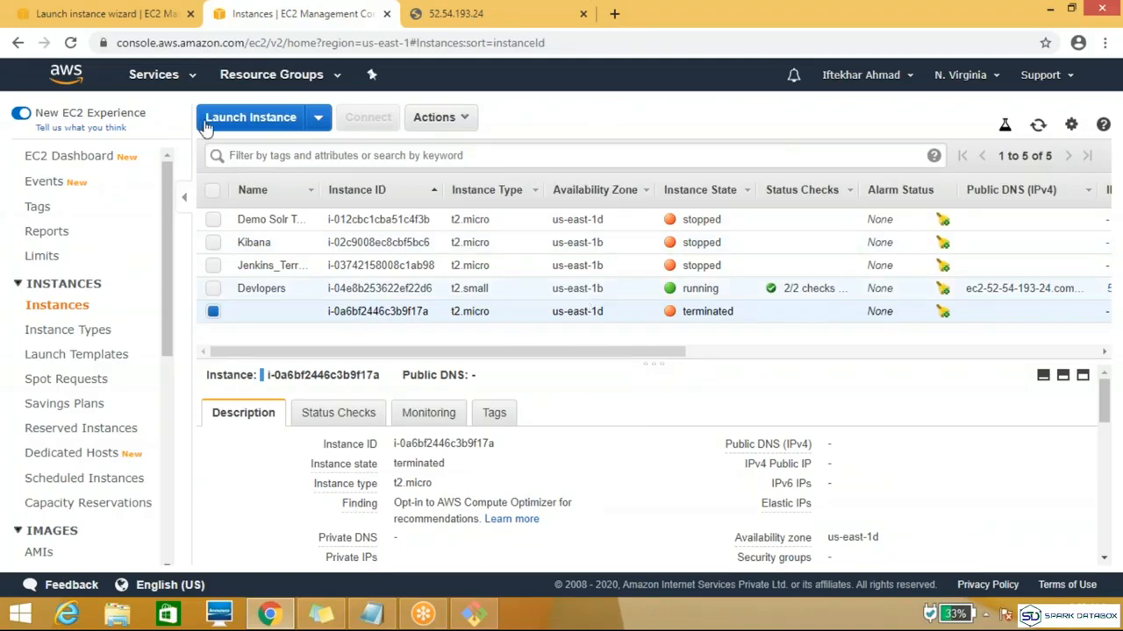
{"action": "left_click", "coordinate": [143, 19]}
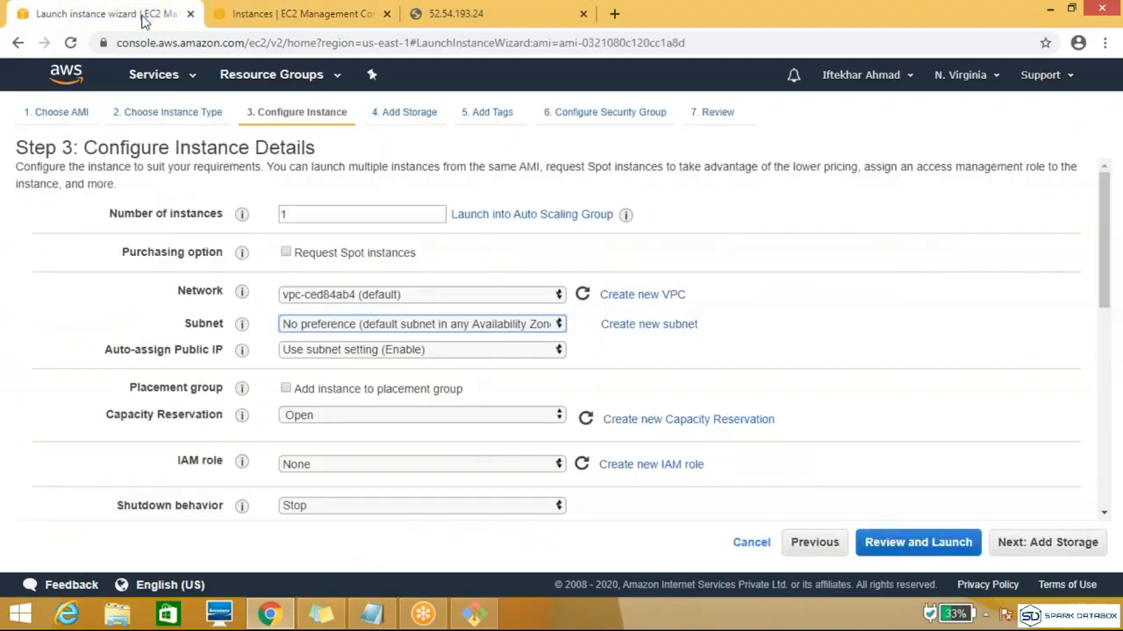
{"action": "left_click_drag", "start_coordinate": [143, 19], "coordinate": [377, 78]}
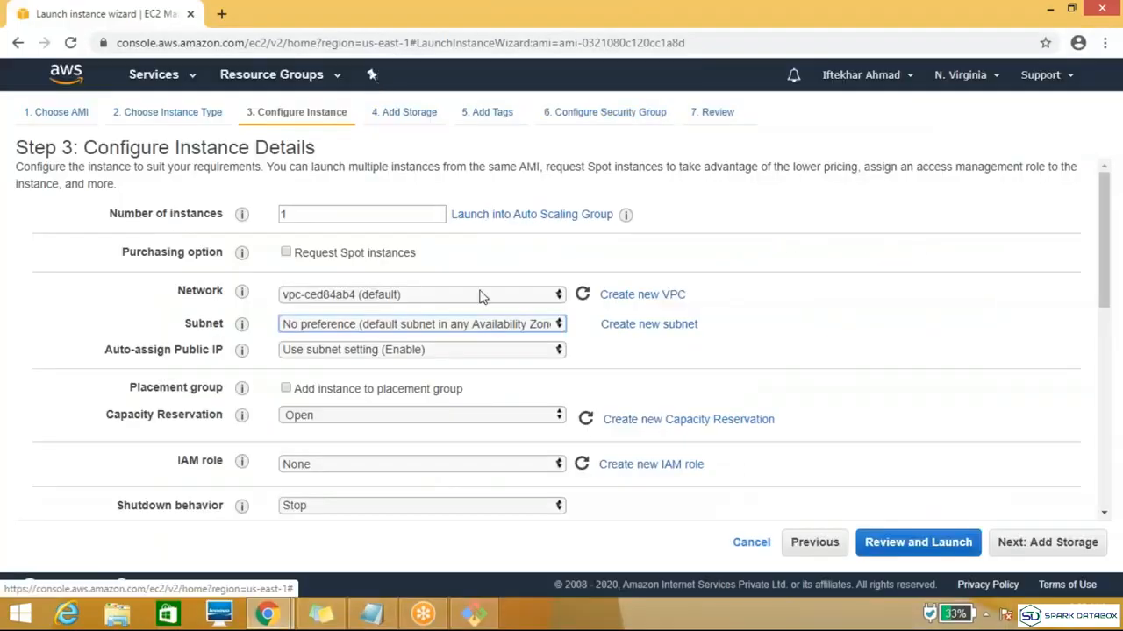
{"action": "left_click", "coordinate": [516, 326]}
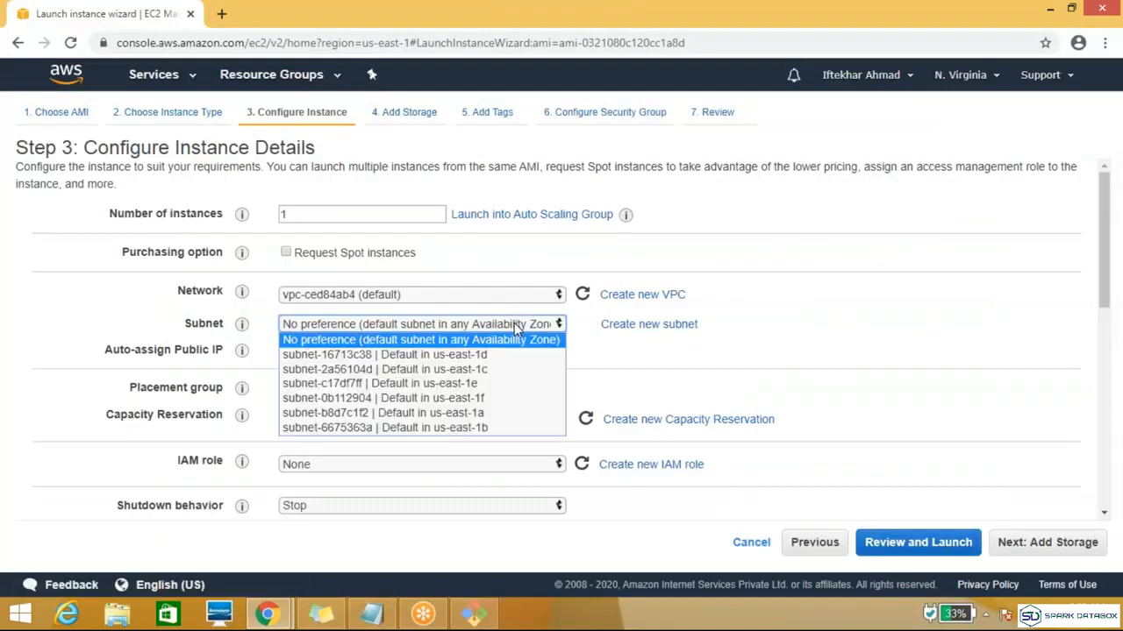
{"action": "left_click", "coordinate": [507, 417]}
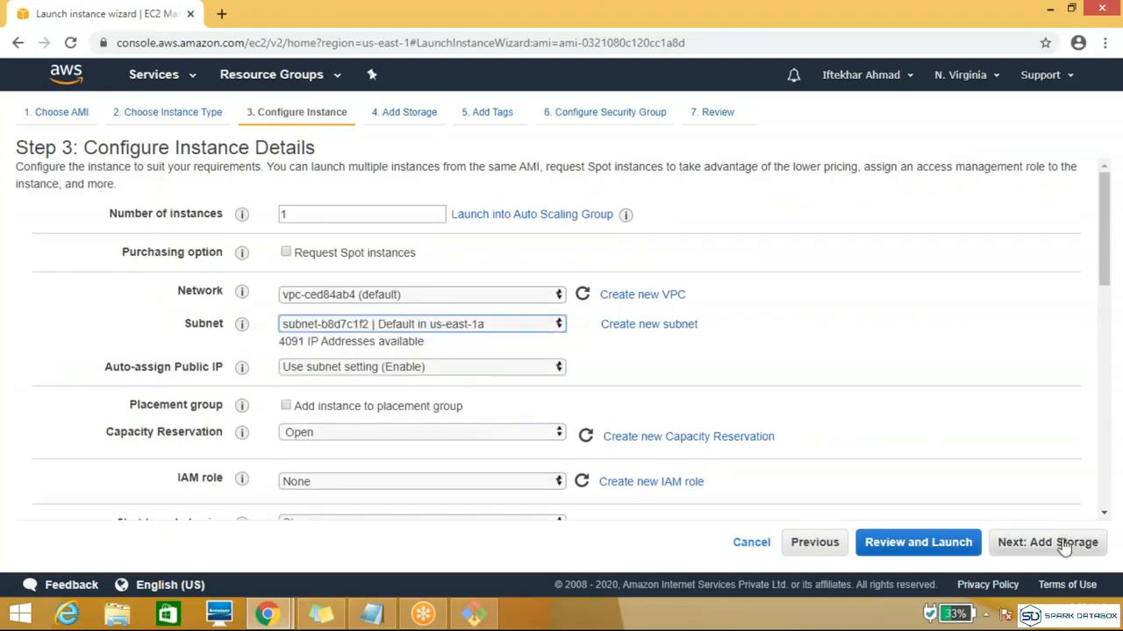
{"action": "left_click", "coordinate": [739, 549]}
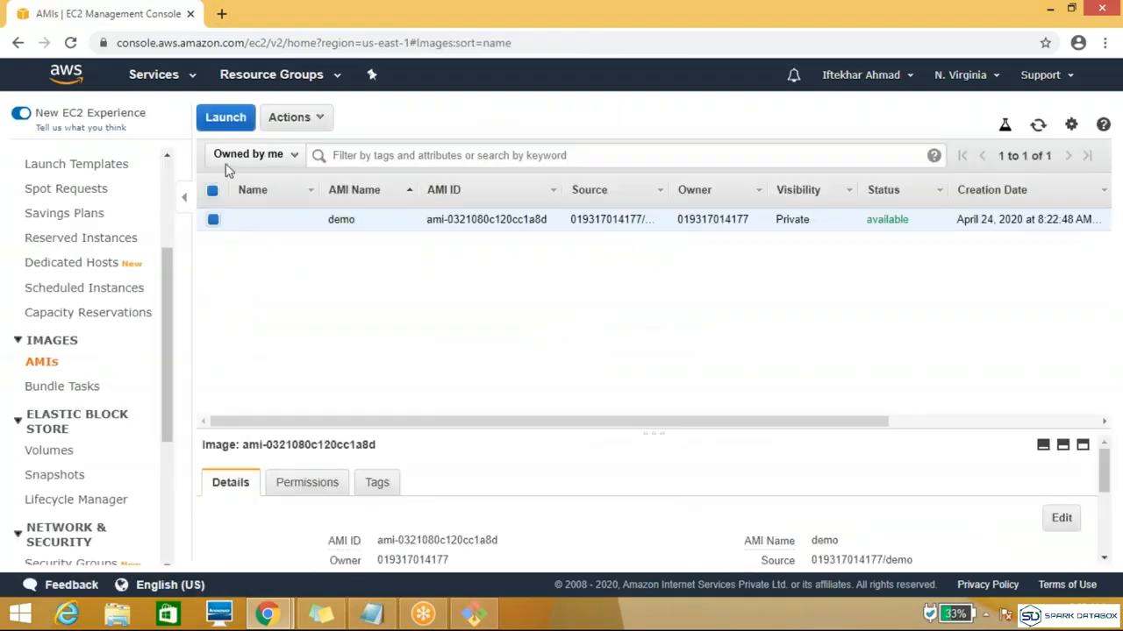
Step: Deregister the demo AMI
{"action": "left_click", "coordinate": [321, 118]}
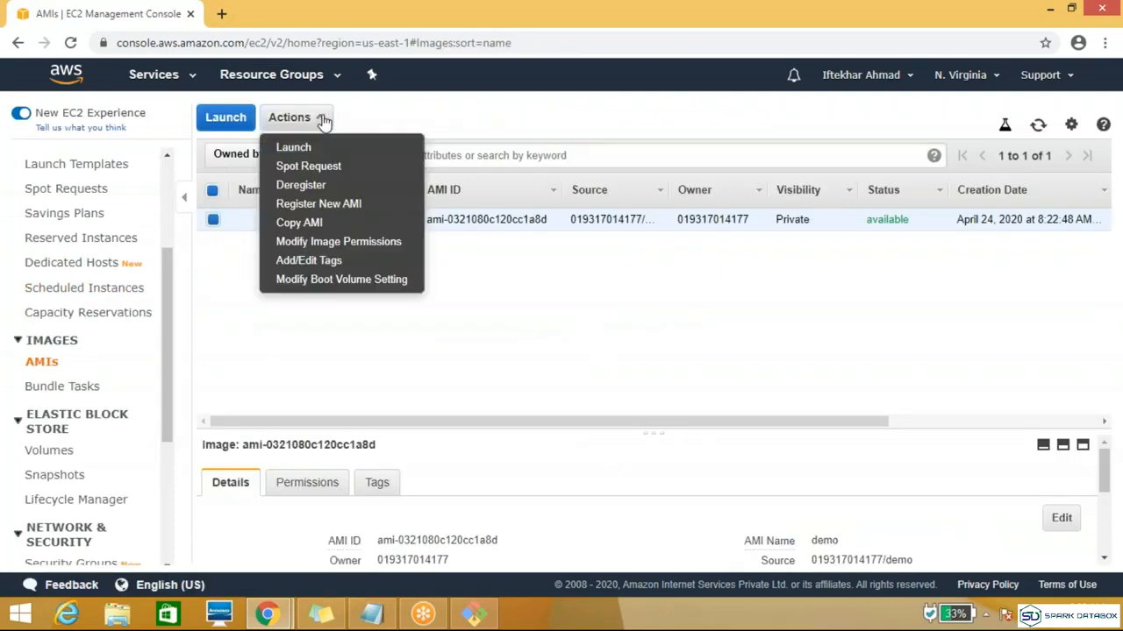
{"action": "left_click", "coordinate": [301, 185]}
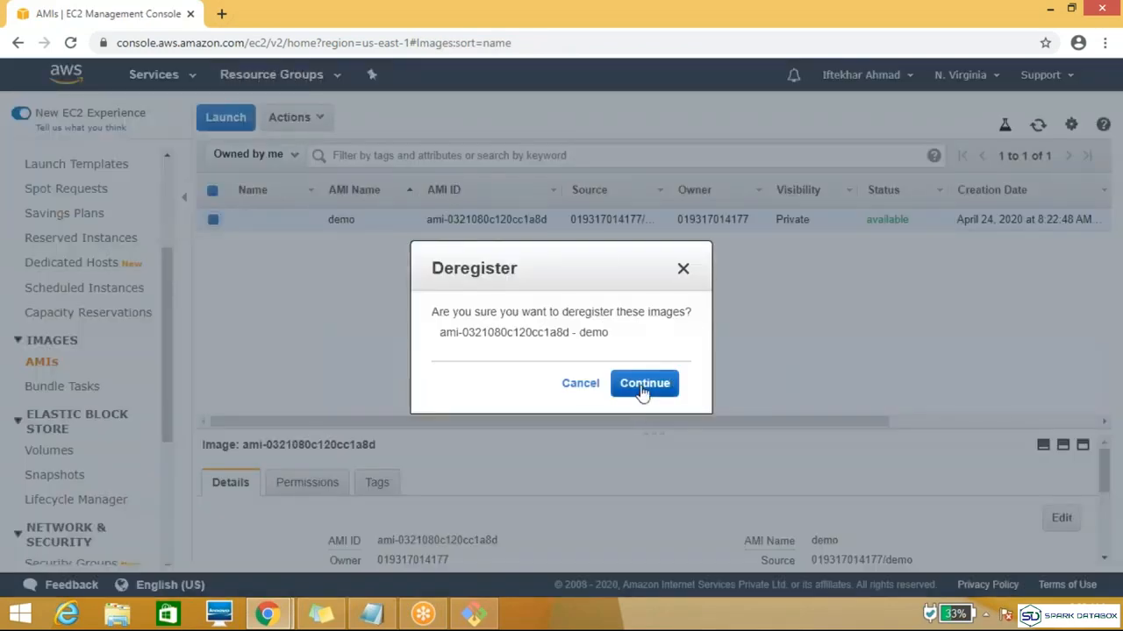
{"action": "left_click", "coordinate": [643, 391]}
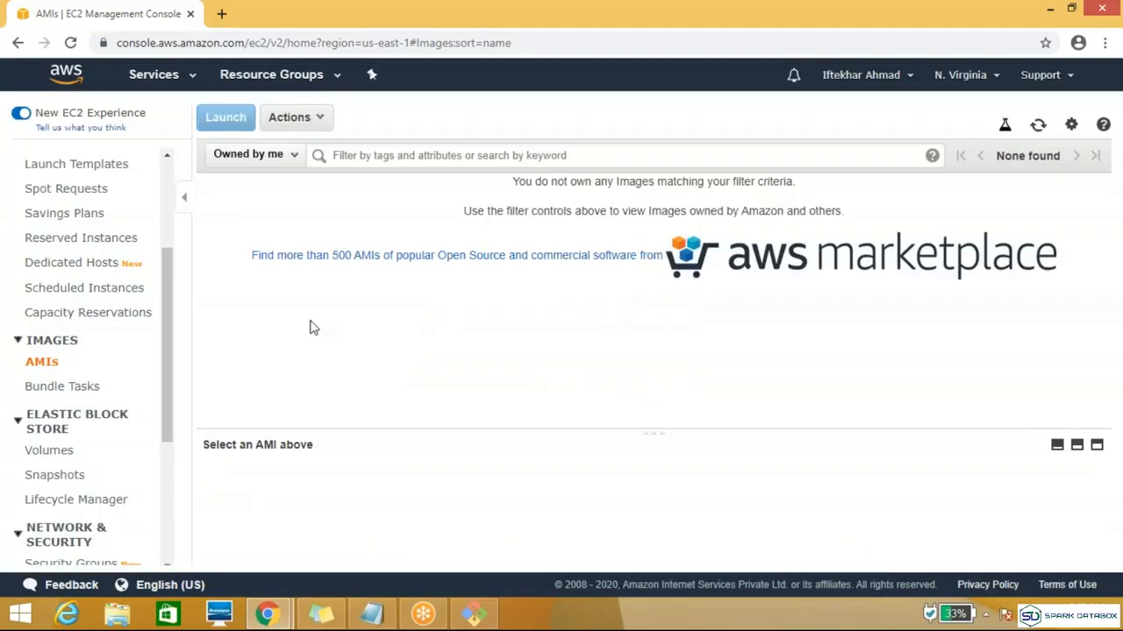
Step: Switch to the Asia Pacific (Mumbai) region and open its snapshots list
{"action": "left_click_drag", "start_coordinate": [169, 331], "coordinate": [218, 210]}
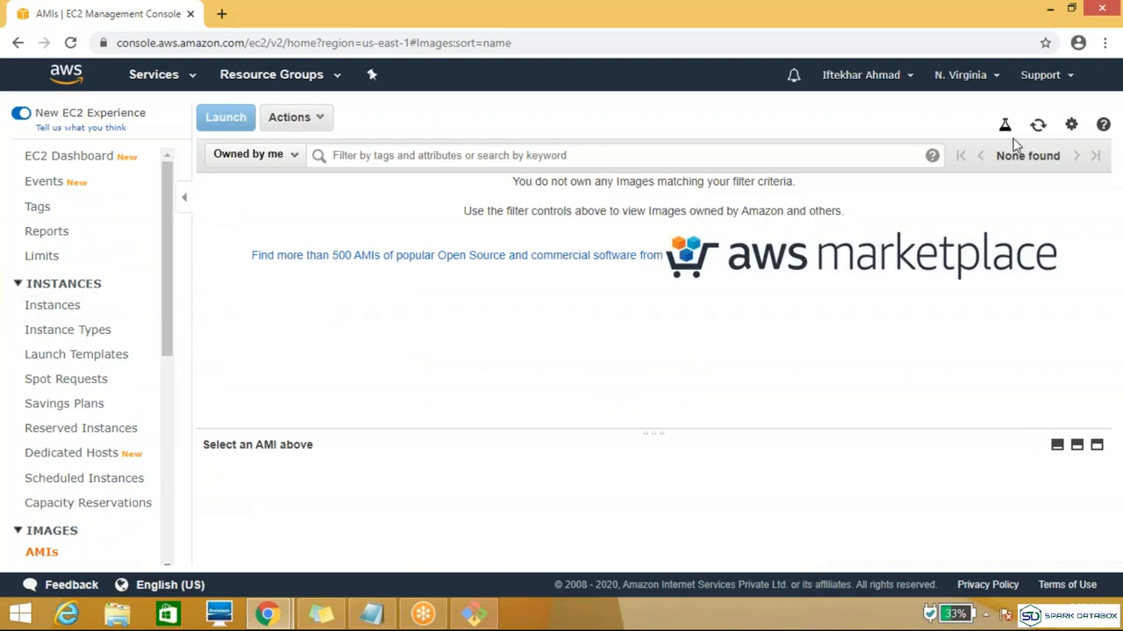
{"action": "left_click", "coordinate": [996, 77]}
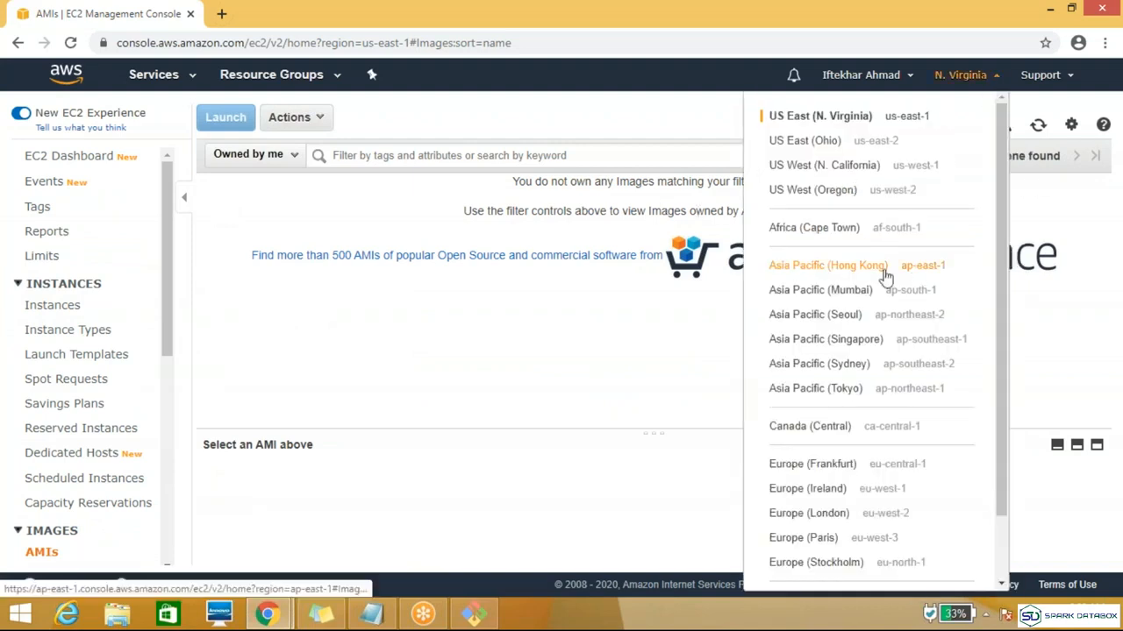
{"action": "left_click", "coordinate": [834, 292]}
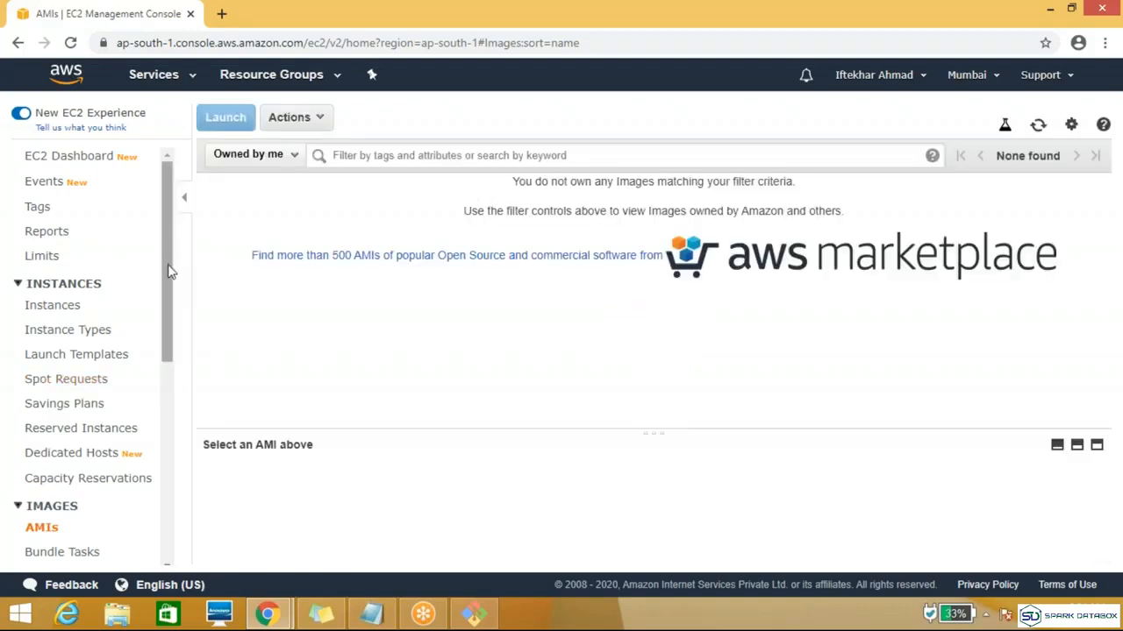
{"action": "scroll", "coordinate": [167, 325], "scroll_direction": "down", "scroll_amount": 3}
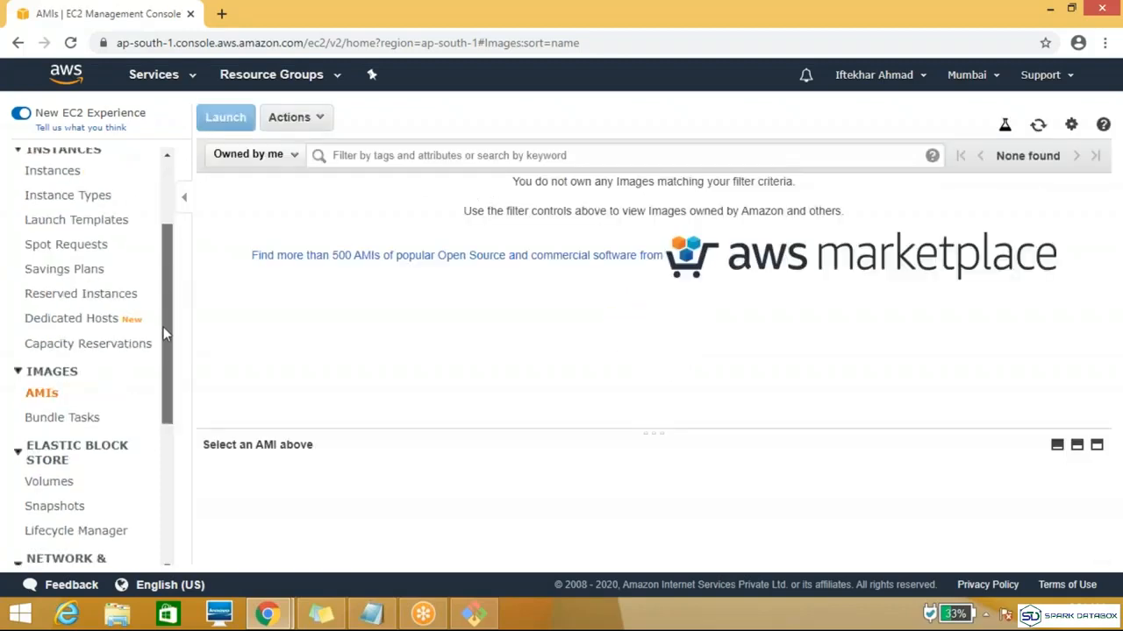
{"action": "left_click", "coordinate": [66, 508]}
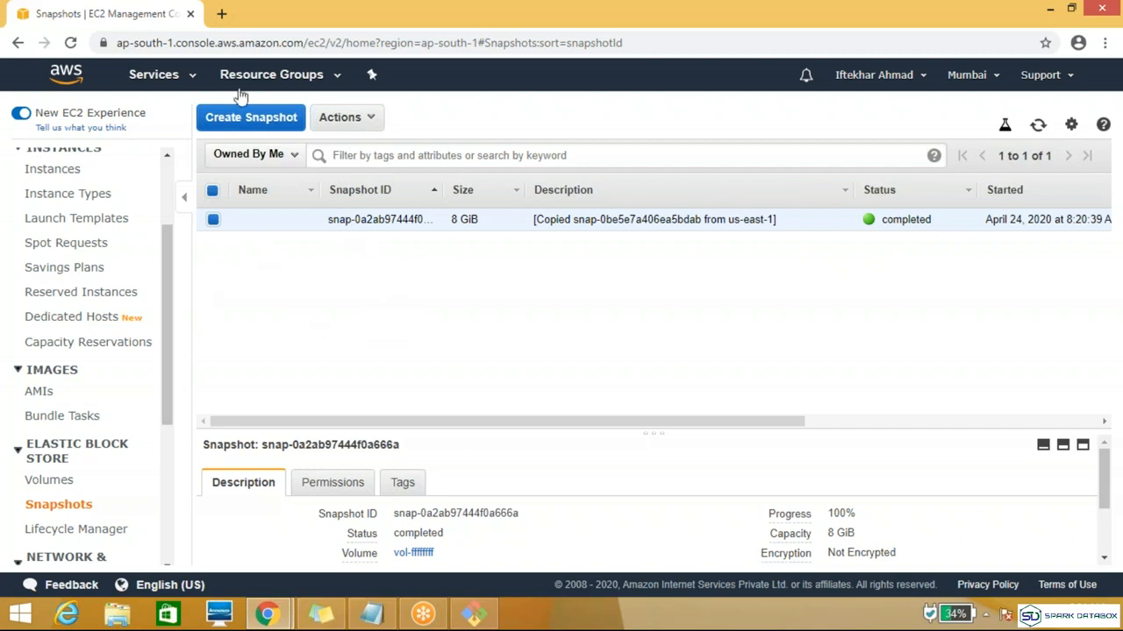
Step: Delete the snapshot copied from us-east-1 in the Mumbai region
{"action": "left_click", "coordinate": [374, 123]}
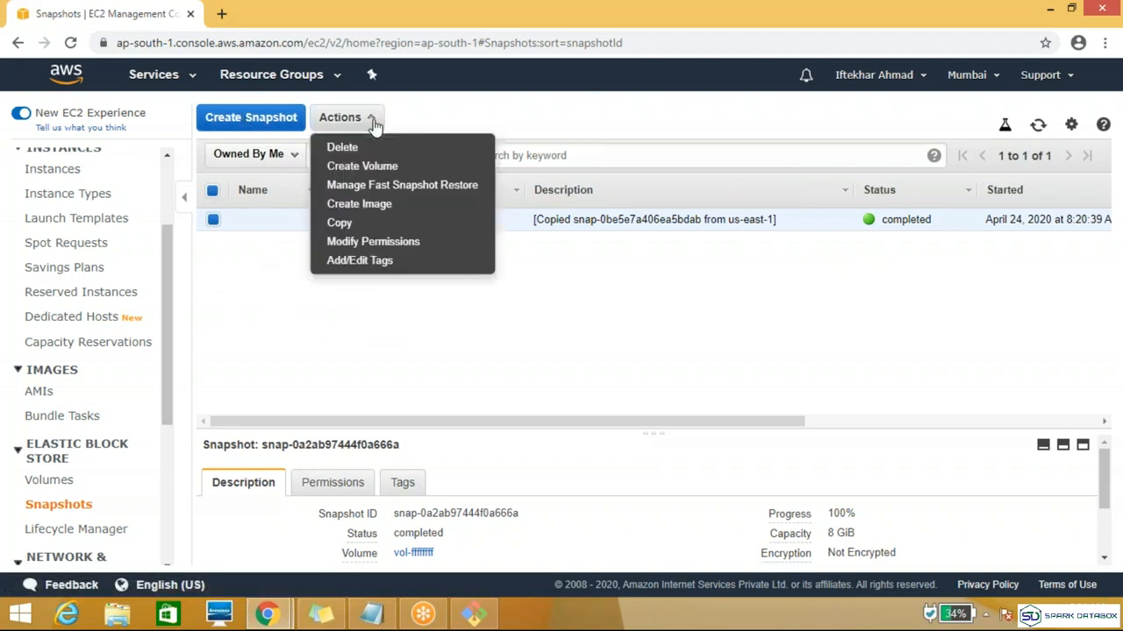
{"action": "left_click", "coordinate": [350, 372]}
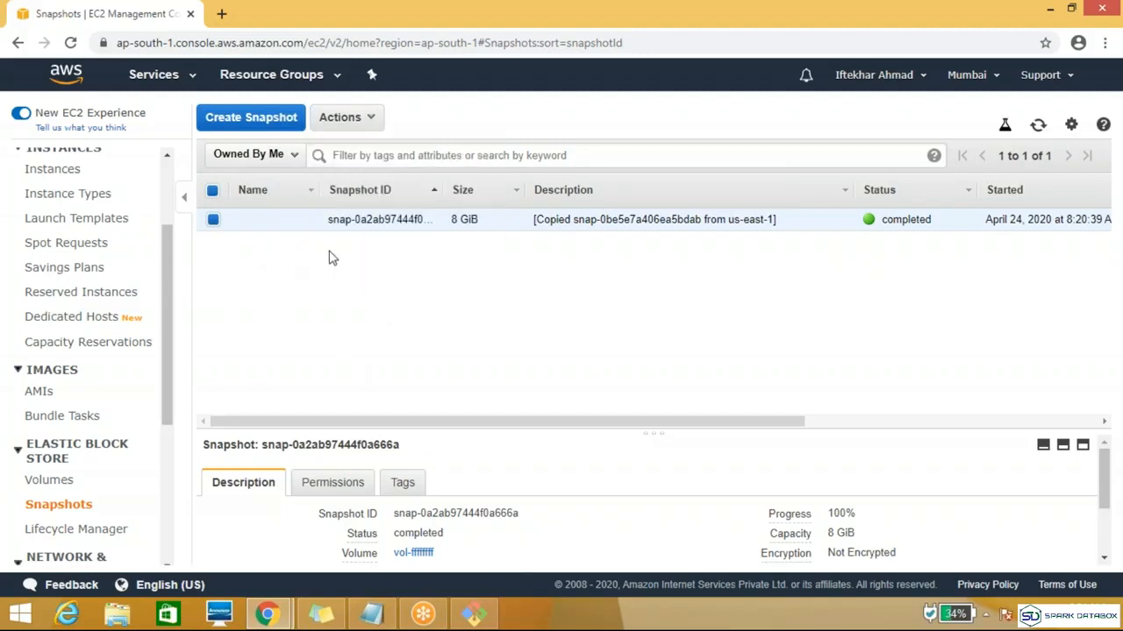
{"action": "left_click", "coordinate": [371, 120]}
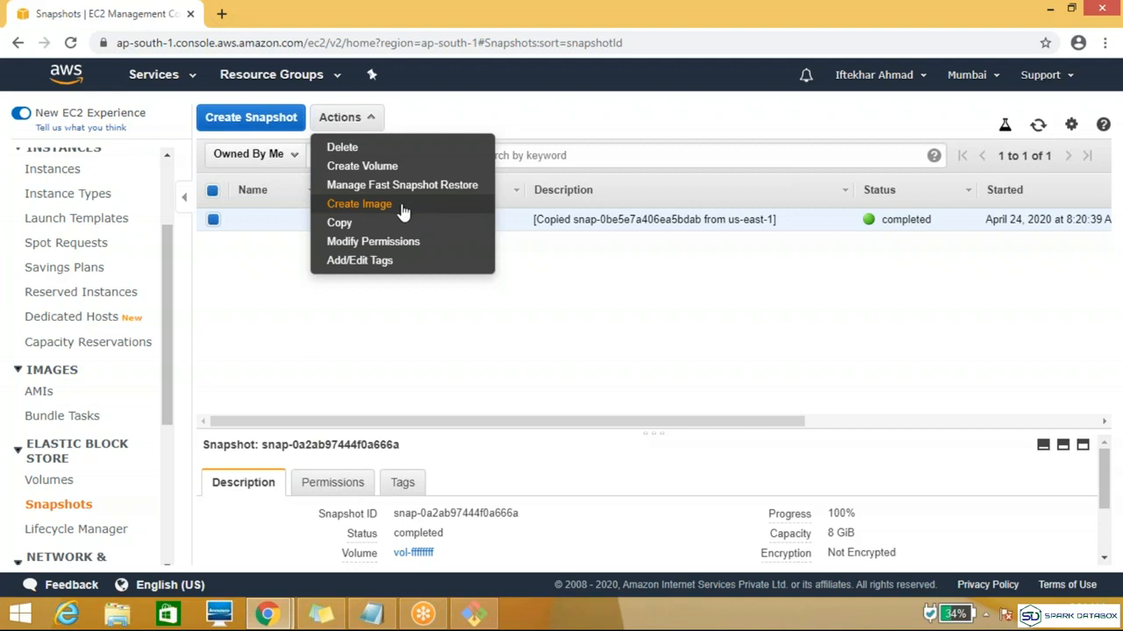
{"action": "left_click", "coordinate": [599, 287]}
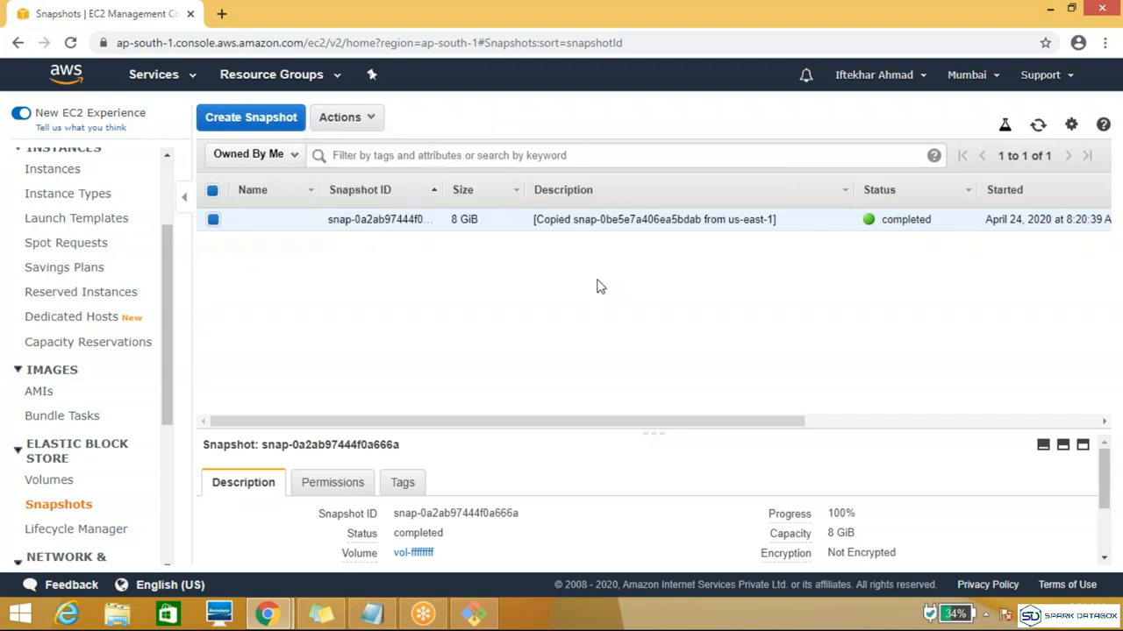
{"action": "left_click", "coordinate": [368, 125]}
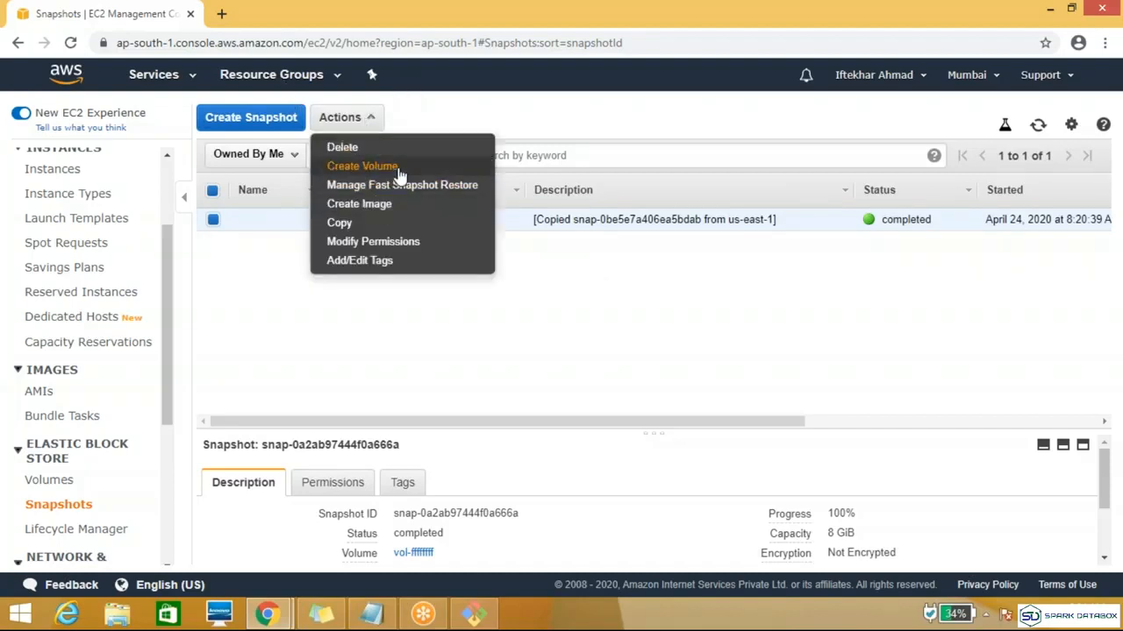
{"action": "left_click", "coordinate": [385, 147]}
{"action": "left_click", "coordinate": [778, 398]}
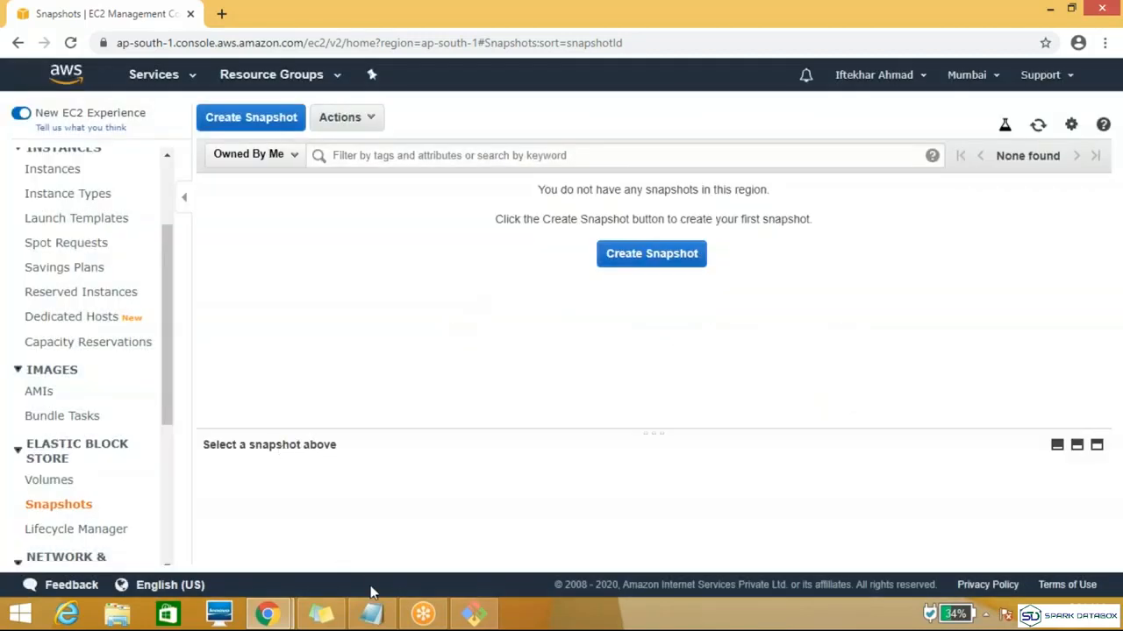
Step: Switch the snapshots list to the US East (N. Virginia) region
{"action": "left_click", "coordinate": [966, 74]}
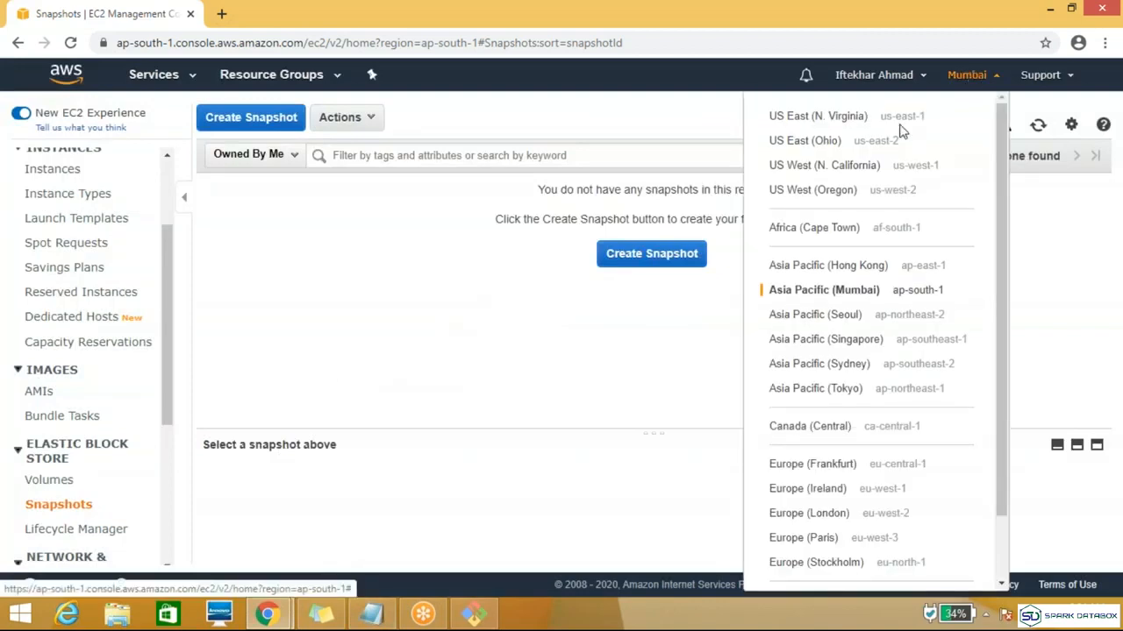
{"action": "left_click", "coordinate": [844, 123]}
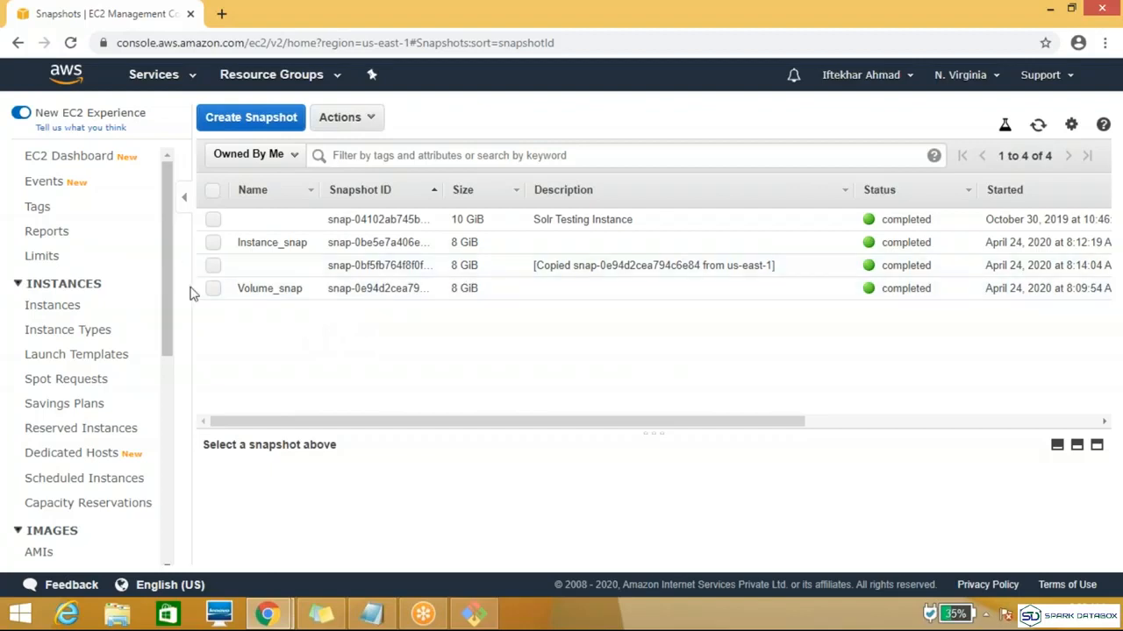
Step: Select Instance_snap, Volume_snap and the snapshot copied from us-east-1, and check which actions are available for them
{"action": "left_click", "coordinate": [212, 245]}
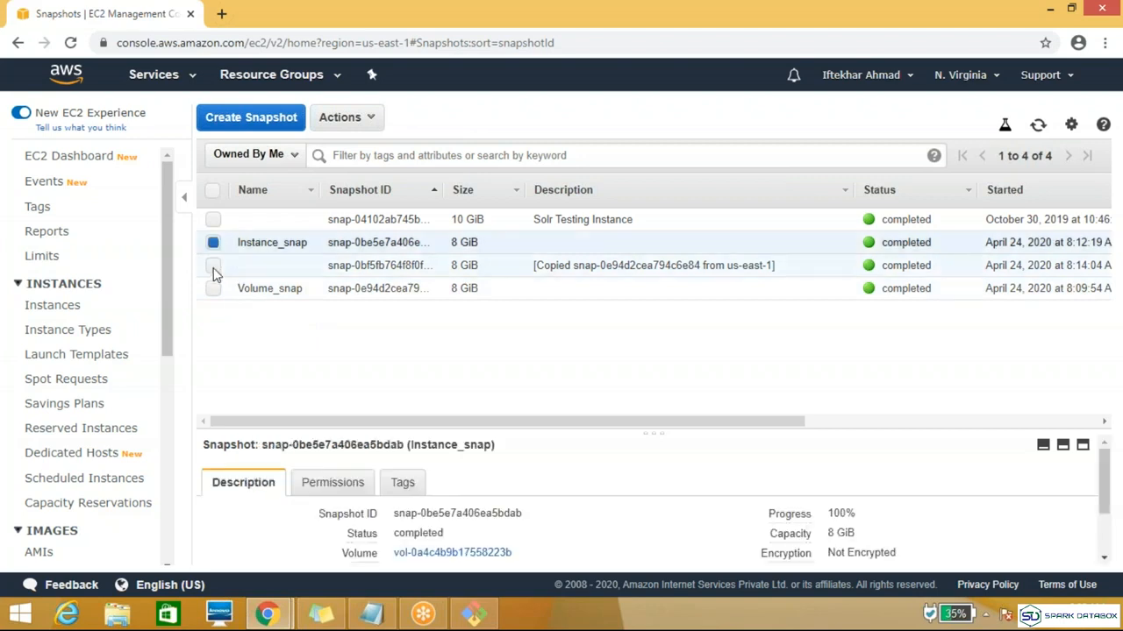
{"action": "left_click", "coordinate": [213, 267]}
{"action": "left_click", "coordinate": [213, 289]}
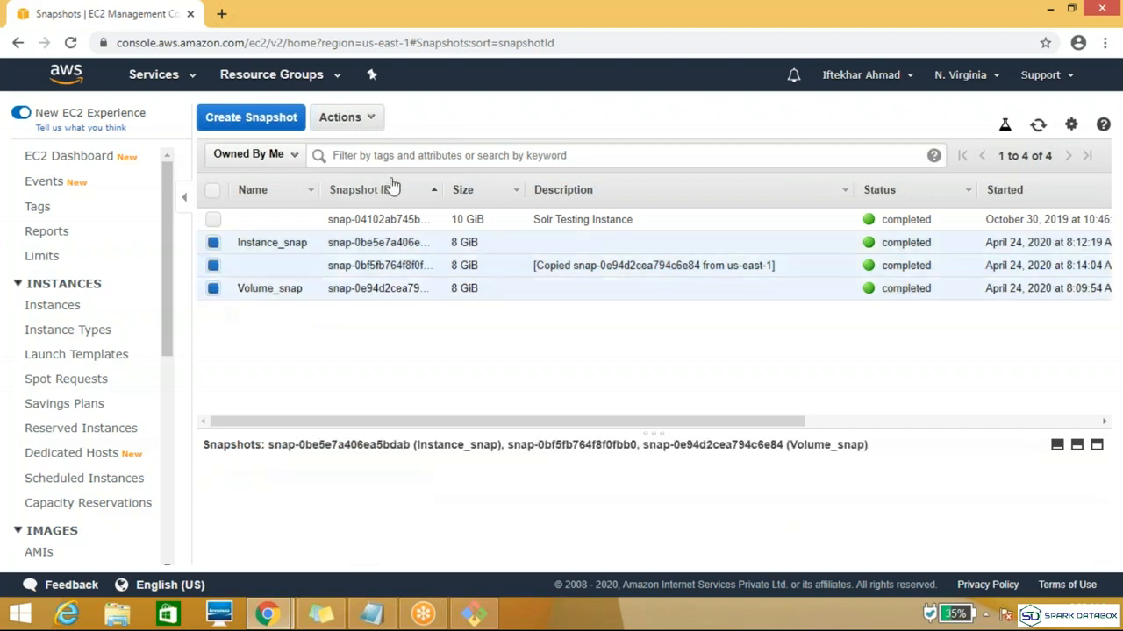
{"action": "left_click", "coordinate": [375, 123]}
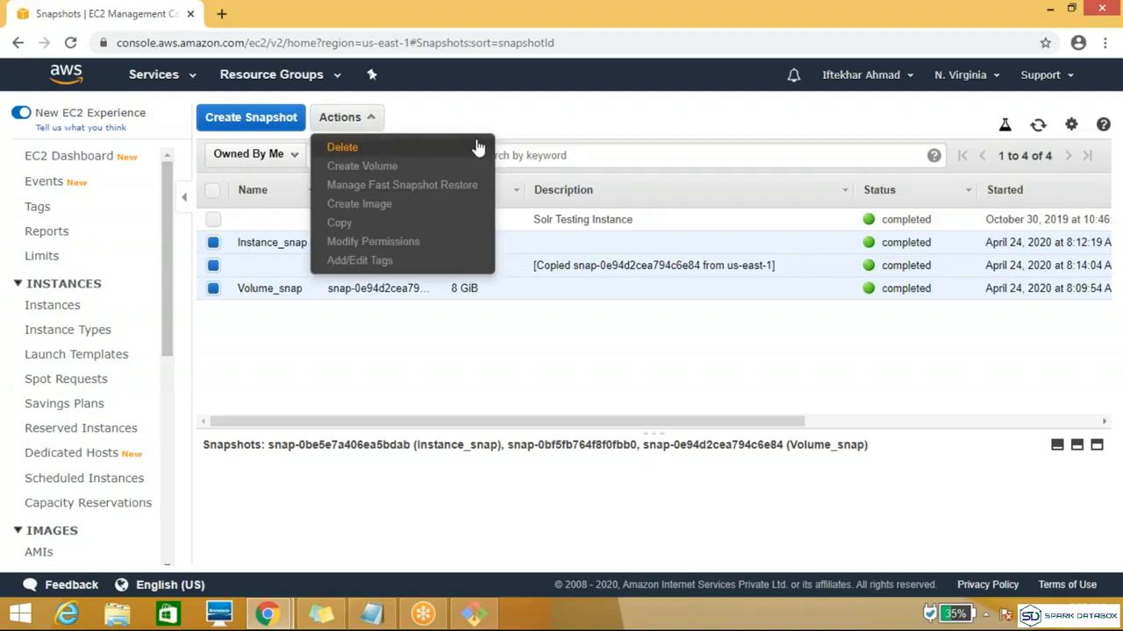
{"action": "left_click", "coordinate": [495, 374]}
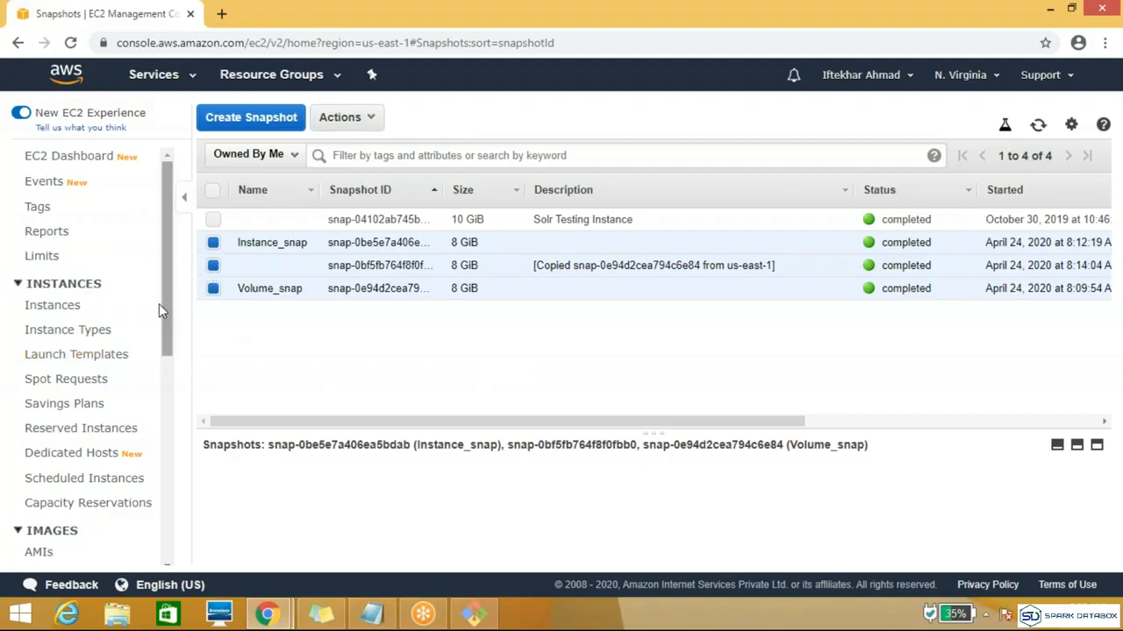
Step: Try creating an image named Demo from the running Devlopers instance, and cancel the image creation
{"action": "left_click", "coordinate": [55, 307]}
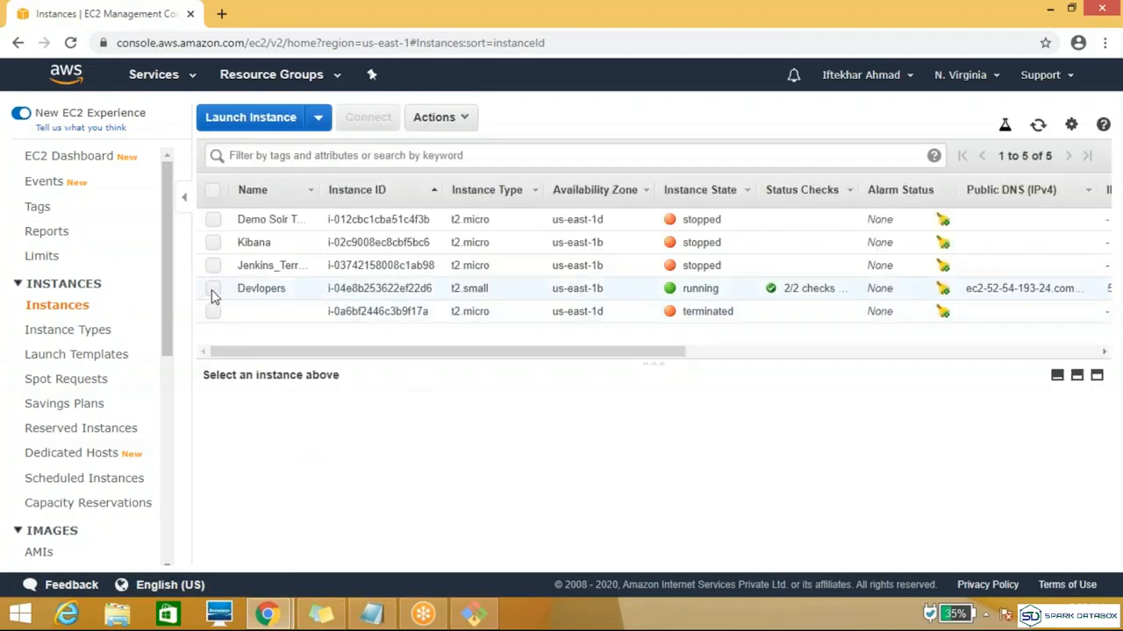
{"action": "left_click", "coordinate": [212, 291]}
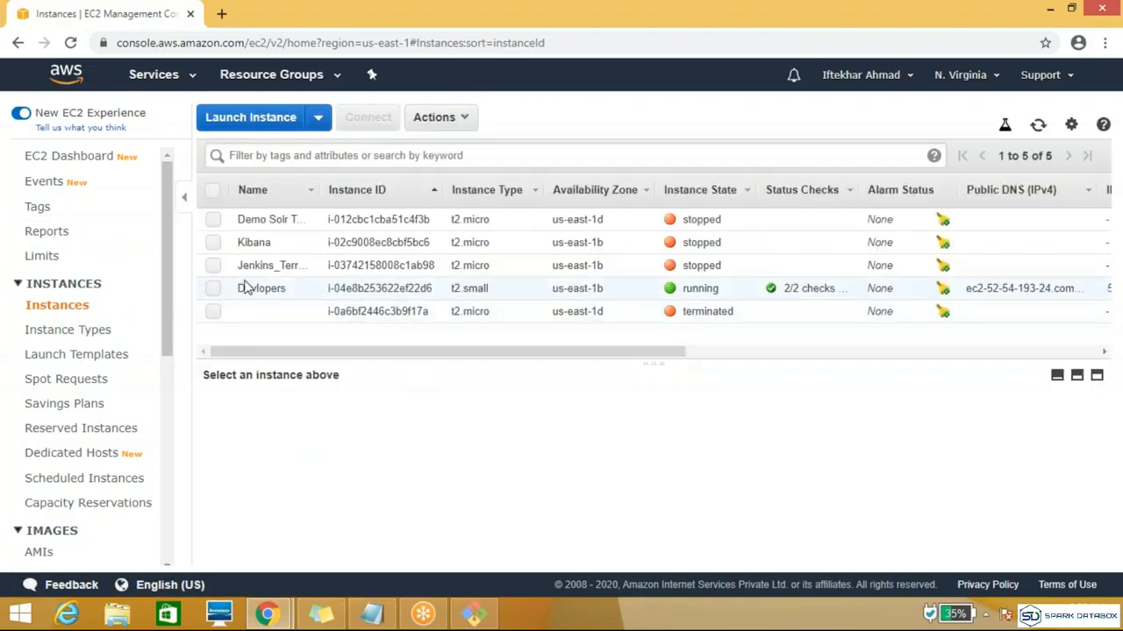
{"action": "left_click", "coordinate": [478, 118]}
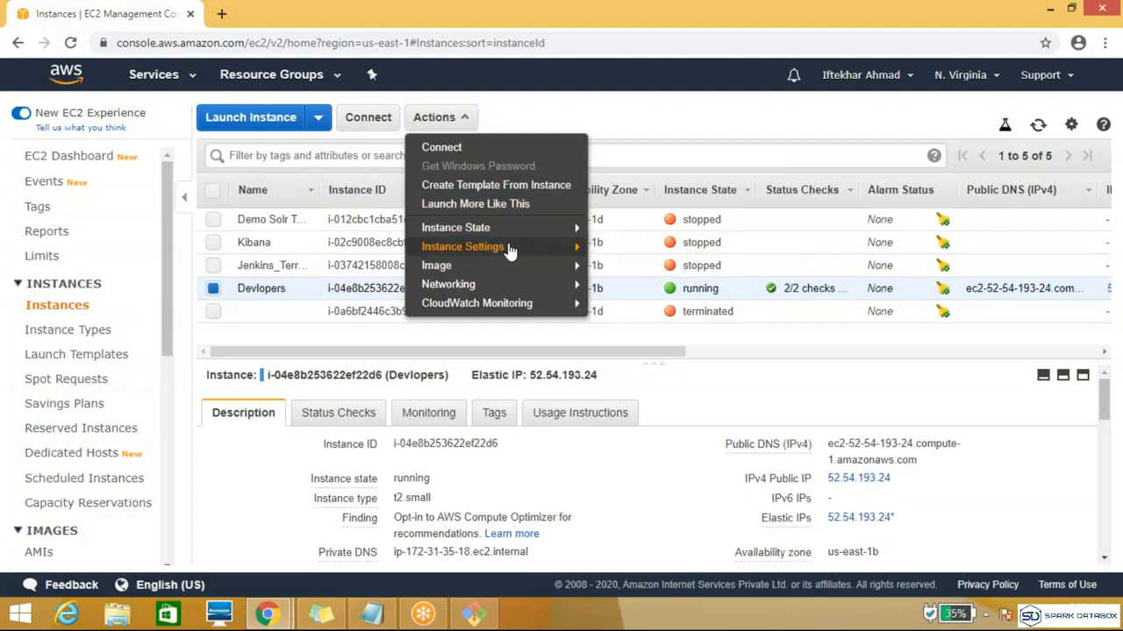
{"action": "mouse_move", "coordinate": [508, 230]}
{"action": "mouse_move", "coordinate": [478, 269]}
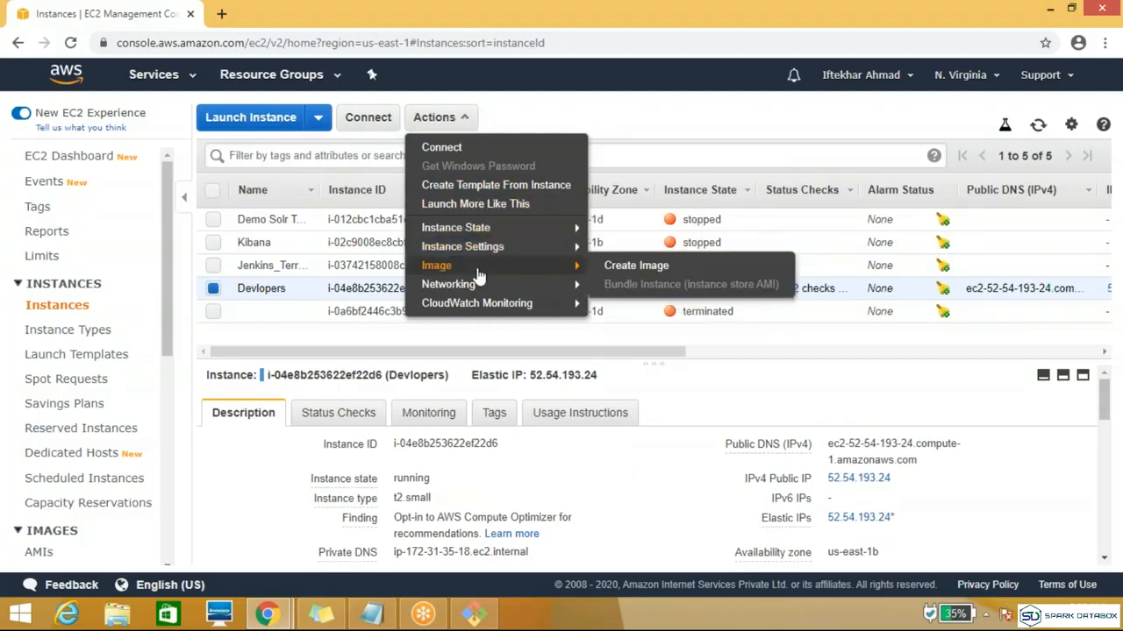
{"action": "left_click", "coordinate": [654, 273]}
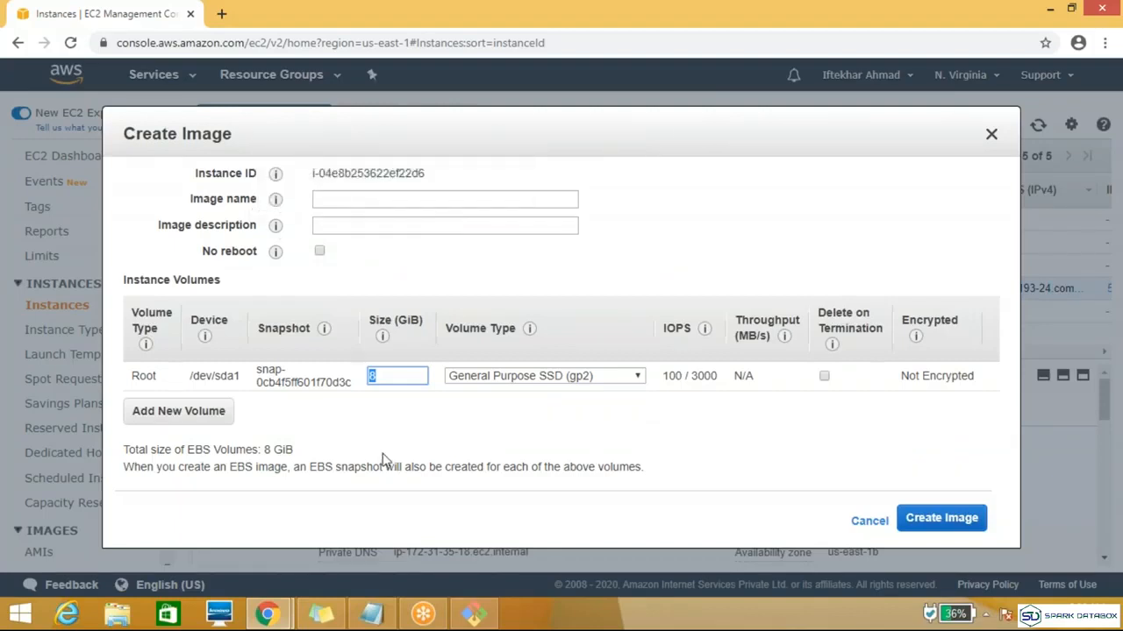
{"action": "left_click", "coordinate": [440, 210]}
{"action": "left_click", "coordinate": [429, 199]}
{"action": "type", "text": "Demo"}
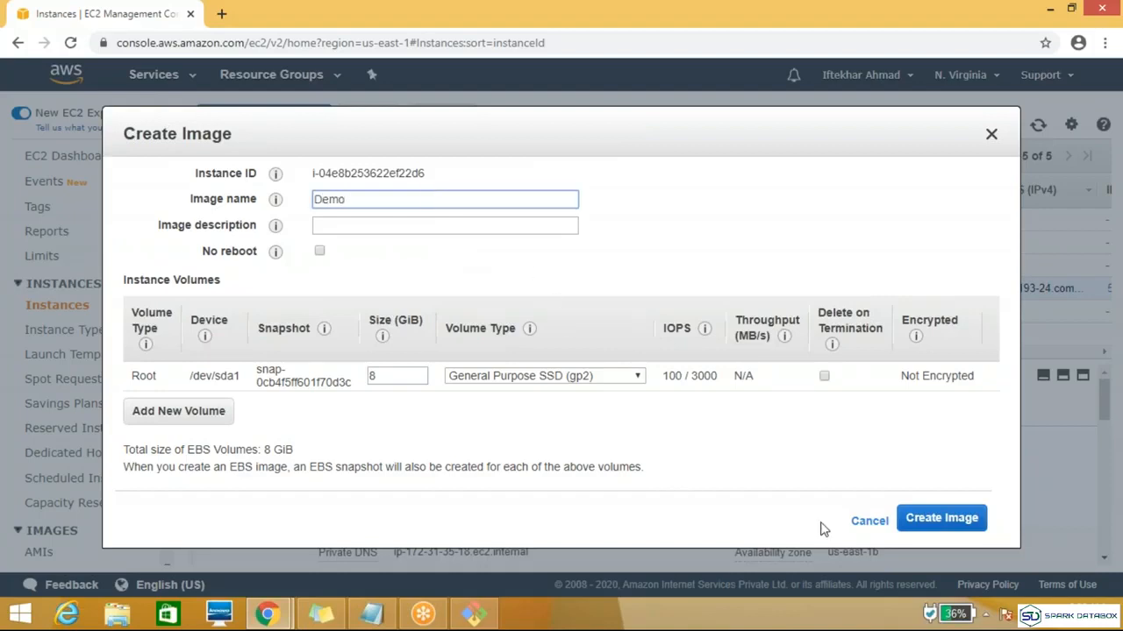
{"action": "left_click", "coordinate": [878, 525]}
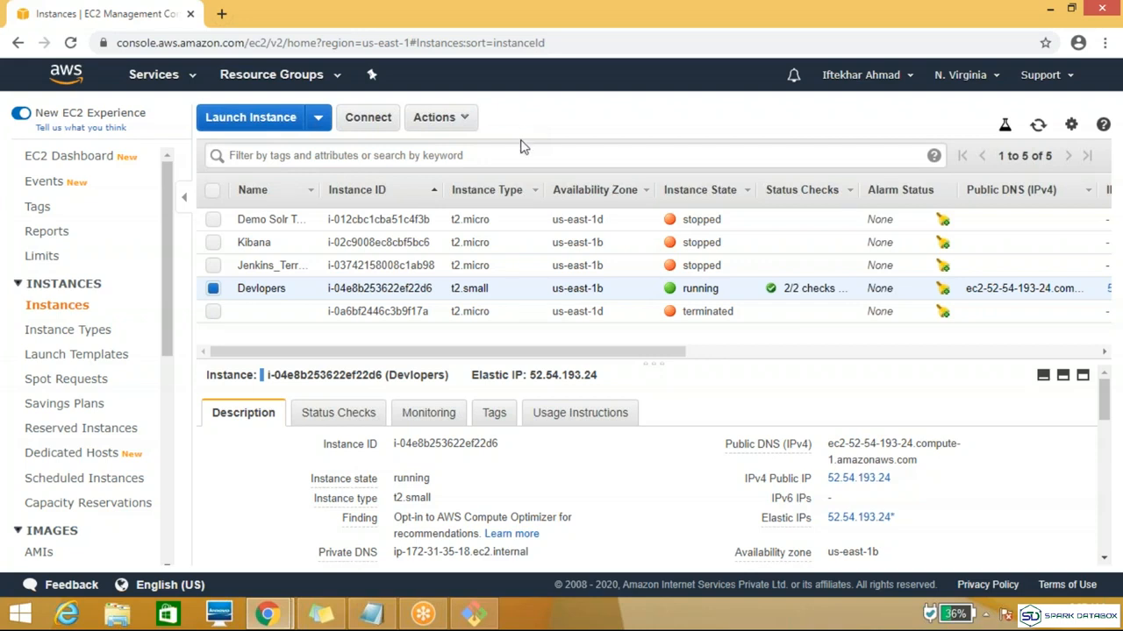
Step: Review the remaining AWS exercises in the Topic notes in Notepad, and put the notes away
{"action": "left_click", "coordinate": [370, 618]}
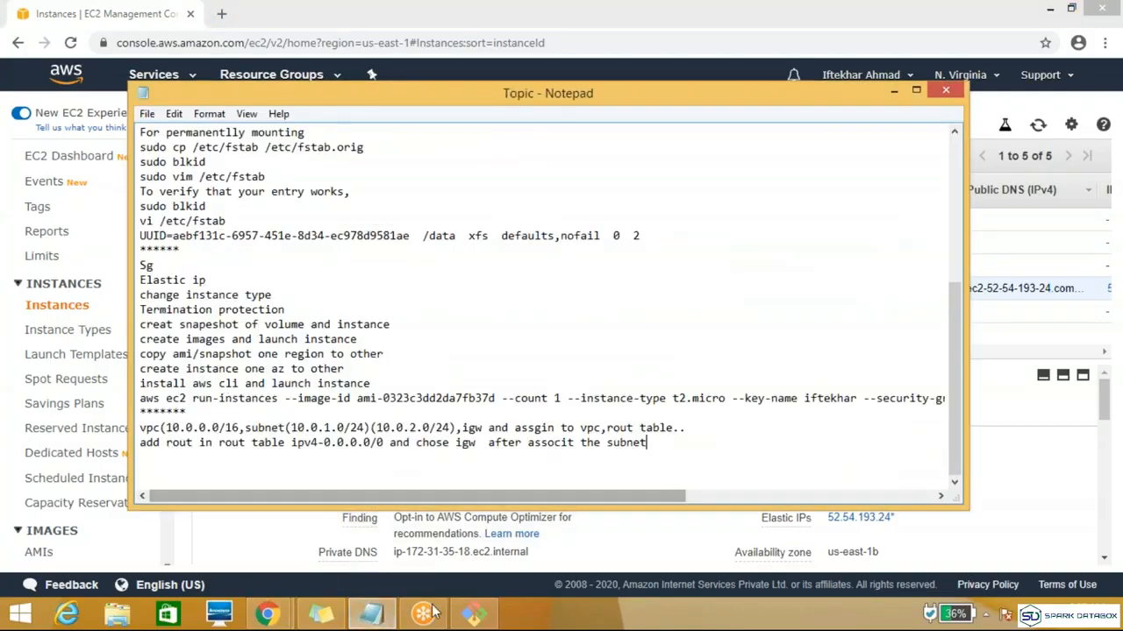
{"action": "left_click", "coordinate": [371, 615]}
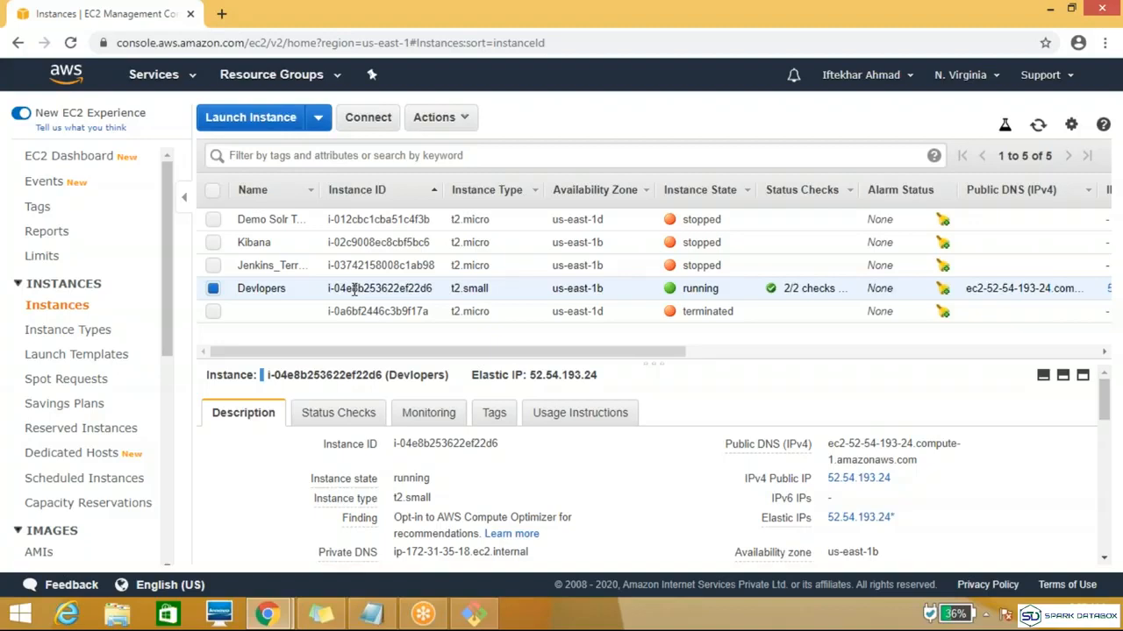
{"action": "left_click", "coordinate": [372, 617]}
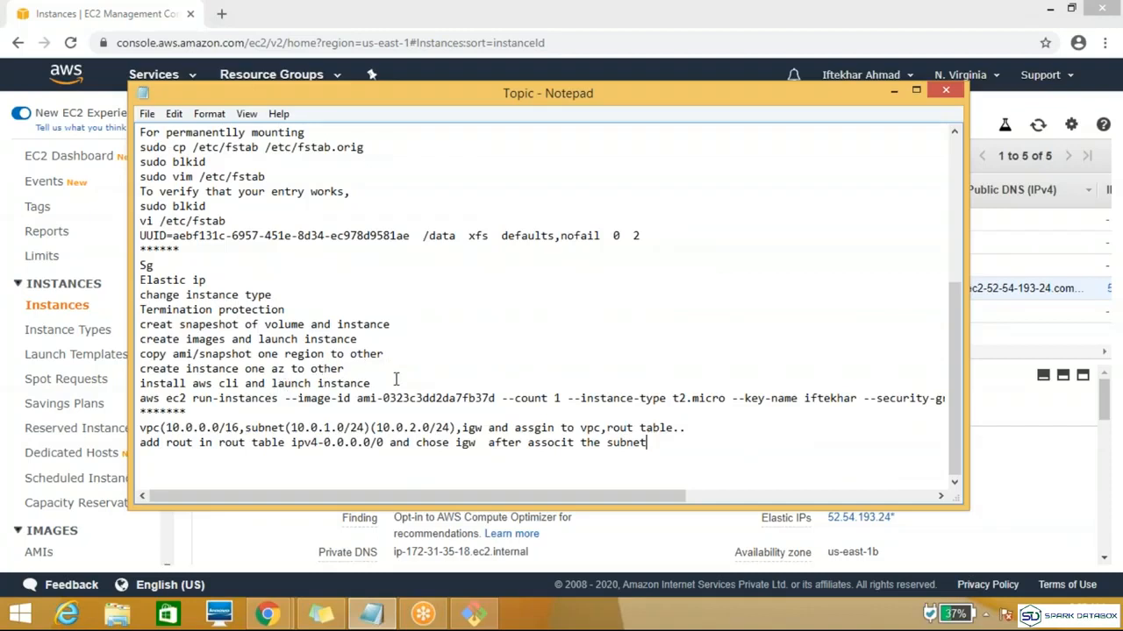
{"action": "left_click", "coordinate": [892, 92]}
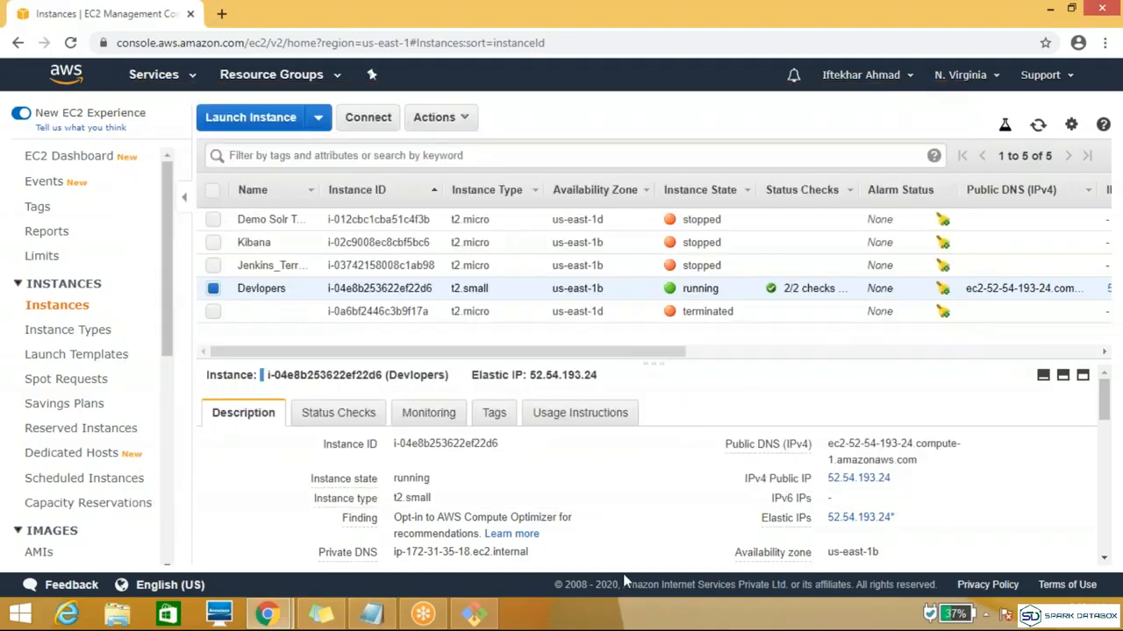
Step: Switch to the Git Bash terminal with the root SSH session in /var/www/html
{"action": "left_click", "coordinate": [482, 618]}
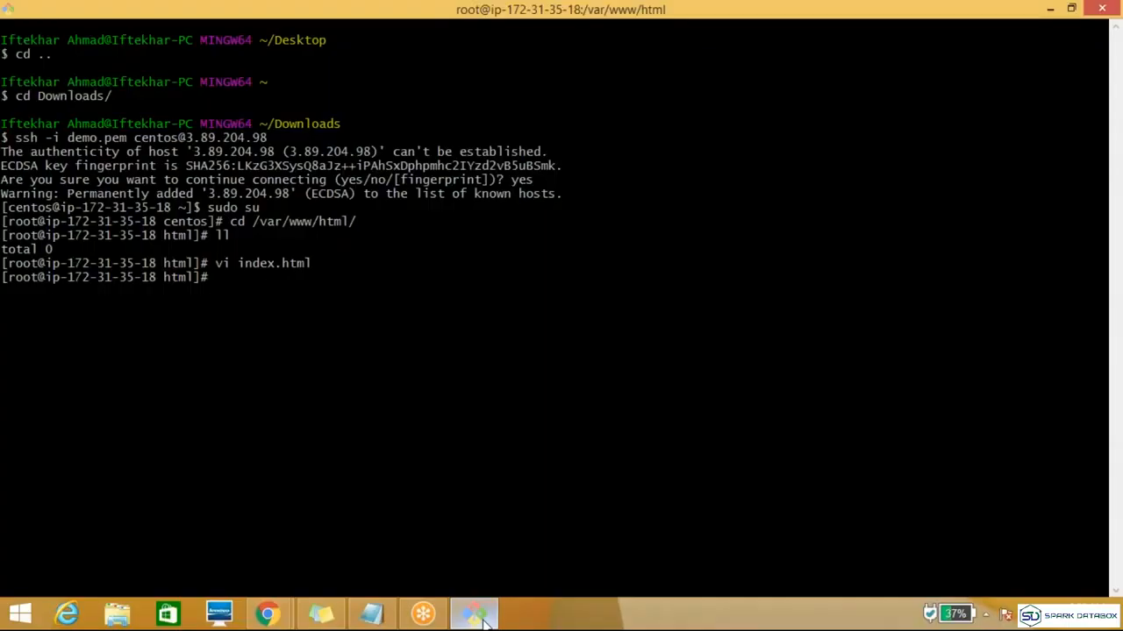
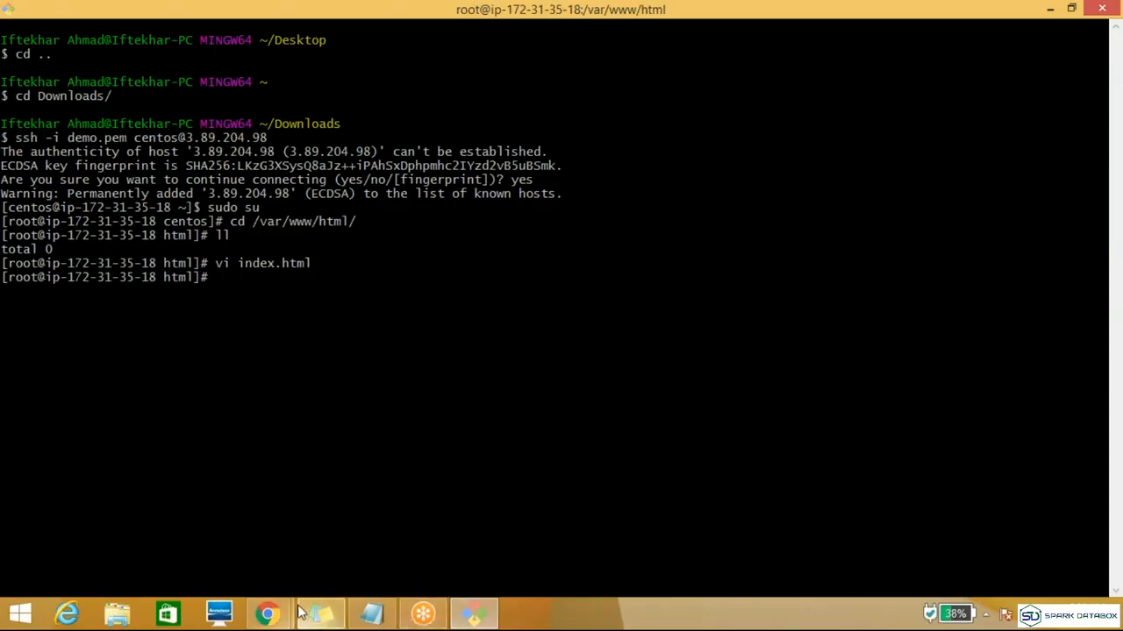
Step: Switch to the EC2 Instances page in Chrome, refresh the instance list, and return to the Git Bash terminal
{"action": "mouse_move", "coordinate": [282, 621]}
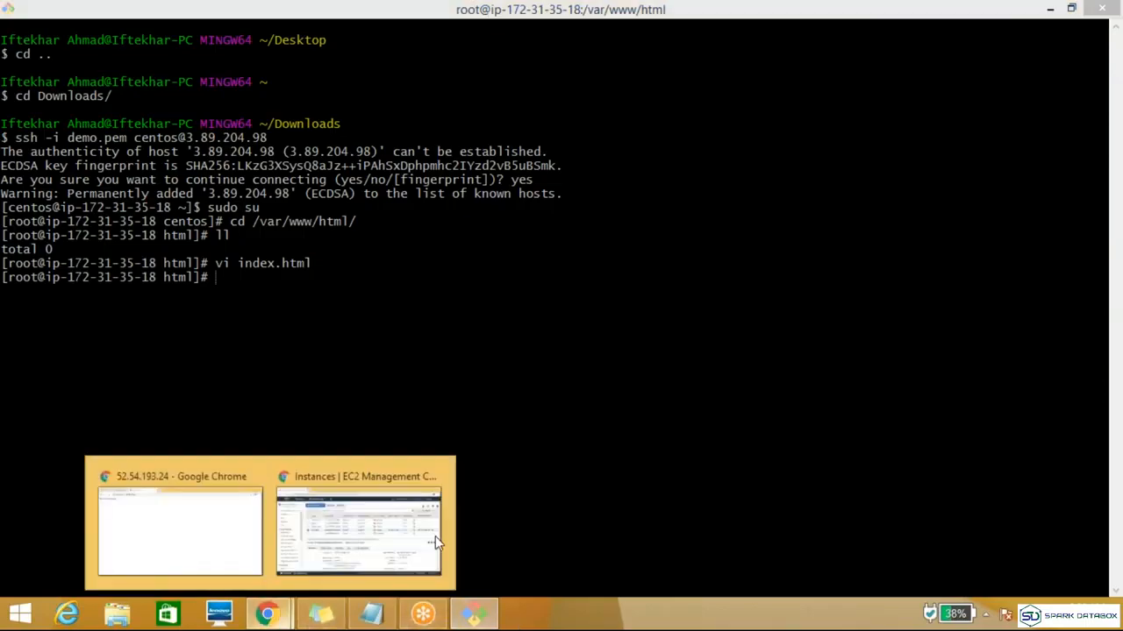
{"action": "left_click", "coordinate": [373, 539]}
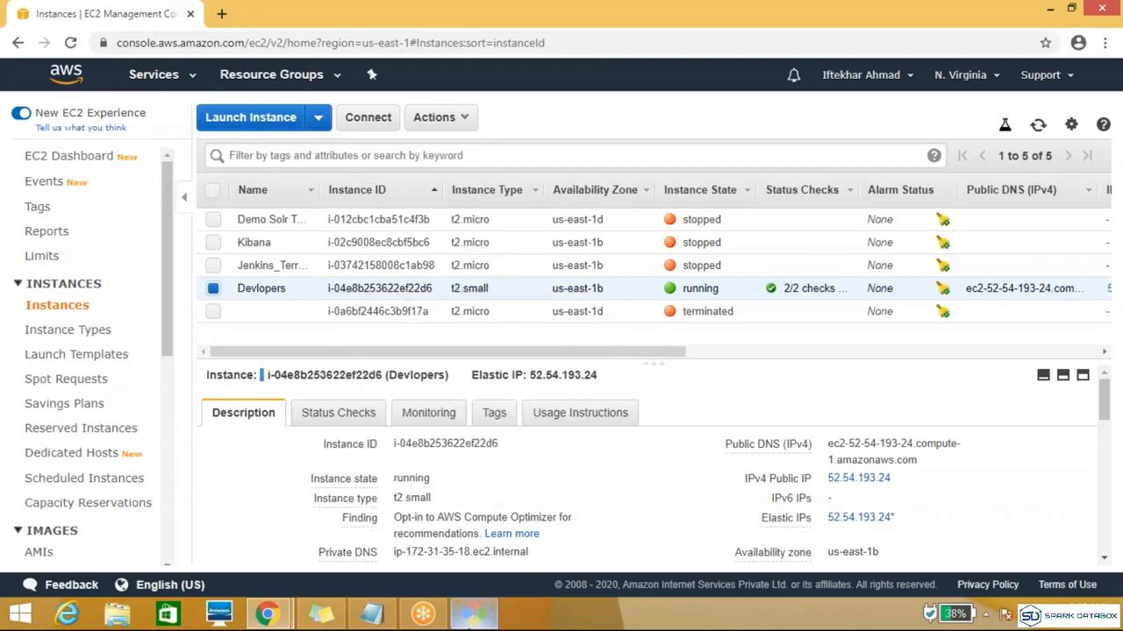
{"action": "left_click", "coordinate": [472, 618]}
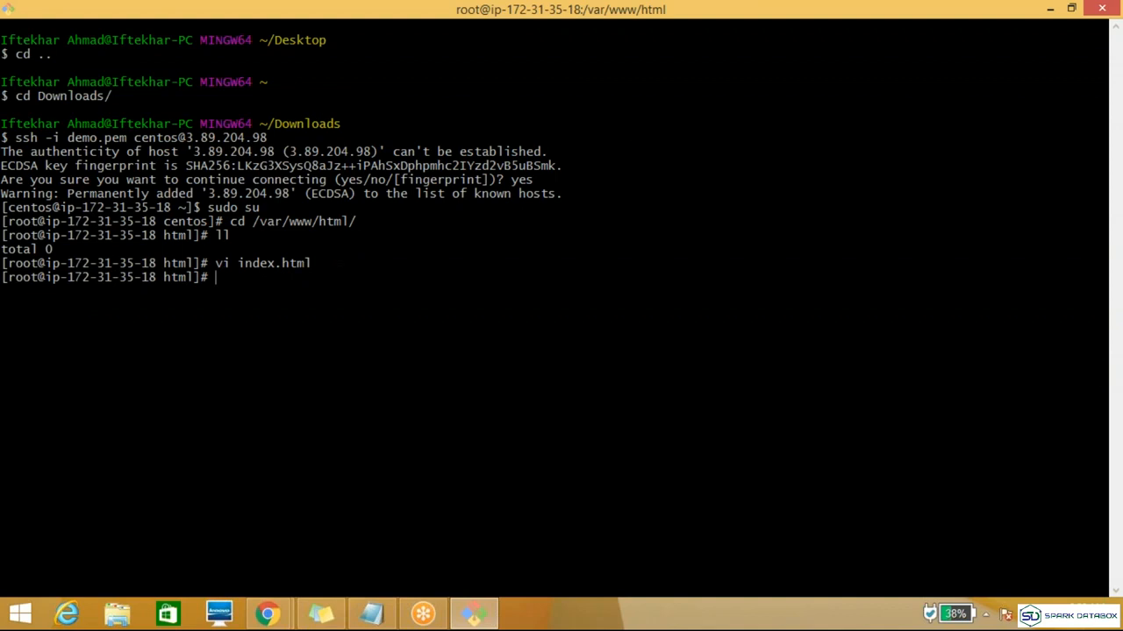
{"action": "key", "text": "alt+Tab"}
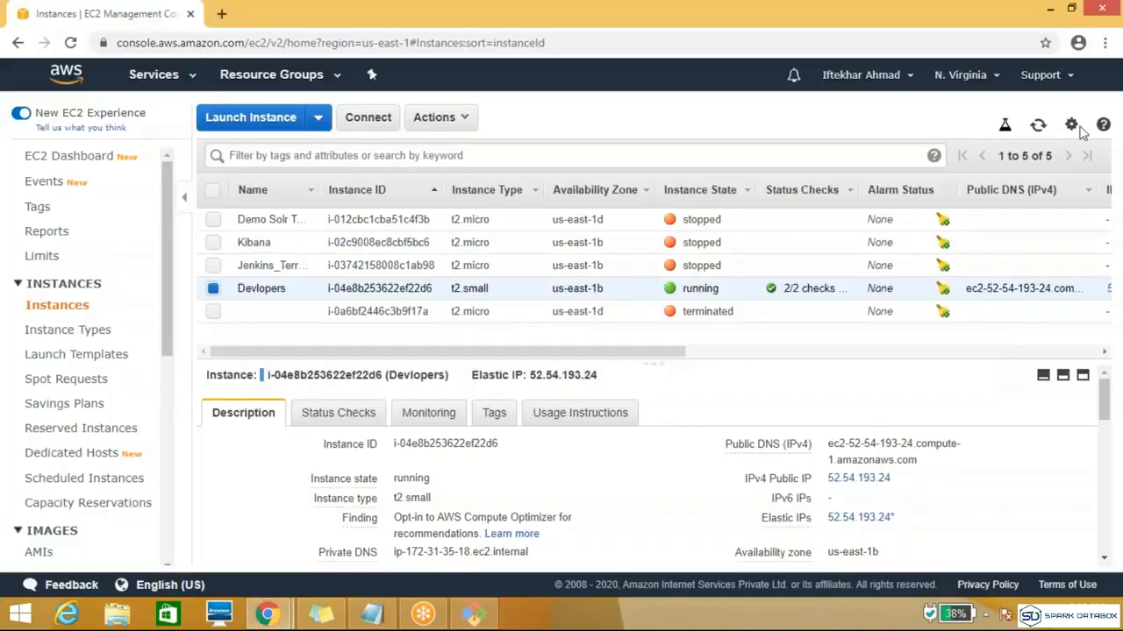
{"action": "left_click", "coordinate": [1038, 127]}
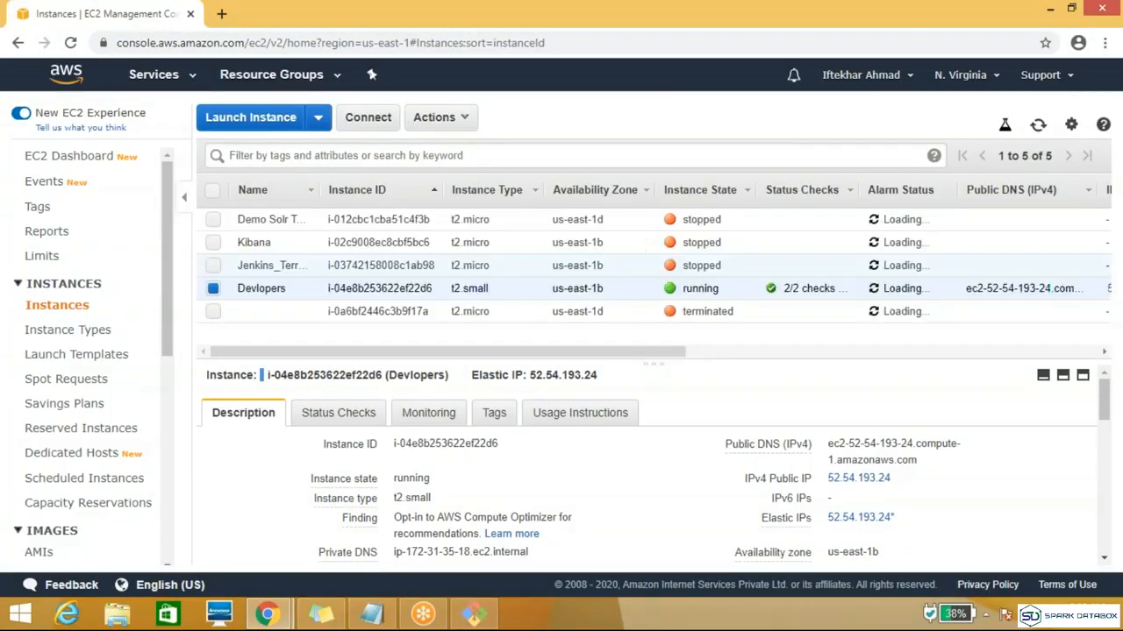
{"action": "key", "text": "alt+Tab"}
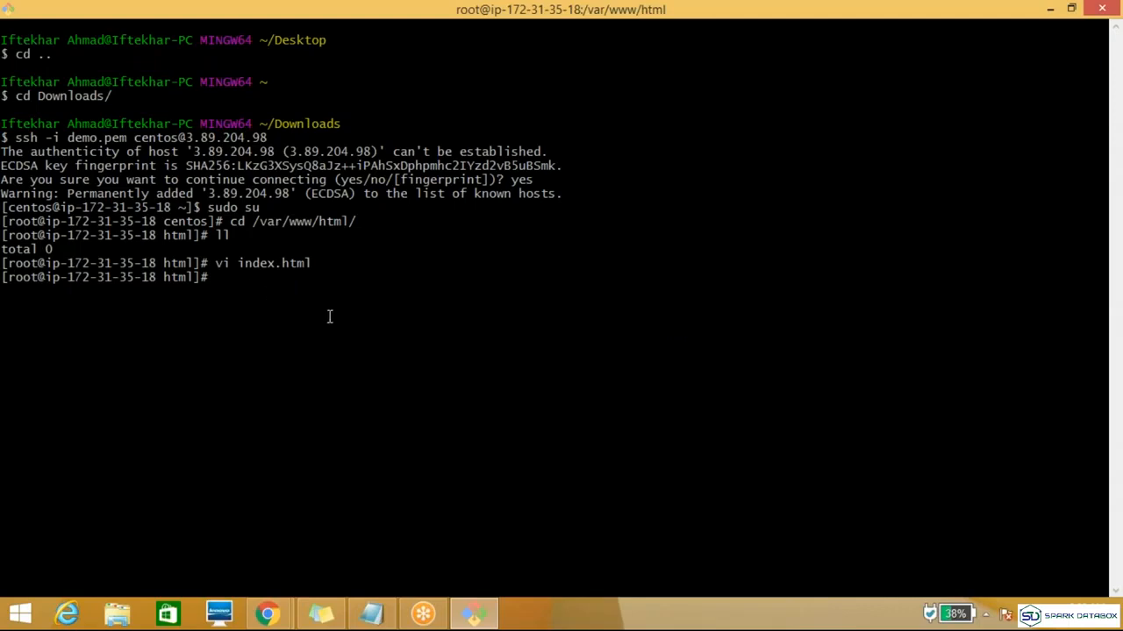
Step: Recall the earlier ssh command using demo.pem, and copy the Devlopers instance's IPv4 public IP from the EC2 console
{"action": "key", "text": "Return"}
{"action": "key", "text": "Return"}
{"action": "key", "text": "Up"}
{"action": "key", "text": "Up"}
{"action": "key", "text": "Down"}
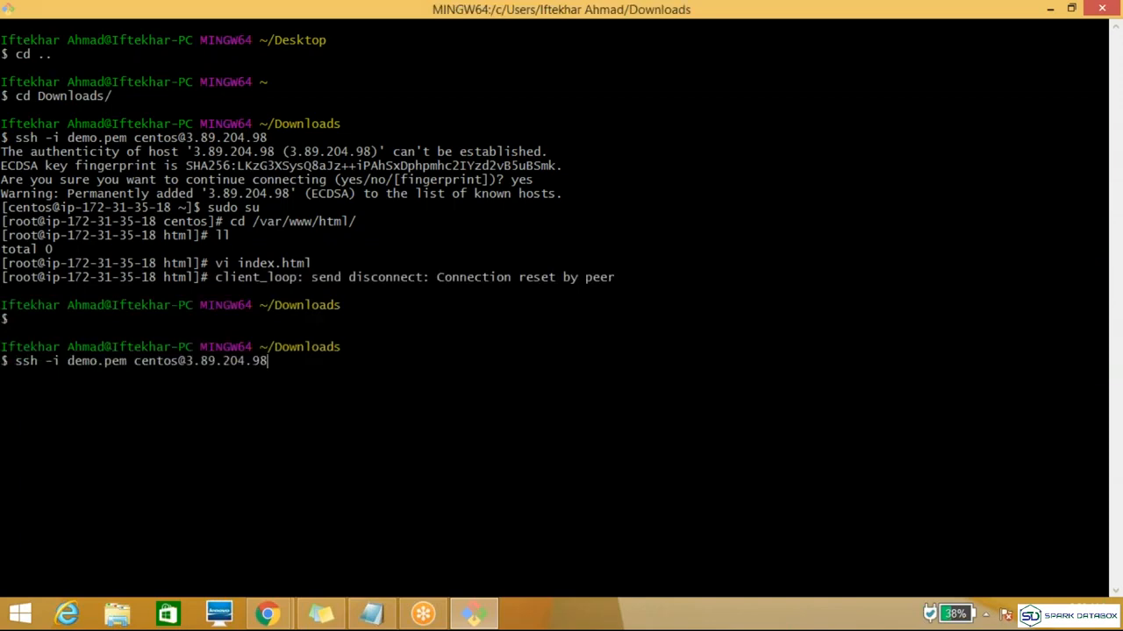
{"action": "key", "text": "alt+Tab"}
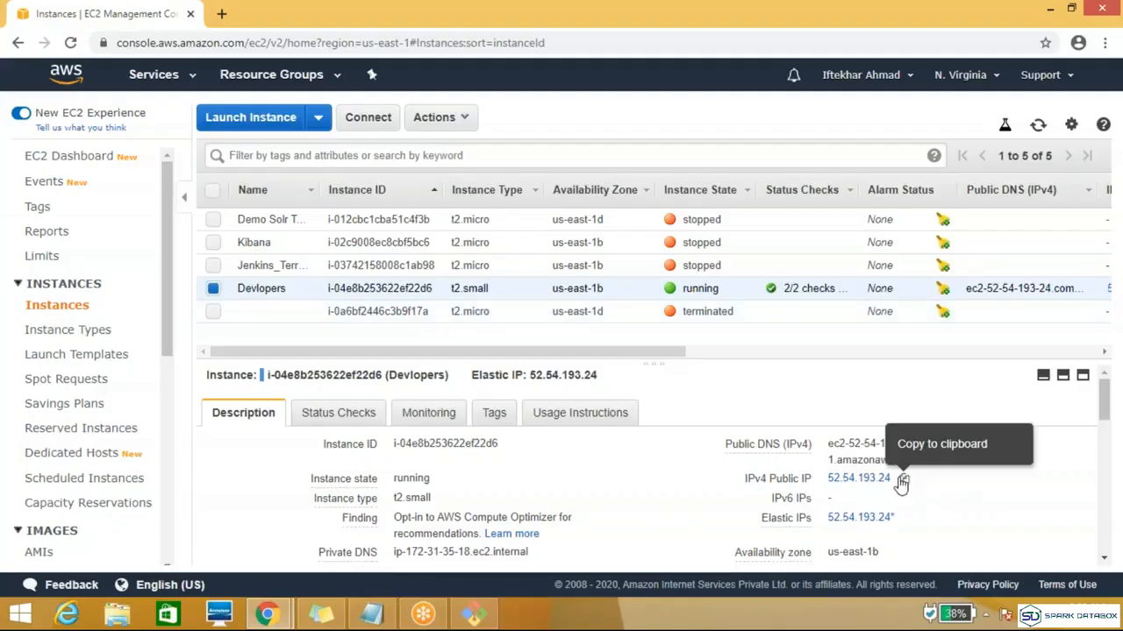
{"action": "left_click", "coordinate": [901, 480]}
{"action": "key", "text": "alt+Tab"}
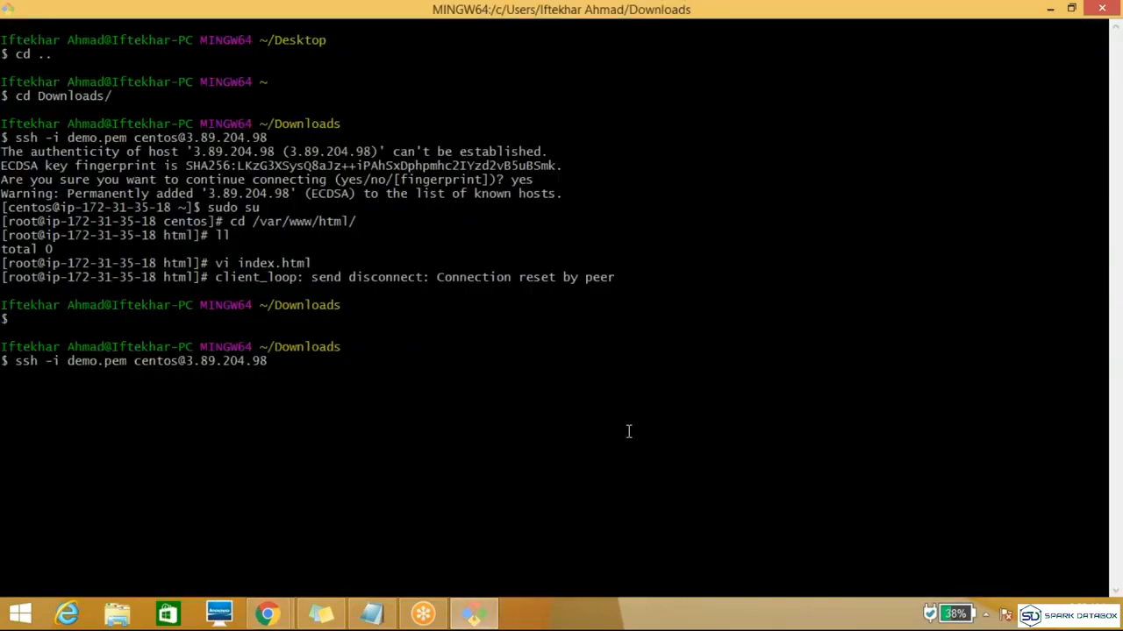
Step: Connect over SSH as centos to 52.54.193.24 with demo.pem, accept the host key, and become root with sudo su
{"action": "key", "text": "BackSpace"}
{"action": "key", "text": "BackSpace"}
{"action": "key", "text": "BackSpace"}
{"action": "key", "text": "BackSpace"}
{"action": "key", "text": "BackSpace"}
{"action": "key", "text": "BackSpace"}
{"action": "key", "text": "BackSpace"}
{"action": "key", "text": "BackSpace"}
{"action": "key", "text": "BackSpace"}
{"action": "key", "text": "BackSpace"}
{"action": "key", "text": "BackSpace"}
{"action": "key", "text": "shift+Insert"}
{"action": "key", "text": "Return"}
{"action": "type", "text": "yes"}
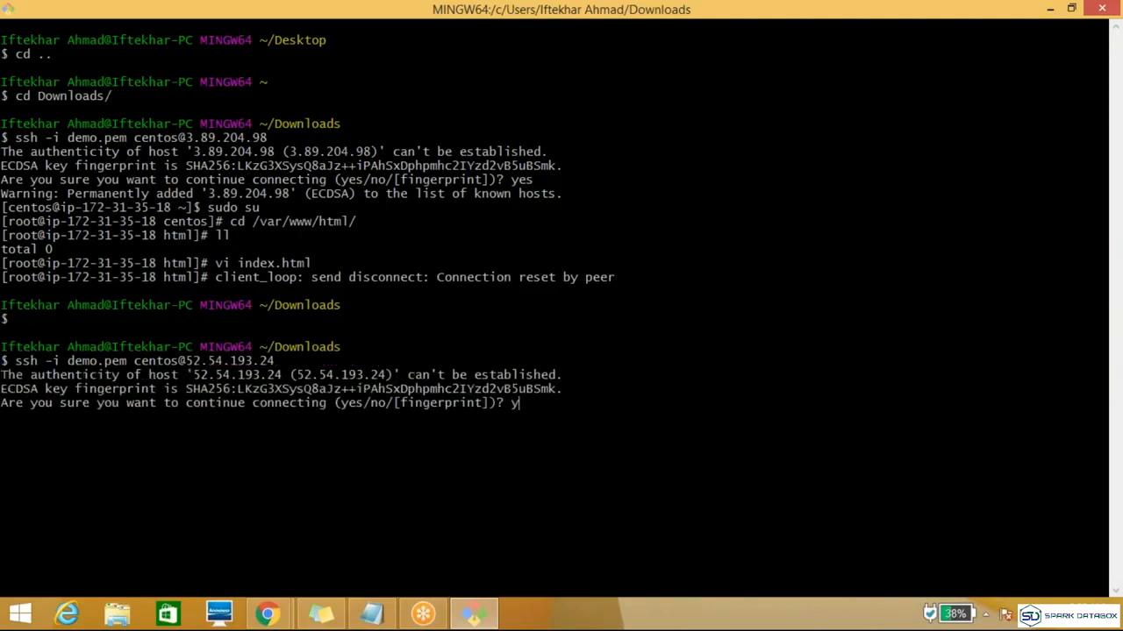
{"action": "key", "text": "Return"}
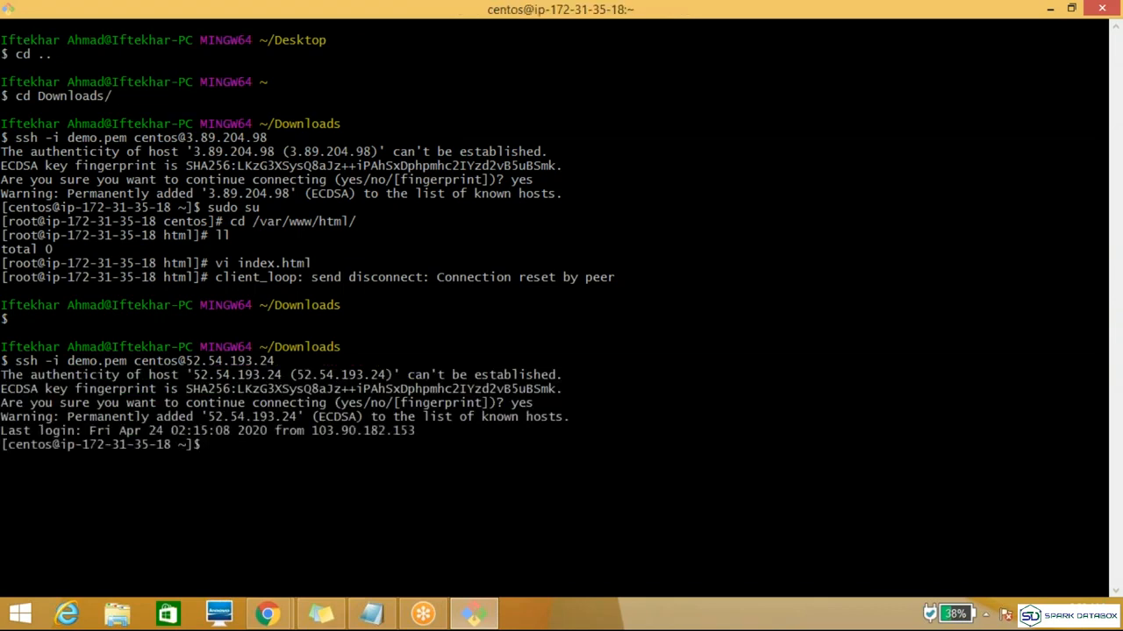
{"action": "type", "text": "sudo su"}
{"action": "type", "text": "yum inst"}
{"action": "type", "text": "all "}
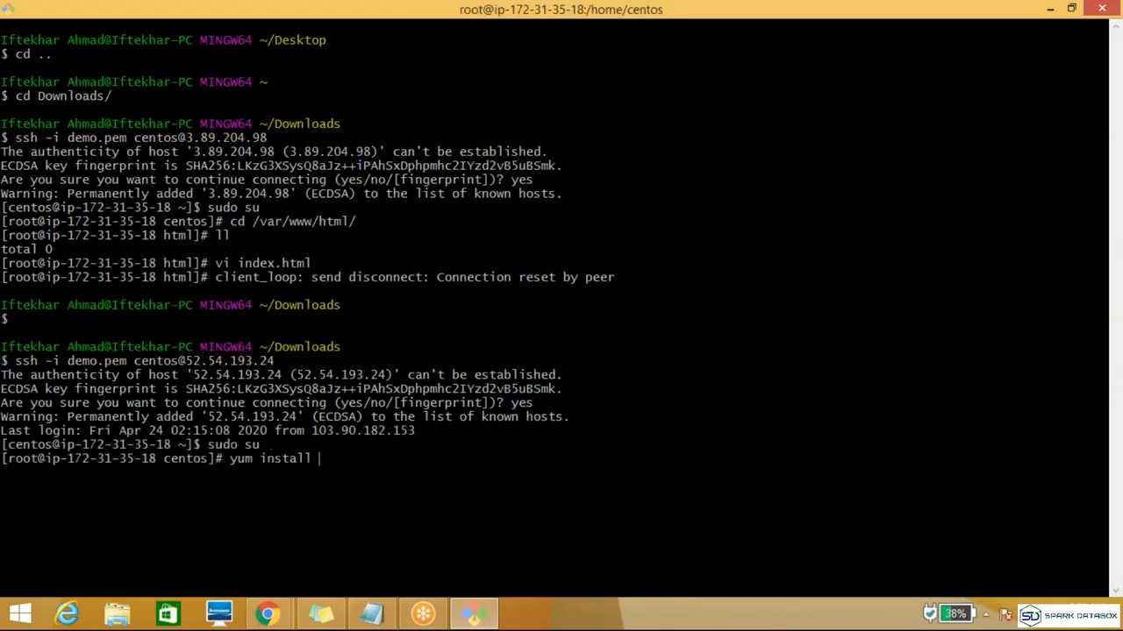
{"action": "type", "text": "easy"}
{"action": "key", "text": "BackSpace"}
{"action": "key", "text": "BackSpace"}
{"action": "key", "text": "BackSpace"}
{"action": "key", "text": "BackSpace"}
{"action": "key", "text": "BackSpace"}
{"action": "key", "text": "BackSpace"}
{"action": "key", "text": "BackSpace"}
{"action": "key", "text": "BackSpace"}
{"action": "key", "text": "BackSpace"}
{"action": "key", "text": "BackSpace"}
{"action": "key", "text": "BackSpace"}
{"action": "key", "text": "BackSpace"}
{"action": "key", "text": "BackSpace"}
{"action": "key", "text": "BackSpace"}
{"action": "key", "text": "BackSpace"}
{"action": "key", "text": "BackSpace"}
Step: Install pip on the server with easy_install pip
{"action": "type", "text": "easy_install pip"}
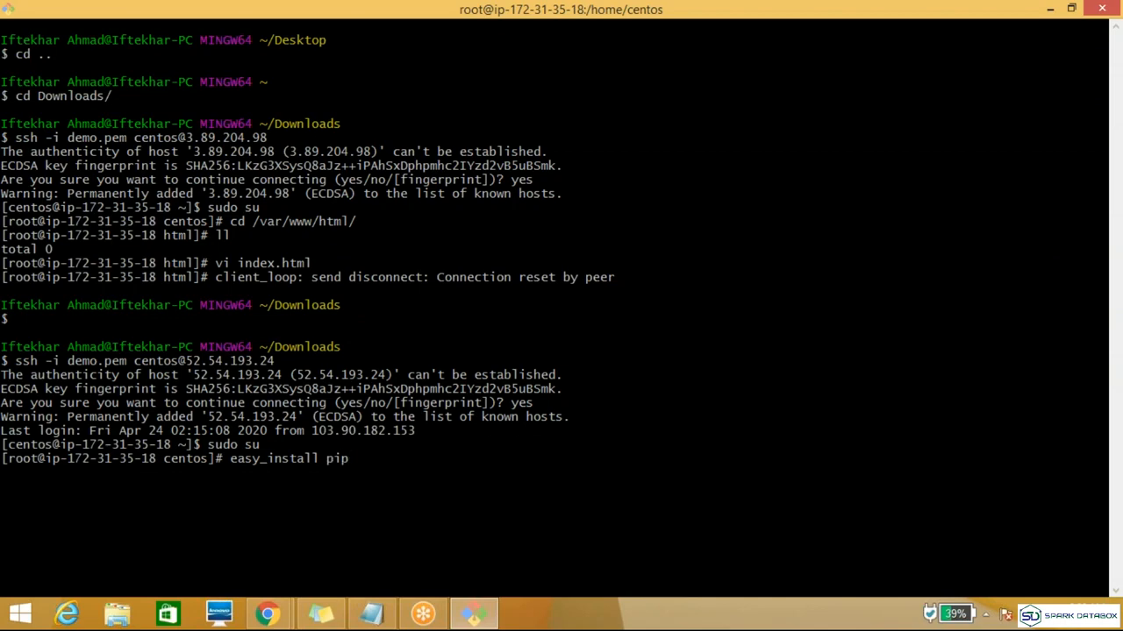
{"action": "key", "text": "Return"}
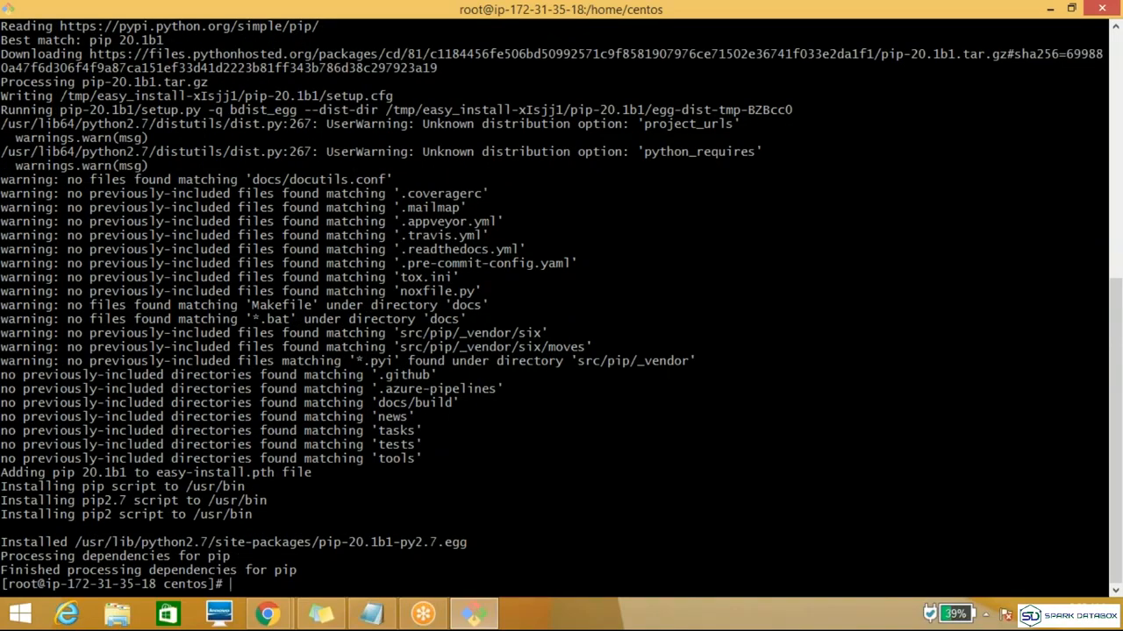
Step: Install the AWS command-line interface on the server with pip install awscli
{"action": "type", "text": "pip install aws"}
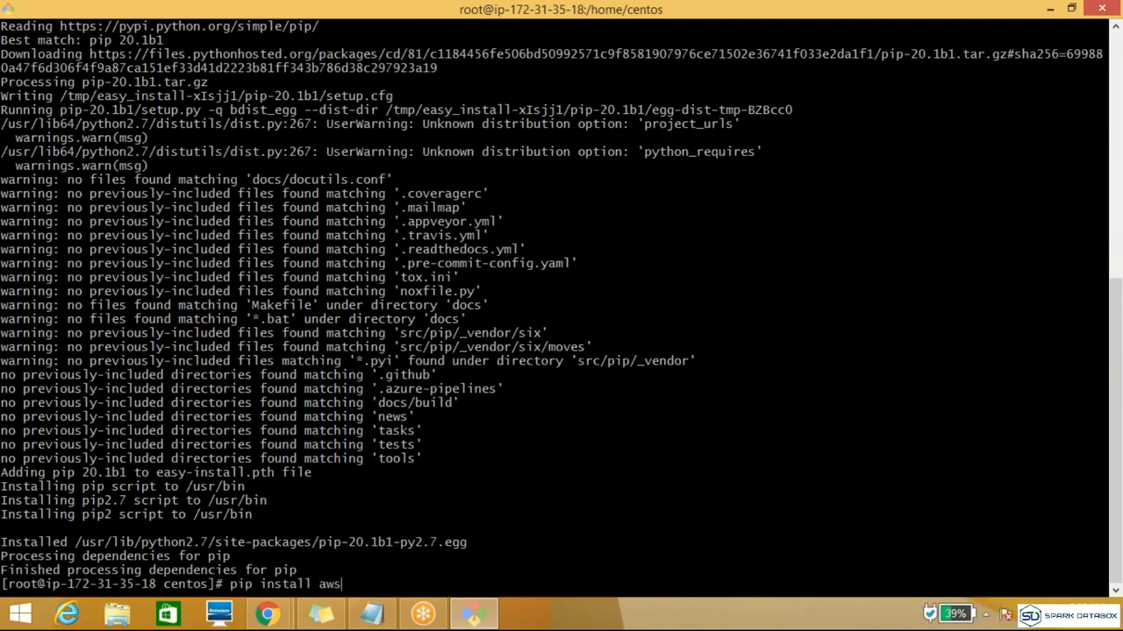
{"action": "type", "text": "cli"}
{"action": "key", "text": "Return"}
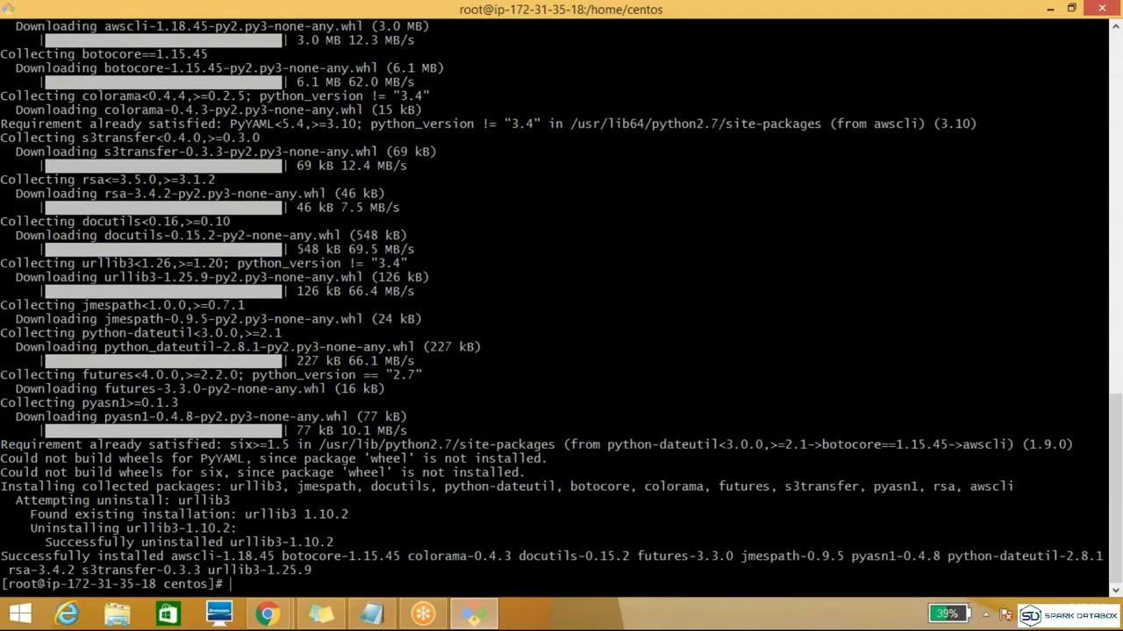
{"action": "key", "text": "Return"}
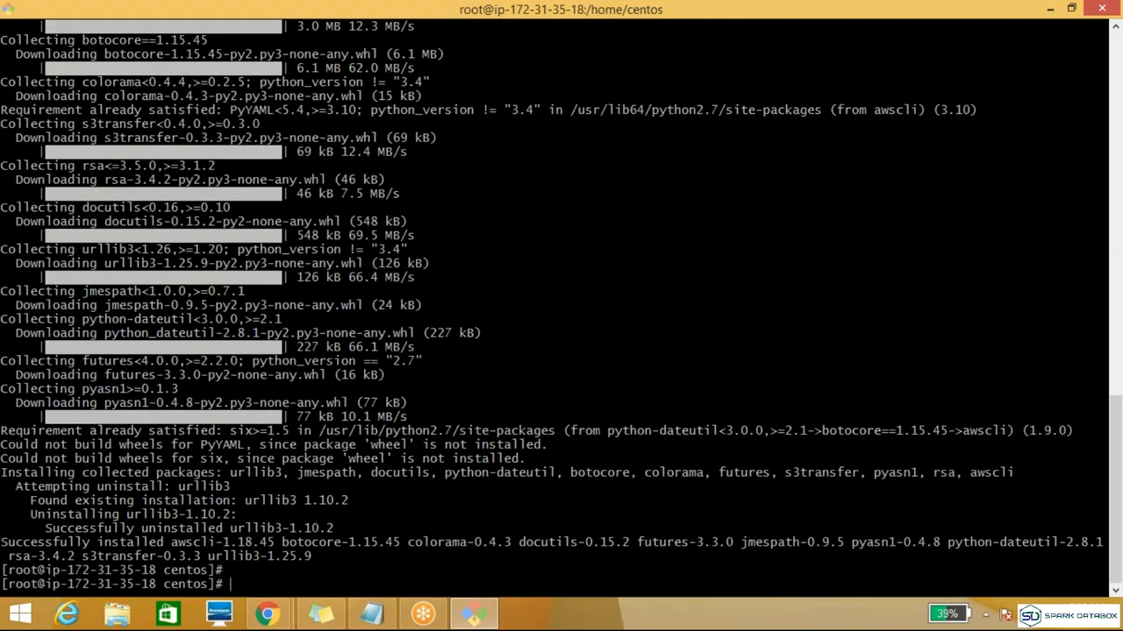
Step: Start setting up the AWS CLI credentials with aws configure
{"action": "type", "text": "aws configure"}
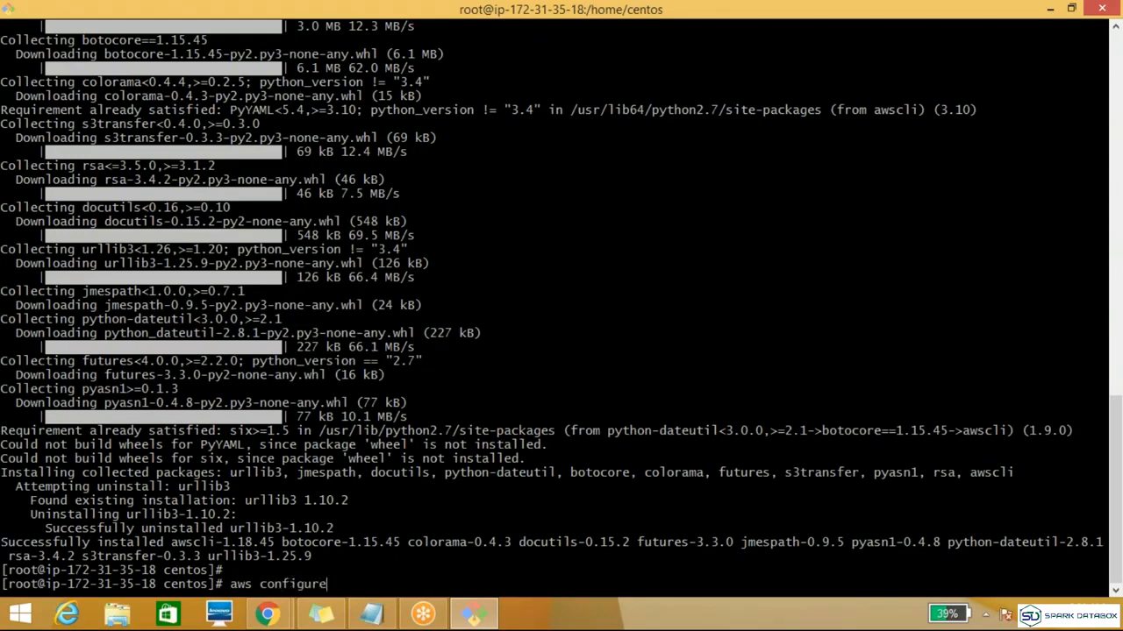
{"action": "key", "text": "Return"}
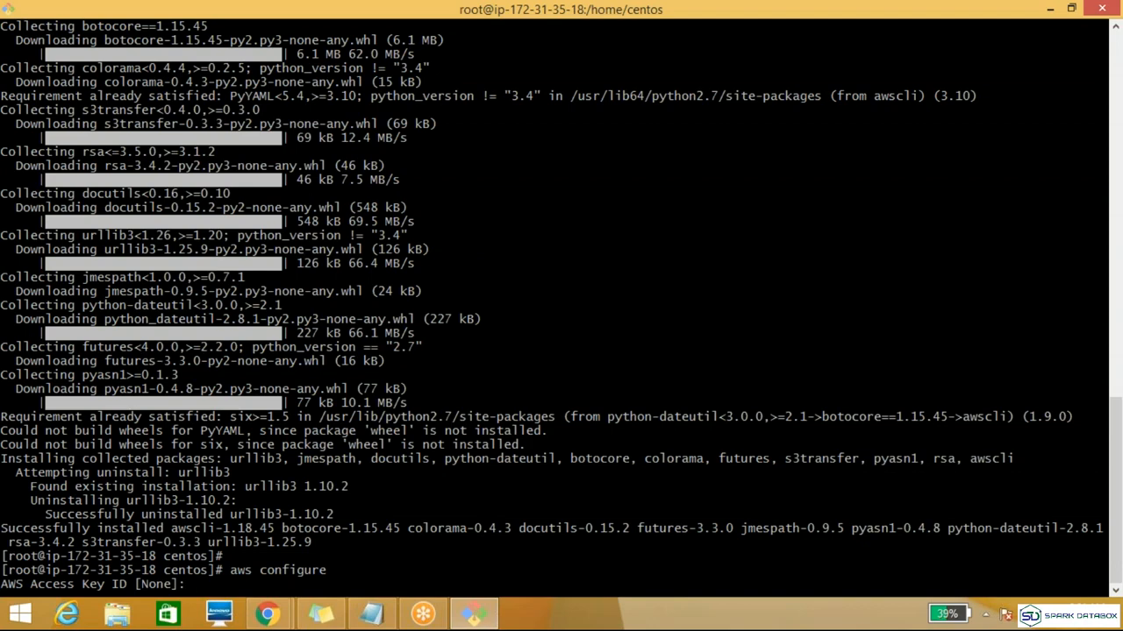
Step: Switch to the AWS console in Chrome and open the existing IAM user's security credentials
{"action": "key", "text": "alt+Tab"}
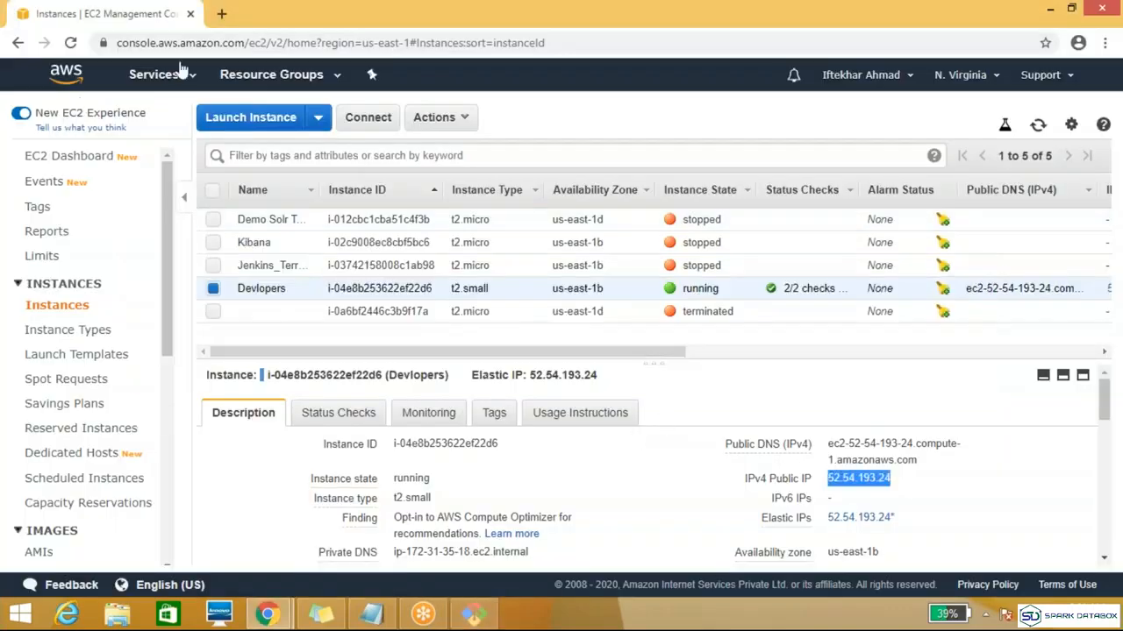
{"action": "left_click", "coordinate": [184, 79]}
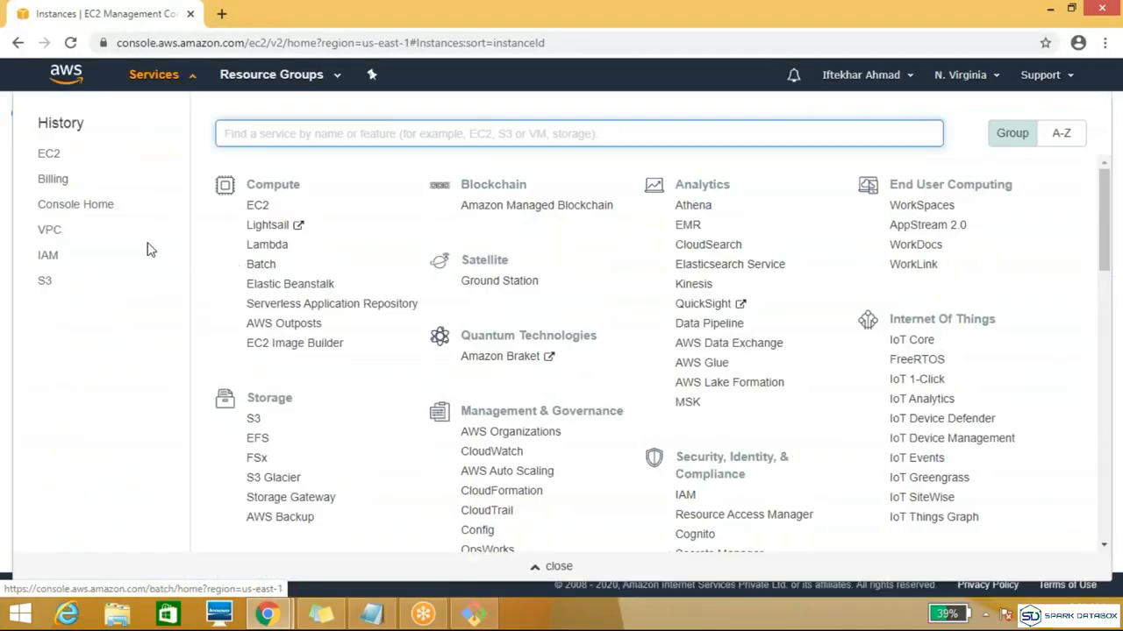
{"action": "left_click", "coordinate": [48, 255]}
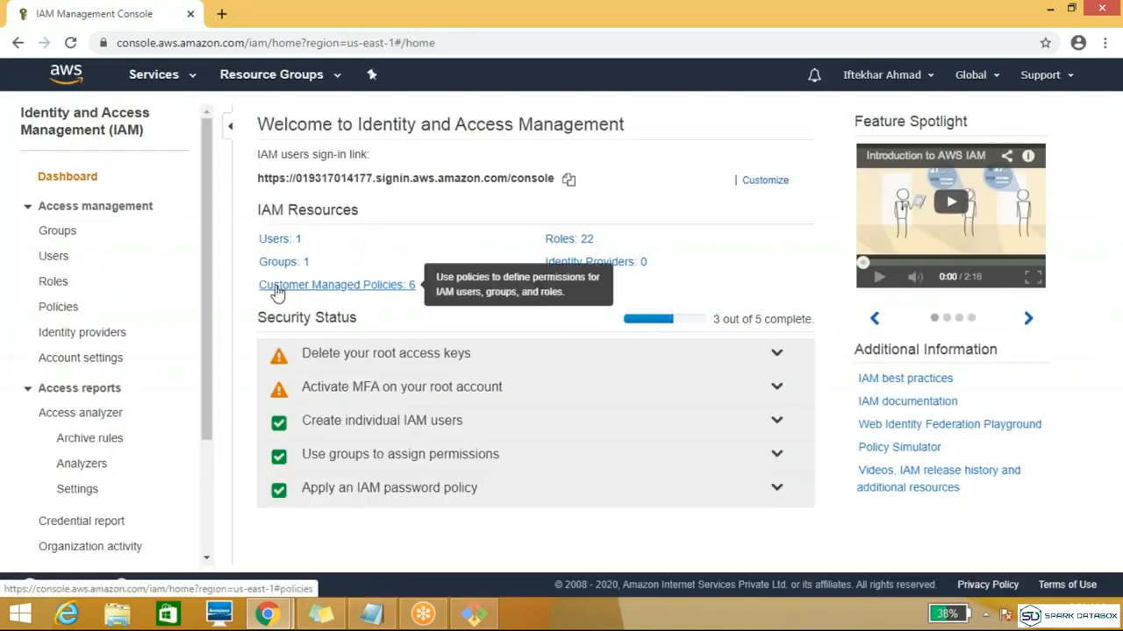
{"action": "left_click", "coordinate": [279, 239]}
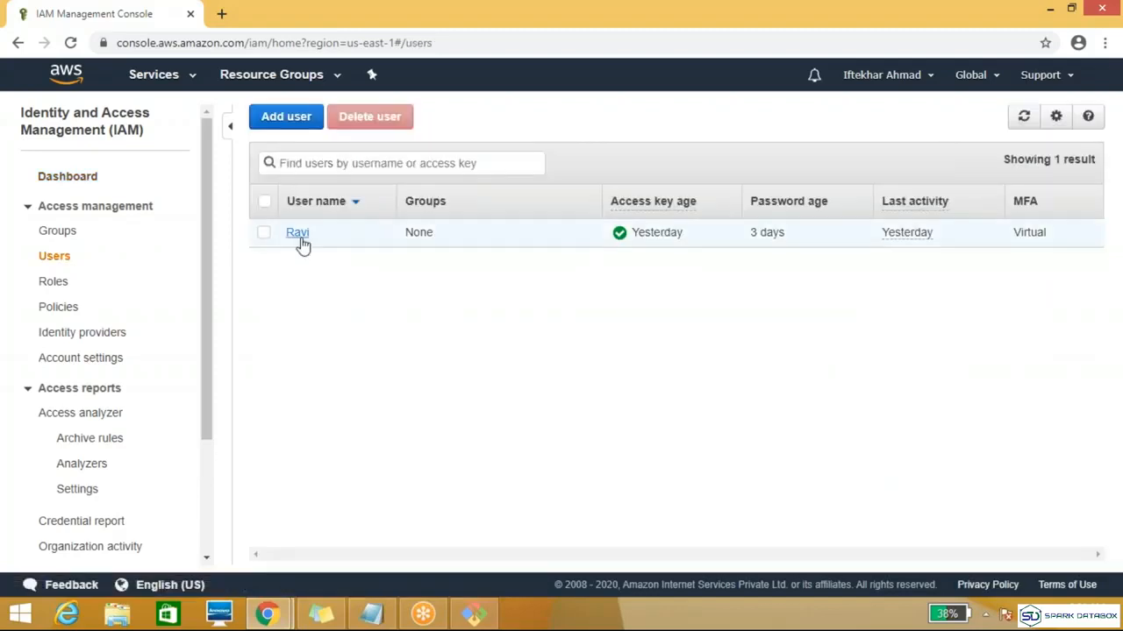
{"action": "left_click", "coordinate": [300, 238]}
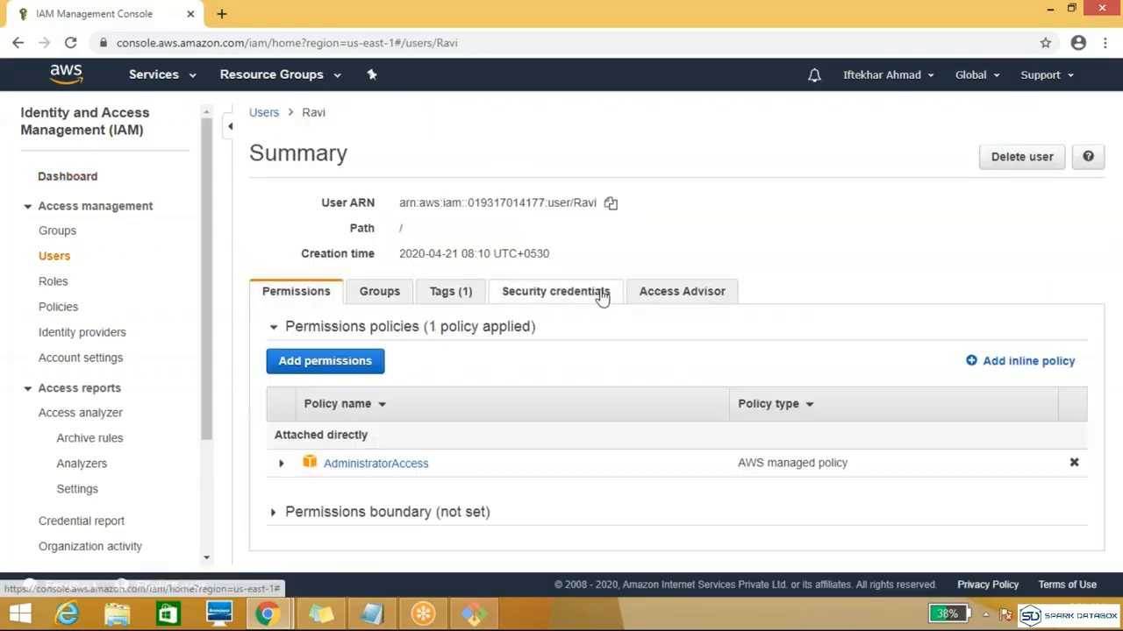
{"action": "left_click", "coordinate": [602, 297]}
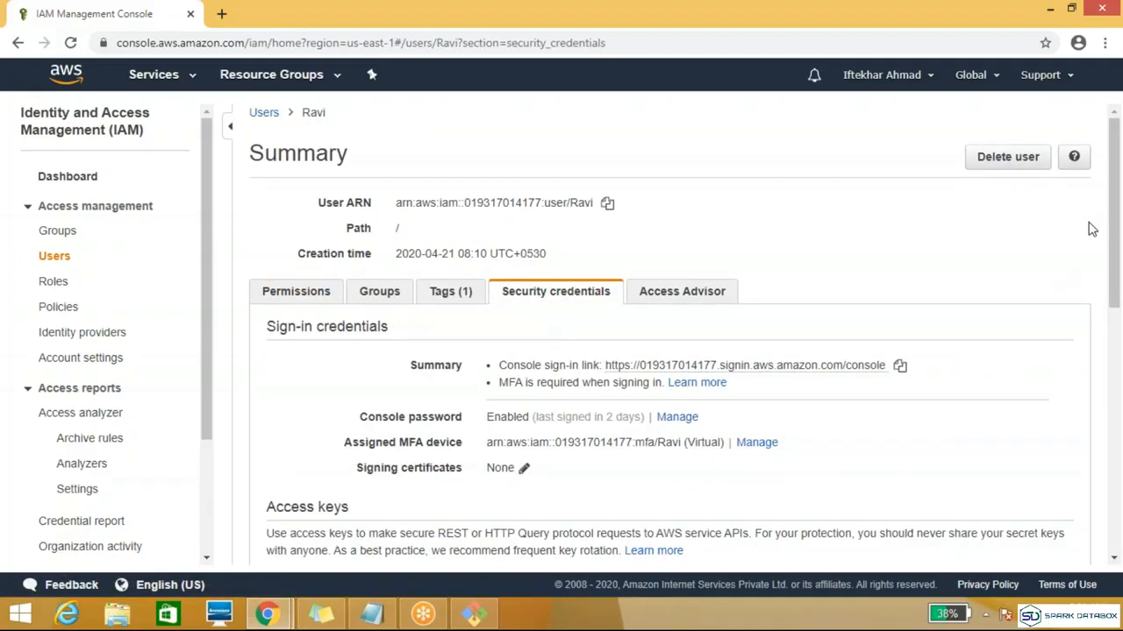
Step: Delete the IAM user's existing access key and create a new access key
{"action": "left_click_drag", "start_coordinate": [1114, 250], "coordinate": [1117, 351]}
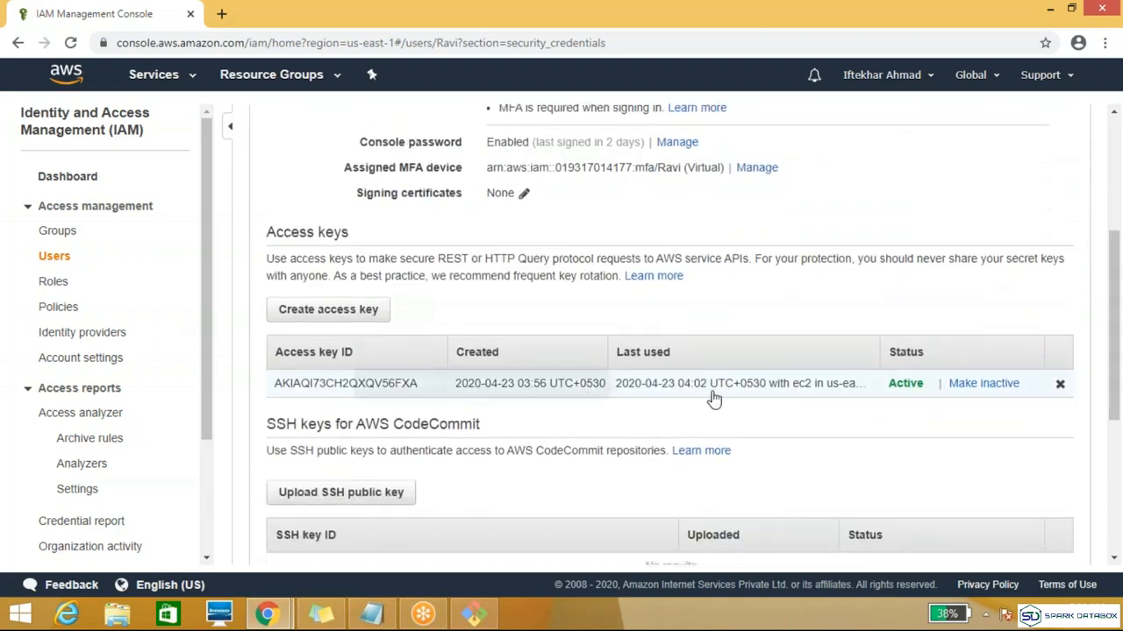
{"action": "left_click", "coordinate": [1061, 386]}
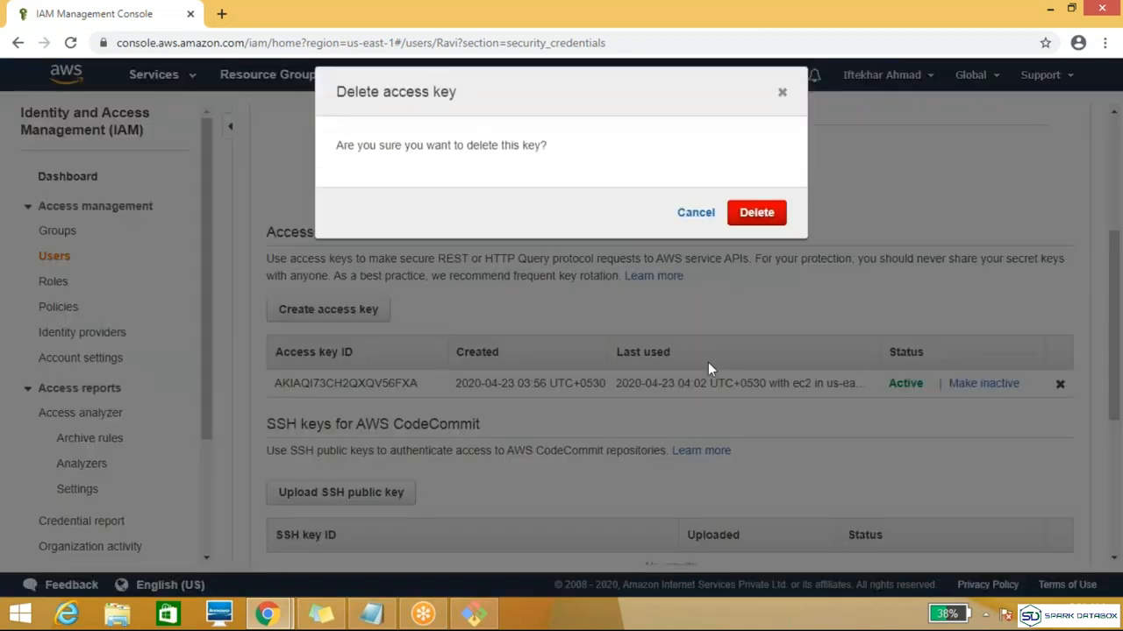
{"action": "left_click", "coordinate": [752, 213]}
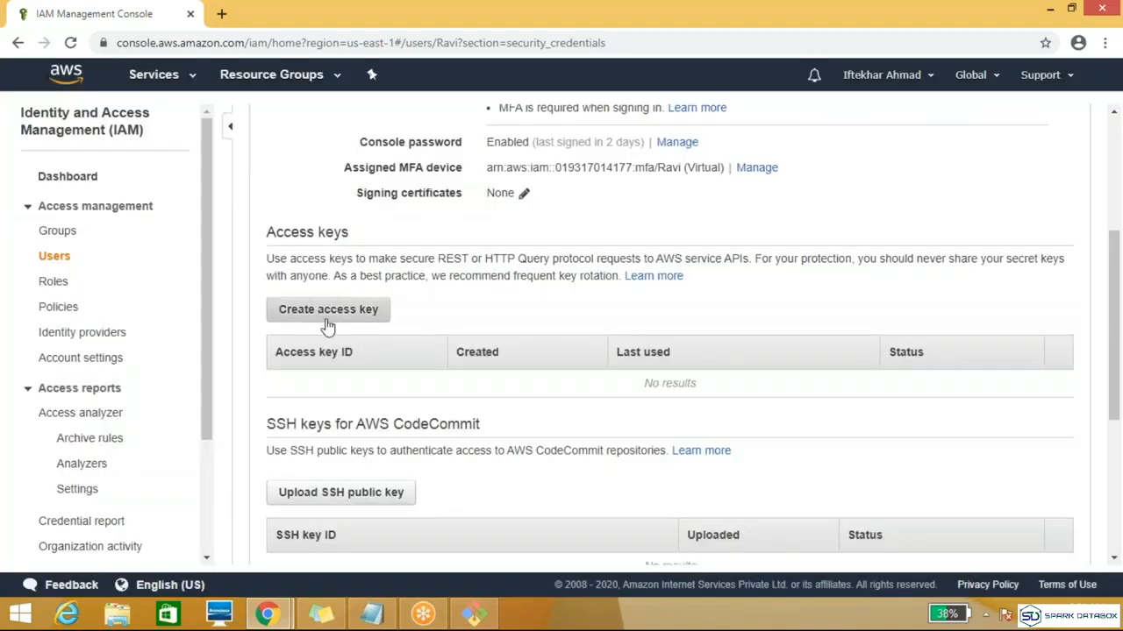
{"action": "left_click", "coordinate": [327, 311]}
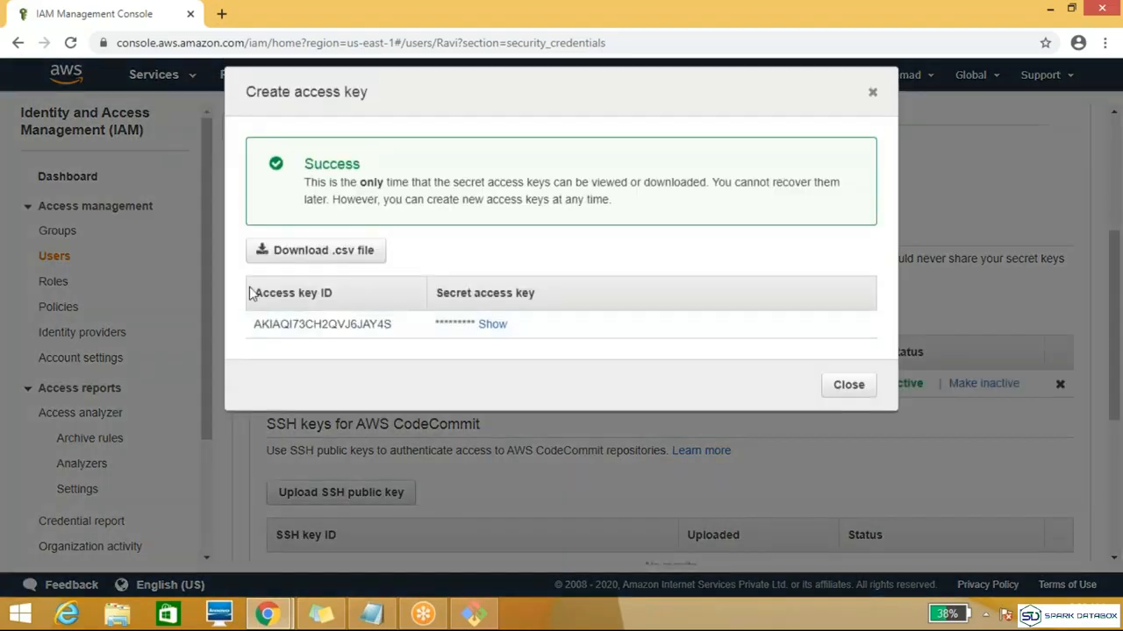
Step: Copy the new access key ID and enter it at the AWS Access Key ID prompt in the terminal
{"action": "double_click", "coordinate": [309, 326]}
{"action": "key", "text": "super+c"}
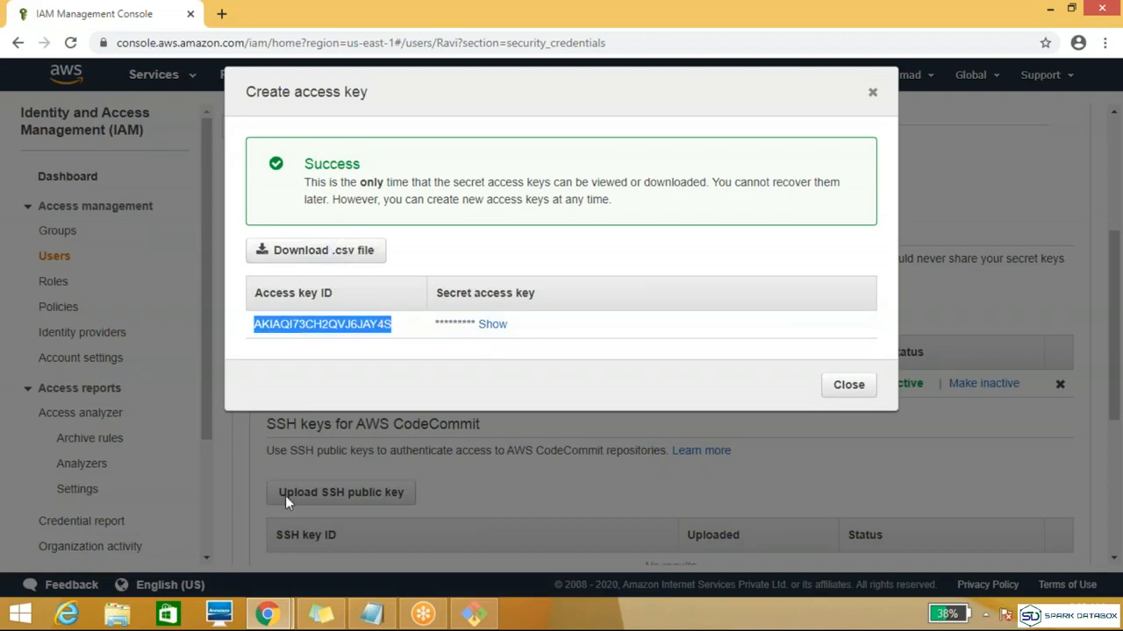
{"action": "left_click", "coordinate": [359, 474]}
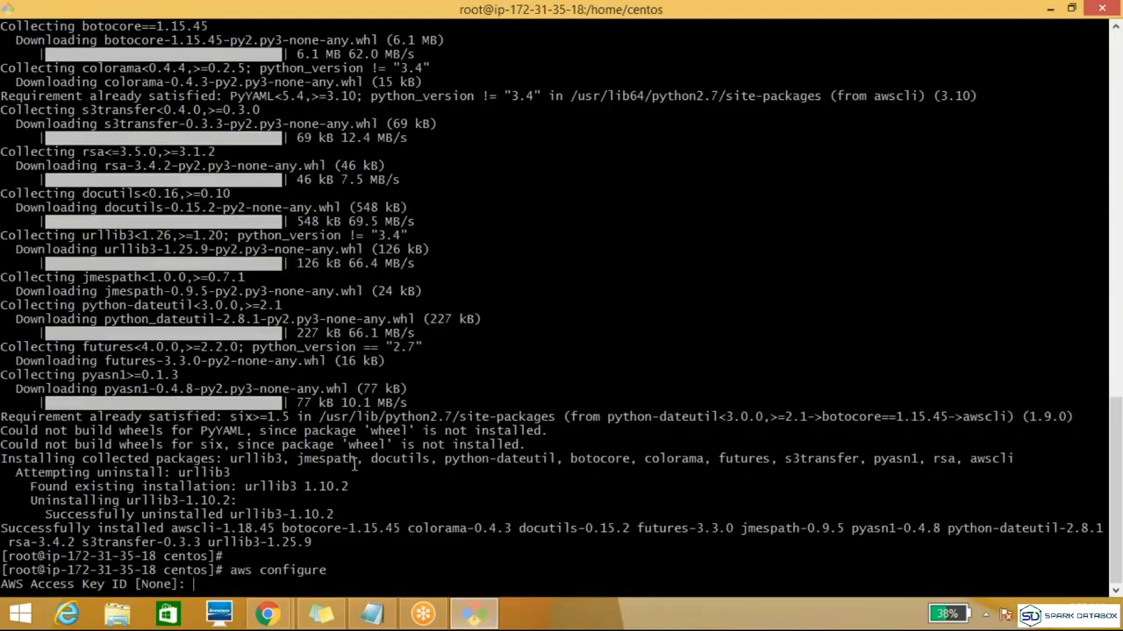
{"action": "right_click", "coordinate": [354, 466]}
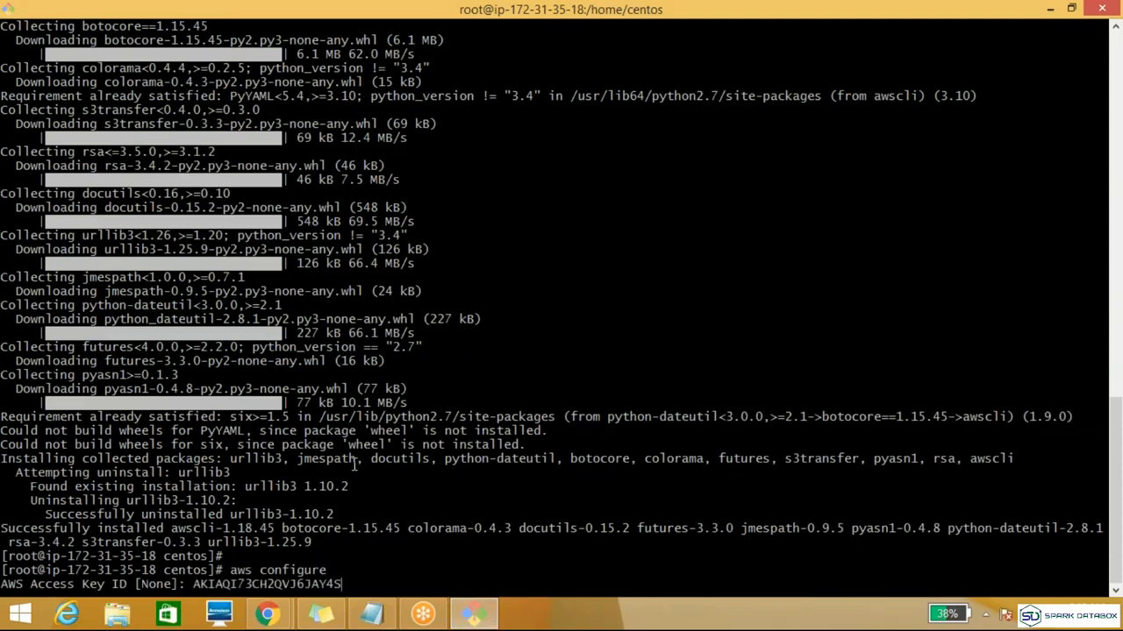
{"action": "key", "text": "Return"}
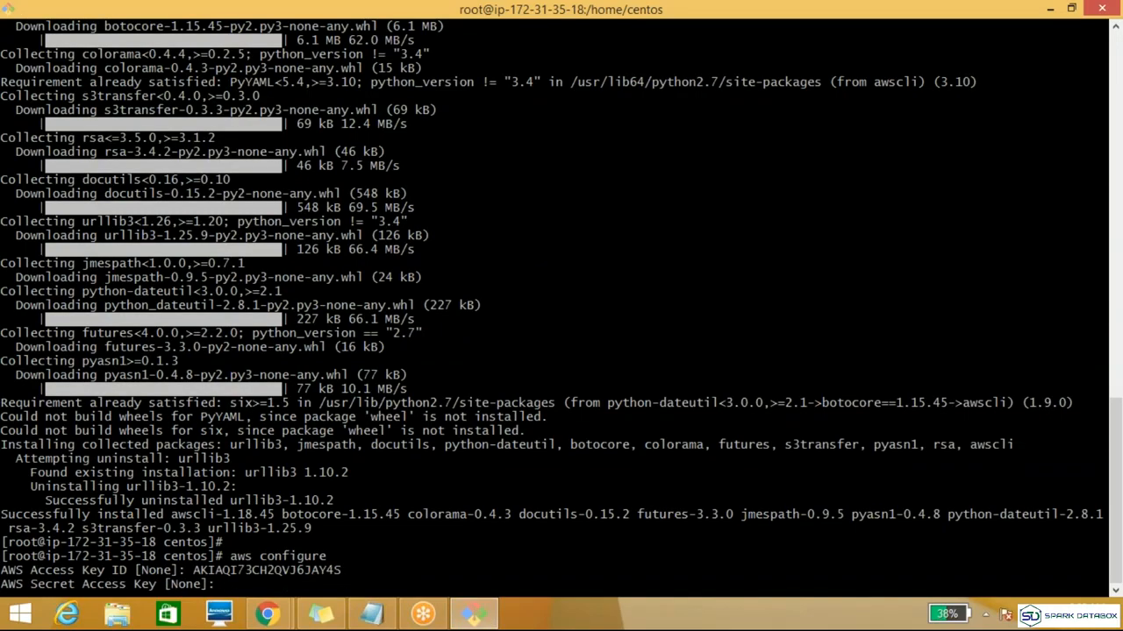
Step: Copy the new secret access key from the AWS console and enter it at the AWS Secret Access Key prompt in the terminal
{"action": "key", "text": "alt+Tab"}
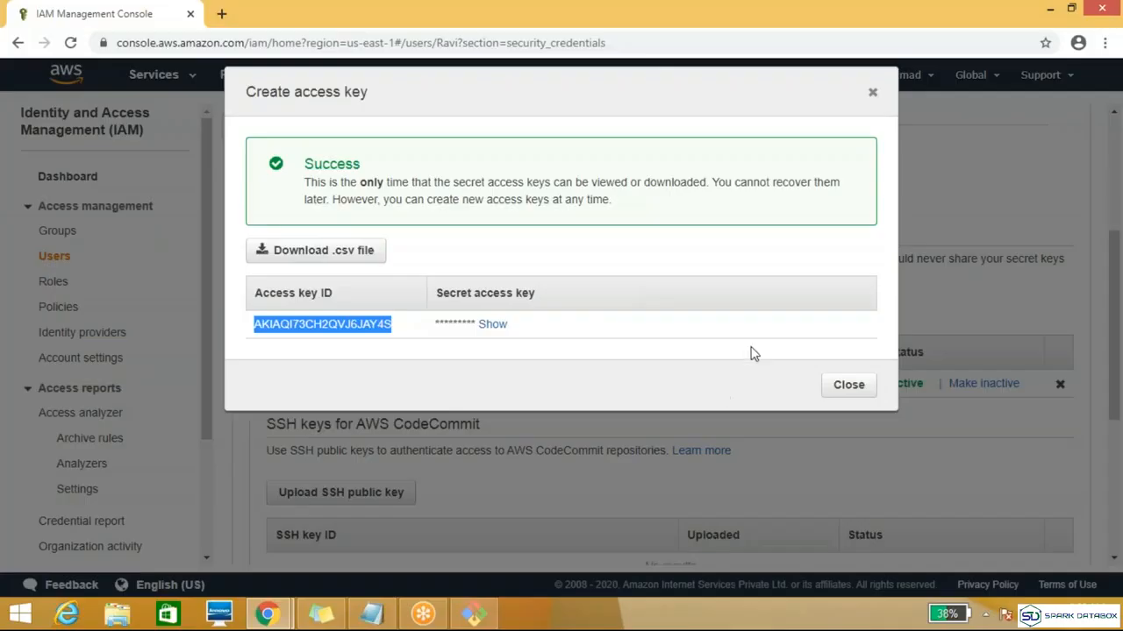
{"action": "double_click", "coordinate": [494, 325]}
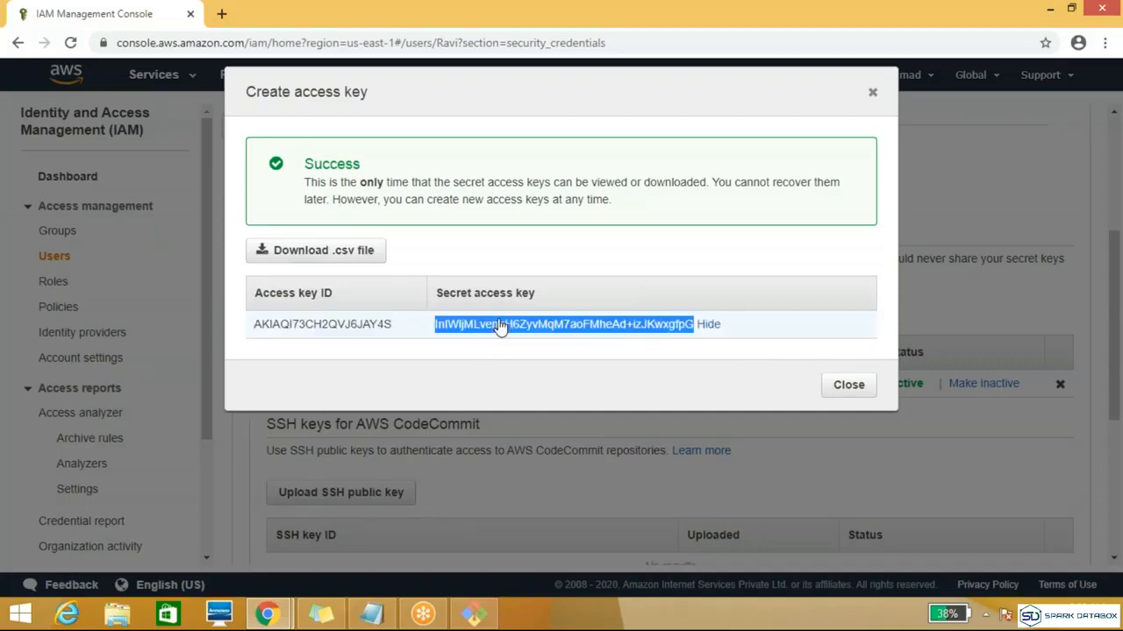
{"action": "key", "text": "alt+Tab"}
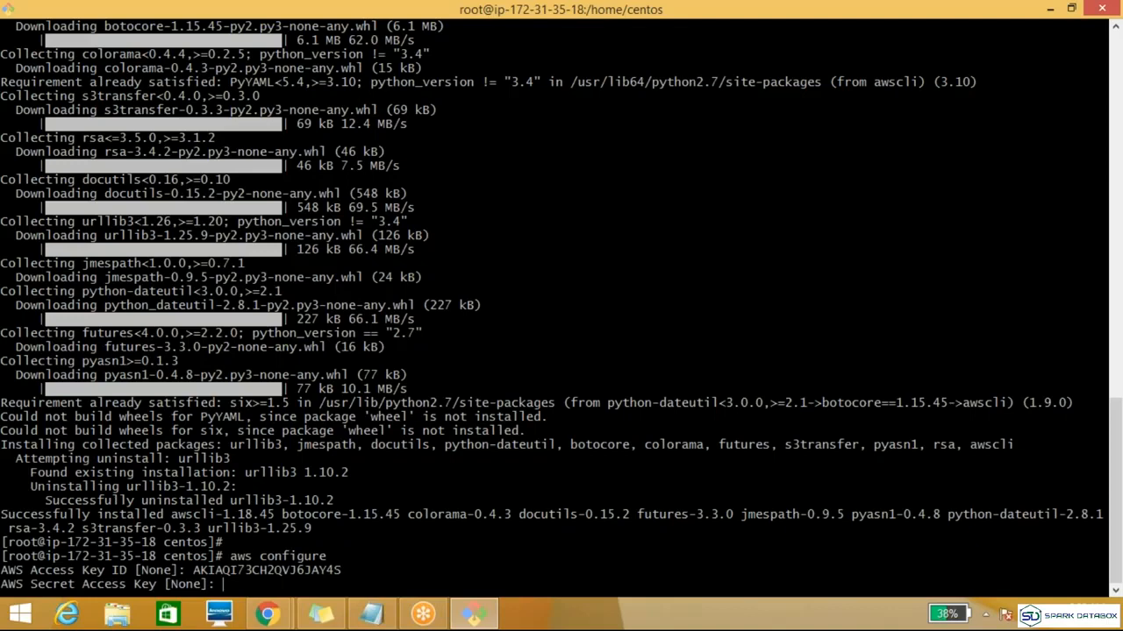
{"action": "key", "text": "shift+Insert"}
{"action": "key", "text": "Return"}
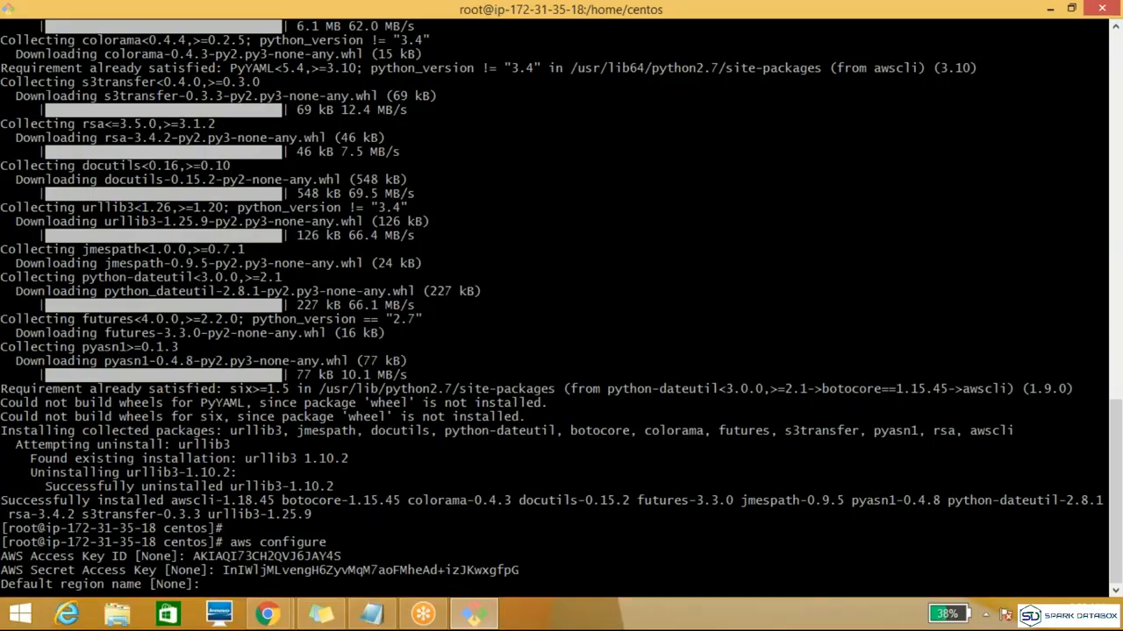
Step: Switch to the AWS console, close the access key dialog and check the region codes in the region list
{"action": "key", "text": "alt+Tab"}
{"action": "left_click", "coordinate": [875, 92]}
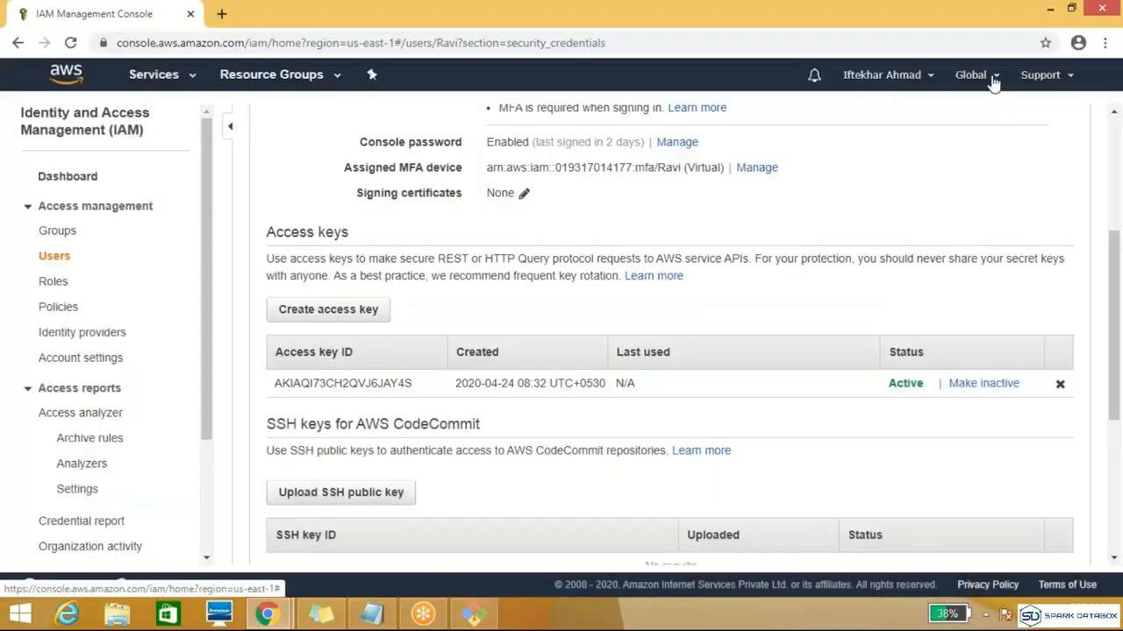
{"action": "left_click", "coordinate": [994, 78]}
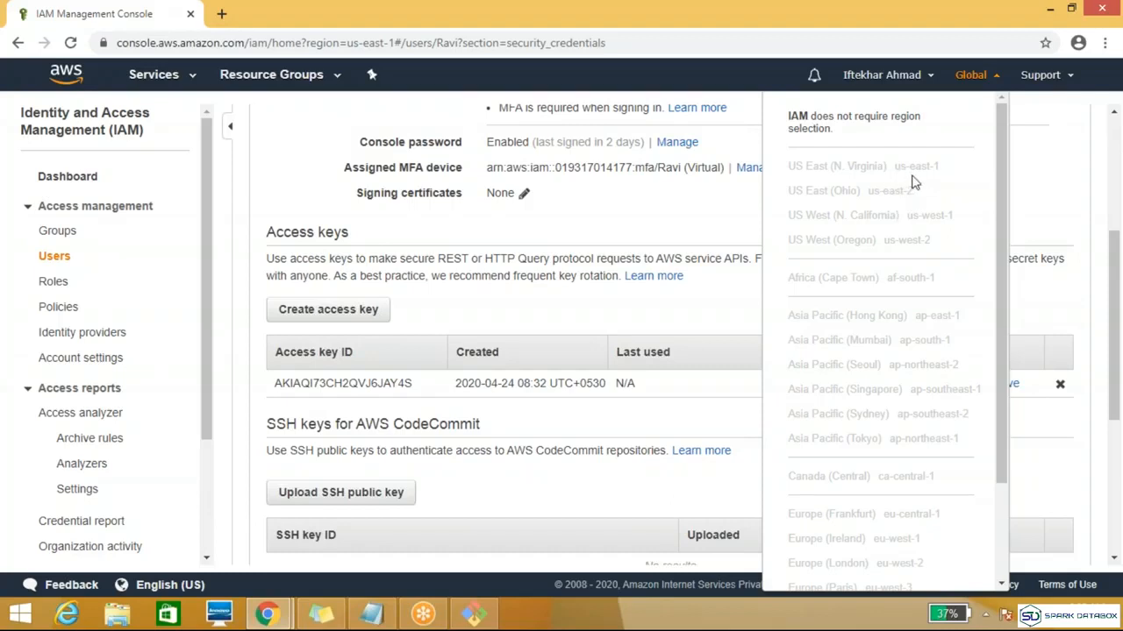
{"action": "left_click", "coordinate": [928, 75]}
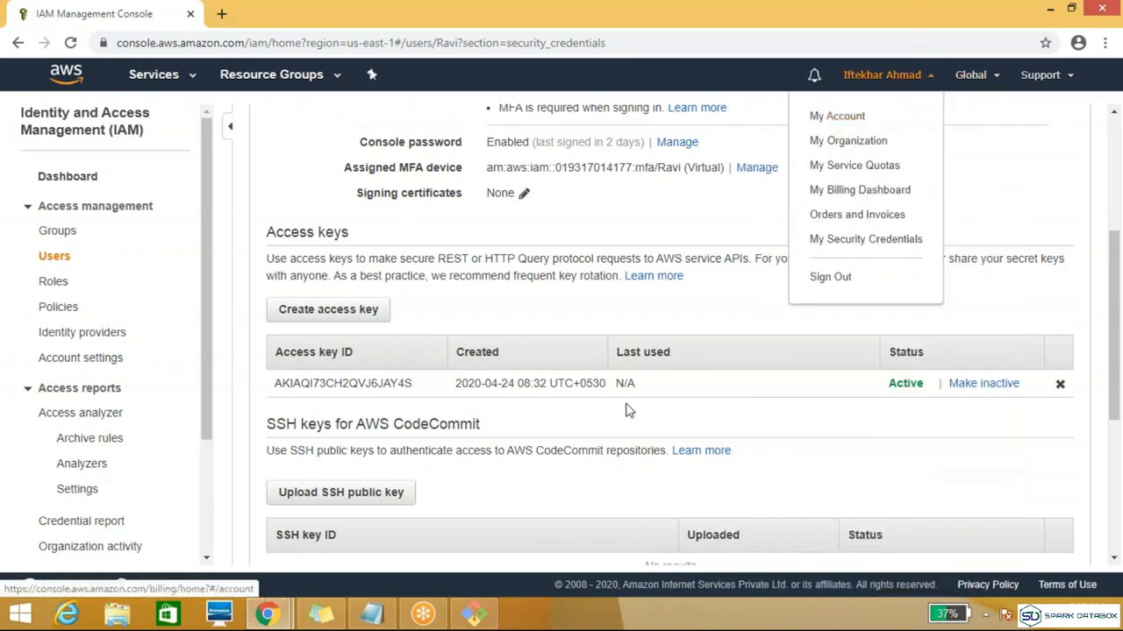
Step: Return to the terminal and set the default region name to us-east-1 and the default output format to json
{"action": "left_click", "coordinate": [473, 614]}
{"action": "type", "text": "u"}
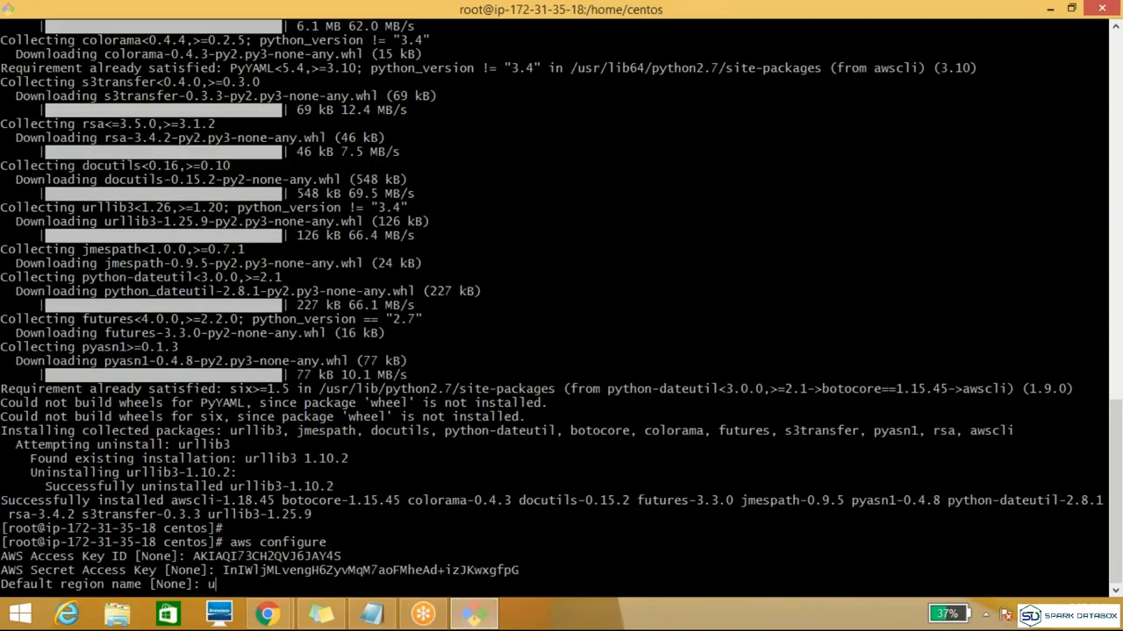
{"action": "type", "text": "s-east-1"}
{"action": "key", "text": "Return"}
{"action": "type", "text": "jso"}
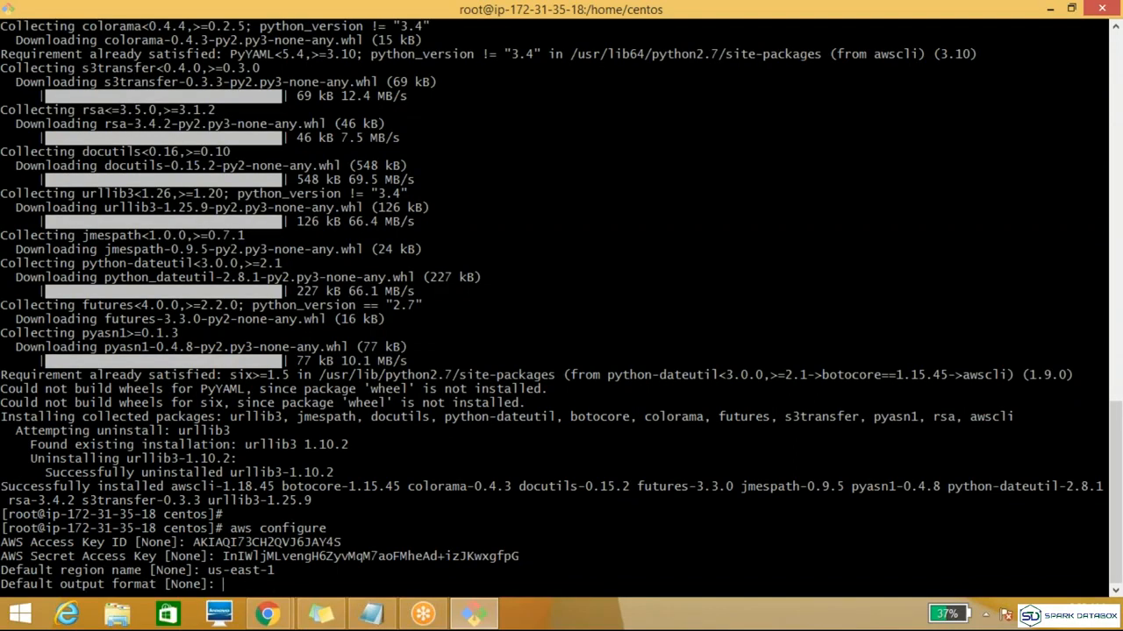
{"action": "type", "text": "n"}
{"action": "key", "text": "Return"}
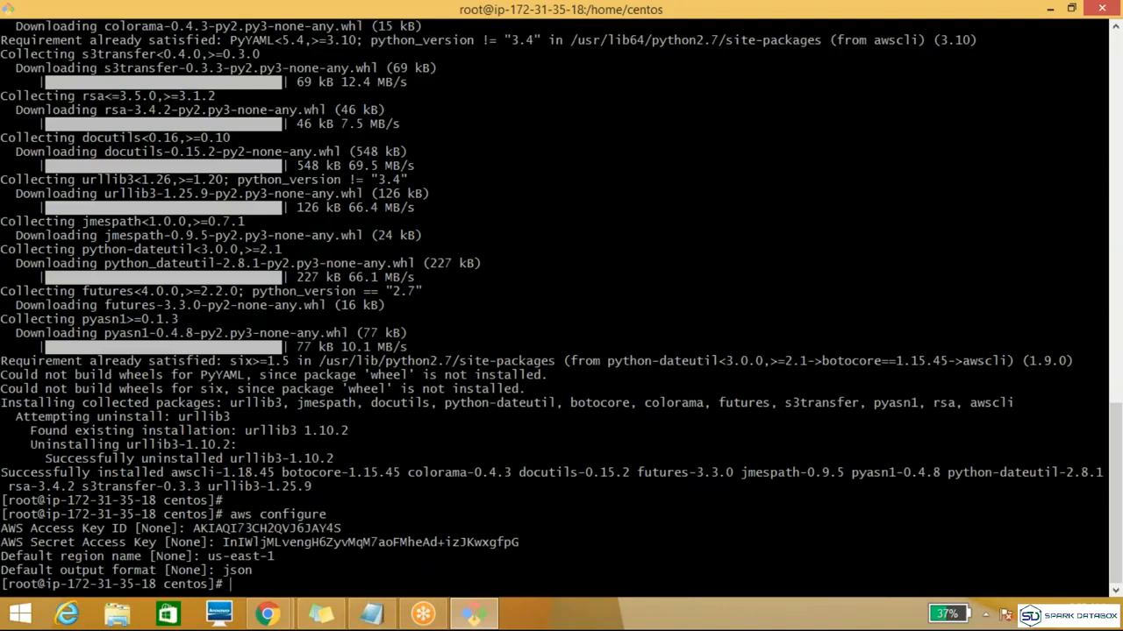
Step: List the account's S3 buckets from the terminal with aws s3 ls
{"action": "type", "text": "aws s3 ls"}
{"action": "key", "text": "Return"}
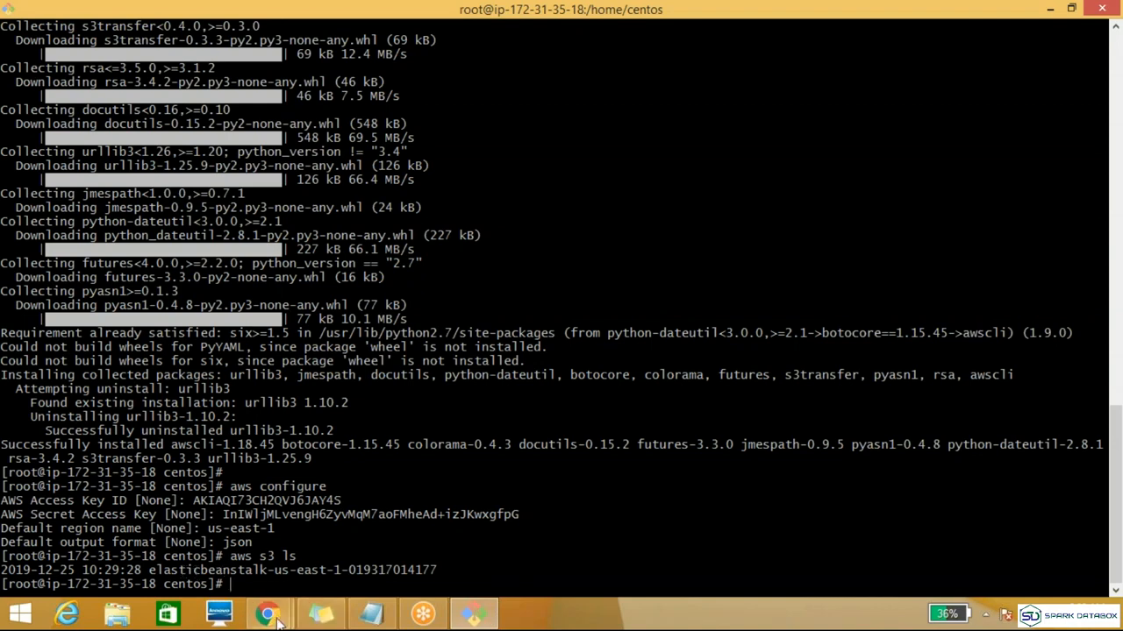
Step: Switch to the EC2 console window in Chrome and go to S3 to view the bucket list
{"action": "mouse_move", "coordinate": [270, 616]}
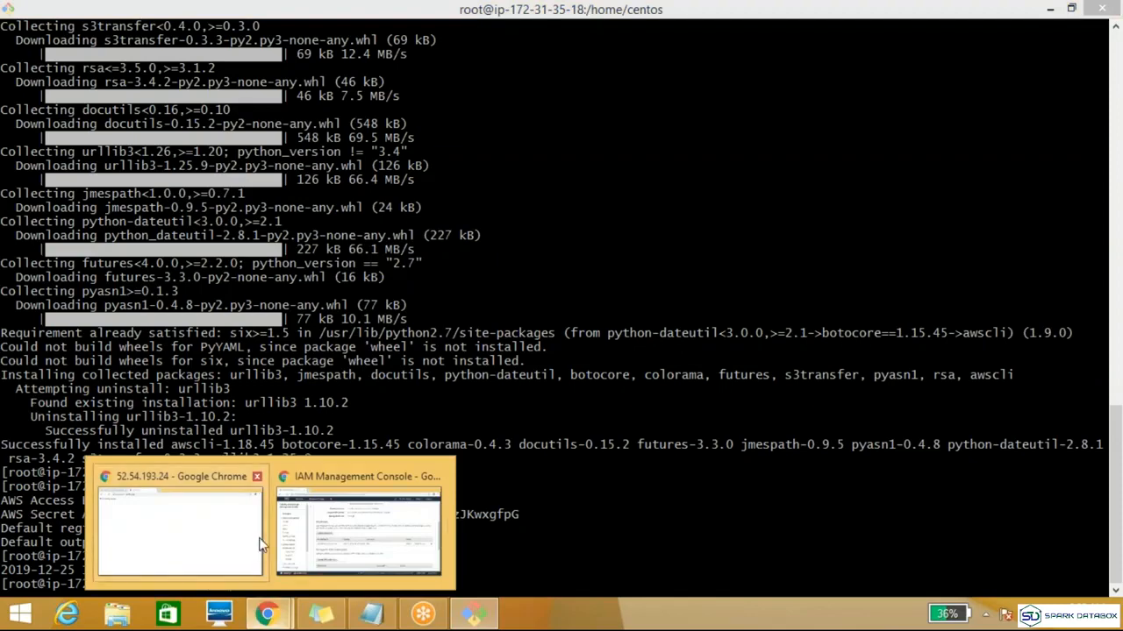
{"action": "mouse_move", "coordinate": [170, 522]}
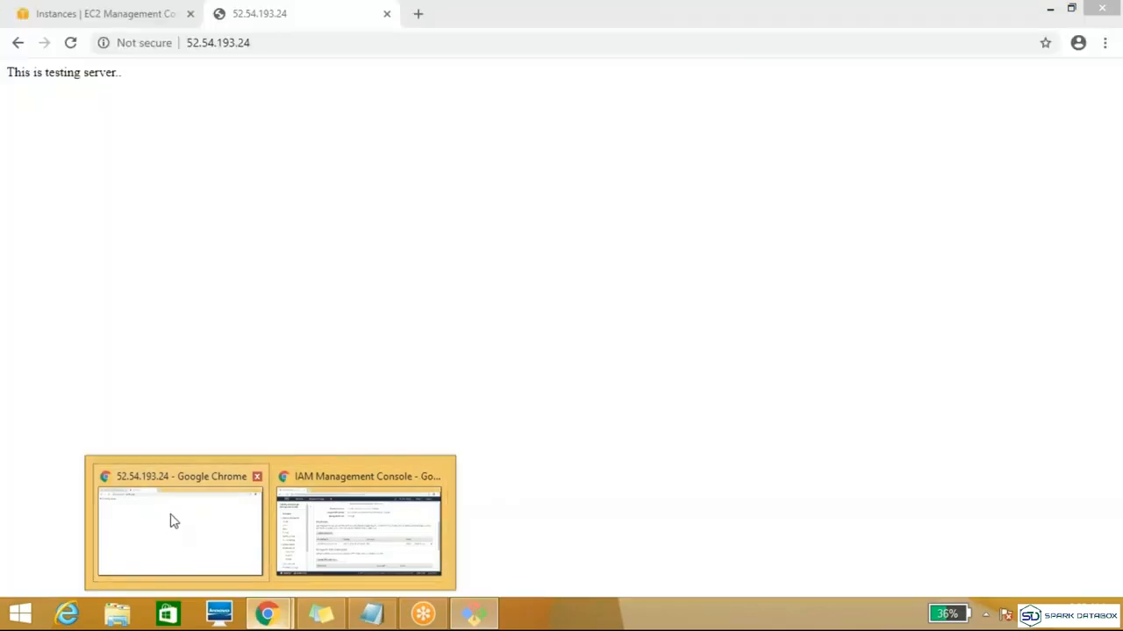
{"action": "mouse_move", "coordinate": [368, 500]}
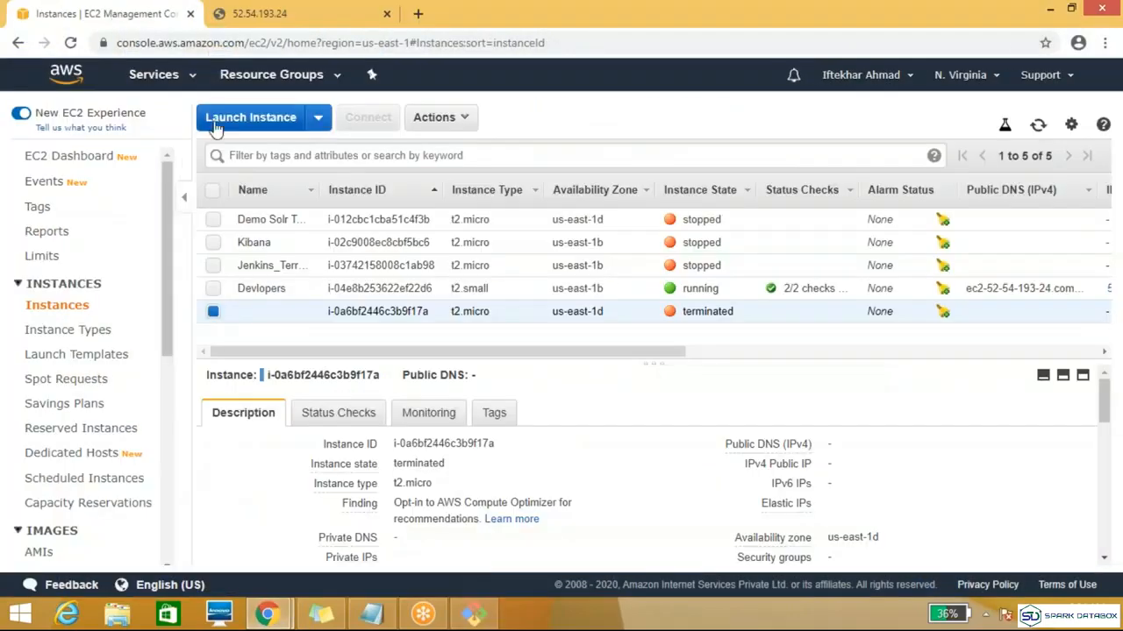
{"action": "left_click", "coordinate": [185, 81]}
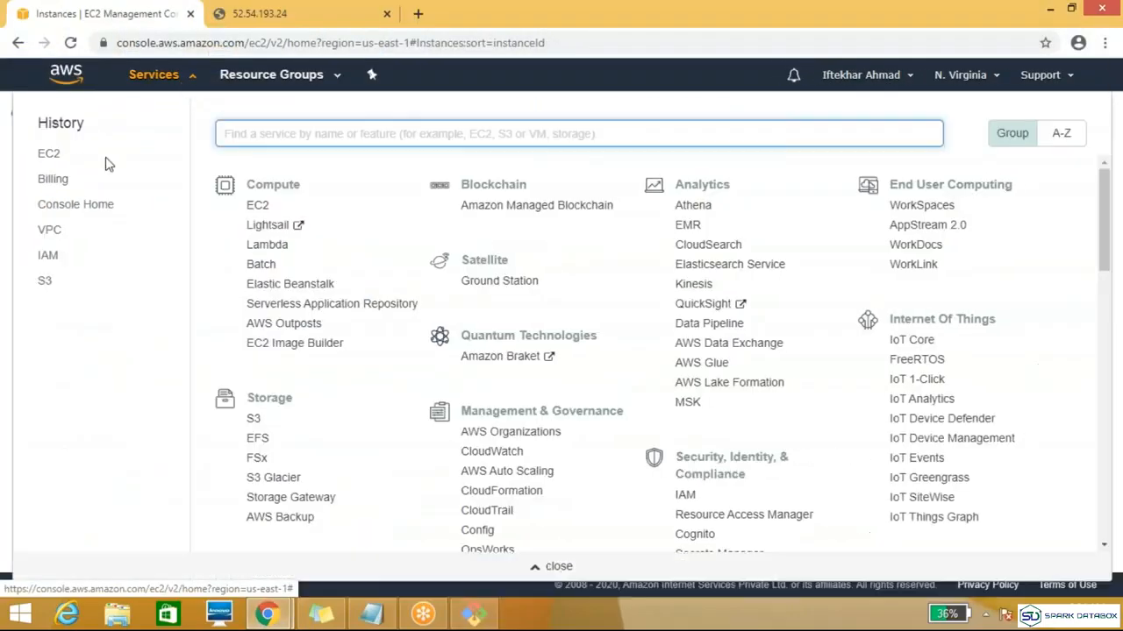
{"action": "left_click", "coordinate": [45, 286]}
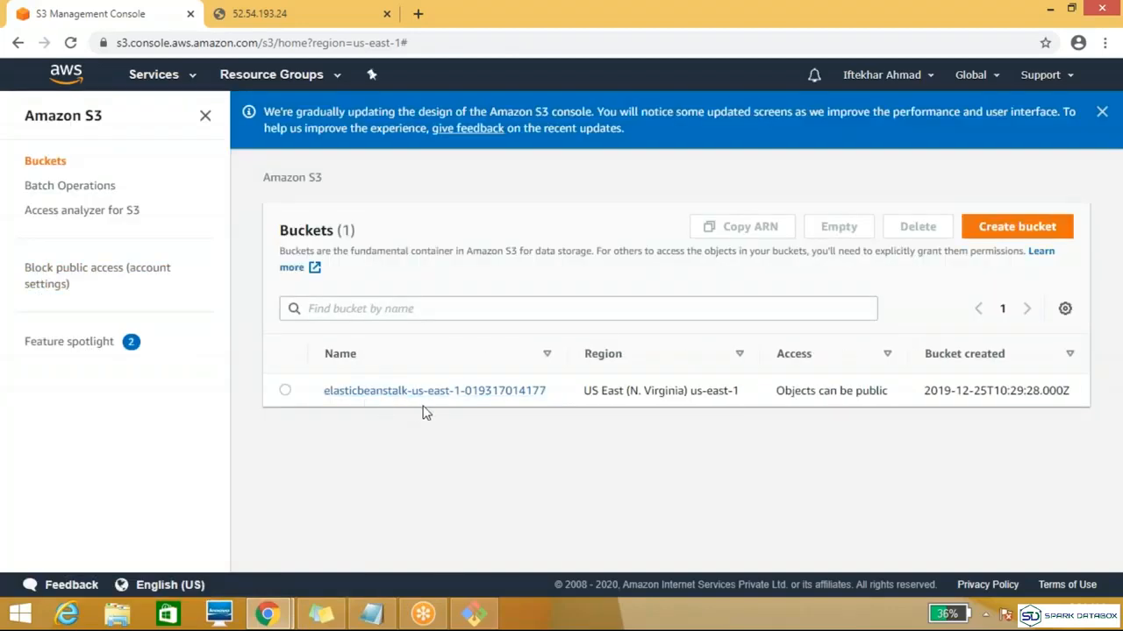
Step: Copy the aws ec2 run-instances command from the Topic file in Notepad and paste it at the terminal prompt
{"action": "left_click", "coordinate": [474, 615]}
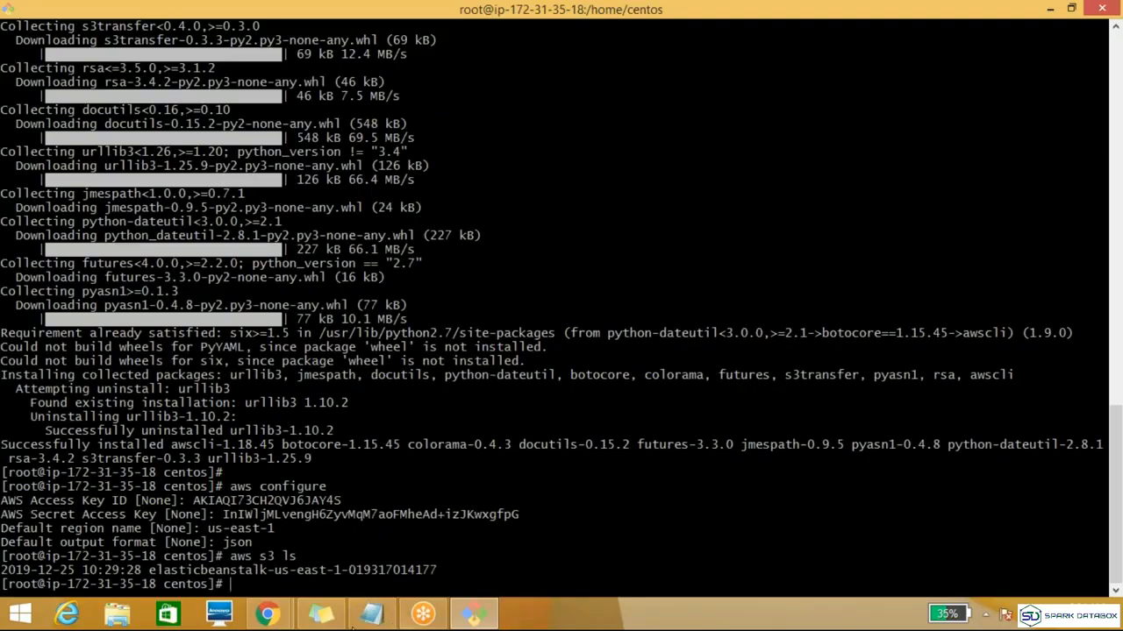
{"action": "left_click", "coordinate": [377, 619]}
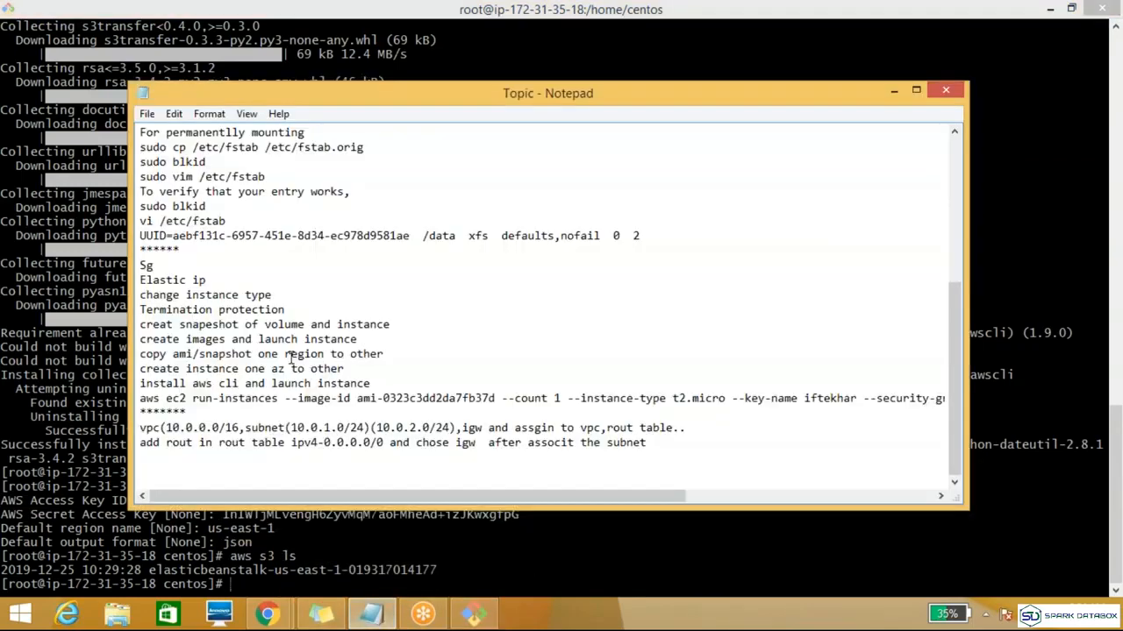
{"action": "double_click", "coordinate": [235, 399]}
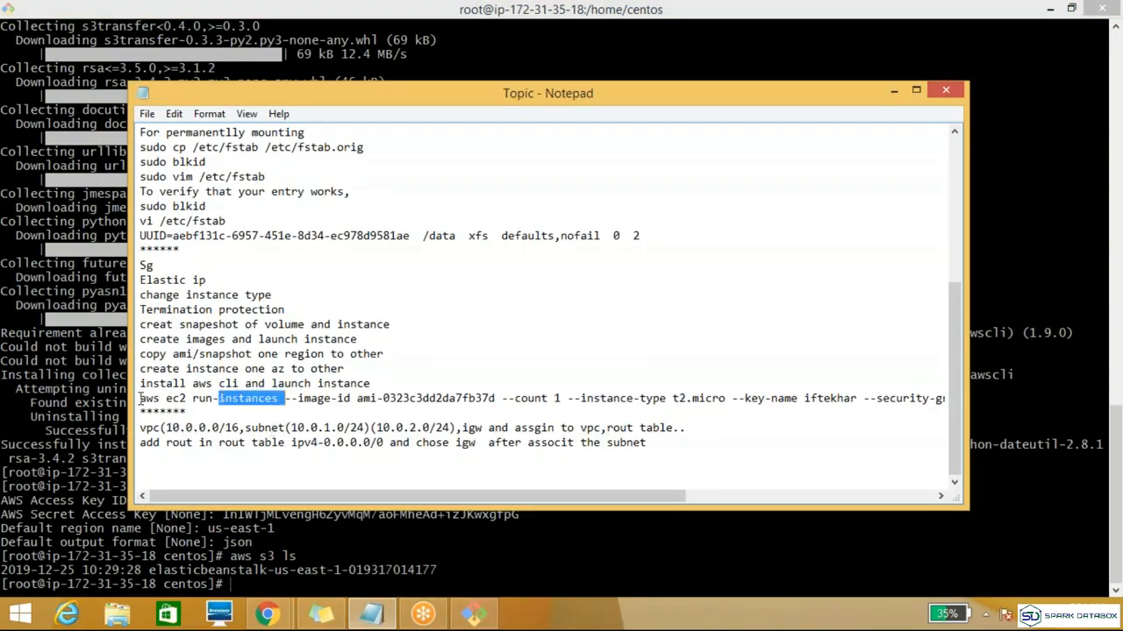
{"action": "left_click", "coordinate": [141, 399]}
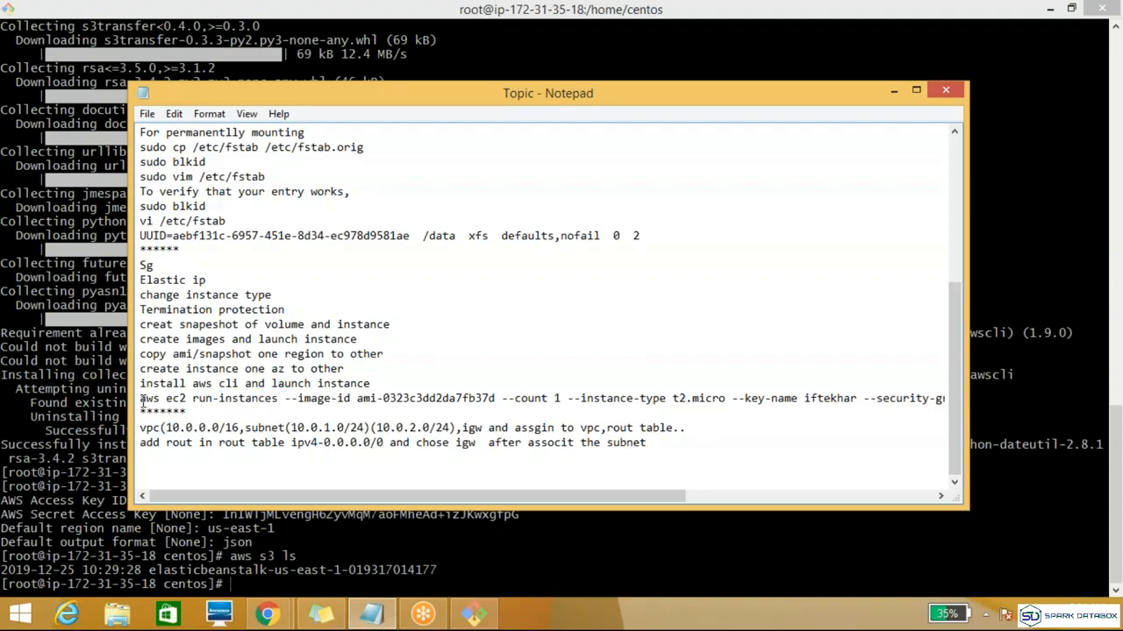
{"action": "left_click_drag", "start_coordinate": [142, 399], "coordinate": [947, 400]}
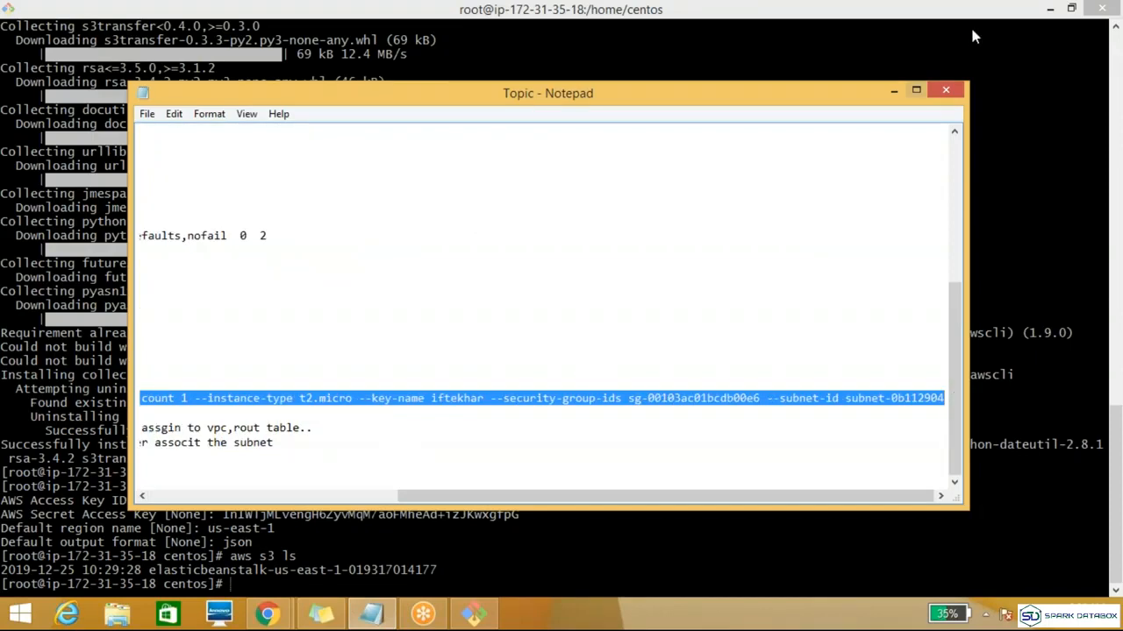
{"action": "left_click", "coordinate": [894, 91]}
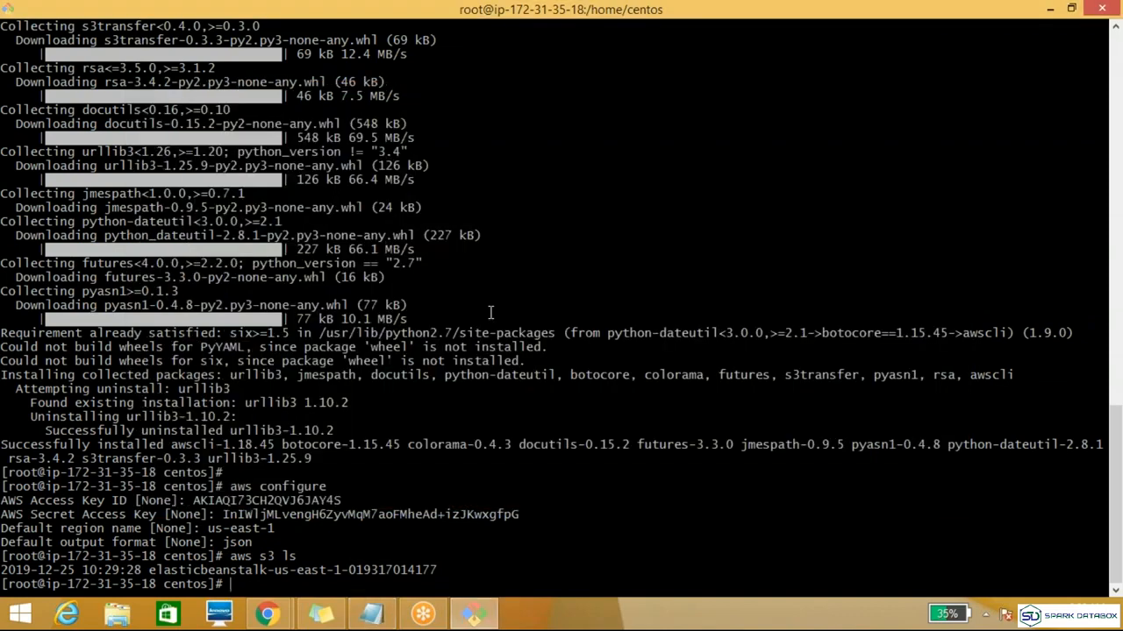
{"action": "right_click", "coordinate": [491, 312]}
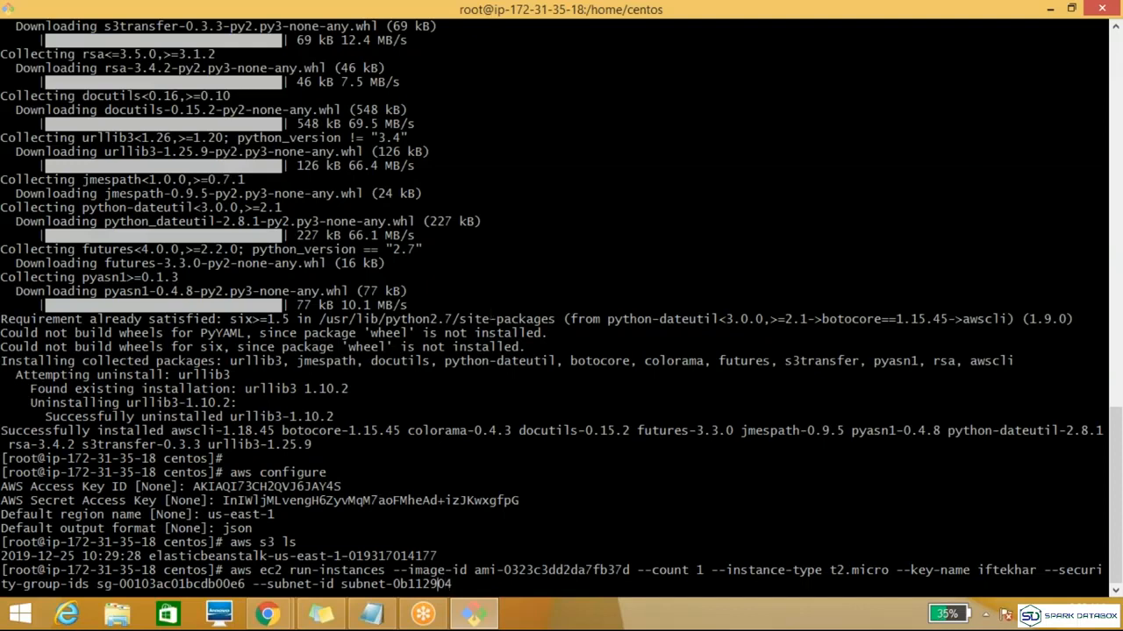
Step: Move the text cursor back into the AMI ID after --image-id in the pasted run-instances command
{"action": "key", "text": "Left"}
{"action": "key", "text": "Left"}
{"action": "key", "text": "Left"}
{"action": "key", "text": "Left"}
{"action": "key", "text": "Left"}
{"action": "key", "text": "Left"}
{"action": "key", "text": "Left"}
{"action": "key", "text": "Left"}
{"action": "key", "text": "Left"}
{"action": "key", "text": "Left"}
{"action": "key", "text": "Left"}
{"action": "key", "text": "Left"}
{"action": "key", "text": "Left"}
{"action": "key", "text": "Left"}
{"action": "key", "text": "Left"}
{"action": "key", "text": "Left"}
{"action": "key", "text": "Left"}
{"action": "key", "text": "Left"}
{"action": "key", "text": "Left"}
{"action": "key", "text": "Left"}
{"action": "key", "text": "Left"}
{"action": "key", "text": "Left"}
{"action": "key", "text": "Left"}
{"action": "key", "text": "Left"}
{"action": "key", "text": "Left"}
{"action": "key", "text": "Left"}
{"action": "key", "text": "Left"}
{"action": "key", "text": "Left"}
{"action": "key", "text": "Left"}
{"action": "key", "text": "Left"}
{"action": "key", "text": "Left"}
{"action": "key", "text": "Left"}
{"action": "key", "text": "Left"}
{"action": "key", "text": "Left"}
{"action": "key", "text": "Left"}
{"action": "key", "text": "Left"}
{"action": "key", "text": "Left"}
{"action": "key", "text": "Left"}
{"action": "key", "text": "Left"}
{"action": "key", "text": "Left"}
{"action": "key", "text": "Left"}
{"action": "key", "text": "Left"}
{"action": "key", "text": "Left"}
{"action": "key", "text": "Left"}
{"action": "key", "text": "Left"}
{"action": "key", "text": "Left"}
{"action": "key", "text": "Left"}
{"action": "key", "text": "Left"}
{"action": "key", "text": "Left"}
{"action": "key", "text": "Left"}
{"action": "key", "text": "Left"}
{"action": "key", "text": "Left"}
{"action": "key", "text": "Left"}
{"action": "key", "text": "Left"}
{"action": "key", "text": "Left"}
{"action": "key", "text": "Left"}
{"action": "key", "text": "Left"}
{"action": "key", "text": "Left"}
{"action": "key", "text": "Left"}
{"action": "key", "text": "Left"}
{"action": "key", "text": "Left"}
{"action": "key", "text": "Left"}
{"action": "key", "text": "Left"}
{"action": "key", "text": "Left"}
{"action": "key", "text": "Left"}
{"action": "key", "text": "Left"}
{"action": "key", "text": "Left"}
{"action": "key", "text": "Left"}
{"action": "key", "text": "Right"}
{"action": "key", "text": "Right"}
{"action": "key", "text": "Right"}
{"action": "key", "text": "Right"}
{"action": "key", "text": "Right"}
{"action": "key", "text": "Right"}
{"action": "key", "text": "Right"}
{"action": "key", "text": "Right"}
{"action": "key", "text": "Right"}
{"action": "key", "text": "Right"}
{"action": "key", "text": "Left"}
{"action": "key", "text": "Left"}
{"action": "key", "text": "Left"}
{"action": "key", "text": "Left"}
{"action": "key", "text": "Left"}
{"action": "key", "text": "Right"}
{"action": "key", "text": "Right"}
{"action": "key", "text": "Right"}
{"action": "key", "text": "Right"}
{"action": "key", "text": "Right"}
{"action": "key", "text": "Right"}
{"action": "key", "text": "Right"}
{"action": "key", "text": "Right"}
{"action": "key", "text": "Right"}
{"action": "key", "text": "Right"}
{"action": "key", "text": "Right"}
{"action": "key", "text": "Right"}
{"action": "key", "text": "Right"}
{"action": "key", "text": "Right"}
{"action": "key", "text": "Right"}
{"action": "key", "text": "Right"}
{"action": "key", "text": "Right"}
{"action": "key", "text": "Right"}
Step: Search Google in Chrome for "aws ami id terraform", examine the aws_ami documentation and other results, and return to the terminal
{"action": "mouse_move", "coordinate": [281, 616]}
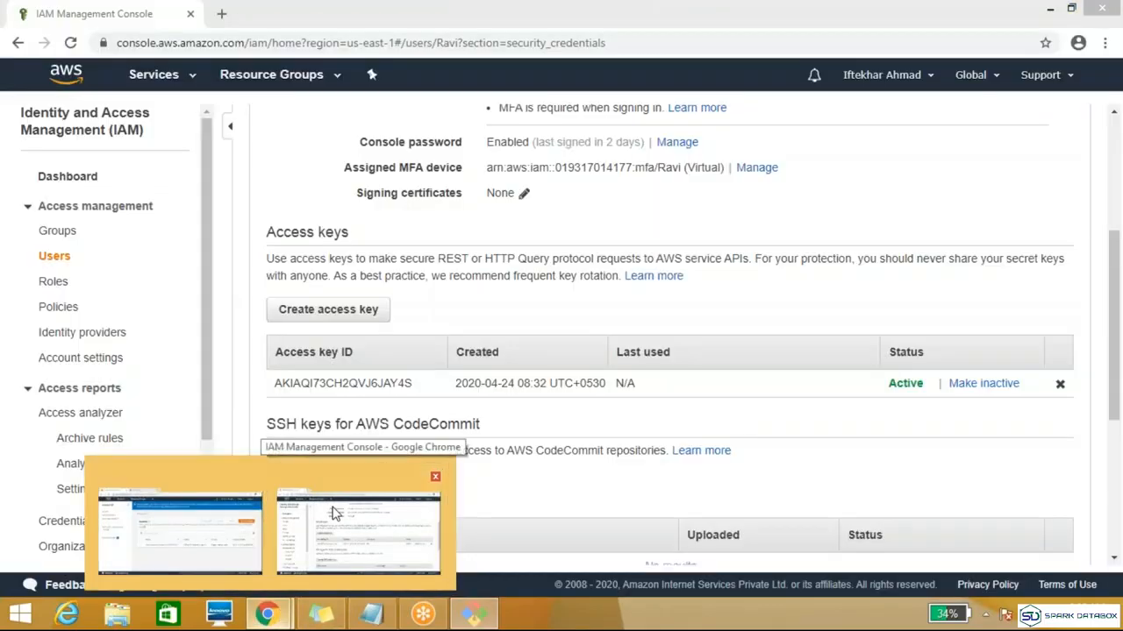
{"action": "left_click", "coordinate": [333, 511]}
{"action": "left_click", "coordinate": [221, 14]}
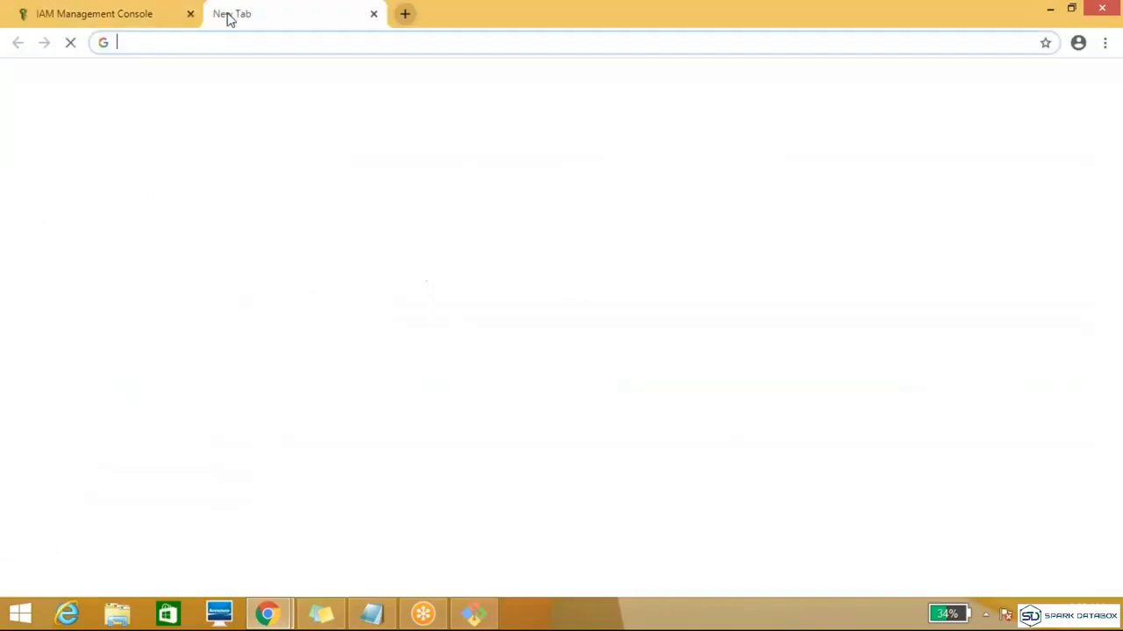
{"action": "left_click", "coordinate": [228, 43]}
{"action": "type", "text": "aws"}
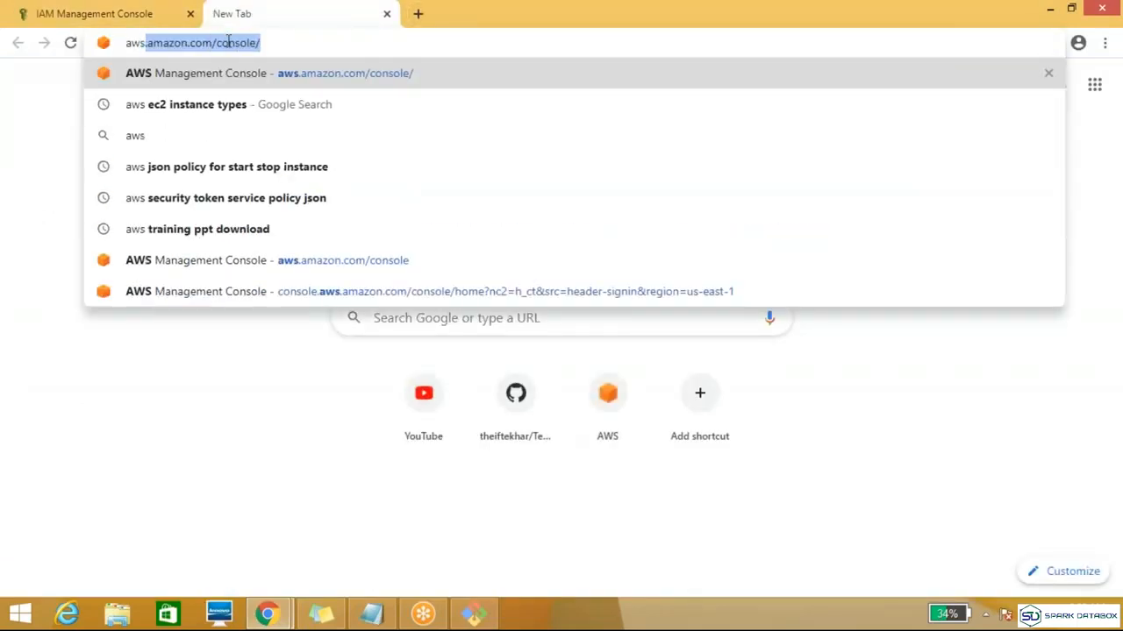
{"action": "type", "text": " a"}
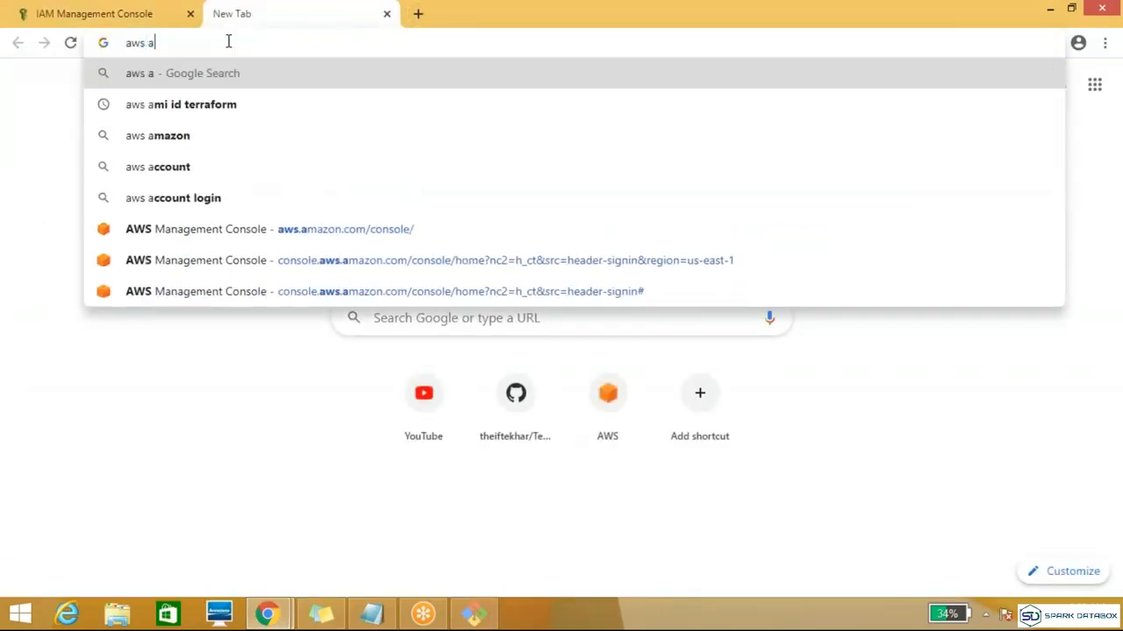
{"action": "left_click", "coordinate": [238, 103]}
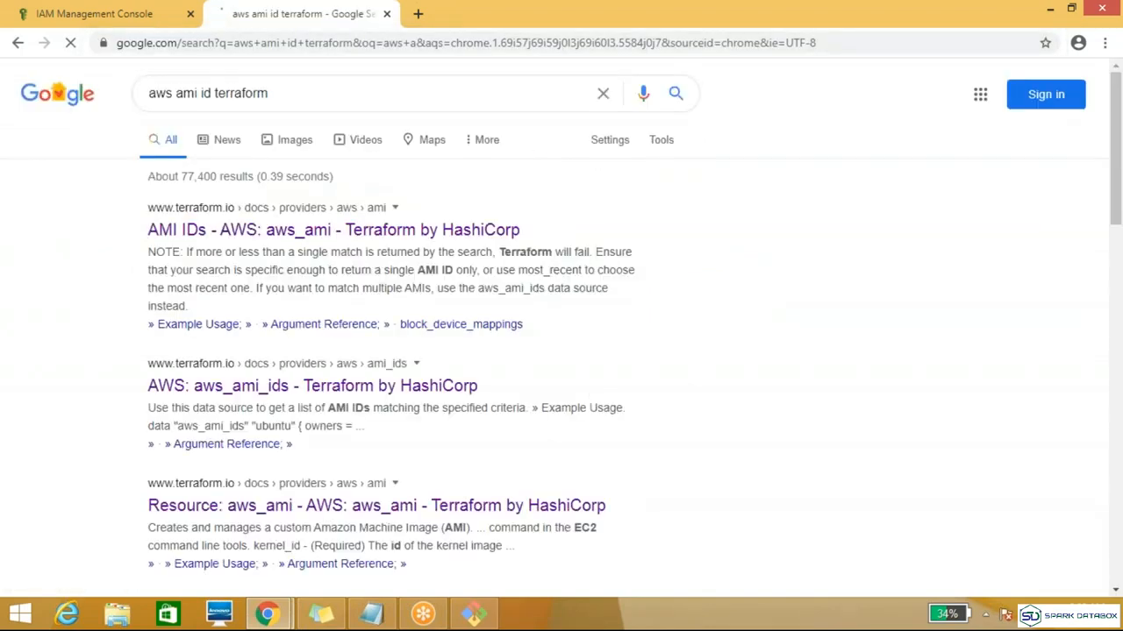
{"action": "left_click", "coordinate": [365, 232]}
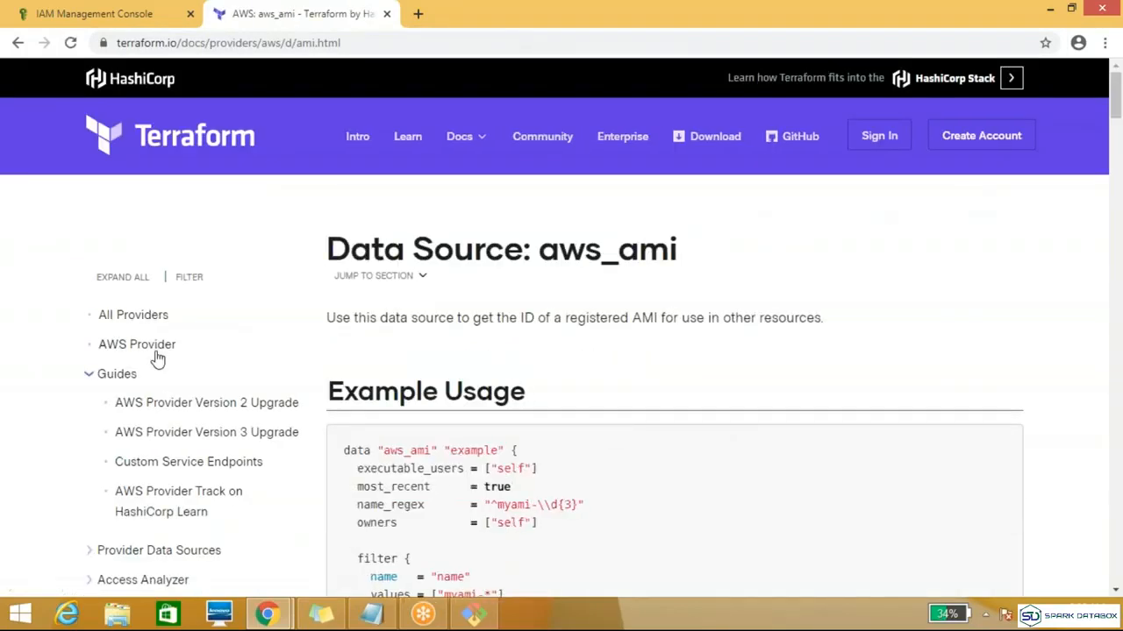
{"action": "left_click", "coordinate": [18, 42]}
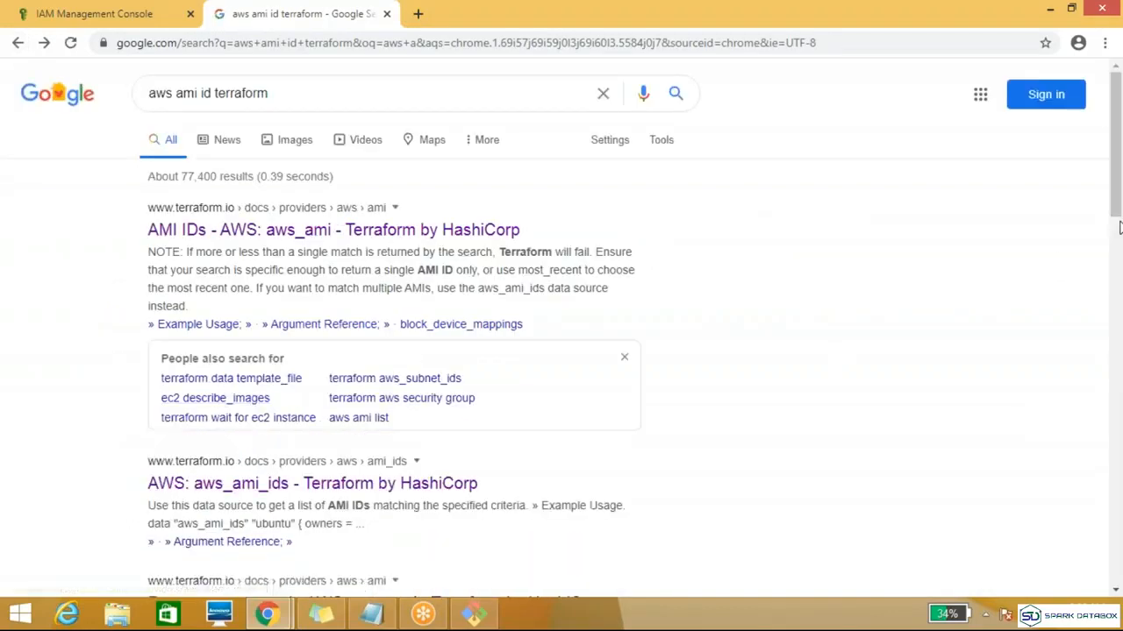
{"action": "left_click_drag", "start_coordinate": [1117, 180], "coordinate": [1118, 267]}
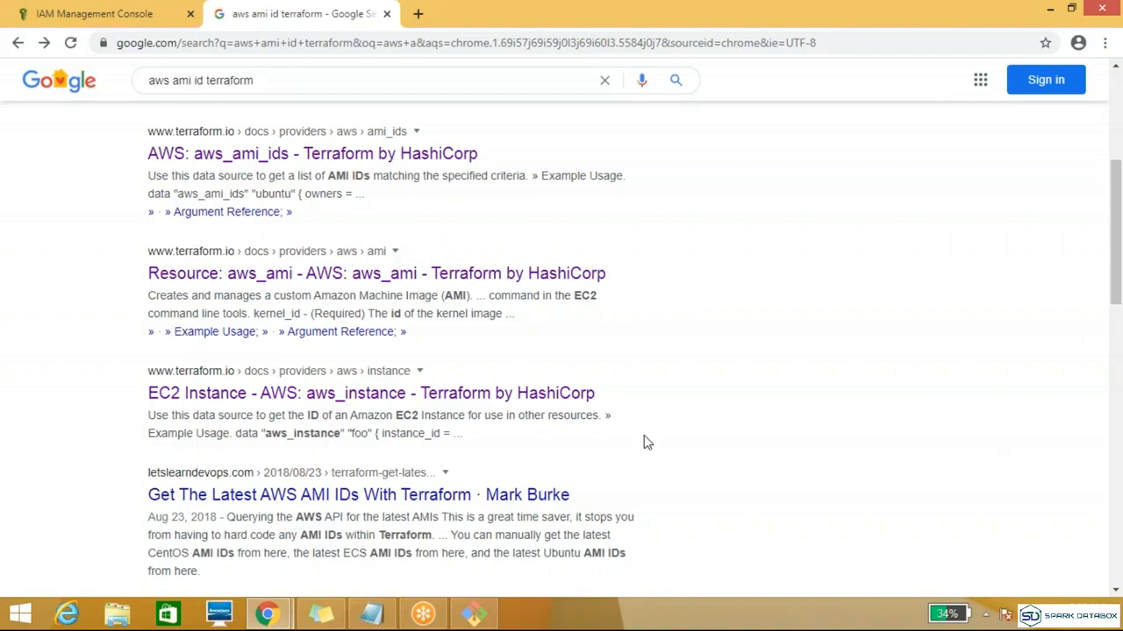
{"action": "left_click", "coordinate": [491, 618]}
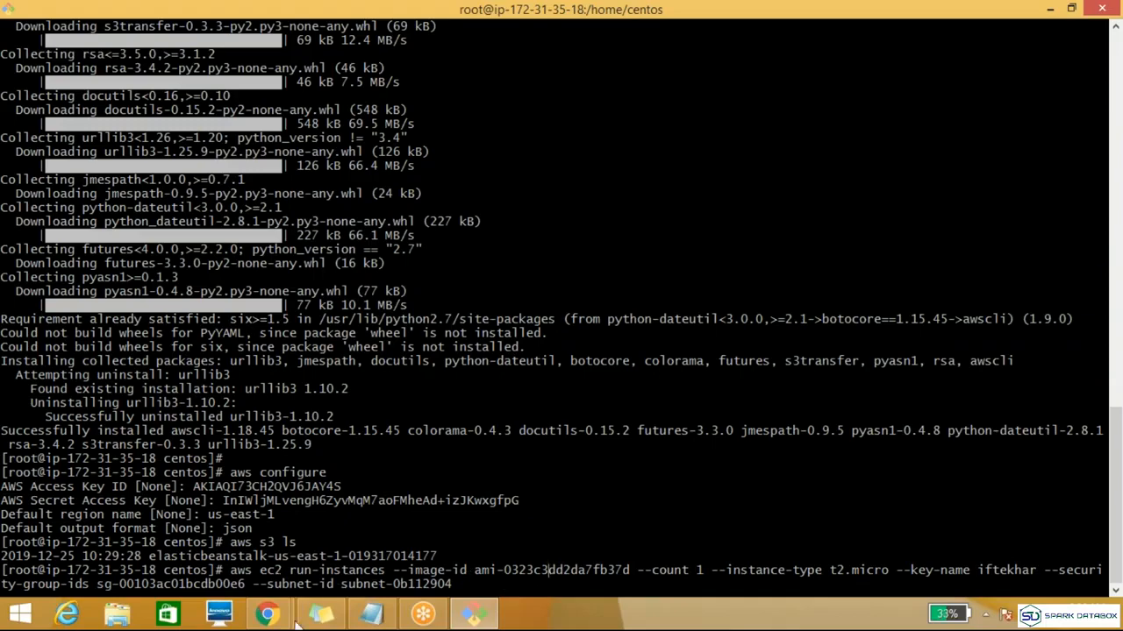
Step: Switch to the AWS console in Chrome, go to the EC2 instances, and start the launch wizard to view the AMI list
{"action": "mouse_move", "coordinate": [266, 617]}
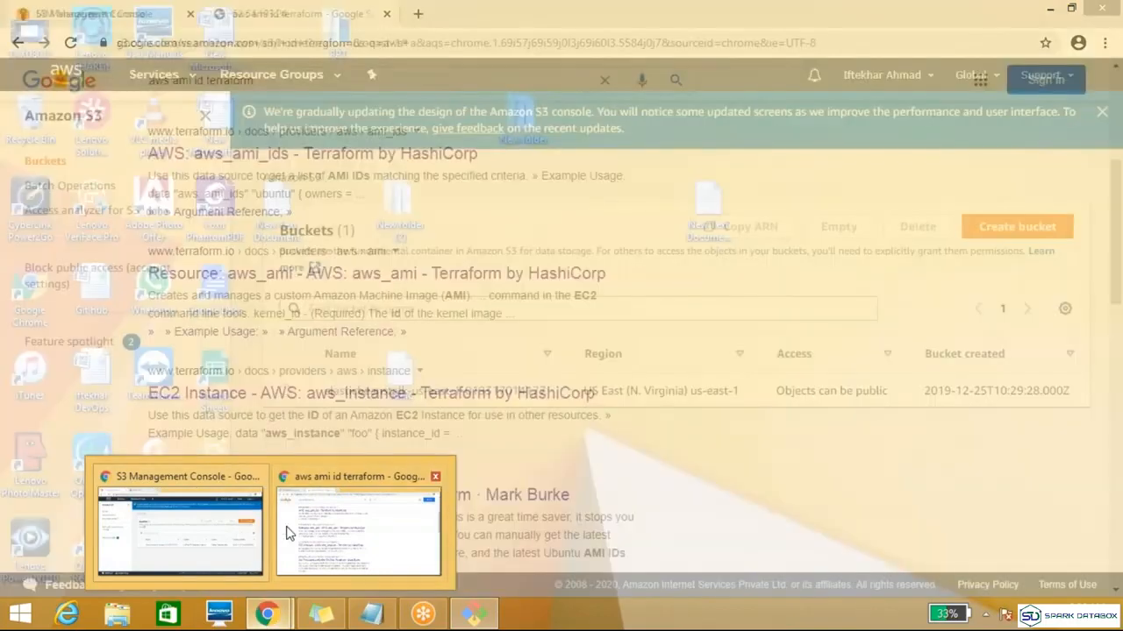
{"action": "left_click", "coordinate": [179, 526]}
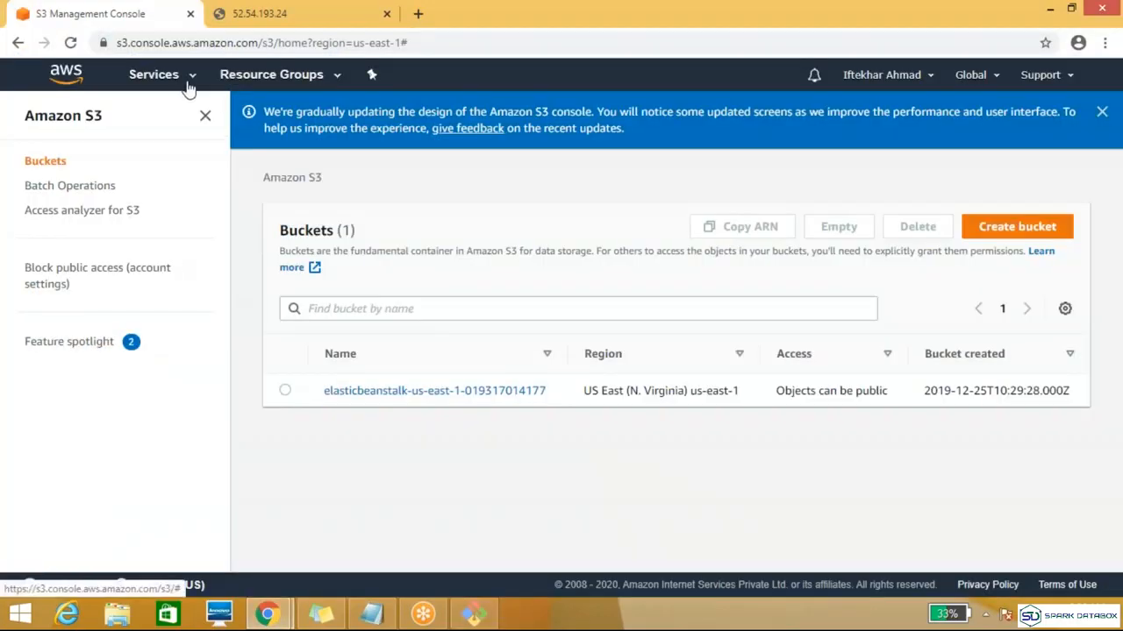
{"action": "left_click", "coordinate": [187, 86]}
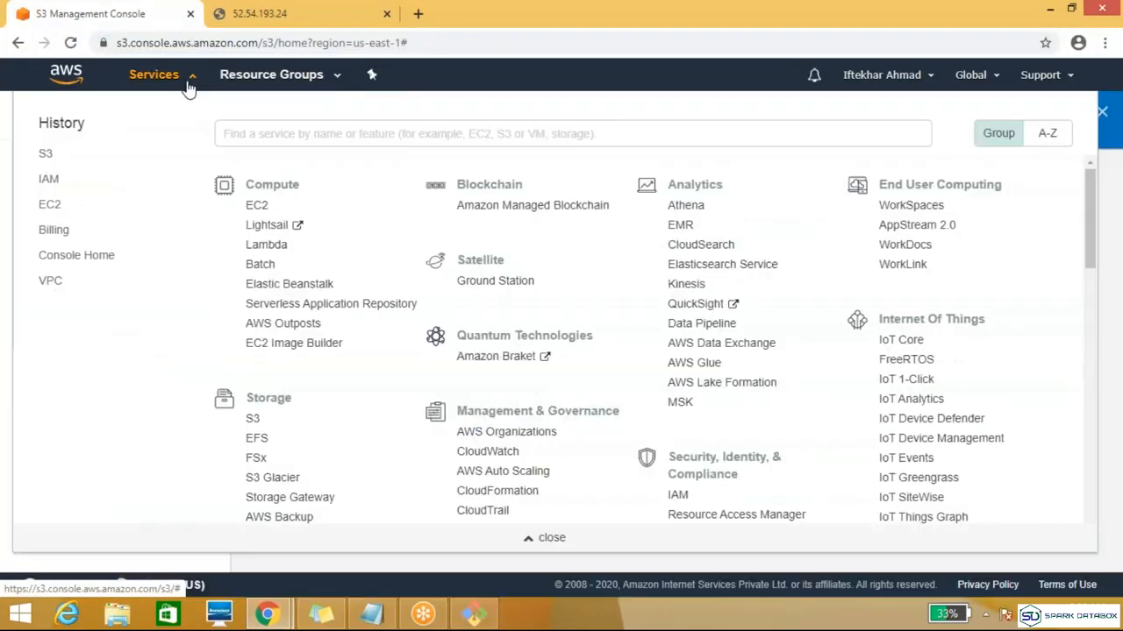
{"action": "left_click", "coordinate": [50, 208]}
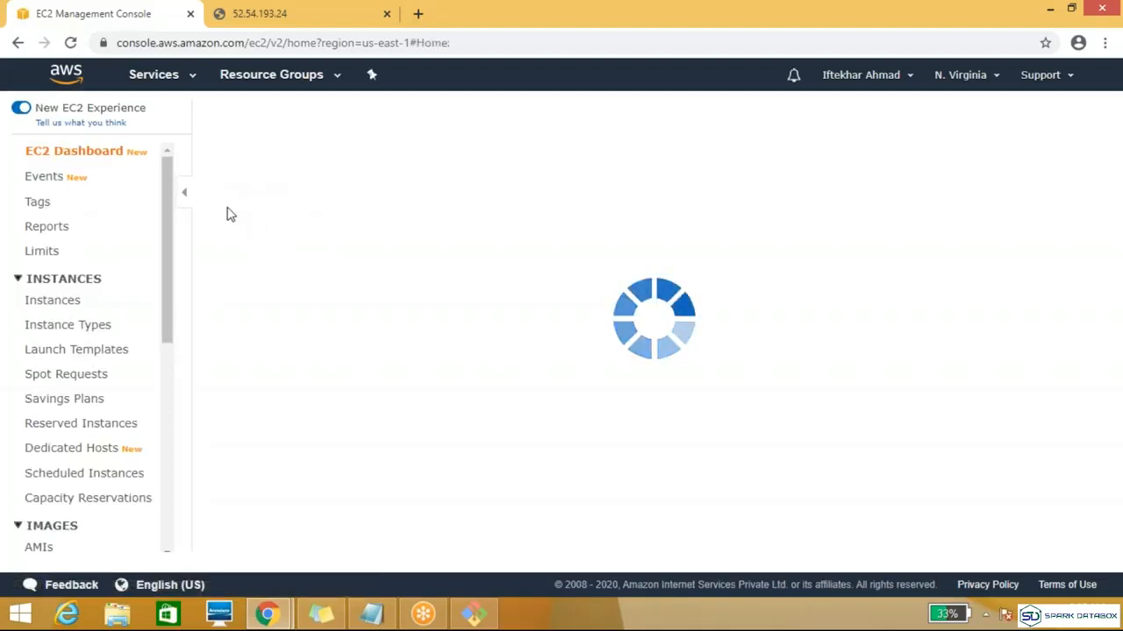
{"action": "left_click", "coordinate": [325, 254]}
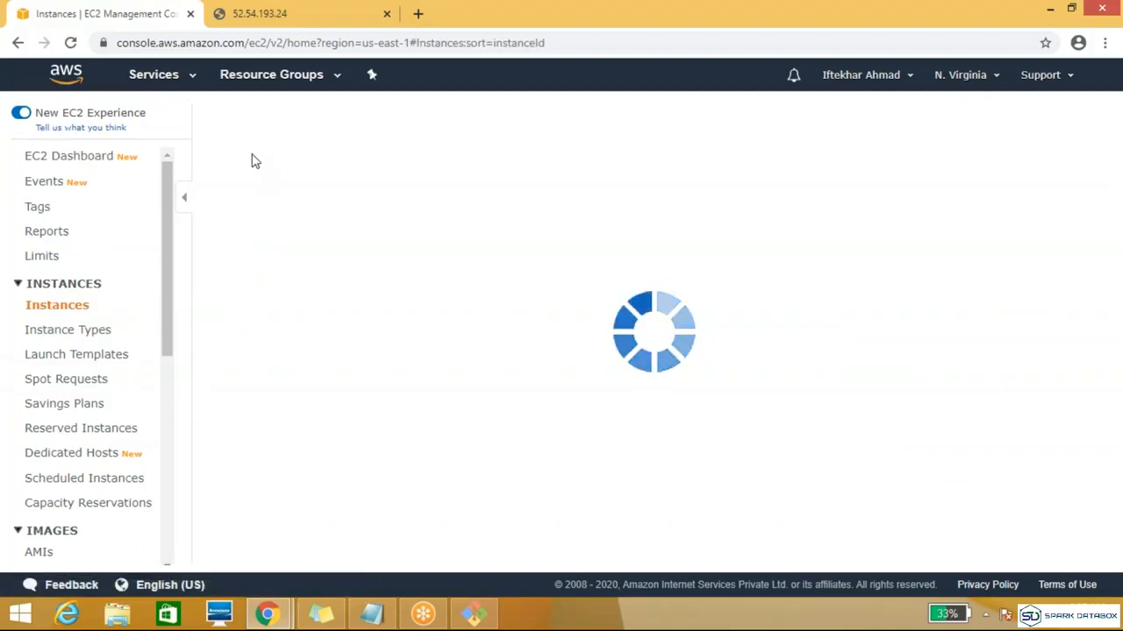
{"action": "left_click", "coordinate": [225, 121]}
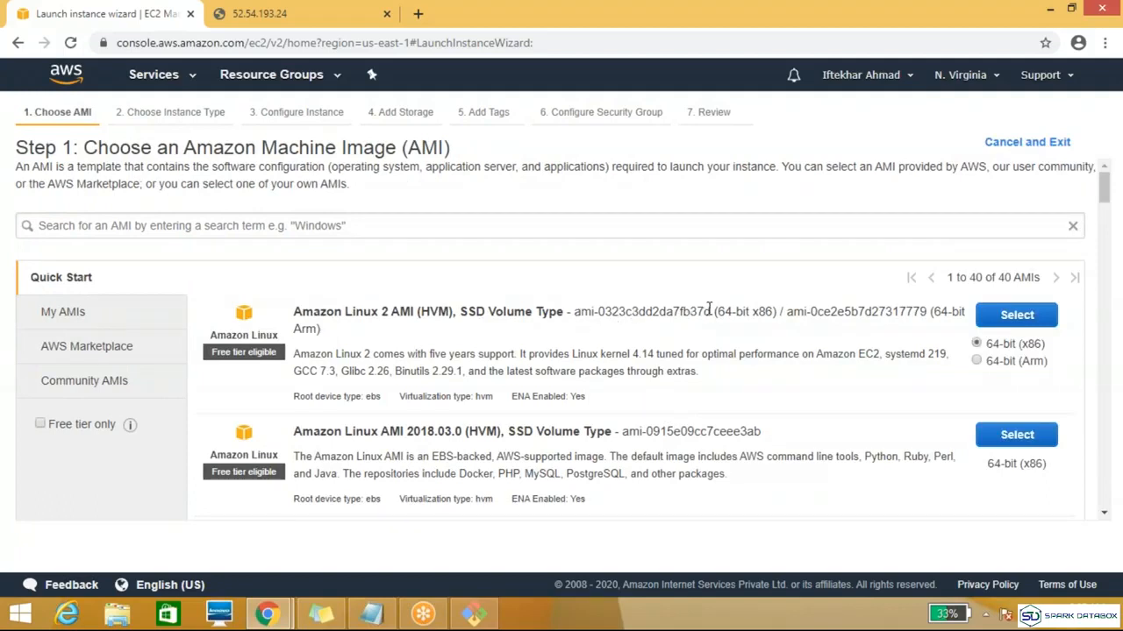
Step: Compare the Amazon Linux 2 AMI (64-bit x86) ID in the launch wizard with the --image-id value in the terminal command
{"action": "left_click_drag", "start_coordinate": [710, 311], "coordinate": [603, 330]}
{"action": "left_click", "coordinate": [604, 331]}
{"action": "left_click", "coordinate": [474, 614]}
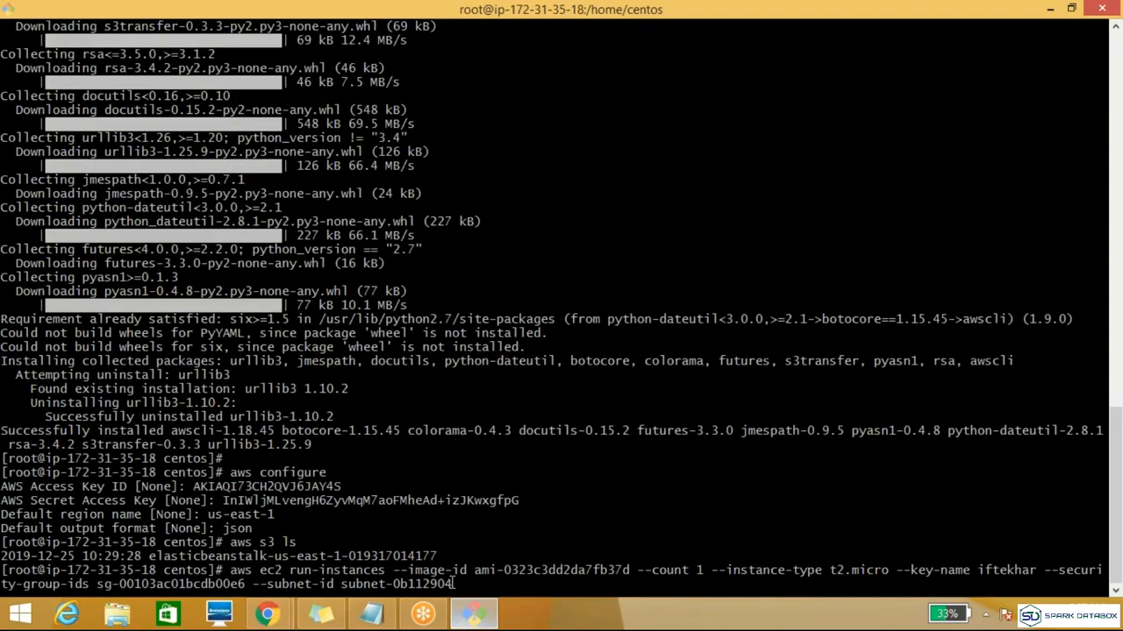
{"action": "double_click", "coordinate": [612, 570]}
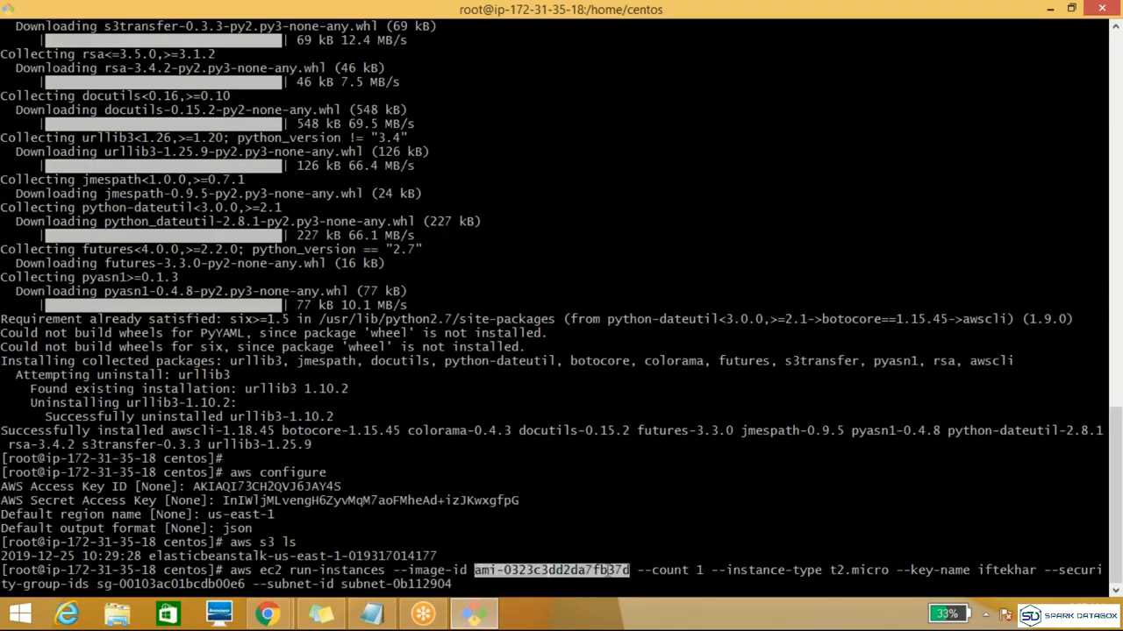
{"action": "left_click", "coordinate": [279, 614]}
{"action": "mouse_move", "coordinate": [283, 614]}
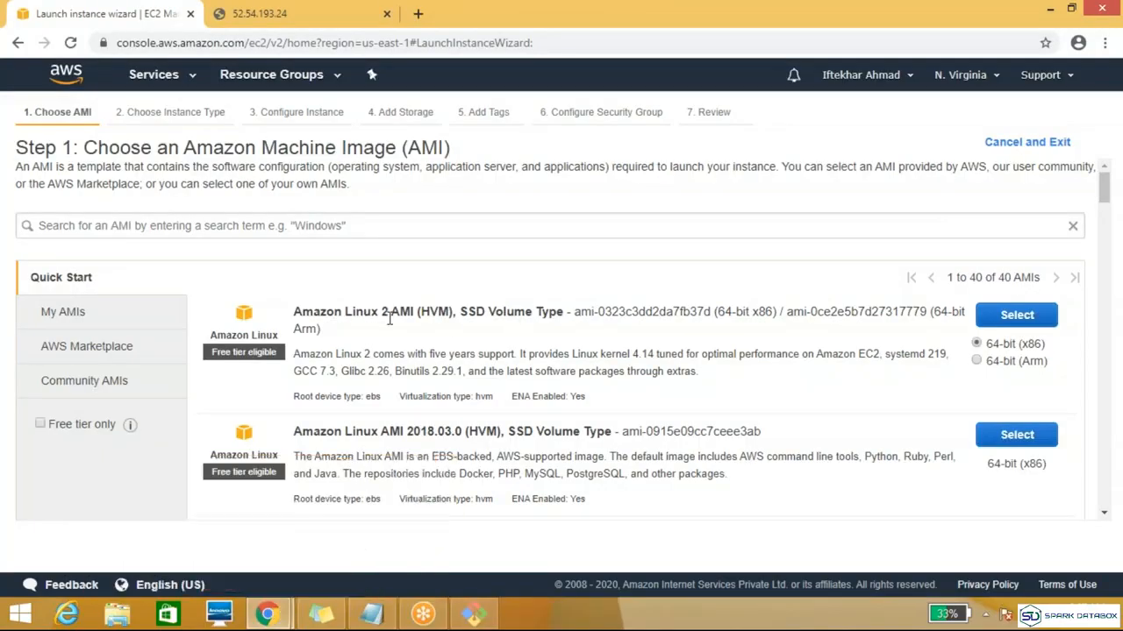
{"action": "key", "text": "alt+Tab"}
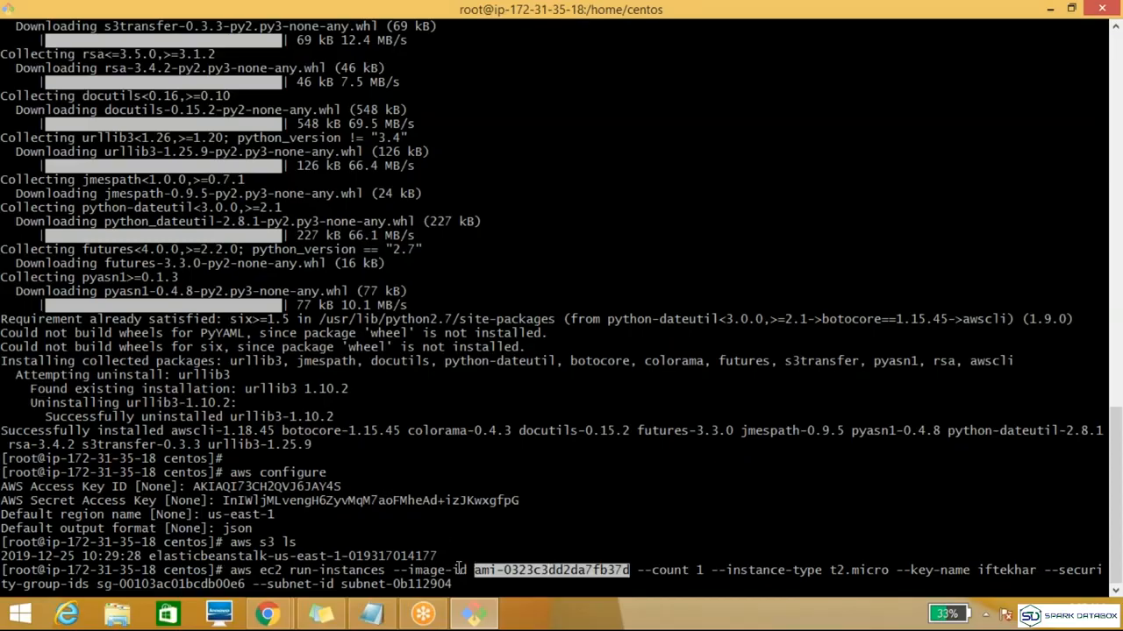
Step: Check the security group and subnet IDs in the pasted aws ec2 run-instances command and run it to launch one t2.micro instance
{"action": "left_click", "coordinate": [460, 568]}
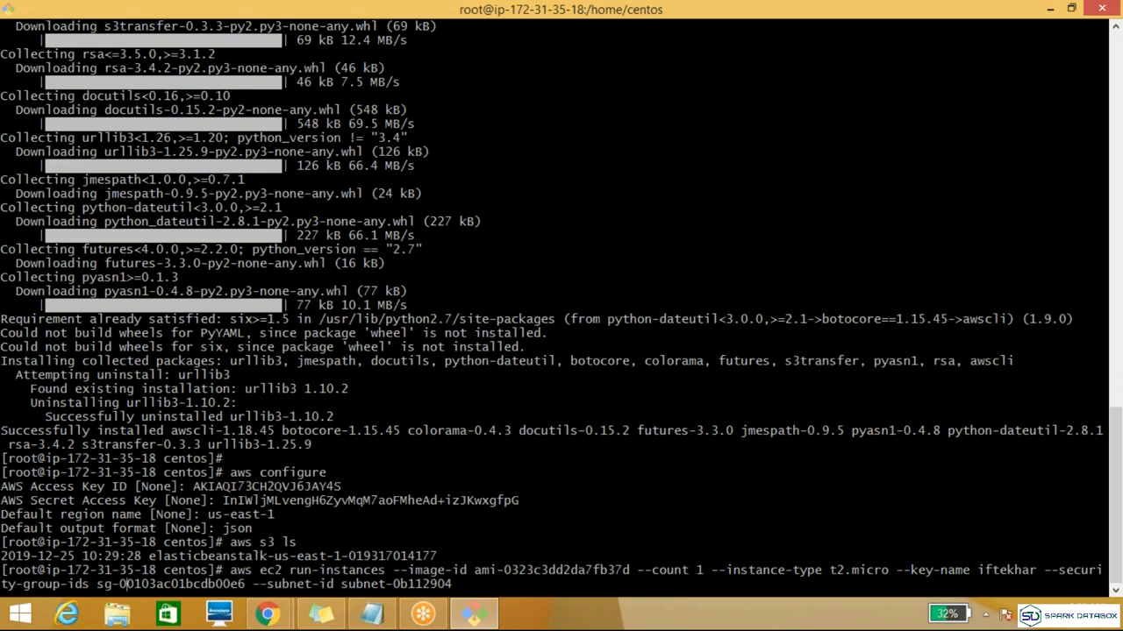
{"action": "double_click", "coordinate": [180, 583]}
{"action": "double_click", "coordinate": [372, 585]}
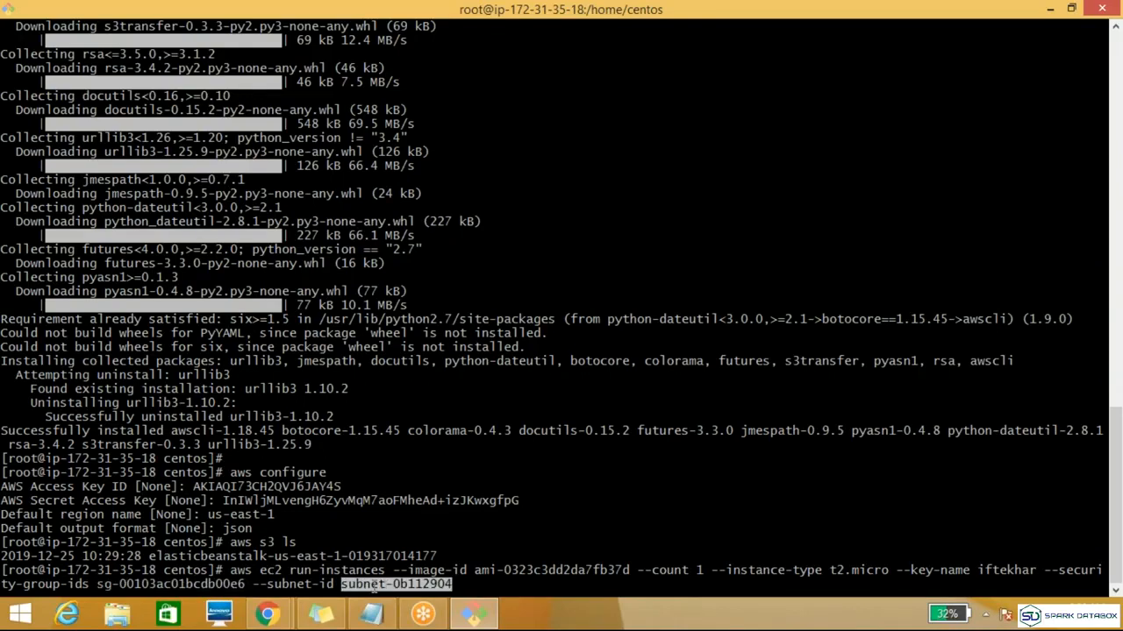
{"action": "left_click", "coordinate": [449, 570]}
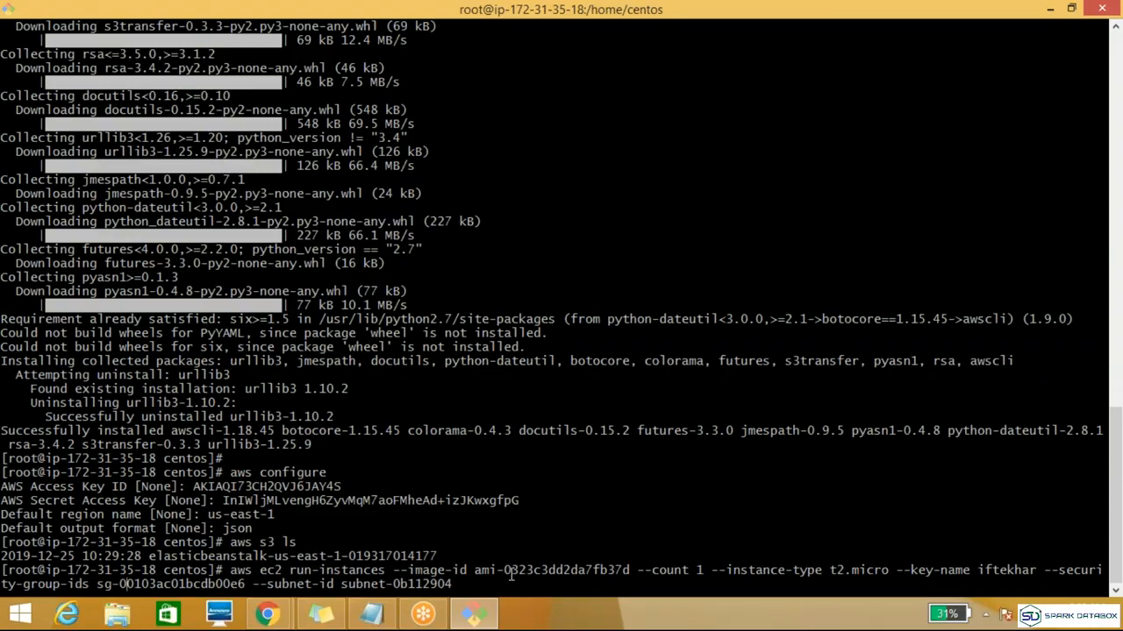
{"action": "key", "text": "Return"}
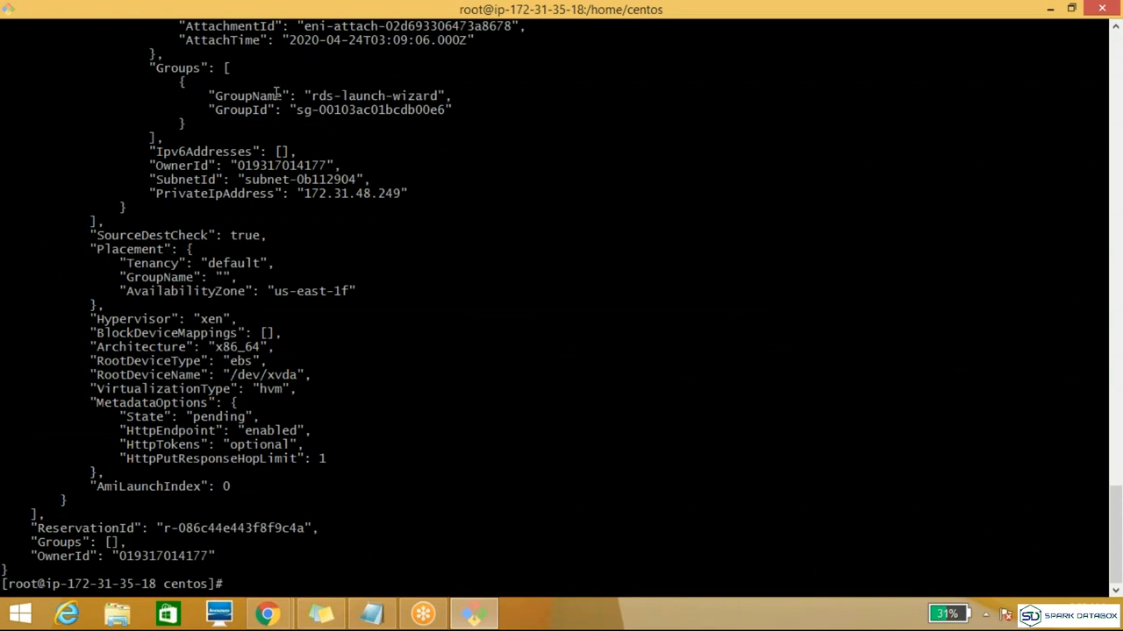
Step: Examine the command's JSON output, including the metadata options, security group name and network interface OwnerId
{"action": "left_click_drag", "start_coordinate": [201, 151], "coordinate": [207, 347]}
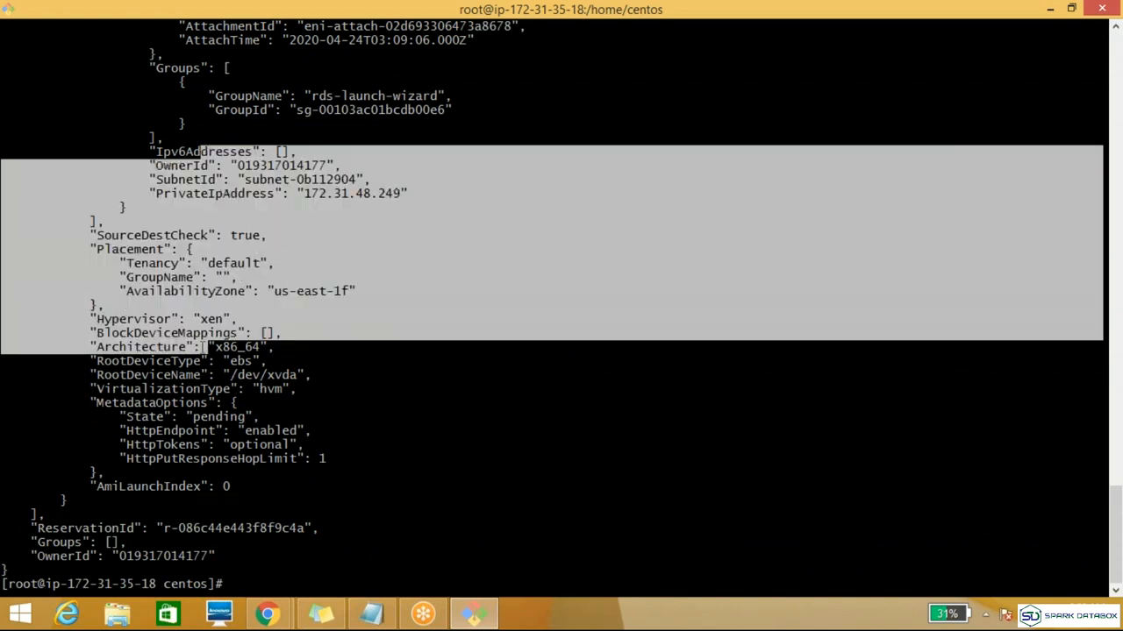
{"action": "double_click", "coordinate": [200, 401]}
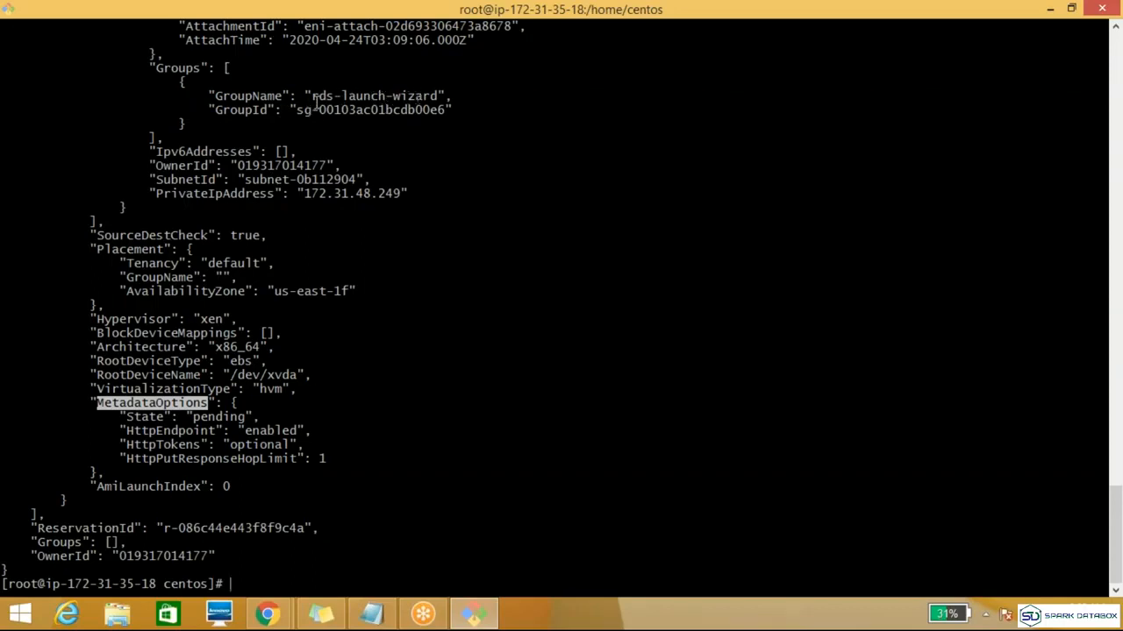
{"action": "left_click_drag", "start_coordinate": [312, 98], "coordinate": [438, 103]}
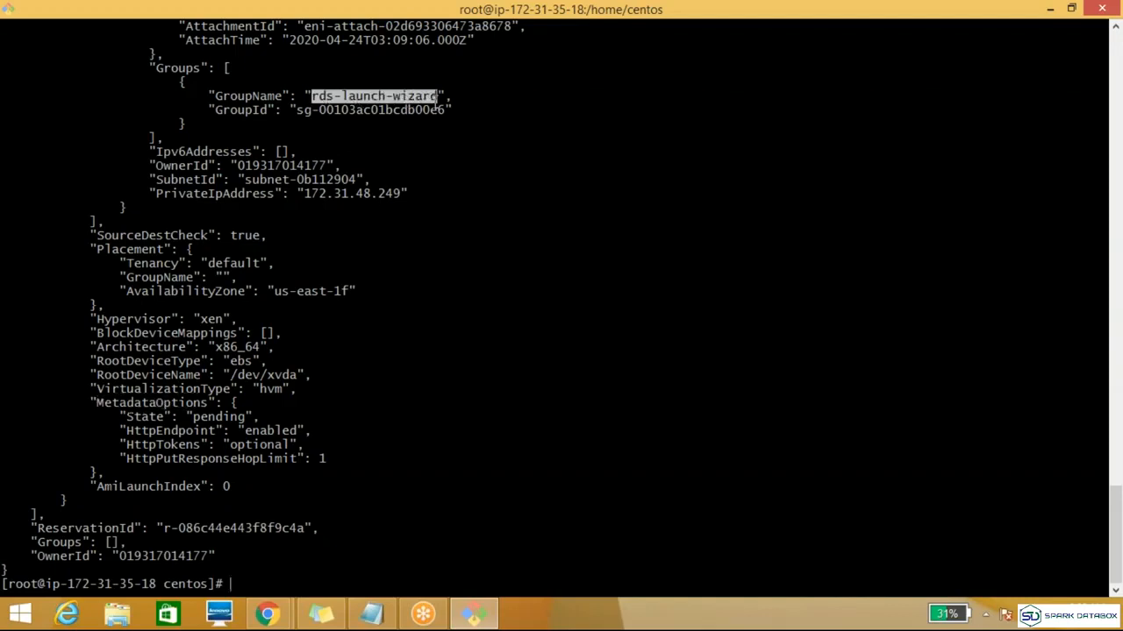
{"action": "left_click", "coordinate": [437, 99]}
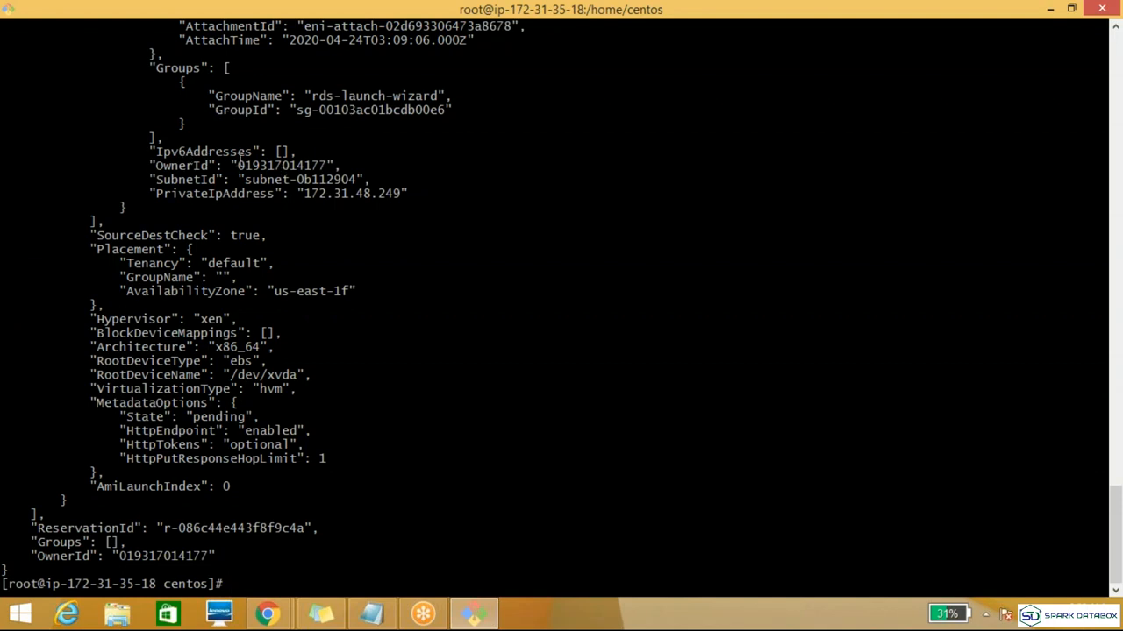
{"action": "triple_click", "coordinate": [272, 164]}
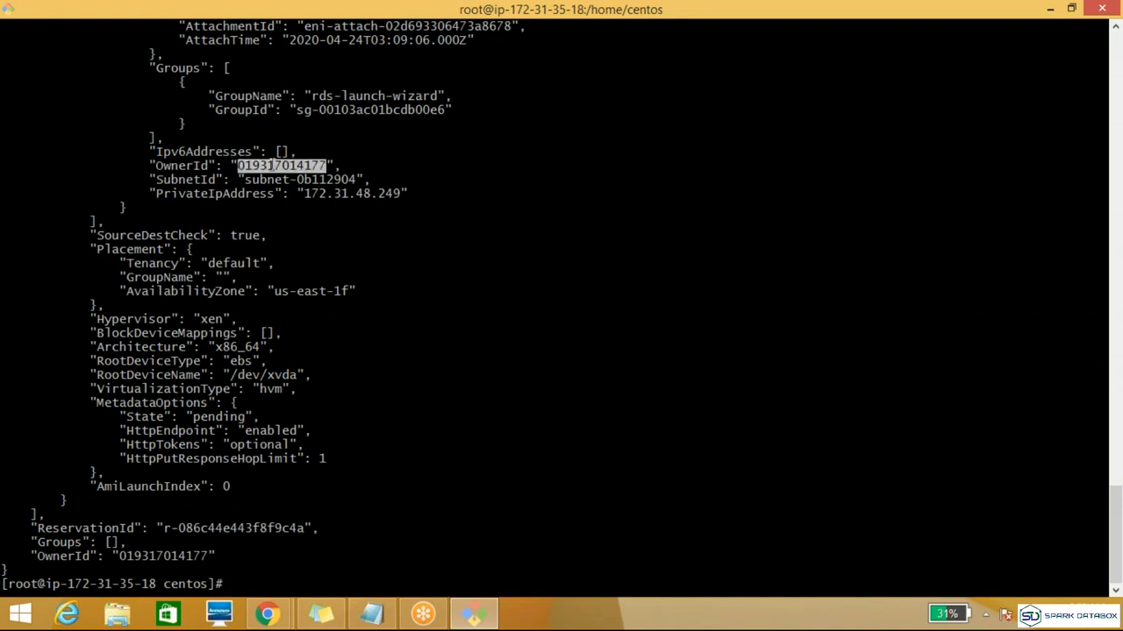
{"action": "double_click", "coordinate": [271, 165]}
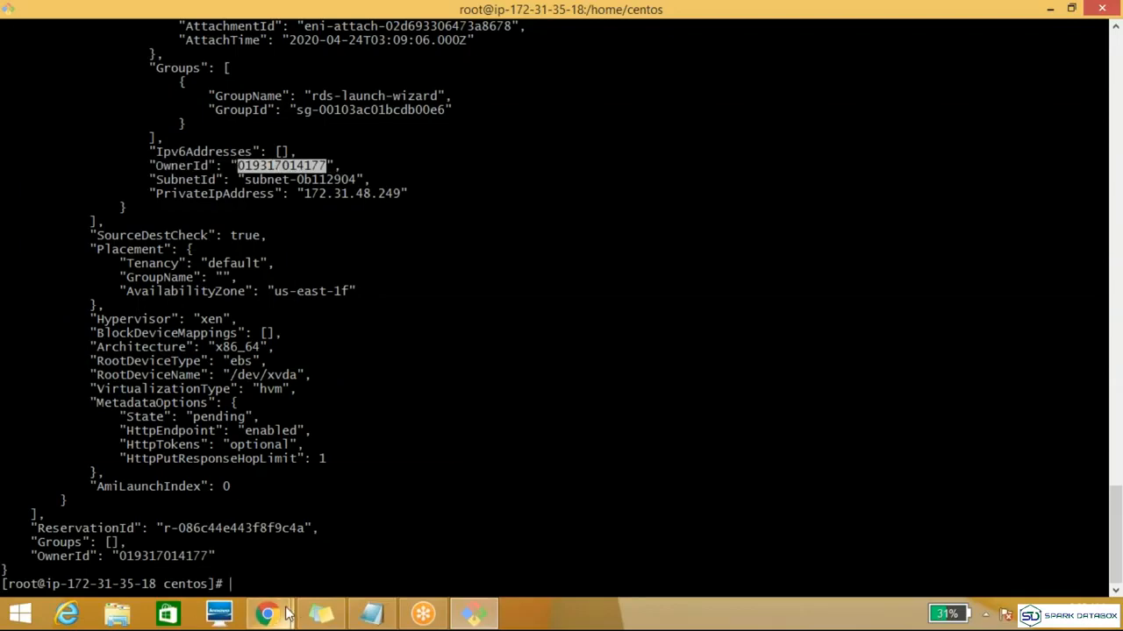
Step: Check the account ID in the sign-in link on the IAM dashboard in Chrome, and return to the terminal
{"action": "mouse_move", "coordinate": [266, 614]}
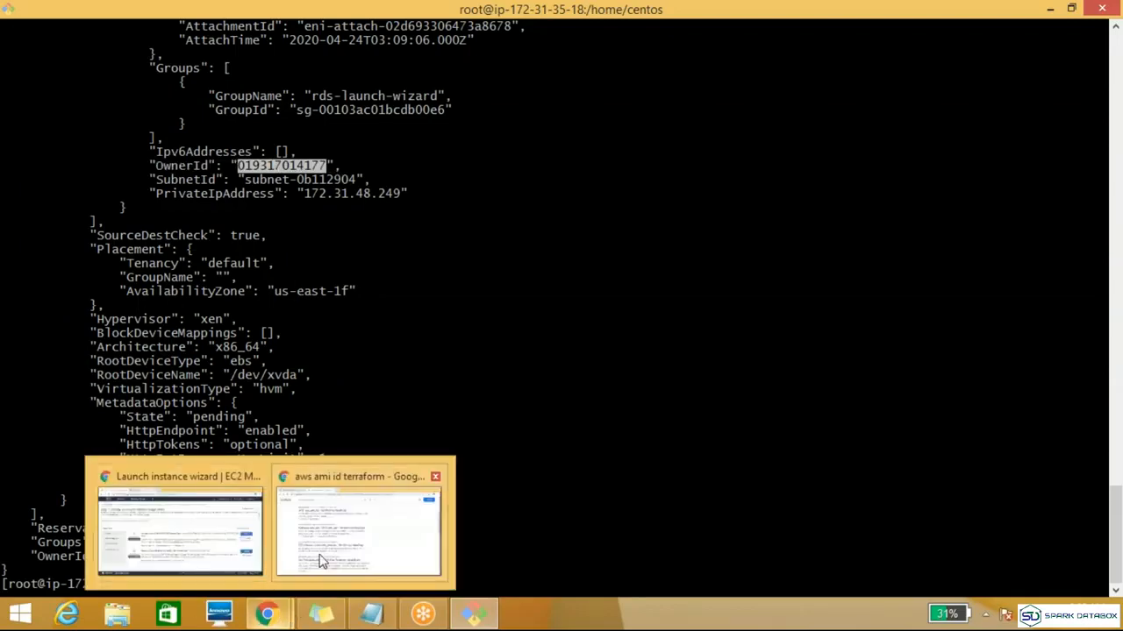
{"action": "left_click", "coordinate": [179, 530]}
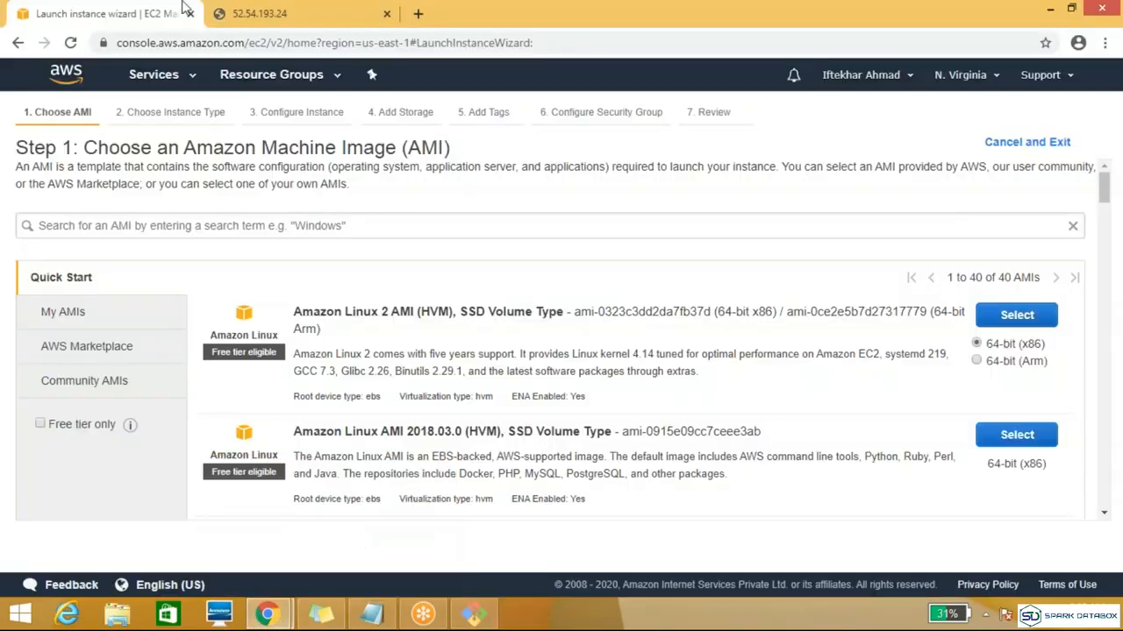
{"action": "left_click", "coordinate": [197, 80]}
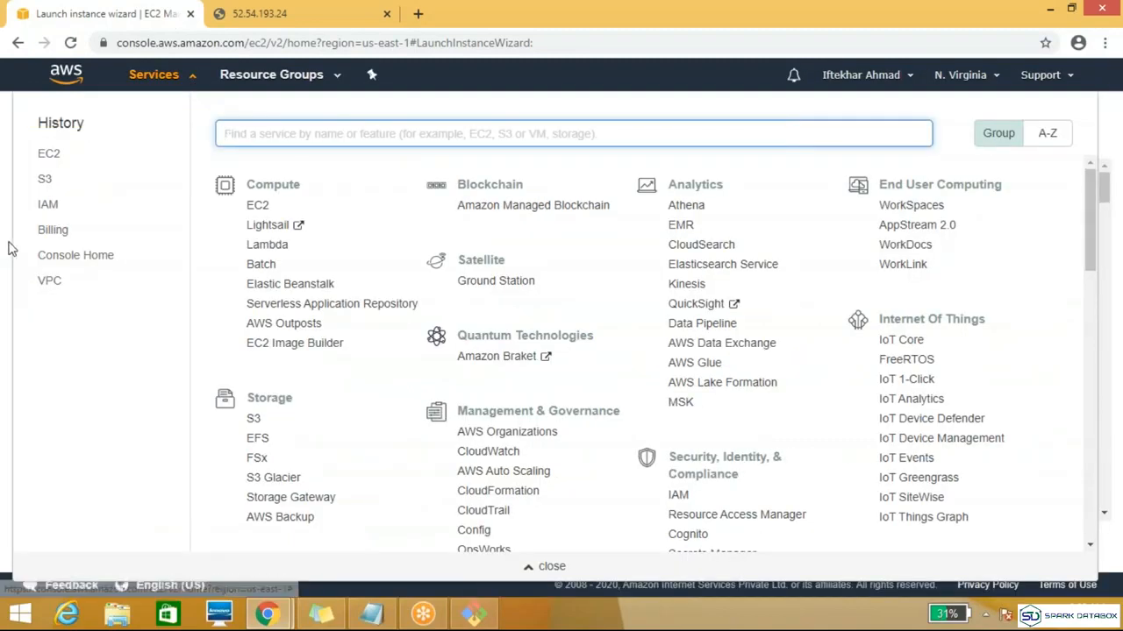
{"action": "left_click", "coordinate": [48, 211]}
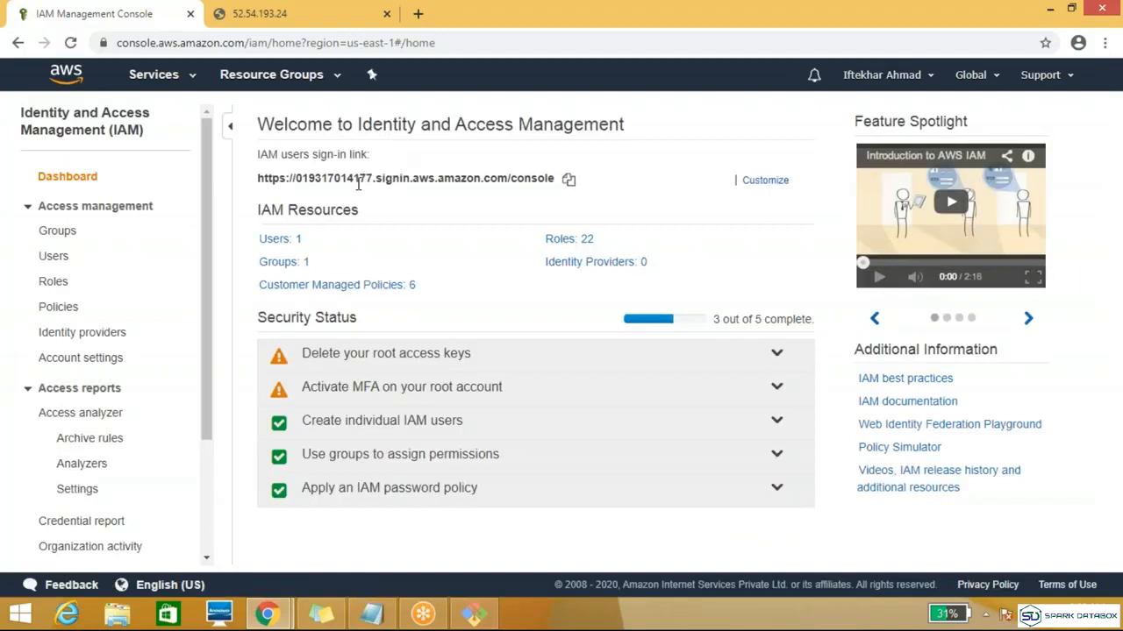
{"action": "left_click", "coordinate": [487, 621]}
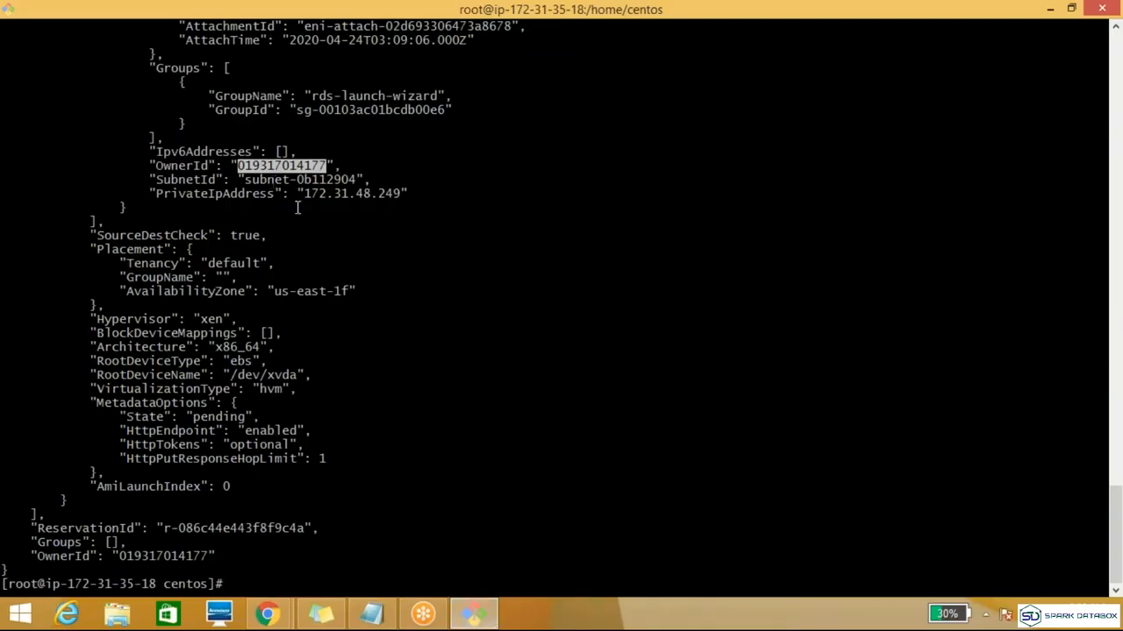
Step: Examine the OwnerId and availability zone in the output, and review the full run-instances response from its beginning to the prompt
{"action": "left_click", "coordinate": [312, 165]}
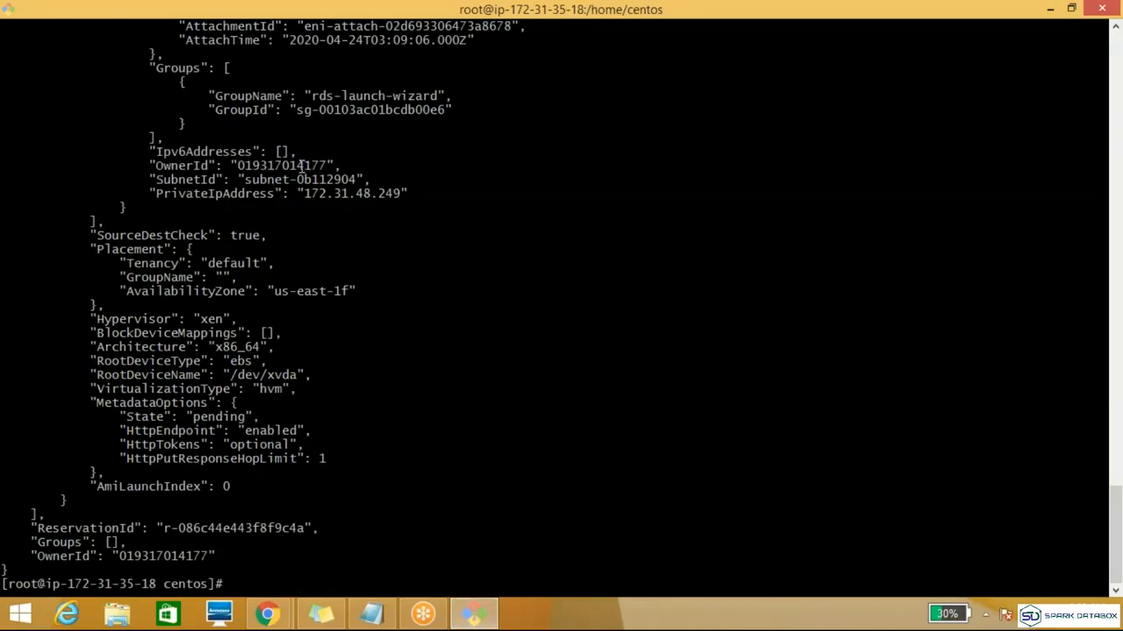
{"action": "left_click_drag", "start_coordinate": [299, 167], "coordinate": [318, 167]}
{"action": "left_click", "coordinate": [297, 187]}
{"action": "triple_click", "coordinate": [295, 290]}
{"action": "left_click", "coordinate": [327, 296]}
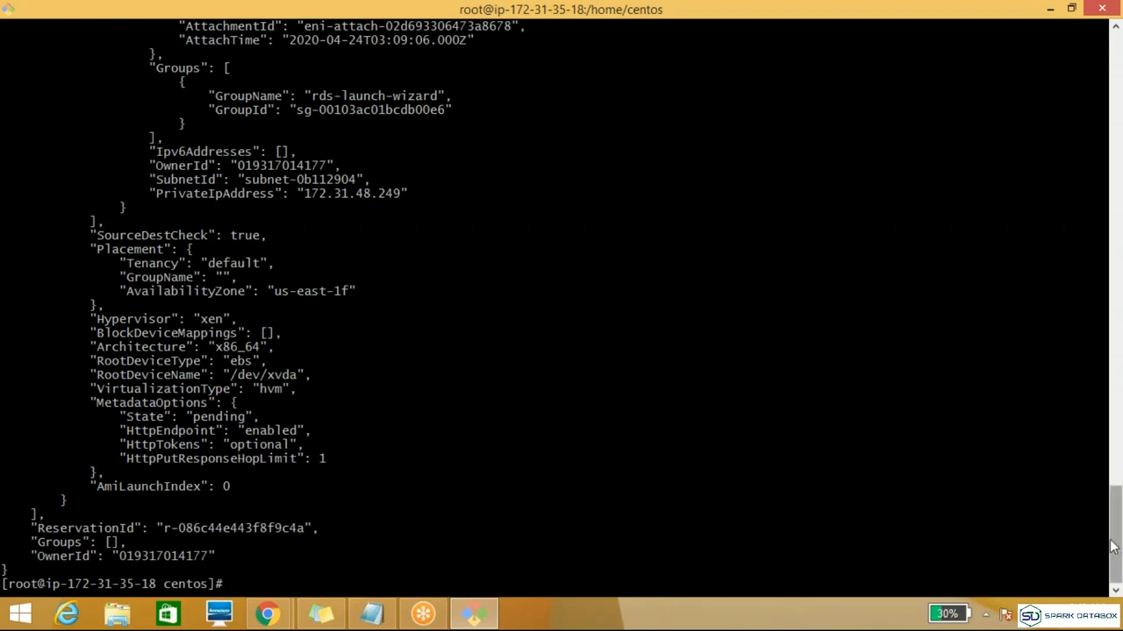
{"action": "scroll", "coordinate": [1112, 546], "scroll_direction": "up", "scroll_amount": 6}
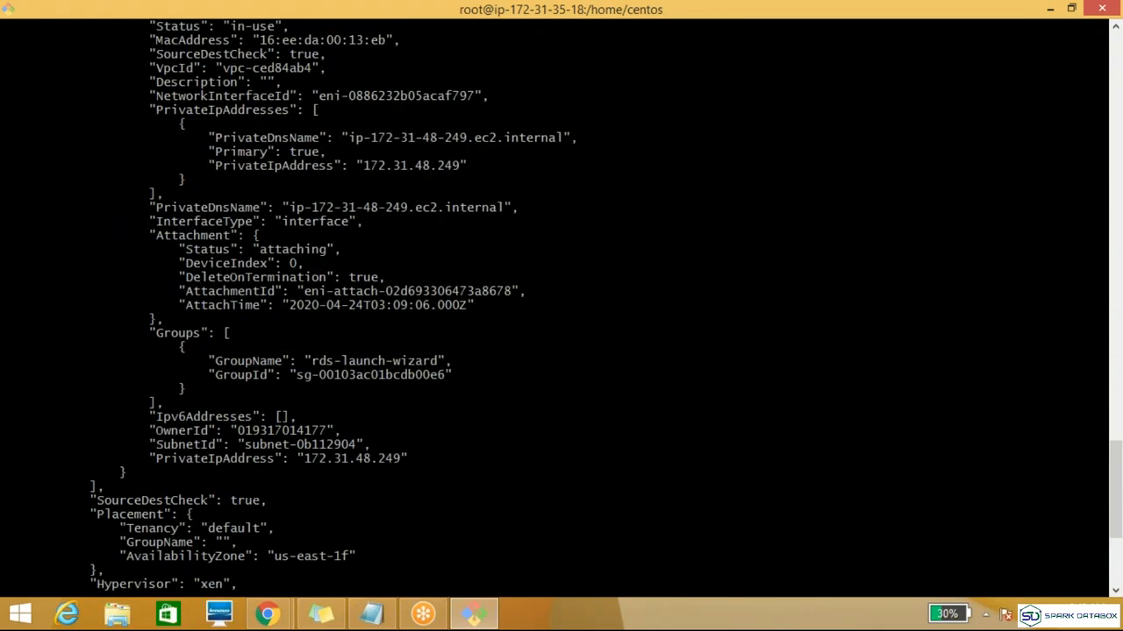
{"action": "left_click_drag", "start_coordinate": [1112, 488], "coordinate": [1112, 386]}
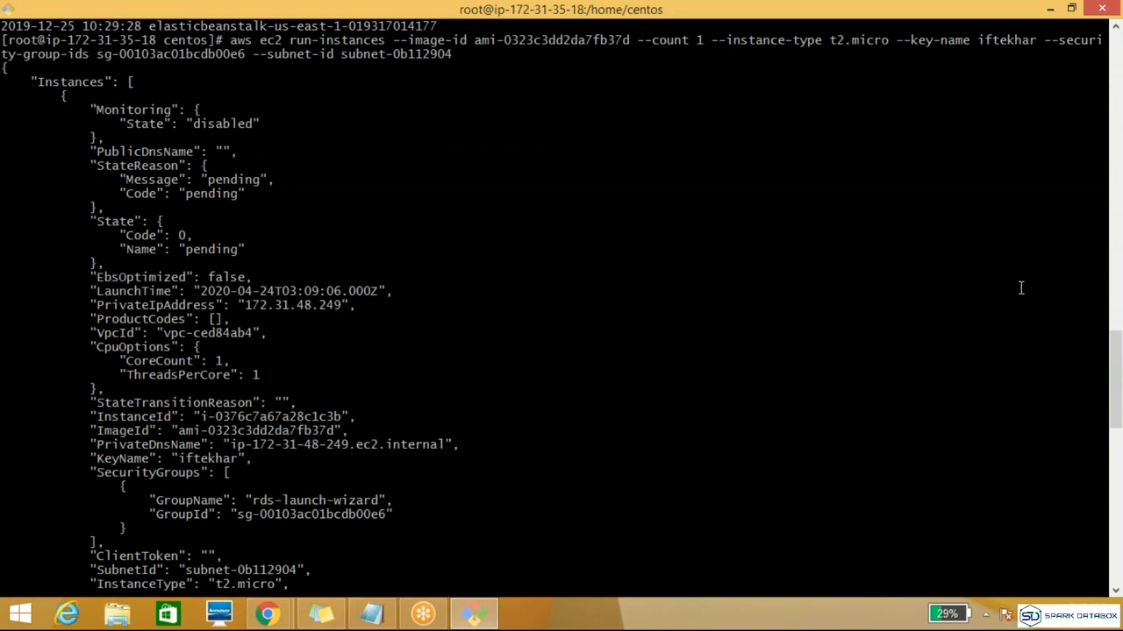
{"action": "left_click_drag", "start_coordinate": [1112, 360], "coordinate": [1117, 522]}
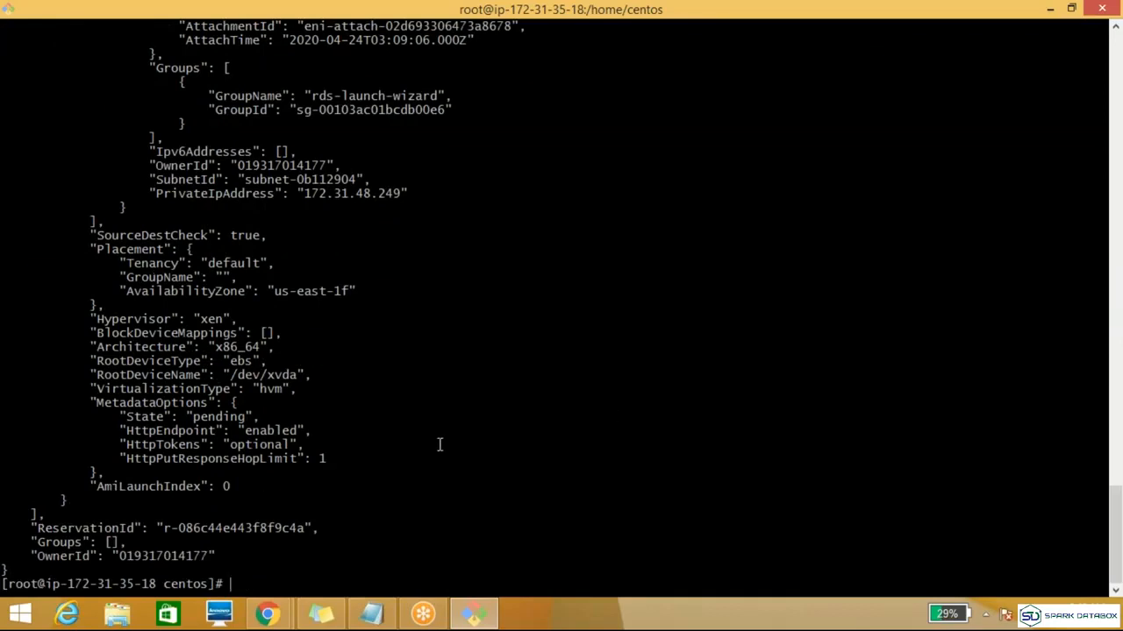
Step: Switch to the AWS console window in Chrome and go to the EC2 dashboard to view the resources
{"action": "left_click", "coordinate": [263, 613]}
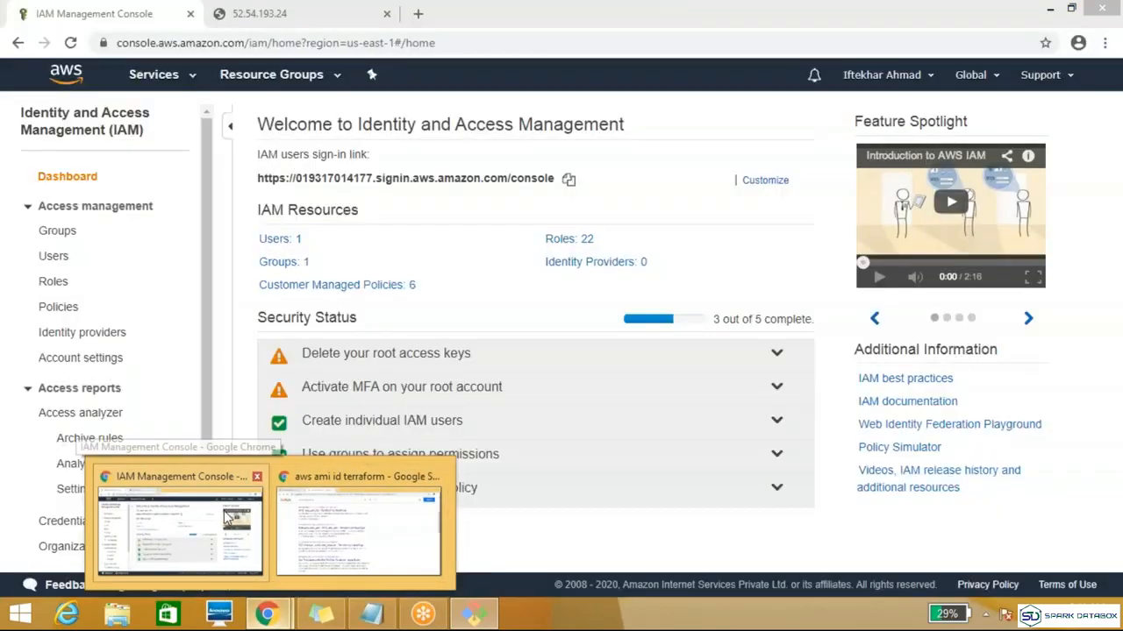
{"action": "left_click", "coordinate": [227, 518]}
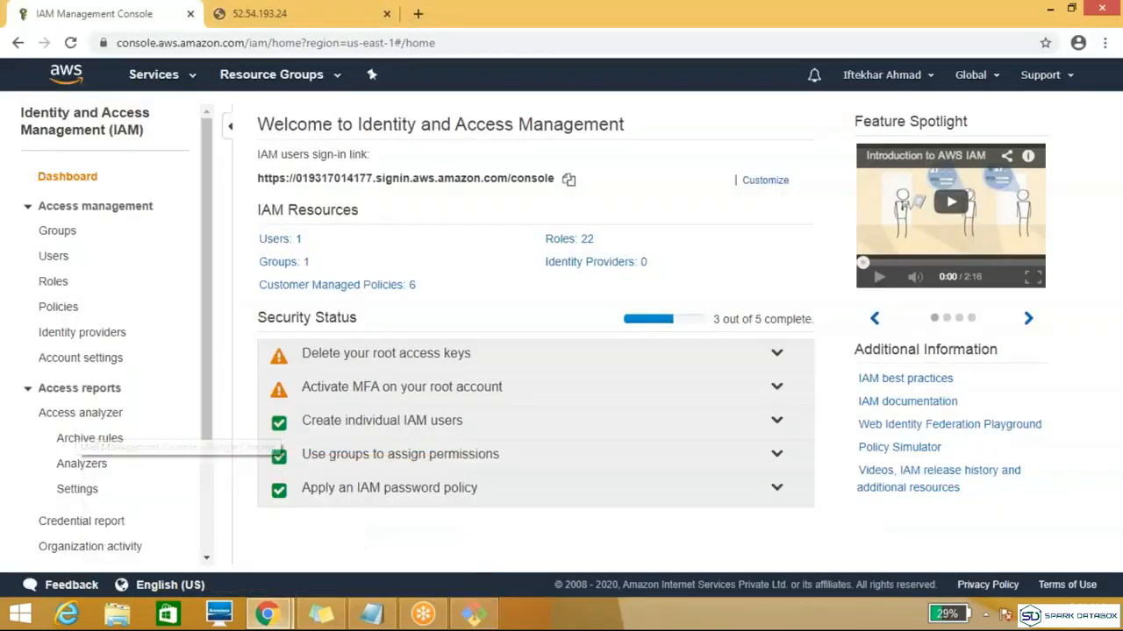
{"action": "left_click", "coordinate": [195, 77]}
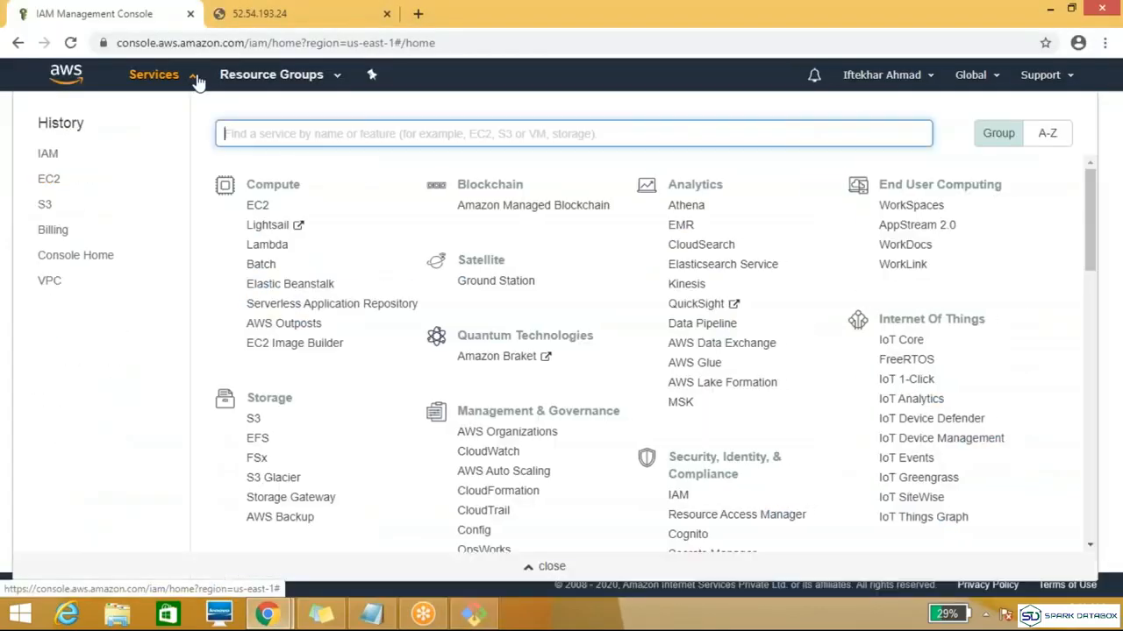
{"action": "left_click", "coordinate": [254, 205]}
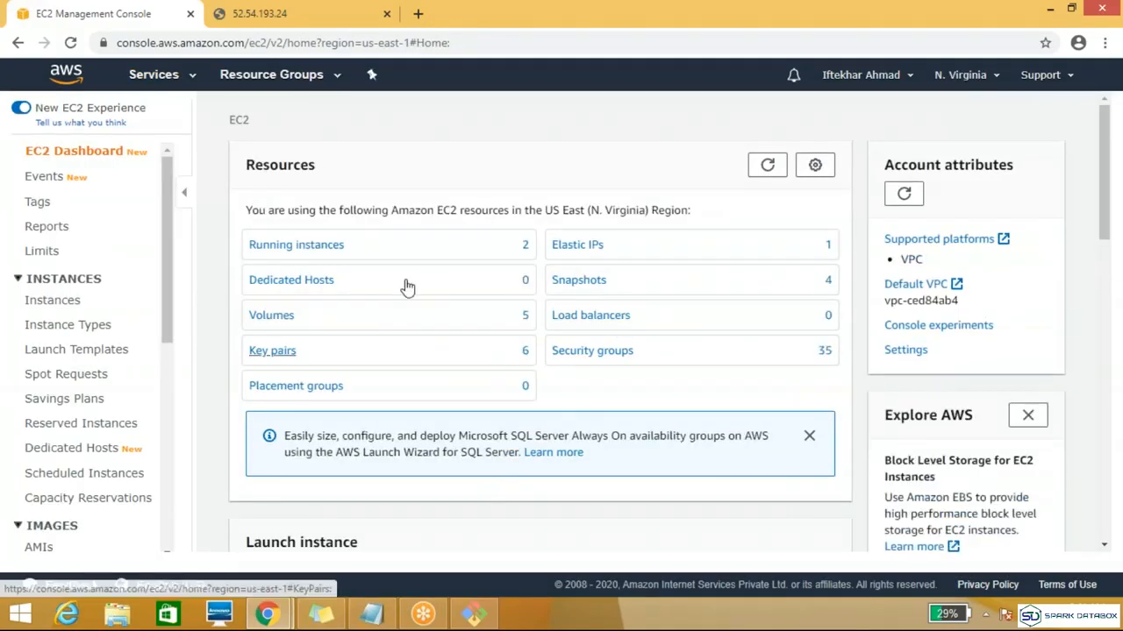
Step: Open the list of running instances from the EC2 dashboard to check the new instance, and return to the terminal
{"action": "left_click", "coordinate": [295, 246]}
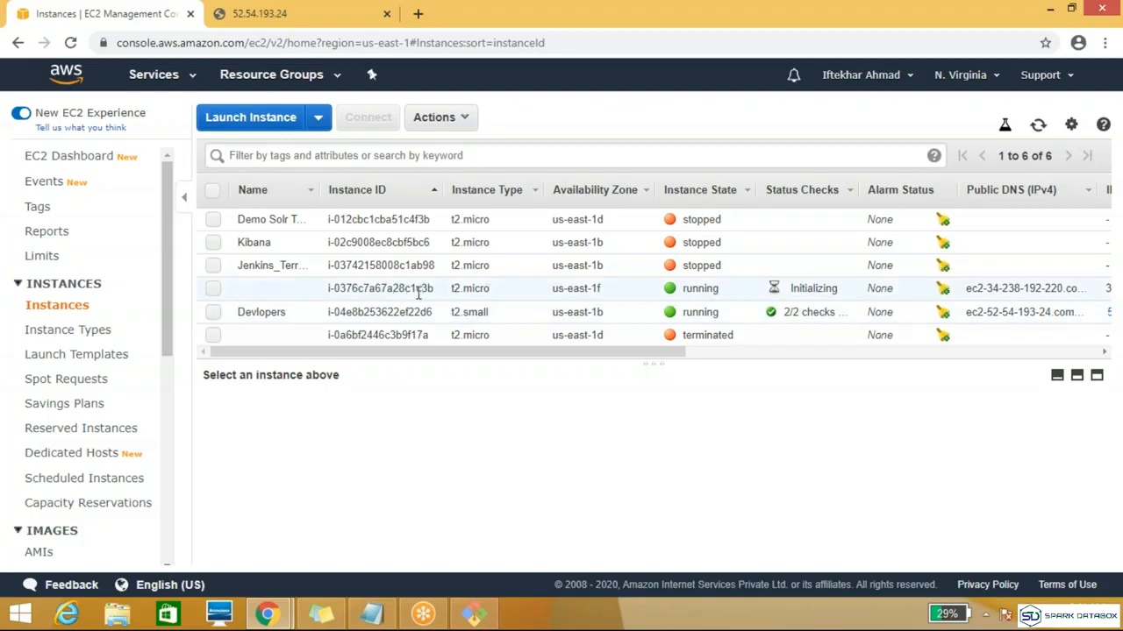
{"action": "left_click", "coordinate": [474, 614]}
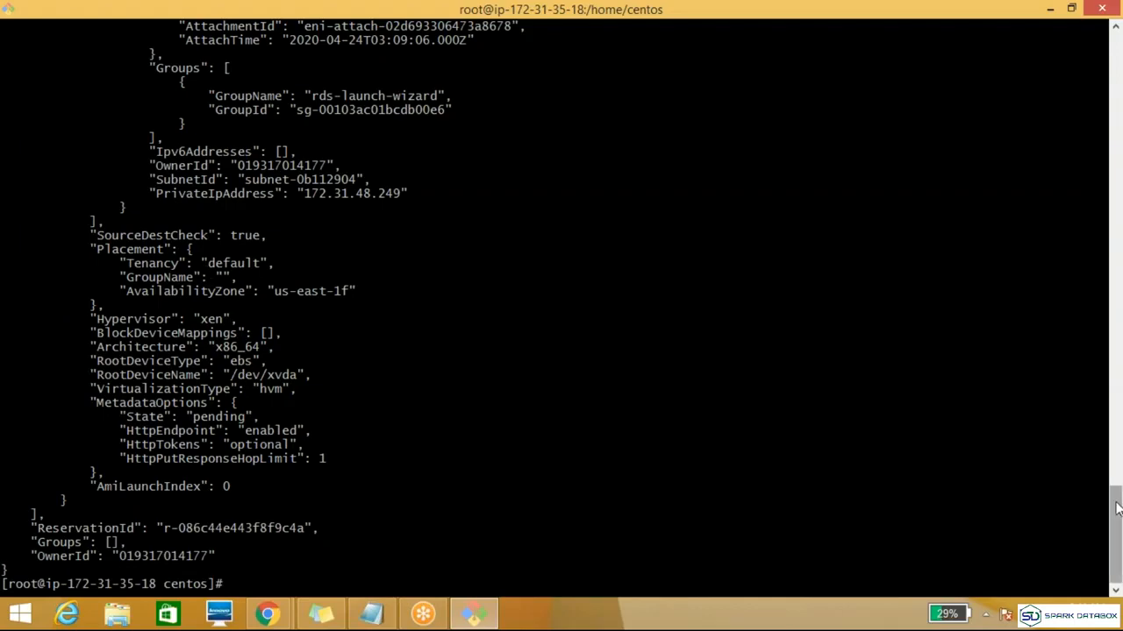
{"action": "mouse_move", "coordinate": [1117, 509]}
{"action": "left_mouse_down"}
{"action": "mouse_move", "coordinate": [1116, 439]}
{"action": "mouse_move", "coordinate": [1117, 509]}
{"action": "left_mouse_up"}
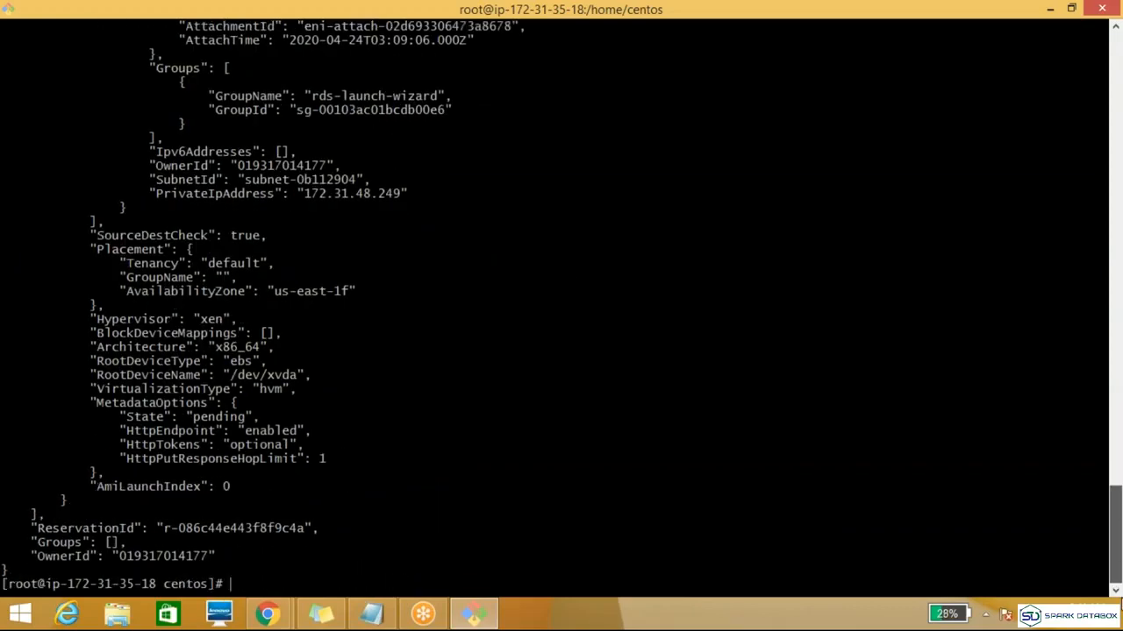
Step: Recall the last aws ec2 run-instances command at the prompt and review its JSON output back to the beginning
{"action": "key", "text": "Up"}
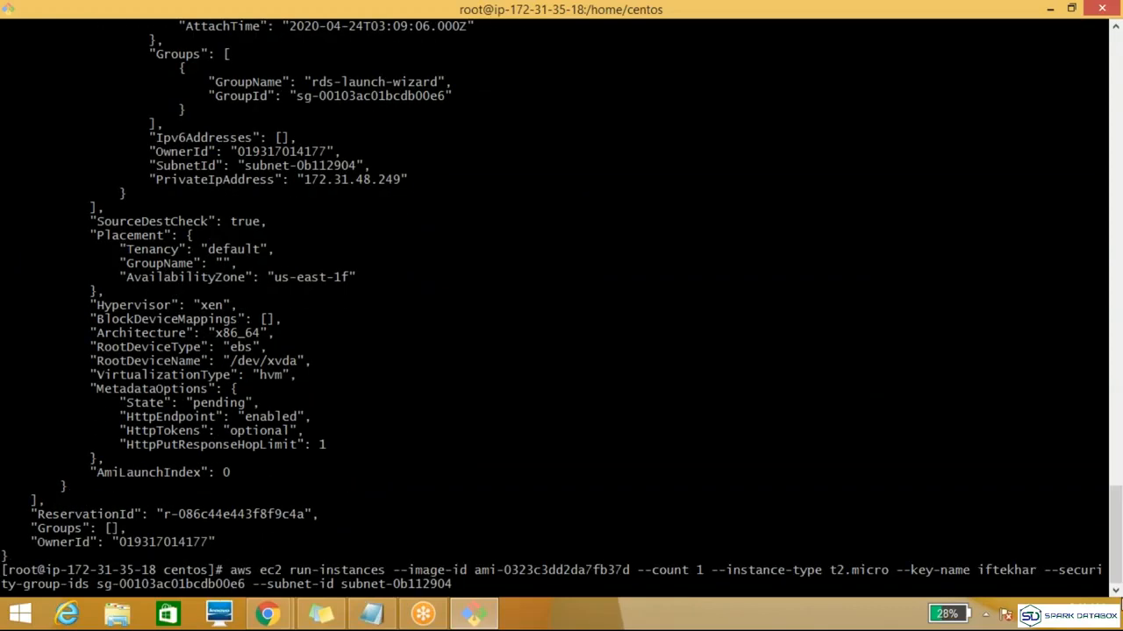
{"action": "key", "text": "Left"}
{"action": "key", "text": "Left"}
{"action": "key", "text": "Left"}
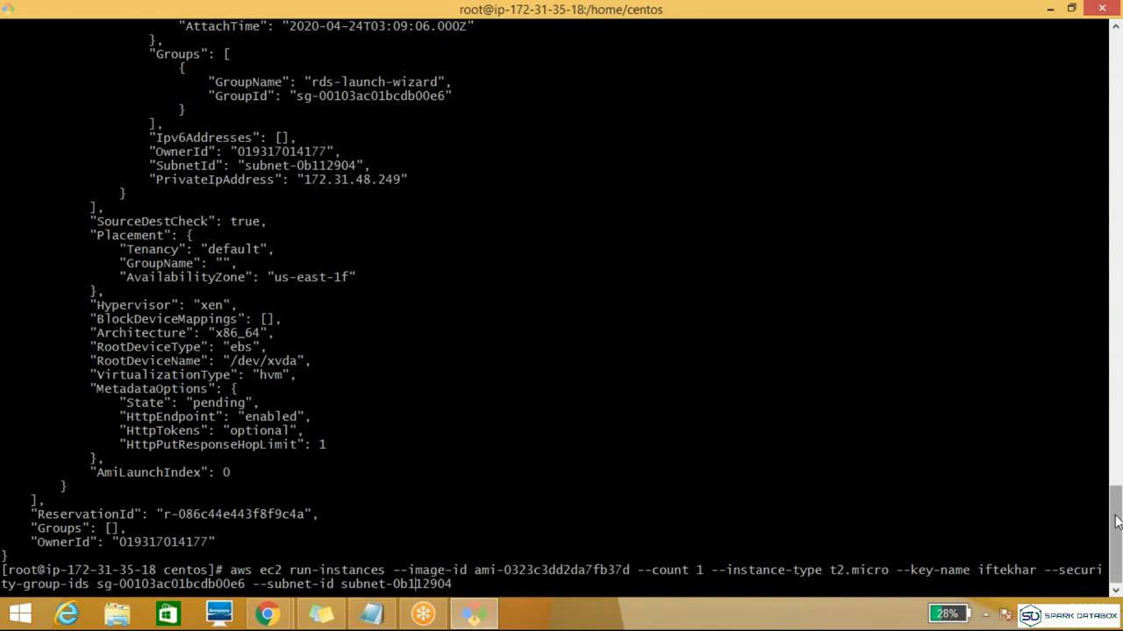
{"action": "left_click_drag", "start_coordinate": [1117, 519], "coordinate": [1112, 418]}
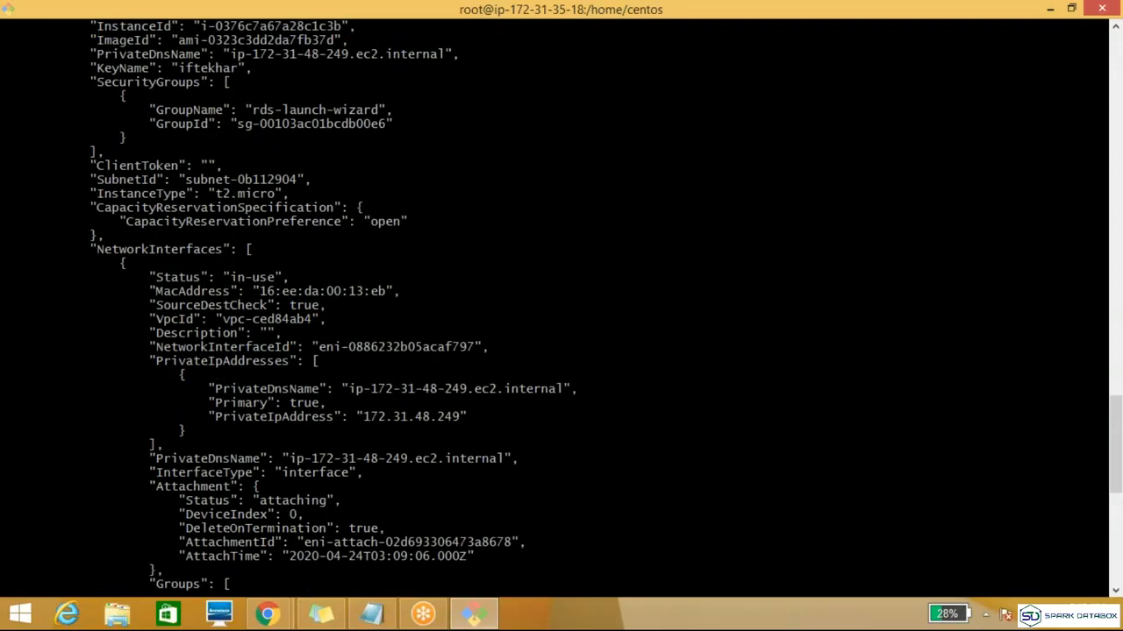
{"action": "left_click_drag", "start_coordinate": [1118, 445], "coordinate": [1115, 366]}
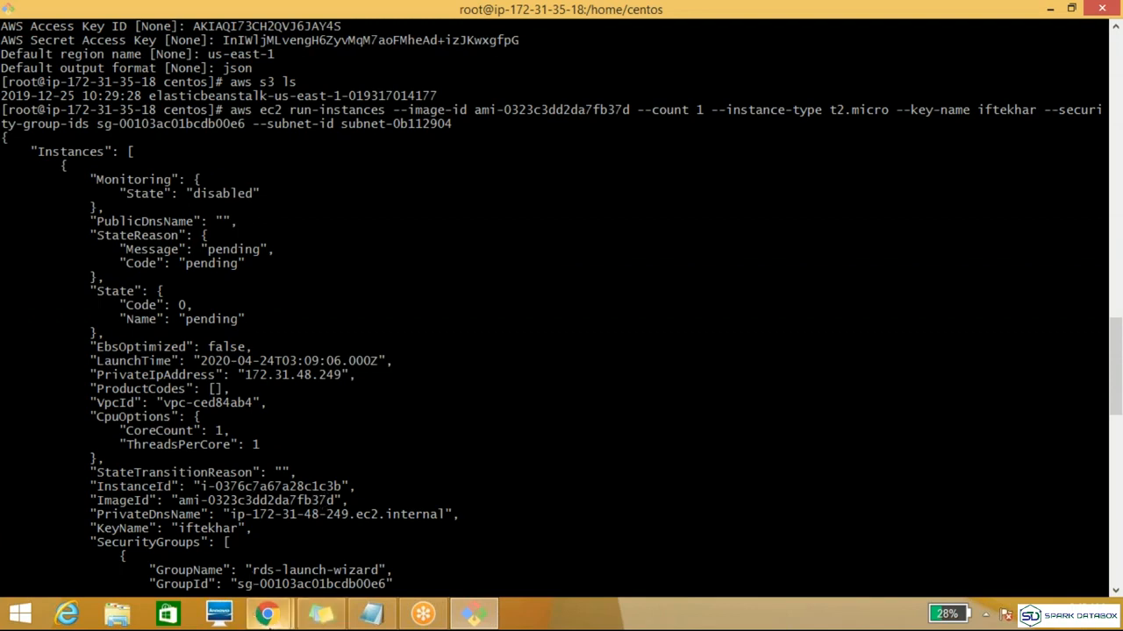
Step: Switch to the EC2 console in Chrome and view the description of the unnamed t2.micro instance in us-east-1f
{"action": "mouse_move", "coordinate": [266, 614]}
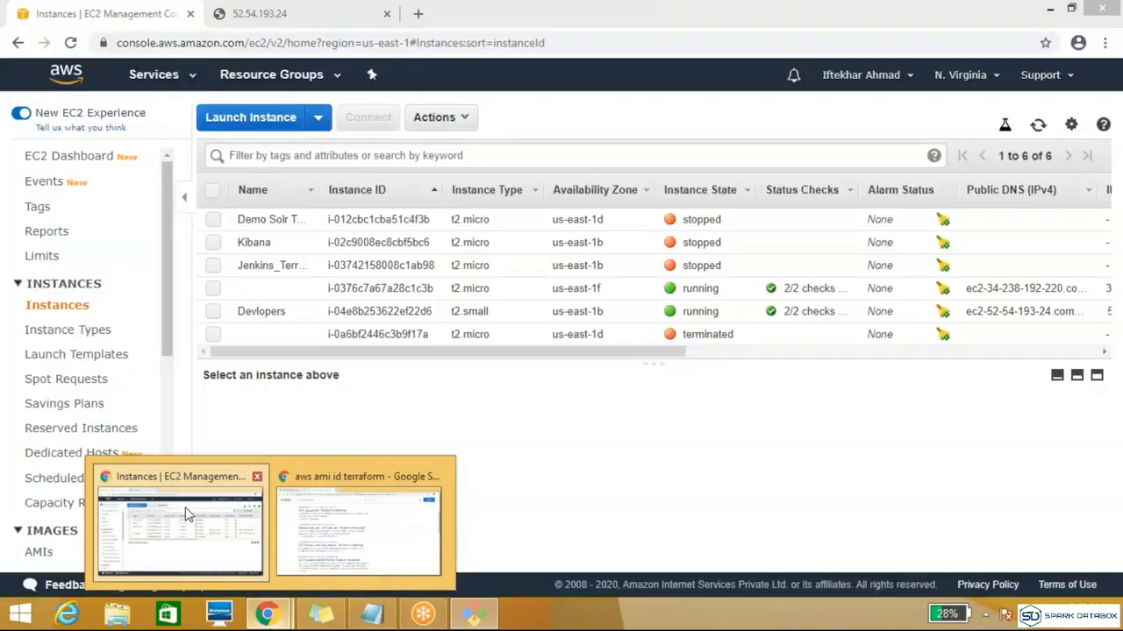
{"action": "left_click", "coordinate": [260, 574]}
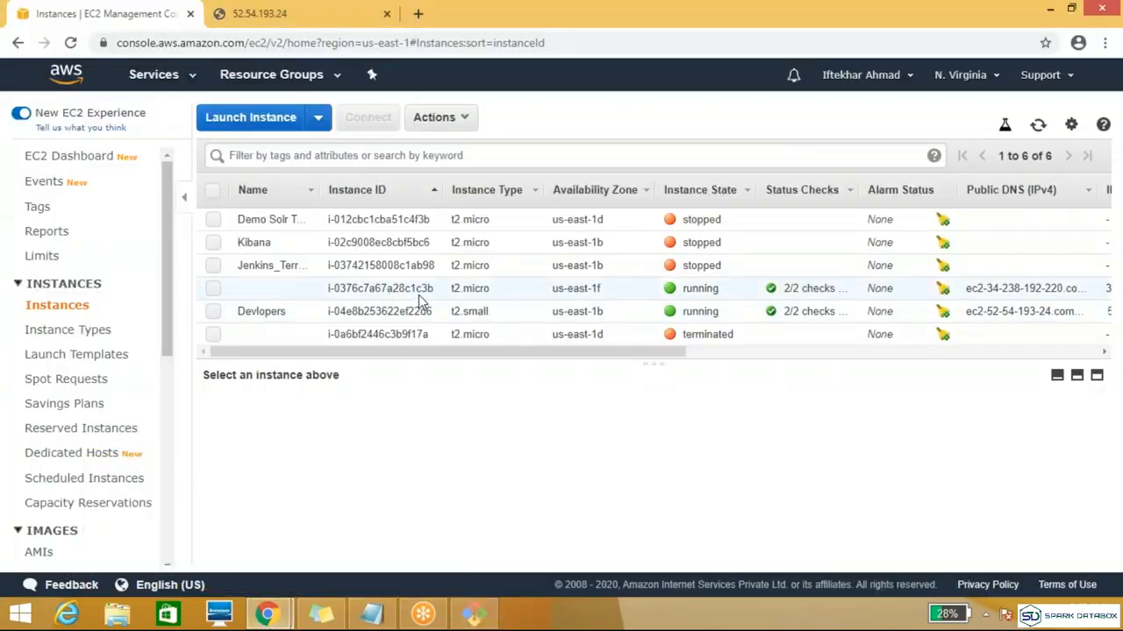
{"action": "left_click", "coordinate": [212, 291]}
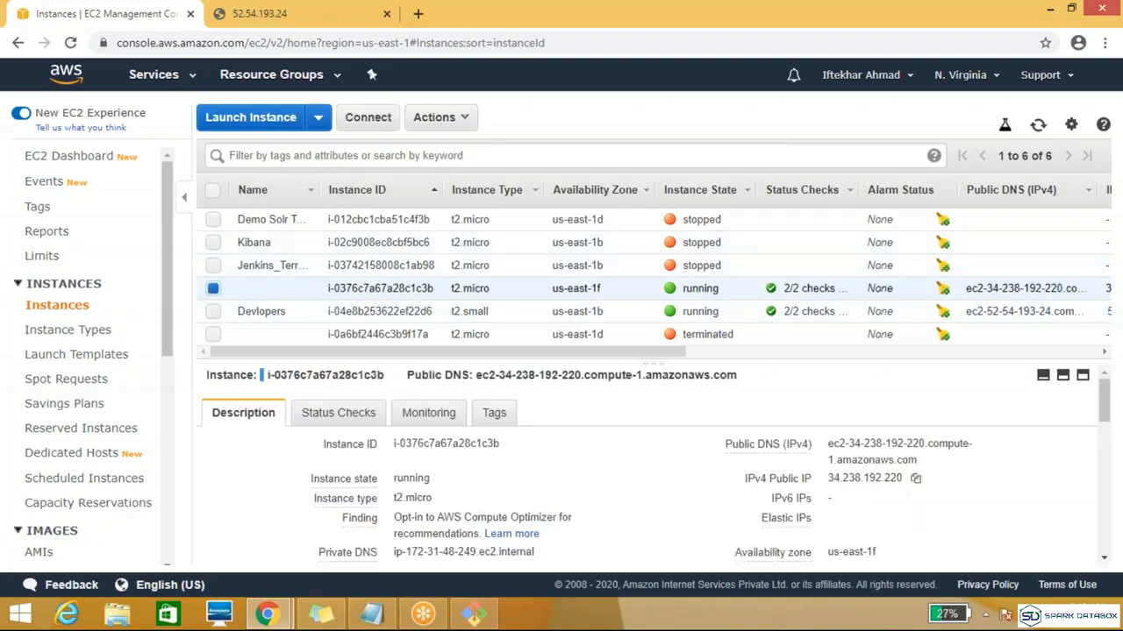
{"action": "mouse_move", "coordinate": [759, 430]}
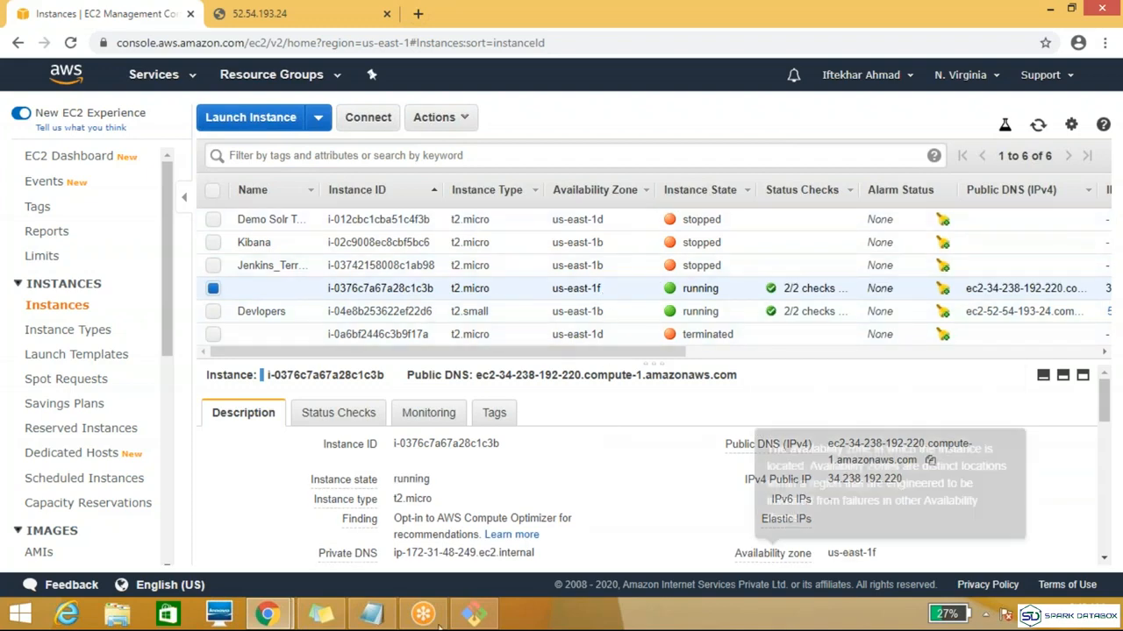
Step: Return to the terminal and clear the recalled run-instances command from the prompt
{"action": "left_click", "coordinate": [474, 614]}
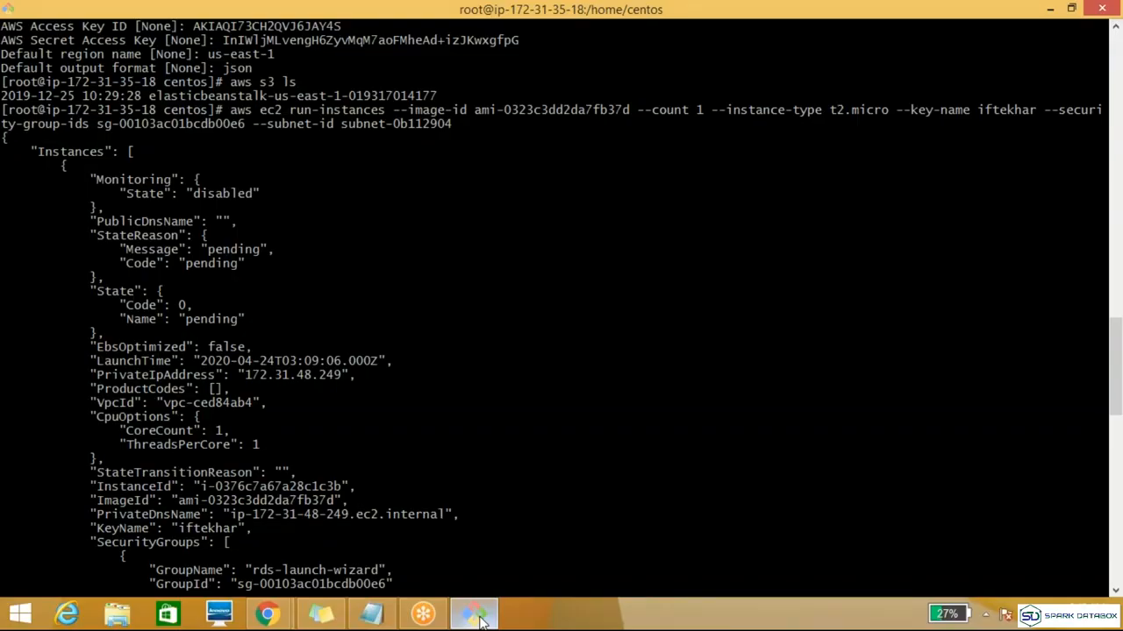
{"action": "key", "text": "Up"}
{"action": "key", "text": "Down"}
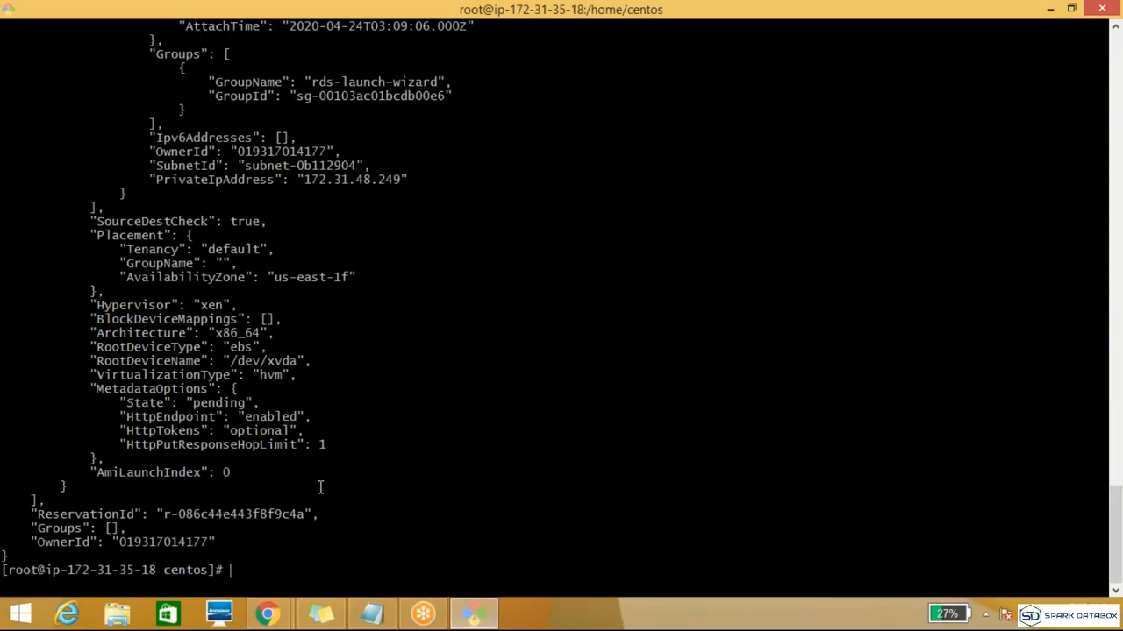
Step: Review the topic list and the run-instances command in the Topic notes in Notepad, and minimize the file
{"action": "left_click", "coordinate": [372, 617]}
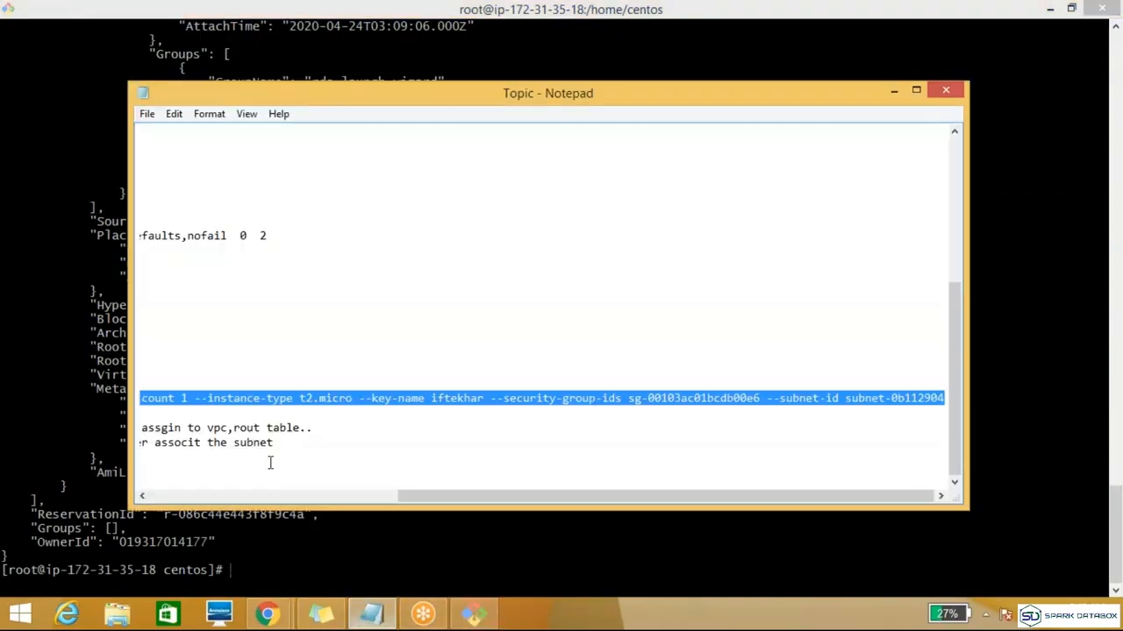
{"action": "left_click_drag", "start_coordinate": [492, 500], "coordinate": [215, 497]}
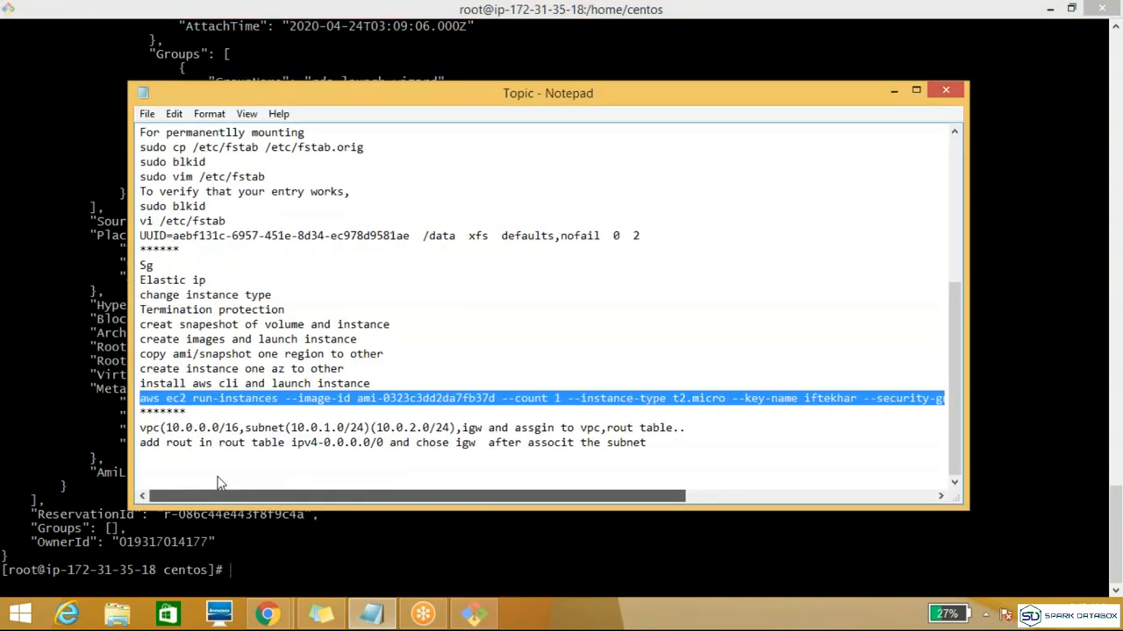
{"action": "left_click", "coordinate": [473, 371]}
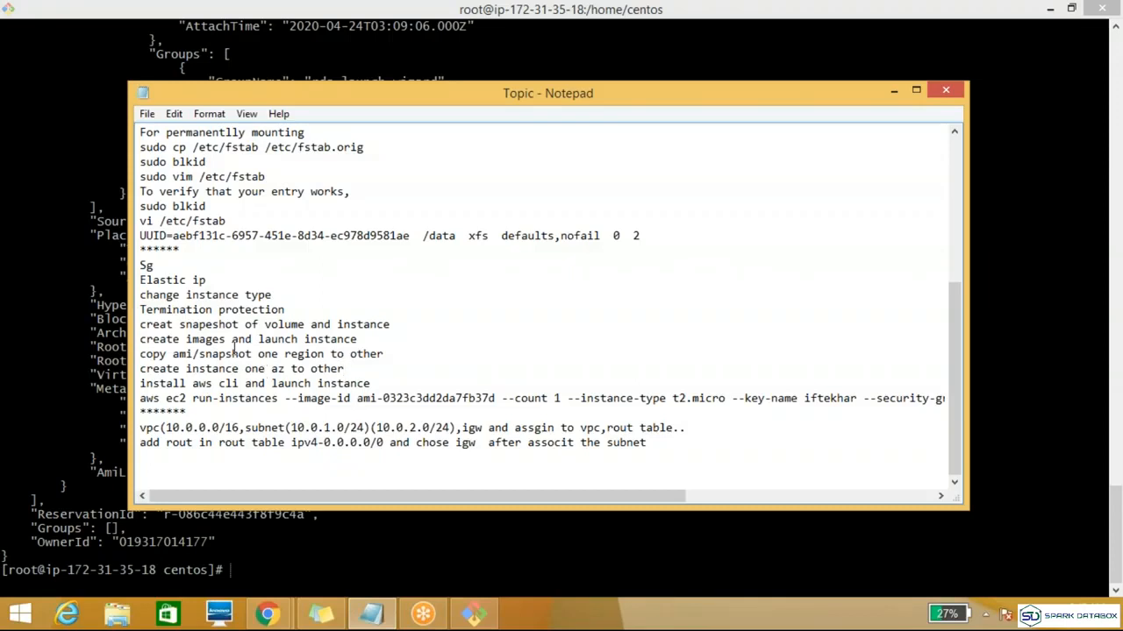
{"action": "left_click", "coordinate": [893, 90]}
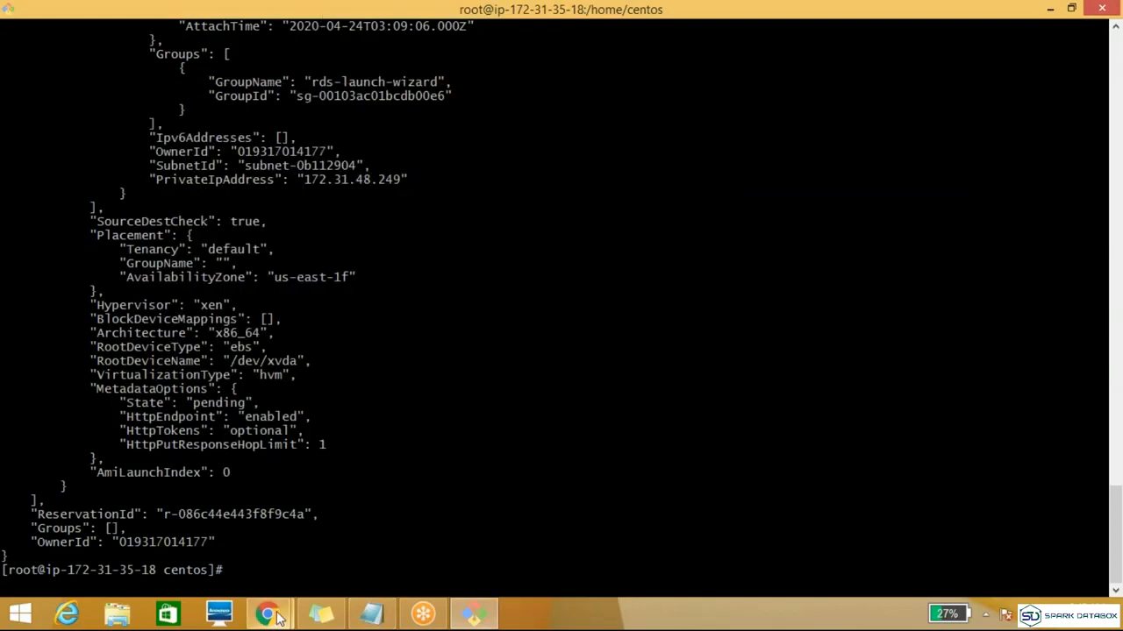
Step: Switch back to the EC2 console in Chrome and select only the Devlopers instance to view its Elastic IP details
{"action": "mouse_move", "coordinate": [277, 618]}
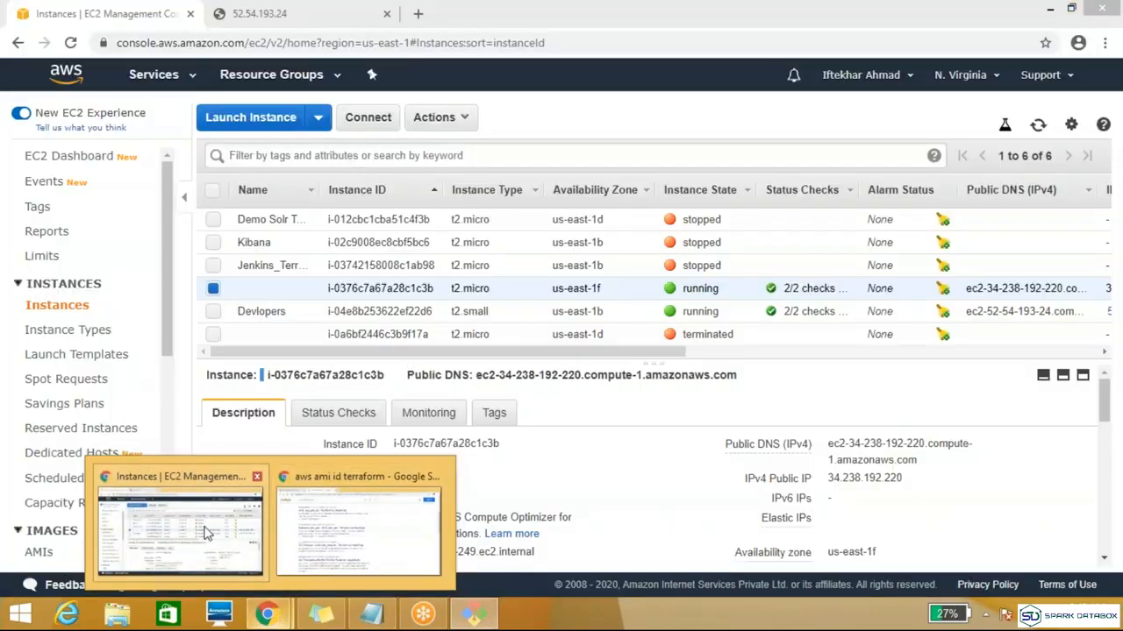
{"action": "left_click", "coordinate": [207, 533]}
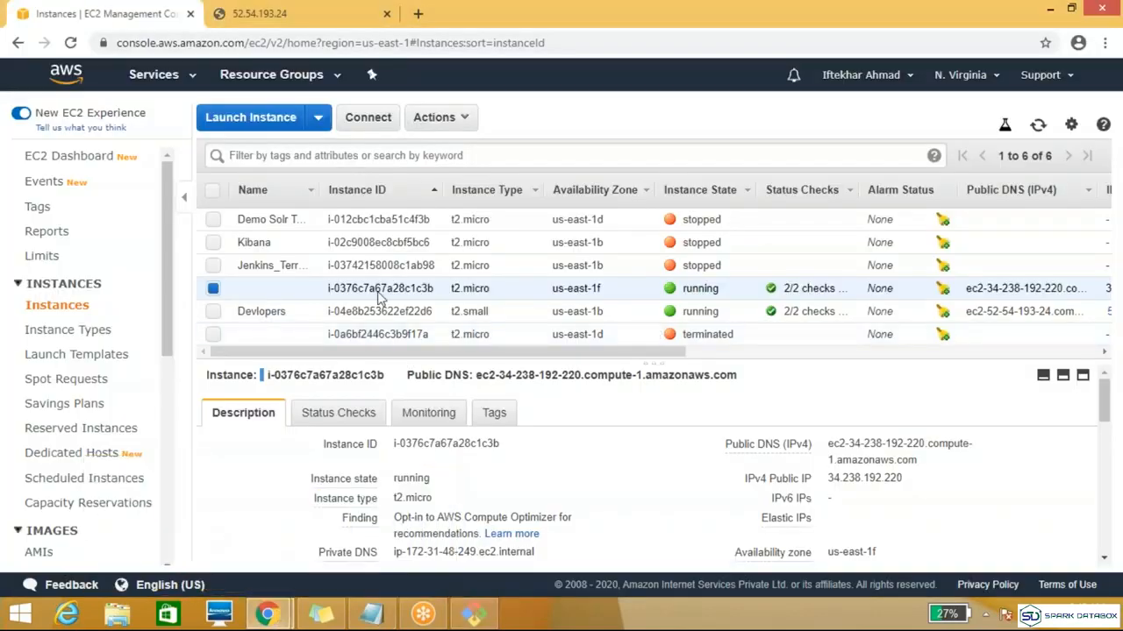
{"action": "left_click", "coordinate": [213, 312]}
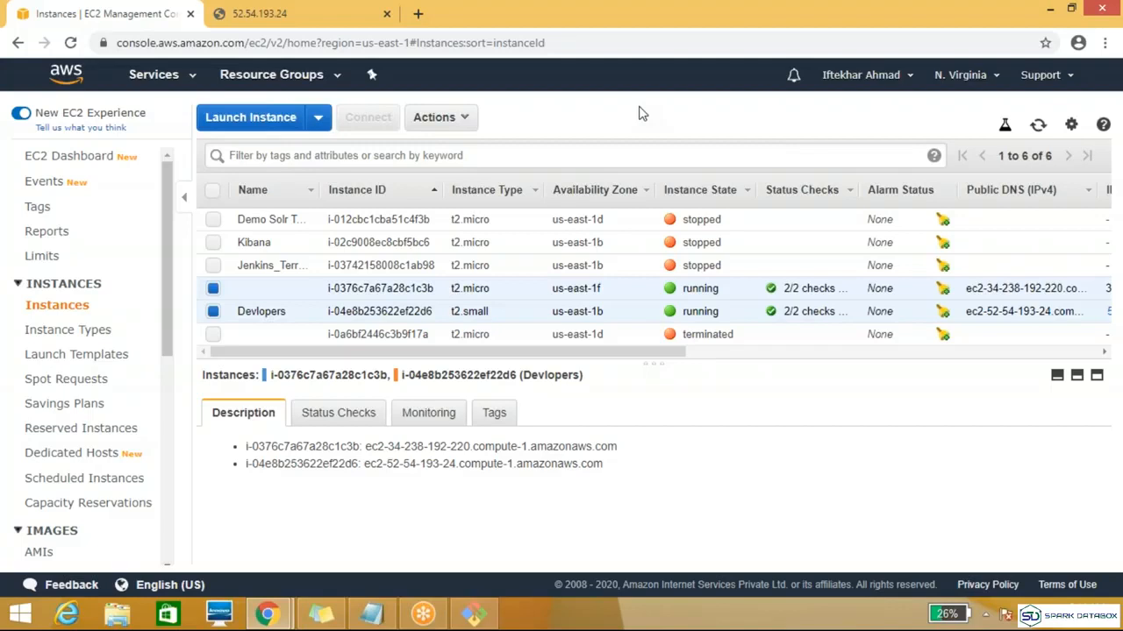
{"action": "left_click", "coordinate": [849, 39]}
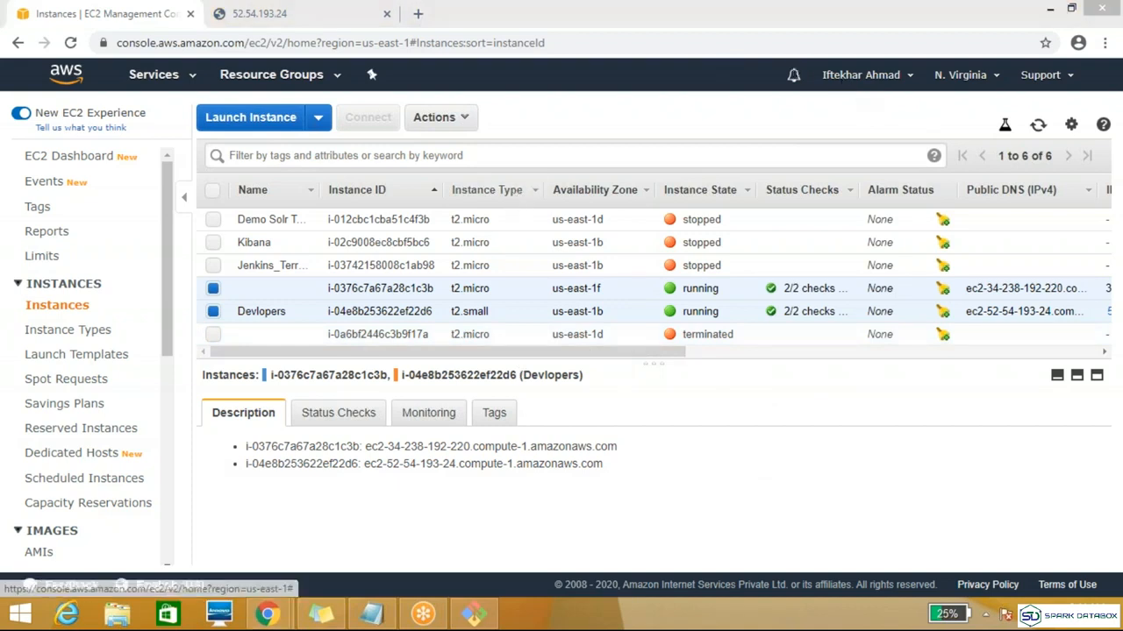
{"action": "left_click", "coordinate": [214, 287]}
{"action": "mouse_move", "coordinate": [923, 465]}
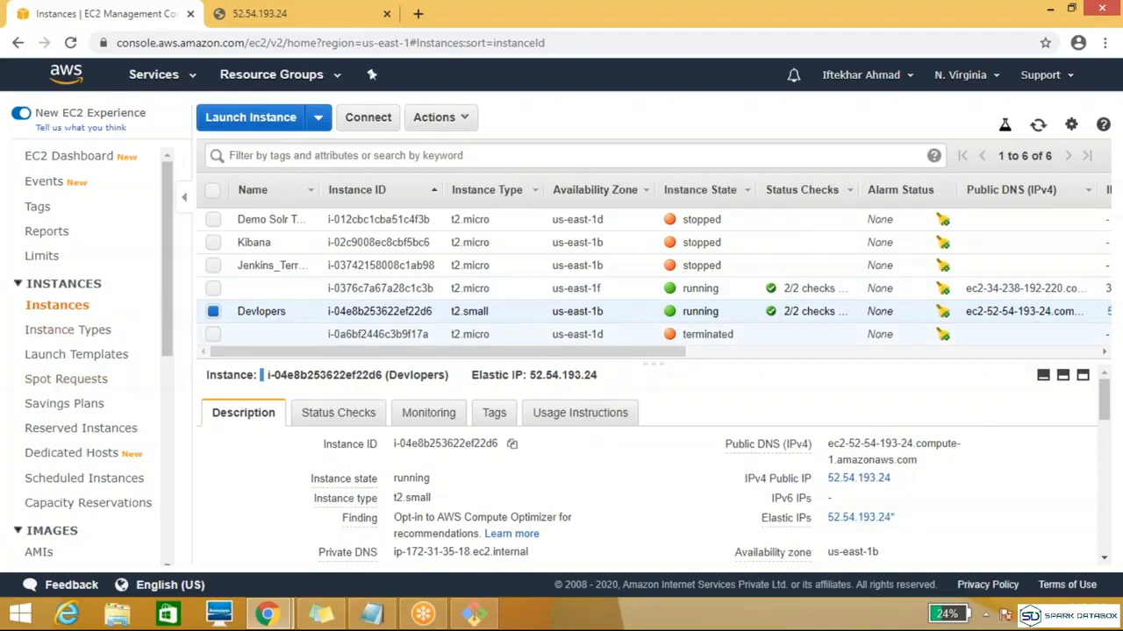
Step: Release the Elastic IP address 52.54.193.24 from the account
{"action": "left_click_drag", "start_coordinate": [171, 290], "coordinate": [167, 495]}
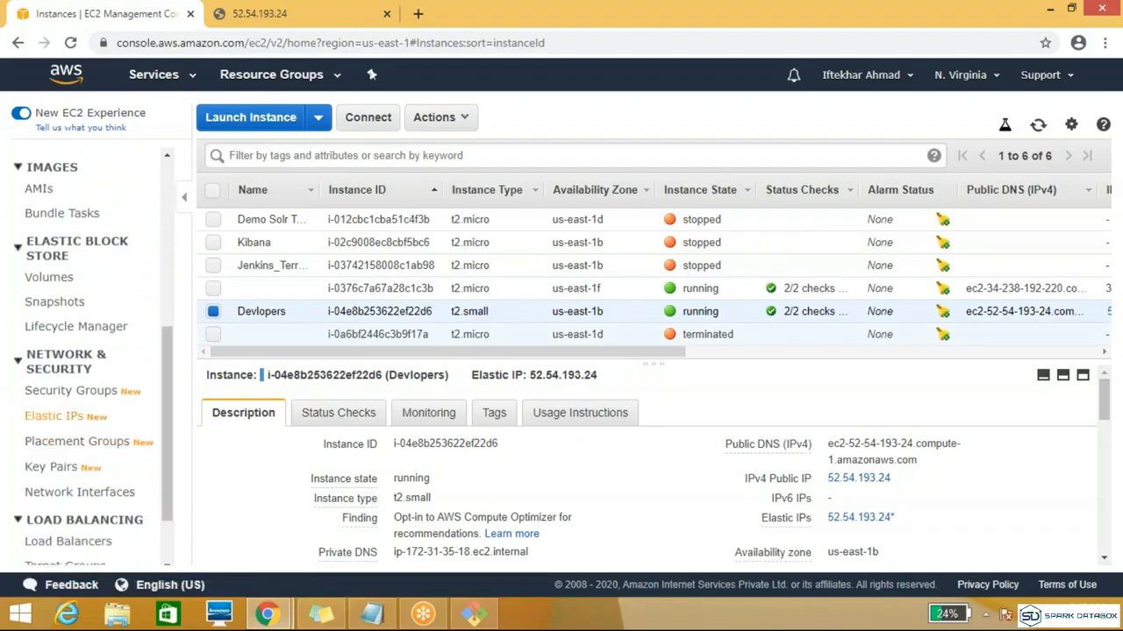
{"action": "left_click", "coordinate": [54, 410]}
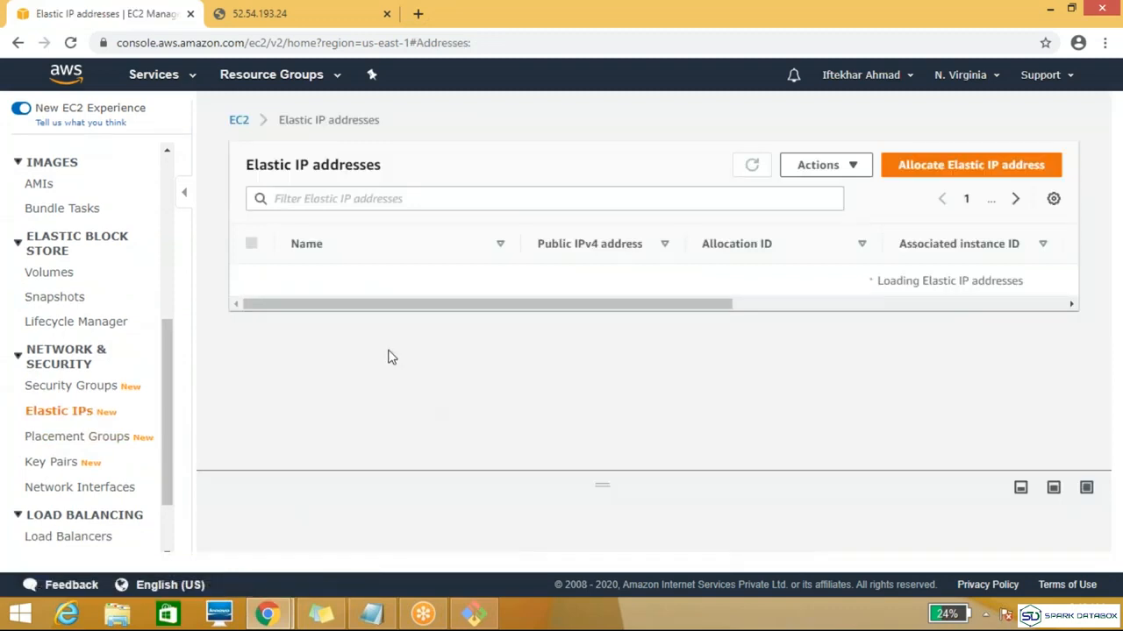
{"action": "left_click", "coordinate": [855, 166]}
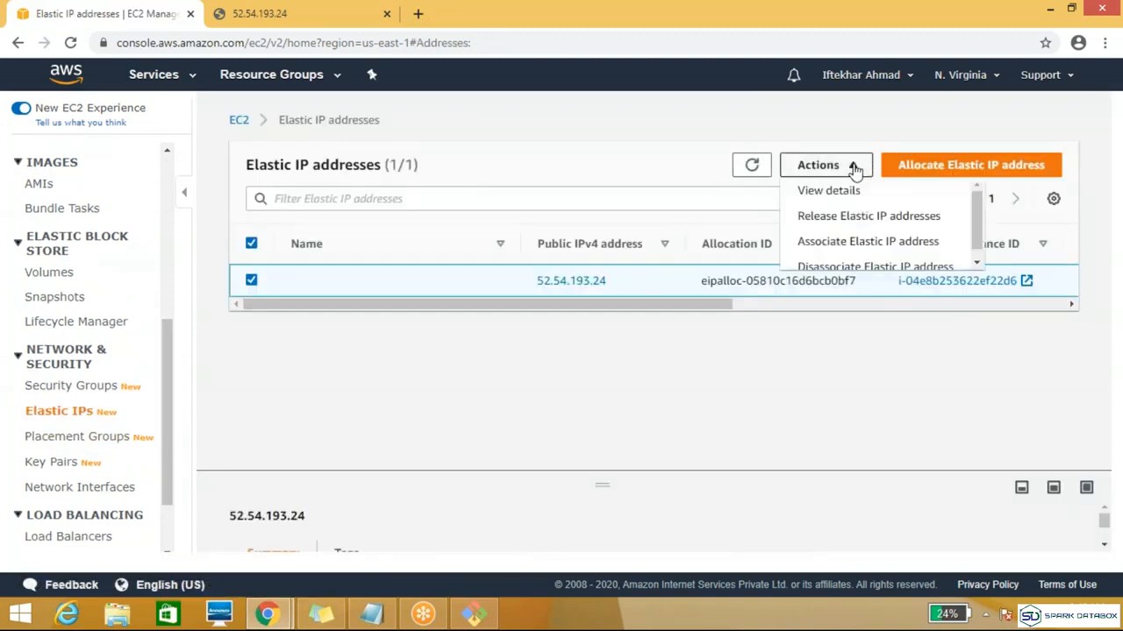
{"action": "left_click", "coordinate": [855, 219]}
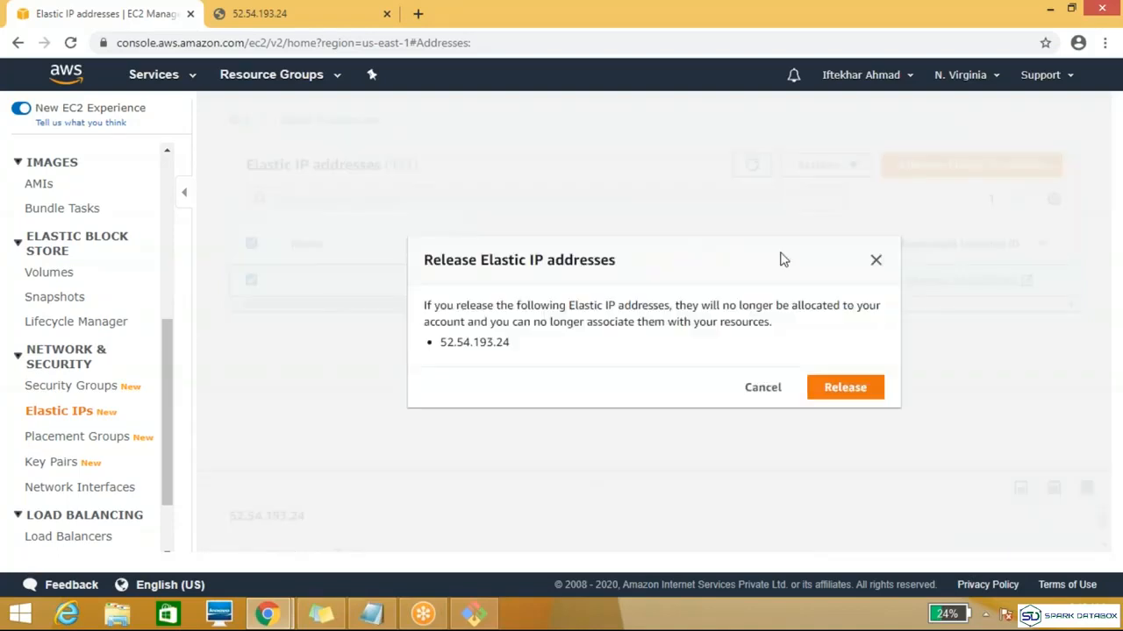
{"action": "left_click", "coordinate": [845, 388]}
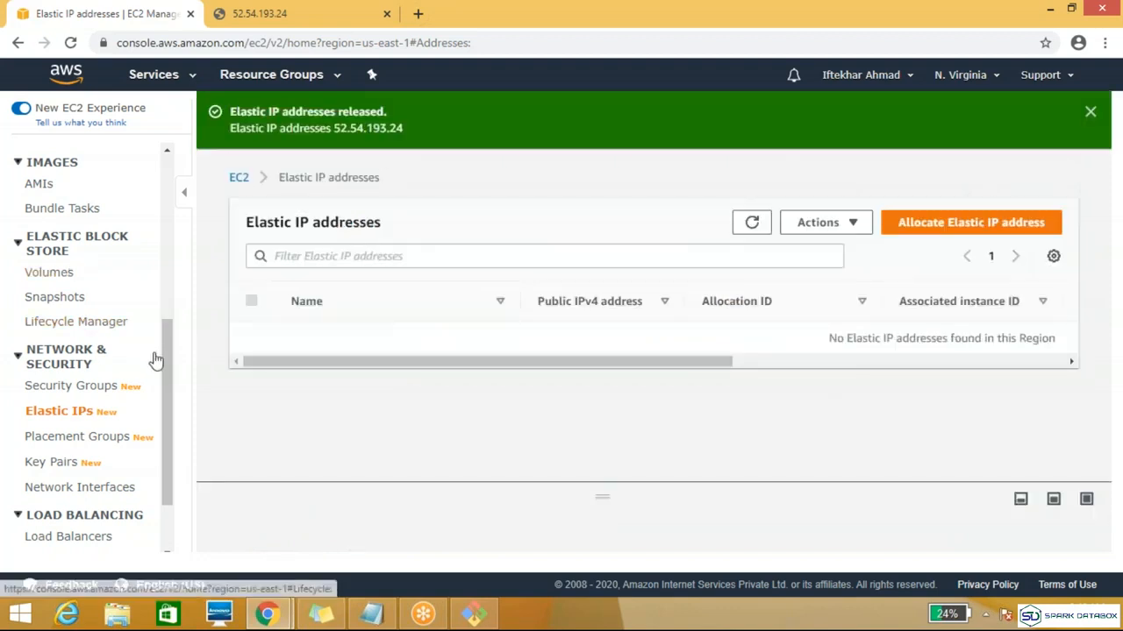
Step: Go back to the instances list and check the IPv4 public IP of the Devlopers instance
{"action": "scroll", "coordinate": [166, 272], "scroll_direction": "up", "scroll_amount": 2}
{"action": "scroll", "coordinate": [167, 272], "scroll_direction": "up", "scroll_amount": 3}
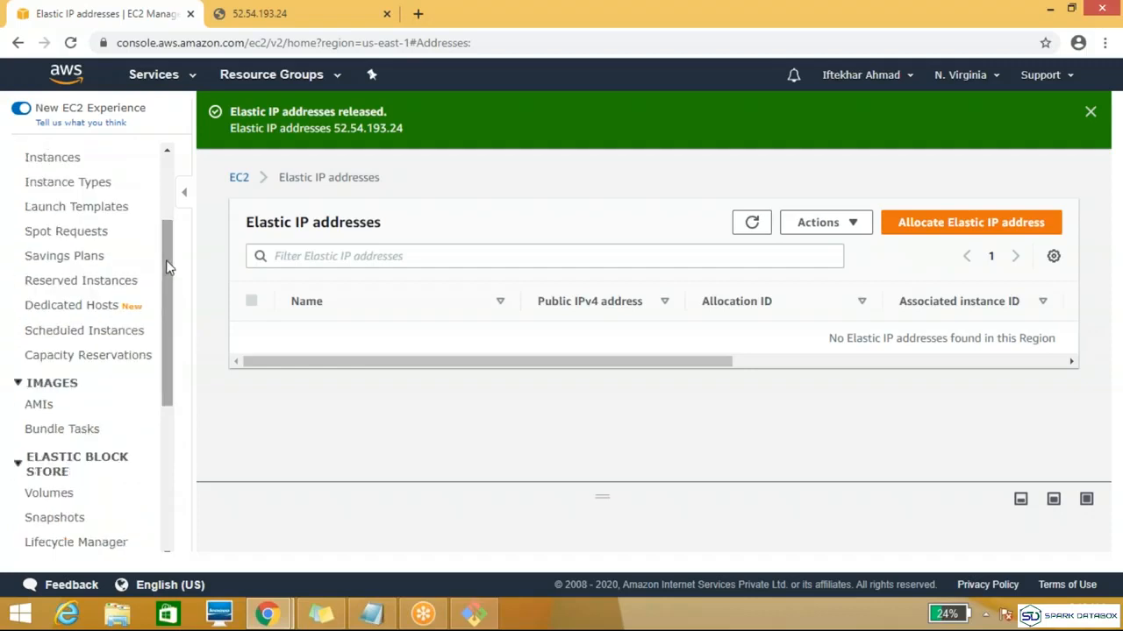
{"action": "left_click", "coordinate": [56, 160]}
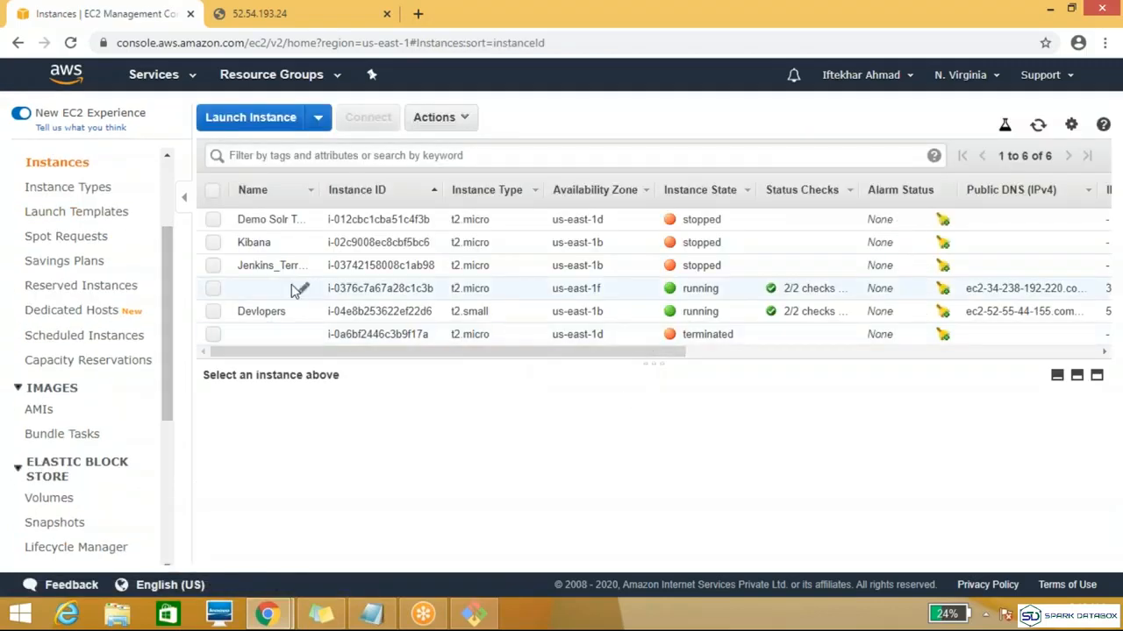
{"action": "left_click", "coordinate": [212, 312]}
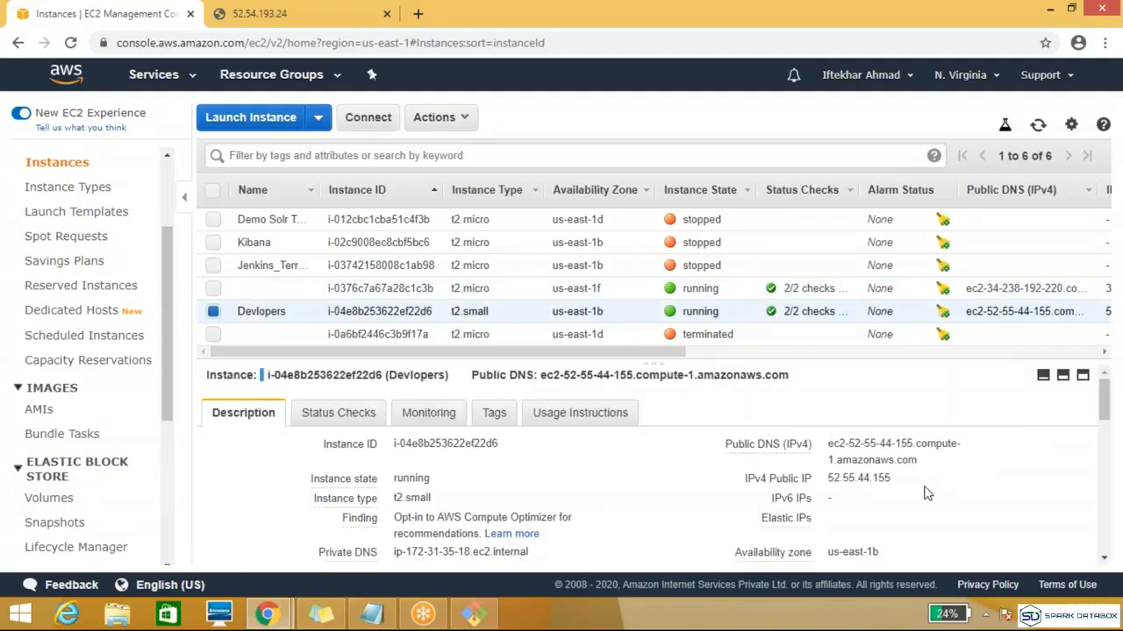
{"action": "double_click", "coordinate": [856, 478]}
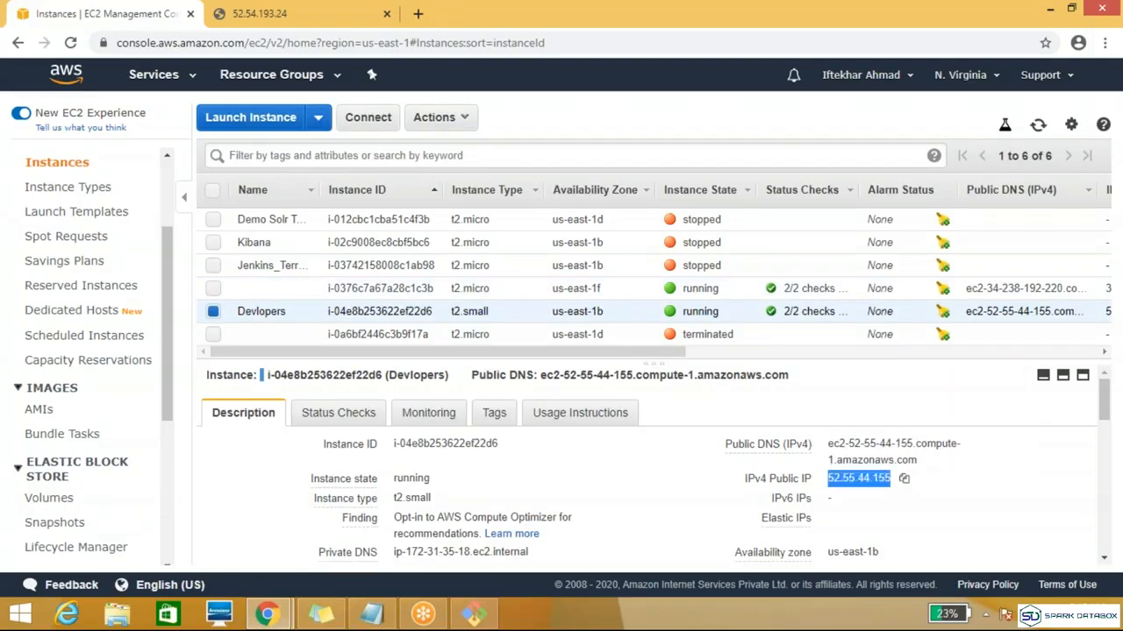
{"action": "left_click", "coordinate": [822, 476]}
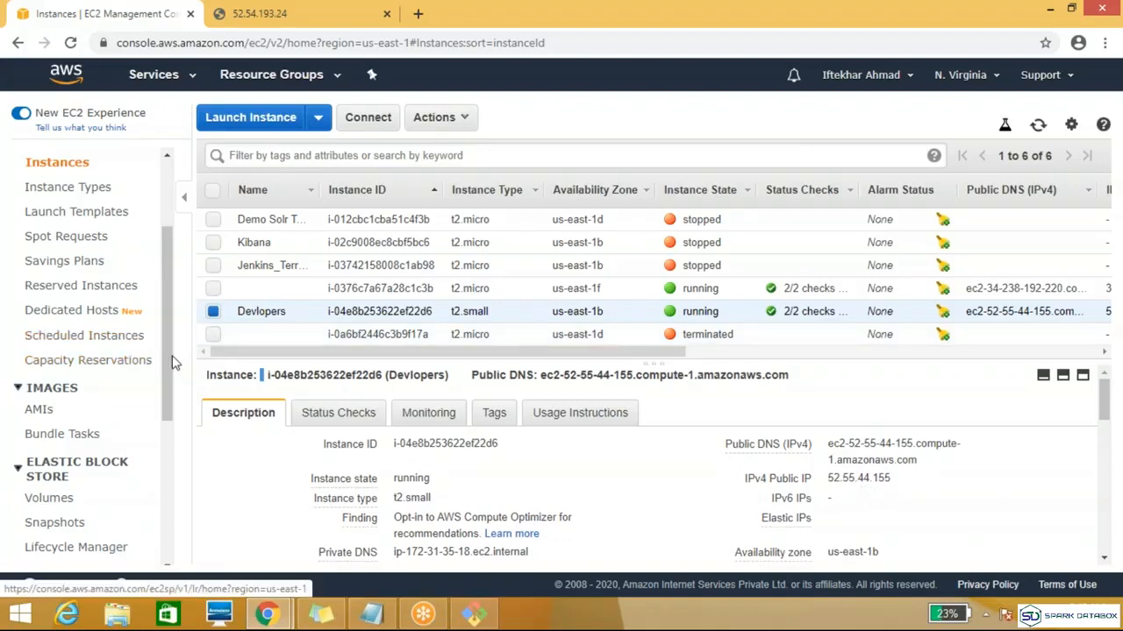
Step: Reopen the Elastic IP addresses list, check its columns and refresh it
{"action": "left_click_drag", "start_coordinate": [161, 354], "coordinate": [169, 463]}
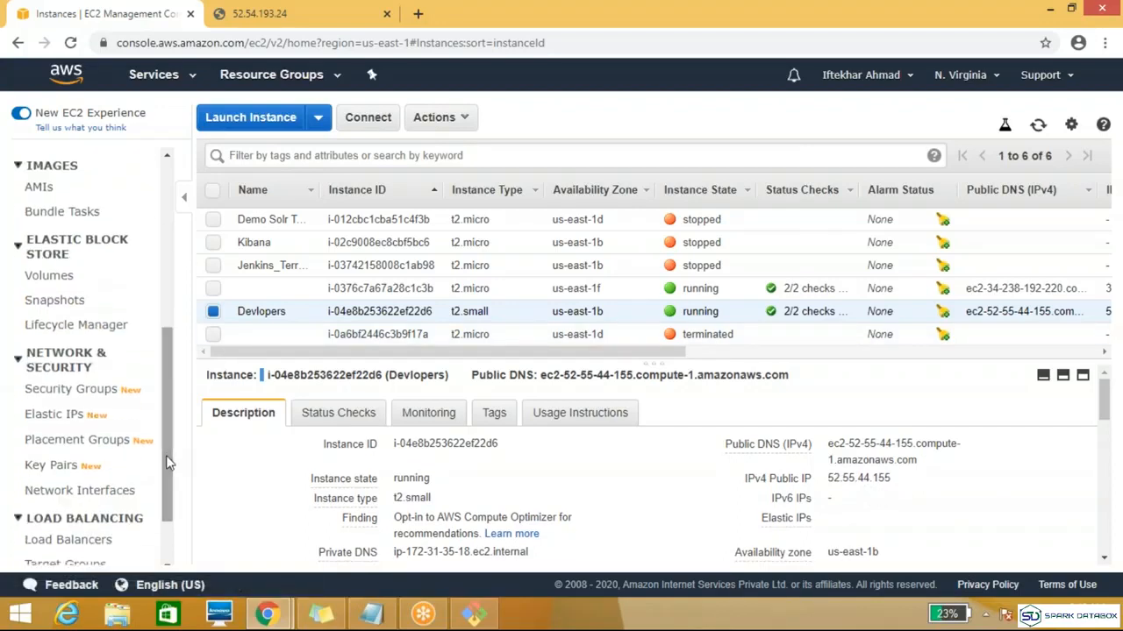
{"action": "left_click", "coordinate": [68, 420]}
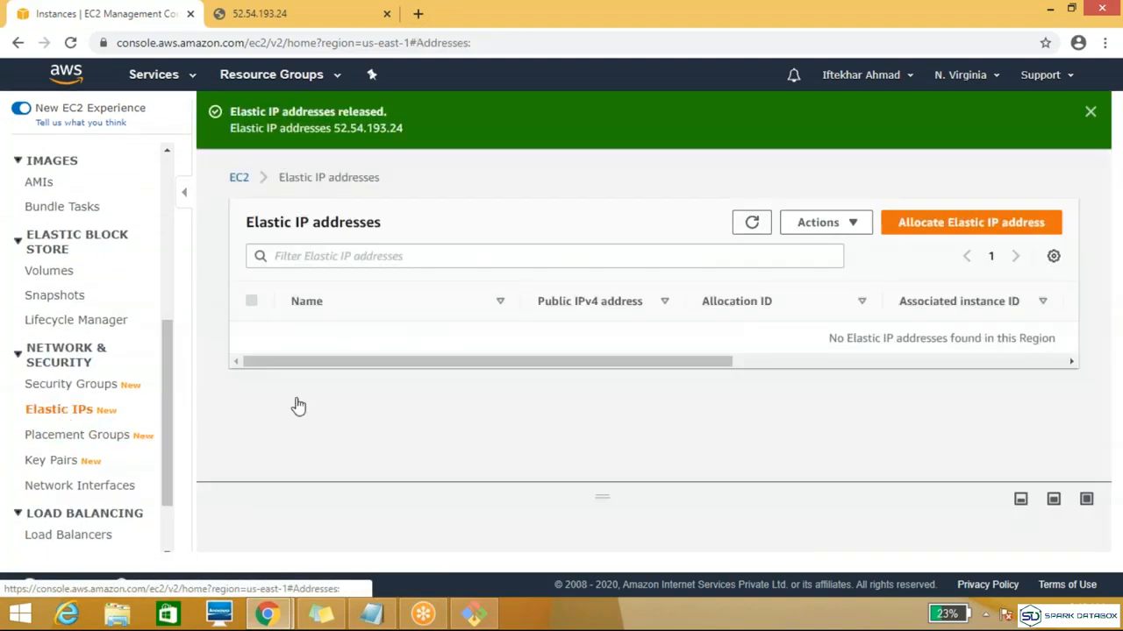
{"action": "left_click_drag", "start_coordinate": [425, 347], "coordinate": [816, 364]}
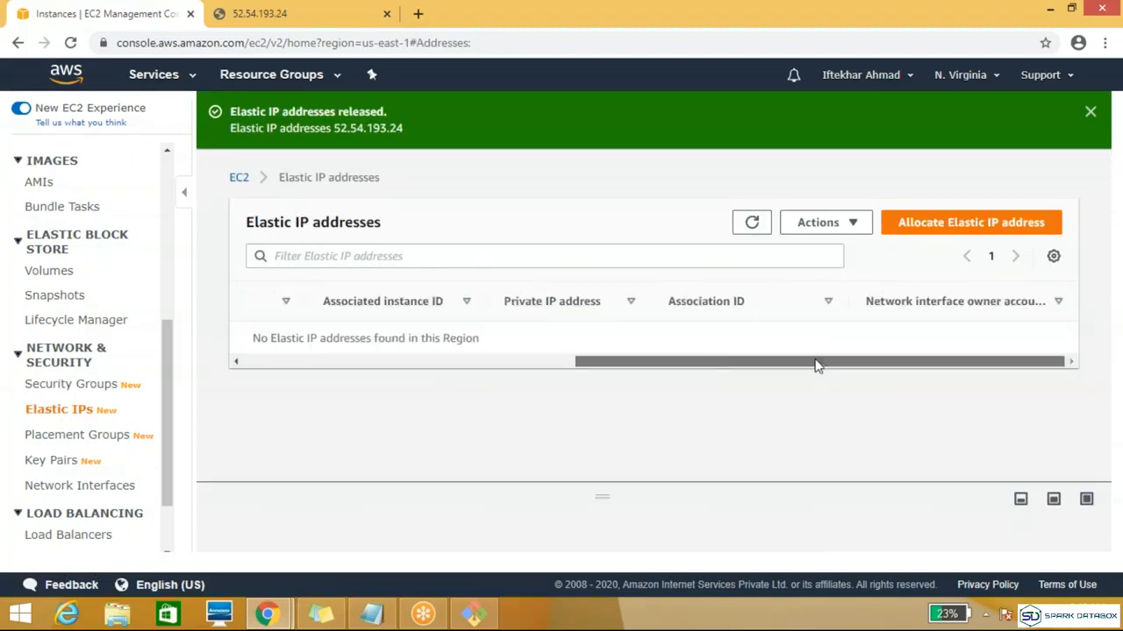
{"action": "left_click", "coordinate": [509, 363]}
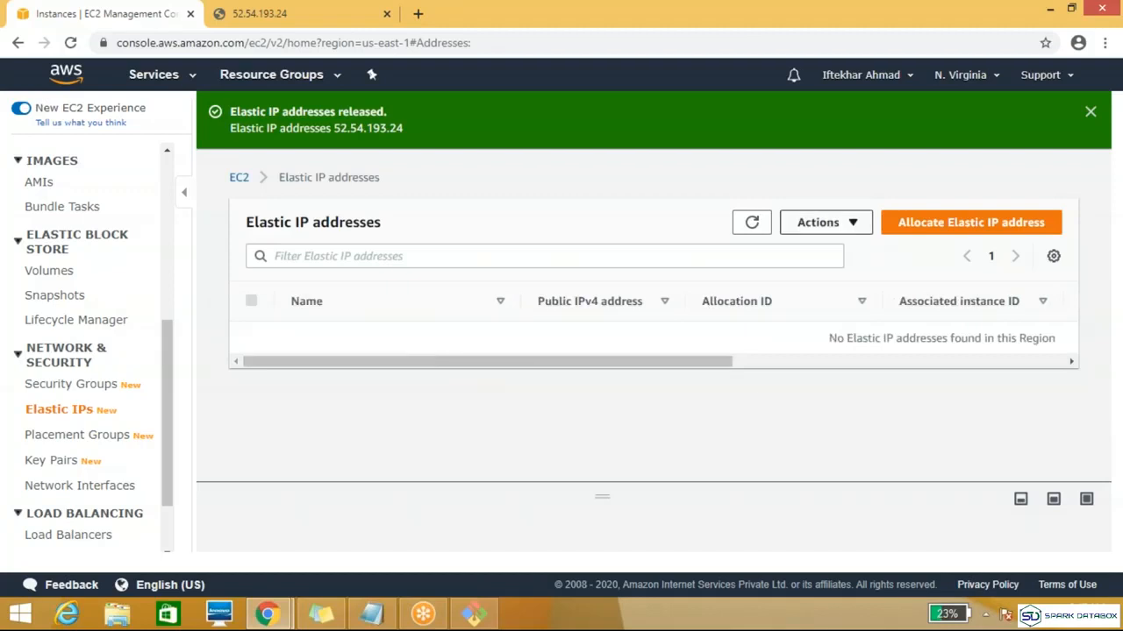
{"action": "left_click", "coordinate": [752, 224]}
Step: Check the available actions for Elastic IP addresses and go back to the instances list
{"action": "left_click", "coordinate": [849, 227]}
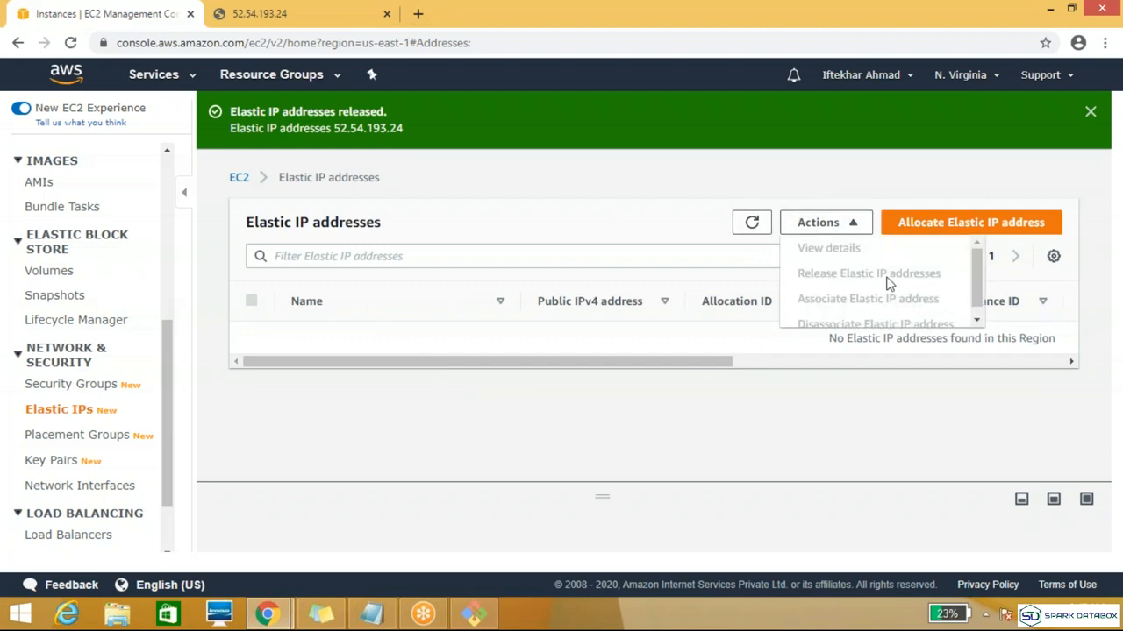
{"action": "left_click", "coordinate": [856, 233]}
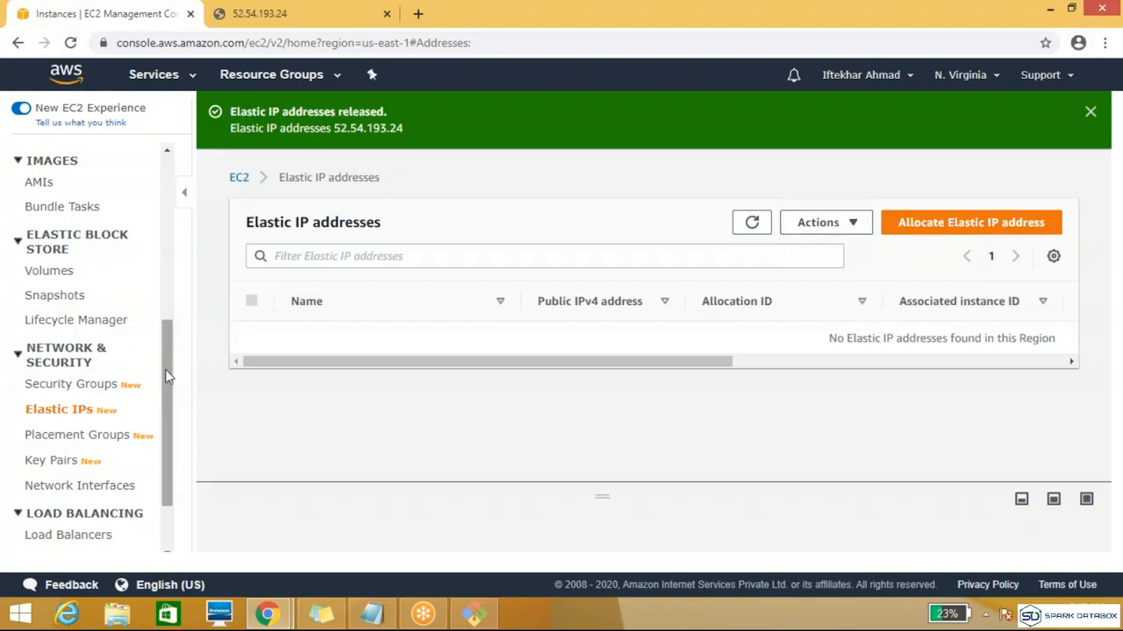
{"action": "scroll", "coordinate": [159, 232], "scroll_direction": "up", "scroll_amount": 3}
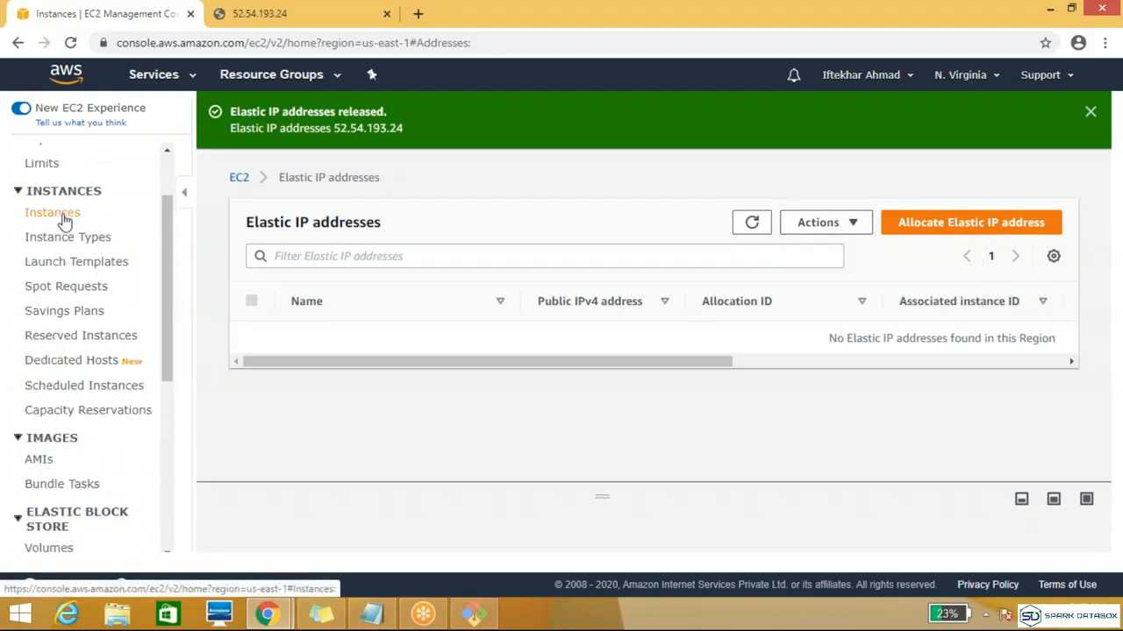
{"action": "left_click", "coordinate": [53, 213]}
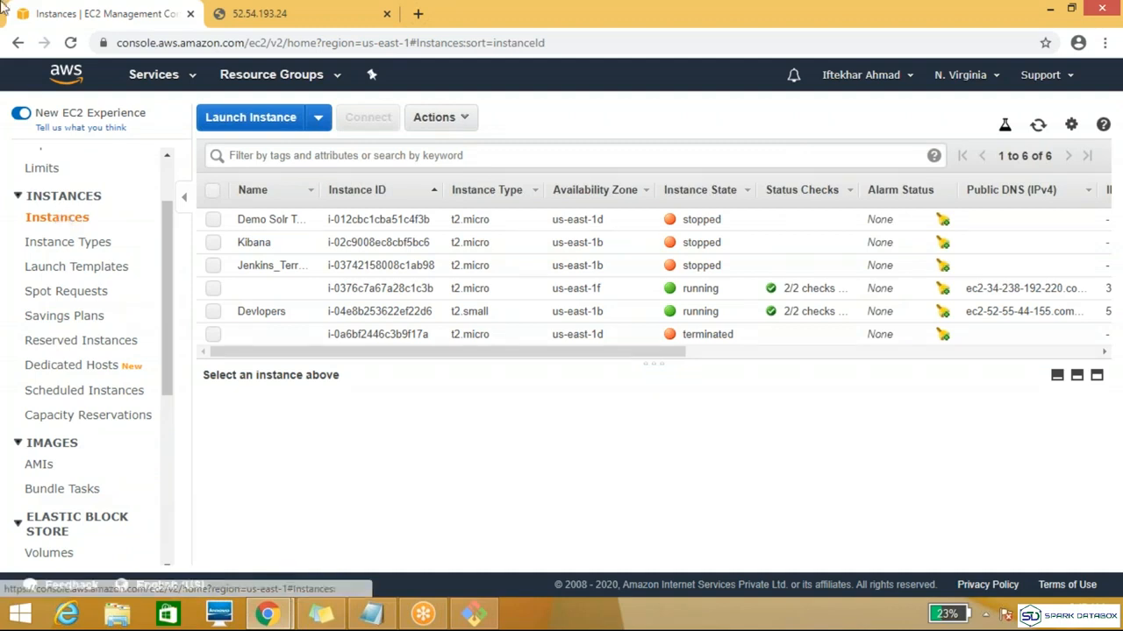
Step: Start launching a new instance, choose a Quick Start AMI, keep the preselected instance type and proceed to the instance details
{"action": "left_click", "coordinate": [251, 116]}
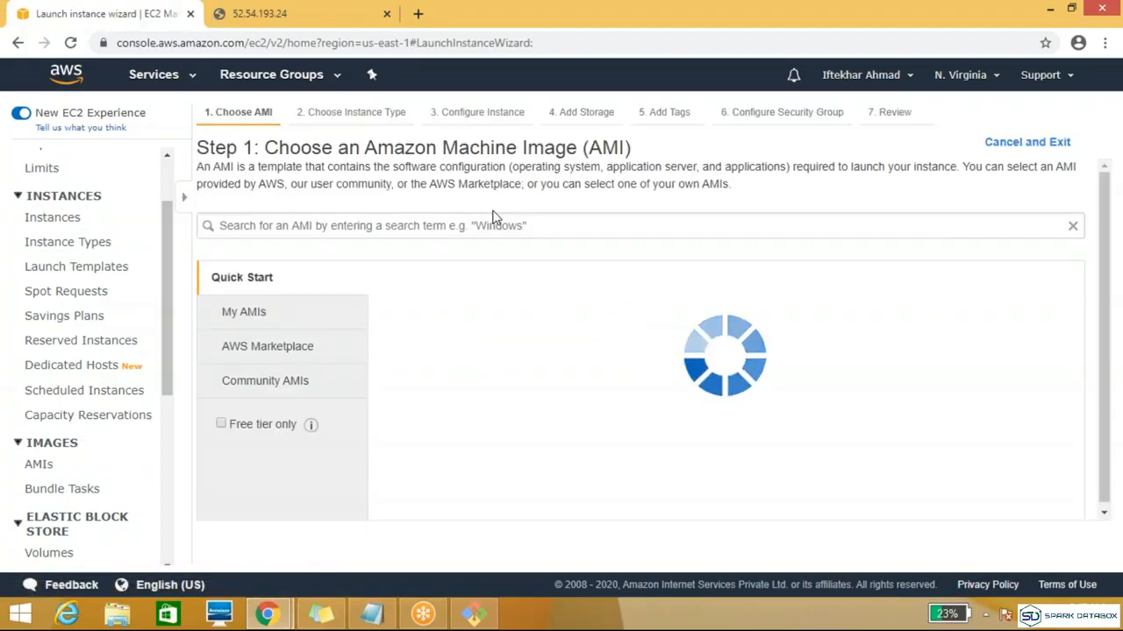
{"action": "left_click", "coordinate": [1017, 317]}
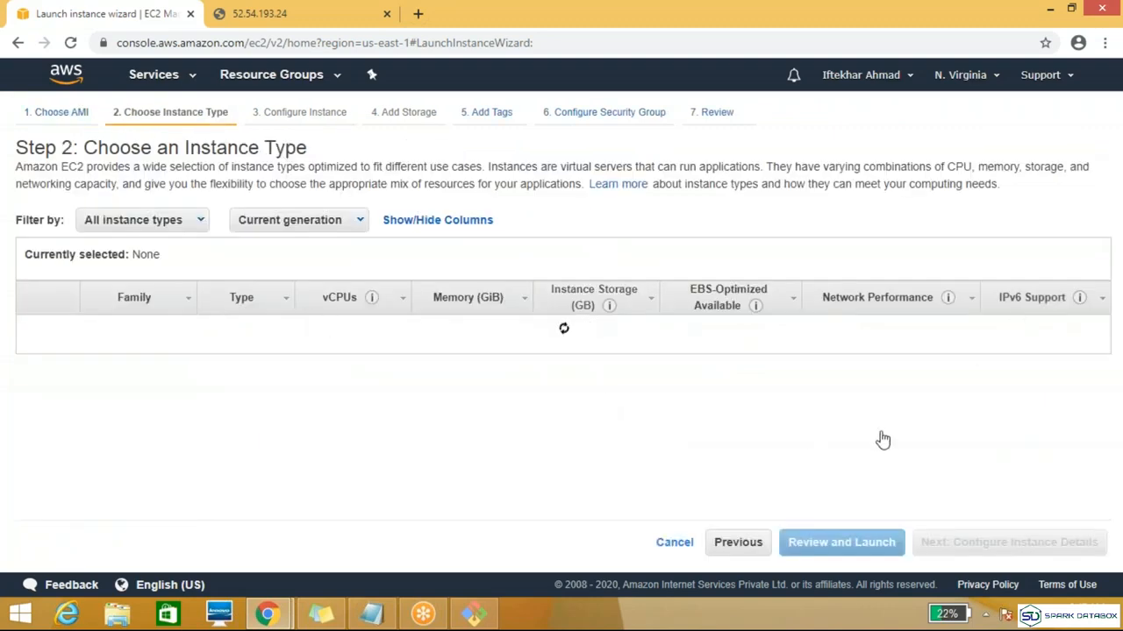
{"action": "left_click", "coordinate": [1005, 542]}
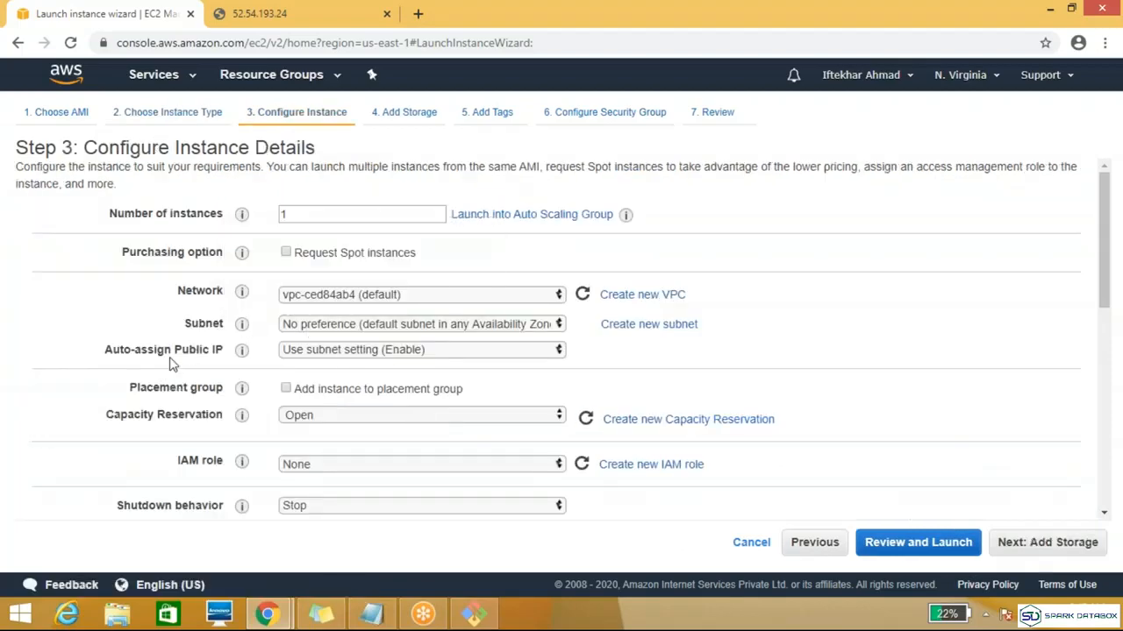
Step: Review the Auto-assign Public IP options for the new instance and set it to Disable
{"action": "left_click", "coordinate": [457, 352]}
{"action": "left_click", "coordinate": [453, 351]}
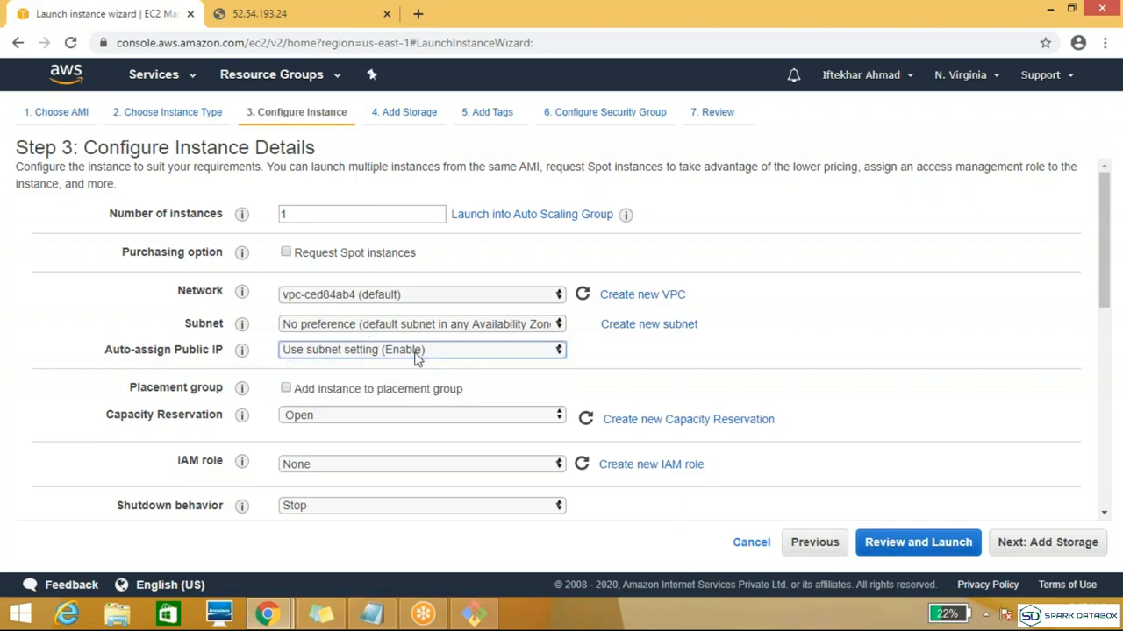
{"action": "left_click", "coordinate": [417, 352]}
{"action": "left_click", "coordinate": [374, 399]}
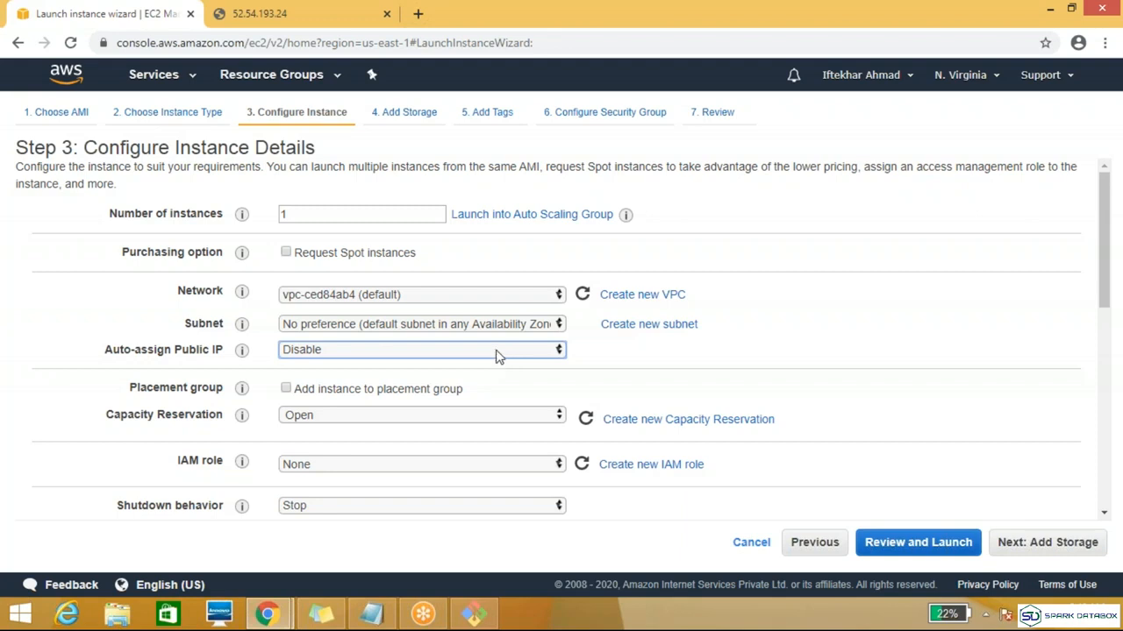
{"action": "left_click", "coordinate": [496, 351]}
{"action": "left_click", "coordinate": [496, 350]}
{"action": "left_click", "coordinate": [526, 349]}
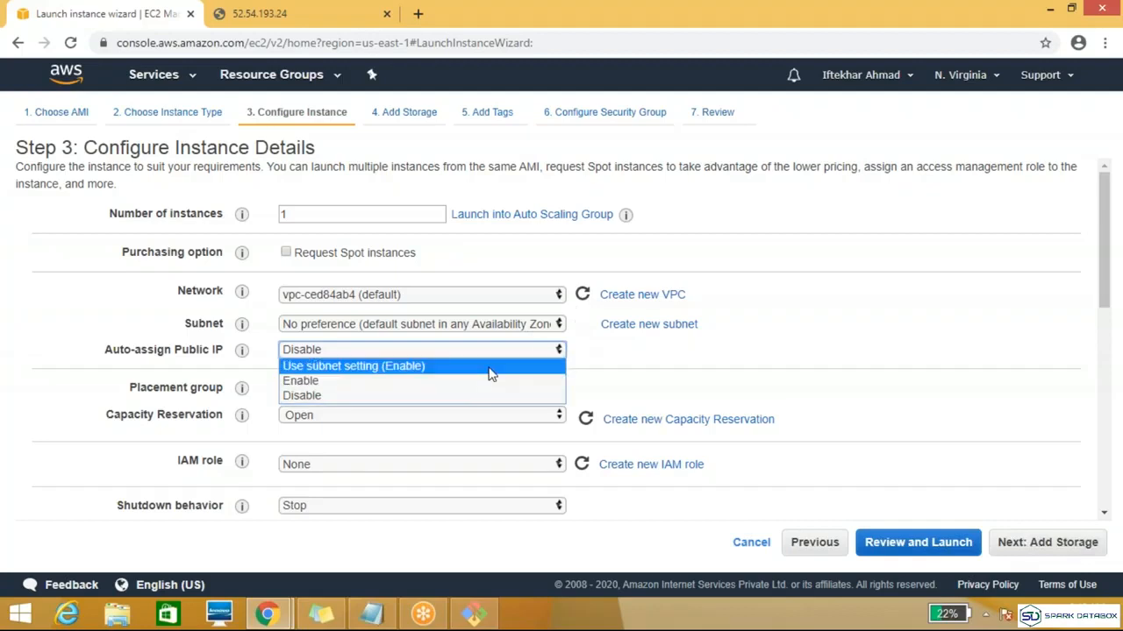
{"action": "left_click", "coordinate": [491, 366]}
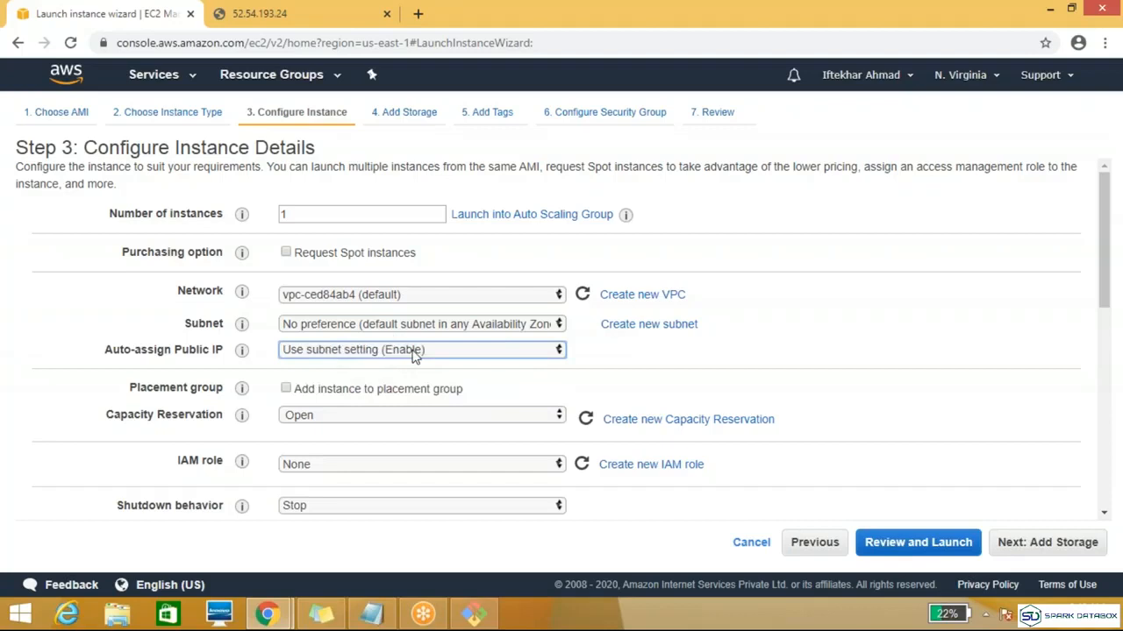
{"action": "left_click", "coordinate": [414, 352]}
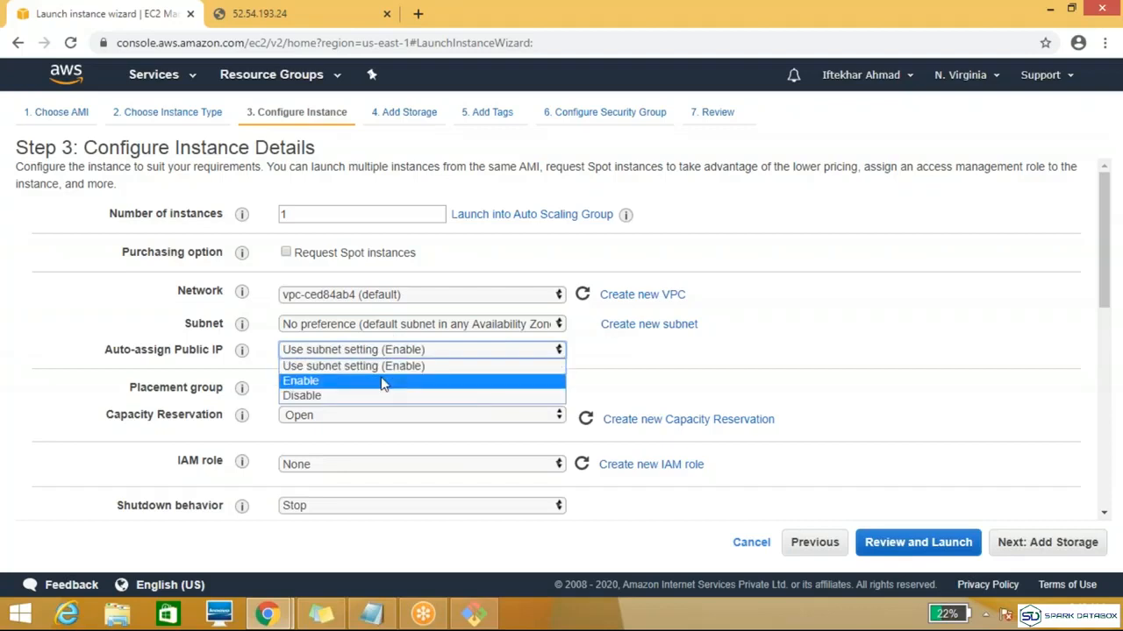
{"action": "left_click", "coordinate": [366, 395]}
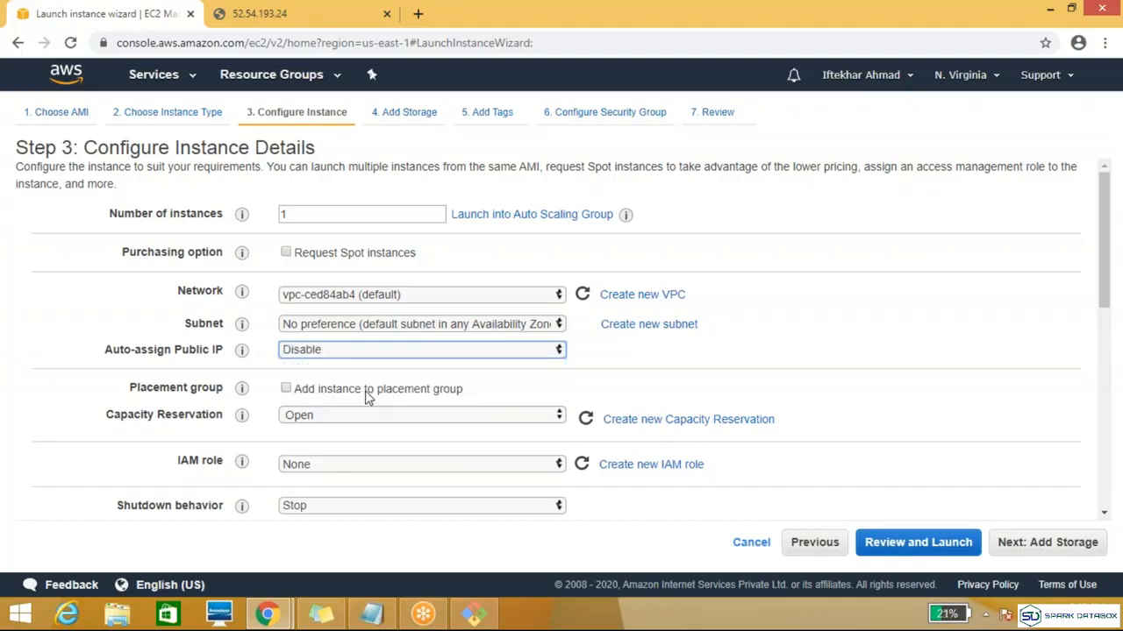
Step: Look at the new instance's storage settings and return to the instance details
{"action": "left_click", "coordinate": [1043, 552]}
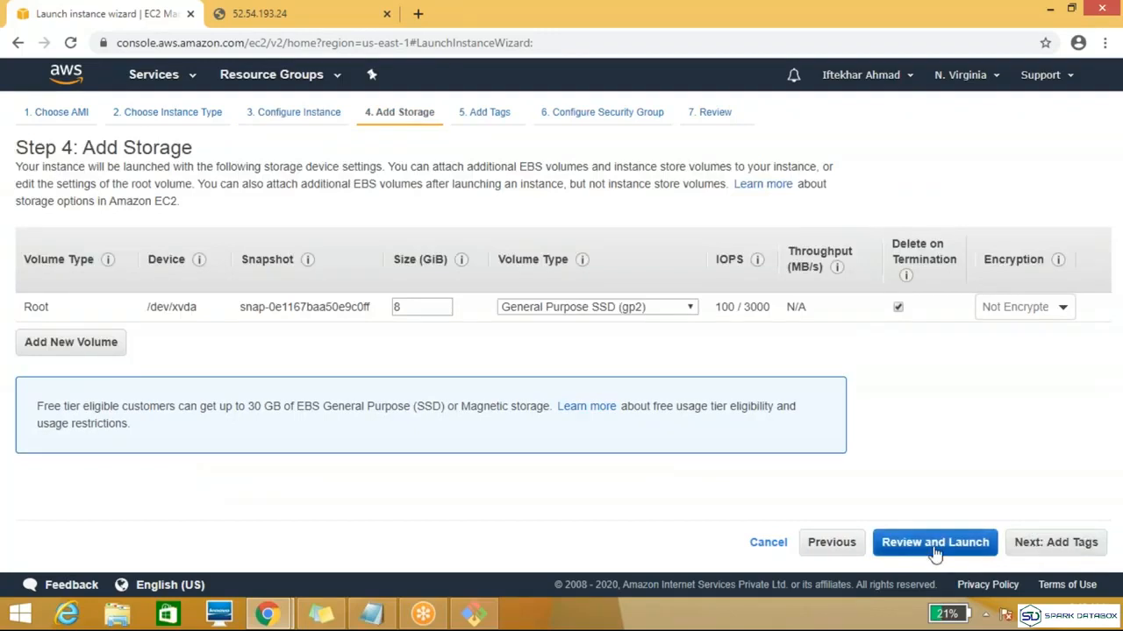
{"action": "left_click", "coordinate": [856, 547]}
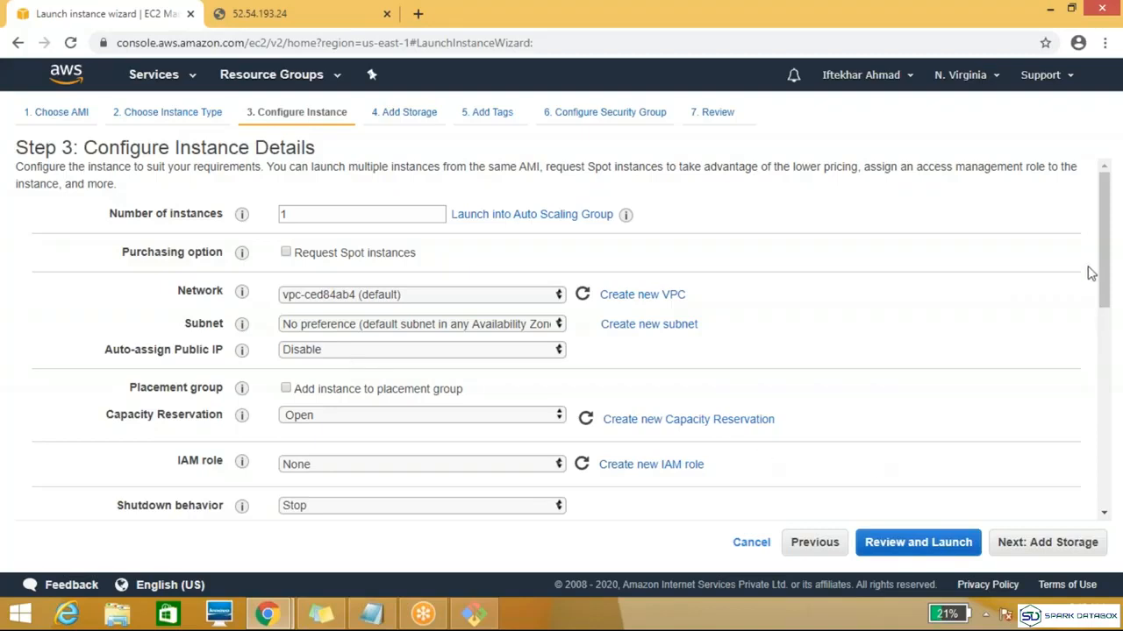
Step: Enter echo"This is demo" | tee sudo /var/www/html/index.html as the instance's text user data under the advanced details
{"action": "left_click_drag", "start_coordinate": [1103, 268], "coordinate": [1103, 443]}
{"action": "left_click", "coordinate": [464, 465]}
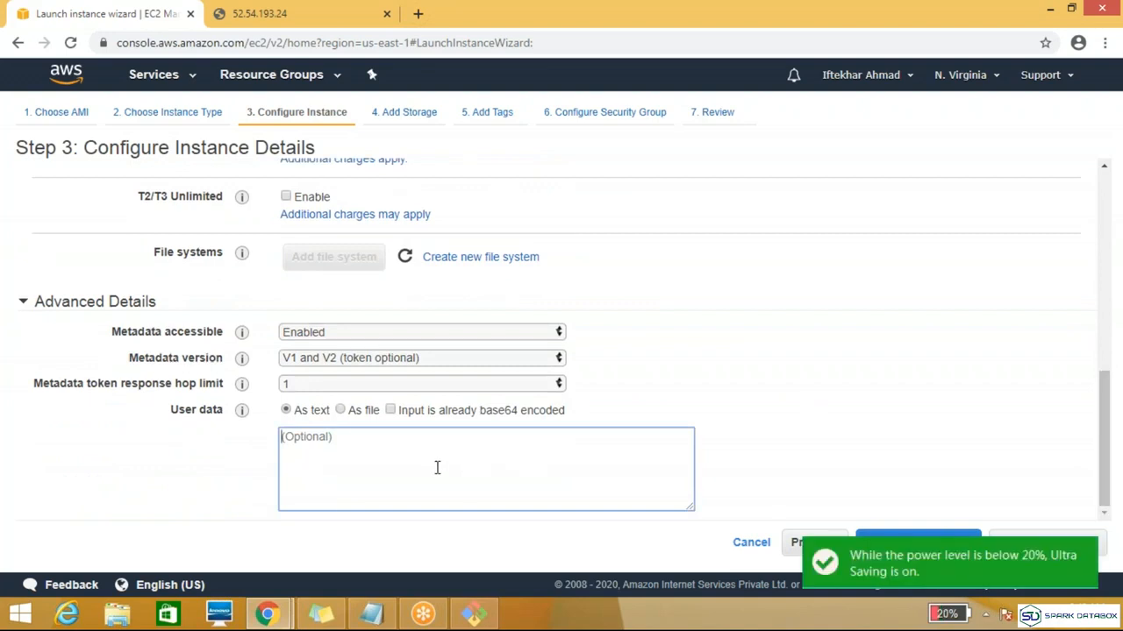
{"action": "type", "text": "echo"}
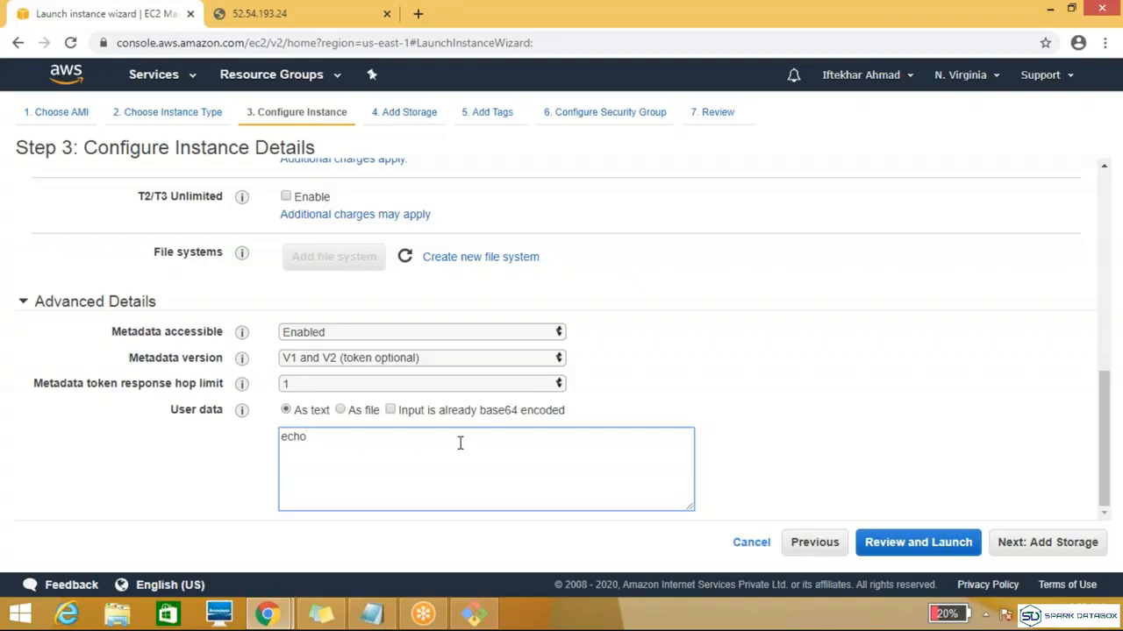
{"action": "type", "text": "\"This is demo \" | tee "}
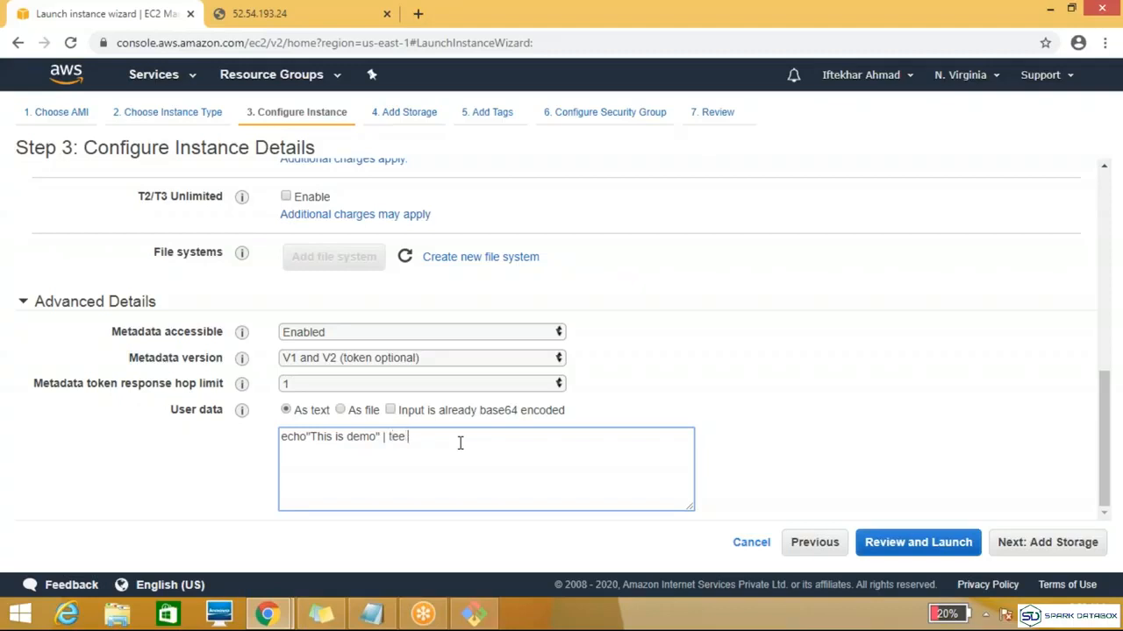
{"action": "type", "text": "sudo /var/www/html/index.html"}
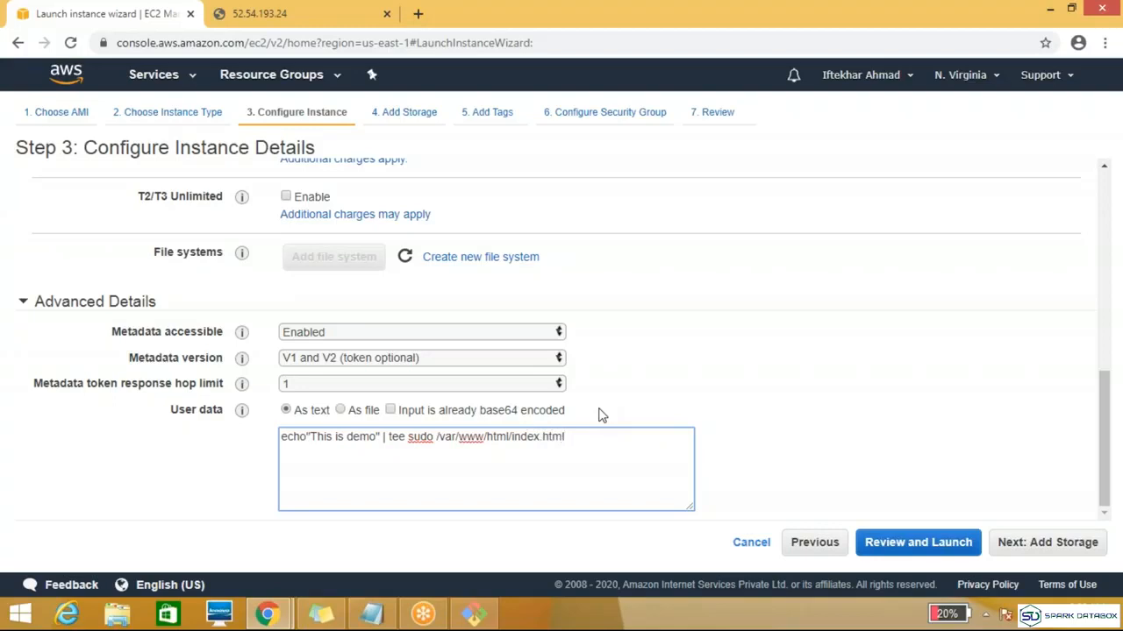
Step: Examine the tee command and the whole line in the user data script
{"action": "left_click", "coordinate": [386, 443]}
{"action": "left_click", "coordinate": [388, 441]}
{"action": "left_click", "coordinate": [434, 437]}
{"action": "left_click_drag", "start_coordinate": [568, 437], "coordinate": [158, 449]}
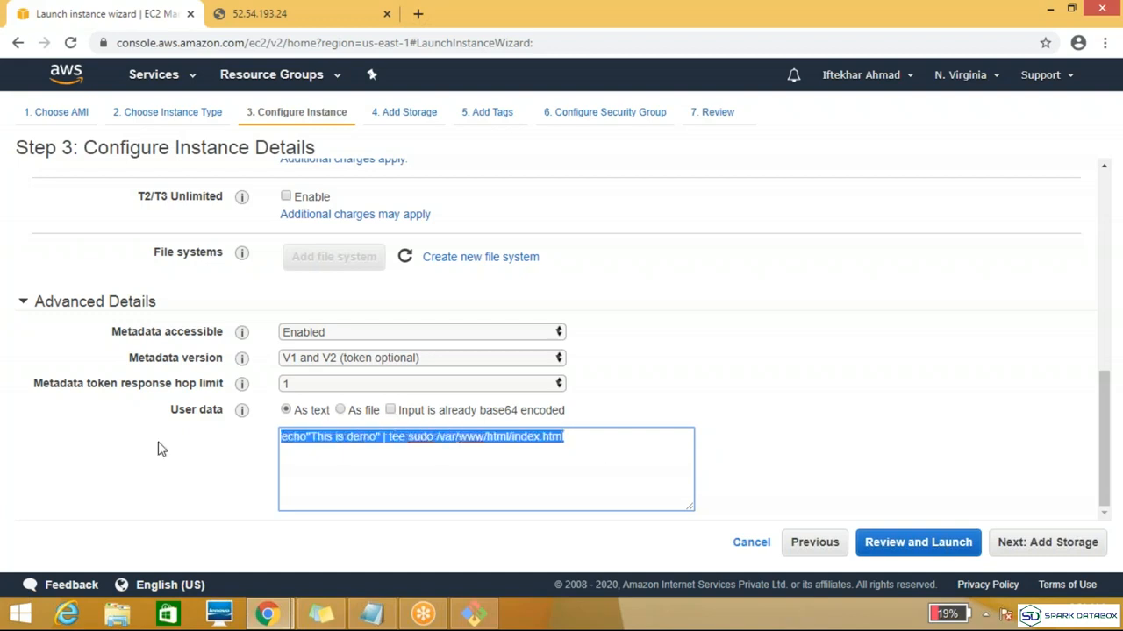
{"action": "left_click", "coordinate": [637, 482]}
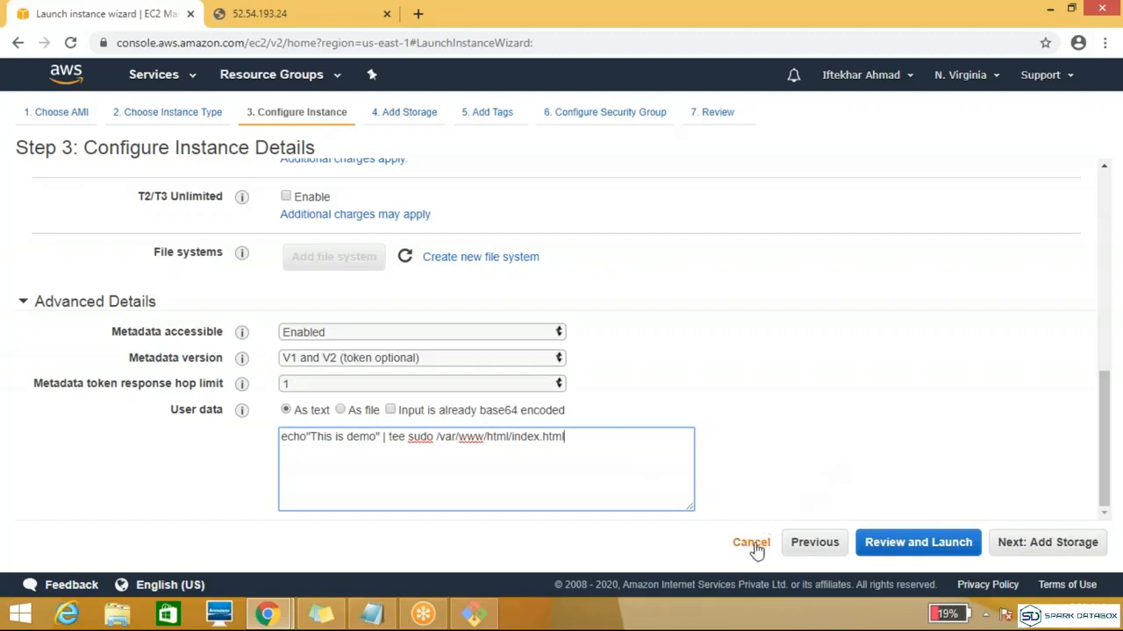
{"action": "left_click", "coordinate": [830, 37]}
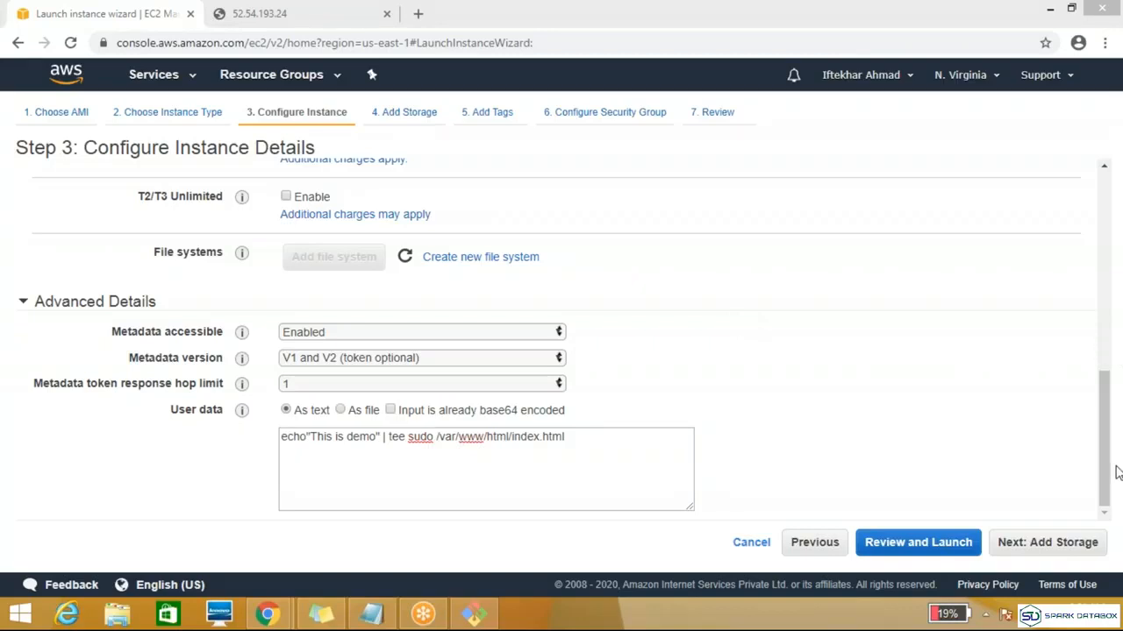
{"action": "key", "text": "super+c"}
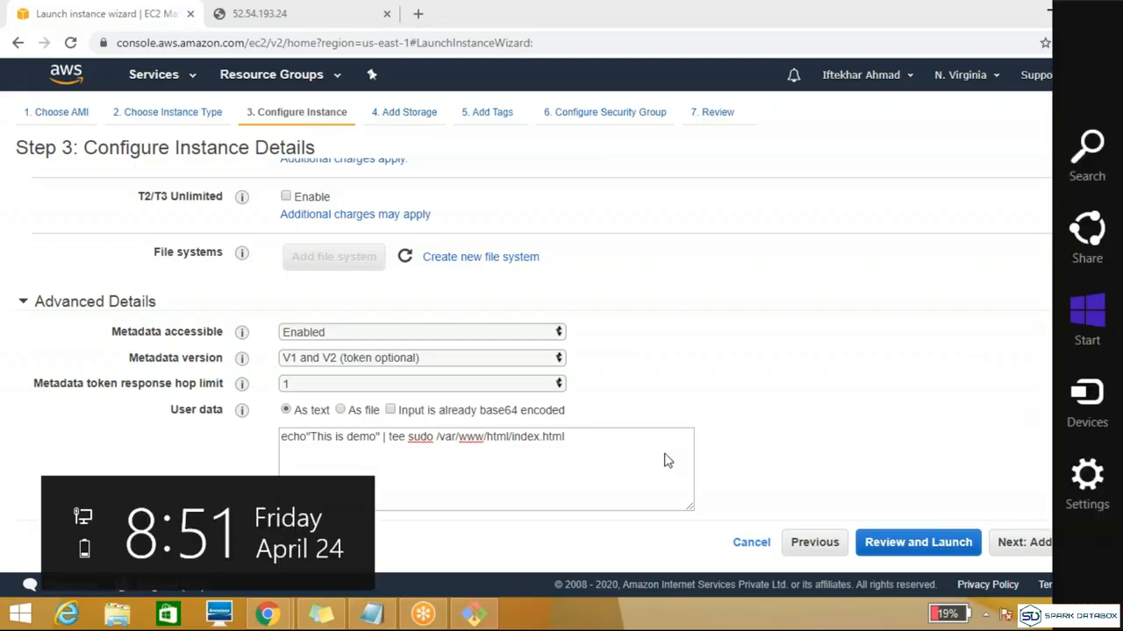